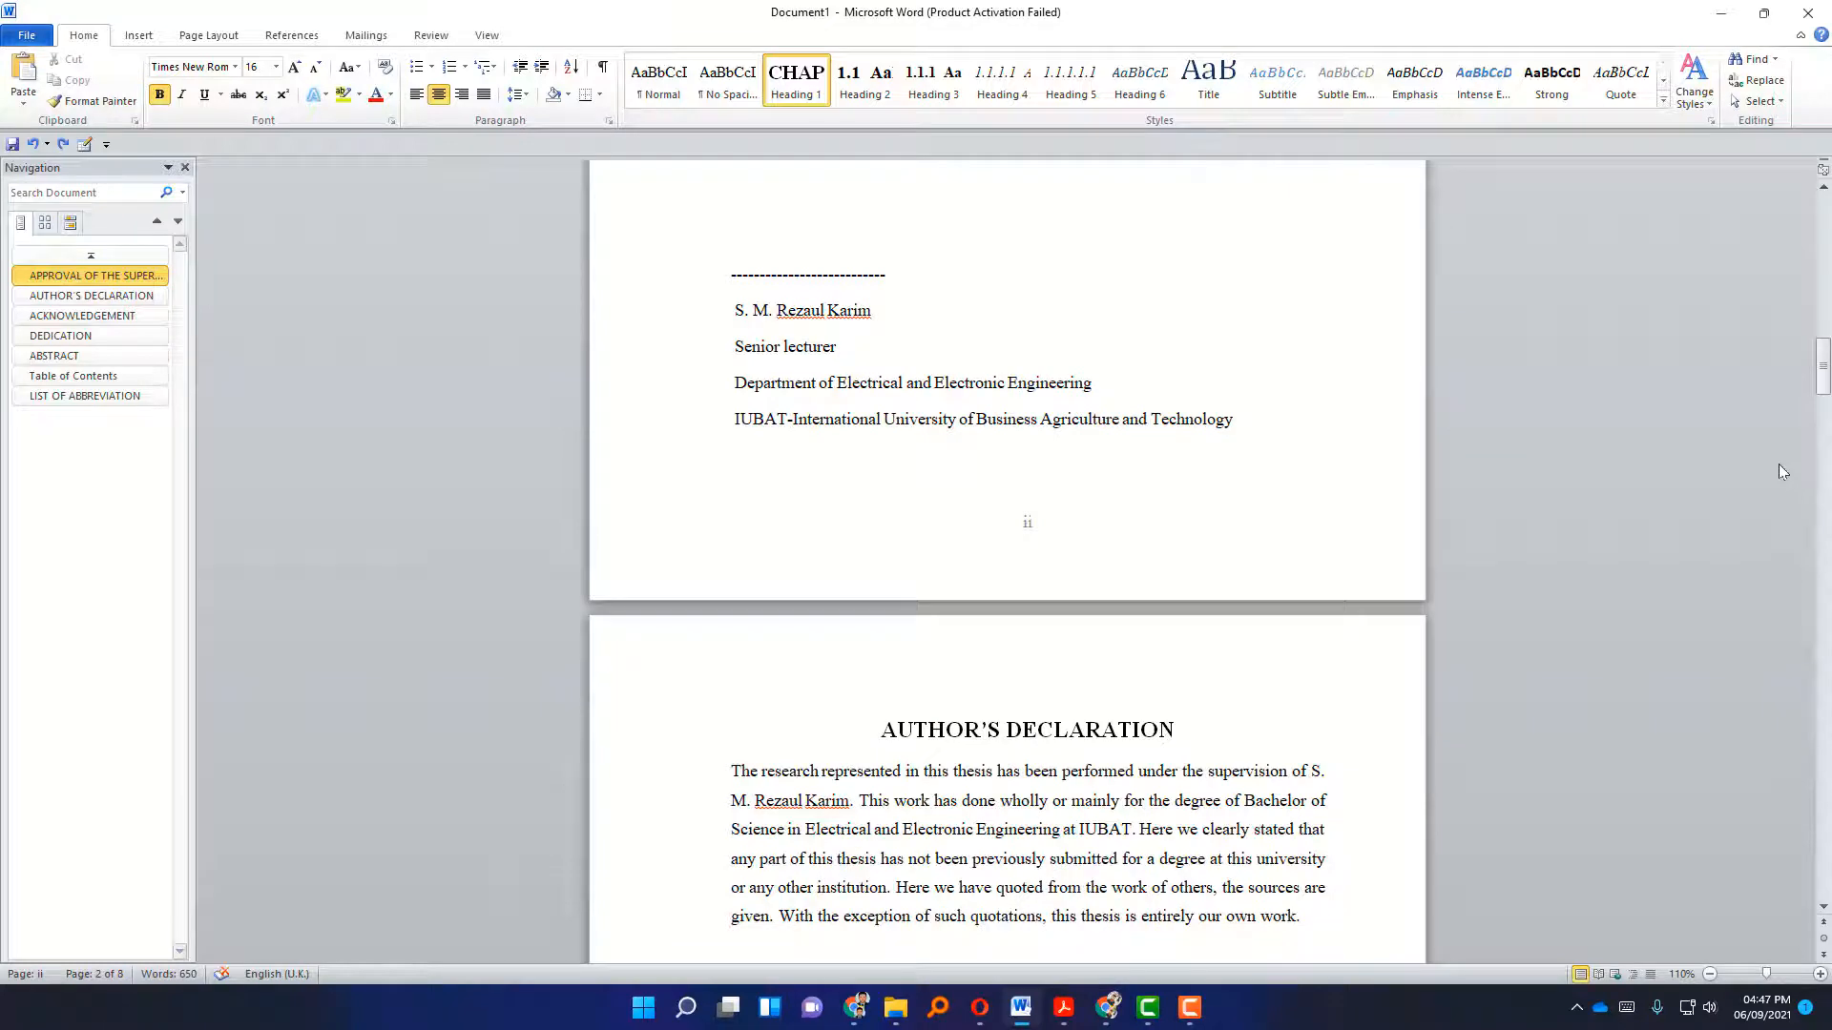
# Look through the formatted thesis sample from the supervisor's approval page to the table of contents and list of abbreviations.
pyautogui.scroll(-8, 1778, 464)
pyautogui.scroll(-8, 1775, 473)
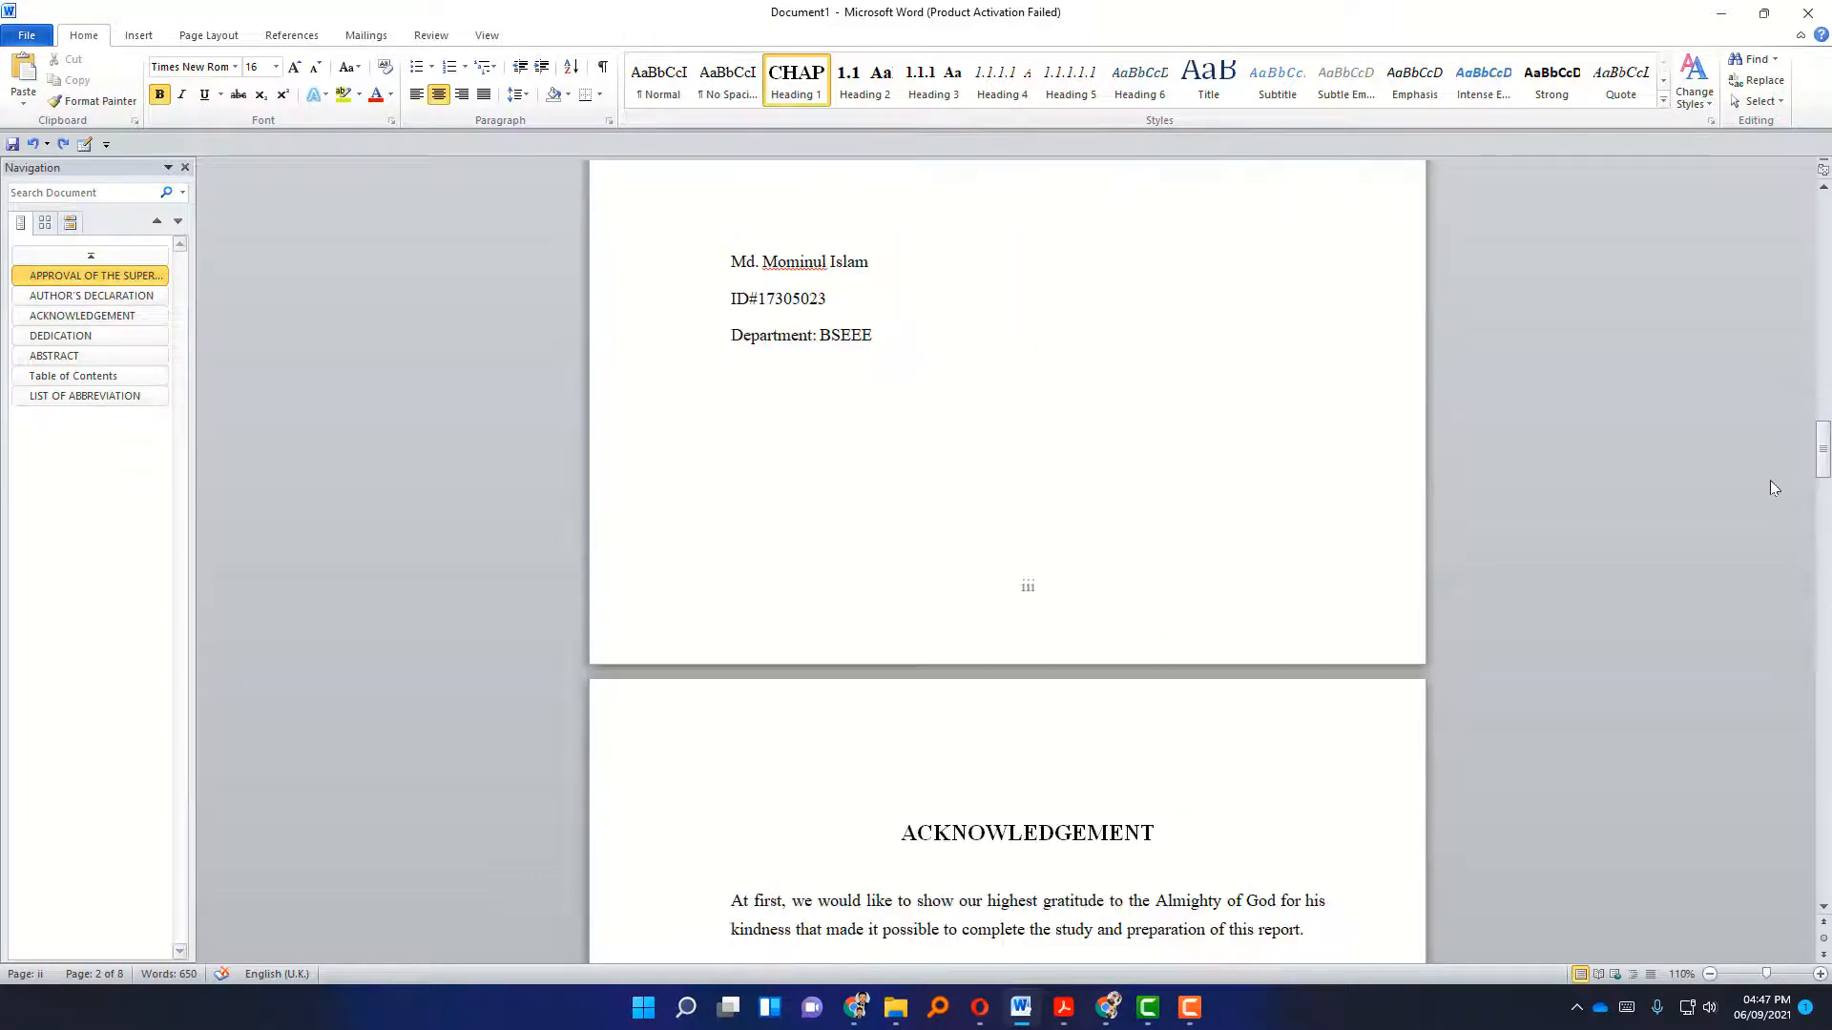
pyautogui.scroll(-8, 1768, 491)
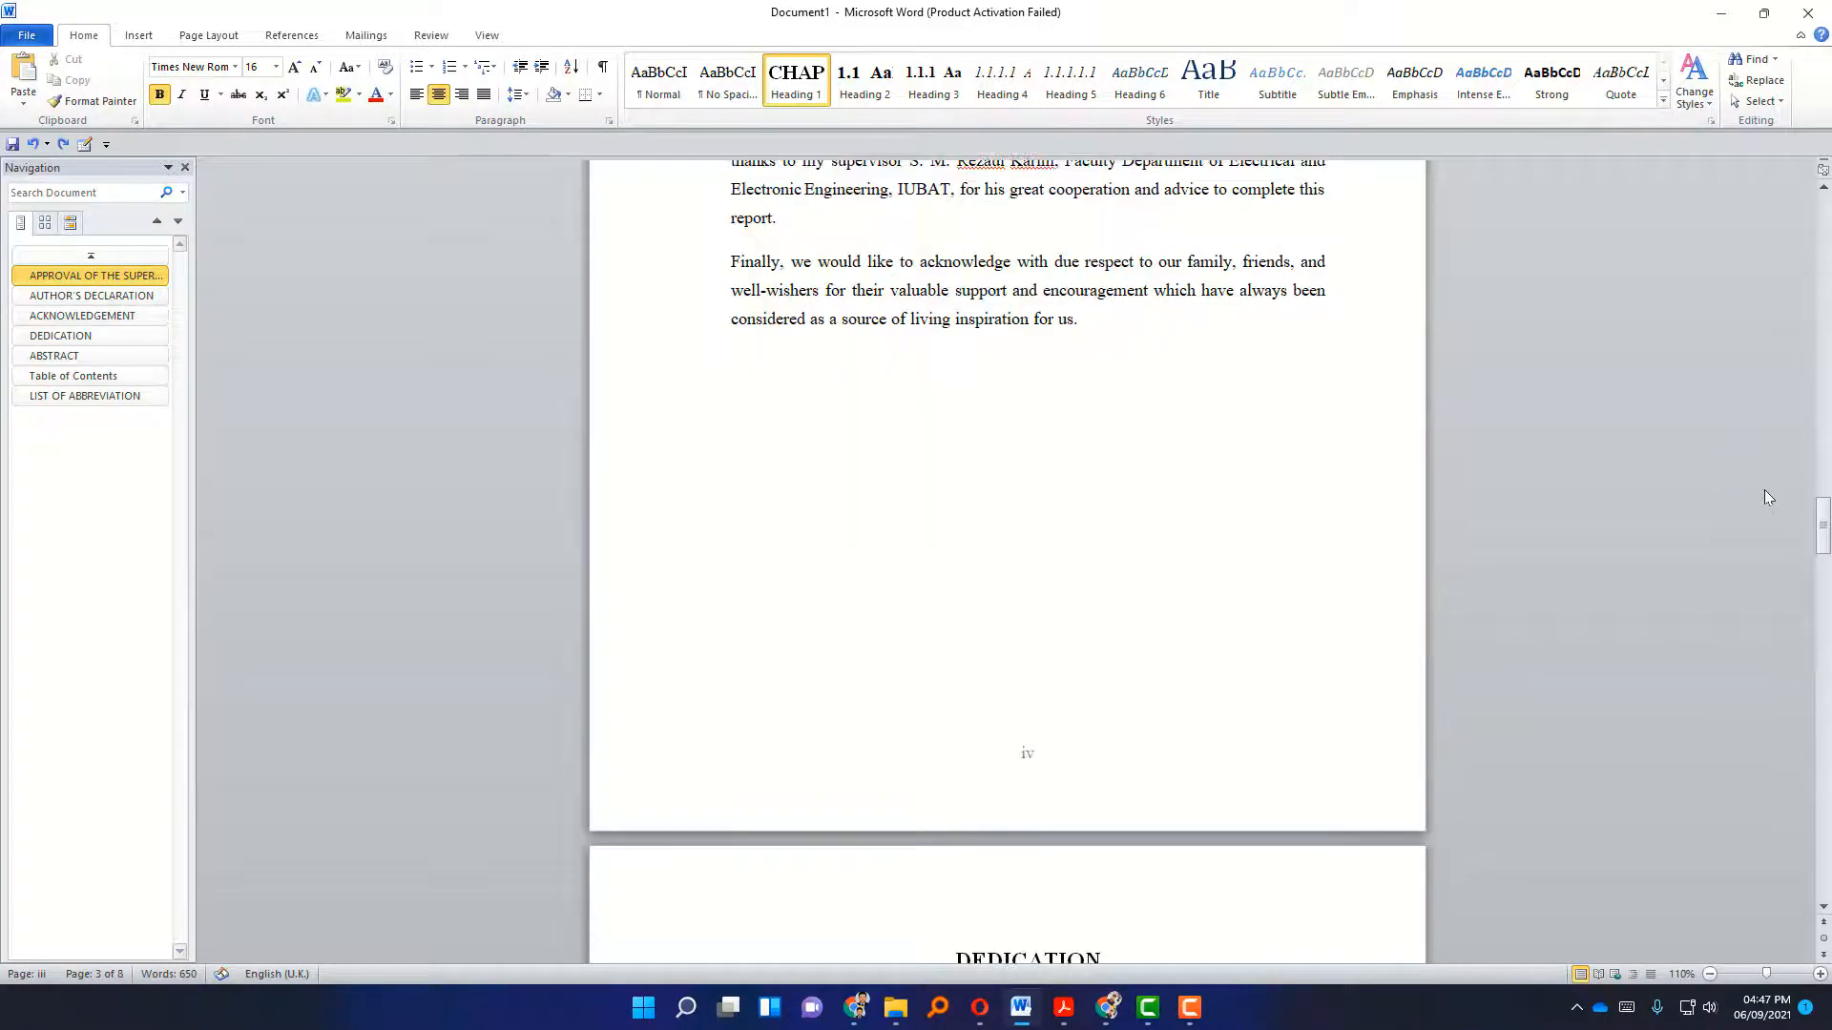
pyautogui.scroll(-10, 1765, 490)
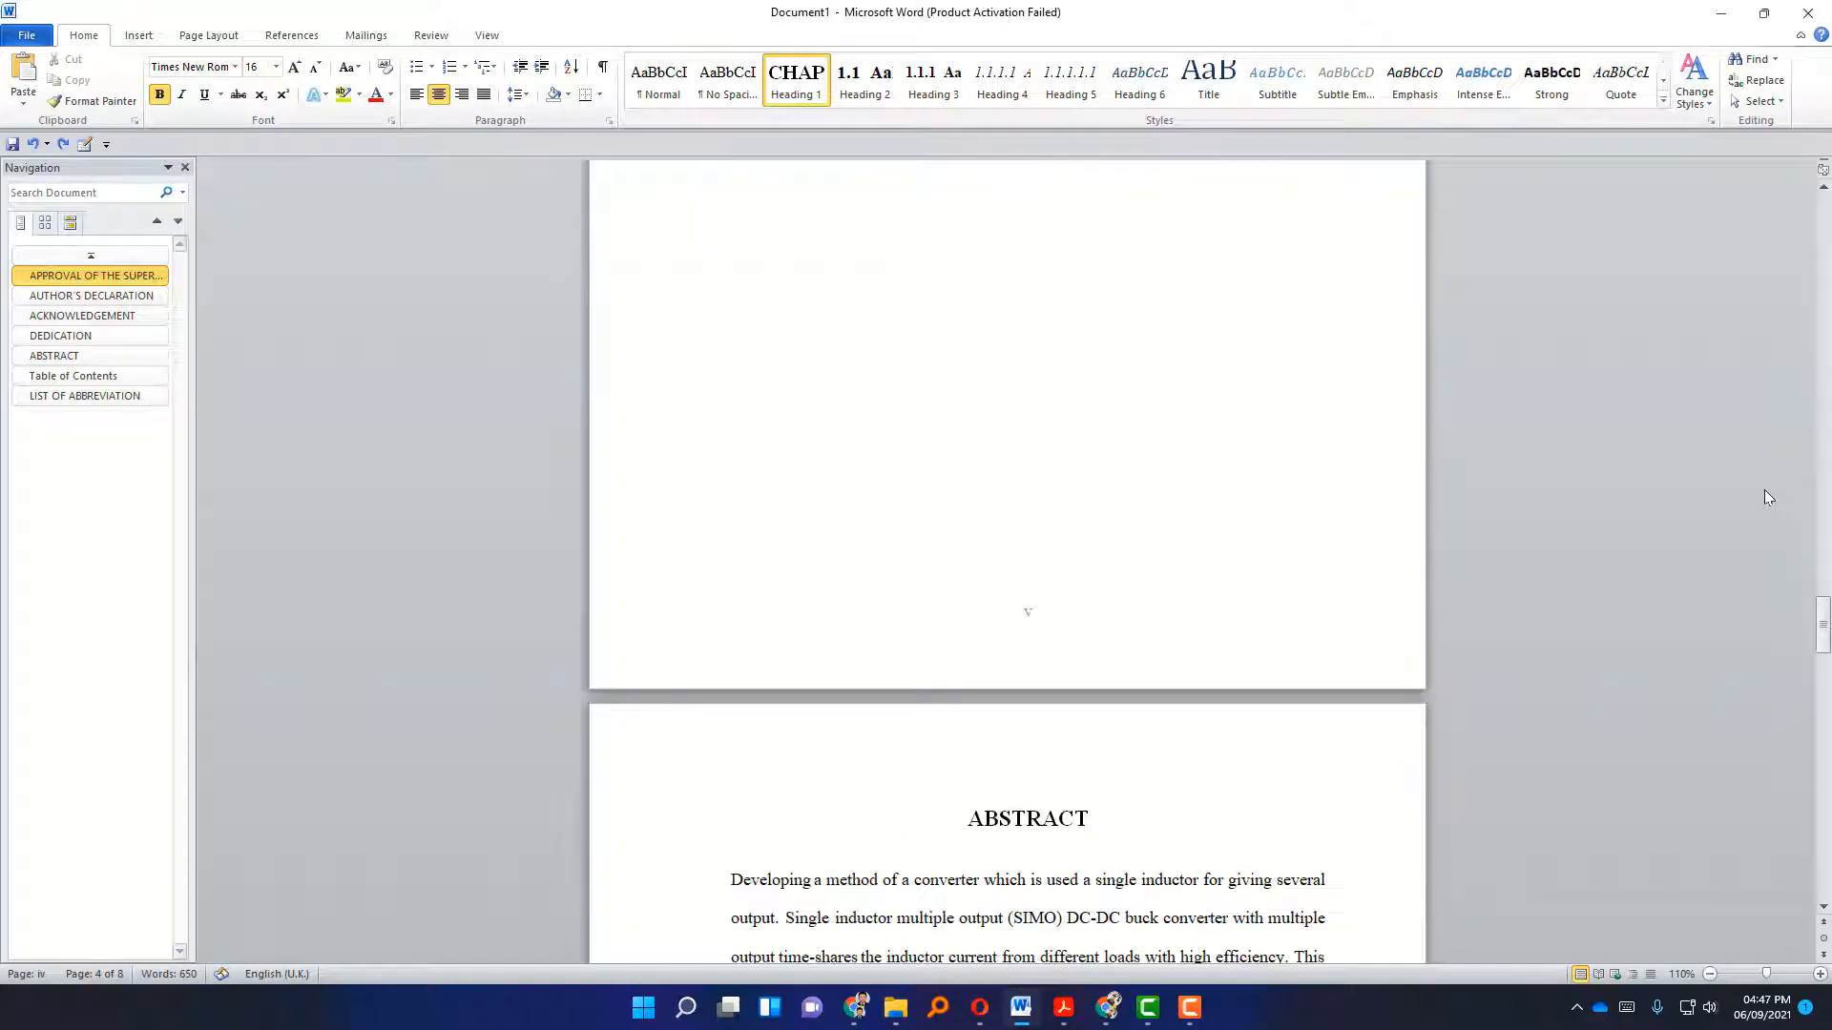
pyautogui.scroll(-20, 1760, 492)
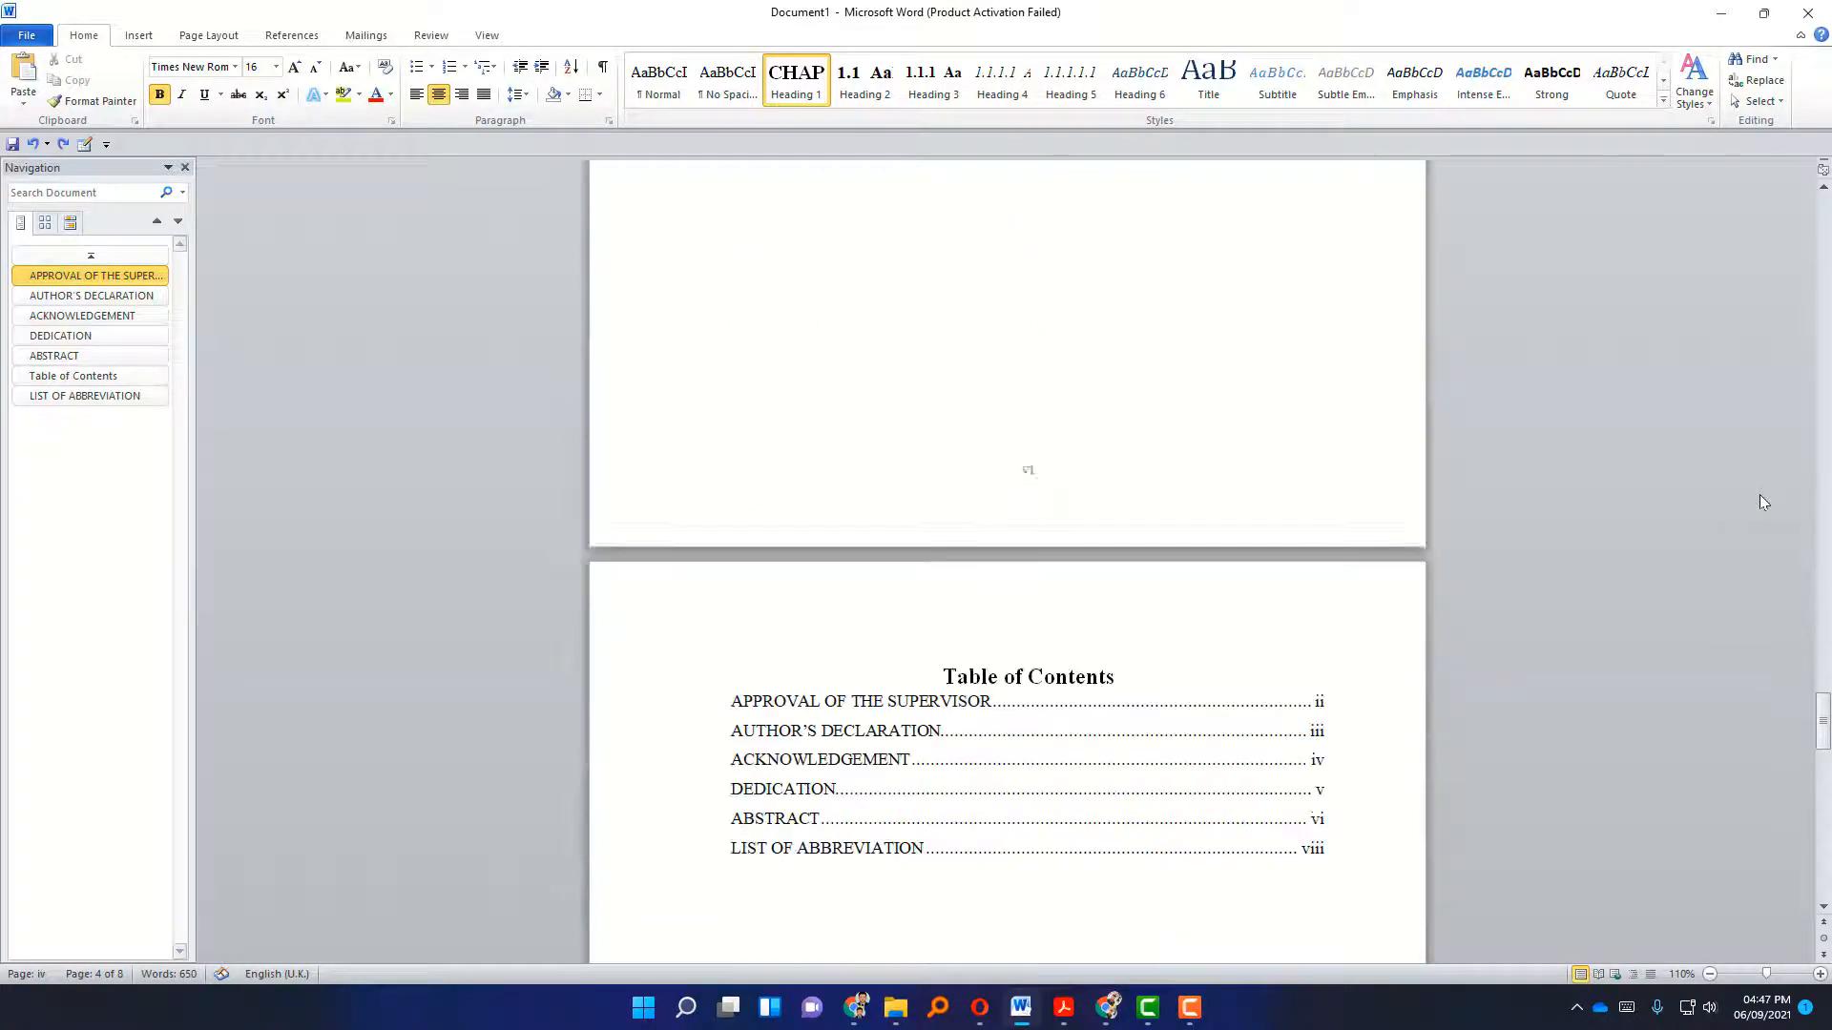
pyautogui.scroll(-12, 1760, 504)
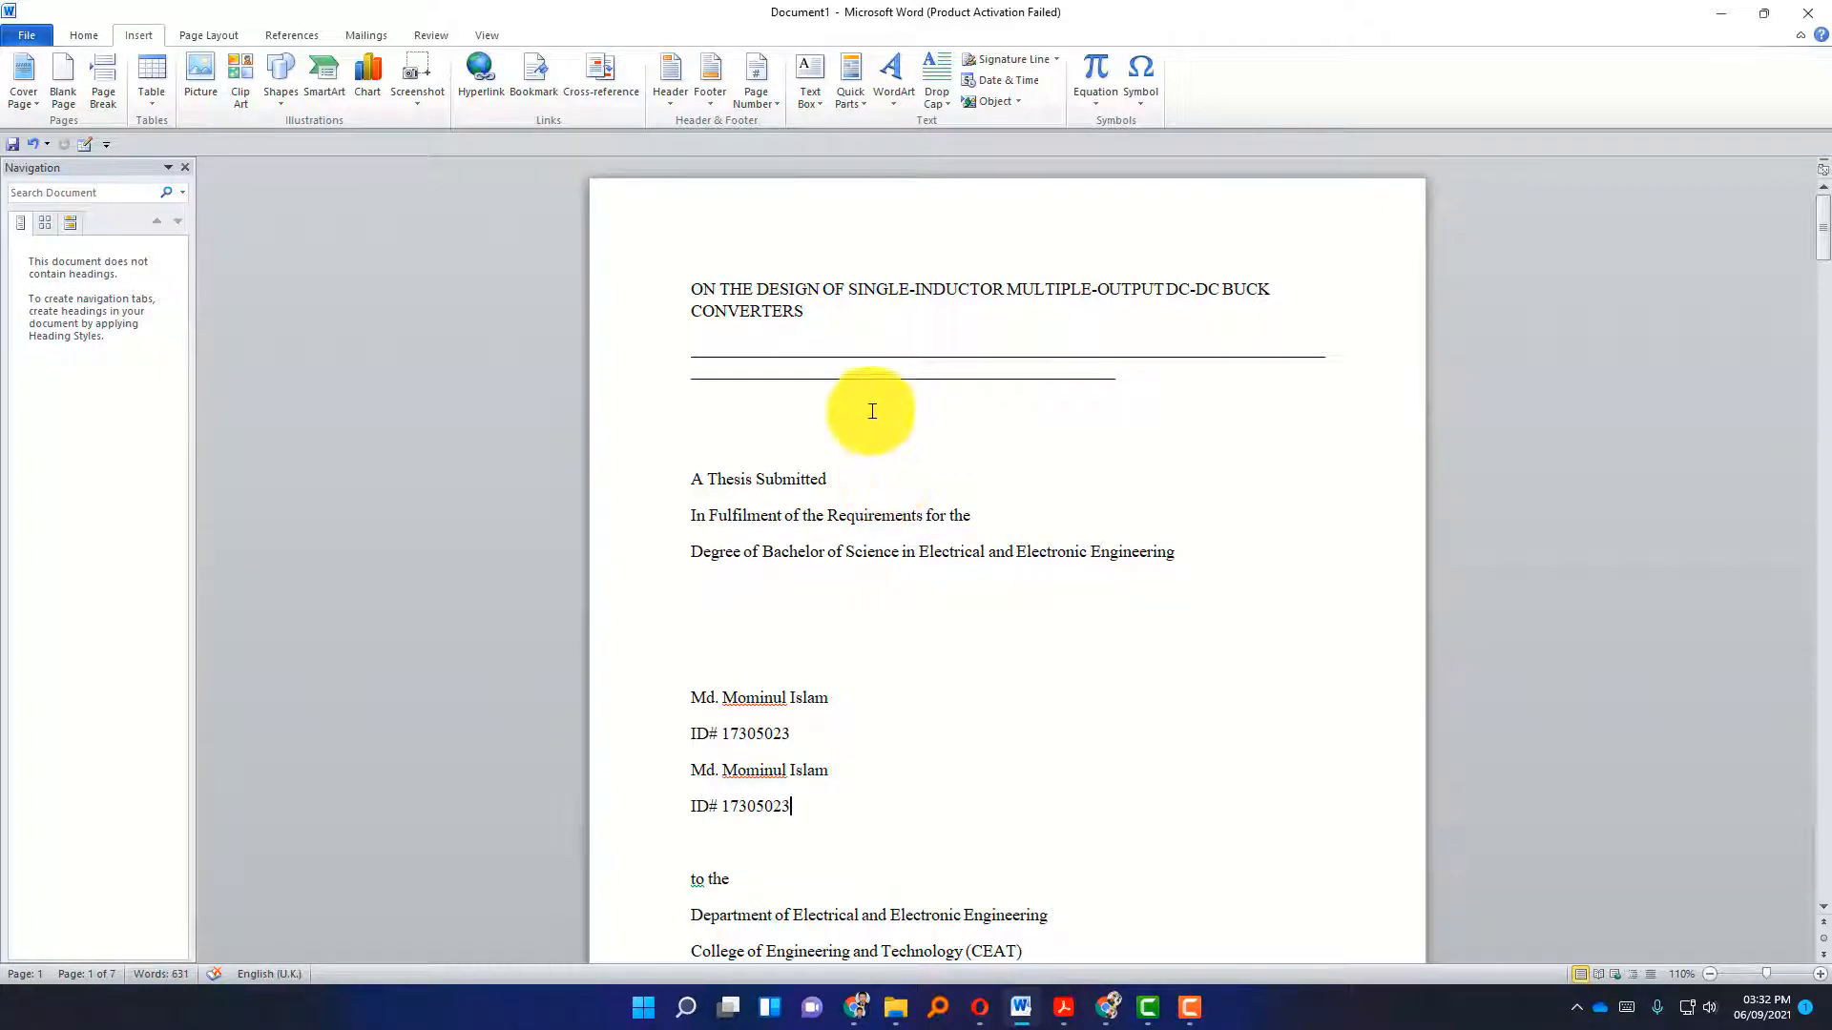
# Review the unformatted thesis's section headings, from the supervisor's approval through the declaration, dedication and abstract to the list of abbreviations.
pyautogui.scroll(-3, 851, 370)
pyautogui.scroll(-12, 851, 373)
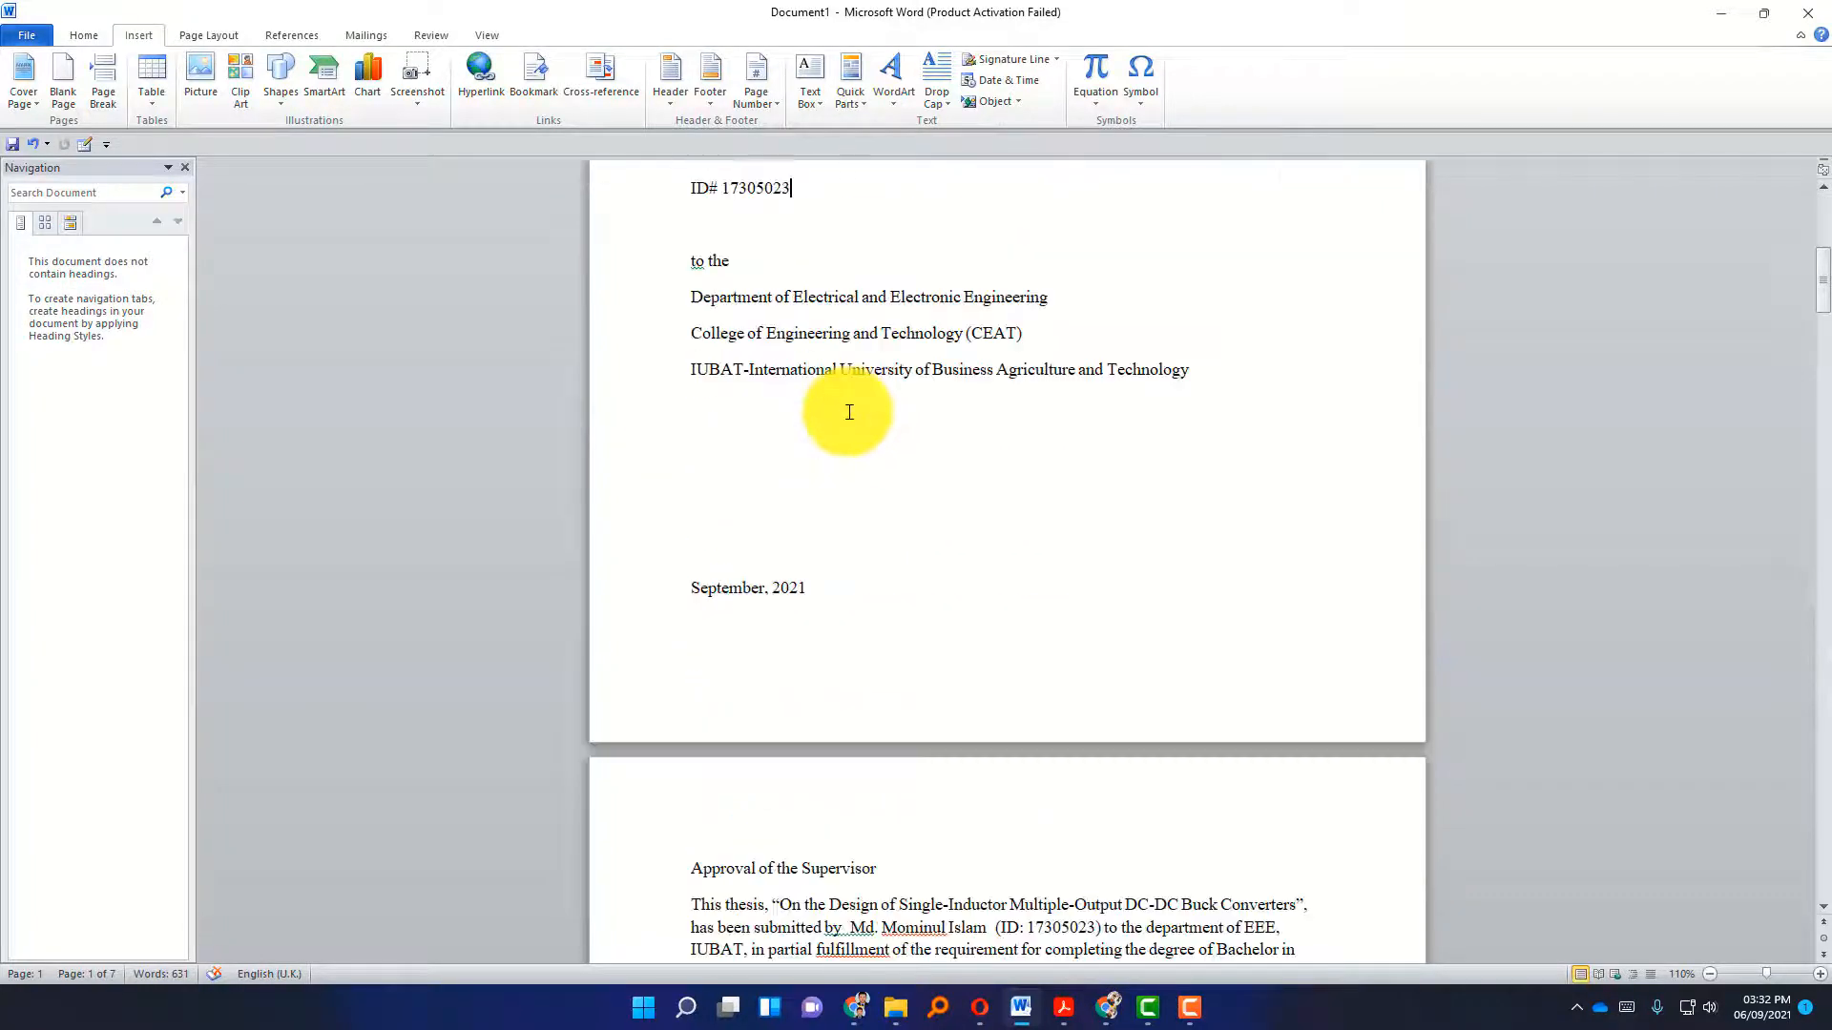
pyautogui.moveTo(908, 454); pyautogui.dragTo(742, 459)
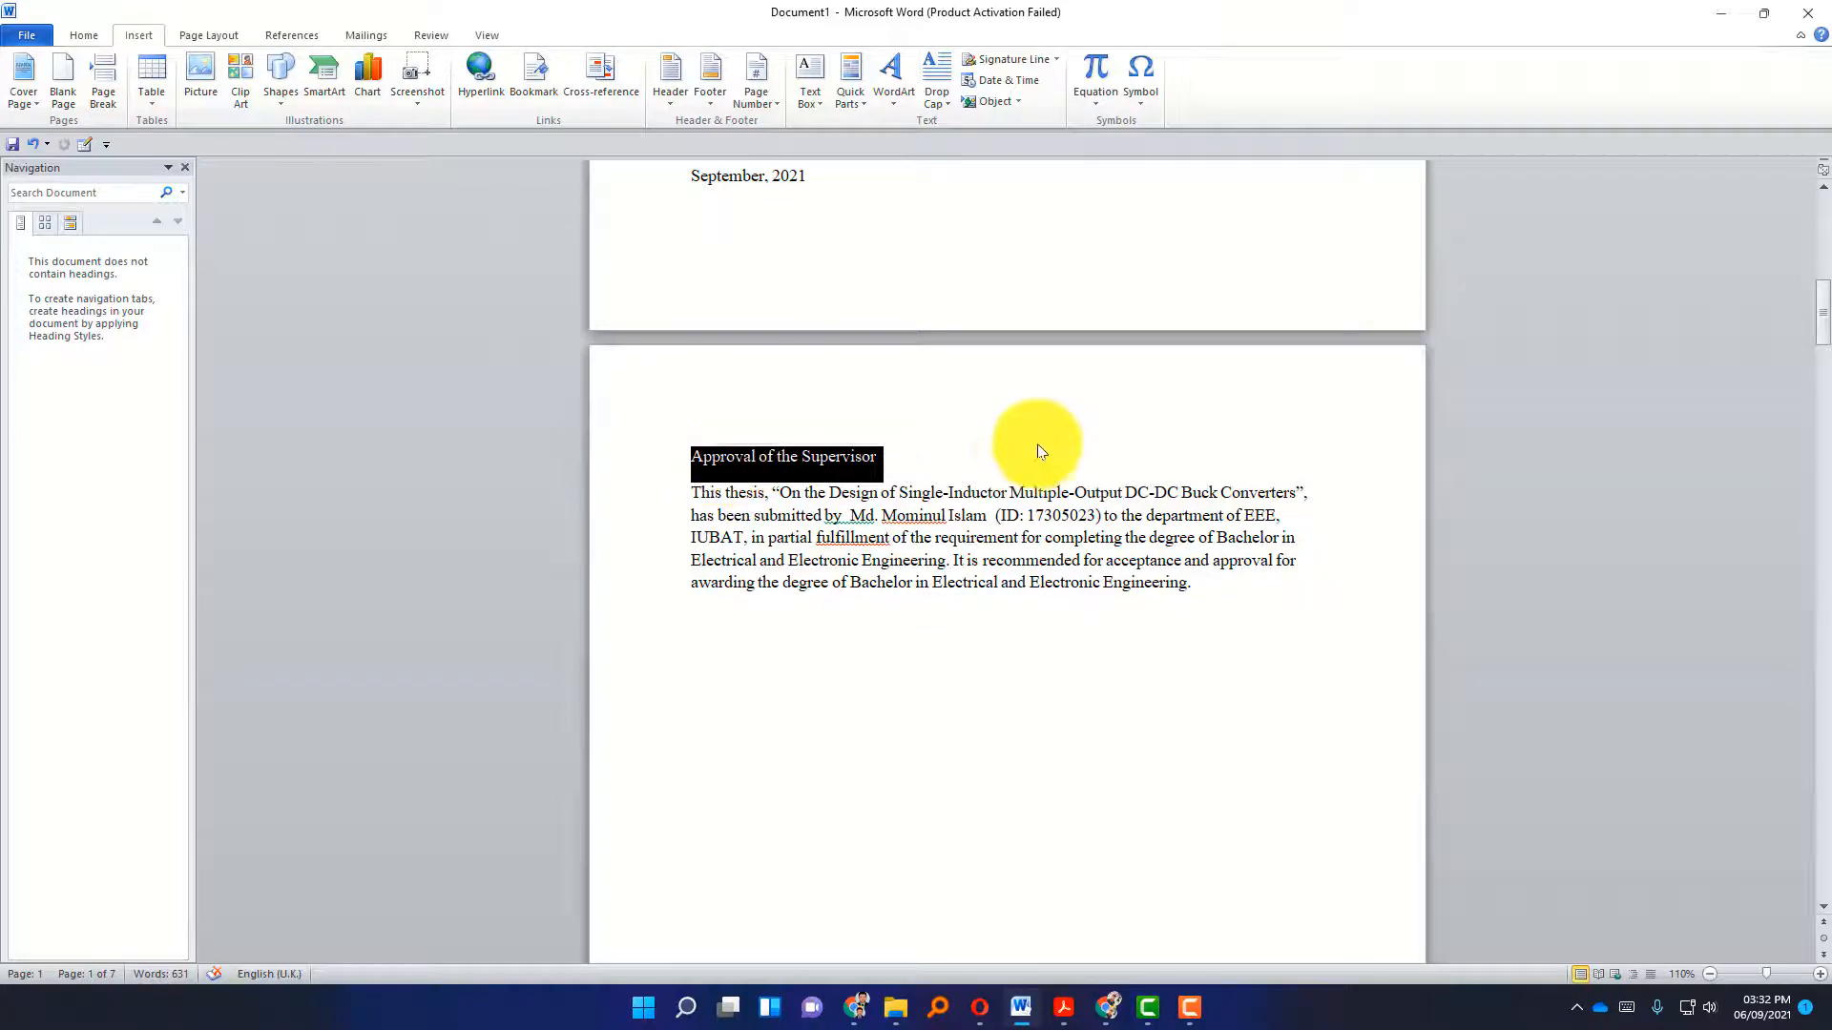
pyautogui.scroll(-15, 1022, 454)
pyautogui.moveTo(874, 571); pyautogui.dragTo(429, 575)
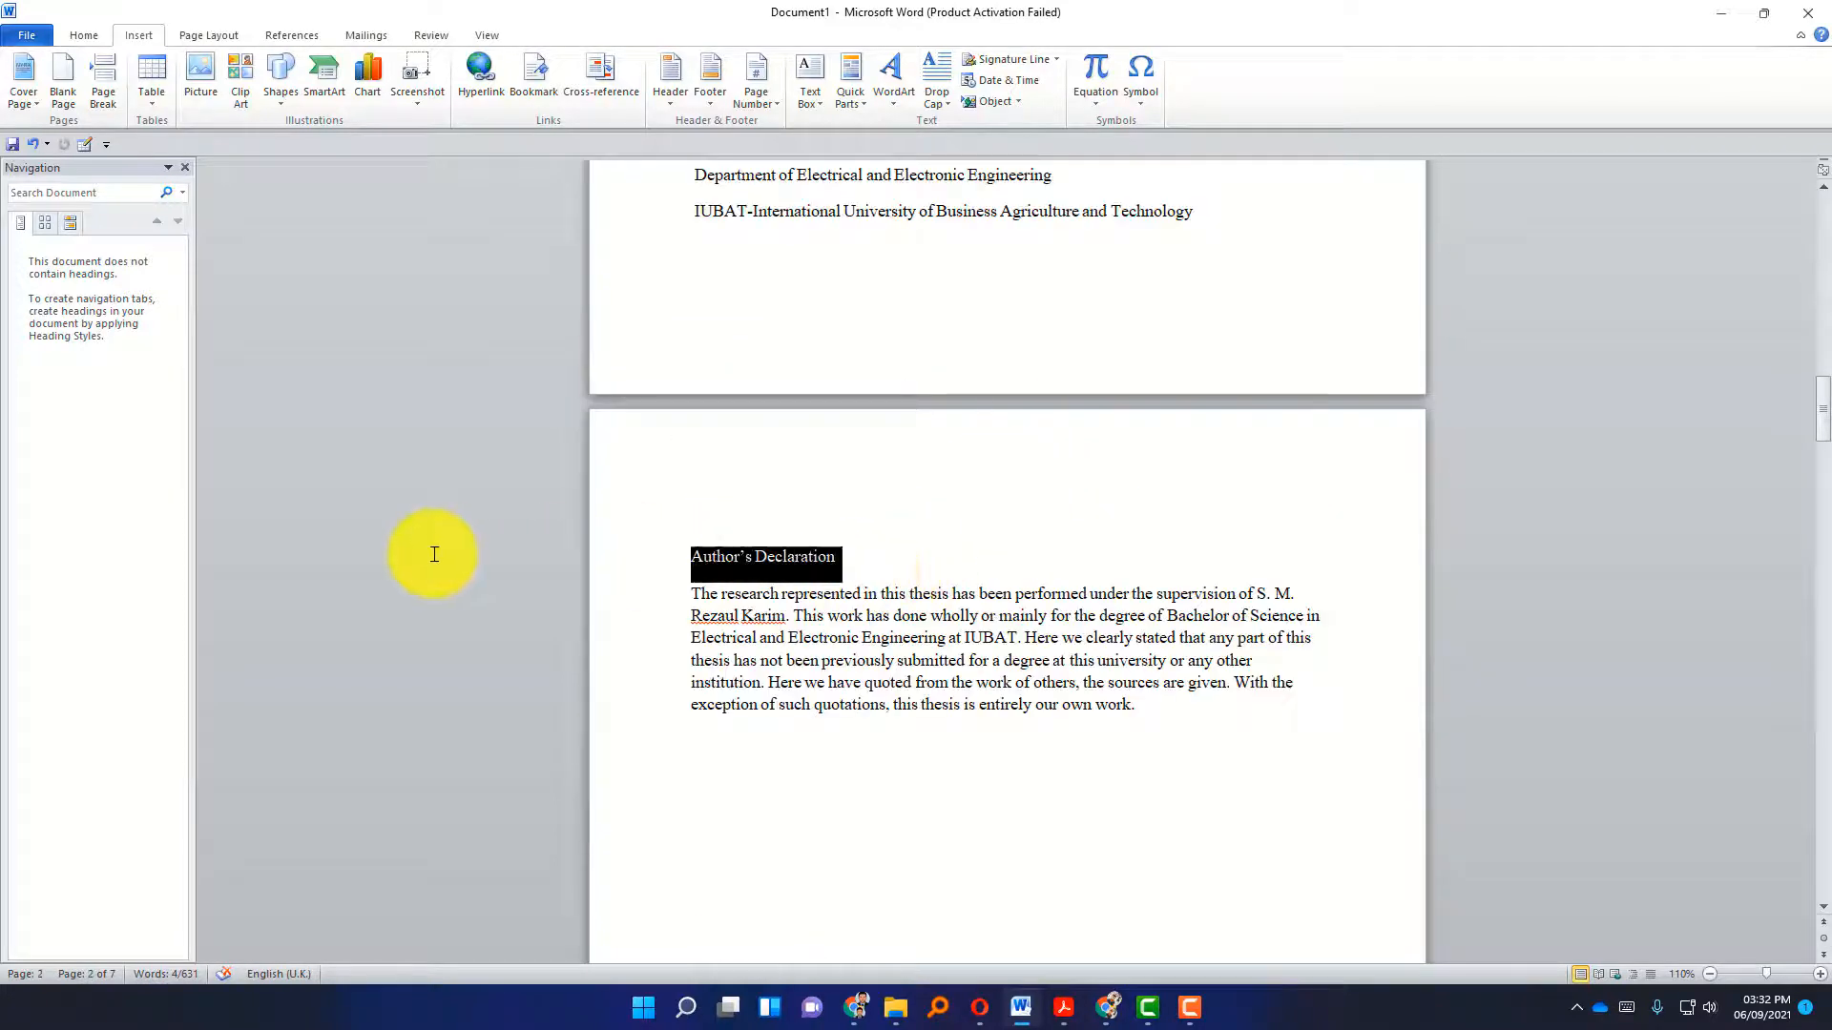
pyautogui.scroll(-20, 986, 528)
pyautogui.moveTo(844, 387); pyautogui.dragTo(573, 385)
pyautogui.scroll(-20, 1022, 425)
pyautogui.scroll(6, 872, 405)
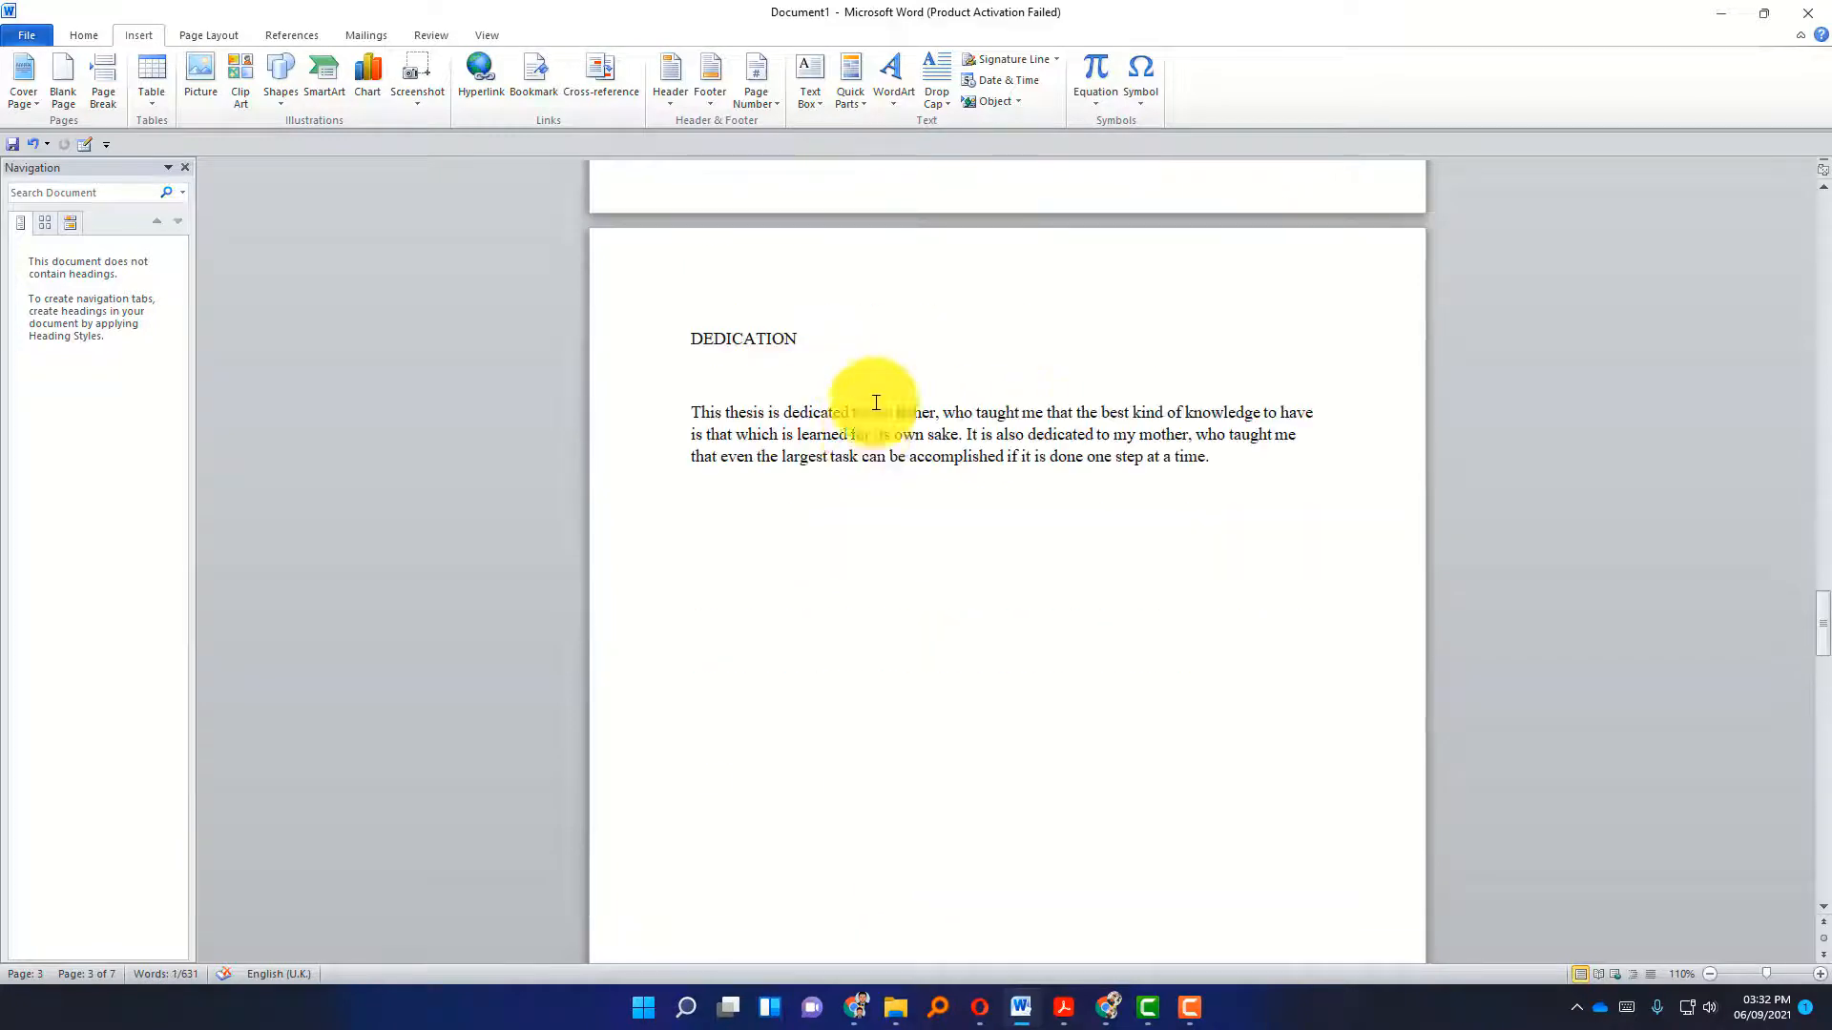
pyautogui.moveTo(806, 339); pyautogui.dragTo(633, 352)
pyautogui.scroll(-12, 982, 455)
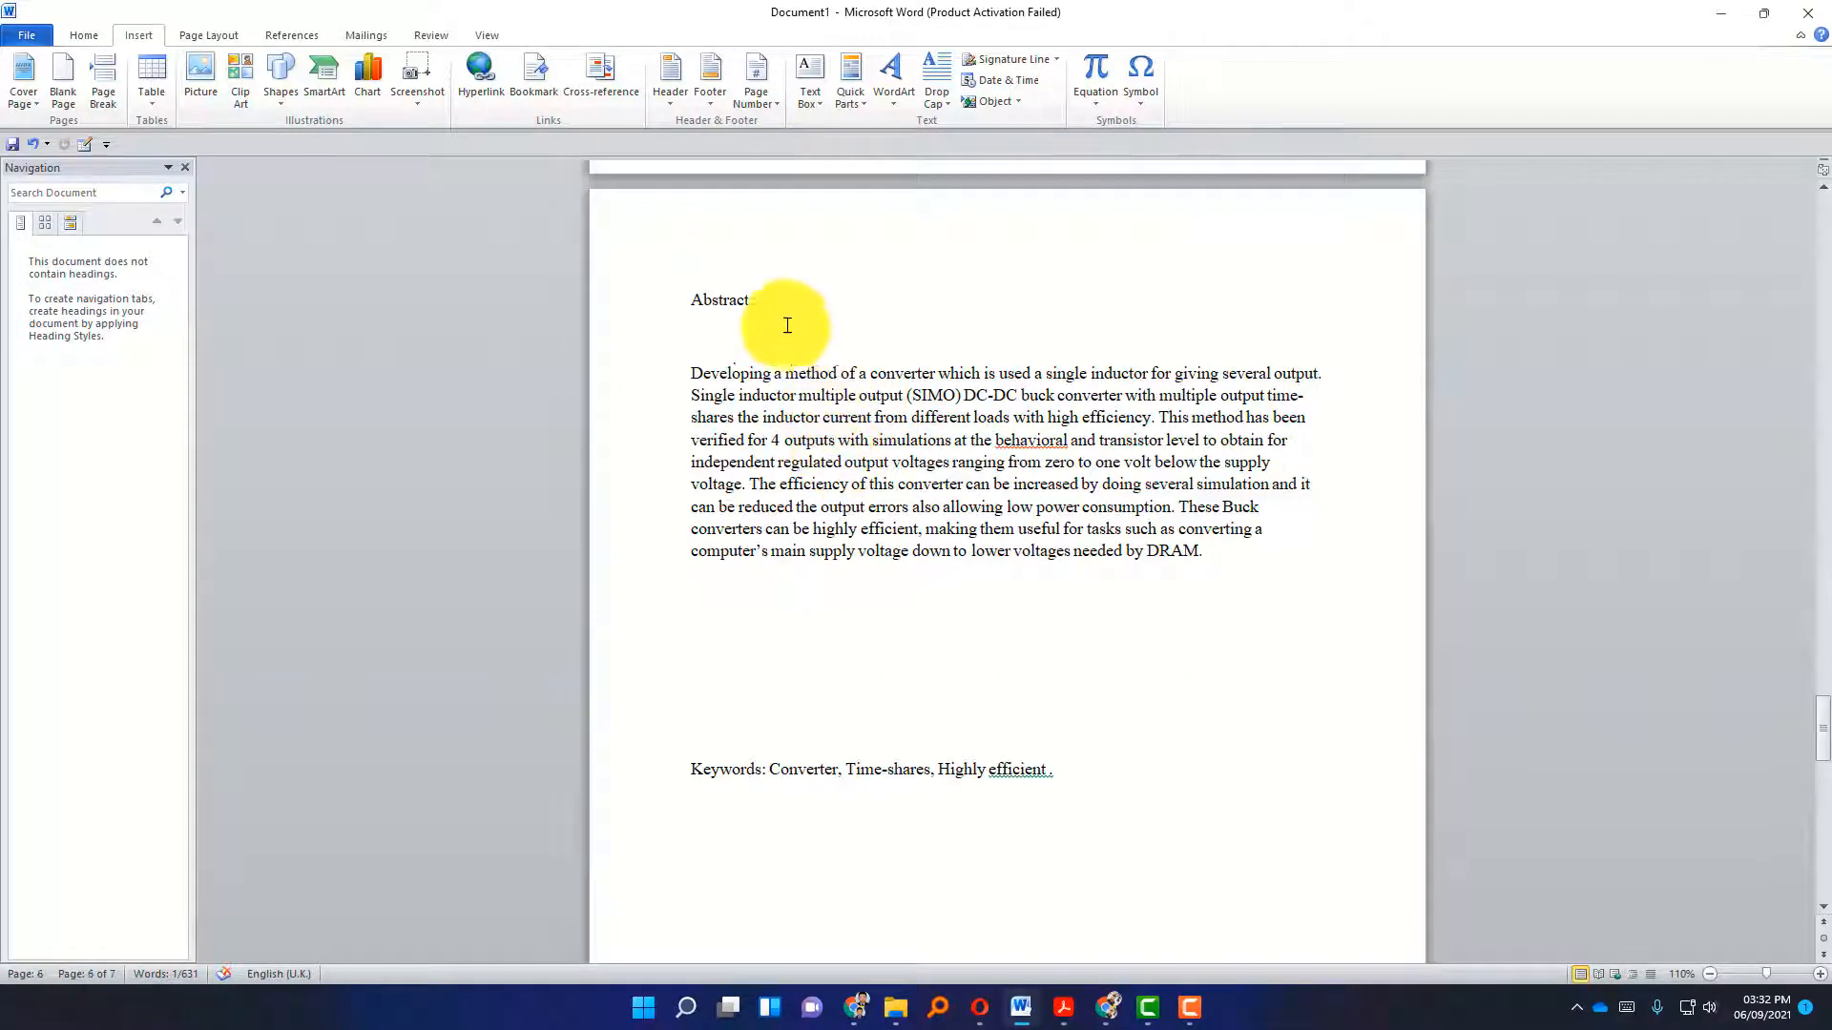
pyautogui.moveTo(785, 318); pyautogui.dragTo(632, 312)
pyautogui.scroll(-20, 973, 398)
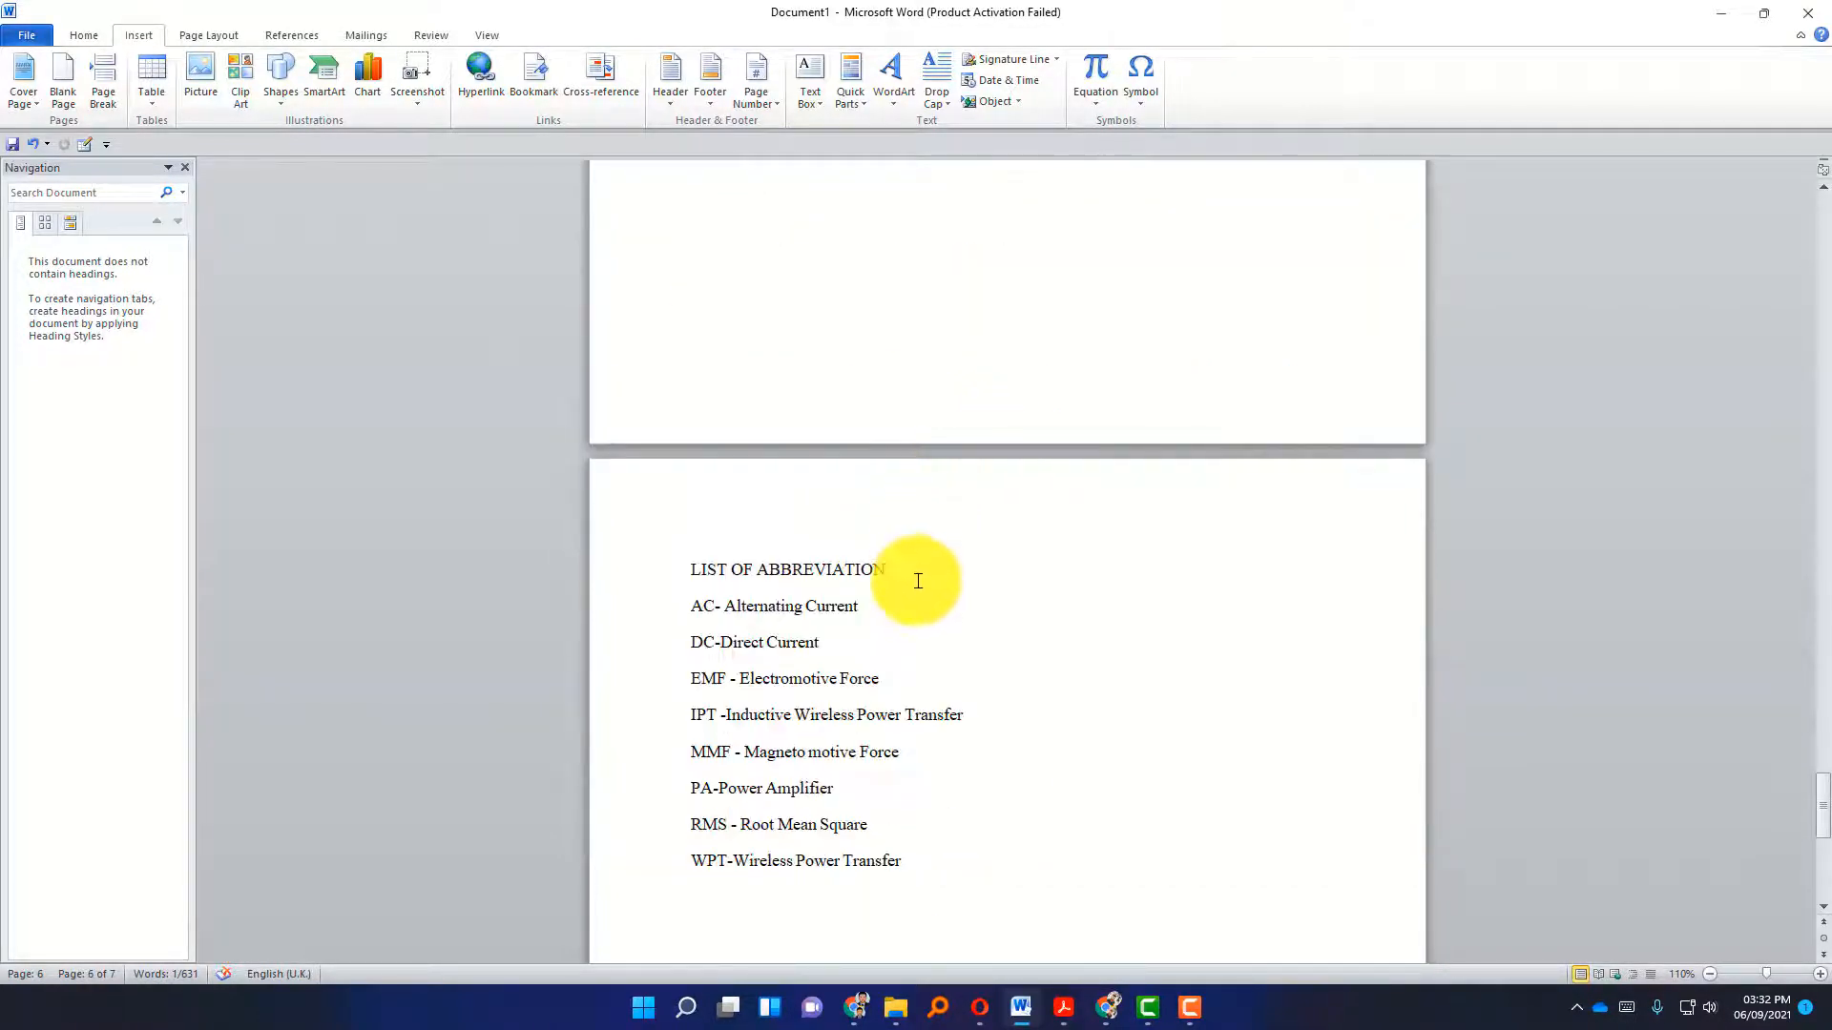
pyautogui.moveTo(920, 572); pyautogui.dragTo(683, 576)
pyautogui.click(1145, 567)
pyautogui.scroll(-10, 1136, 558)
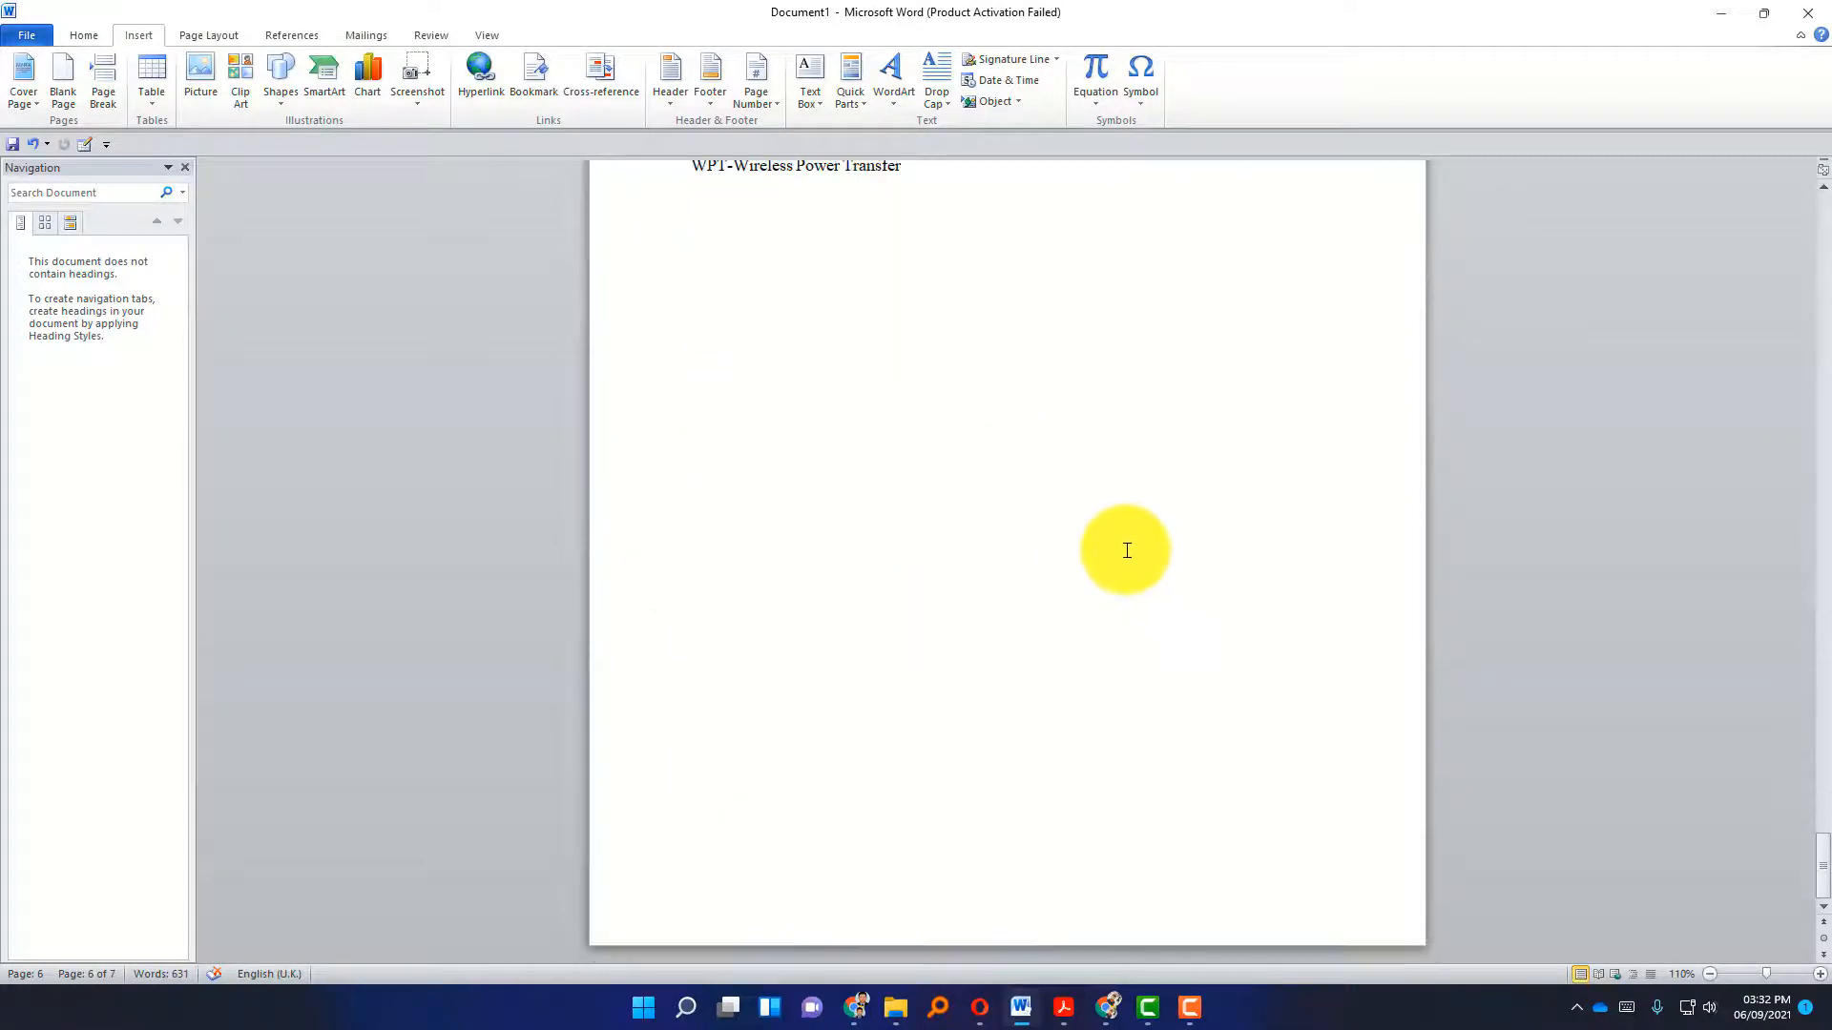
pyautogui.scroll(10, 1119, 550)
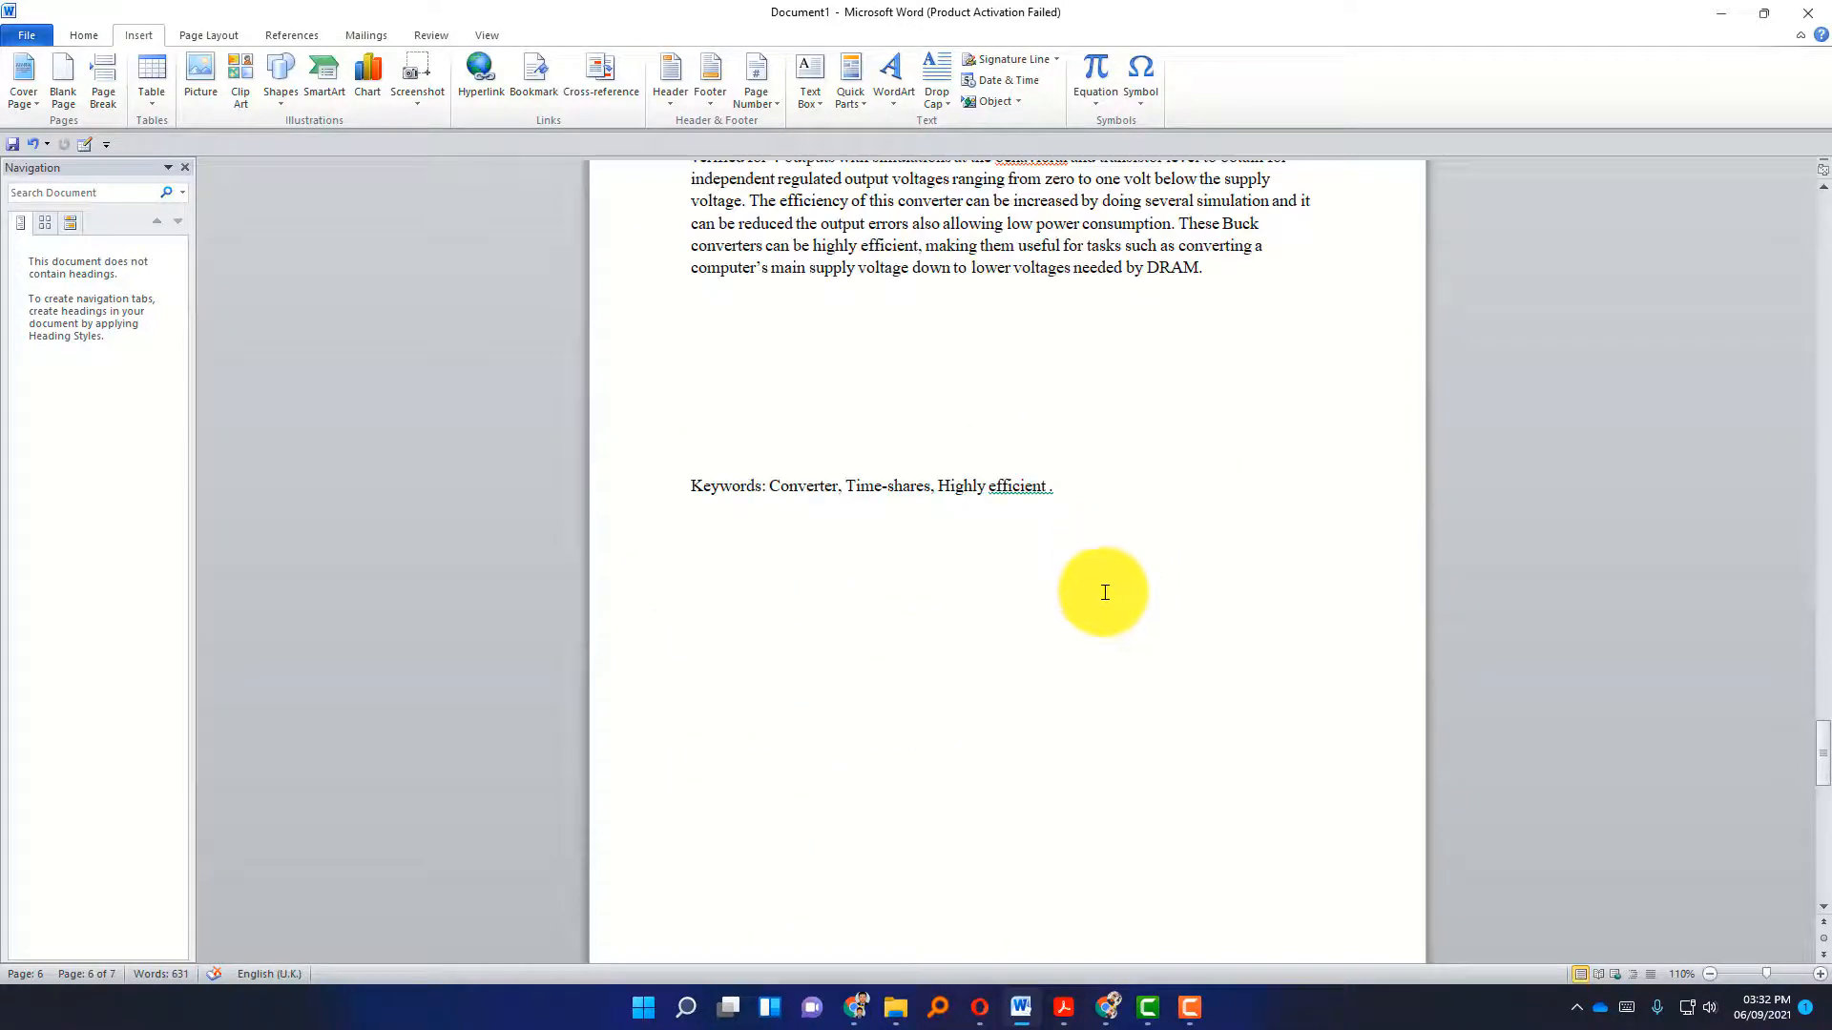
# Switch to the thesis guideline PDF and examine section 2.1, Front Matter (Preliminary Pages), for the required page order.
pyautogui.click(1059, 1006)
pyautogui.moveTo(422, 316); pyautogui.dragTo(685, 316)
pyautogui.click(545, 378)
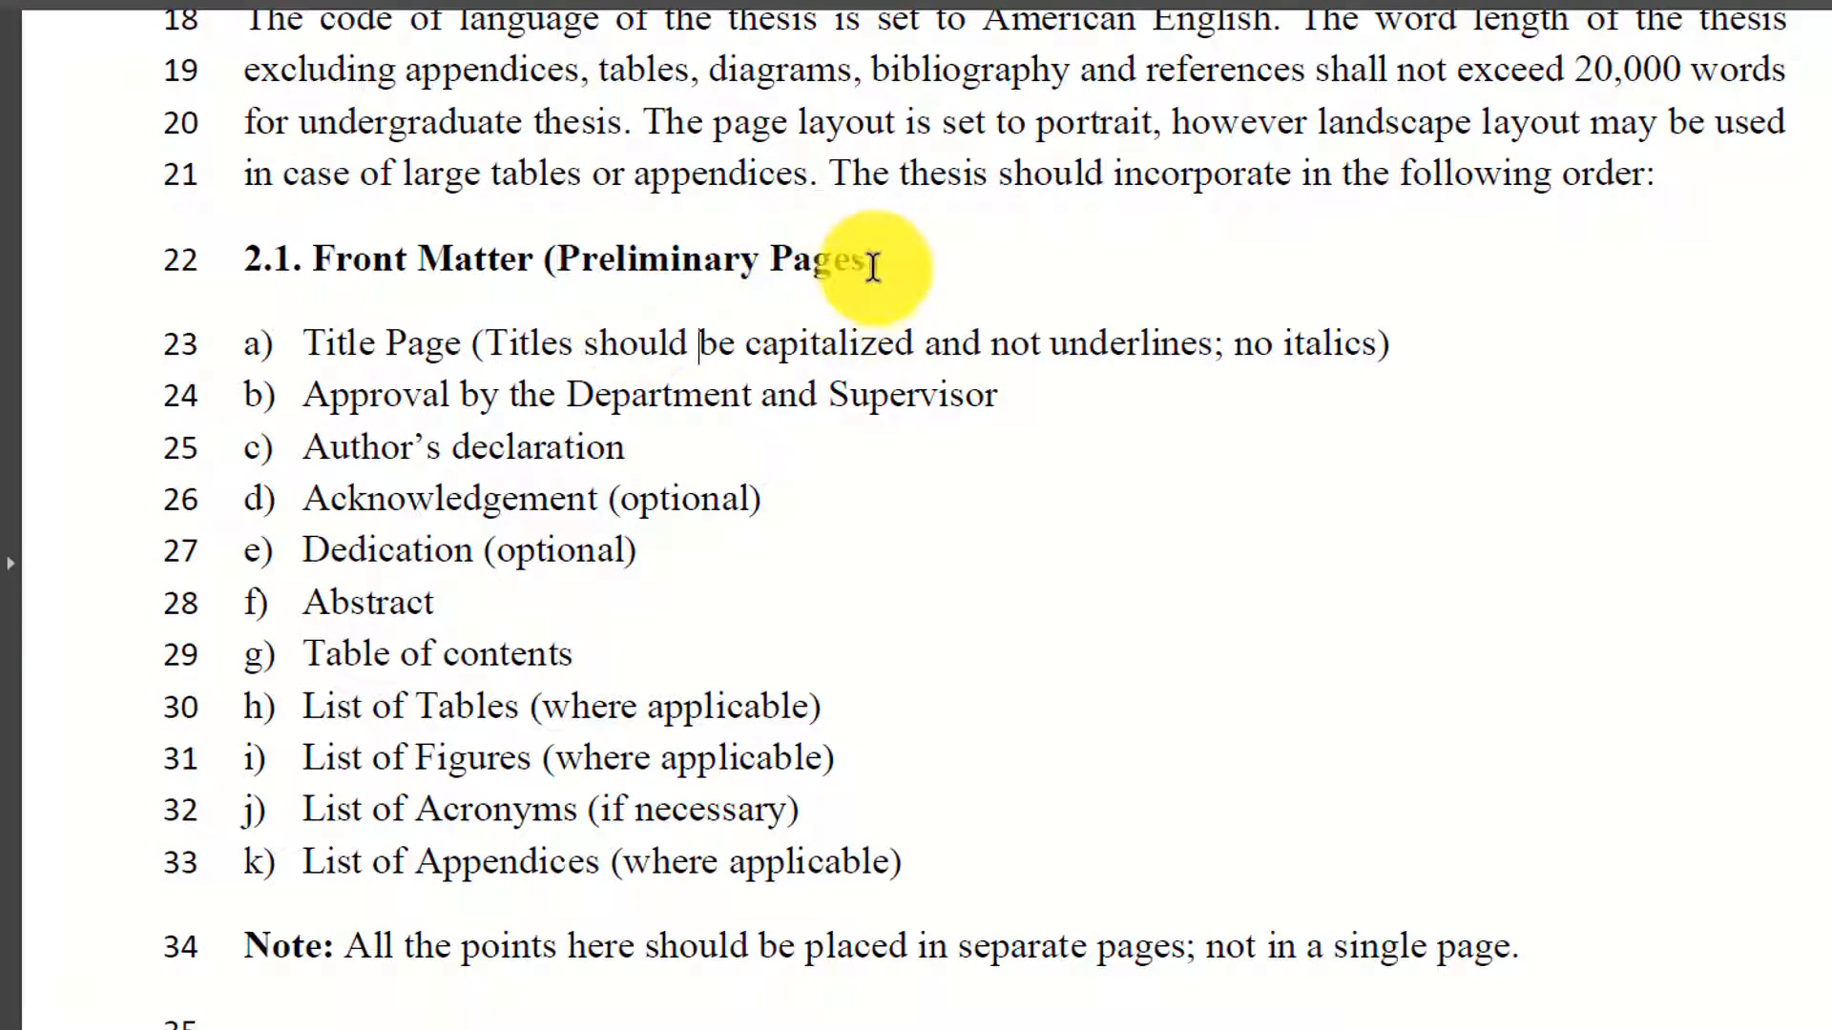
pyautogui.moveTo(873, 266); pyautogui.dragTo(561, 260)
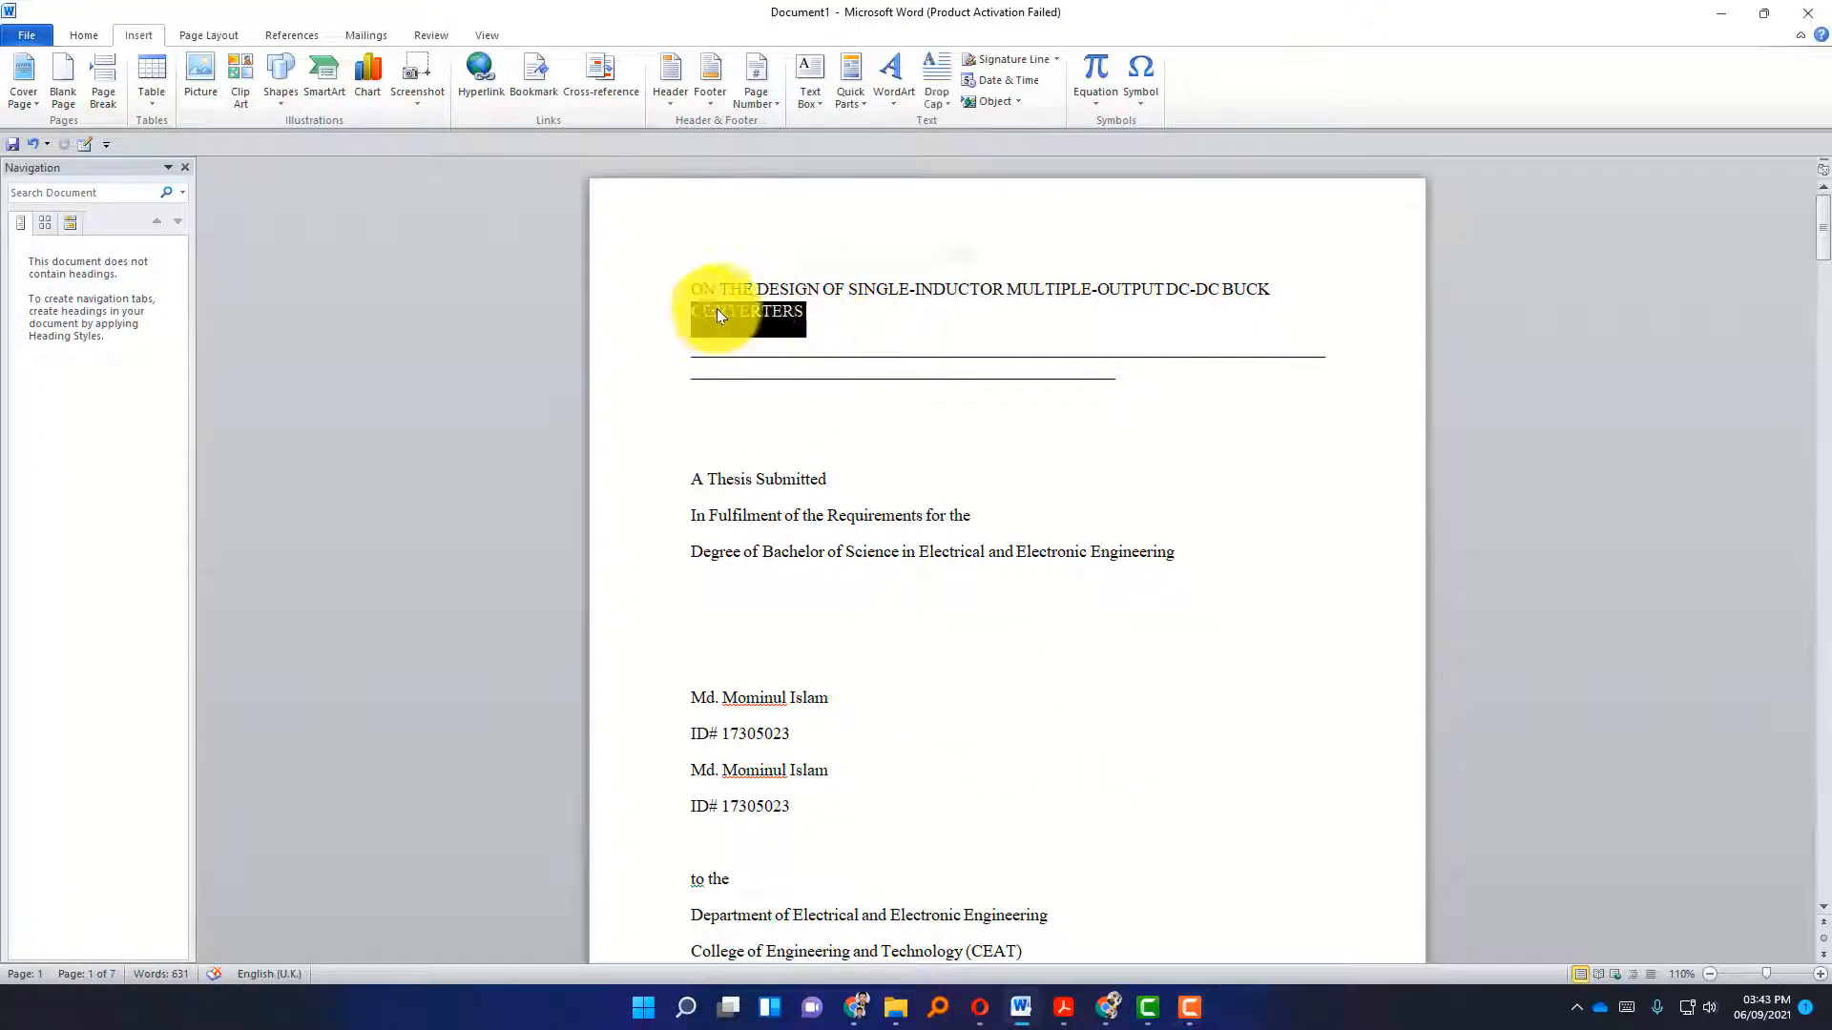
# Set the two-line thesis title on the first page to font size 16 and centre it.
pyautogui.click(834, 316)
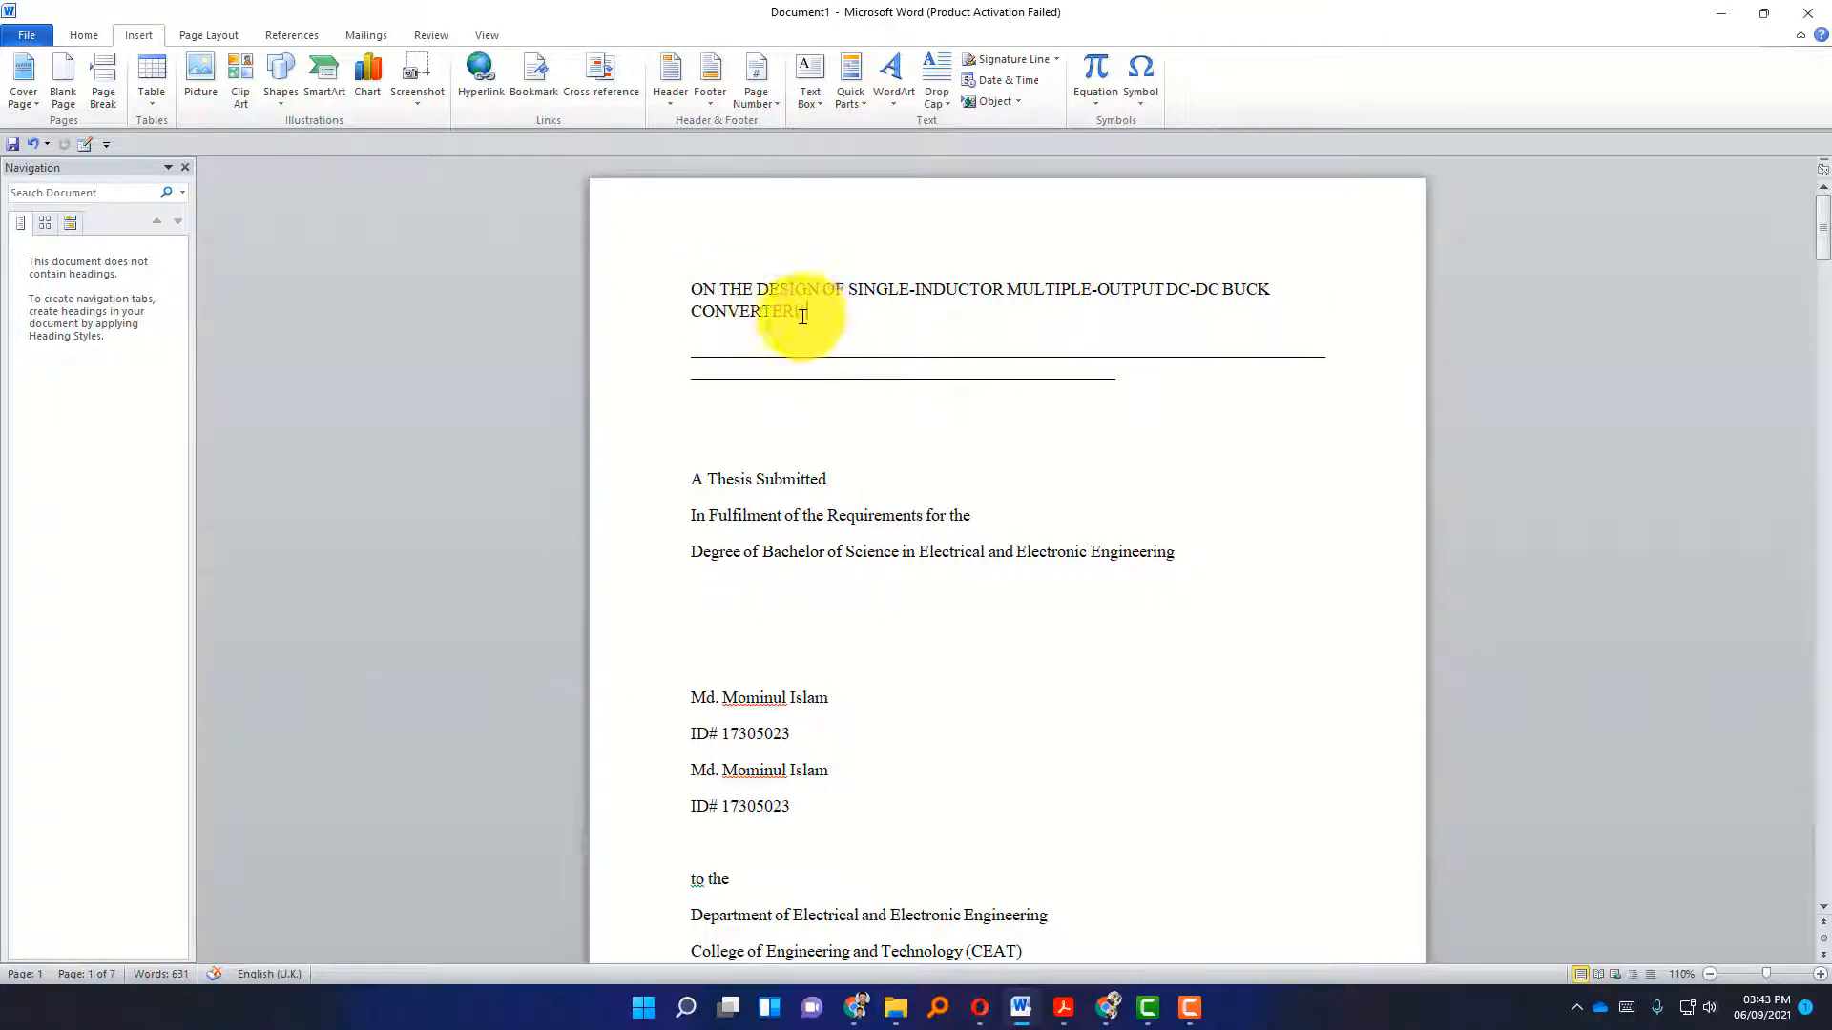
pyautogui.moveTo(809, 315); pyautogui.dragTo(687, 292)
pyautogui.click(88, 36)
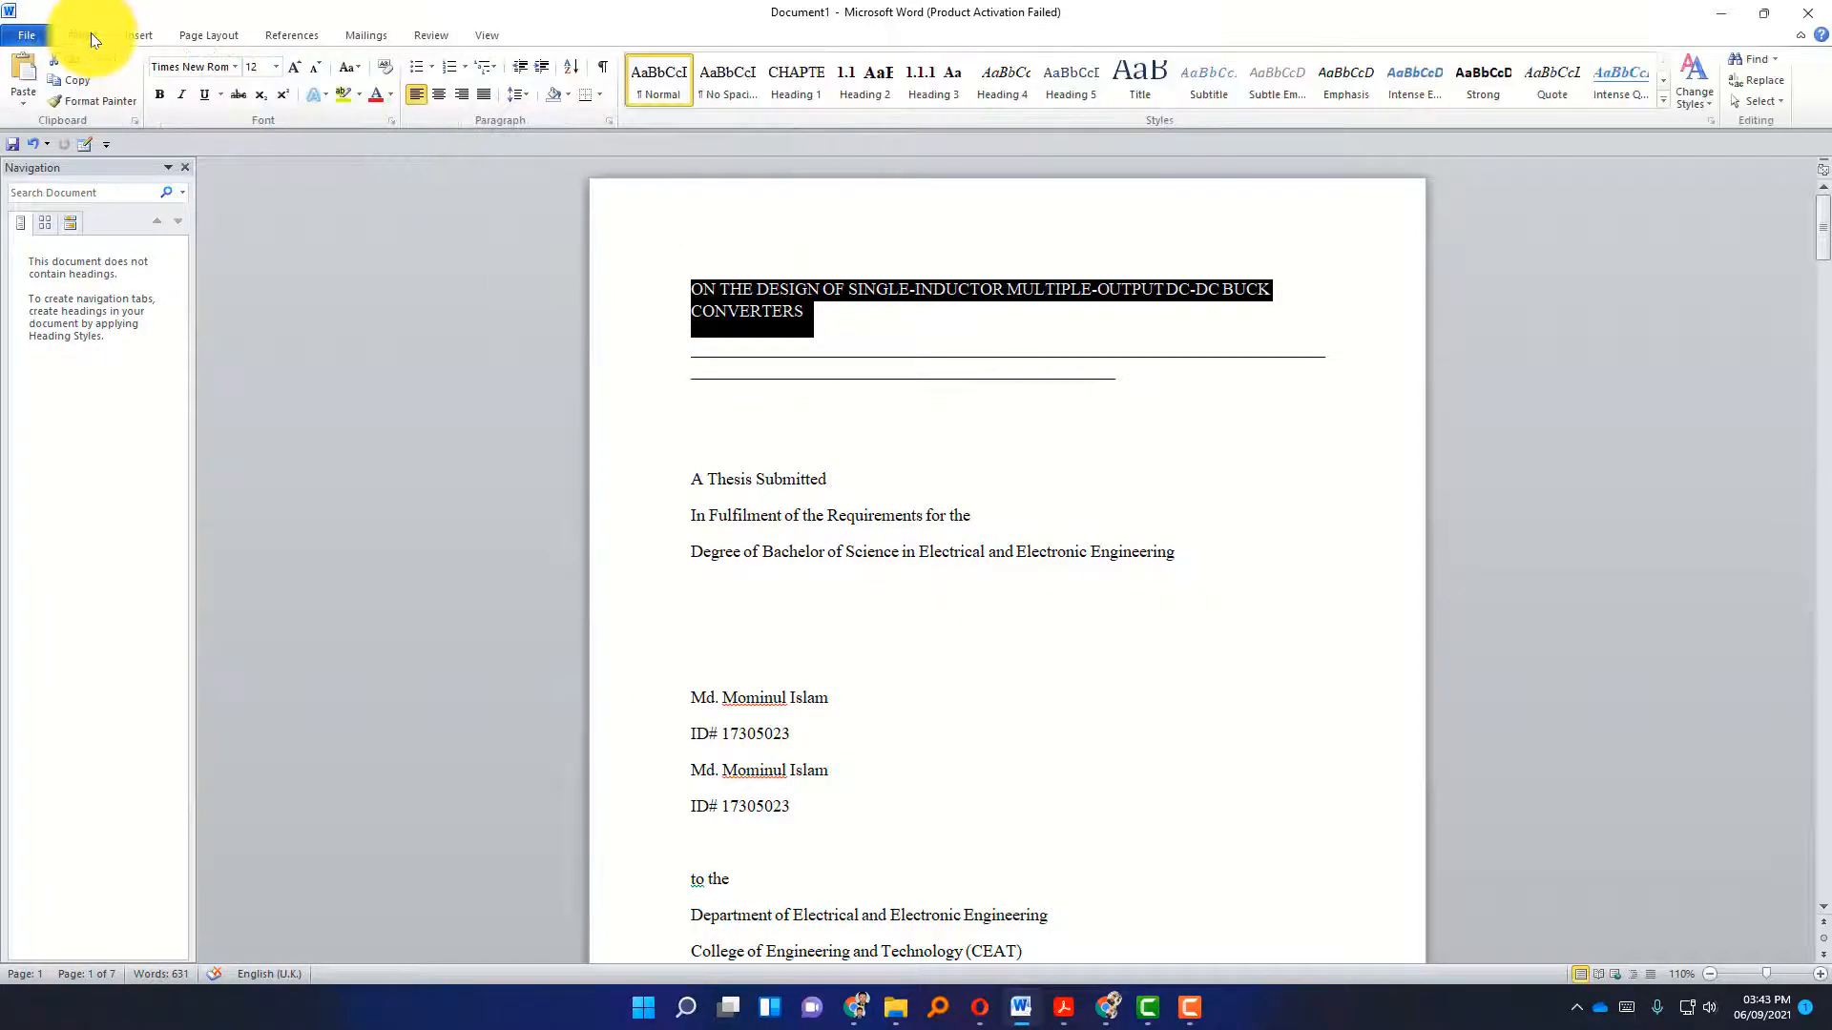
pyautogui.click(276, 69)
pyautogui.click(253, 172)
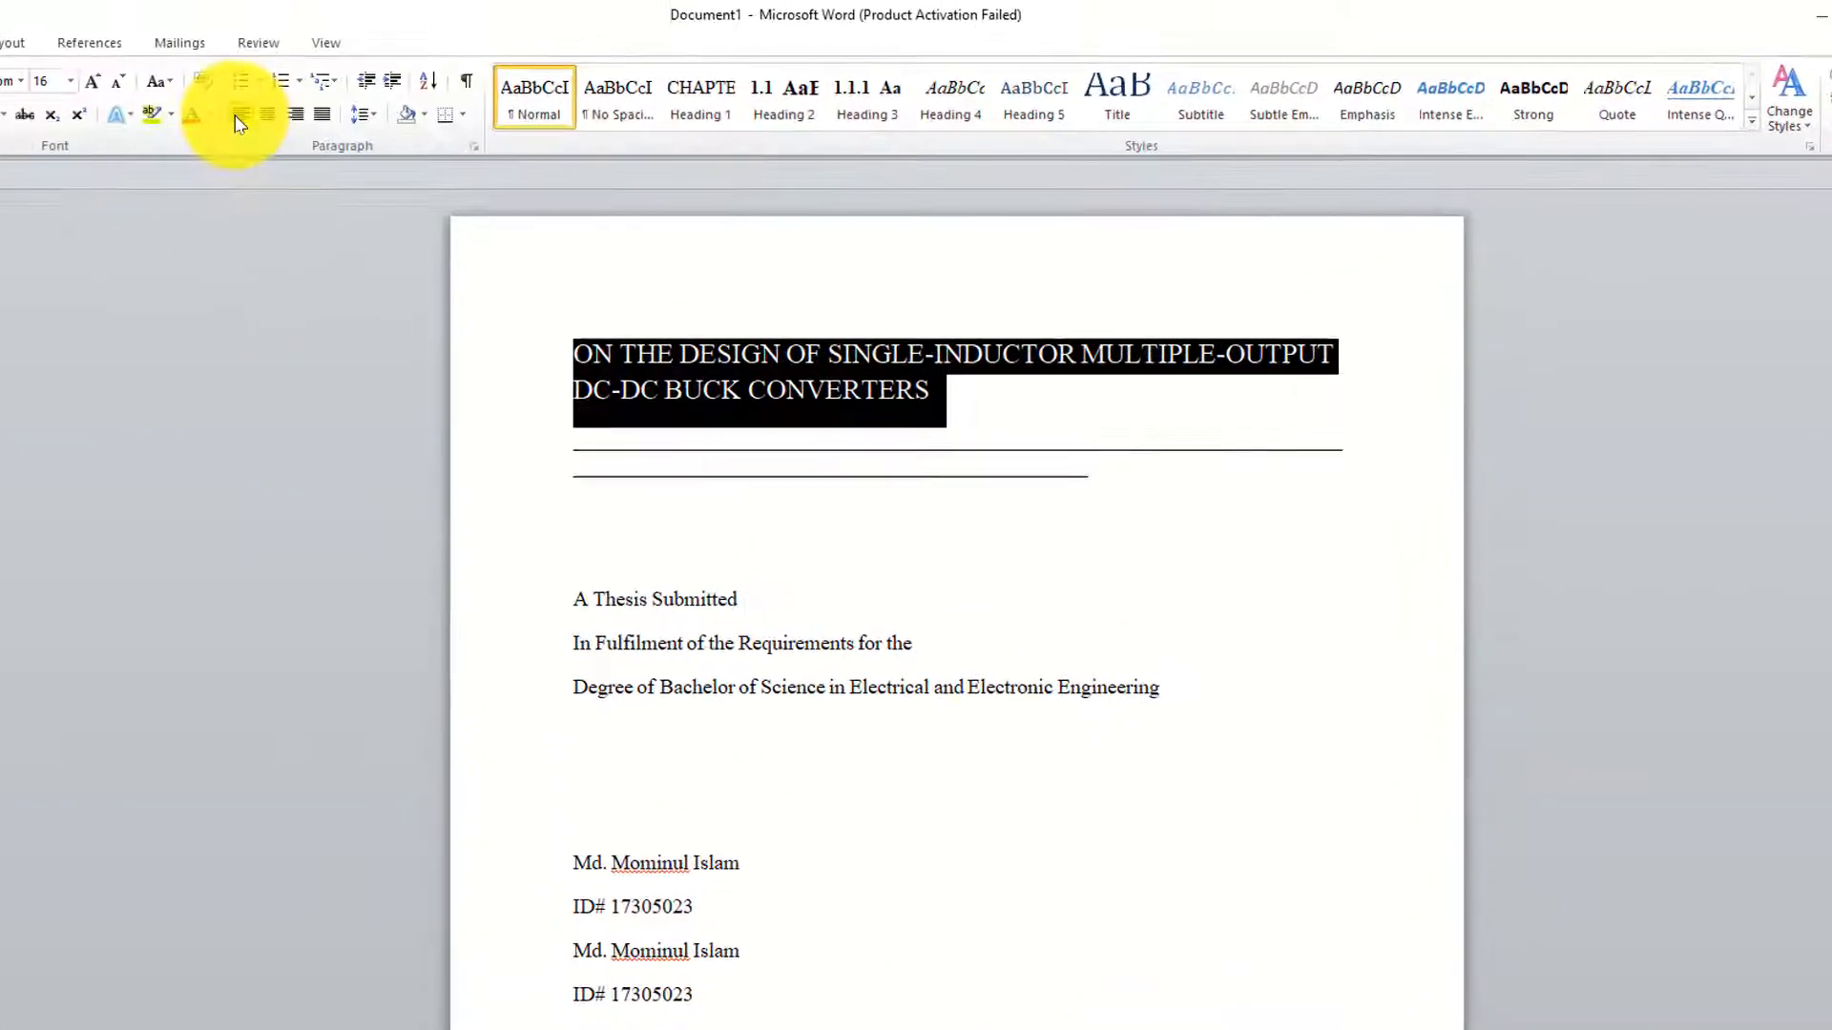
pyautogui.click(267, 115)
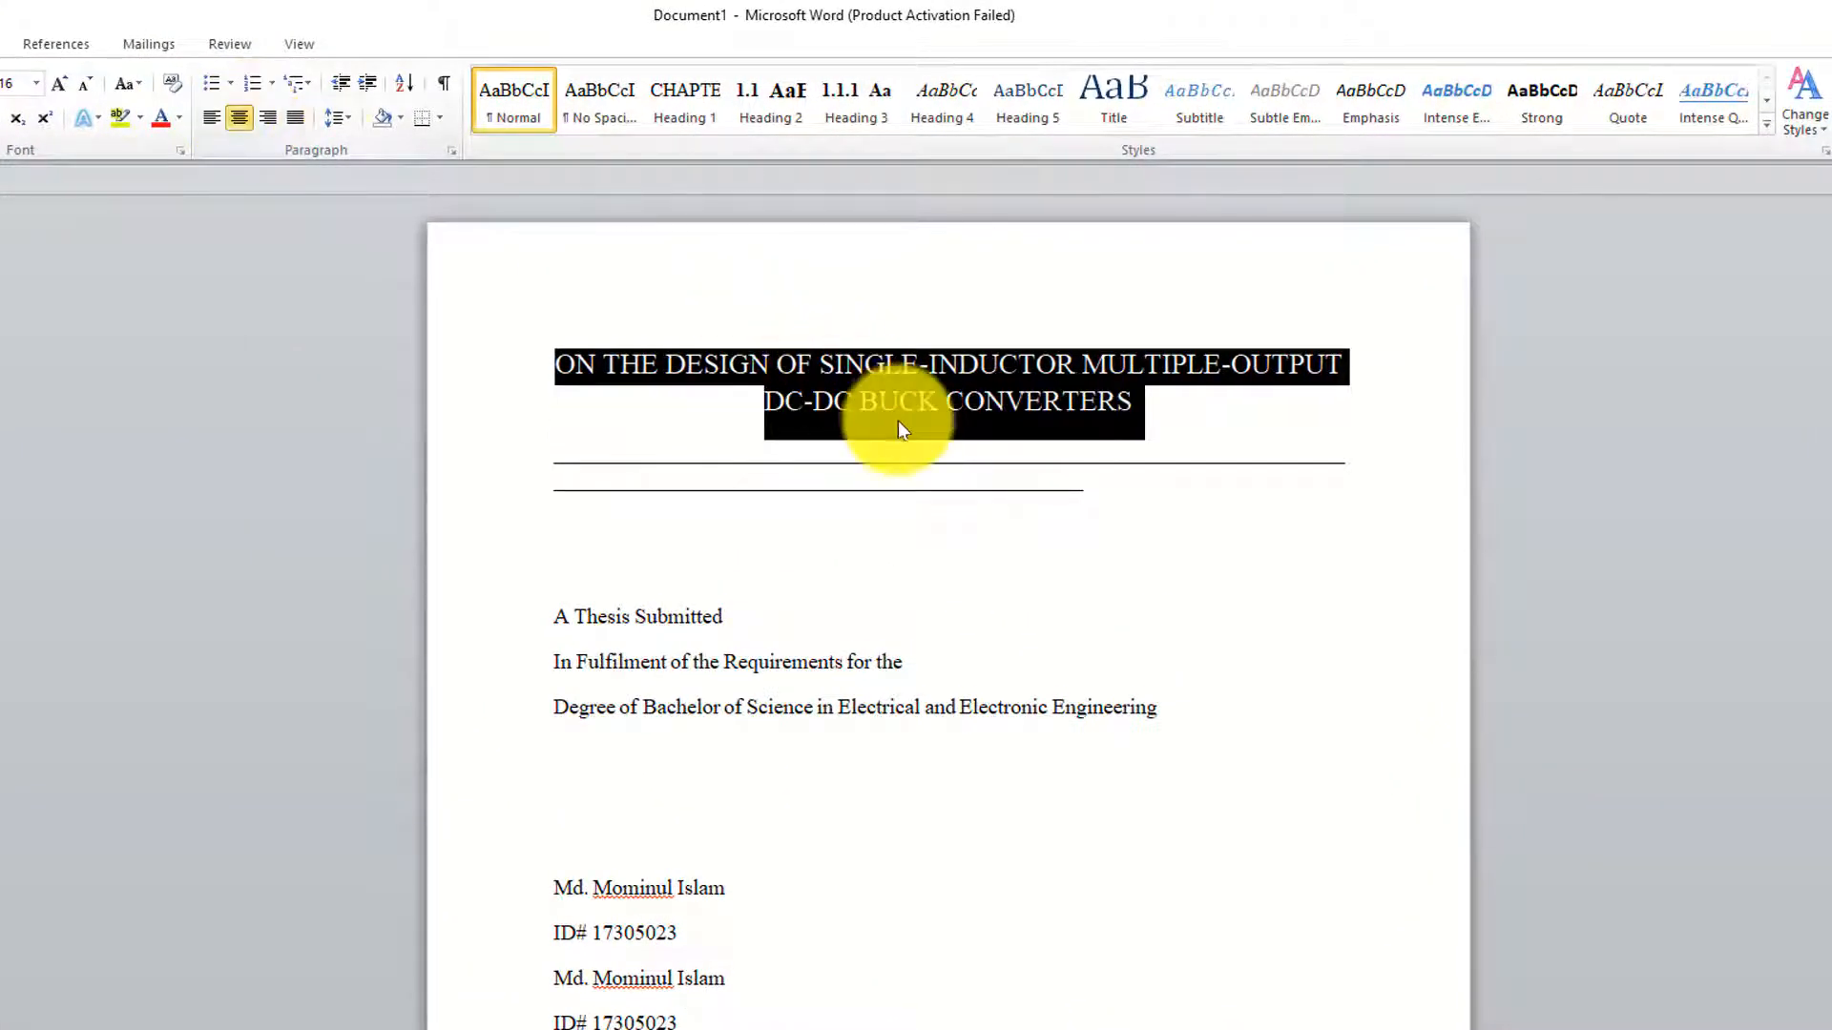
pyautogui.click(907, 391)
# Centre the underscore rule beneath the thesis title.
pyautogui.moveTo(1086, 485); pyautogui.dragTo(527, 461)
pyautogui.click(239, 116)
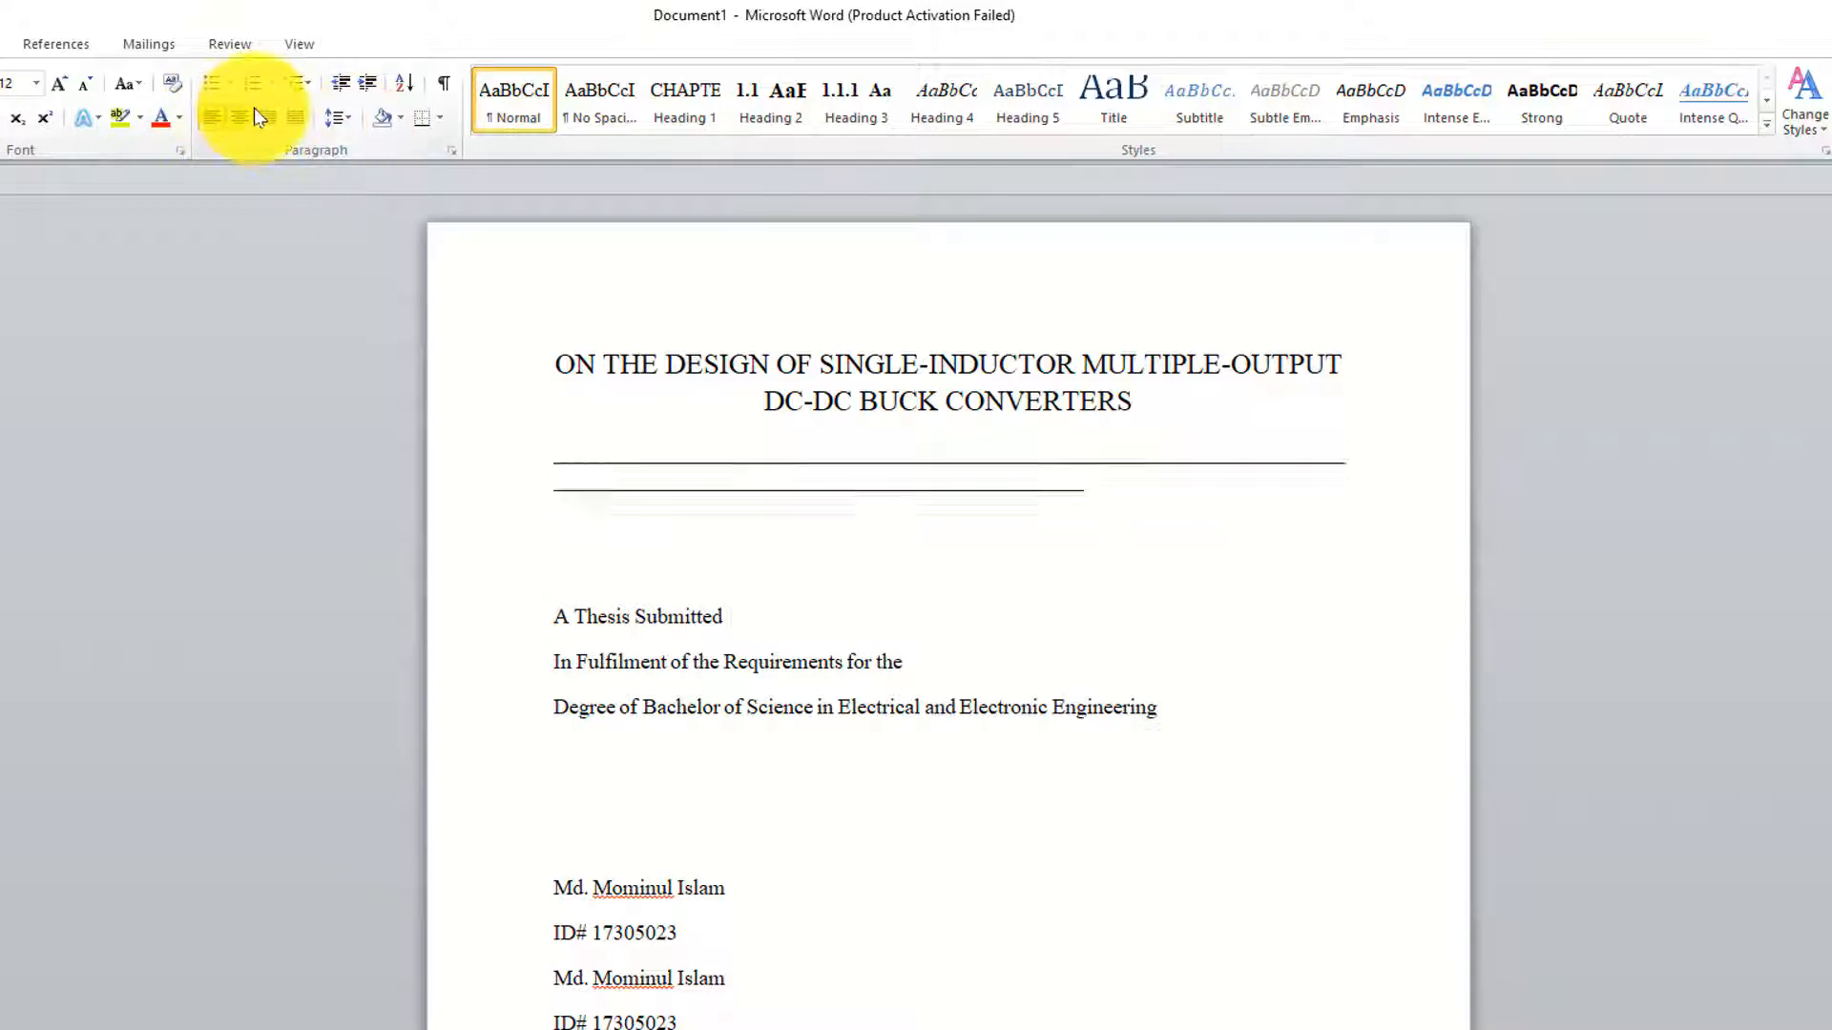
pyautogui.click(1354, 522)
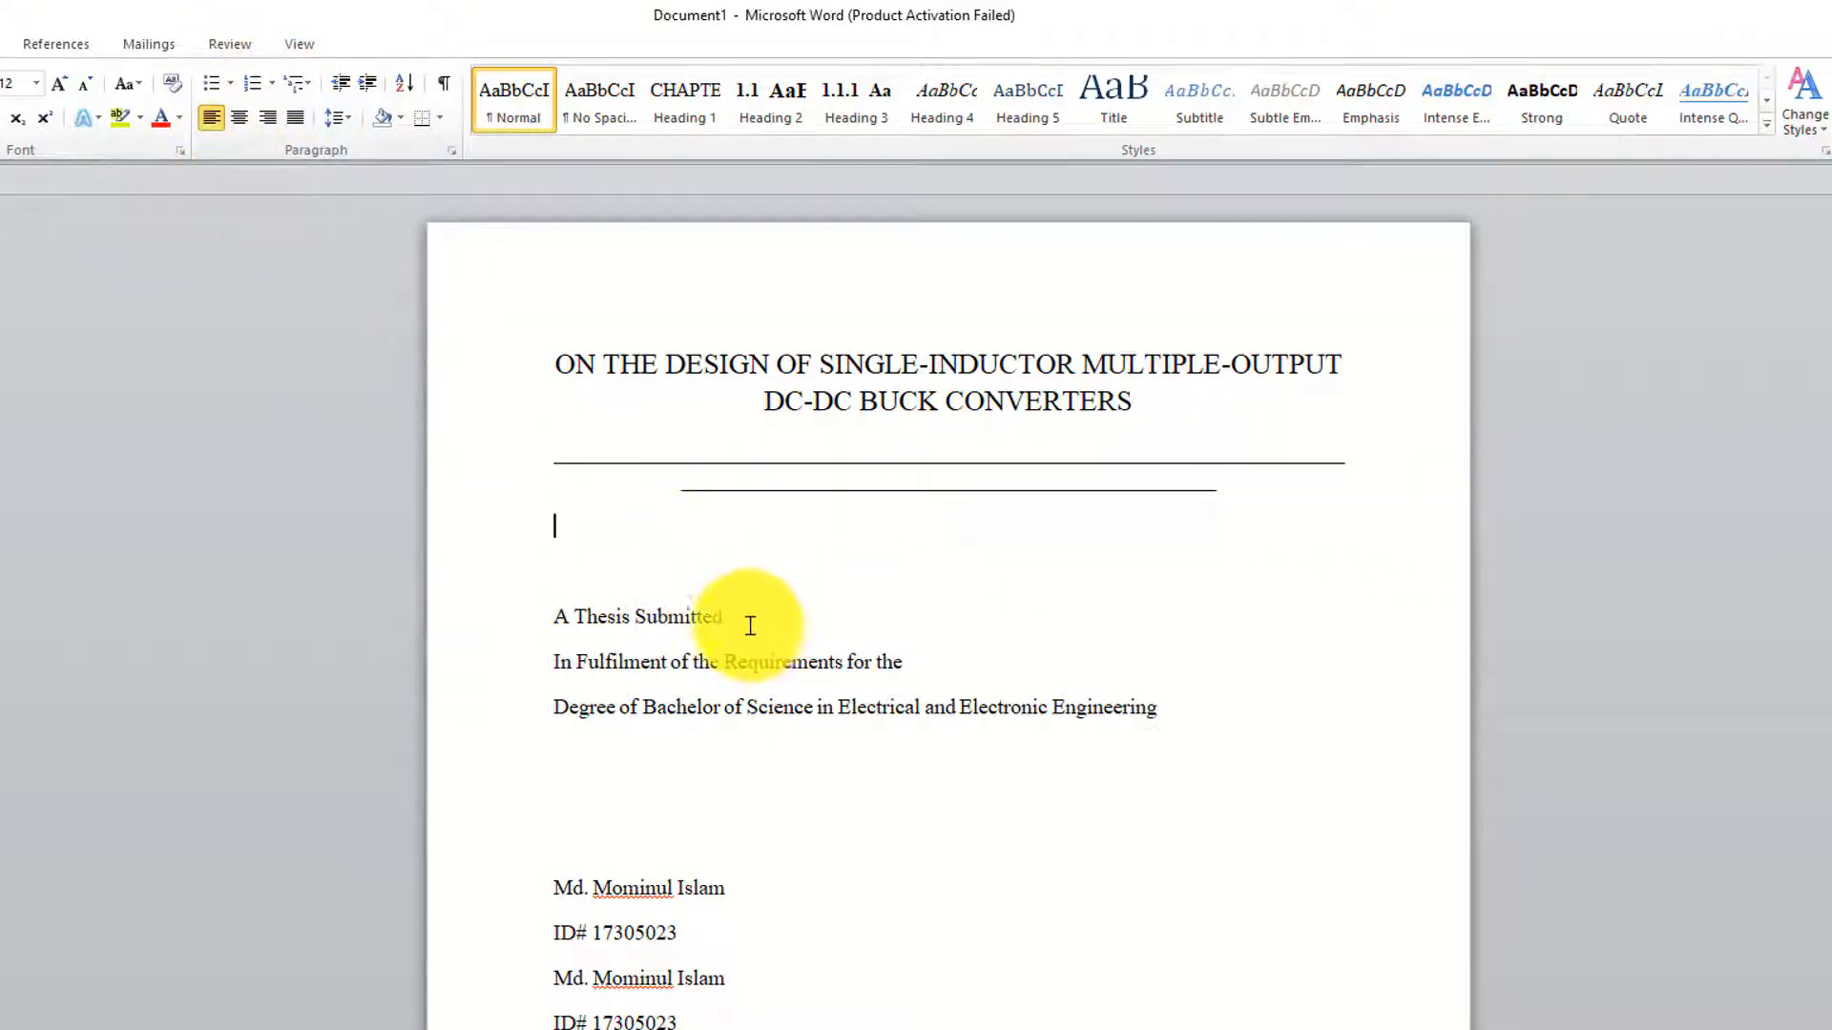
# Centre the three lines from "A Thesis Submitted" through the Bachelor of Science degree line.
pyautogui.moveTo(751, 626); pyautogui.dragTo(545, 616)
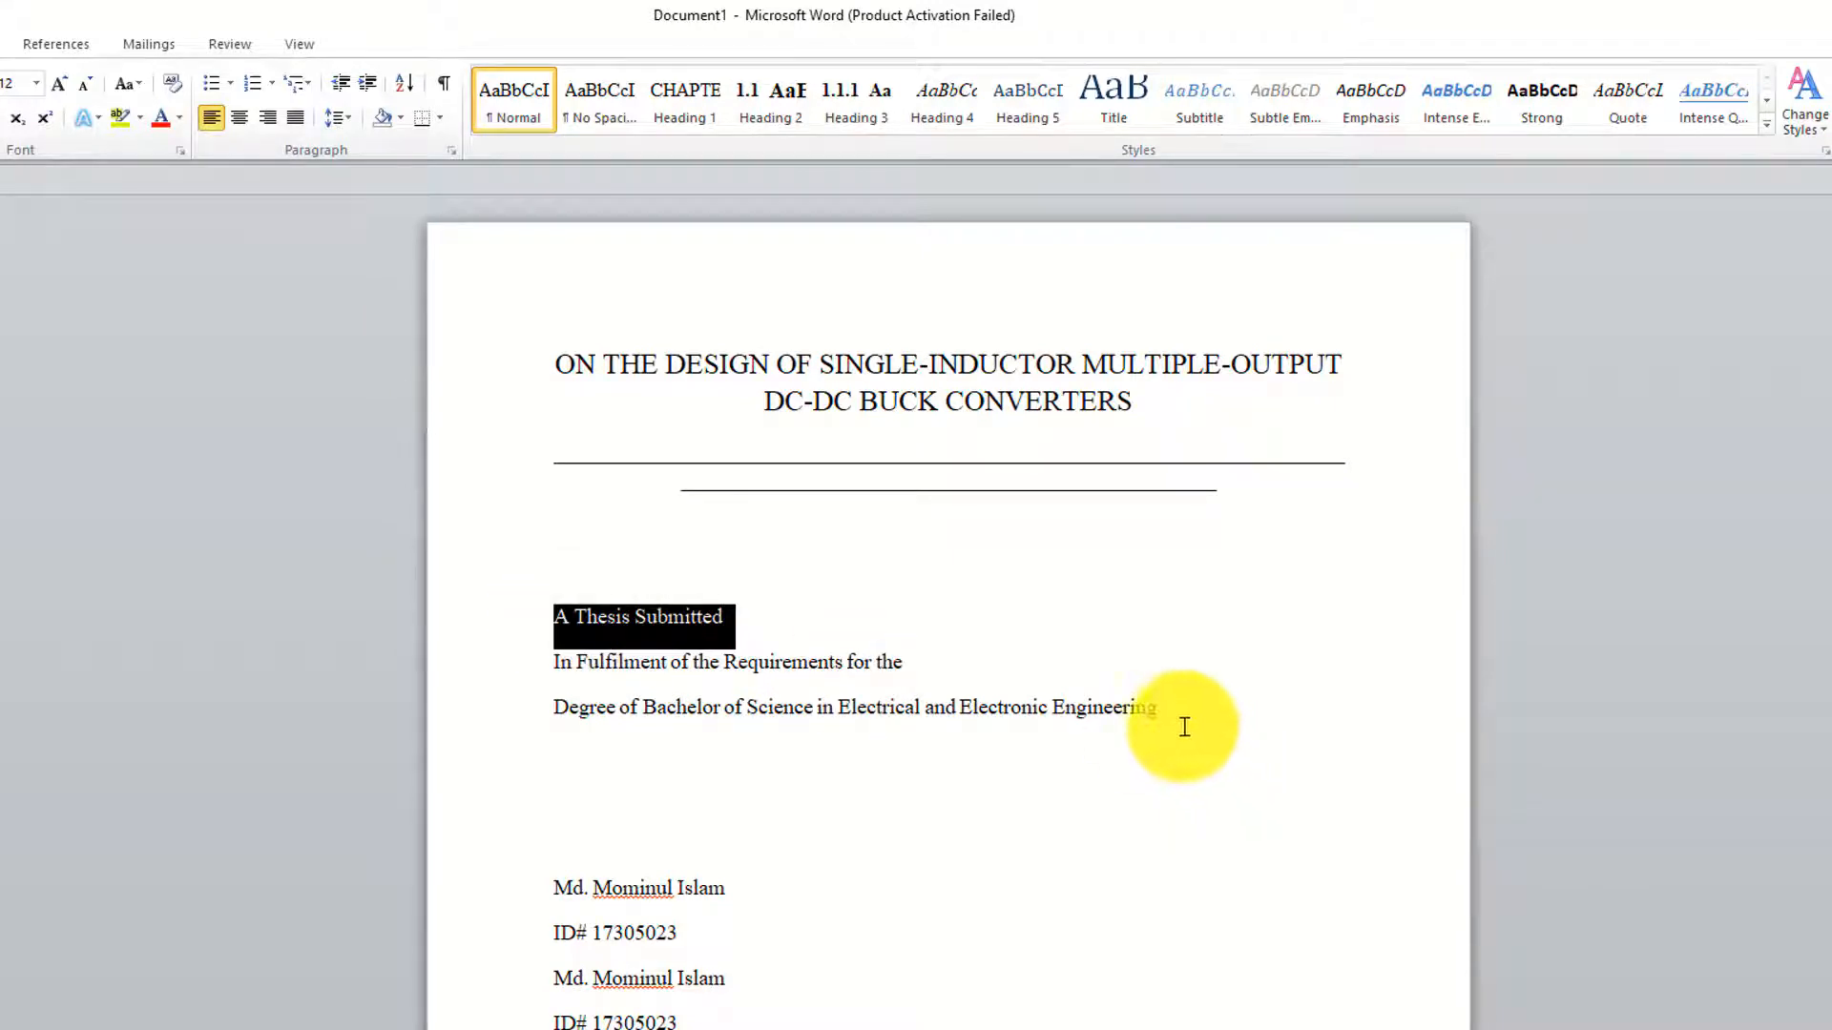
pyautogui.moveTo(1184, 727); pyautogui.dragTo(573, 614)
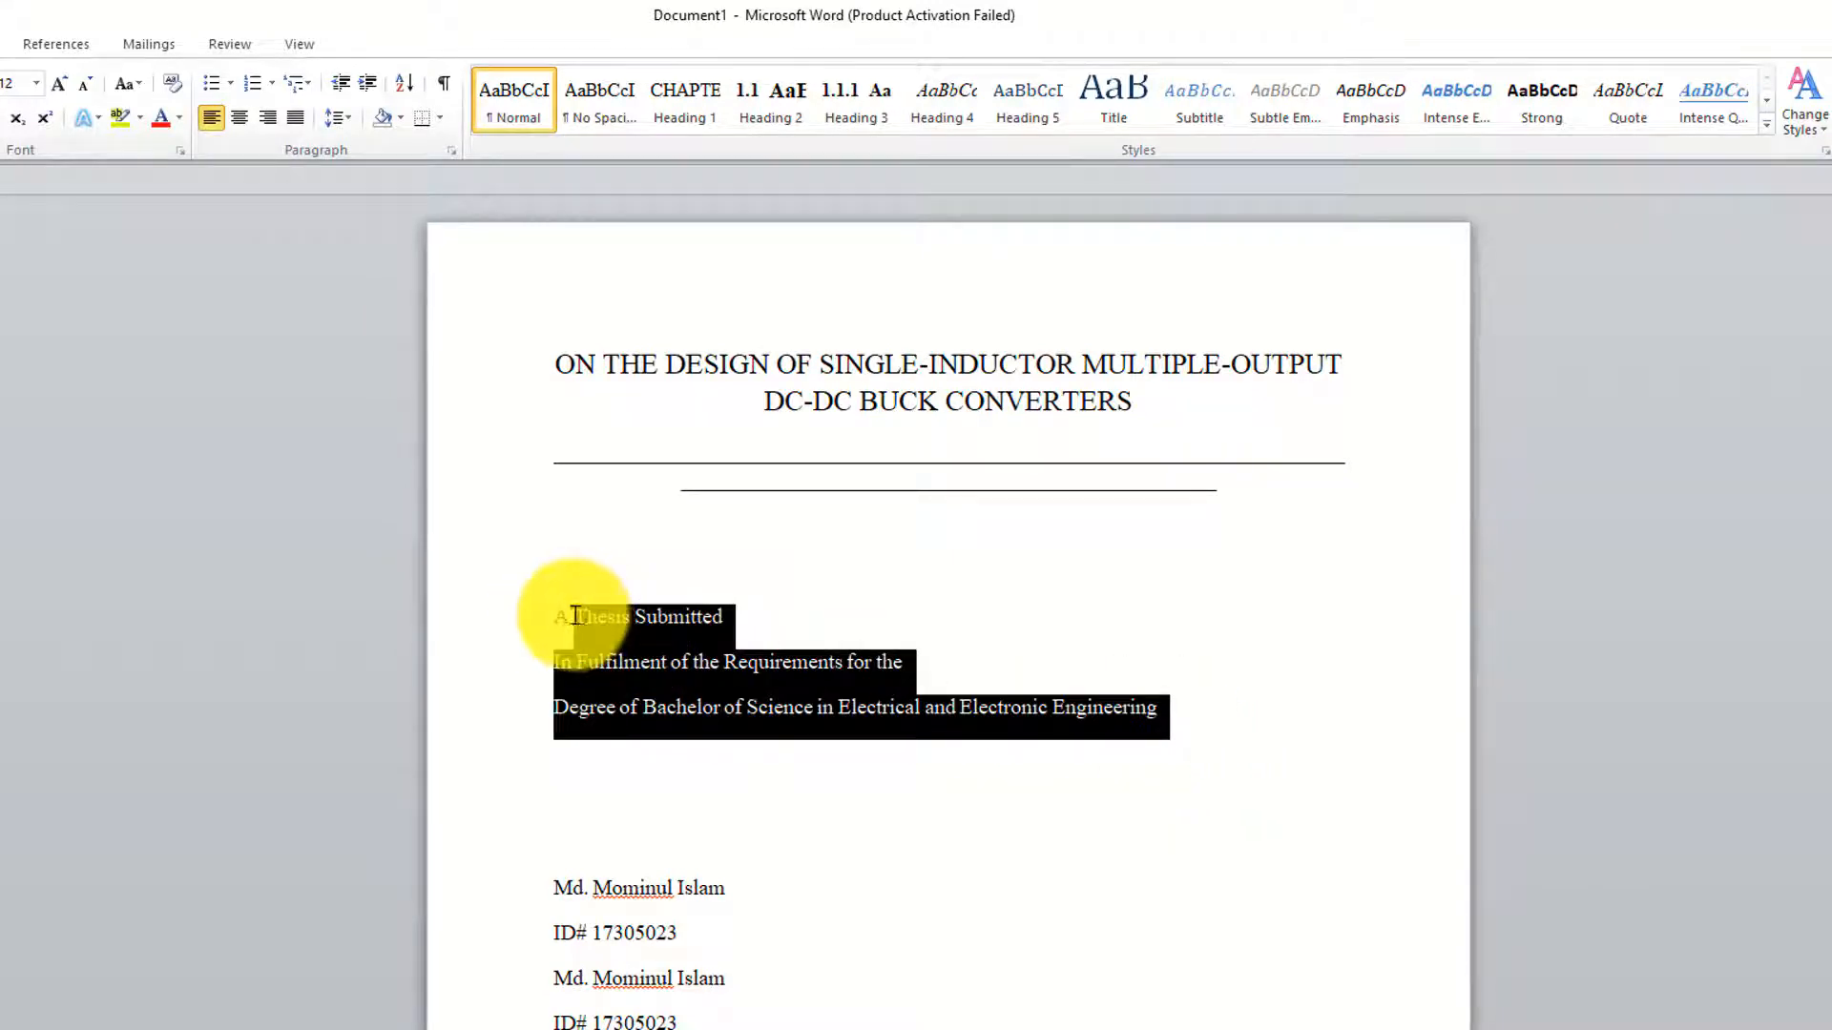
pyautogui.click(248, 118)
pyautogui.click(1002, 565)
# Italicise the "A Thesis Submitted" line and the "Degree of Bachelor of Science in Electrical and Electronic Engineering" line.
pyautogui.moveTo(1055, 620); pyautogui.dragTo(850, 620)
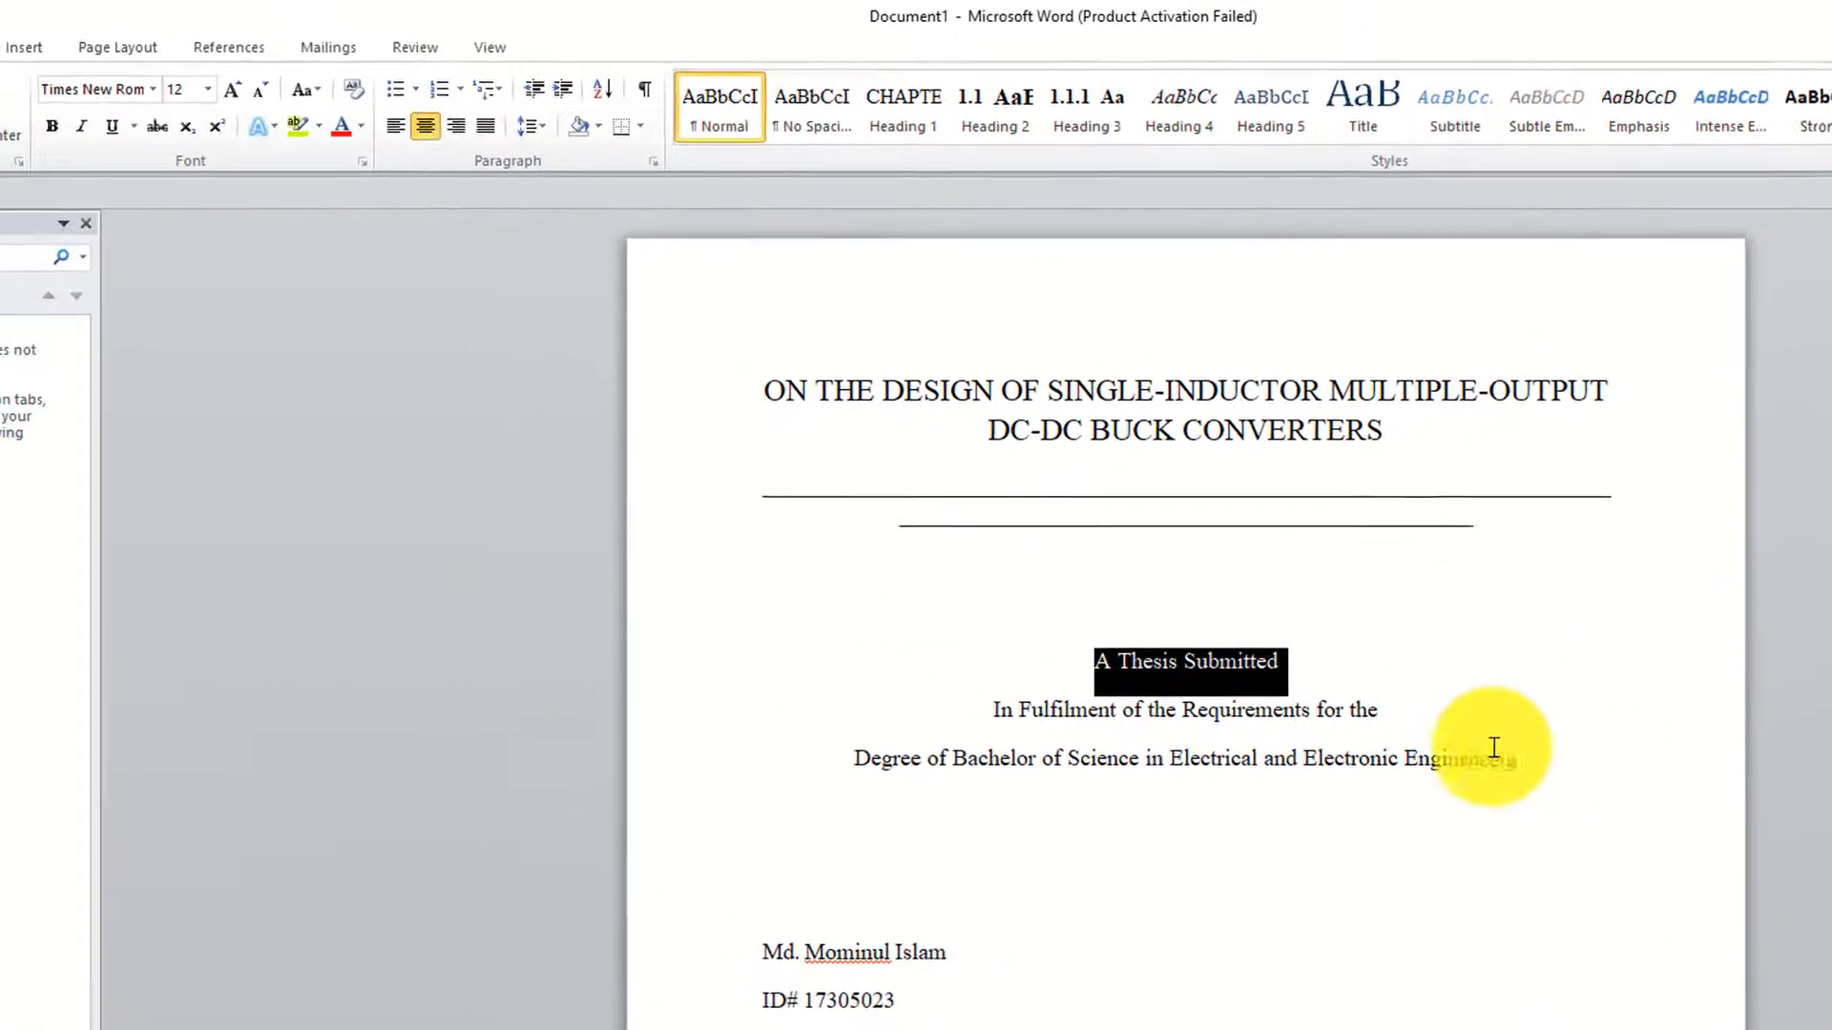
pyautogui.moveTo(1552, 764); pyautogui.dragTo(836, 752)
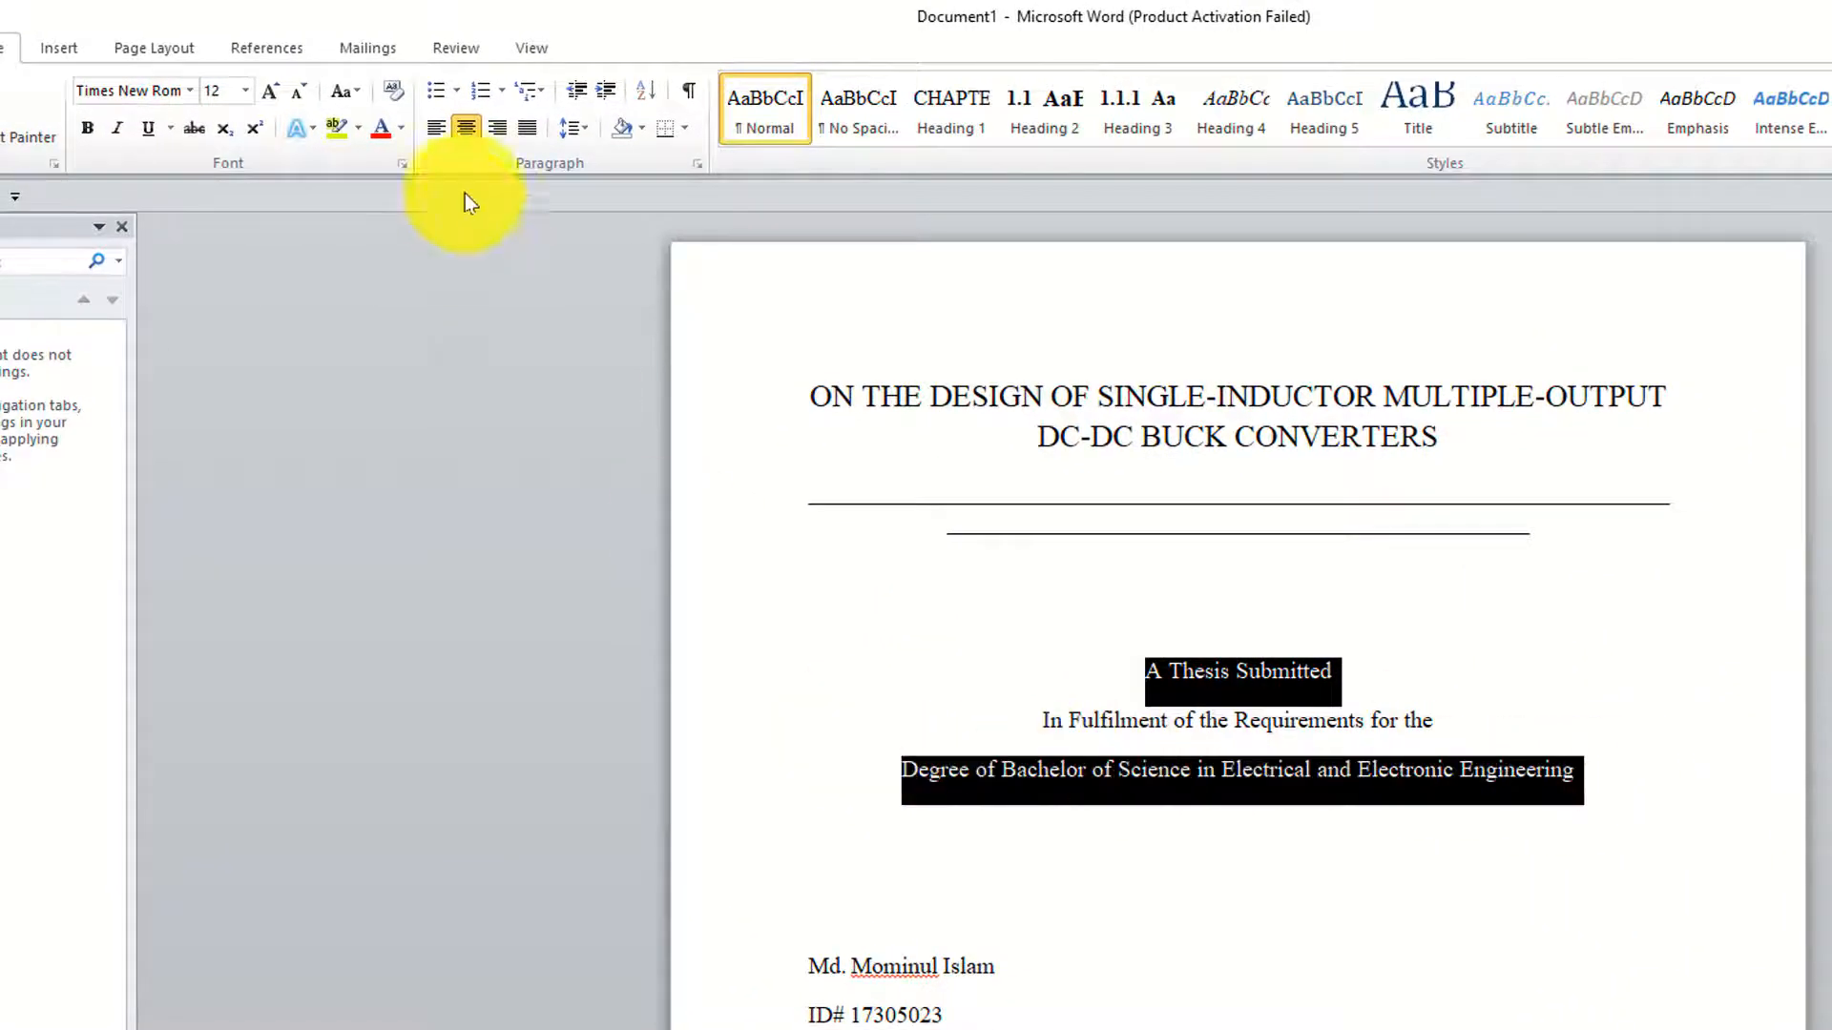
pyautogui.click(117, 128)
pyautogui.click(1211, 818)
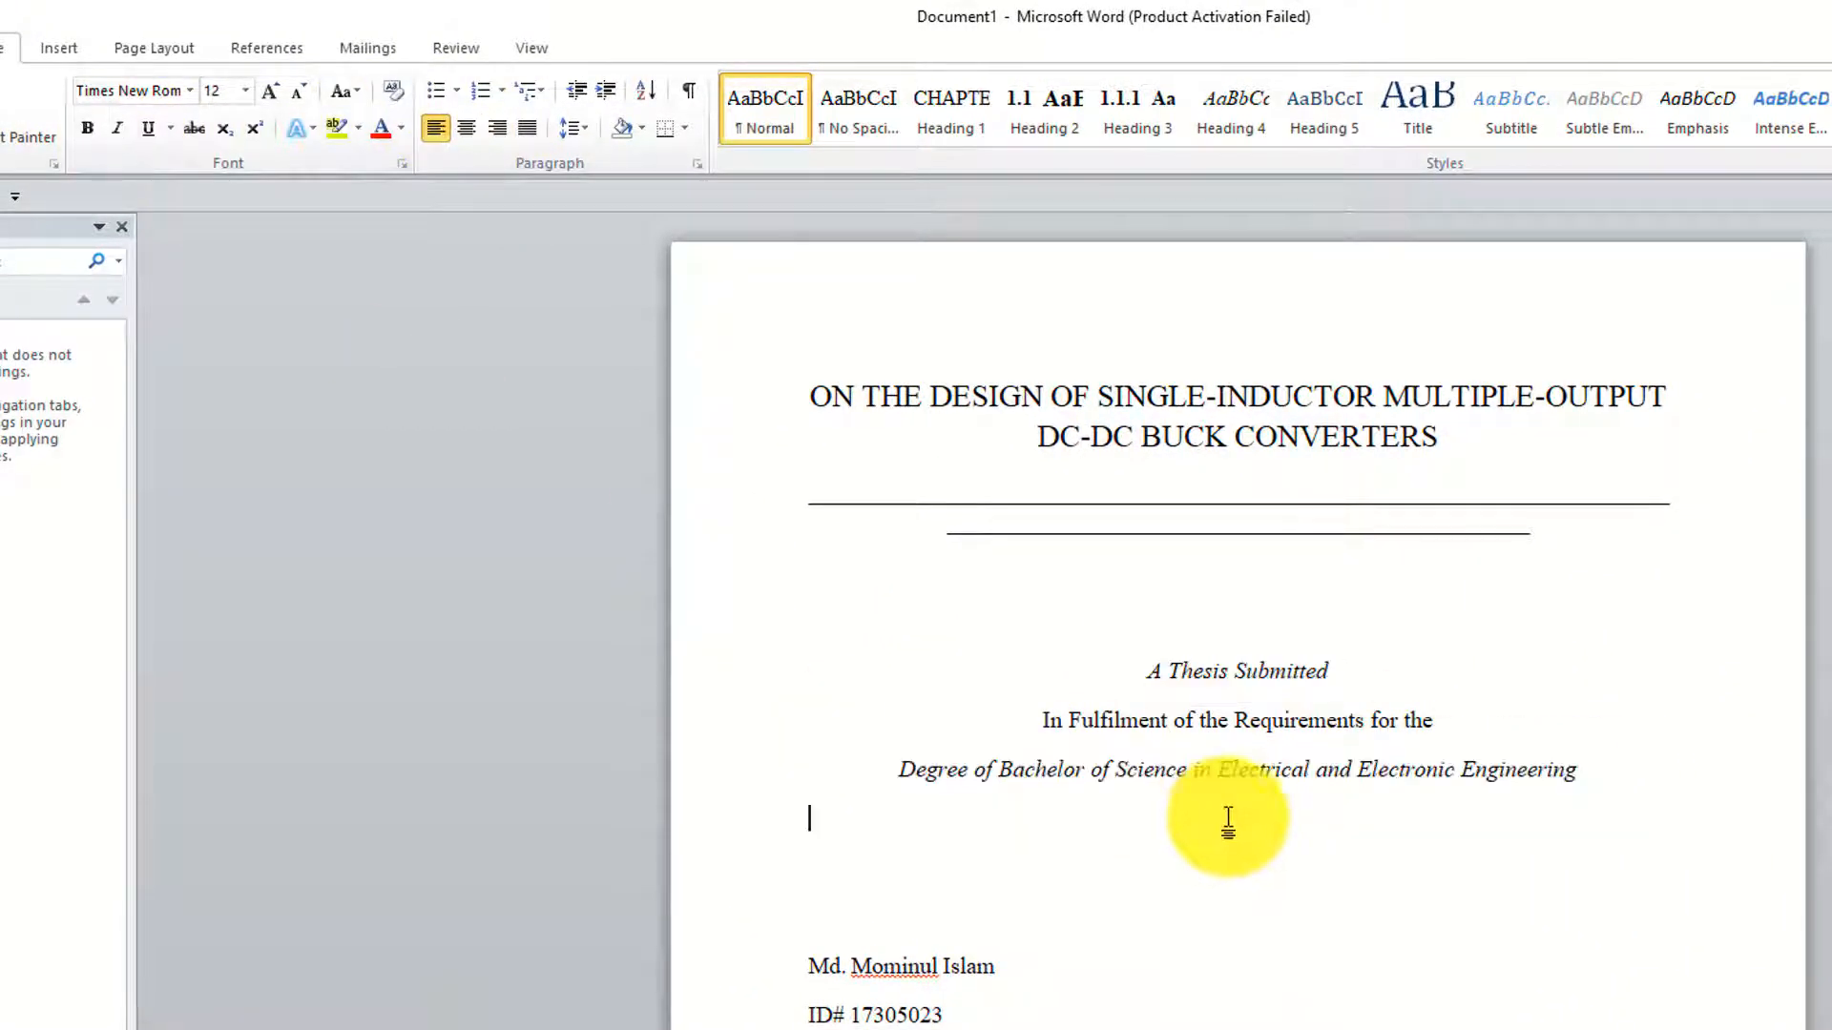
pyautogui.click(1460, 706)
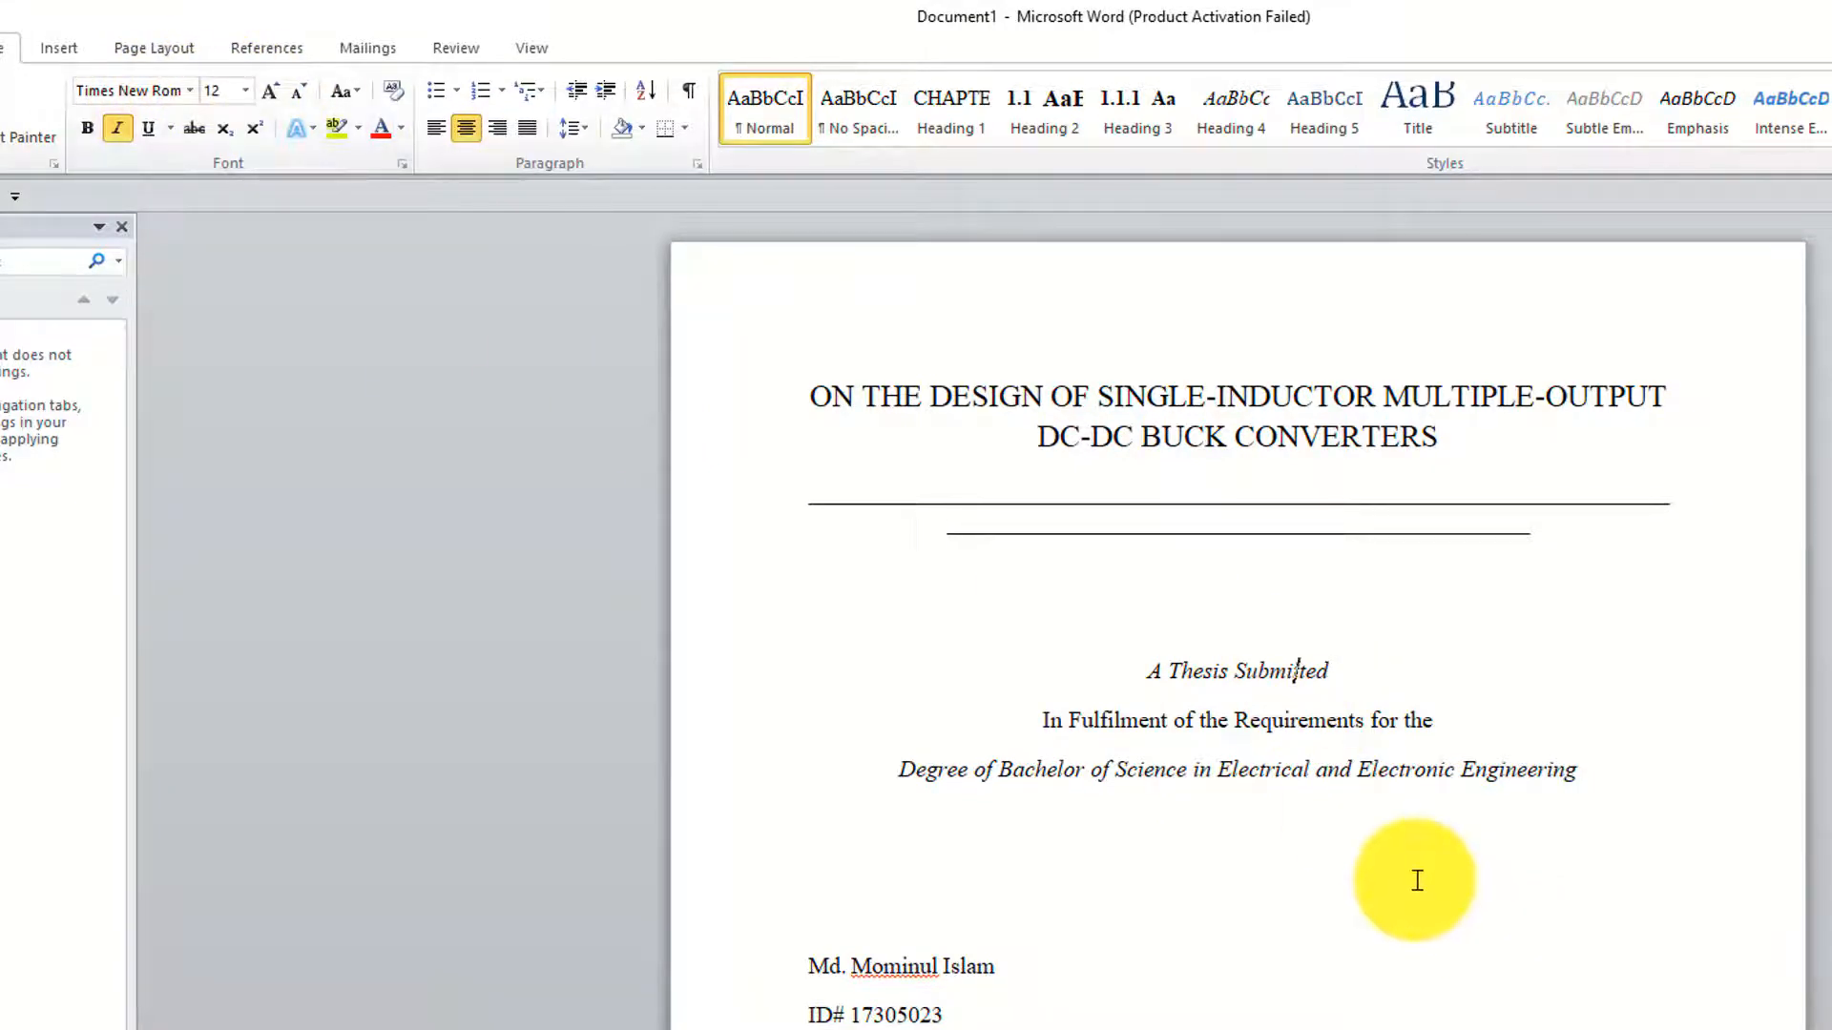
# Select the whole document and examine its font and font size options.
pyautogui.hotkey('ctrl', 'a')
pyautogui.click(189, 90)
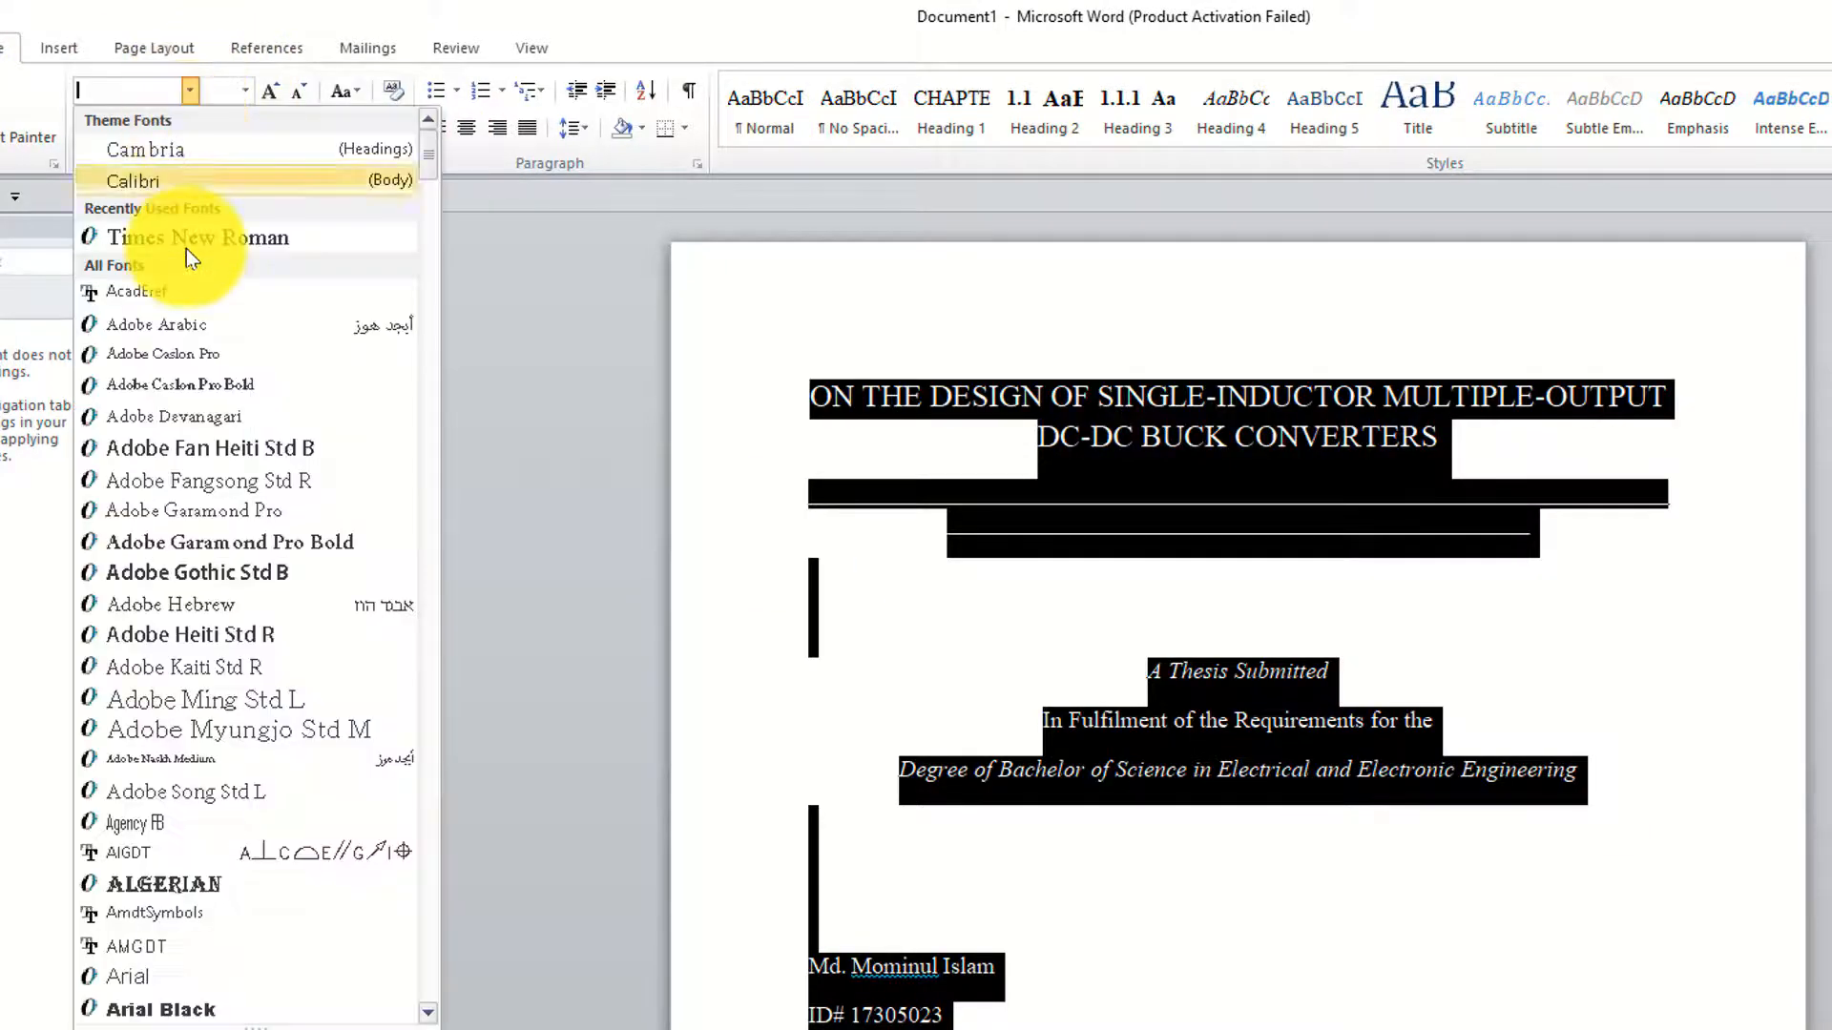
pyautogui.click(246, 91)
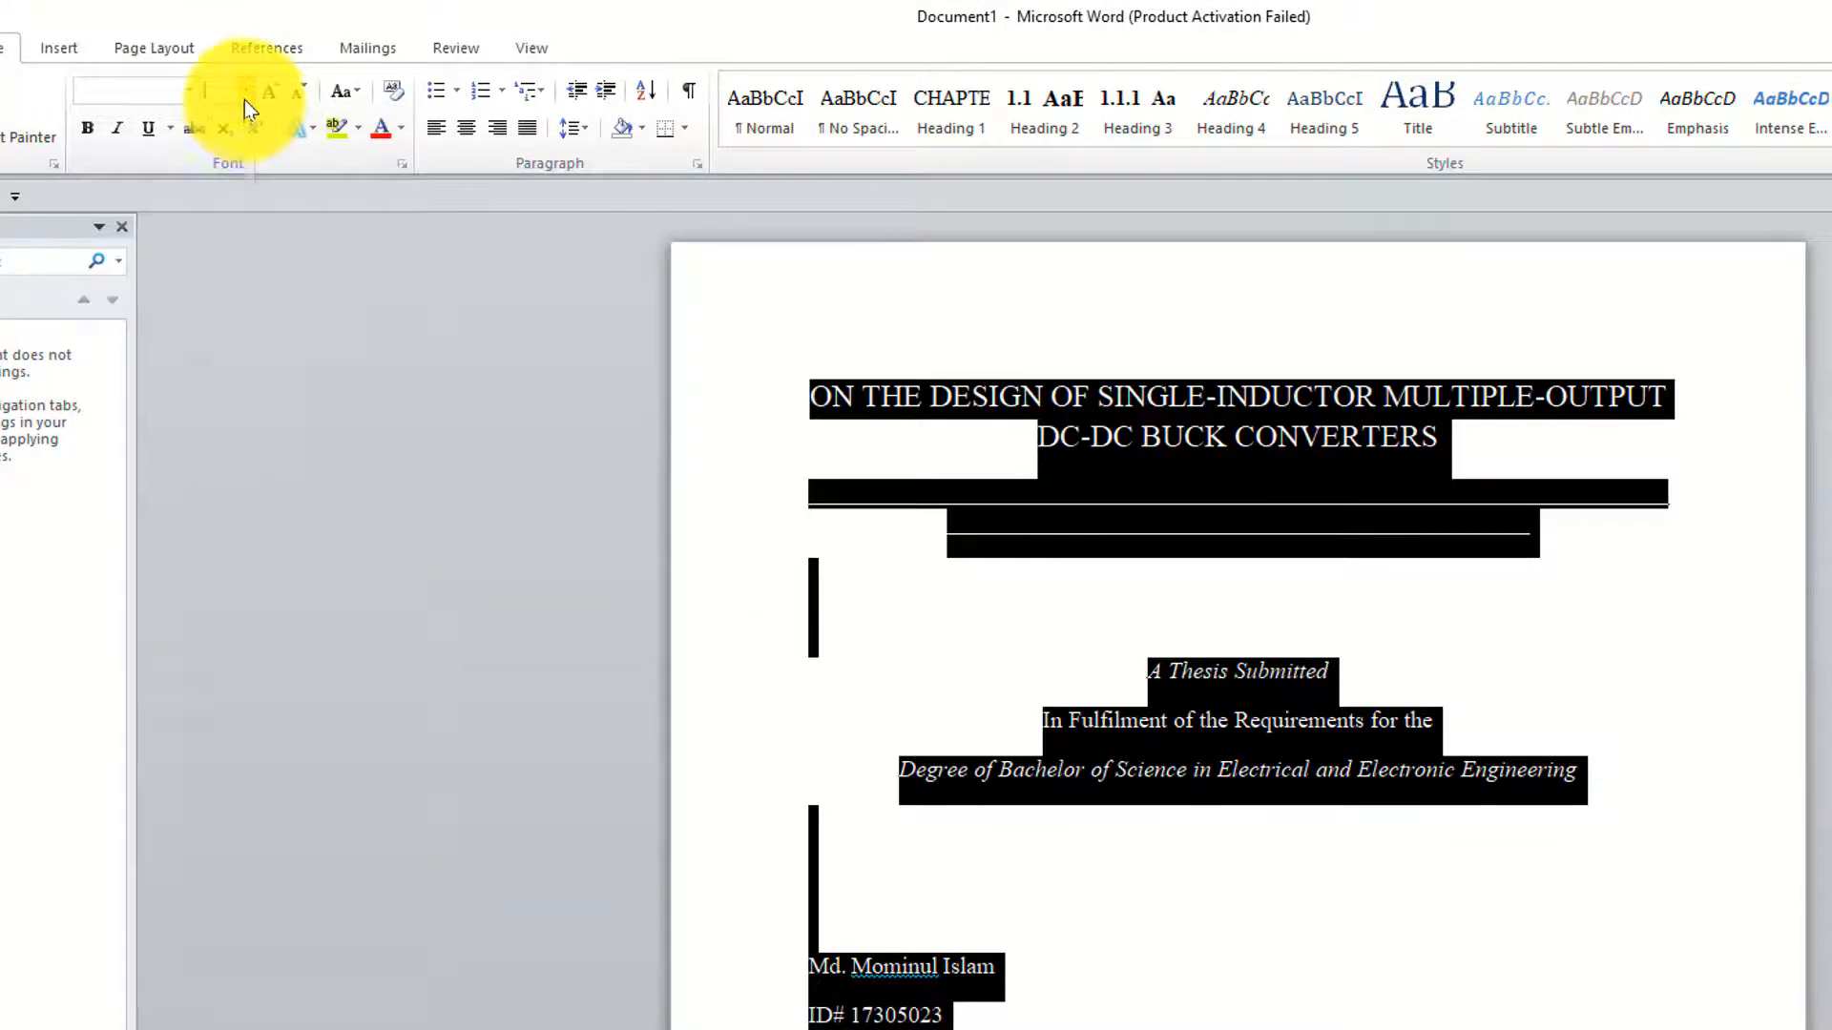
pyautogui.click(1264, 619)
pyautogui.click(1149, 571)
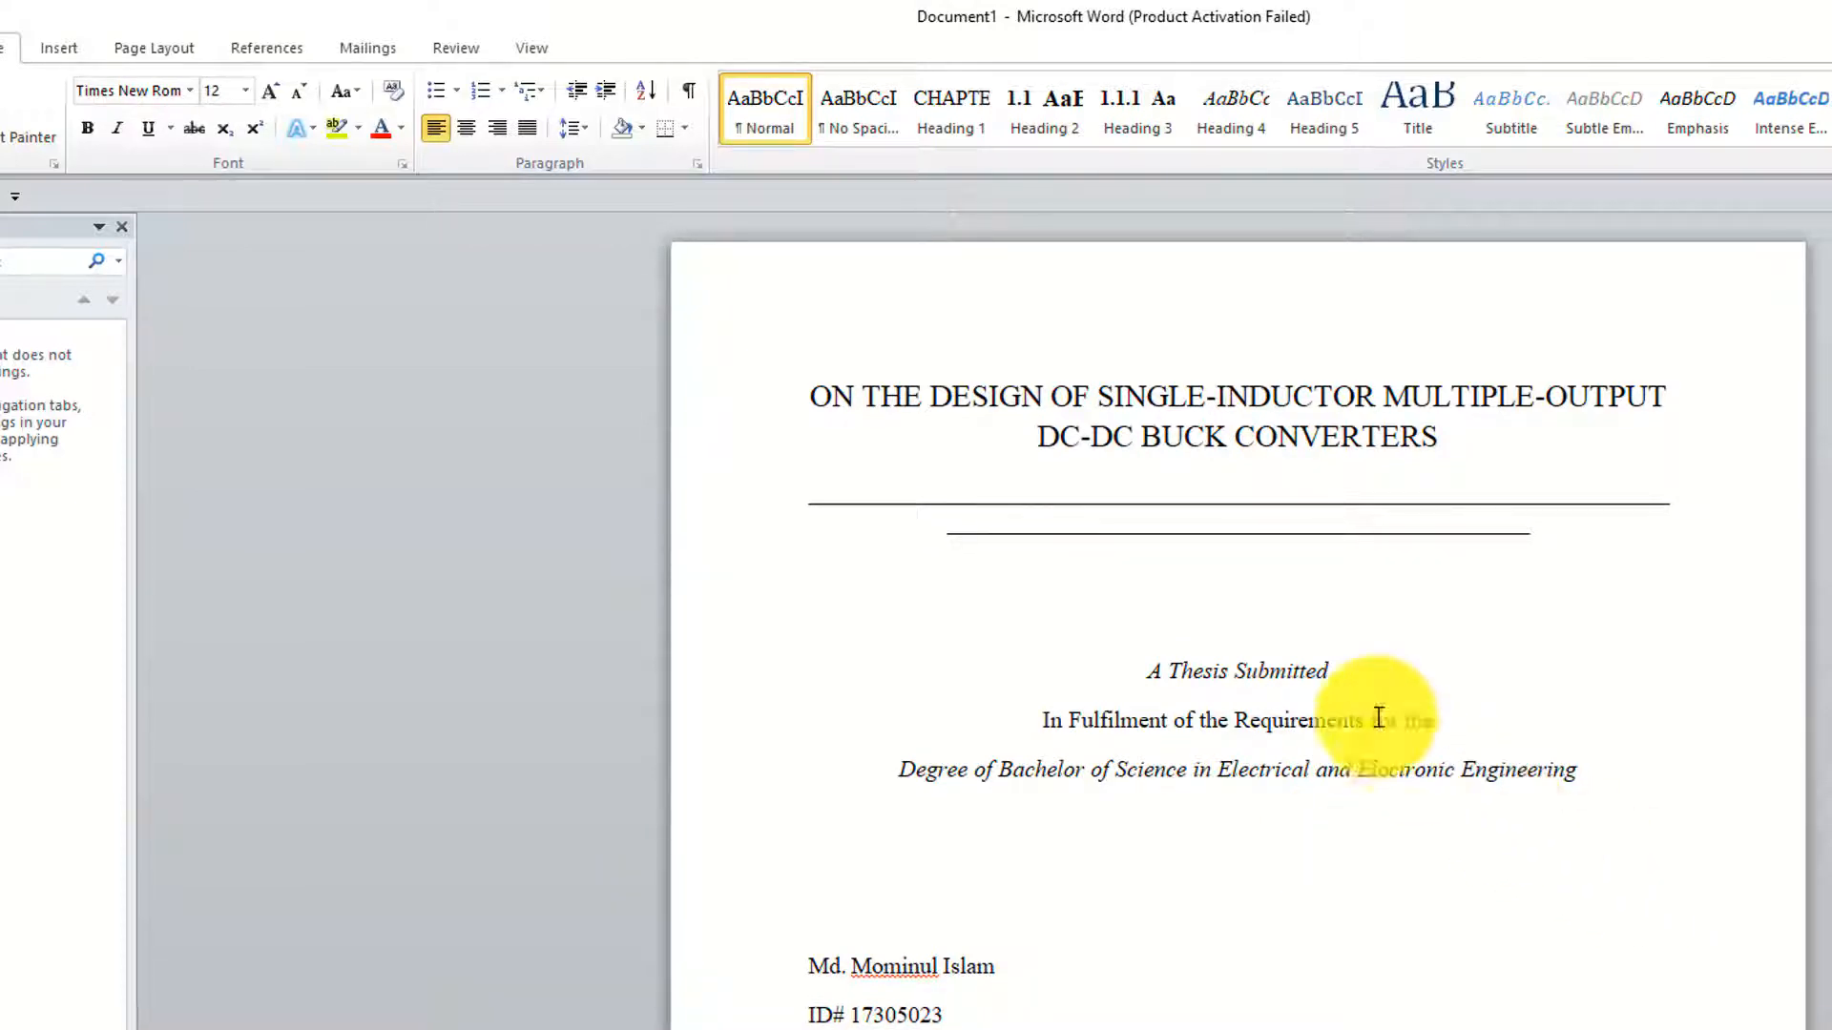
# Centre the four lines with the authors' names and ID numbers on the title page.
pyautogui.scroll(-2, 1375, 668)
pyautogui.moveTo(954, 975); pyautogui.dragTo(728, 797)
pyautogui.click(466, 128)
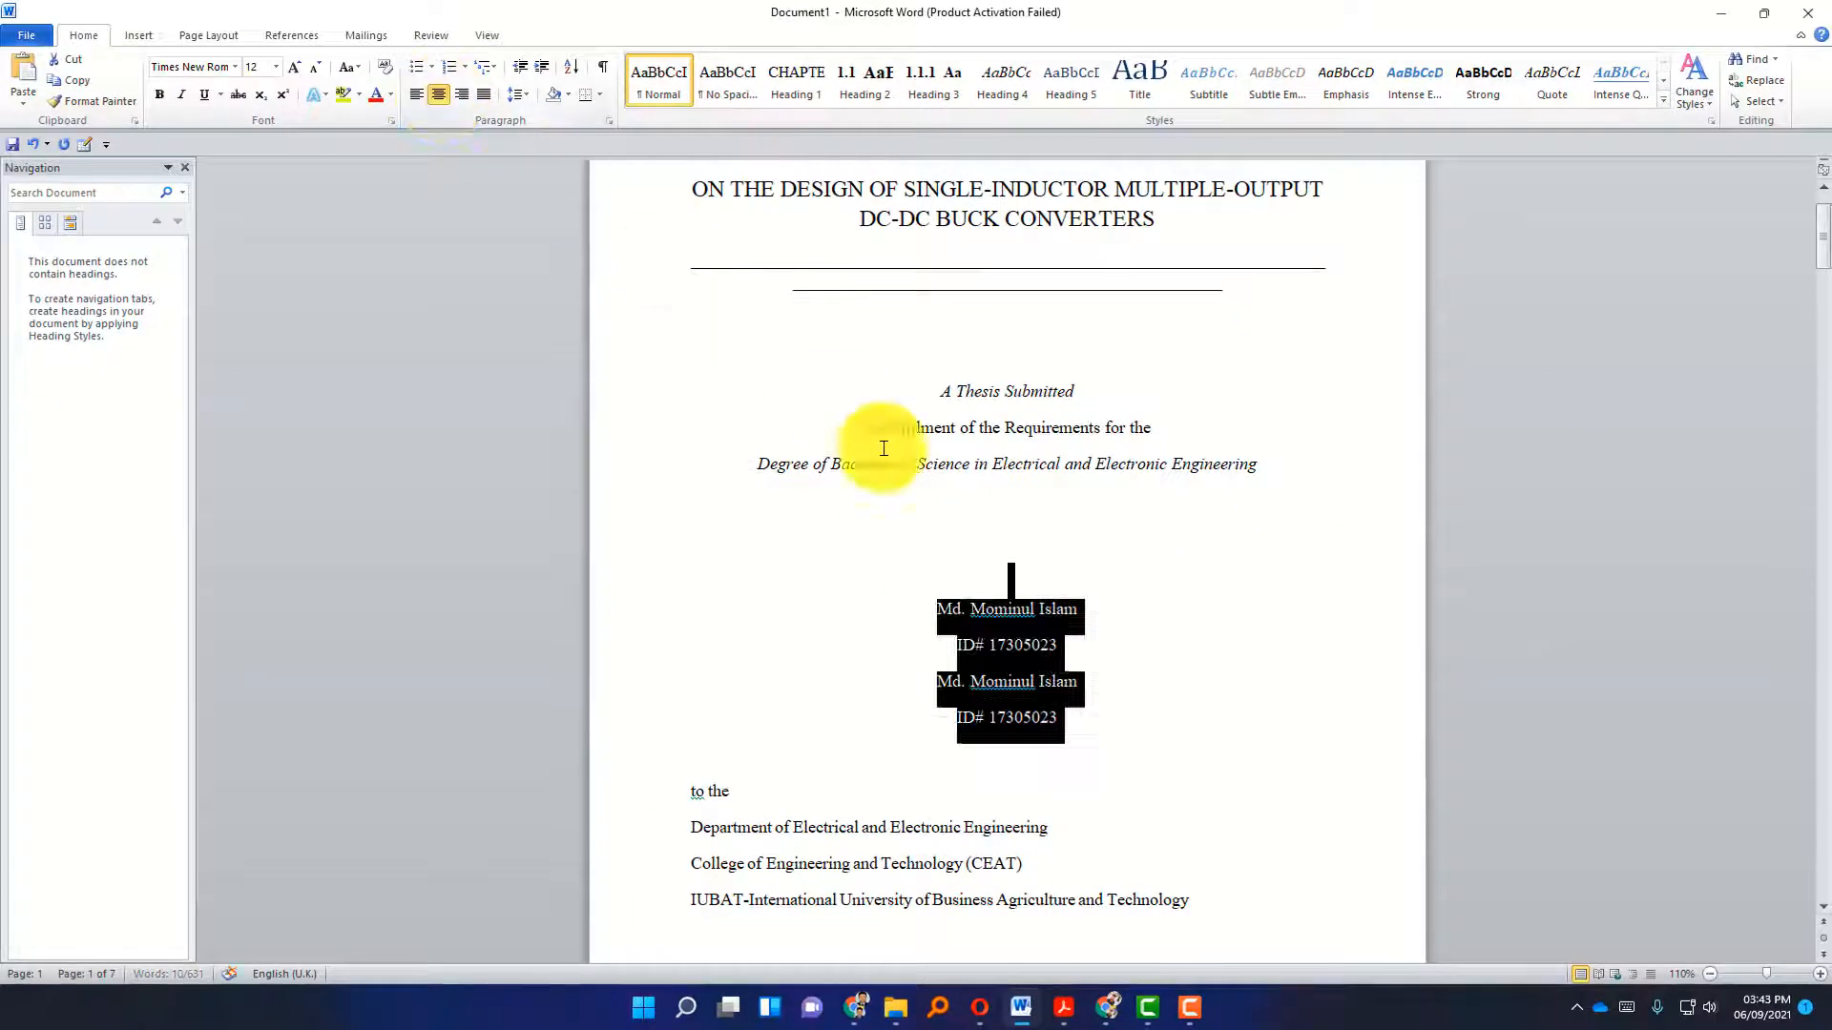
pyautogui.click(1278, 739)
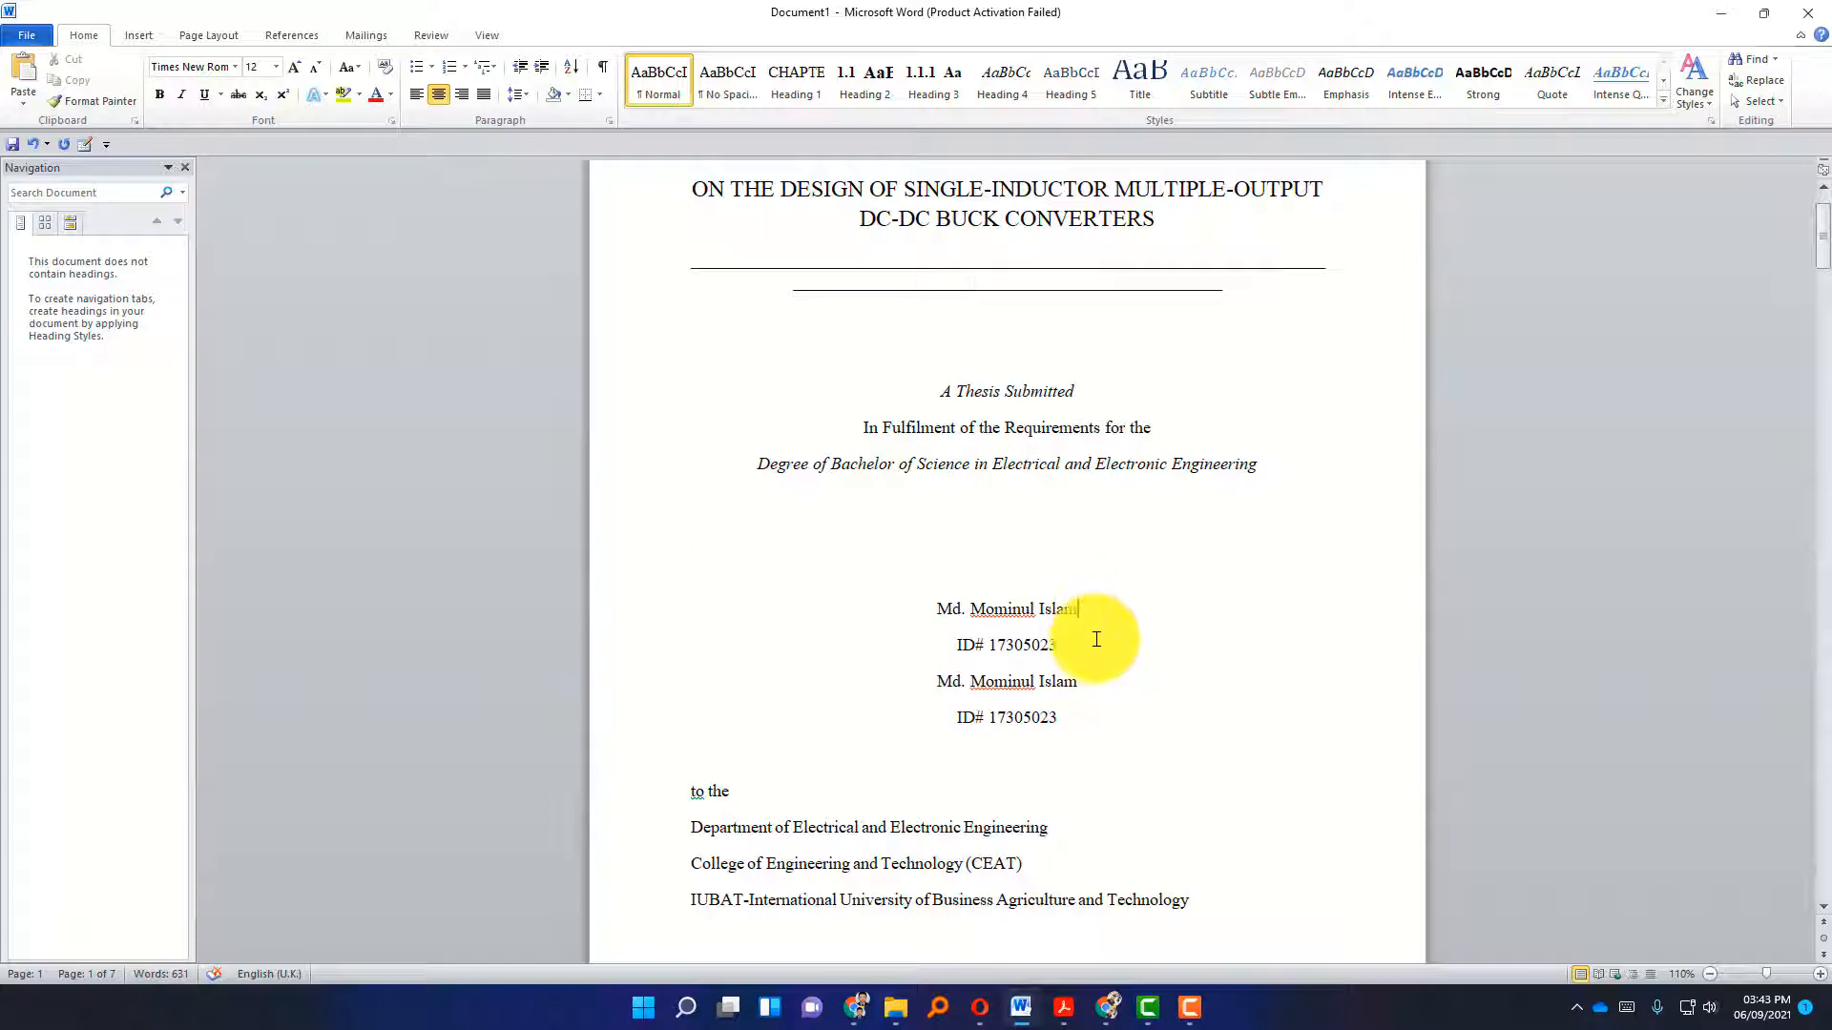
pyautogui.click(1096, 714)
# Centre the four affiliation lines on the title page, from "to the" through the IUBAT-International University of Business Agriculture and Technology line.
pyautogui.scroll(-2, 1109, 702)
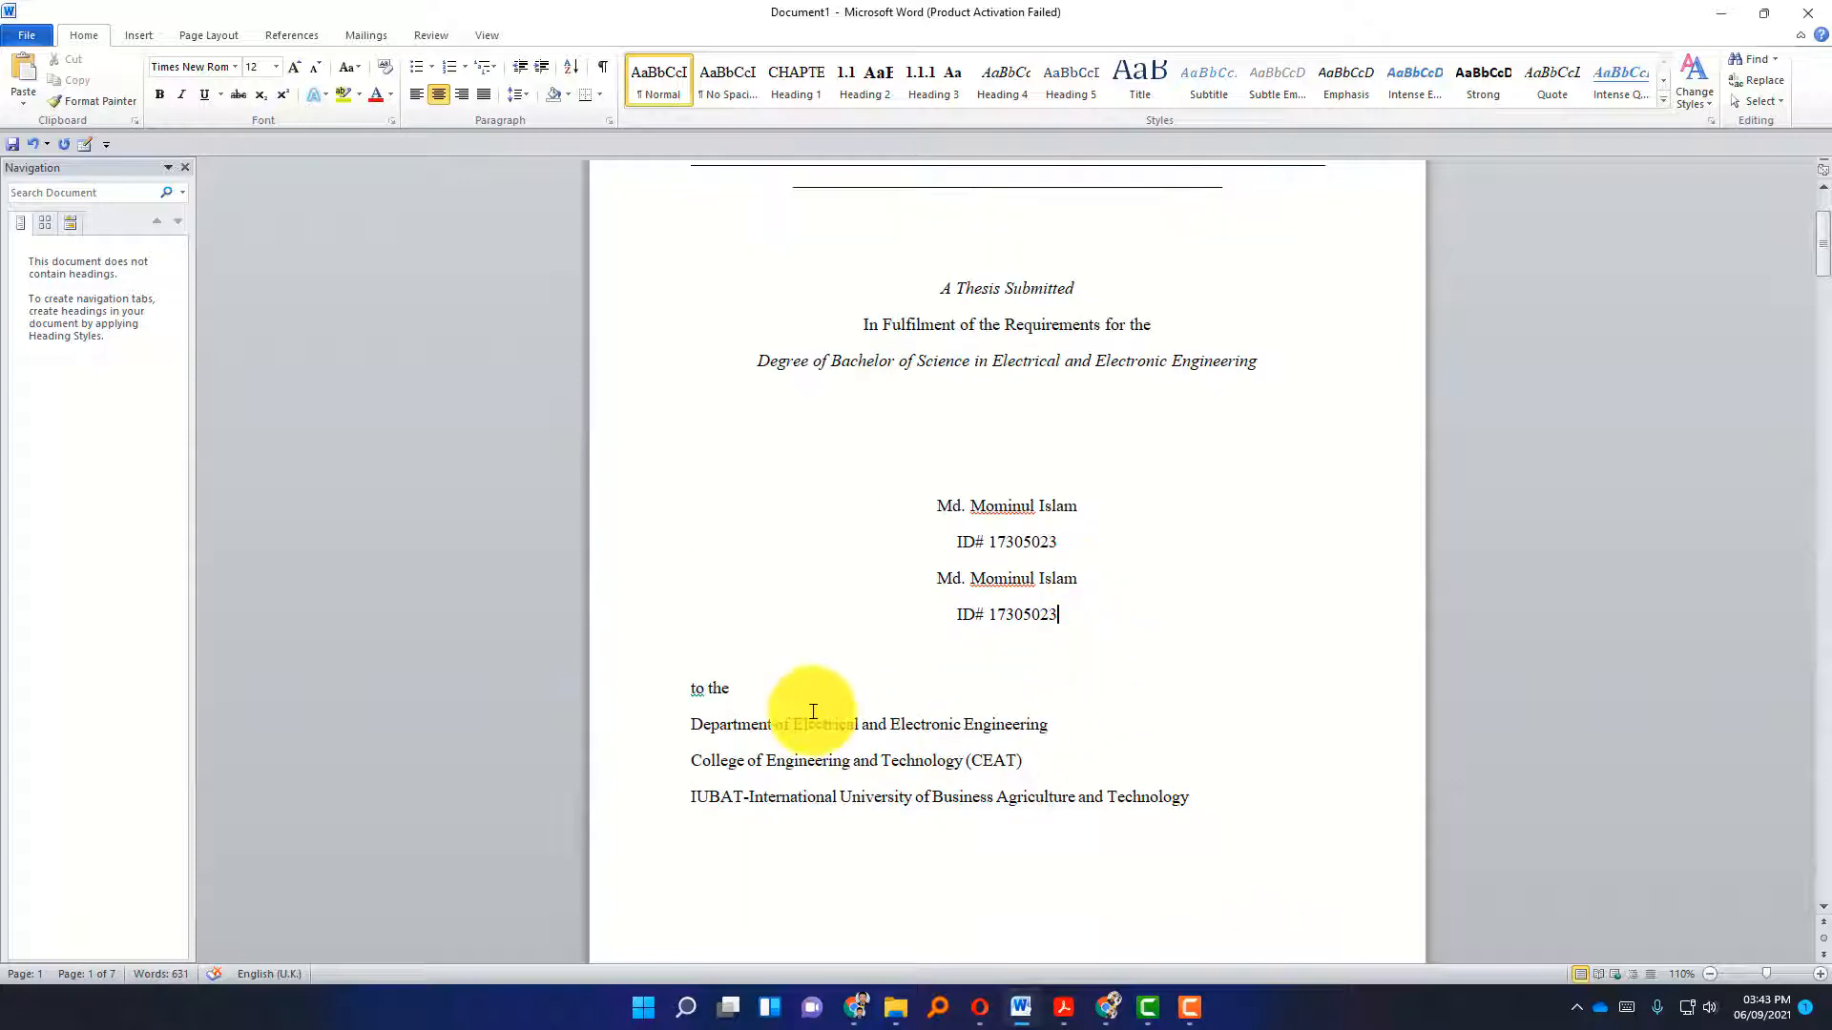
pyautogui.doubleClick(724, 686)
pyautogui.doubleClick(1247, 805)
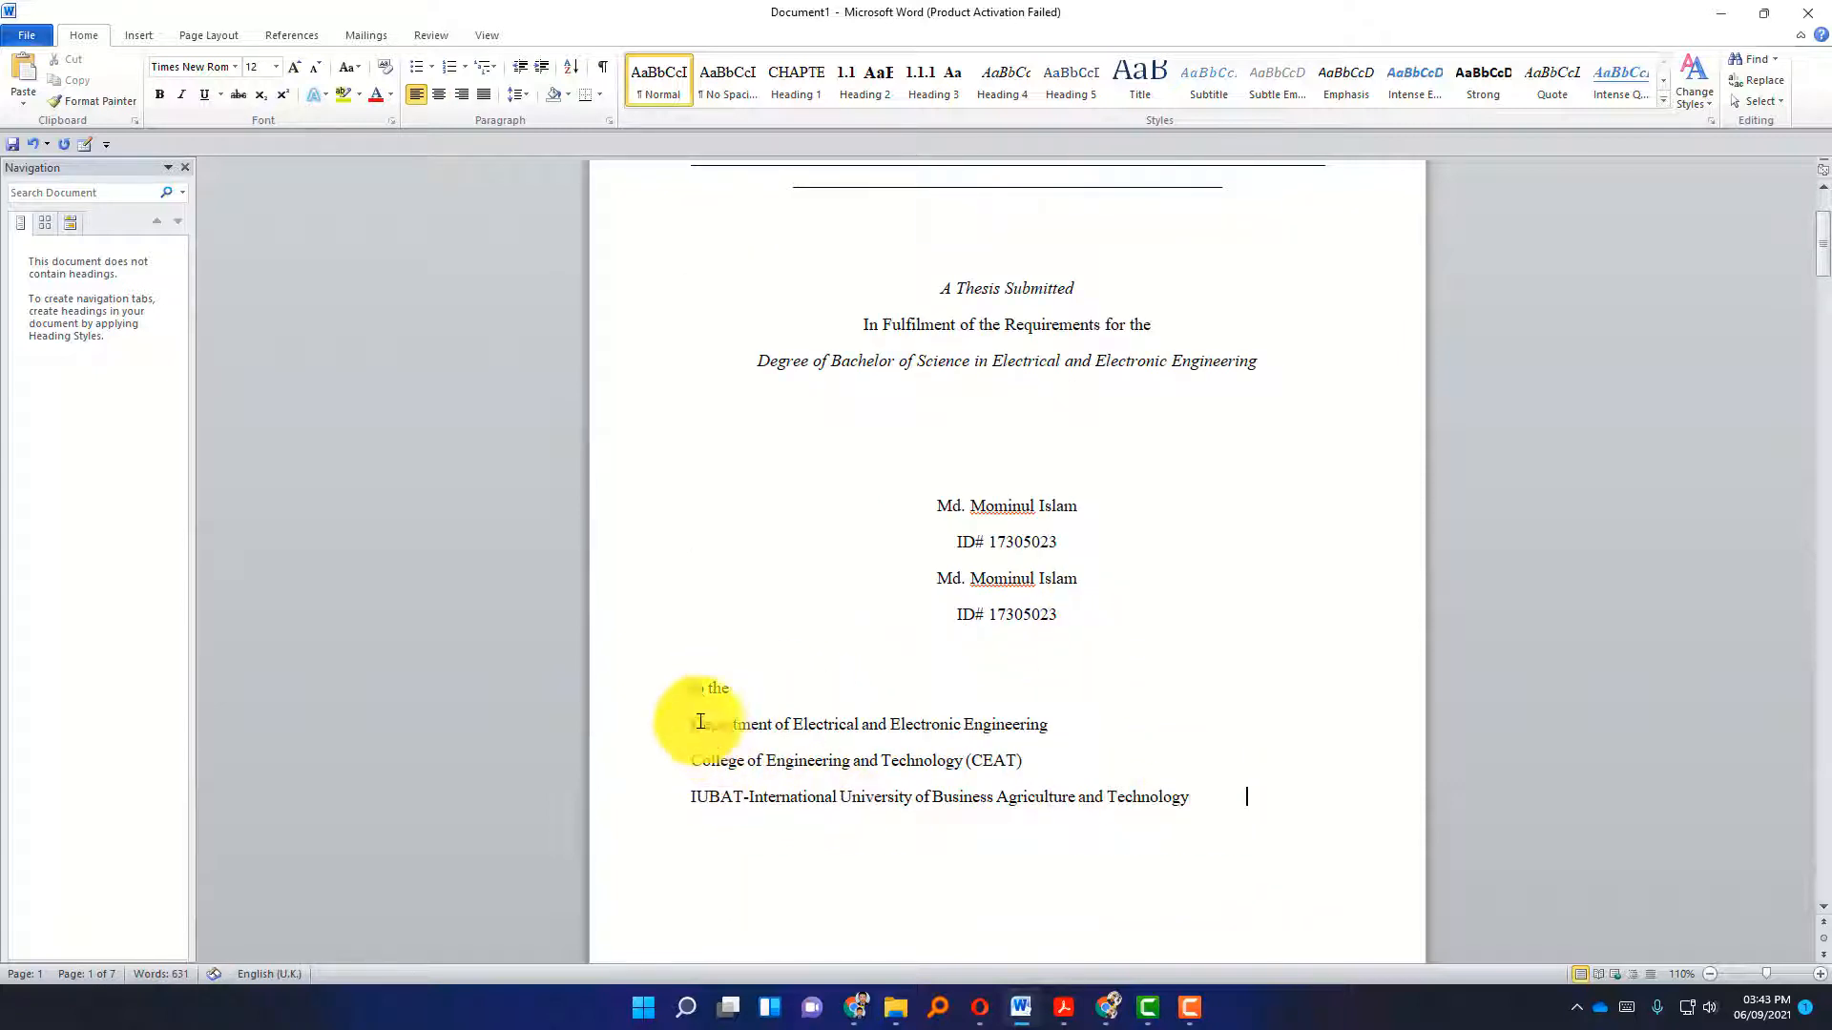
pyautogui.moveTo(687, 691); pyautogui.dragTo(1188, 811)
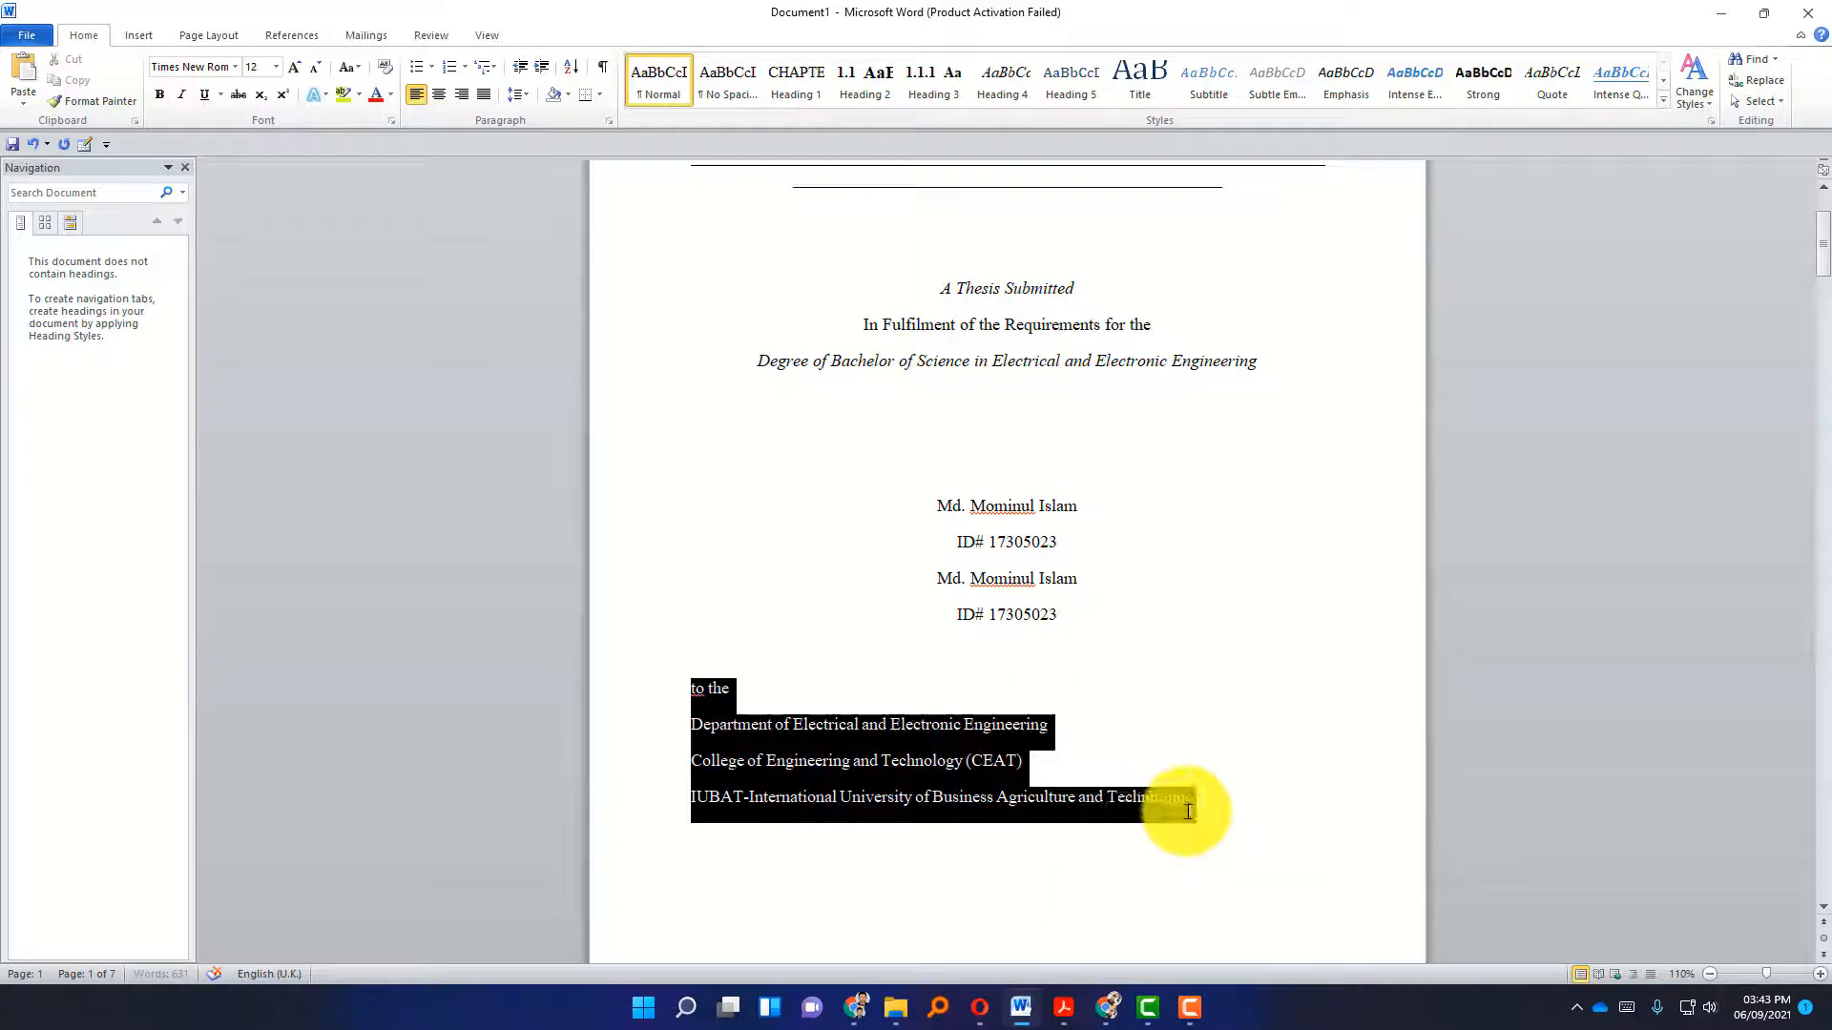
pyautogui.click(438, 94)
pyautogui.click(1102, 646)
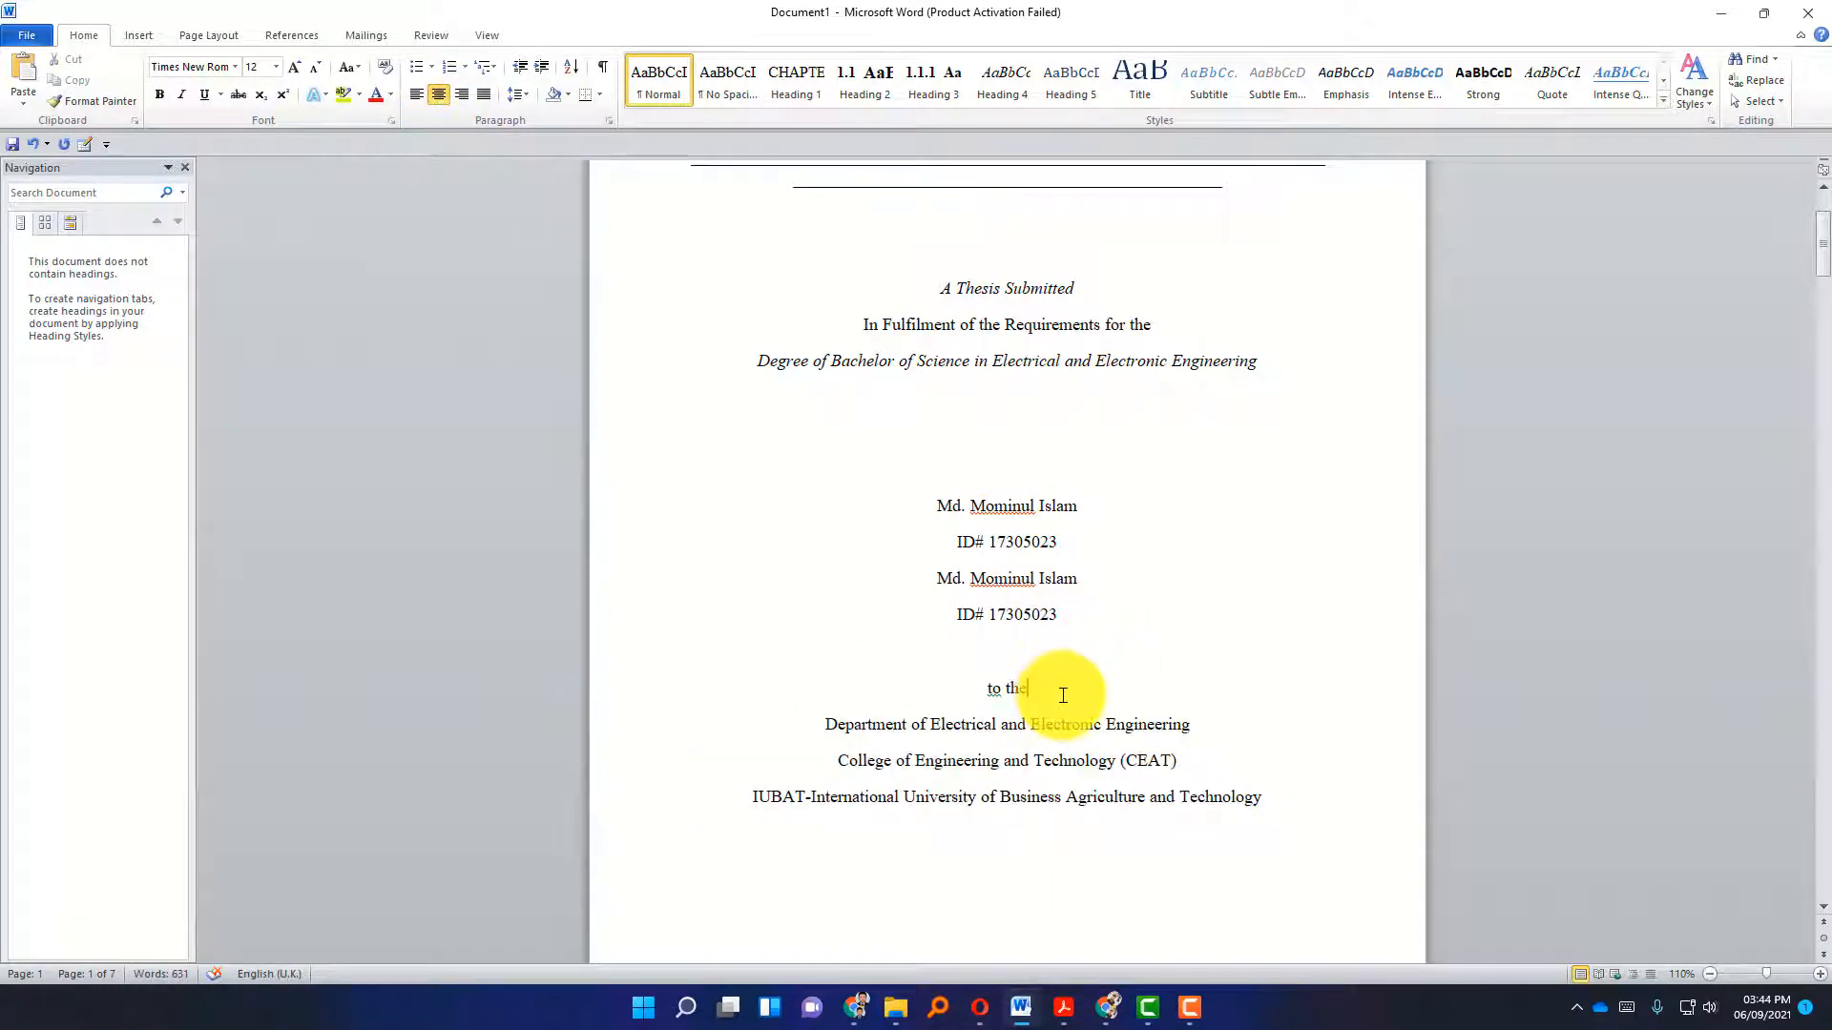
# Insert the pictures download.png and downloadd.png from the Desktop folder below the university line on the title page.
pyautogui.scroll(-3, 1097, 687)
pyautogui.click(753, 668)
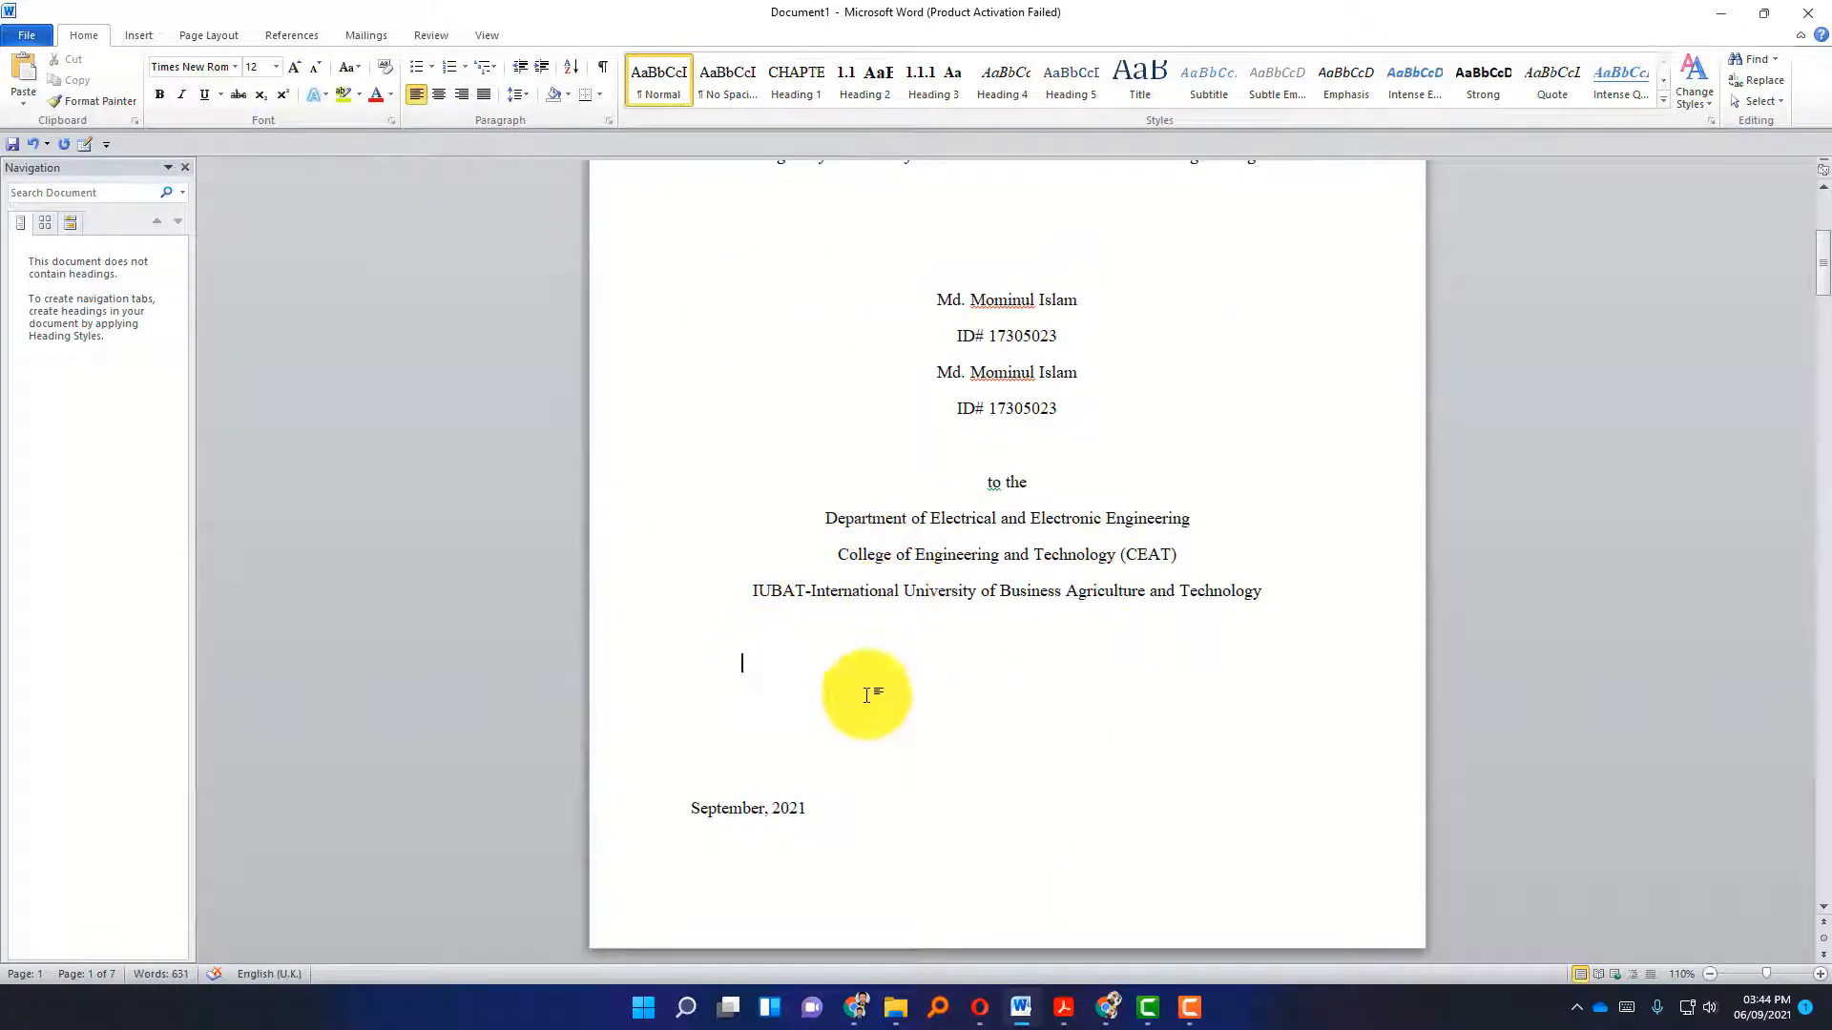
pyautogui.click(134, 35)
pyautogui.click(210, 90)
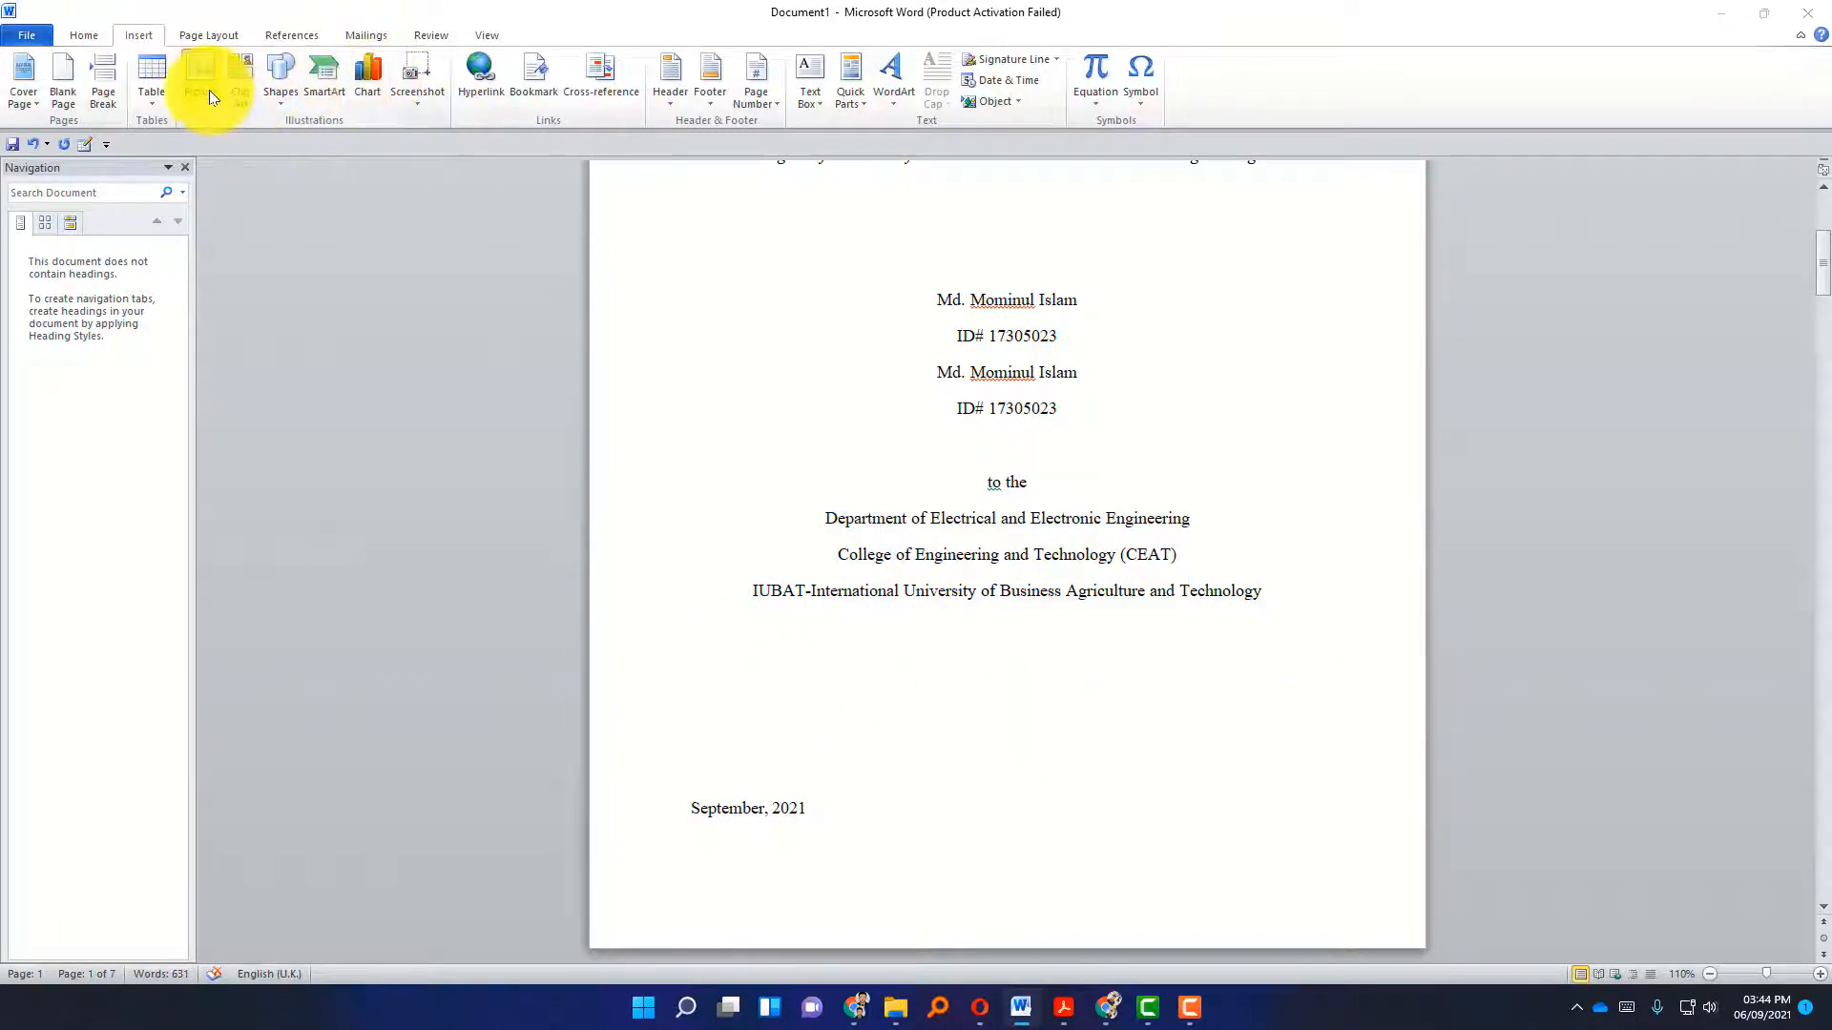
pyautogui.click(88, 336)
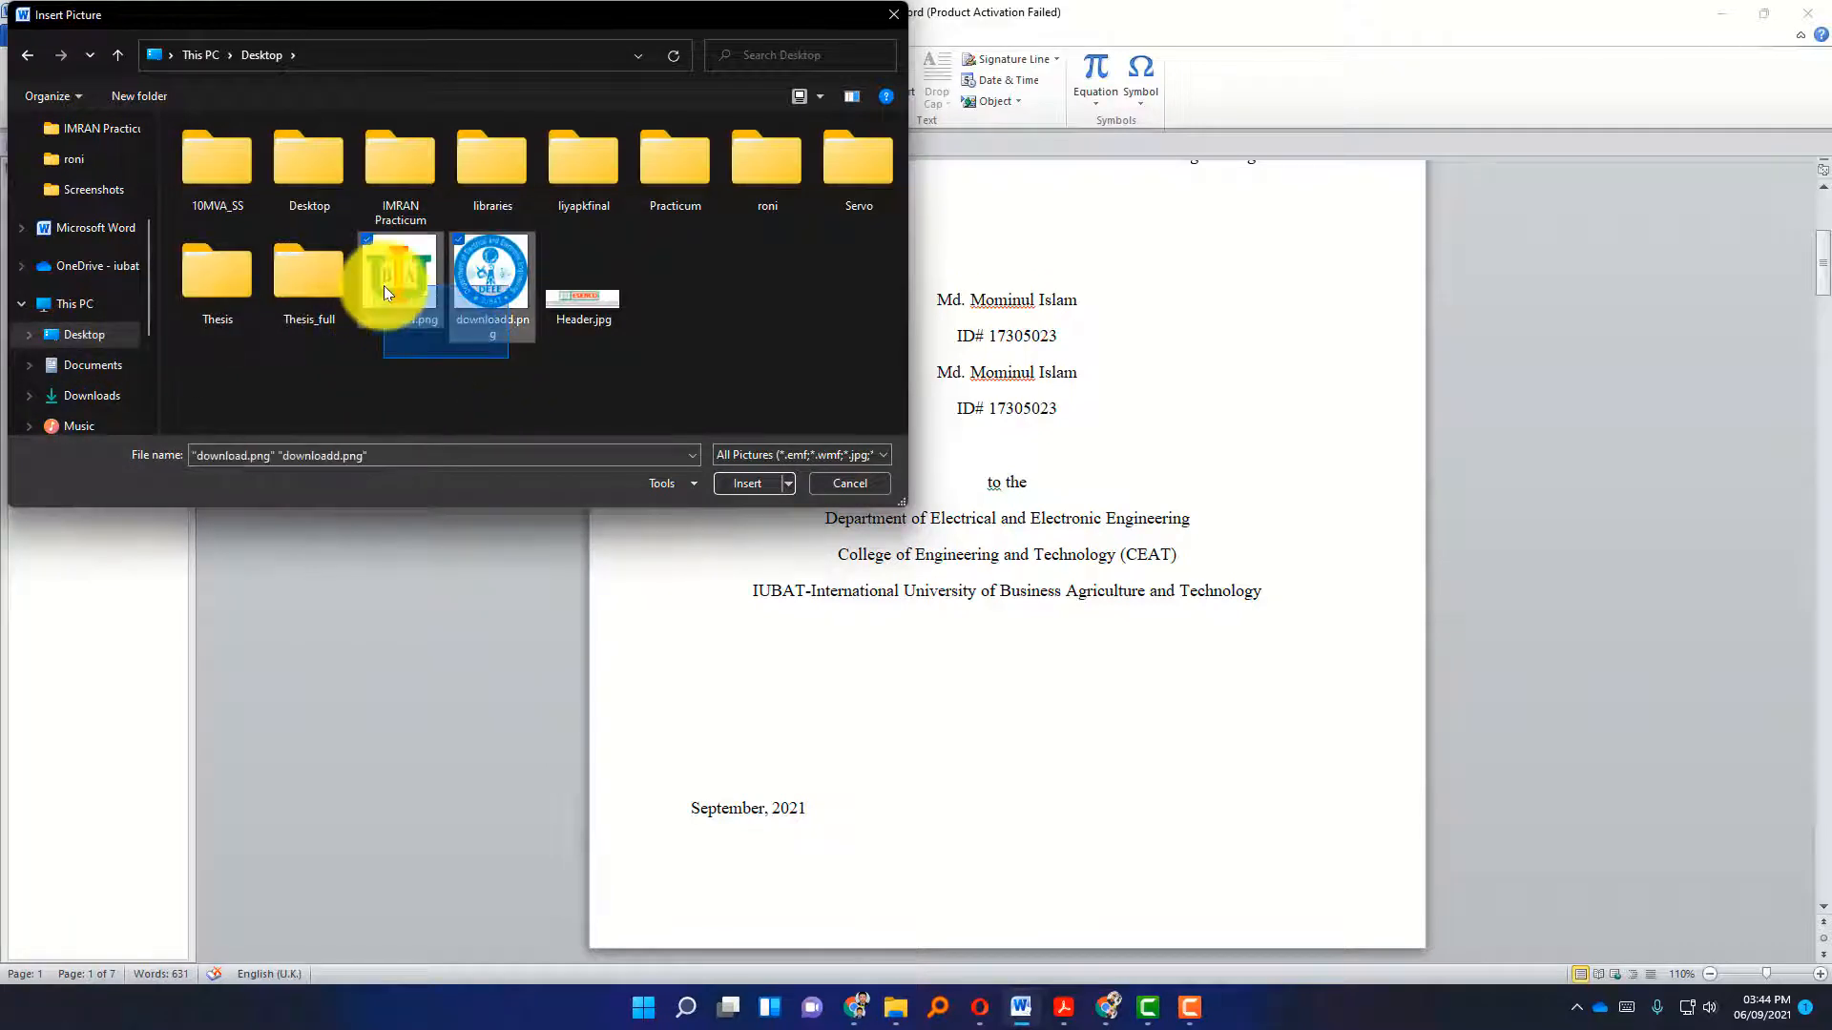
pyautogui.moveTo(383, 286); pyautogui.dragTo(384, 286)
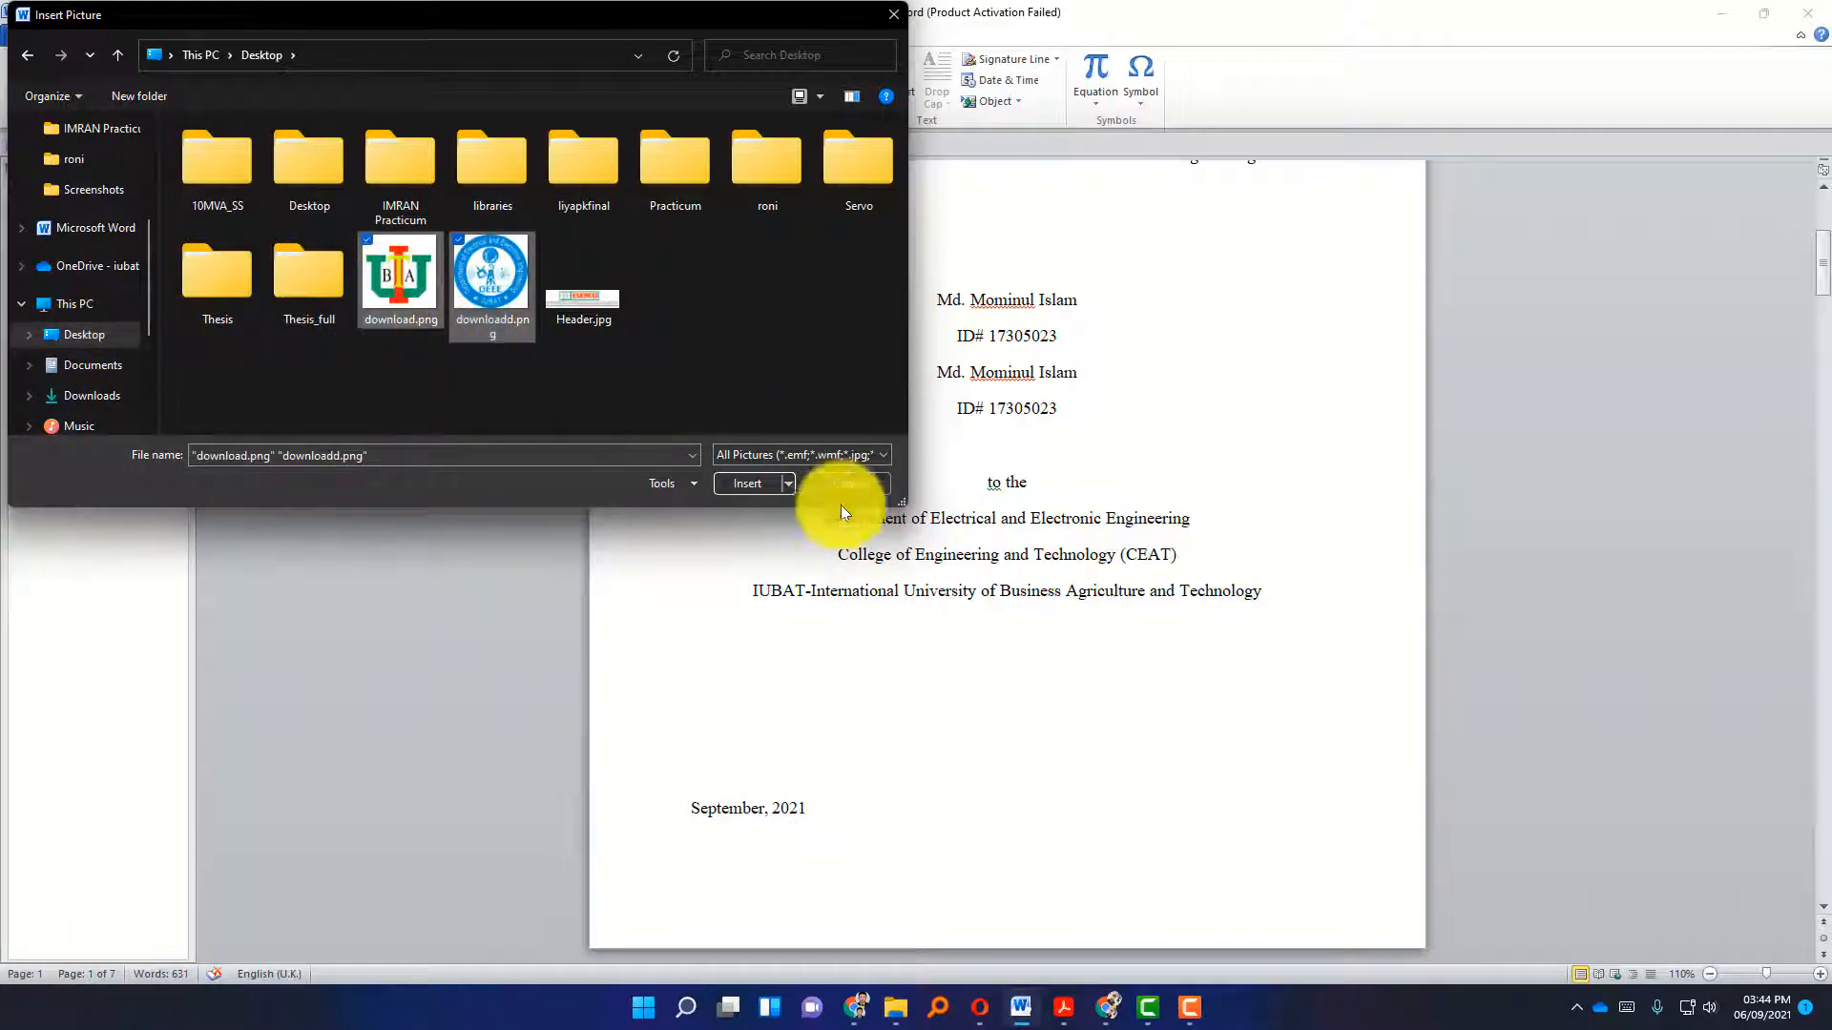
pyautogui.click(735, 484)
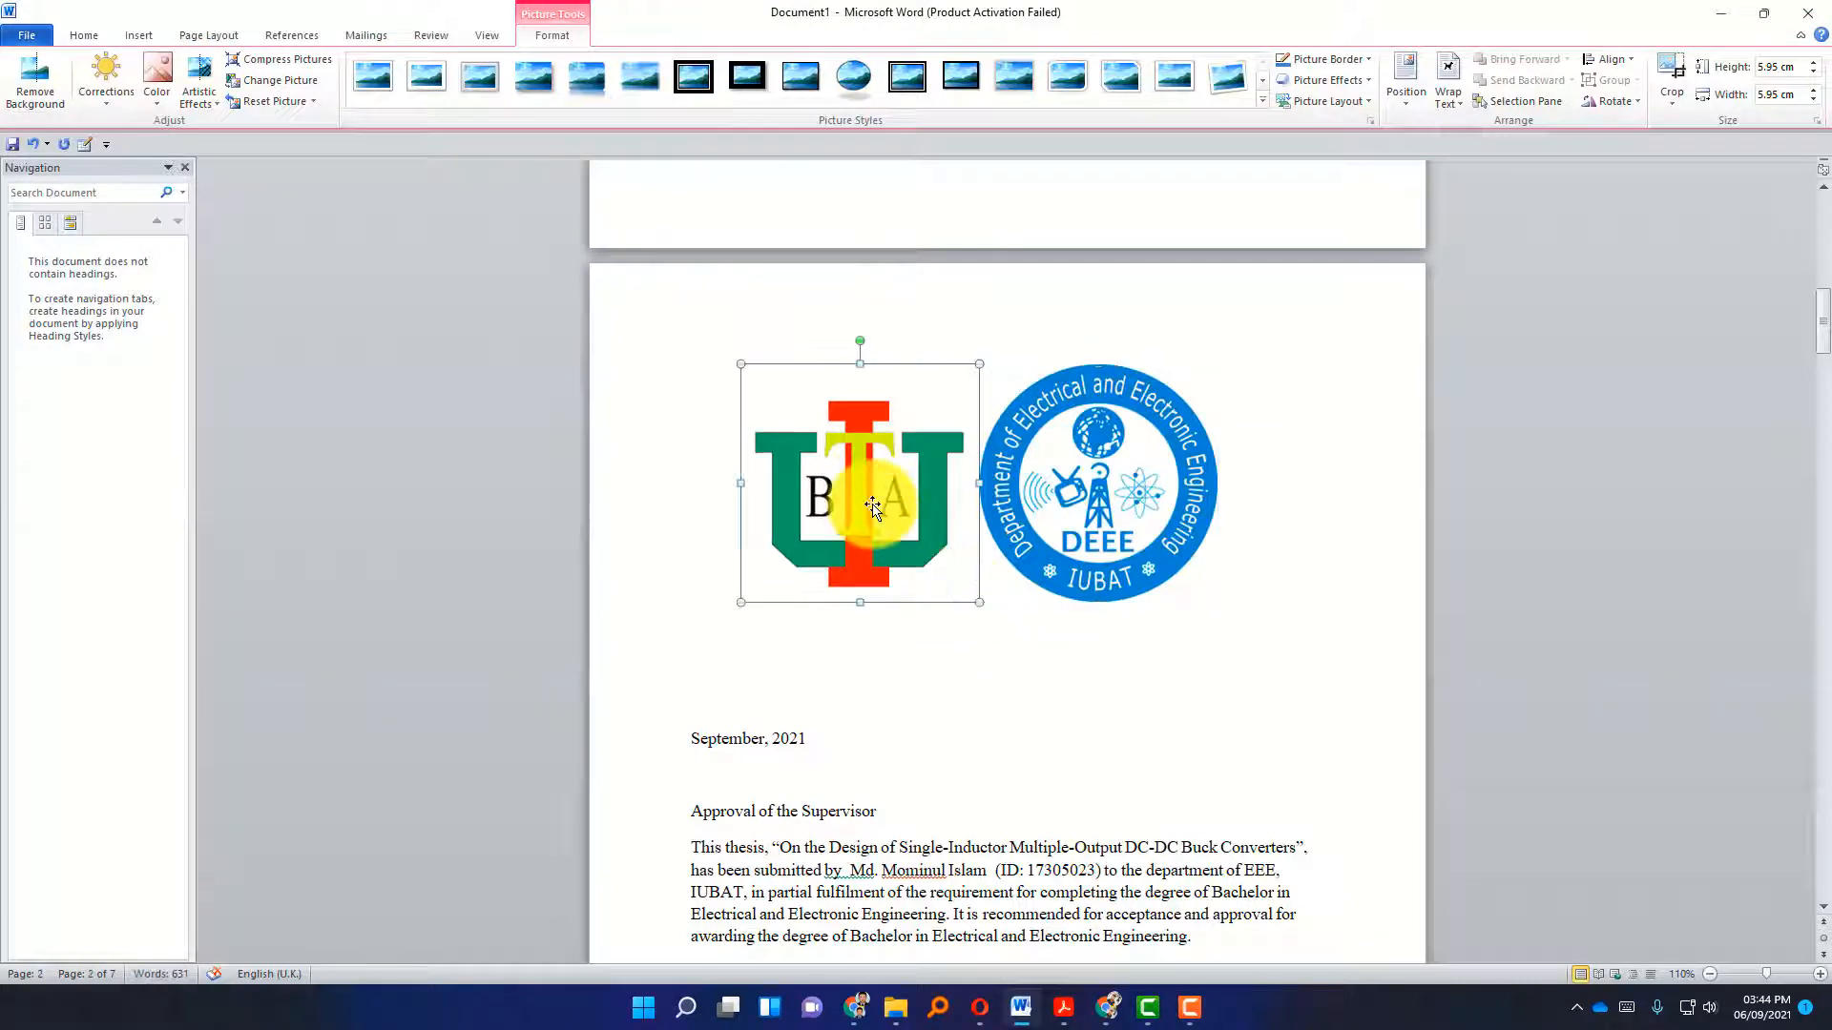
# Set the text wrapping of the IUBAT logo to Tight.
pyautogui.scroll(3, 854, 523)
pyautogui.rightClick(889, 673)
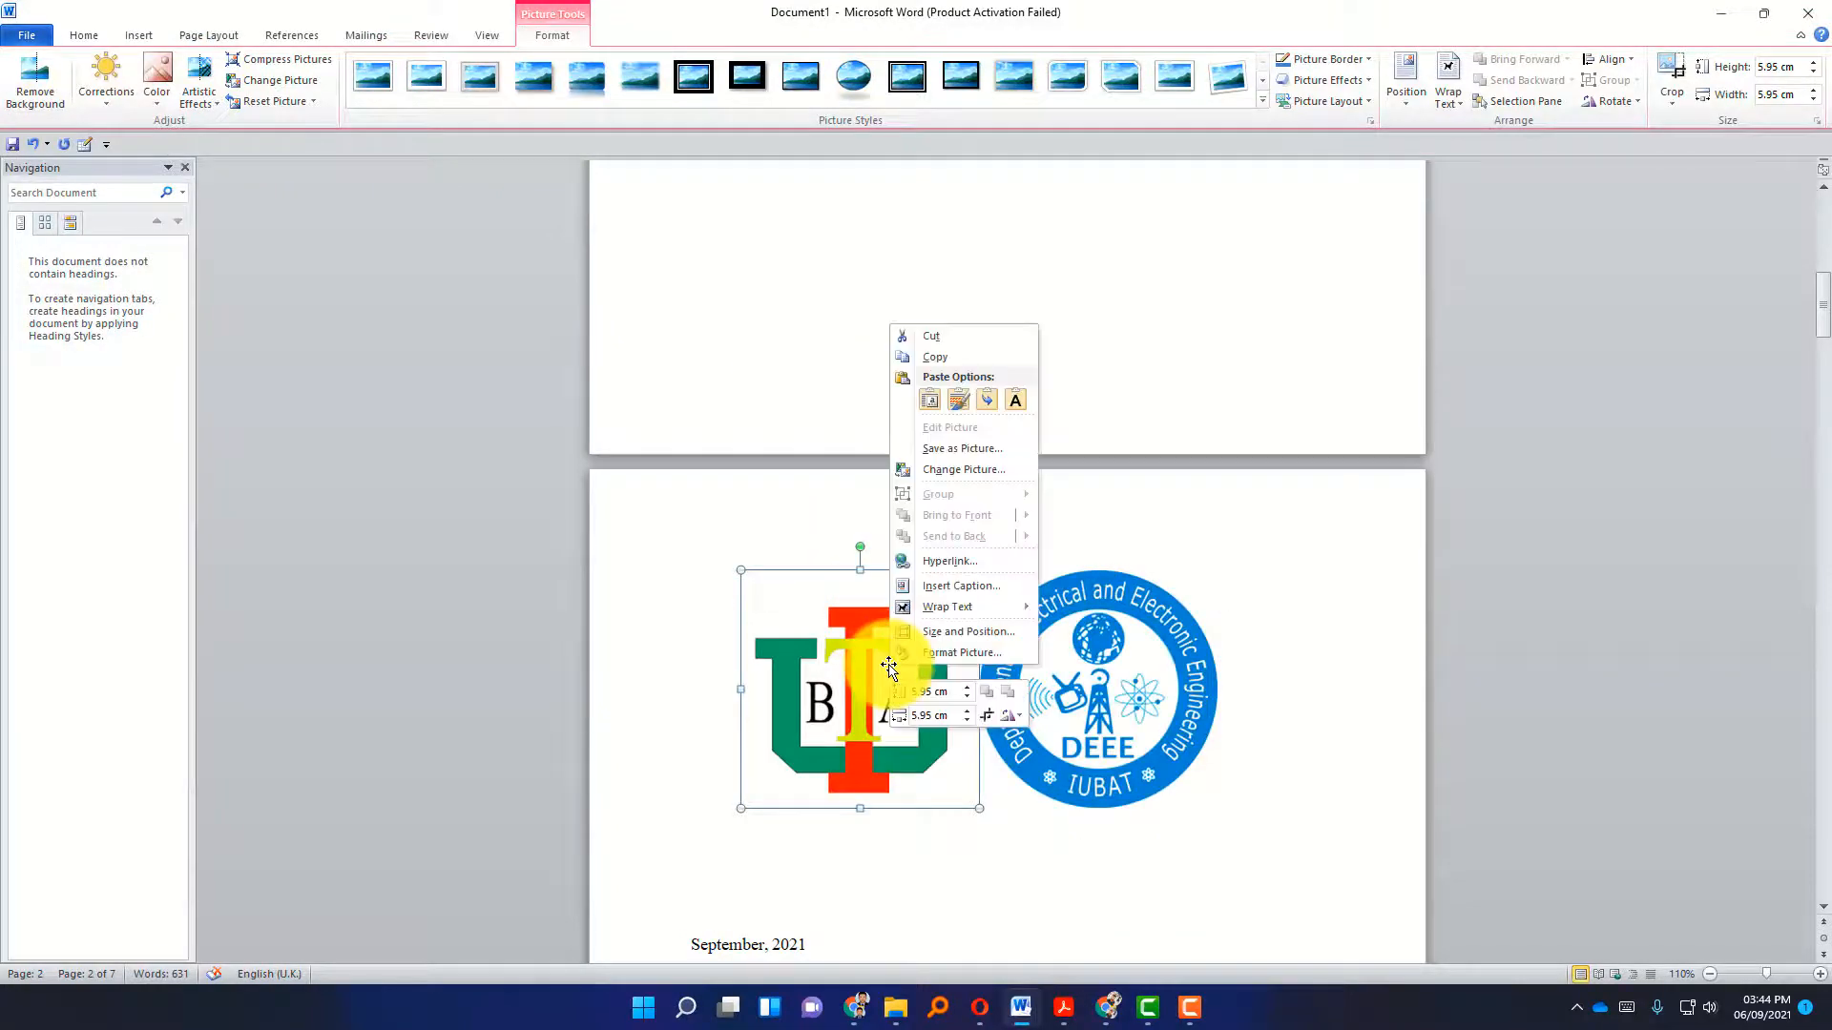
pyautogui.moveTo(888, 601)
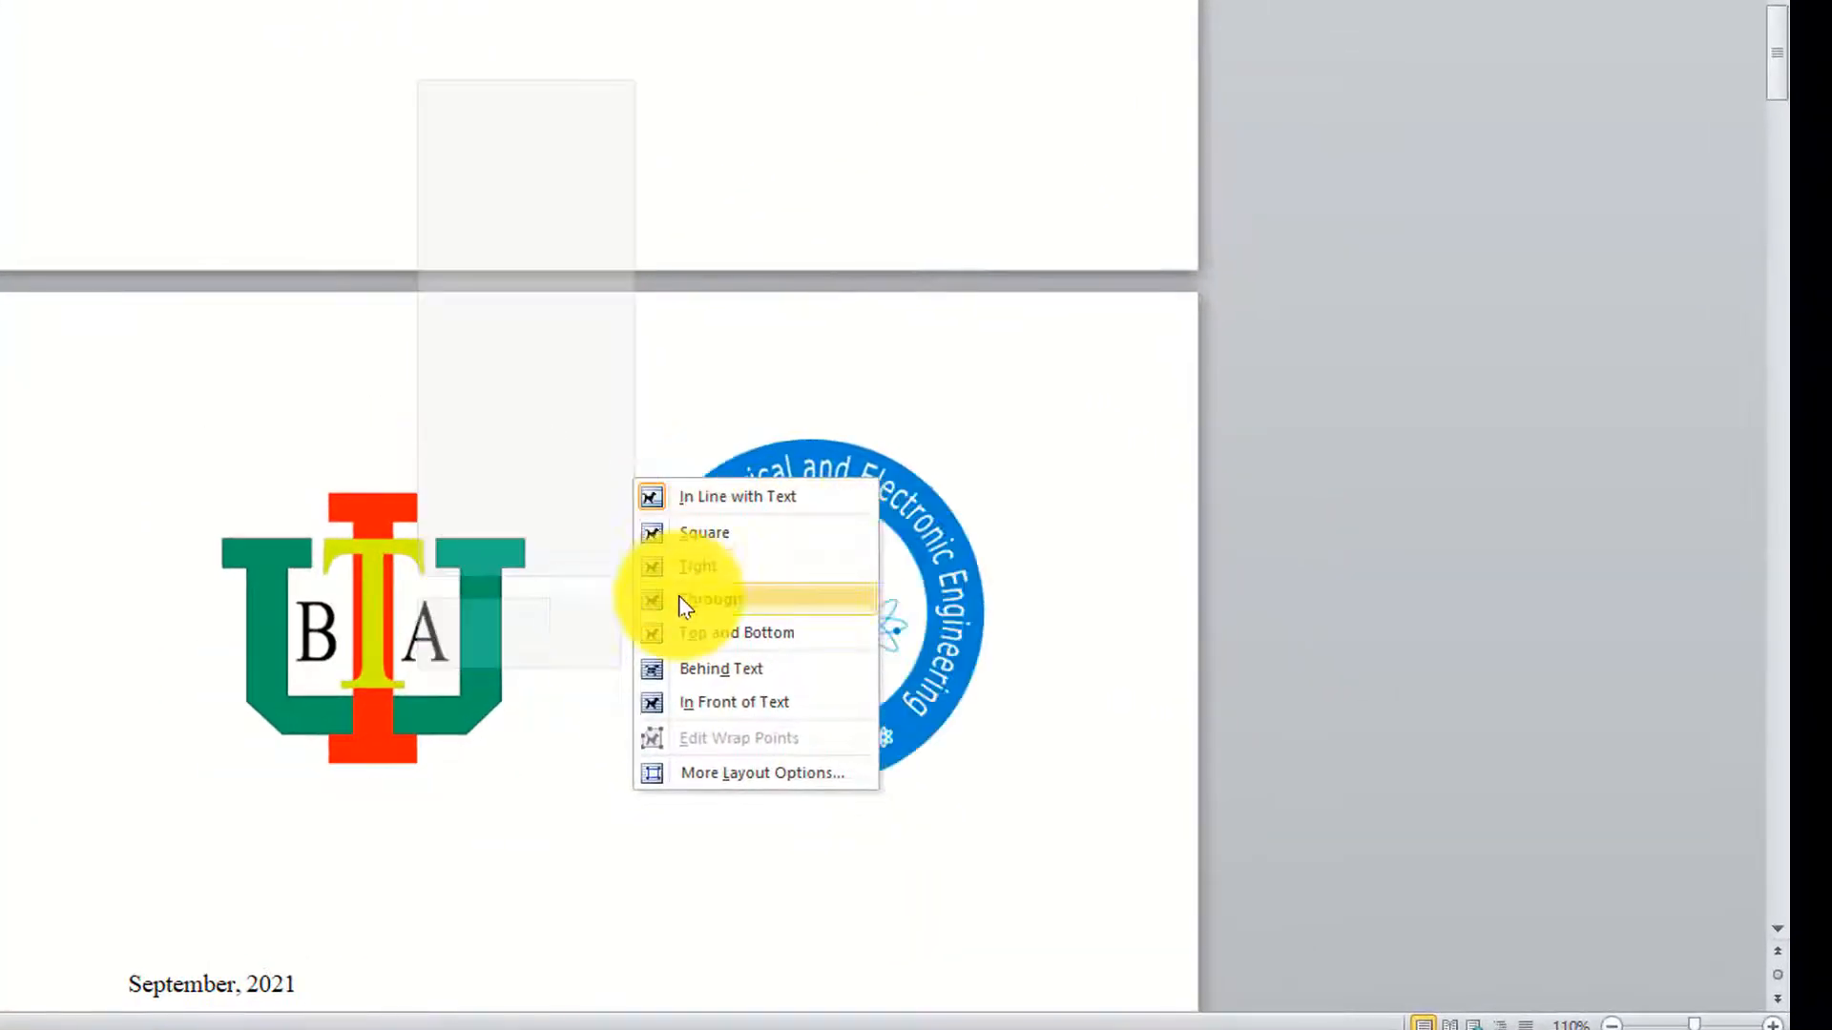
pyautogui.click(695, 565)
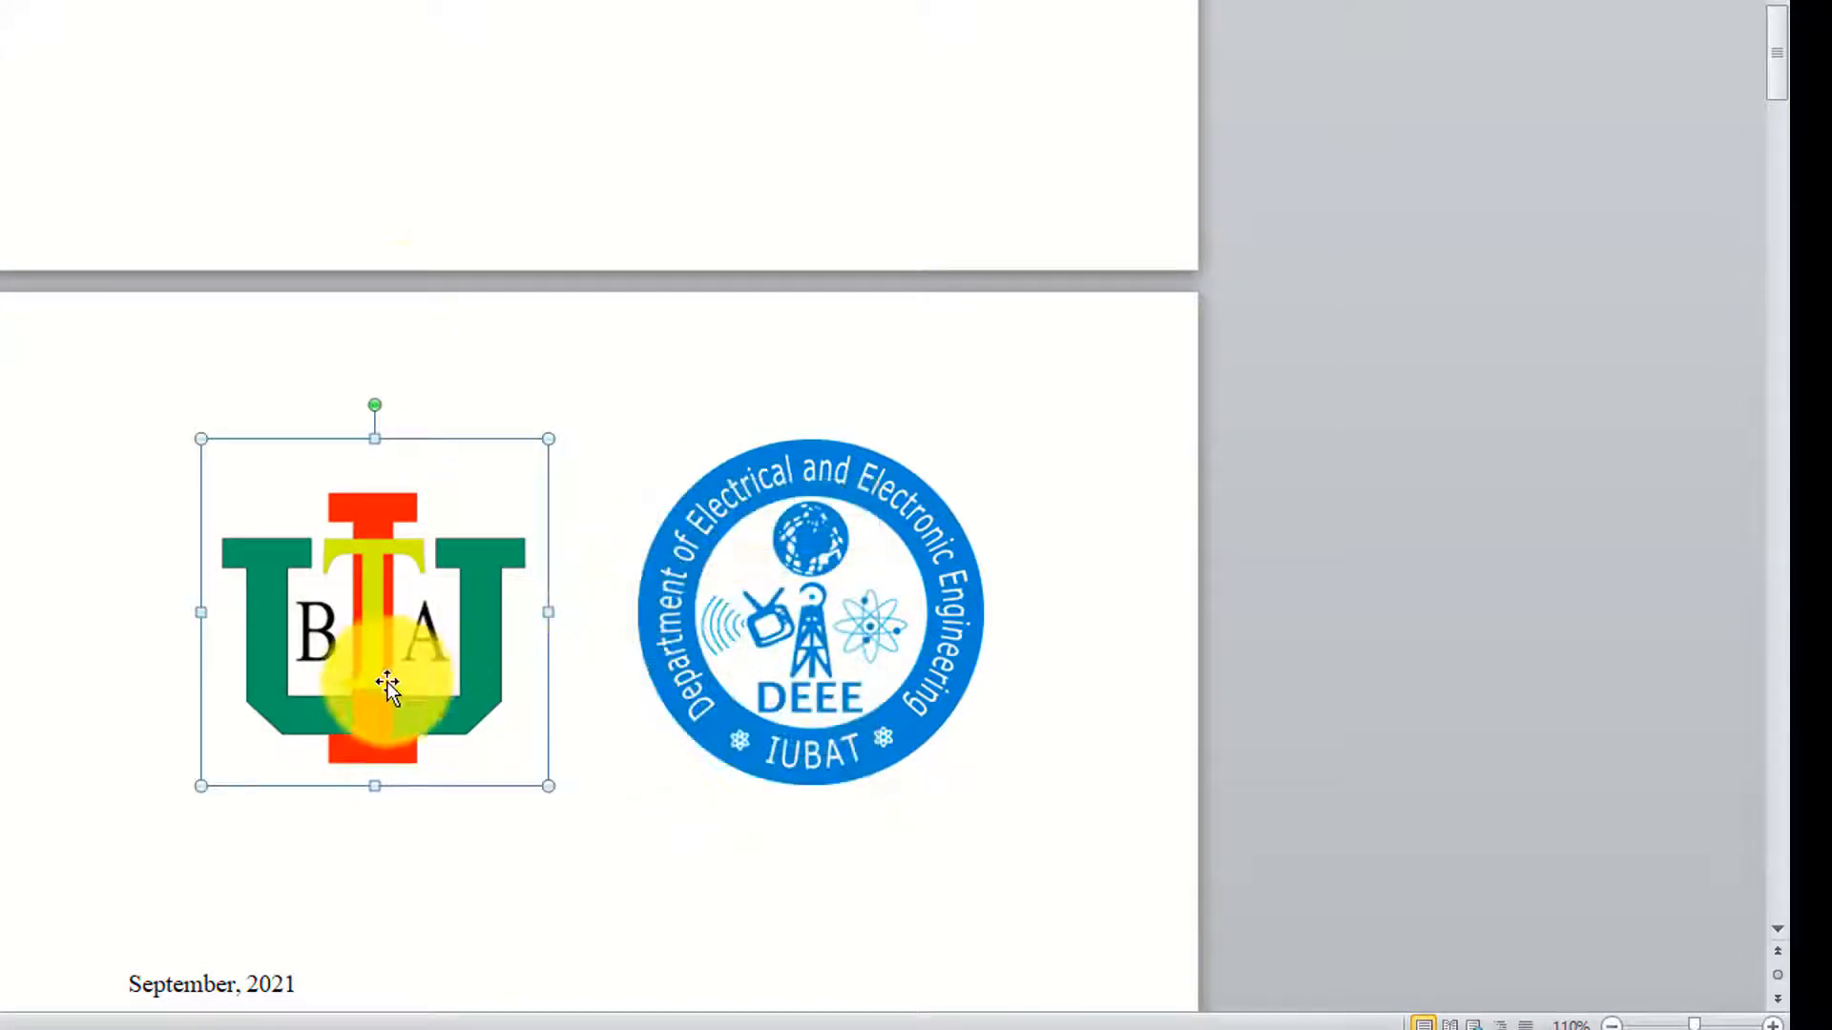
# Move the IUBAT logo onto the title page beneath the university line and shrink it to about 3.31 cm square.
pyautogui.moveTo(387, 681); pyautogui.dragTo(416, 124)
pyautogui.scroll(3, 286, 515)
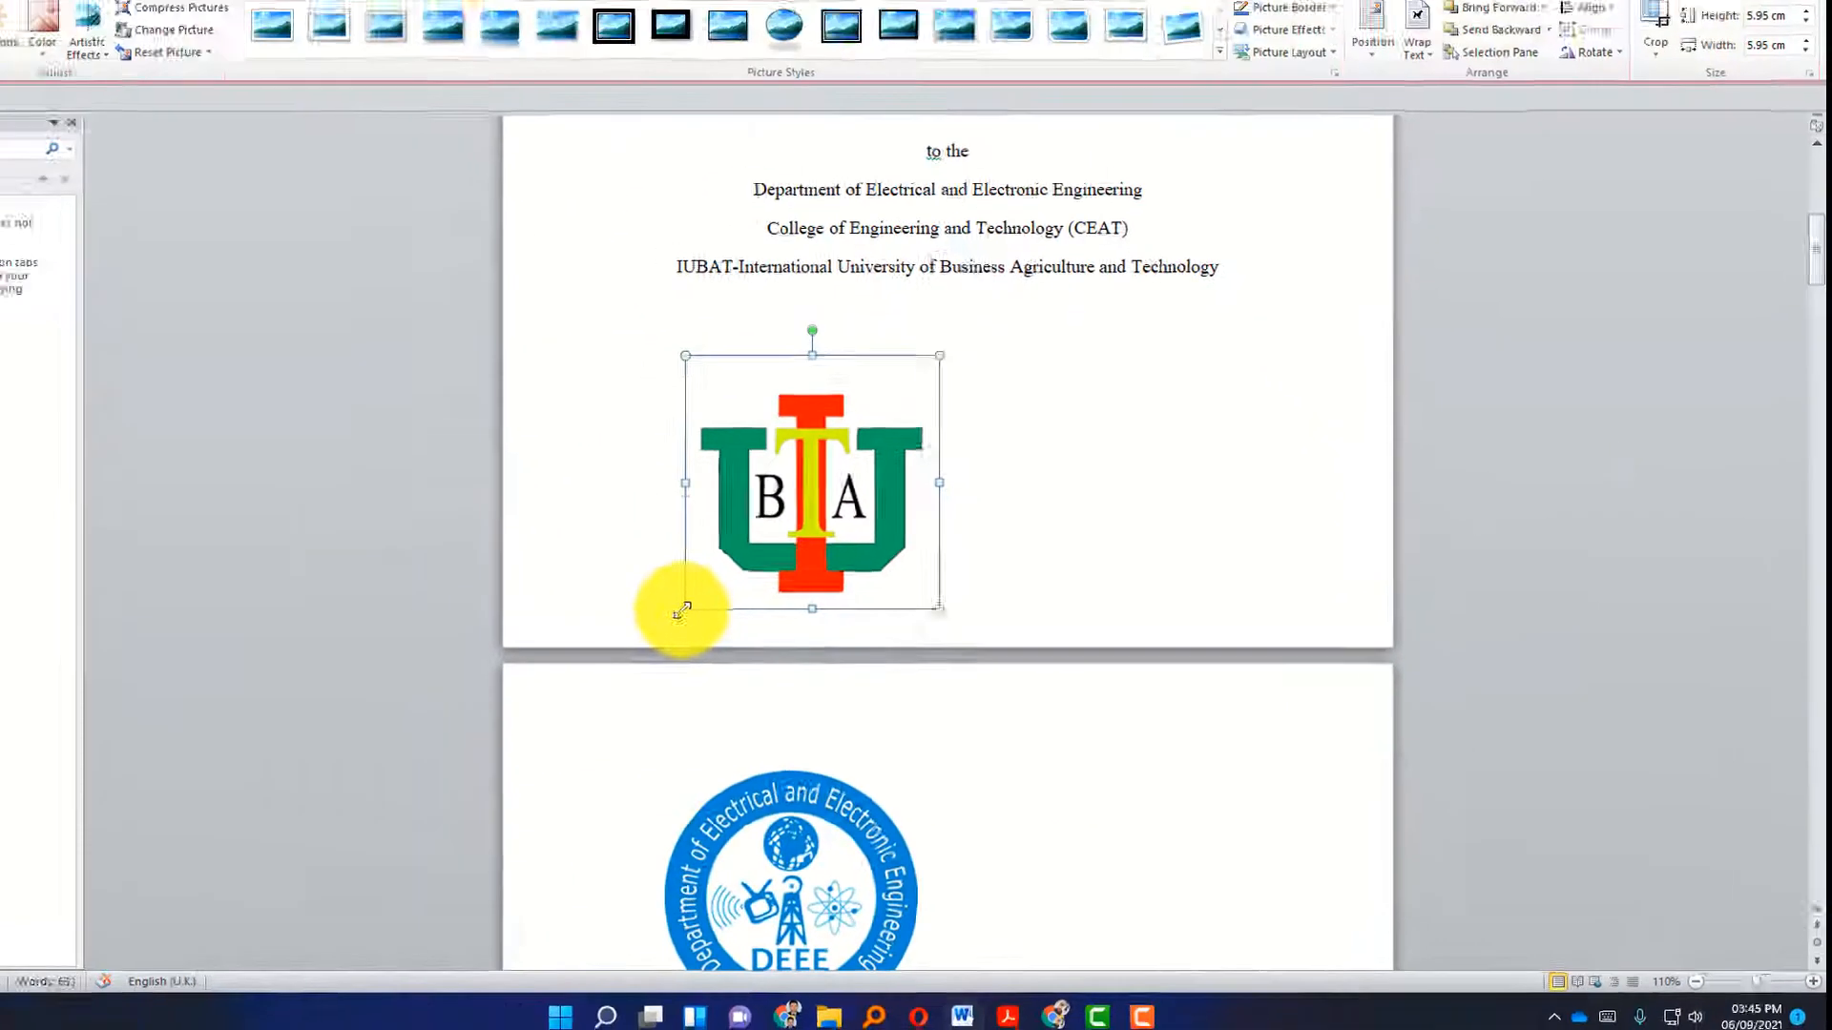
pyautogui.moveTo(681, 611); pyautogui.dragTo(799, 496)
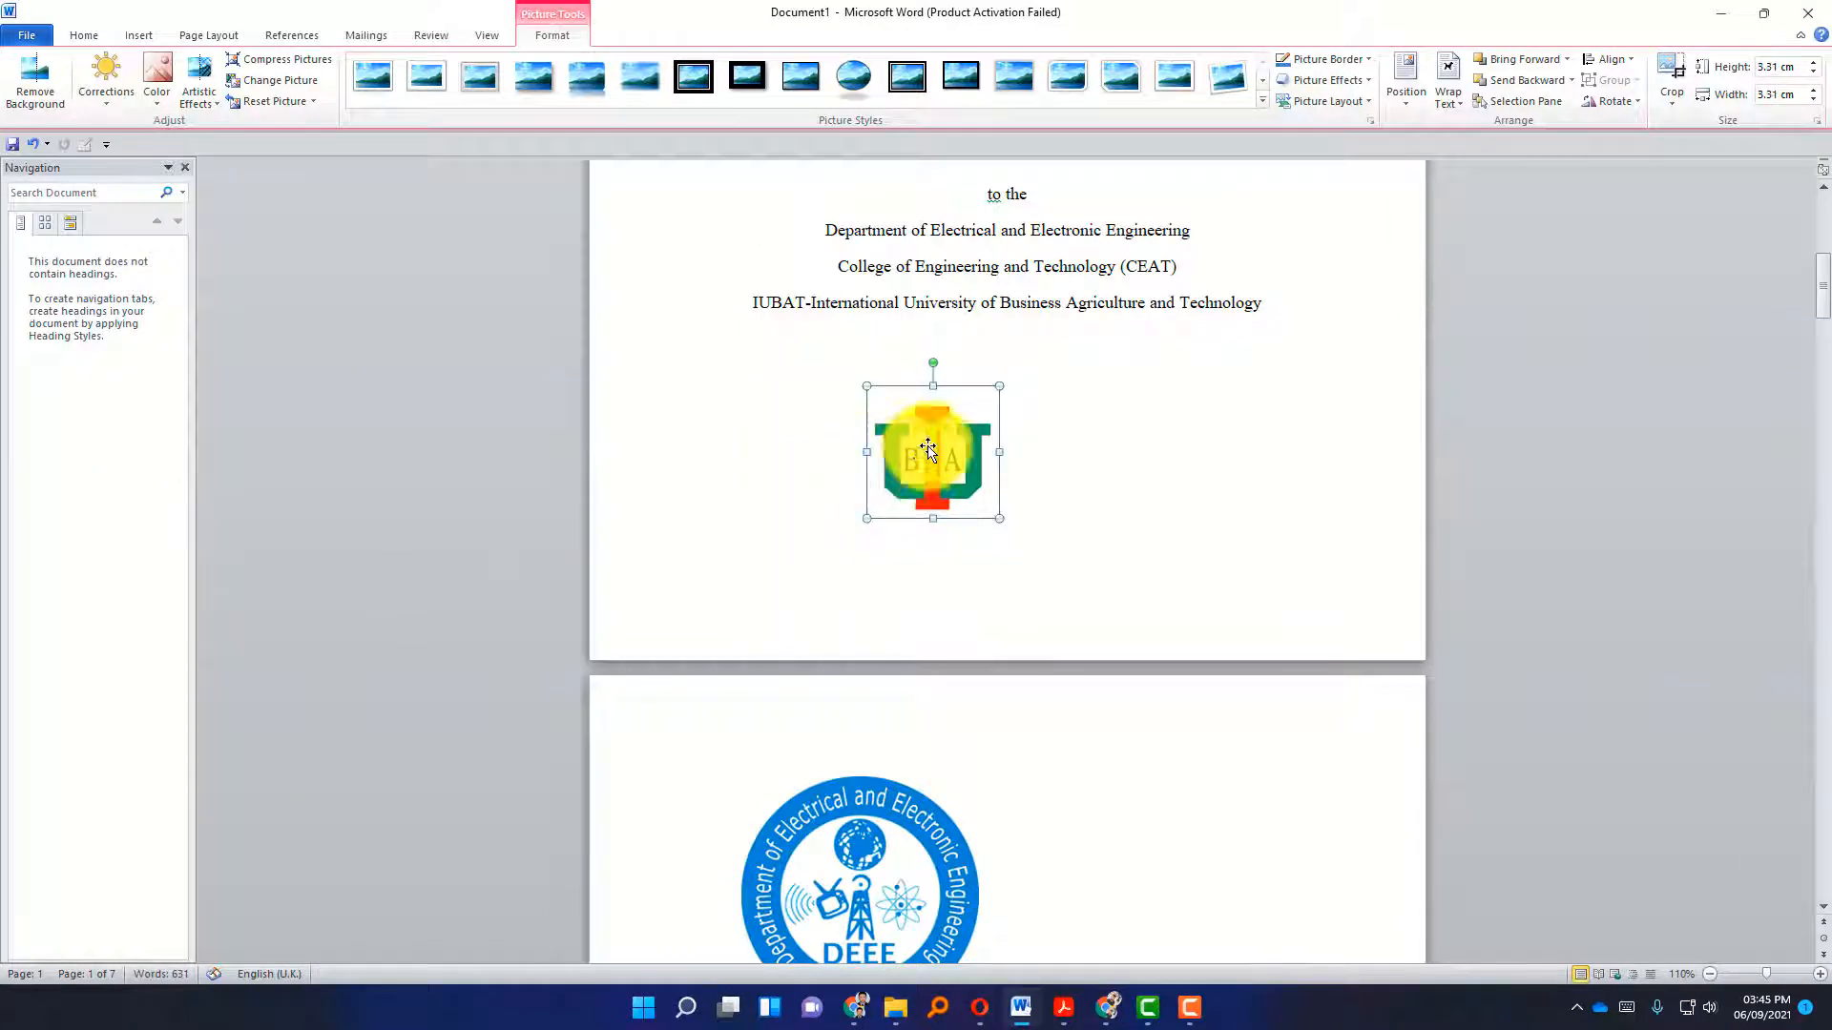
pyautogui.moveTo(869, 426); pyautogui.dragTo(728, 376)
# Set the text wrapping of the round DEEE department logo to Tight.
pyautogui.click(964, 923)
pyautogui.rightClick(918, 916)
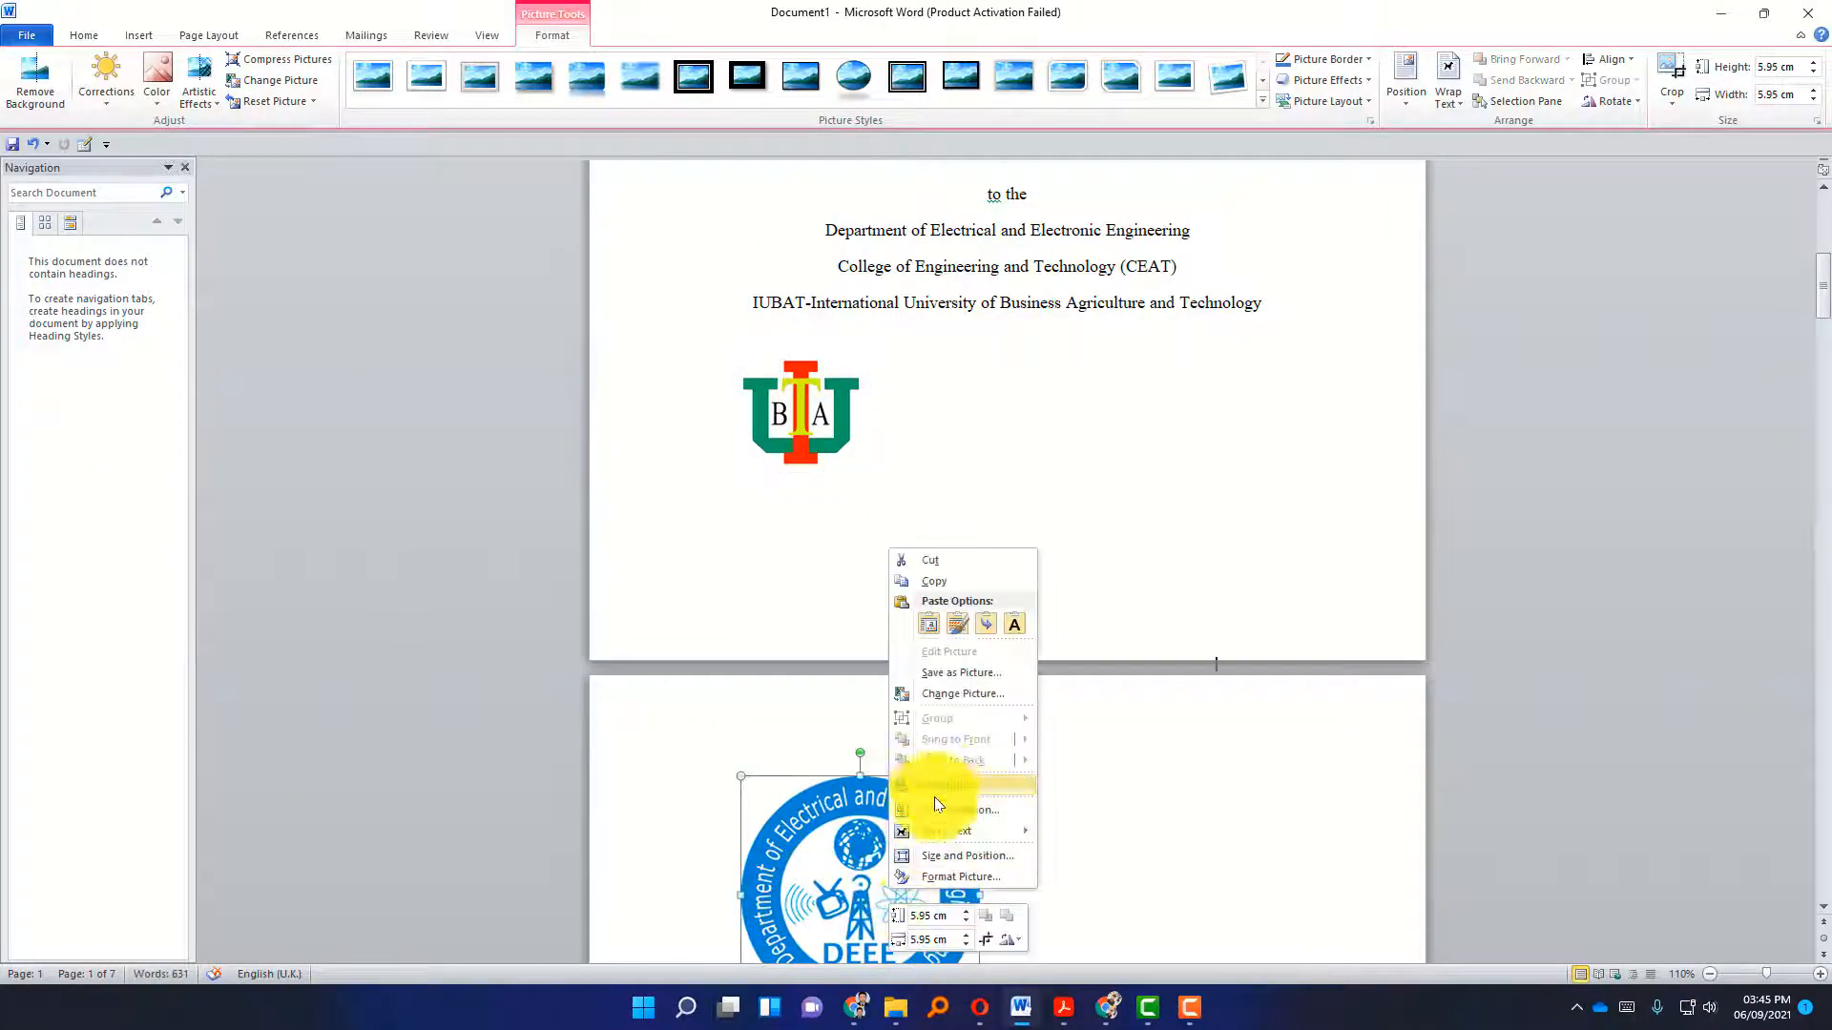
pyautogui.moveTo(958, 828)
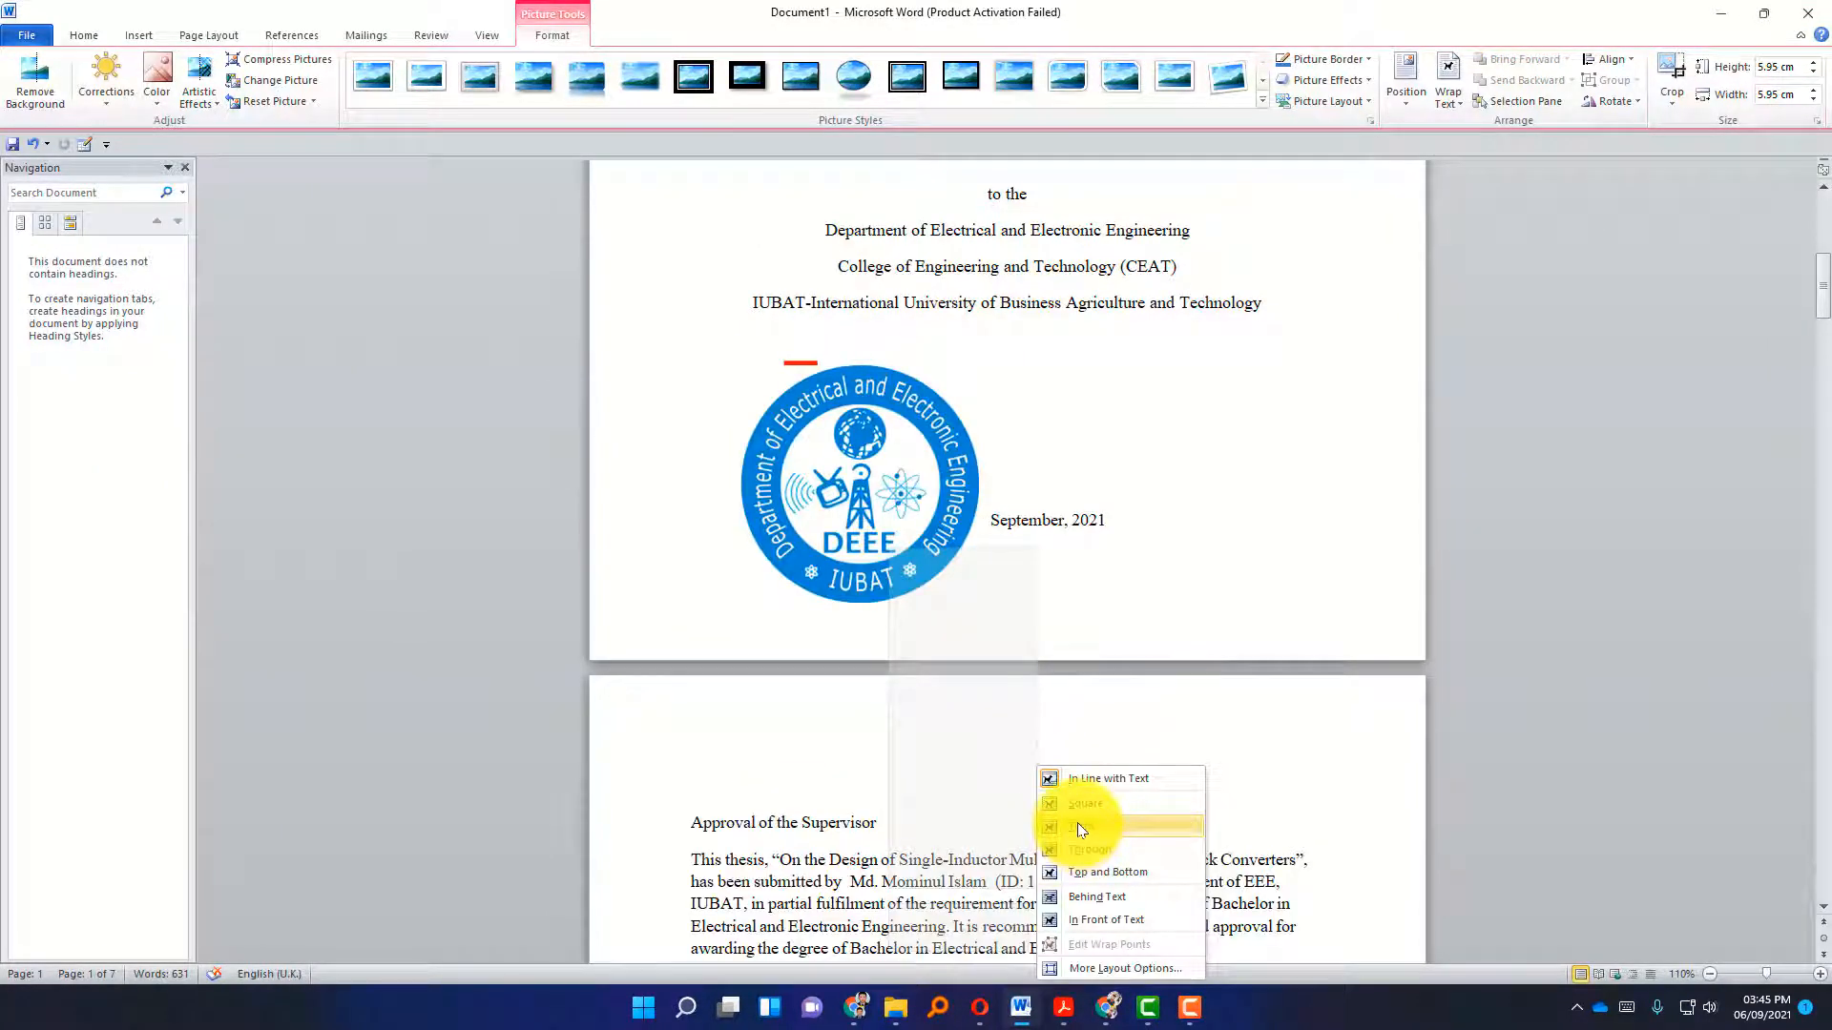
pyautogui.click(1078, 825)
# Place the DEEE logo on the title page to the right of the IUBAT logo and shrink it to about 3.52 cm square.
pyautogui.moveTo(881, 836); pyautogui.dragTo(1114, 377)
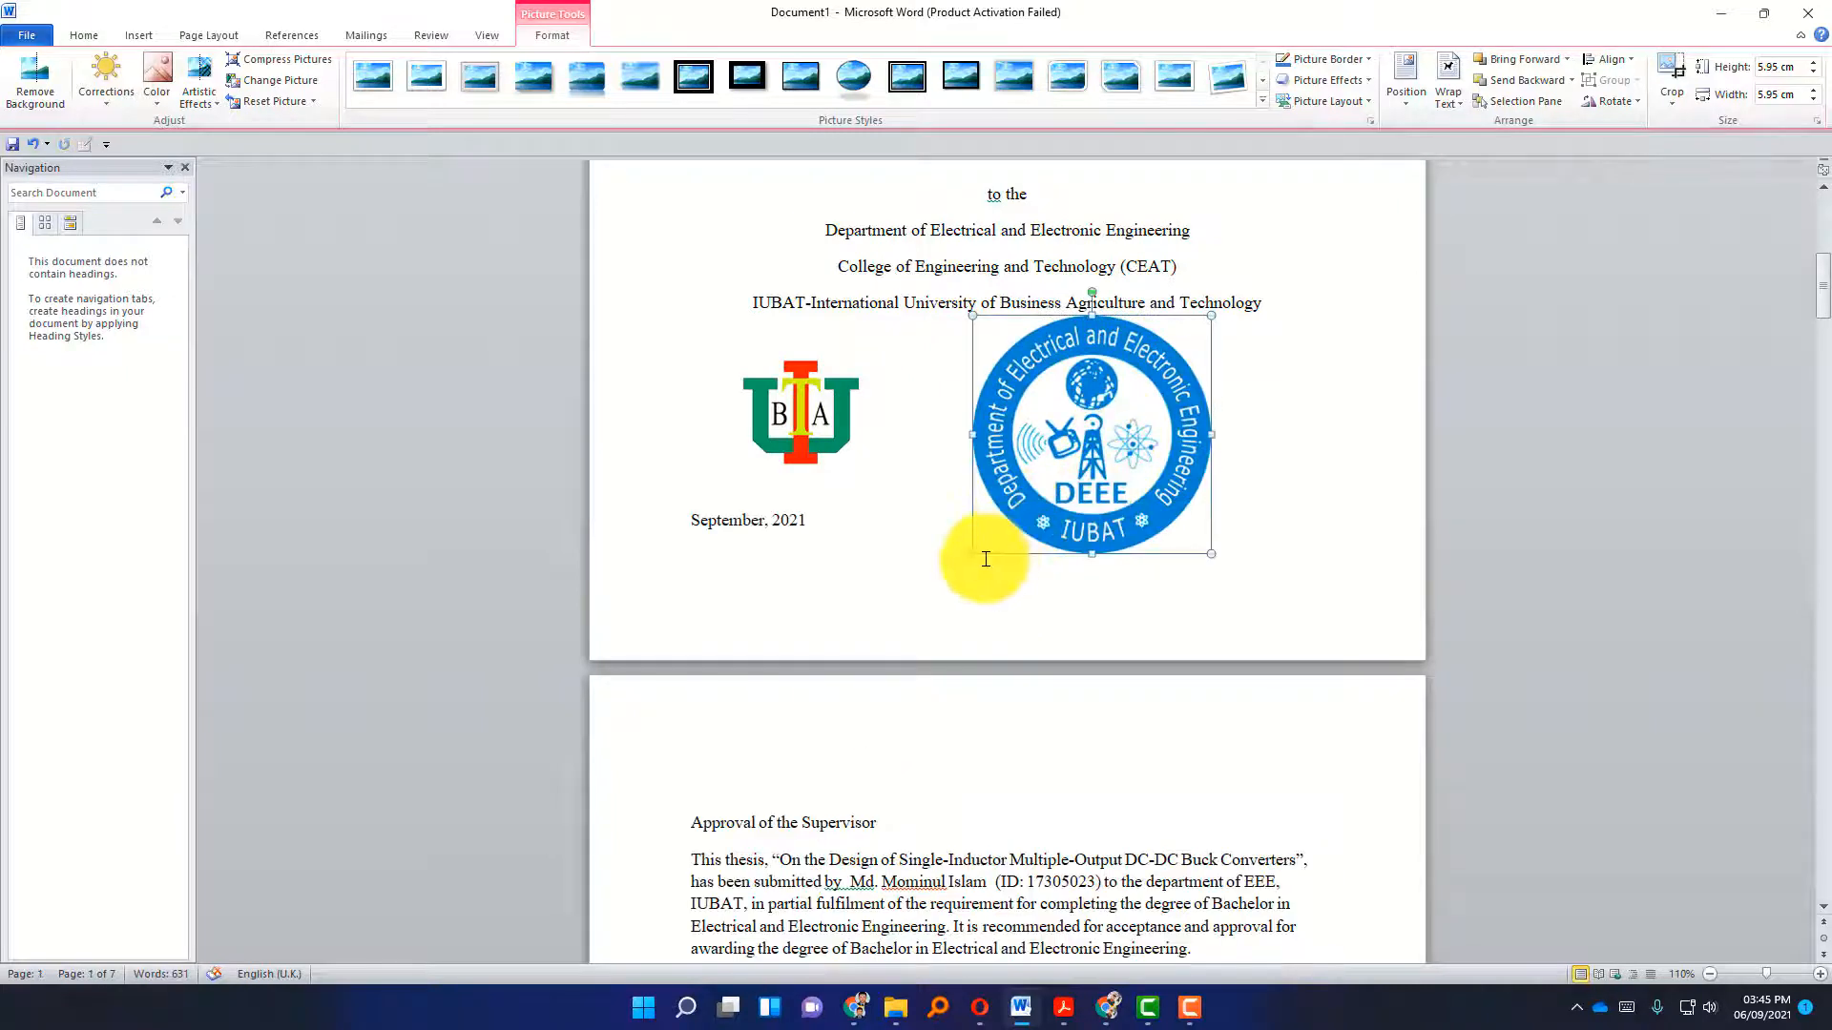
pyautogui.moveTo(983, 556); pyautogui.dragTo(1055, 461)
pyautogui.moveTo(1138, 395); pyautogui.dragTo(1167, 411)
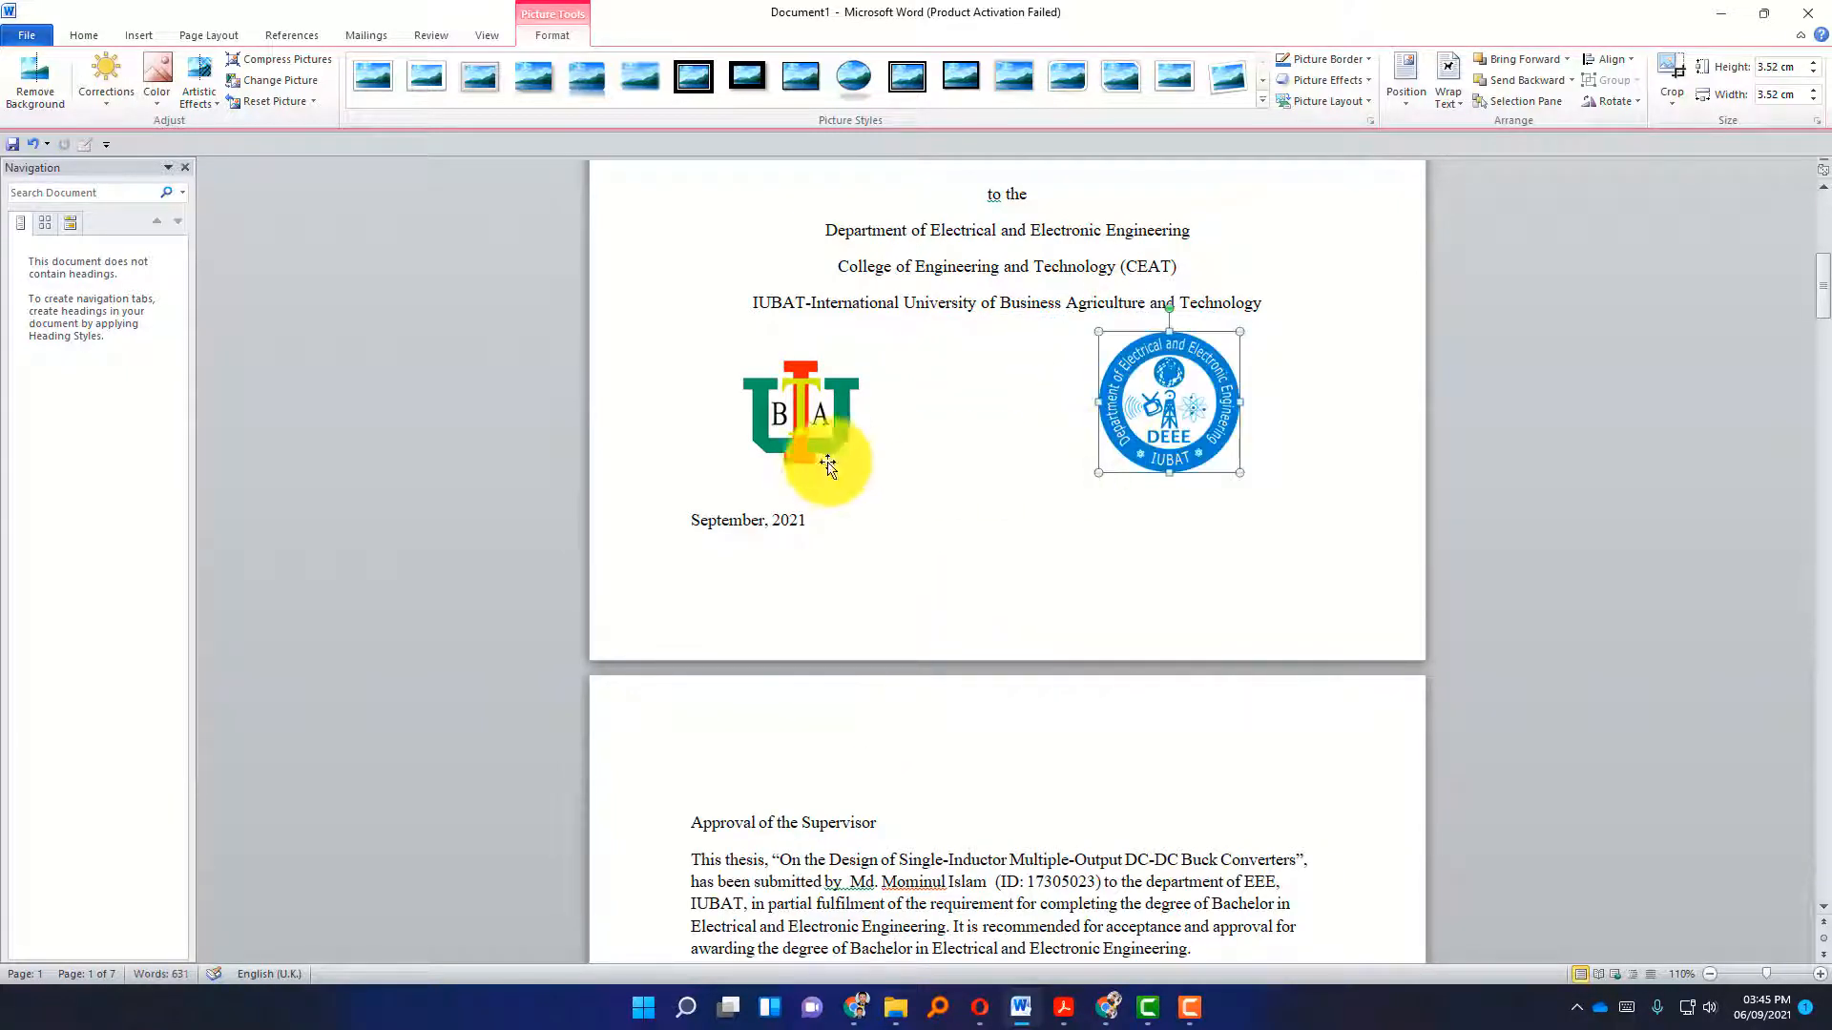
# Reduce the DEEE logo to about 3.31 cm square and line up both logos in a row beneath the university line.
pyautogui.moveTo(783, 434); pyautogui.dragTo(819, 421)
pyautogui.moveTo(1150, 411); pyautogui.dragTo(1141, 410)
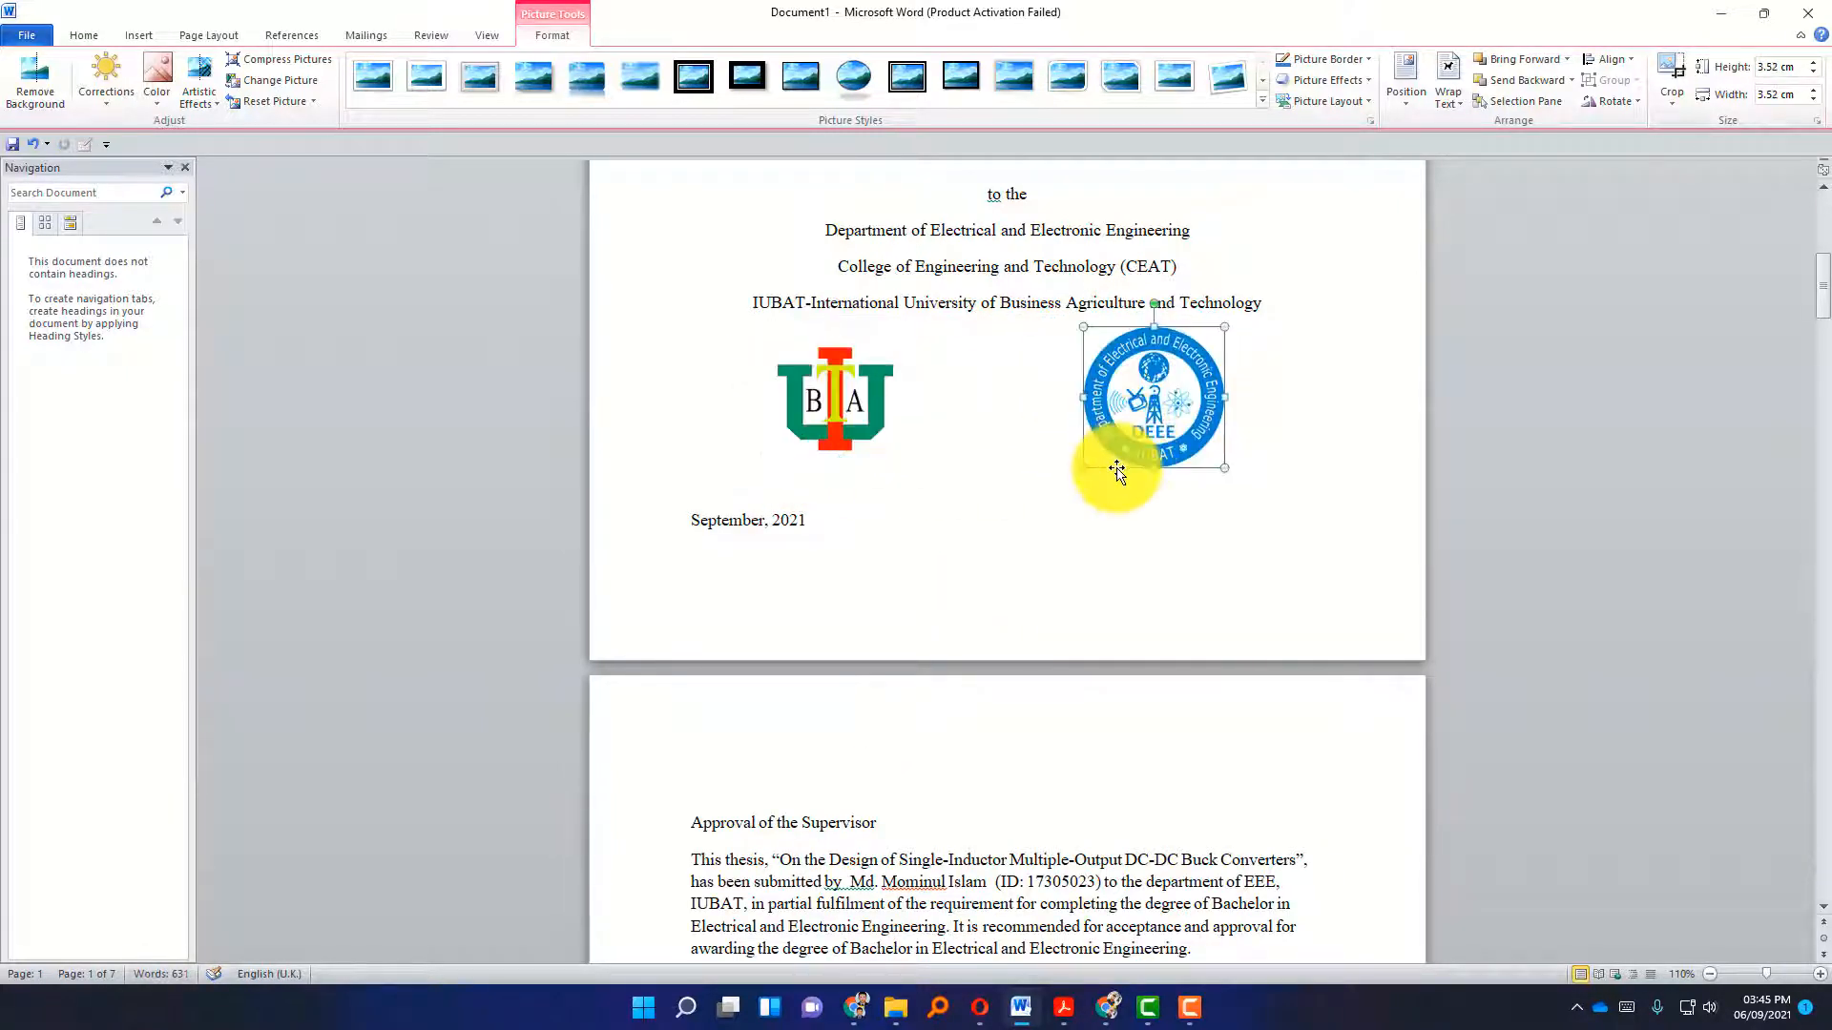
pyautogui.moveTo(1082, 469); pyautogui.dragTo(1158, 407)
pyautogui.moveTo(874, 454)
pyautogui.mouseDown()
pyautogui.moveTo(840, 434)
pyautogui.moveTo(861, 458)
pyautogui.mouseUp()
pyautogui.moveTo(1153, 408); pyautogui.dragTo(1166, 417)
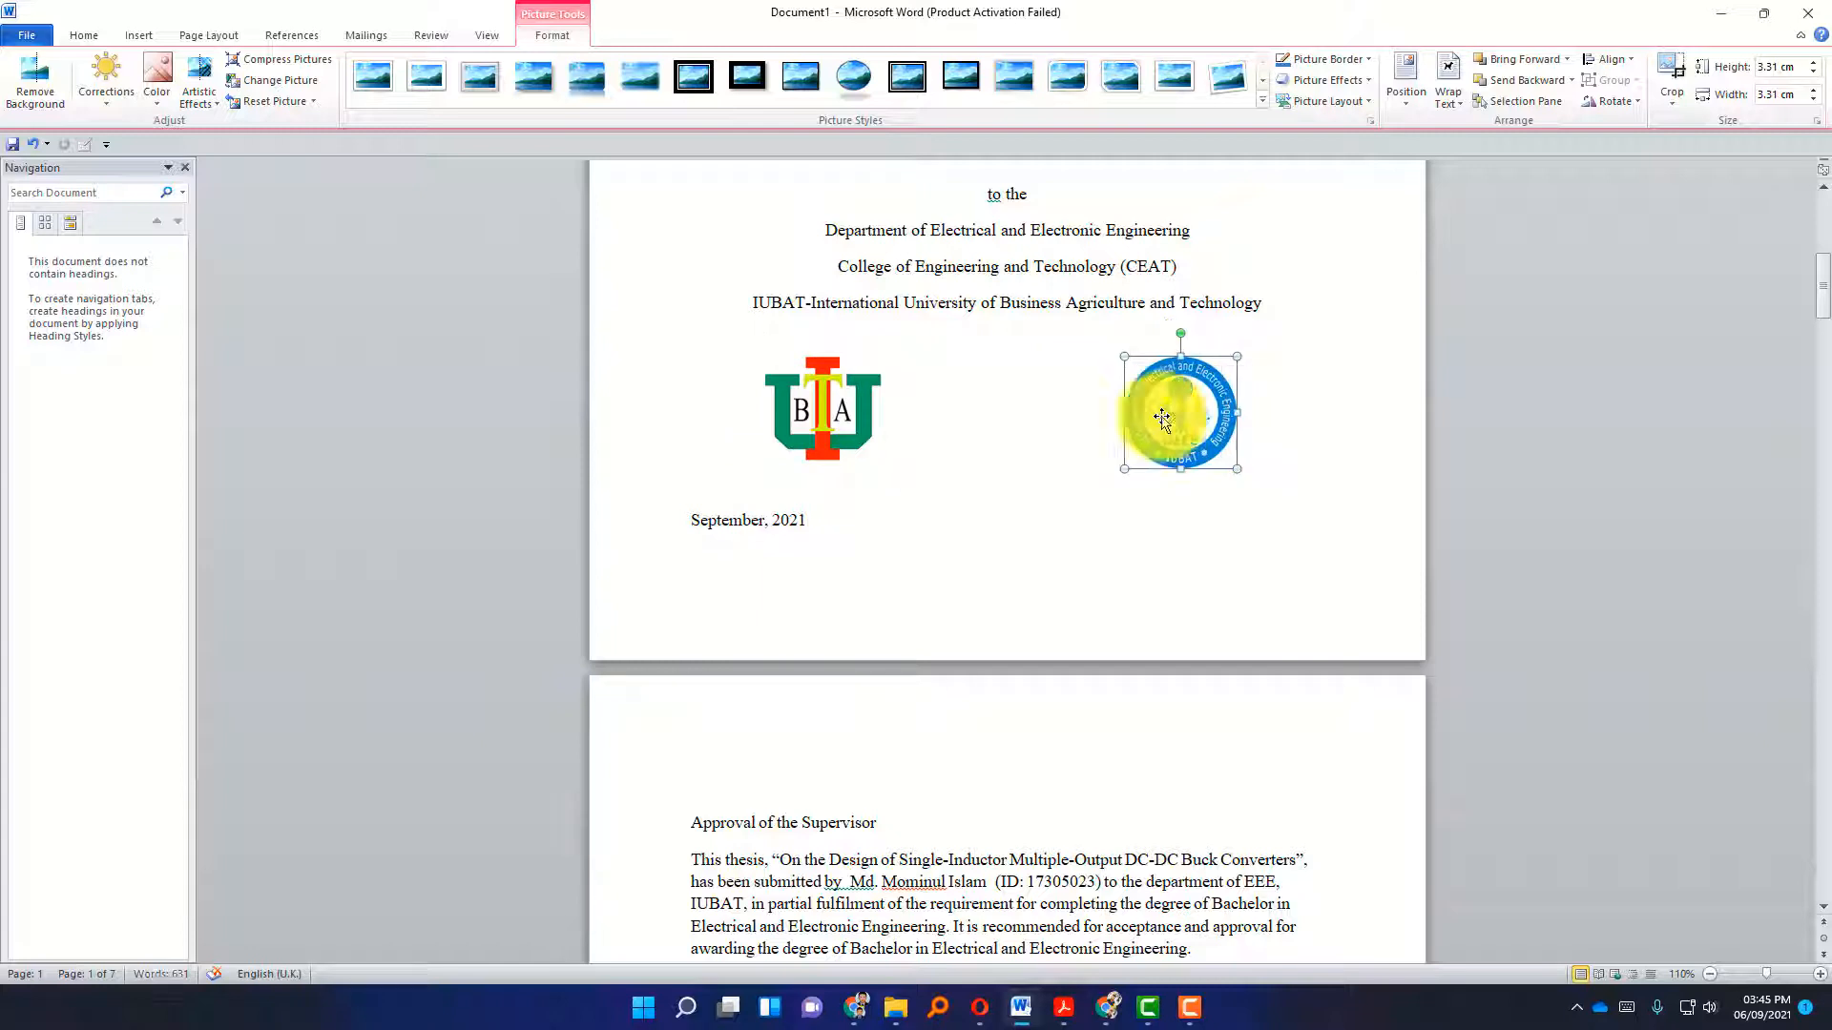
# Centre and italicise the "September, 2021" date line at the end of the title page.
pyautogui.moveTo(823, 522)
pyautogui.mouseDown()
pyautogui.moveTo(756, 521)
pyautogui.moveTo(819, 536)
pyautogui.mouseUp()
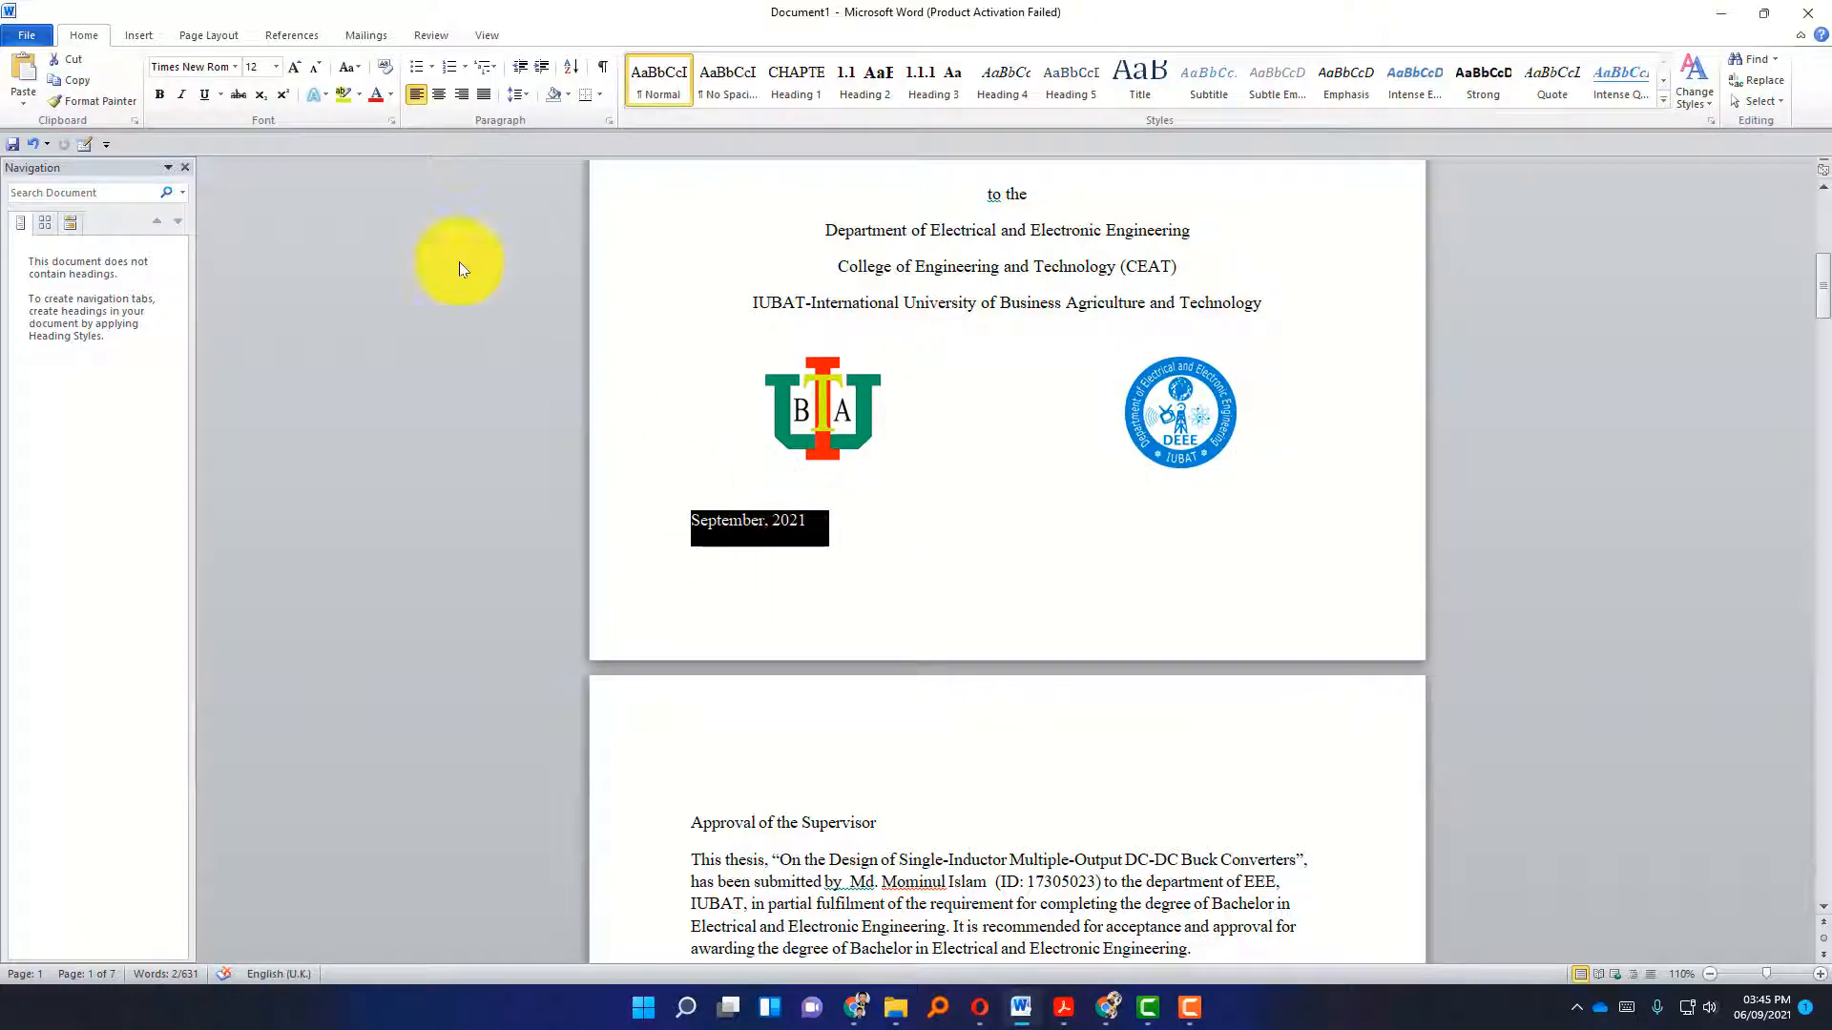
pyautogui.click(439, 94)
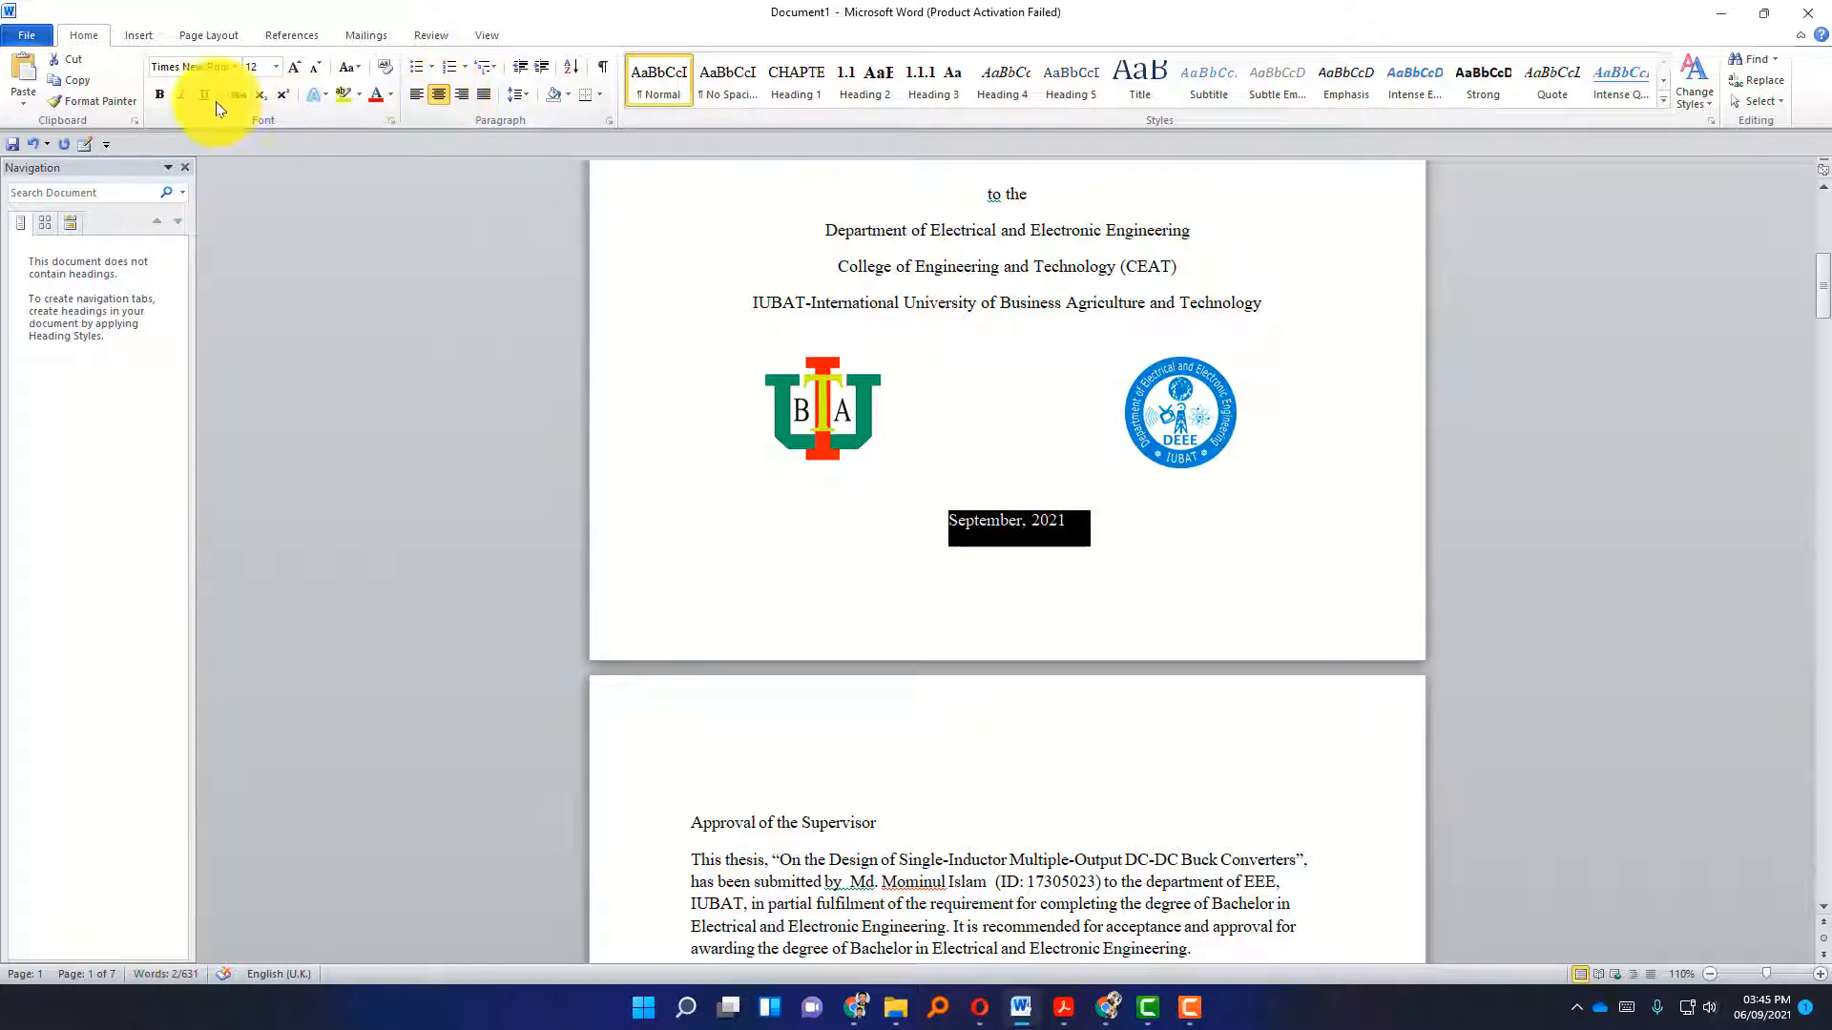
pyautogui.click(182, 94)
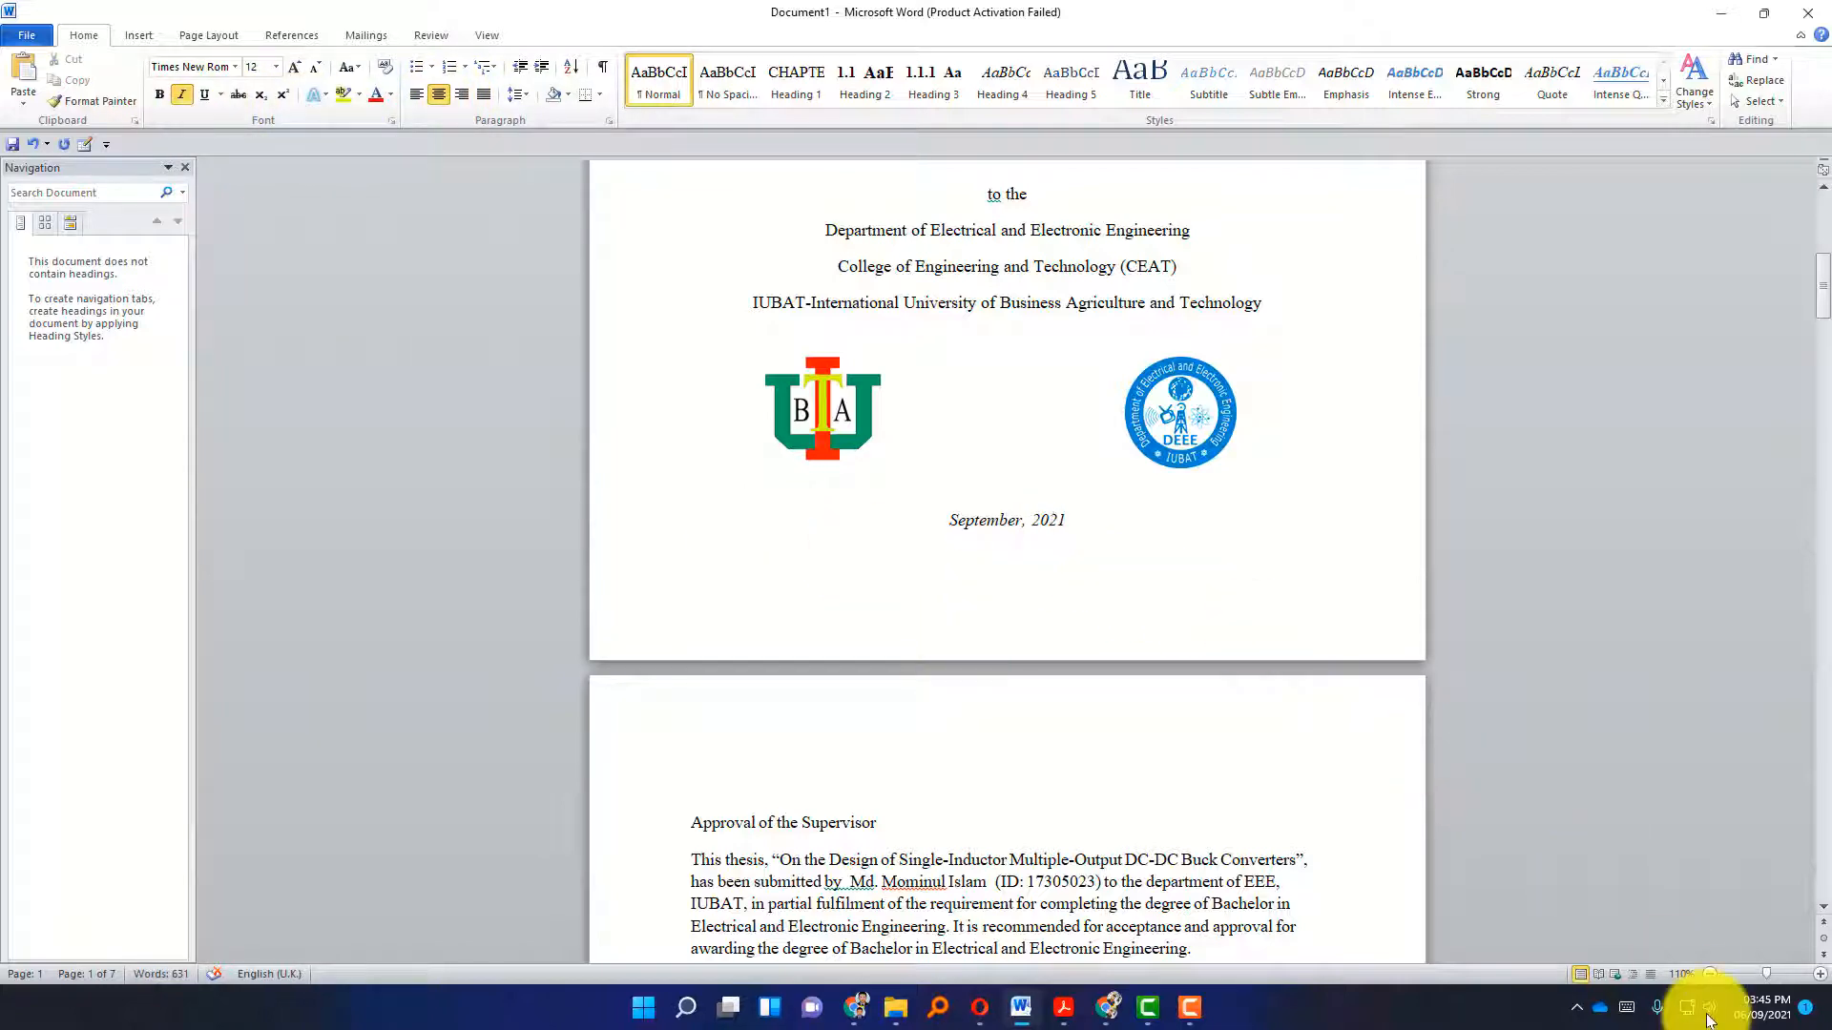
# Review the whole title page layout, from the thesis title down to the two logos and the date.
pyautogui.click(1709, 975)
pyautogui.scroll(20, 932, 703)
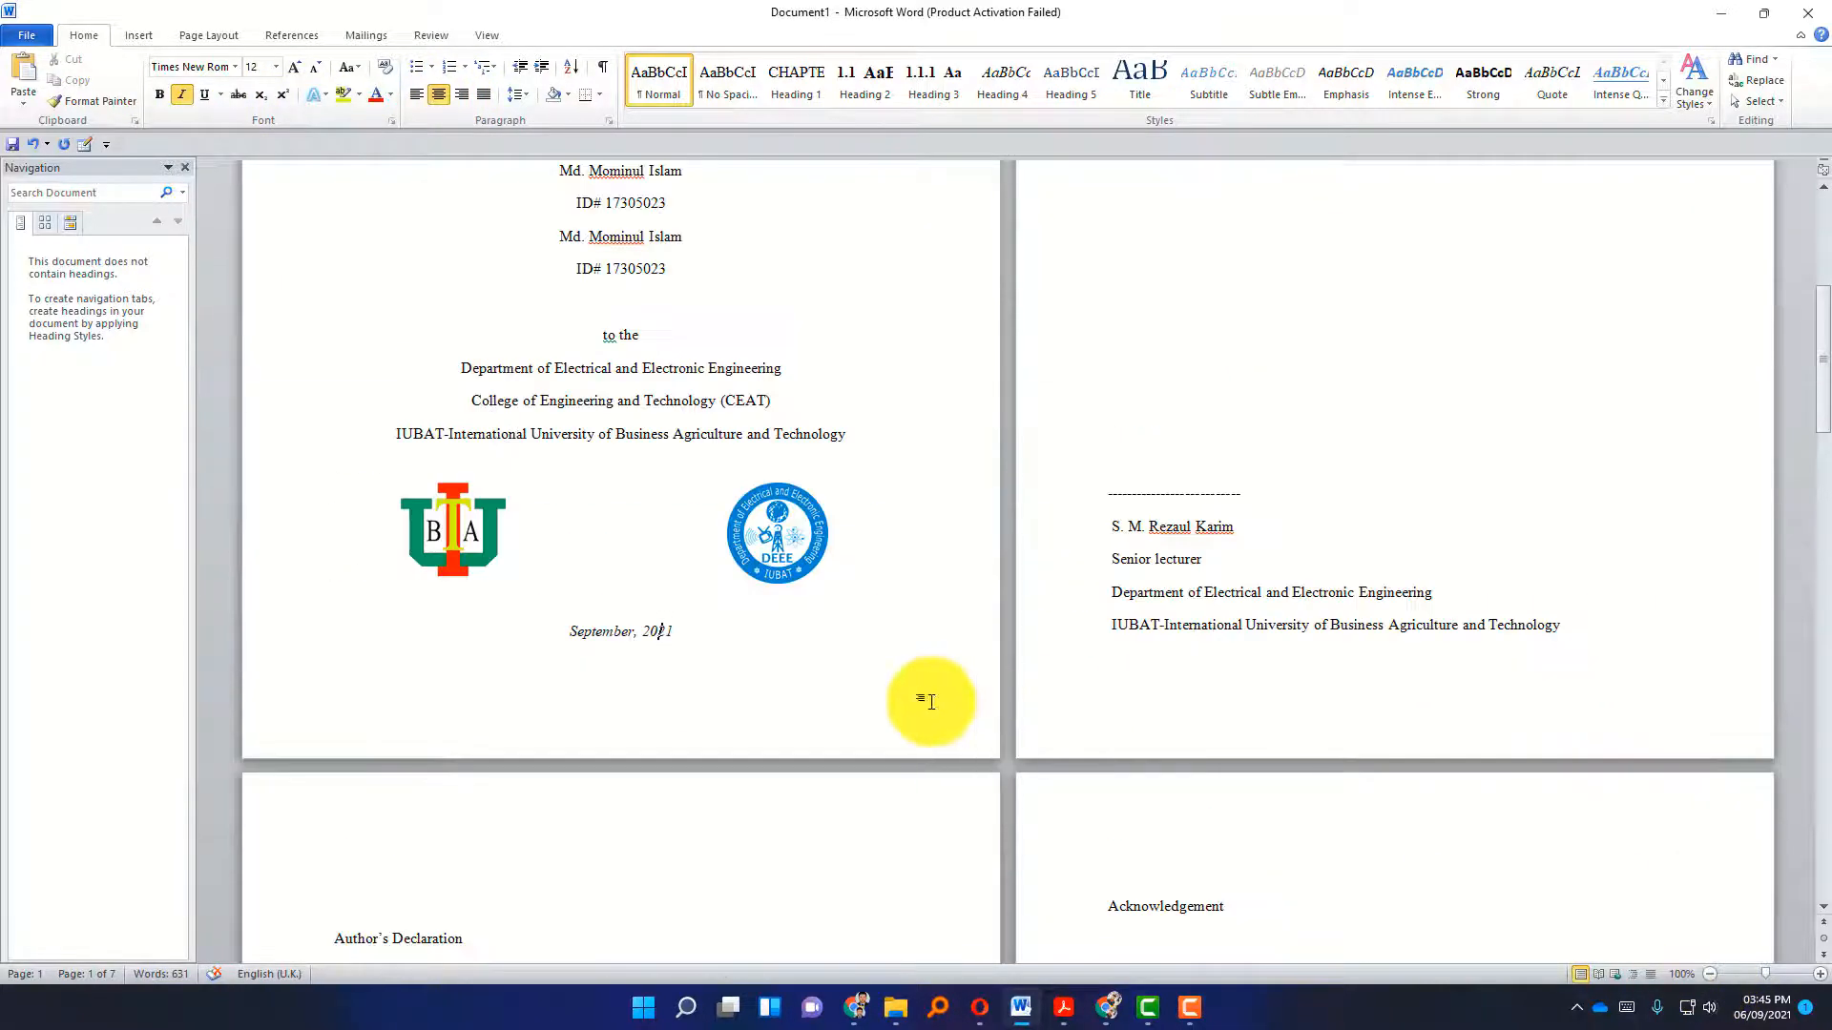
pyautogui.scroll(-5, 660, 319)
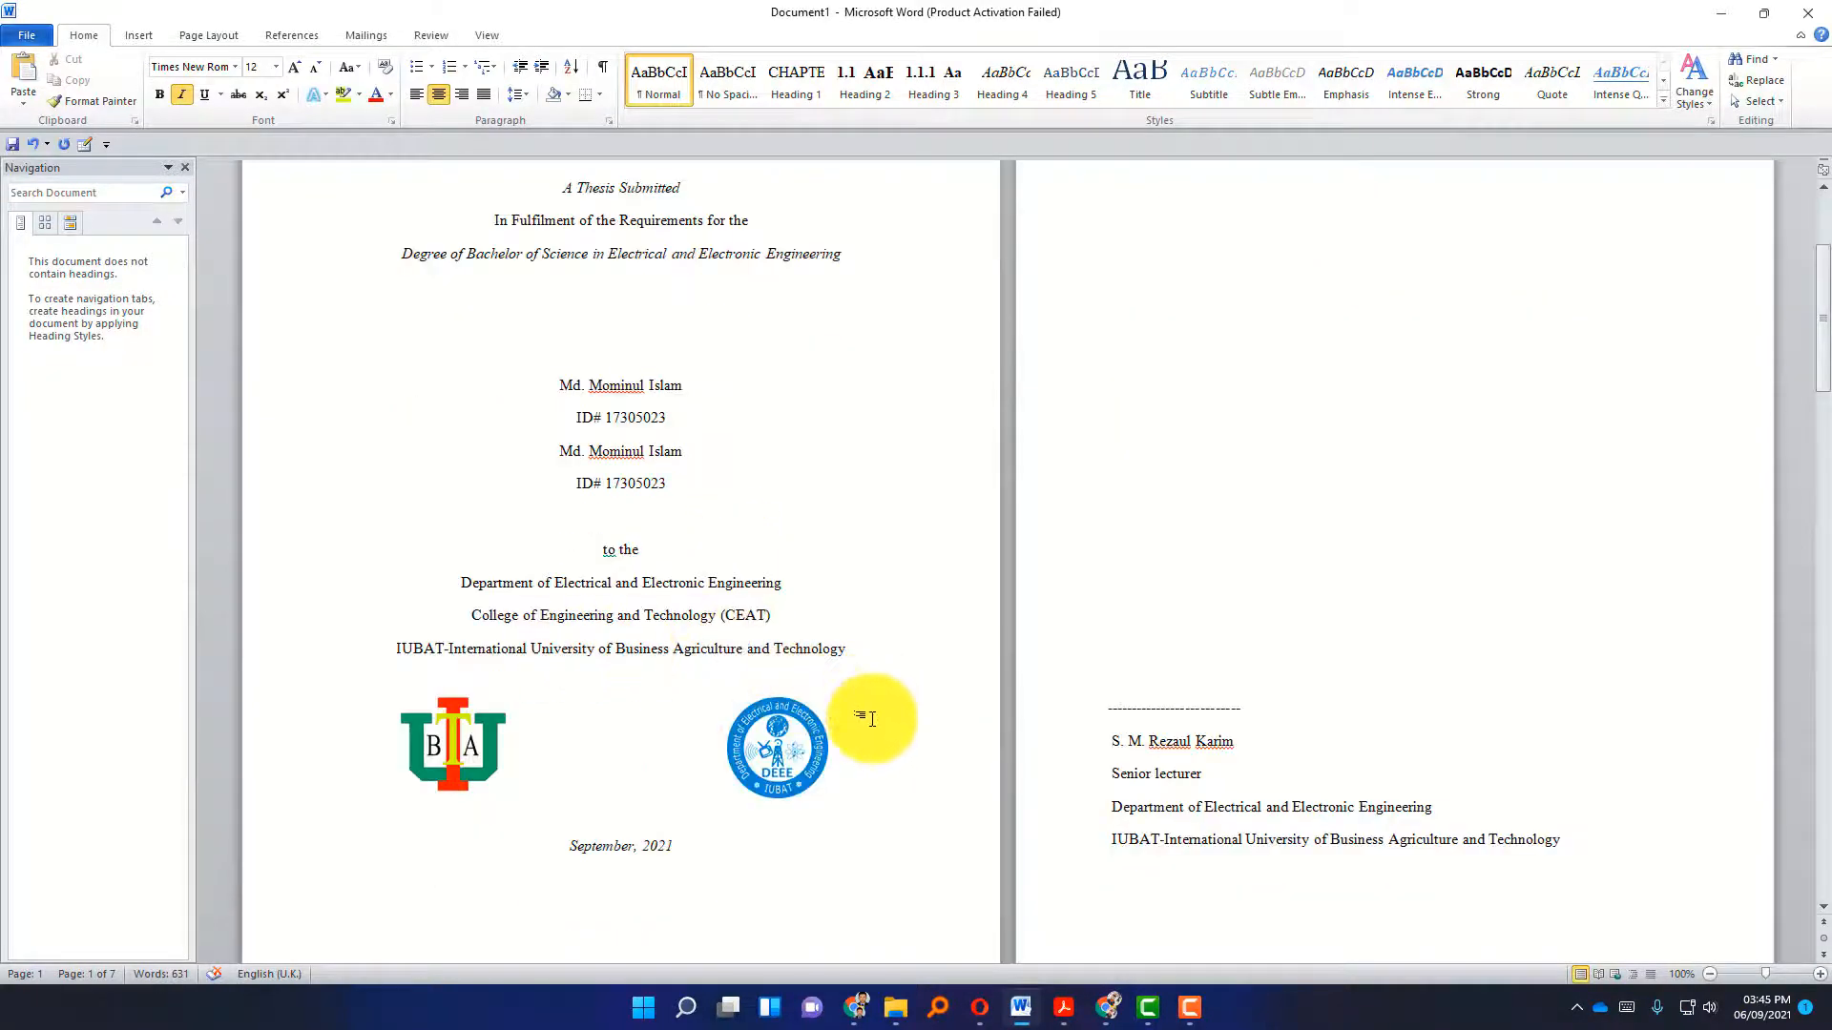
pyautogui.click(777, 752)
pyautogui.click(453, 744)
pyautogui.scroll(5, 591, 668)
pyautogui.scroll(-6, 617, 396)
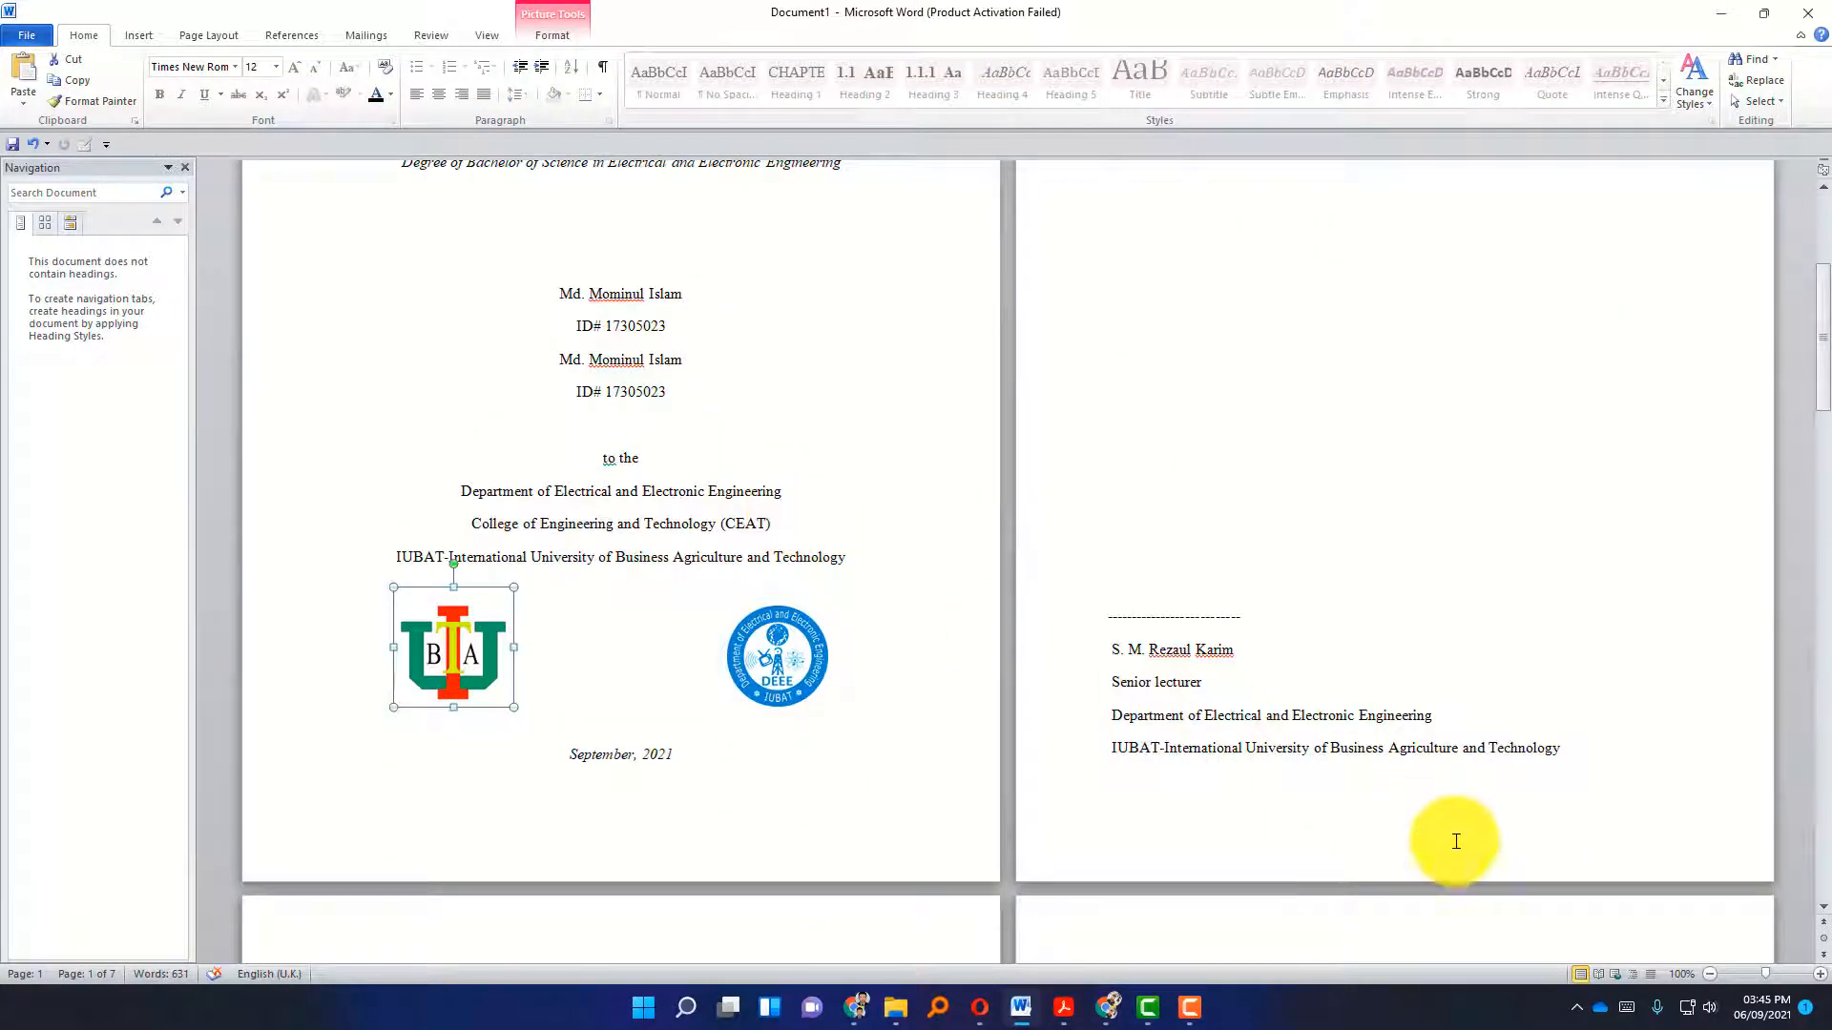
pyautogui.scroll(3, 611, 839)
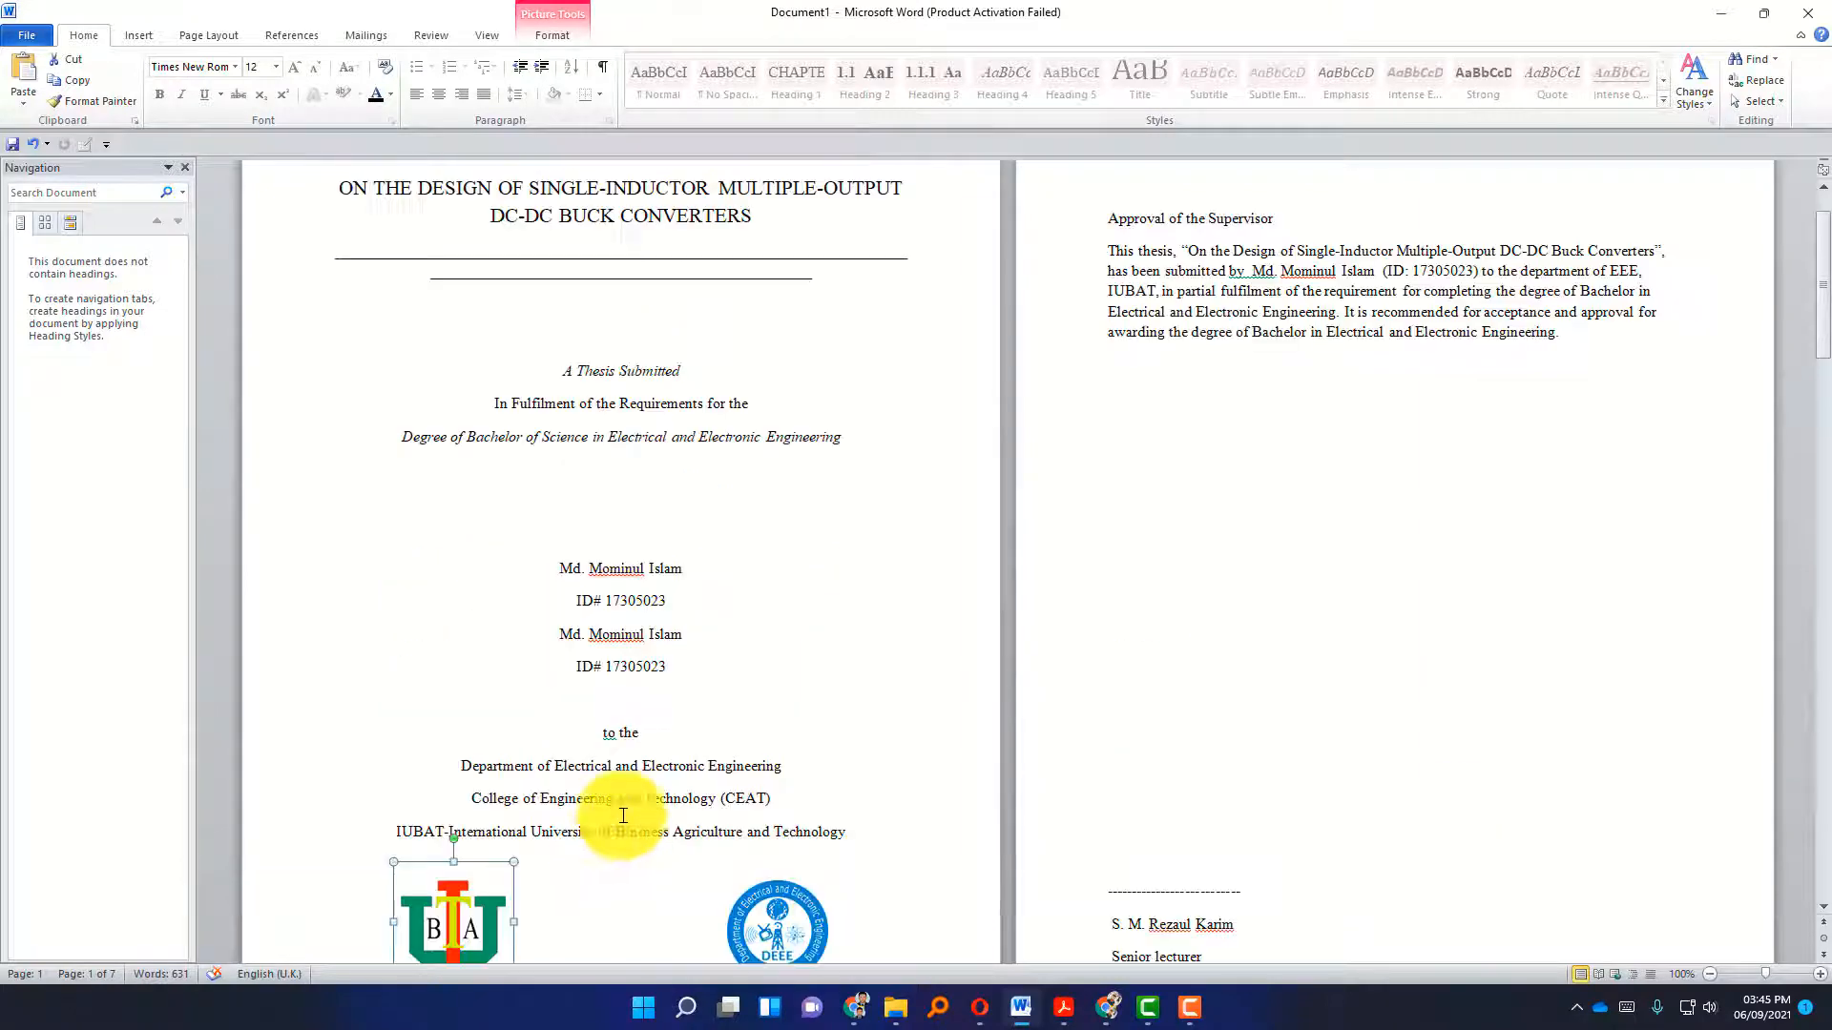
pyautogui.click(749, 722)
pyautogui.scroll(-4, 668, 735)
pyautogui.scroll(4, 680, 755)
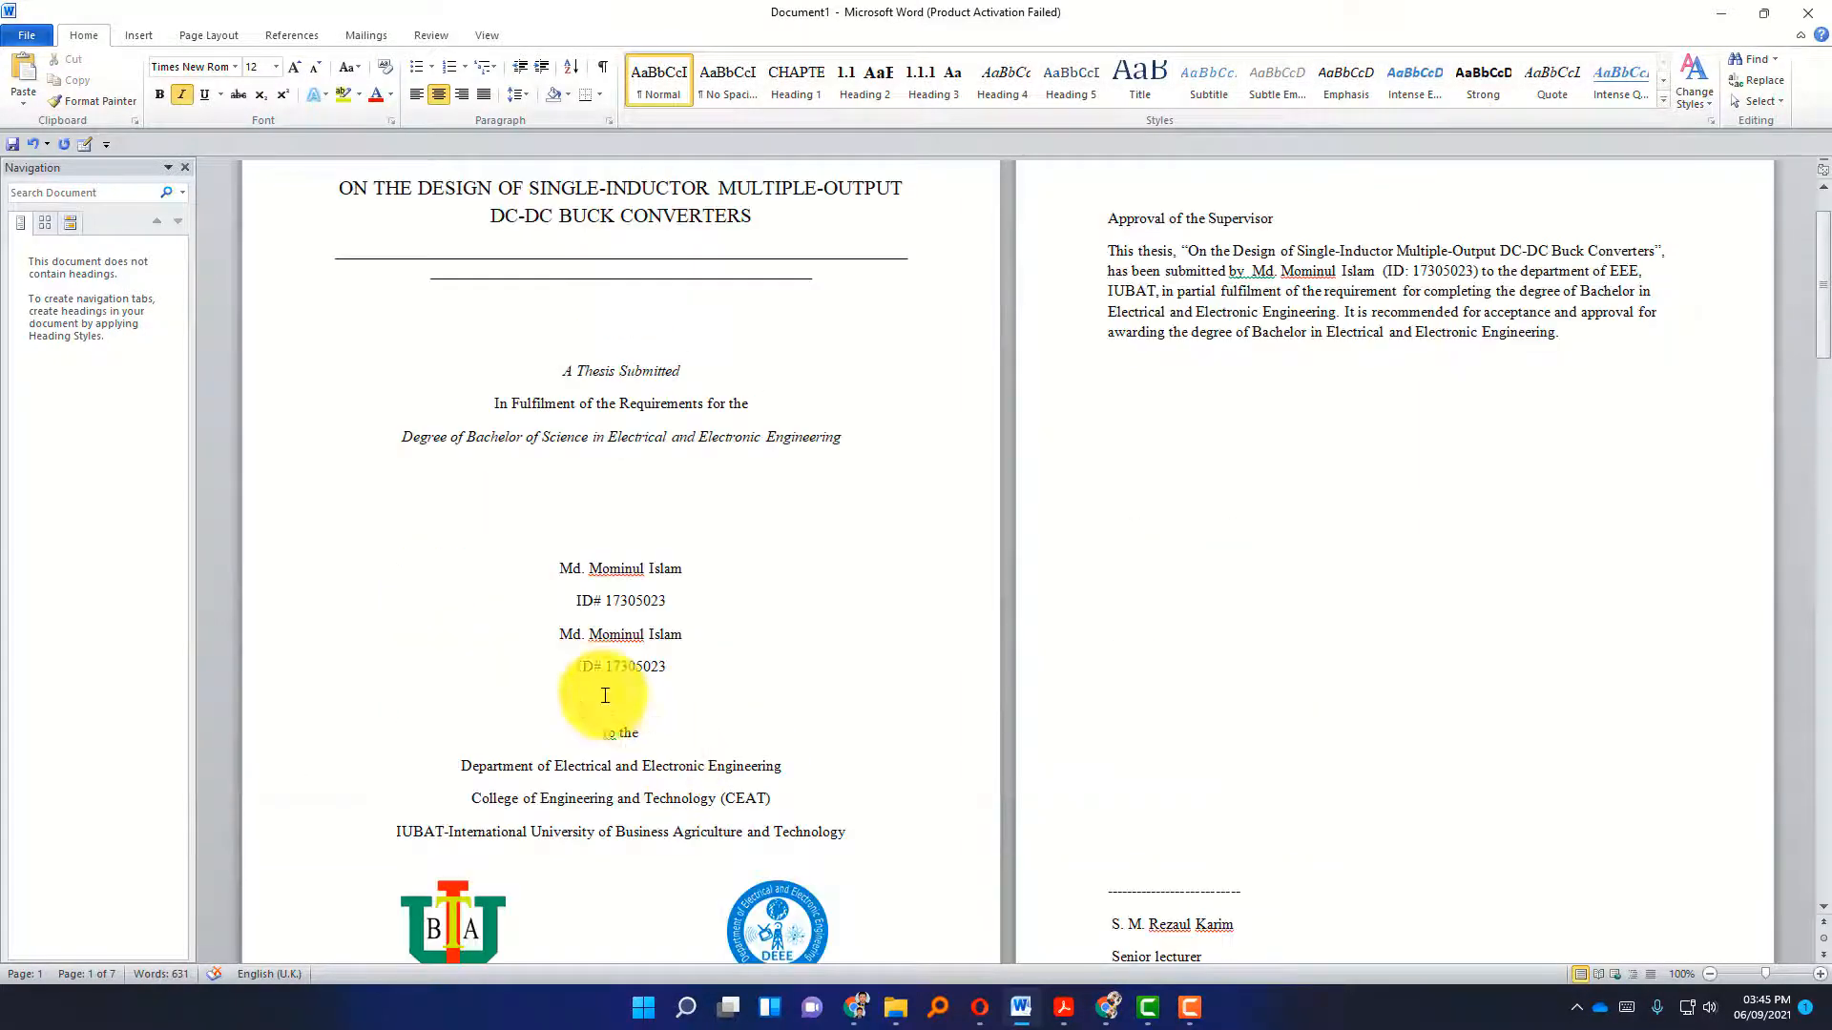
# Set the page number format to lowercase Roman numerals (i, ii, iii, …) with the Start at option instead of continuing from the previous section.
pyautogui.click(138, 35)
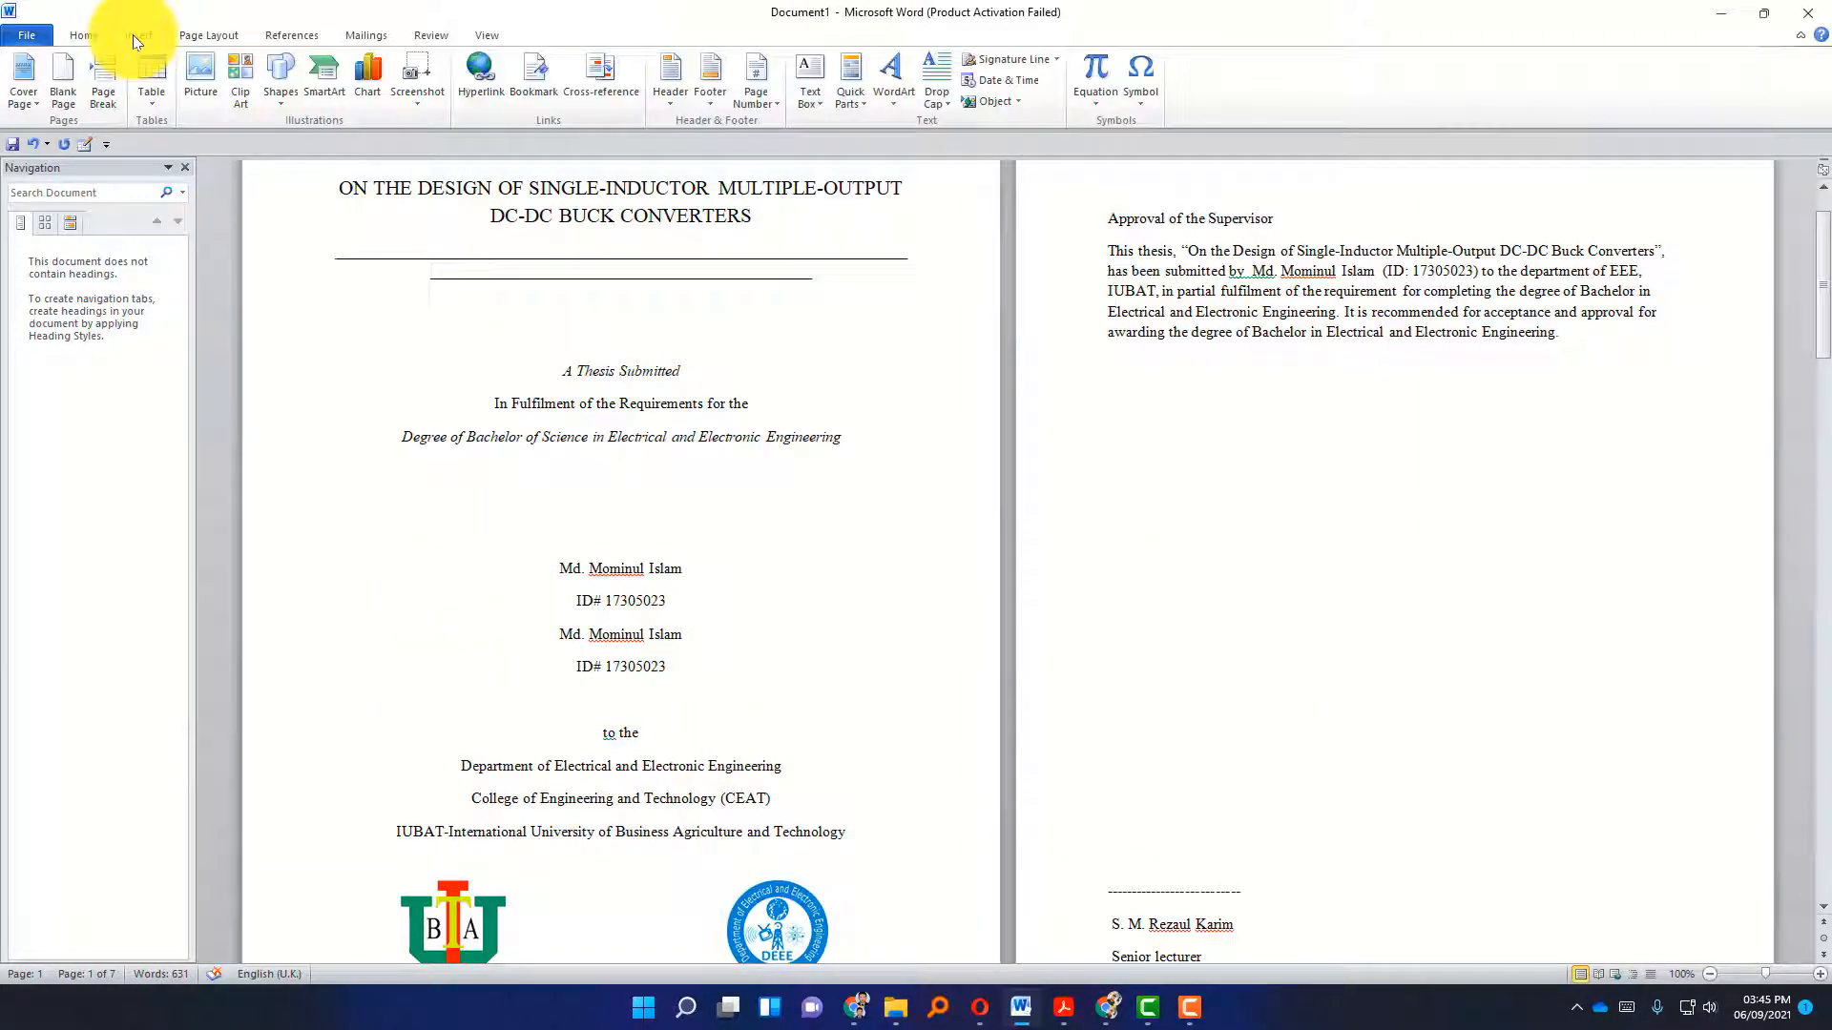
pyautogui.click(760, 100)
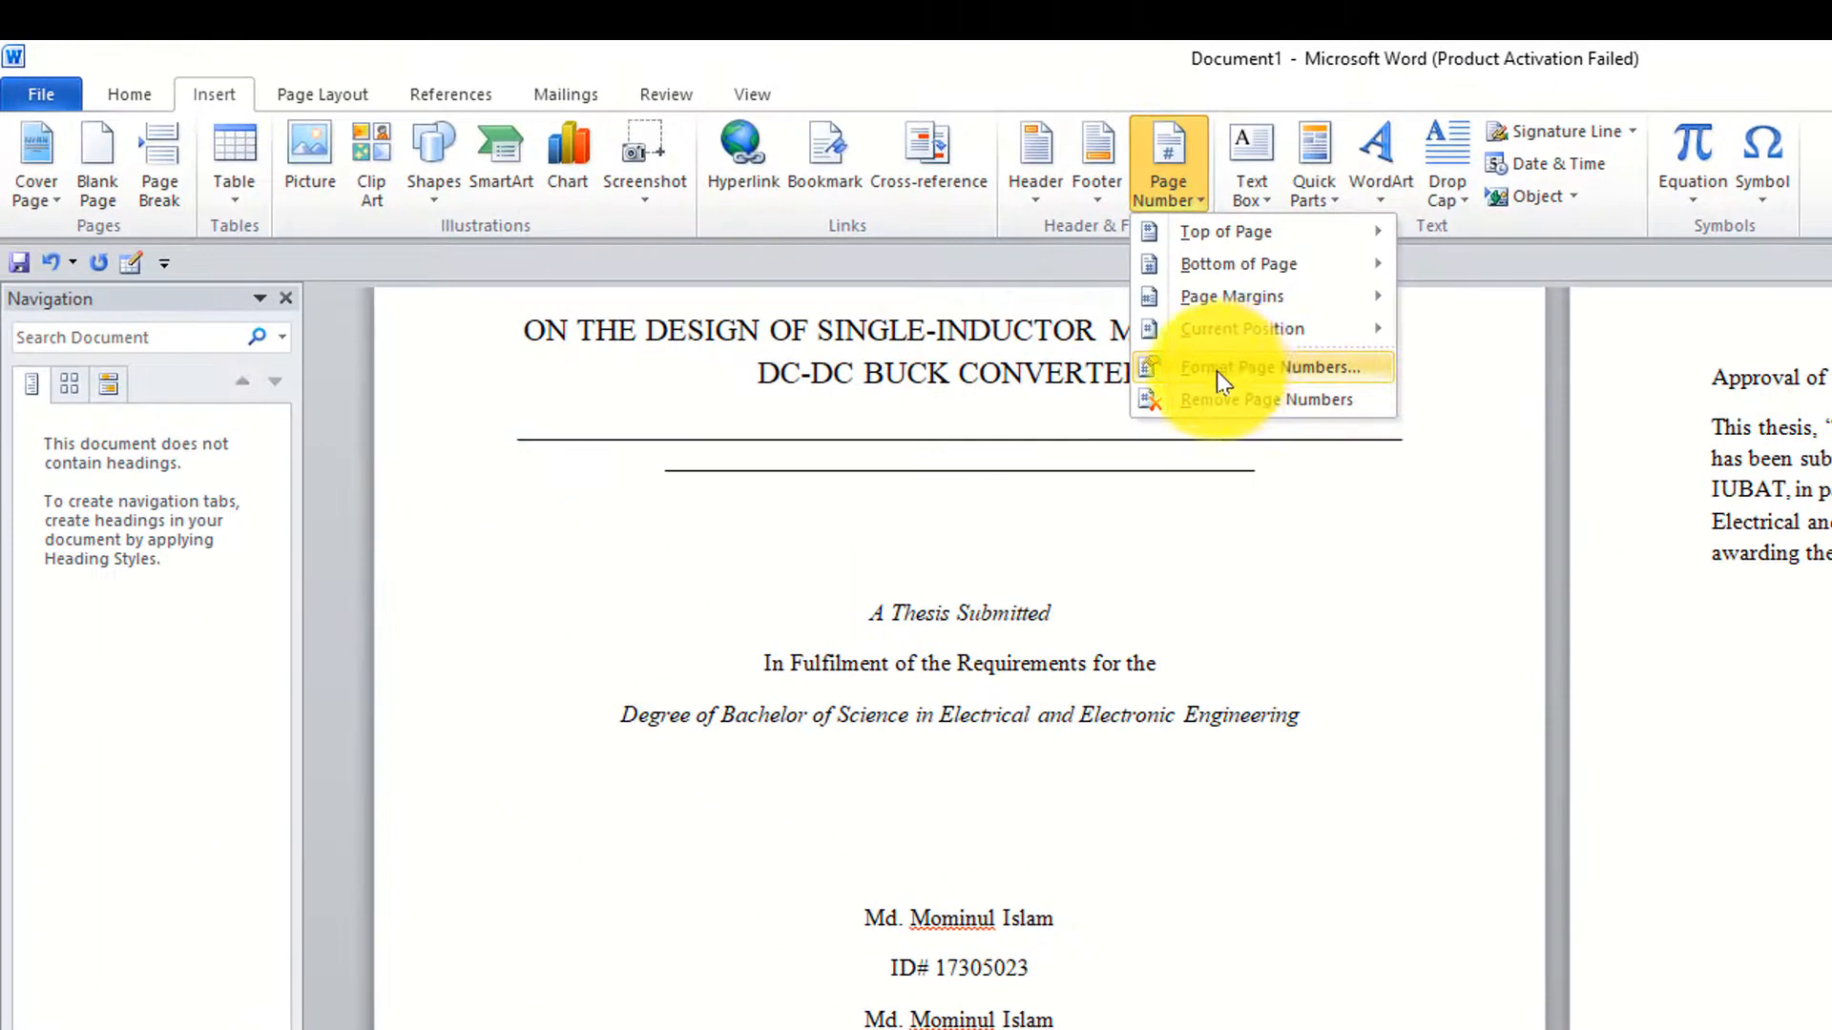
pyautogui.click(1254, 368)
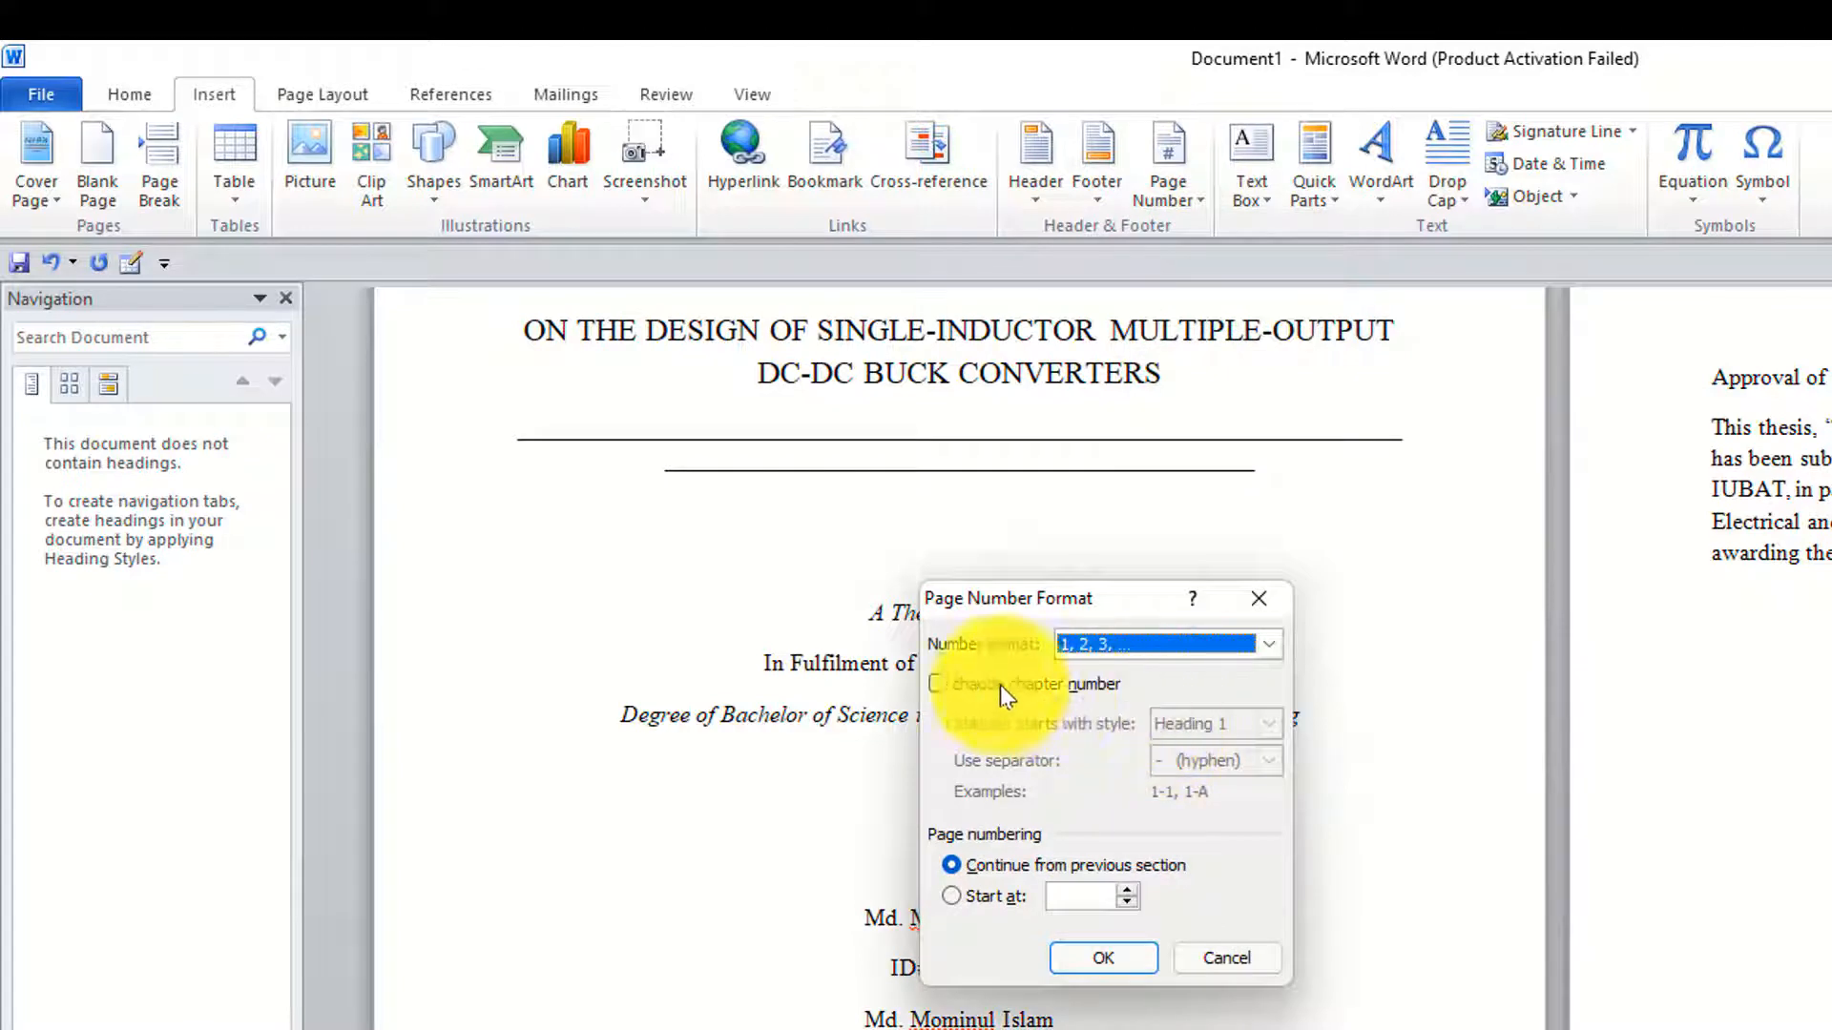
pyautogui.click(1269, 645)
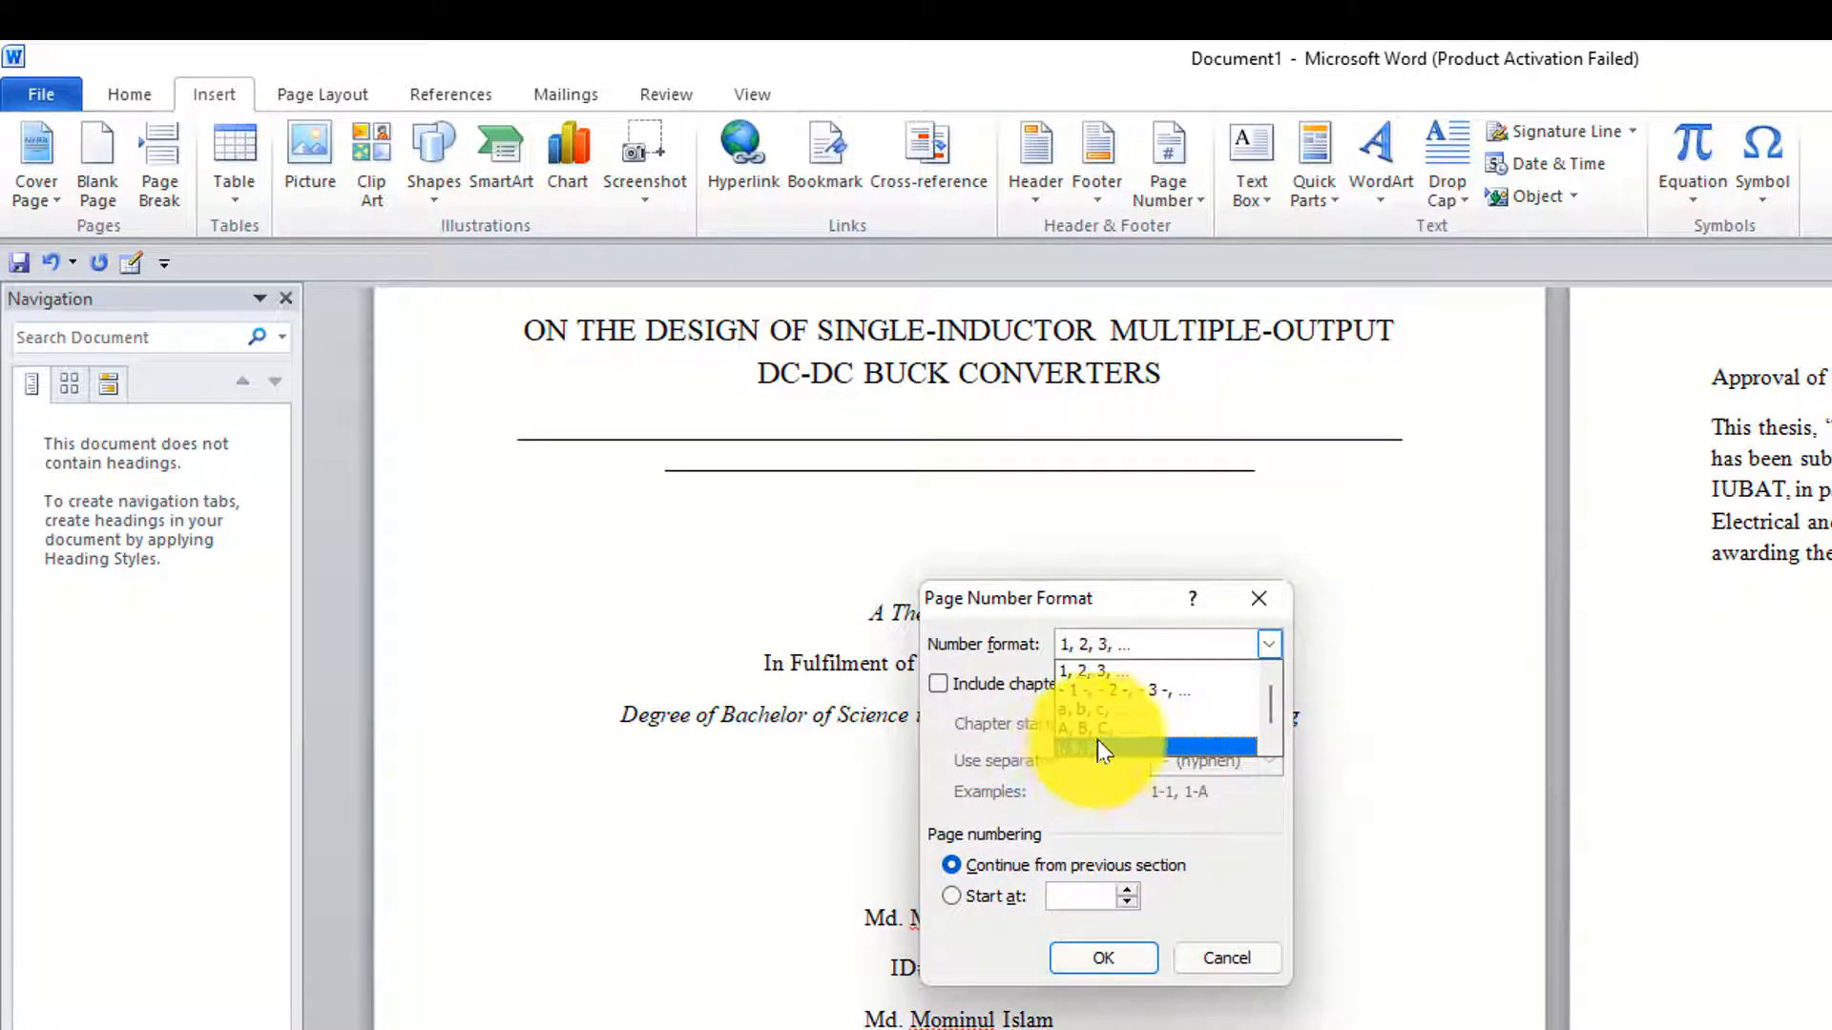
pyautogui.scroll(-1, 1100, 740)
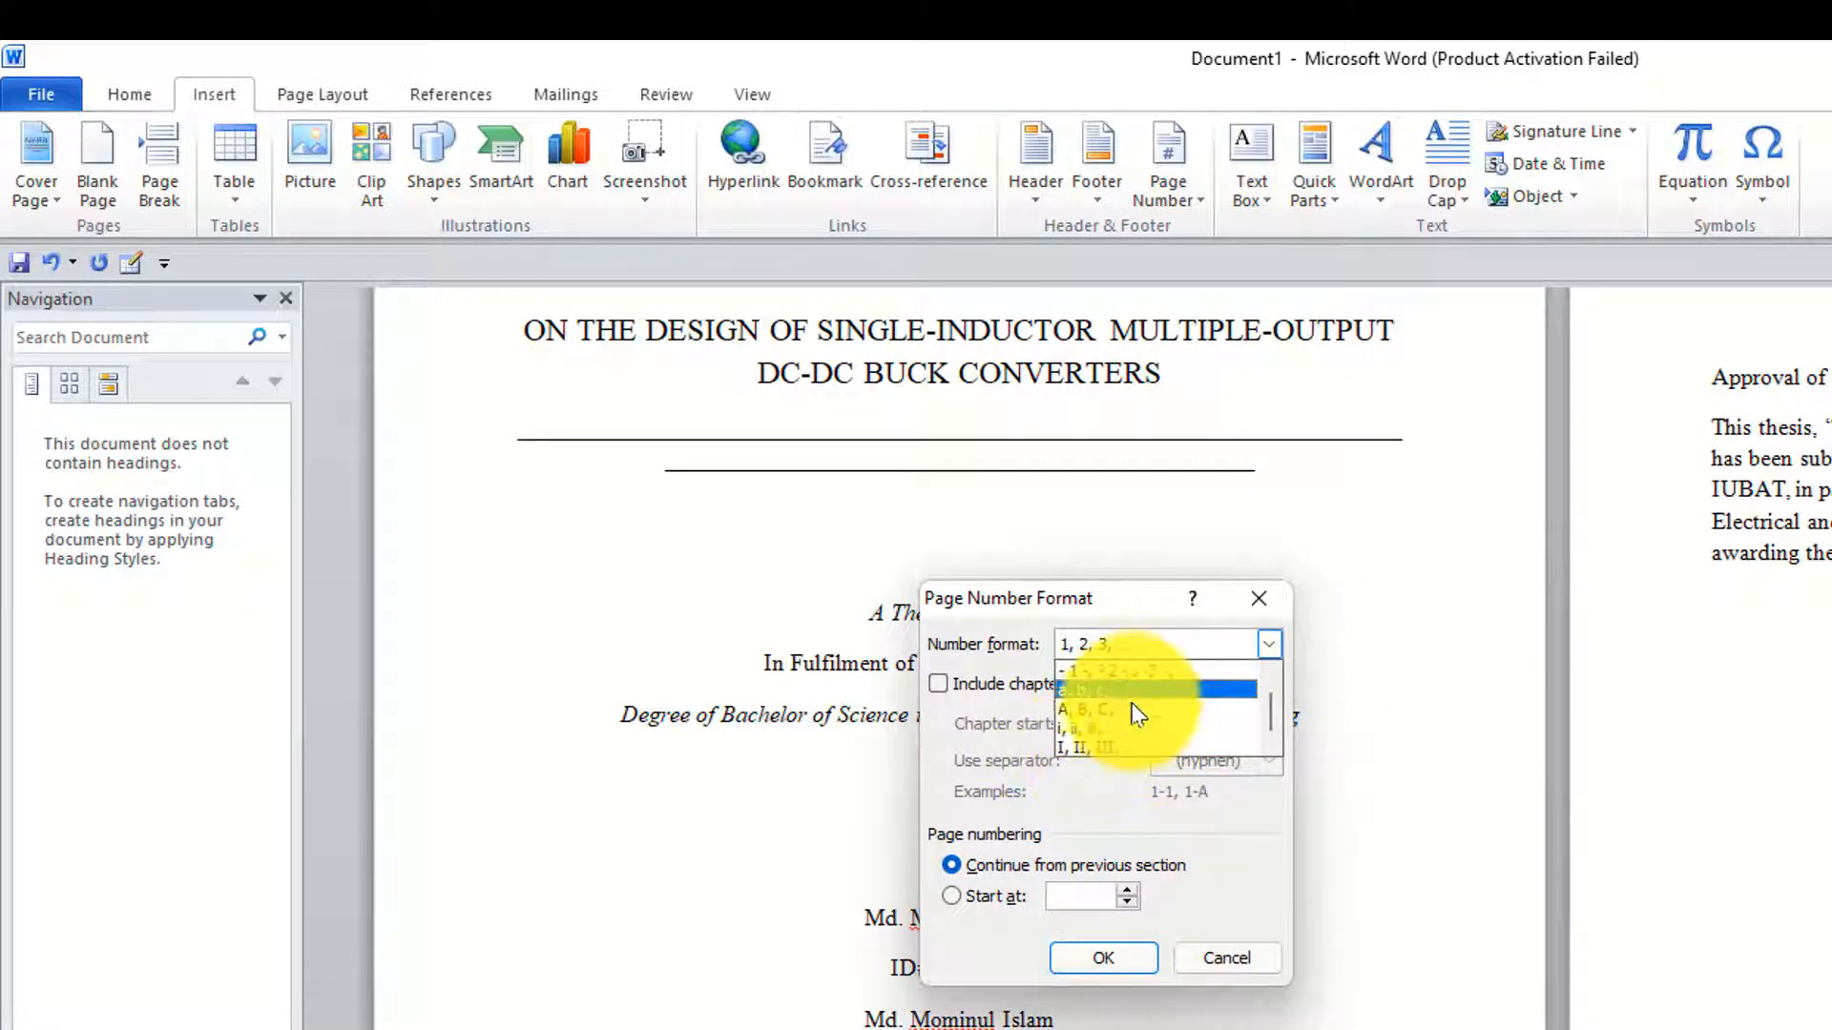
pyautogui.click(1084, 731)
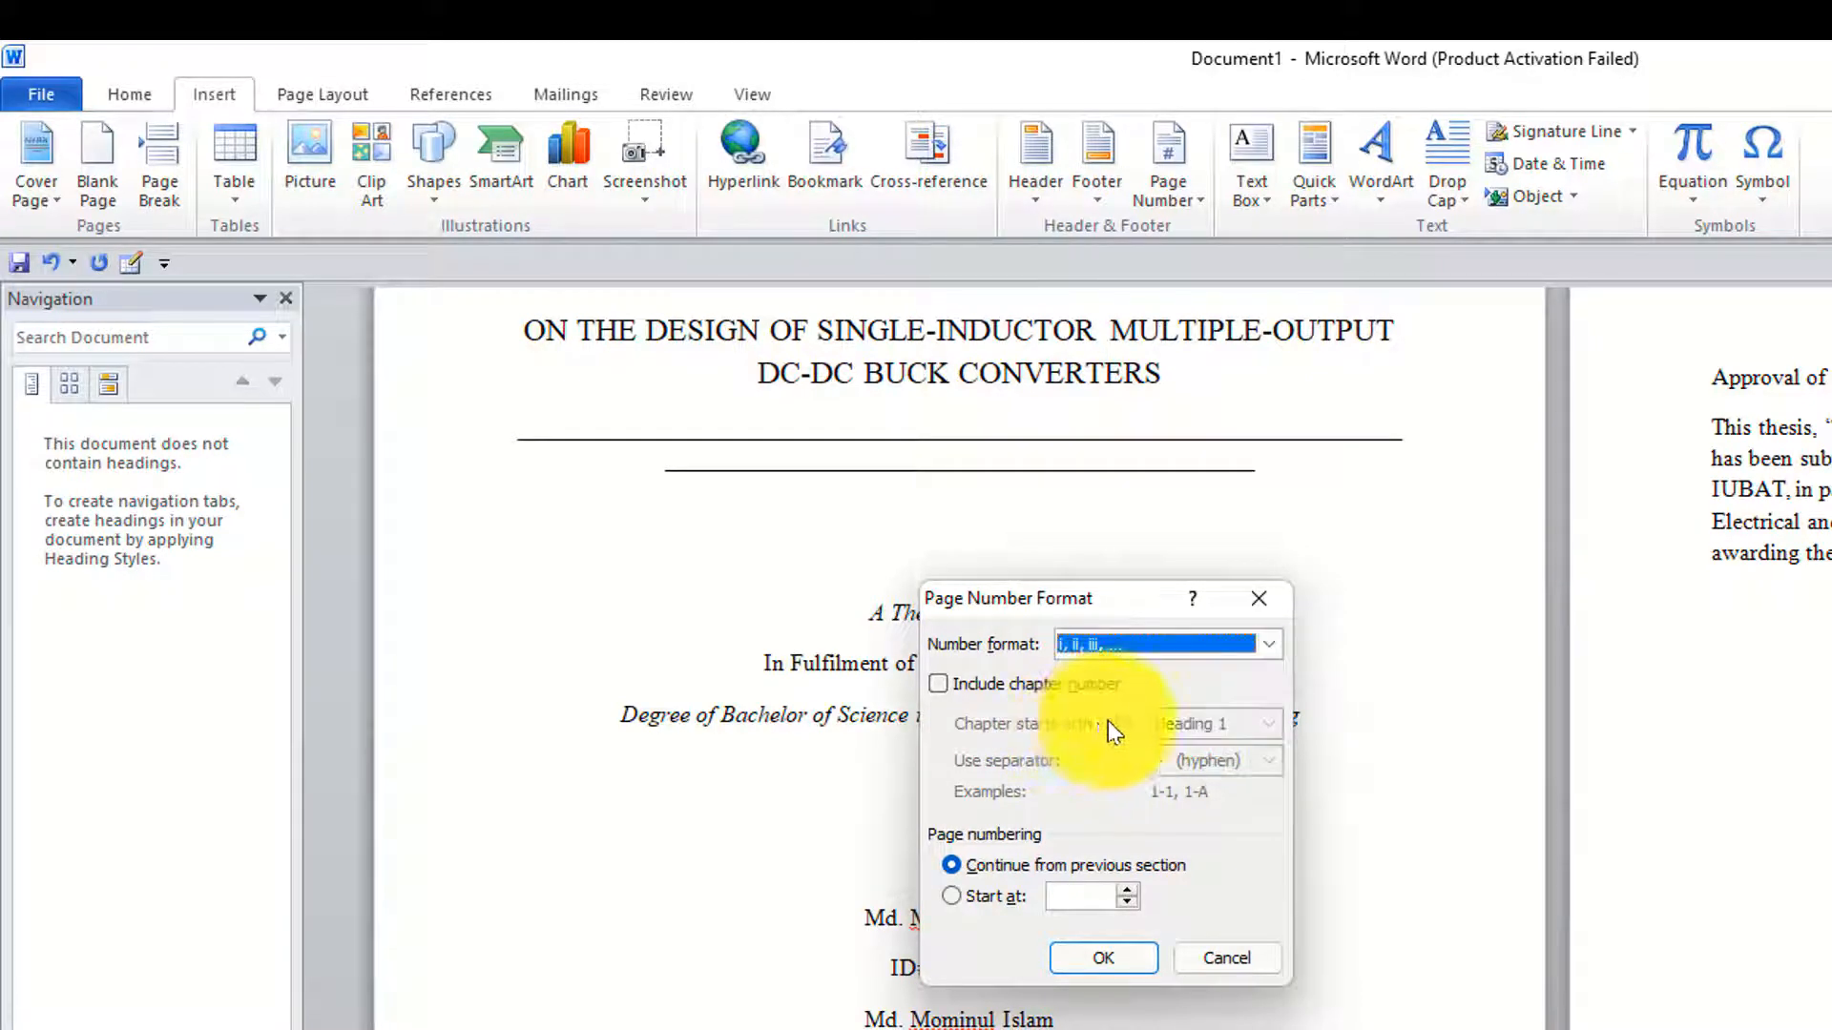
pyautogui.click(1131, 902)
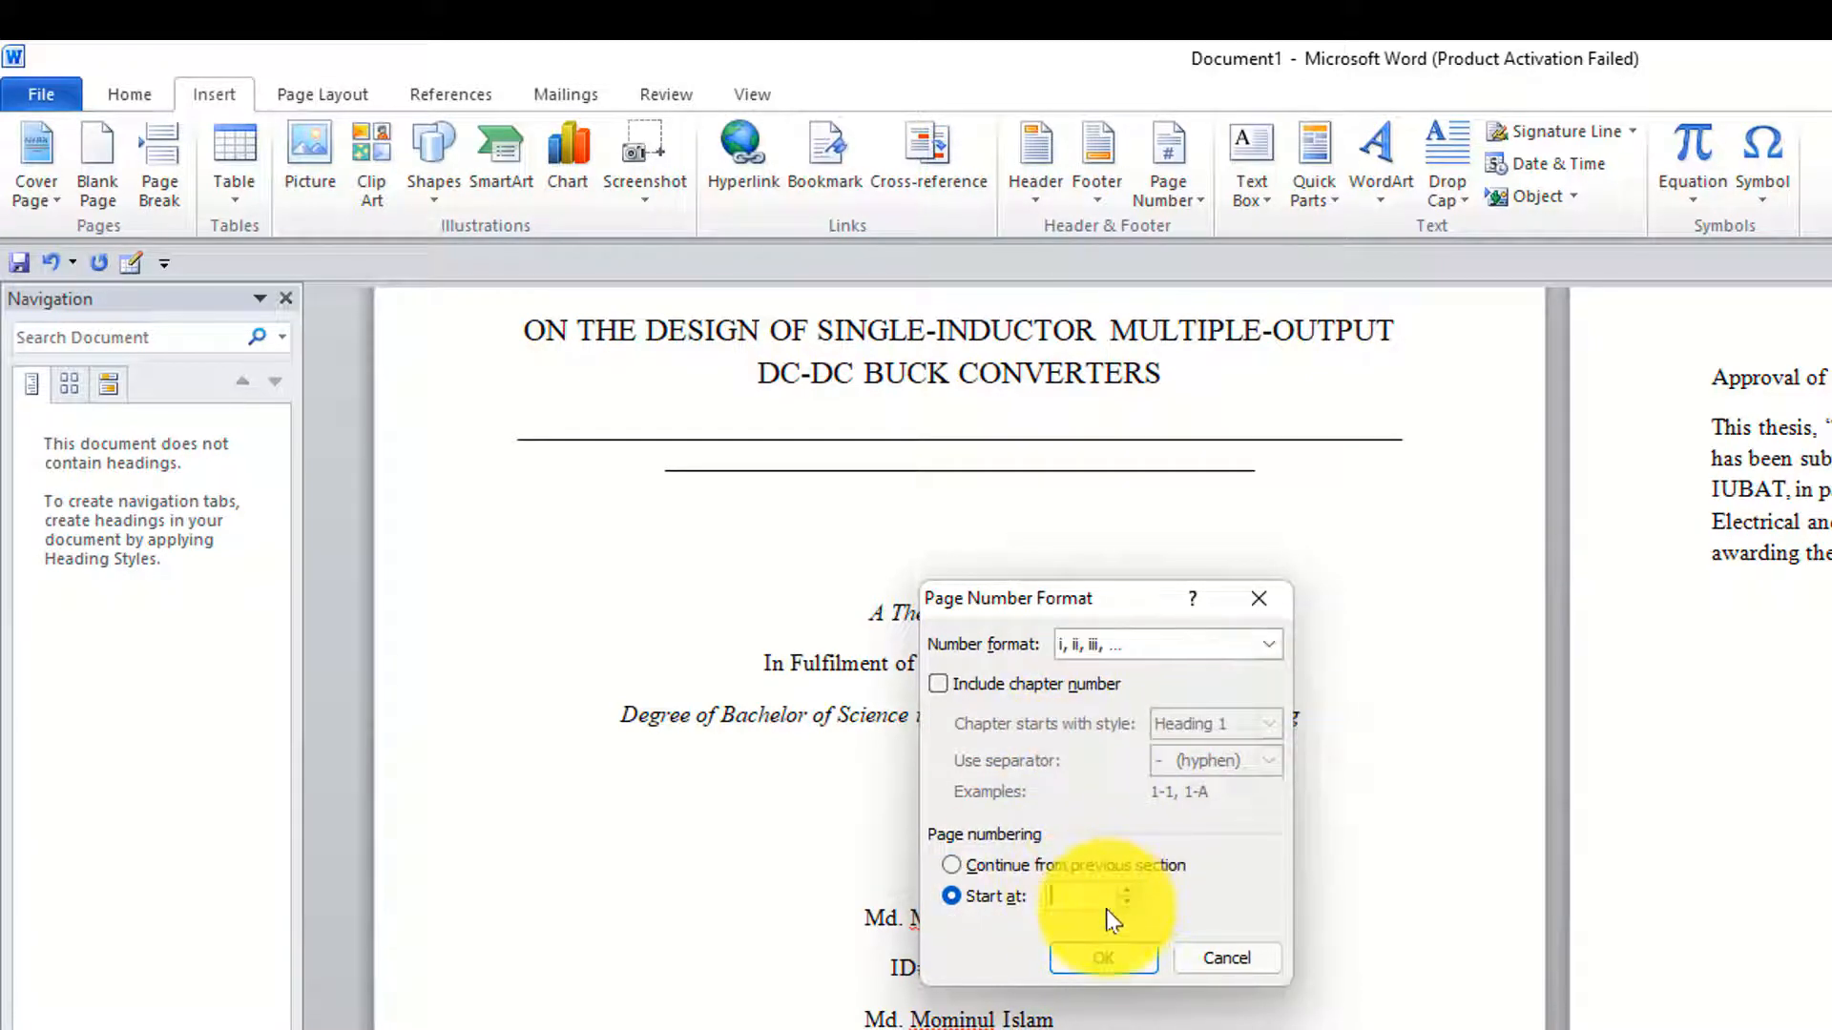
pyautogui.click(1102, 956)
# Insert page numbers centred at the bottom of the pages using the Plain Number 2 style.
pyautogui.scroll(-3, 1119, 961)
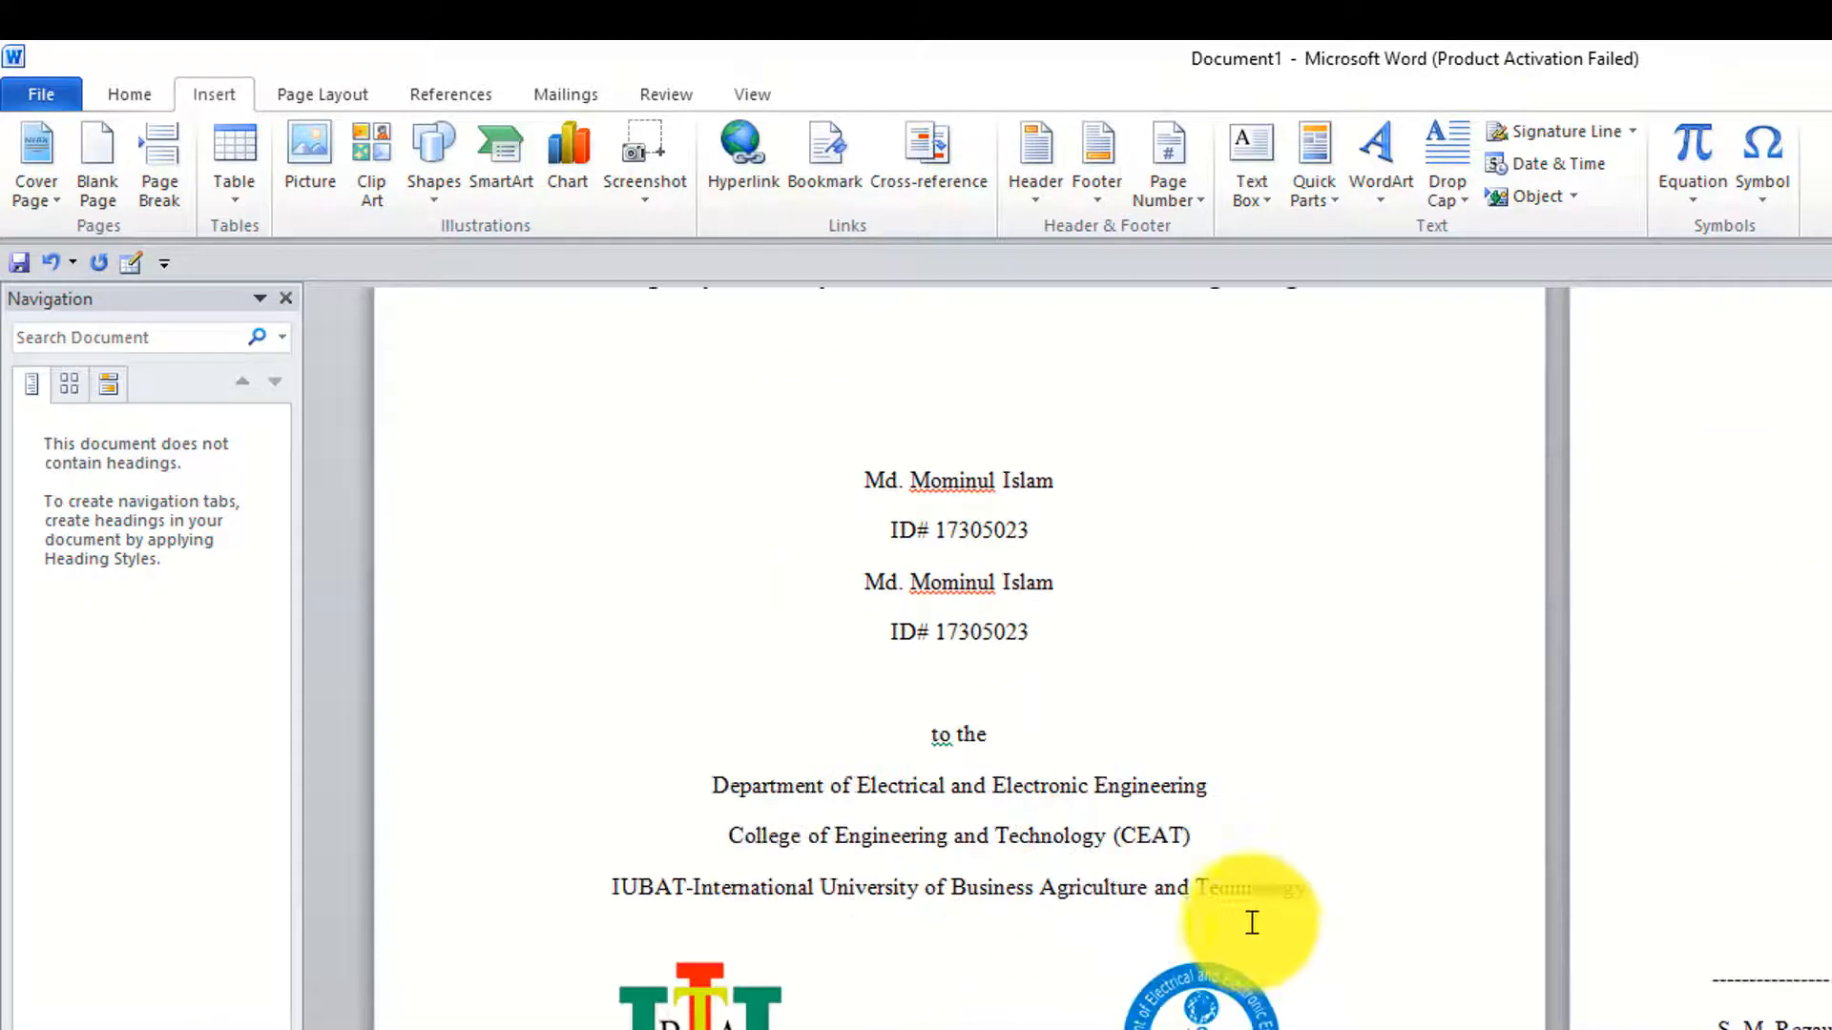
pyautogui.scroll(-2, 1041, 993)
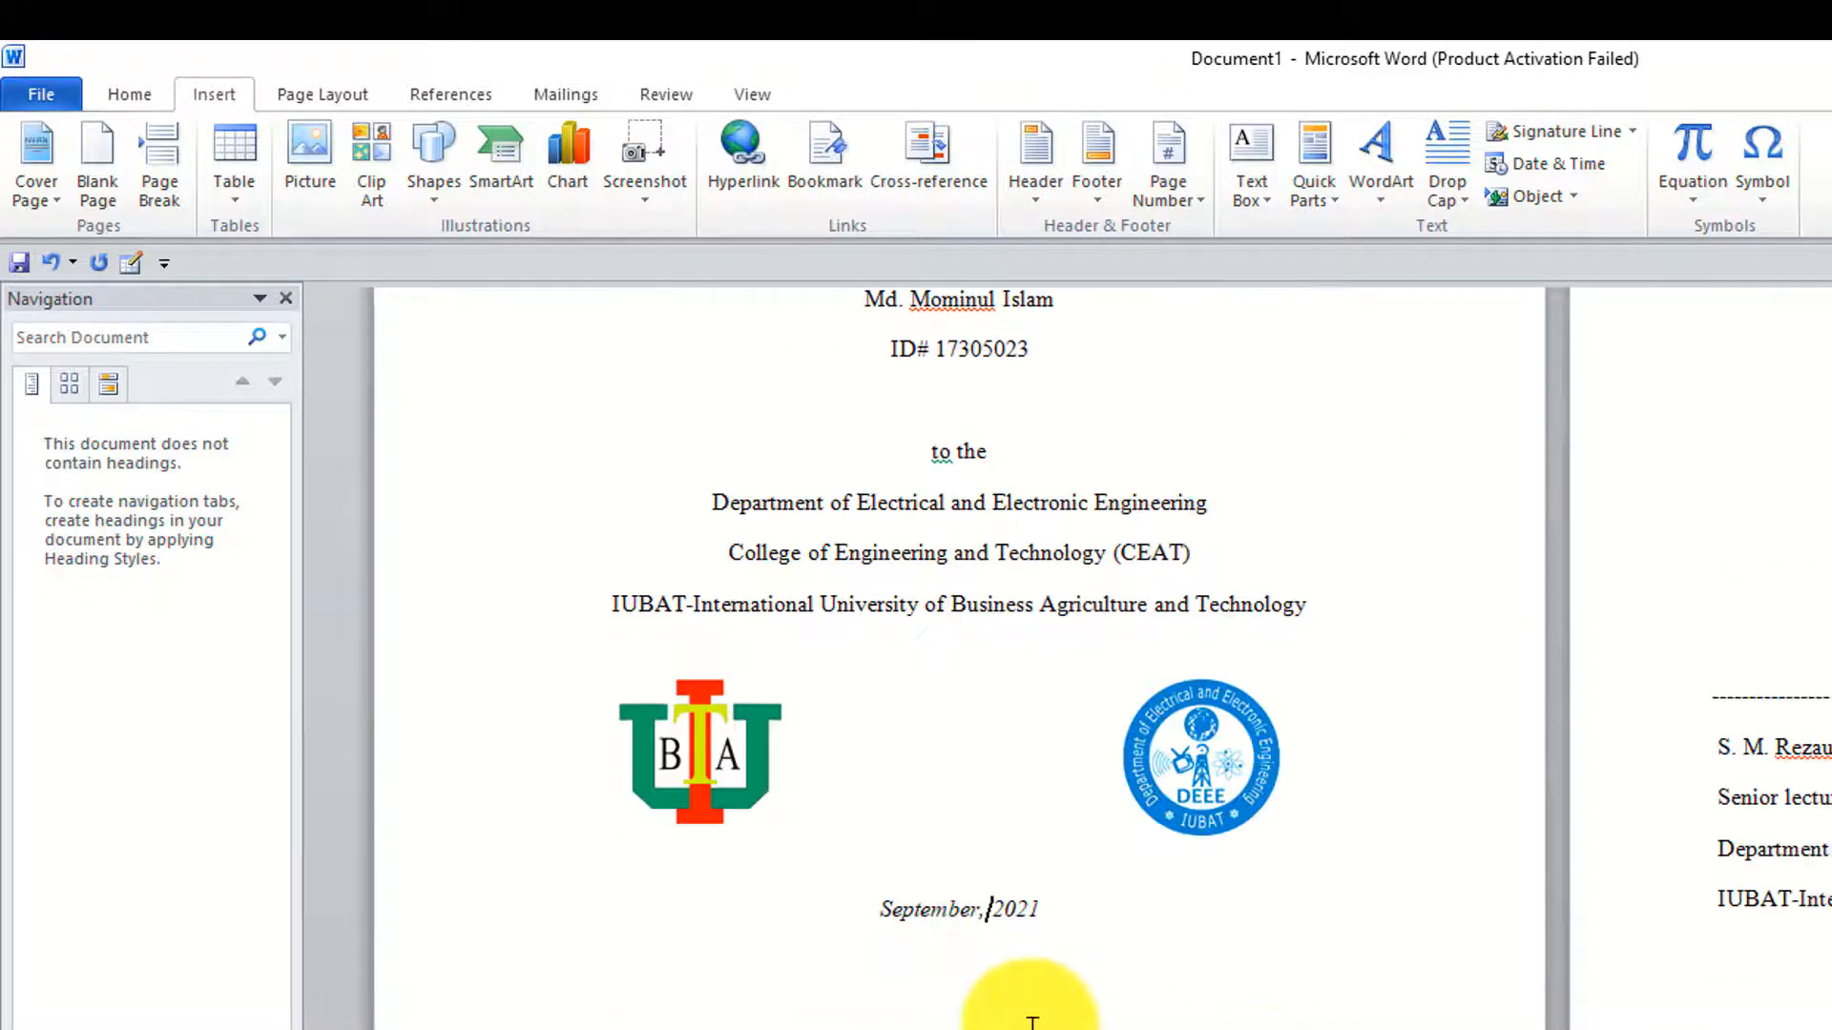
pyautogui.scroll(5, 1041, 993)
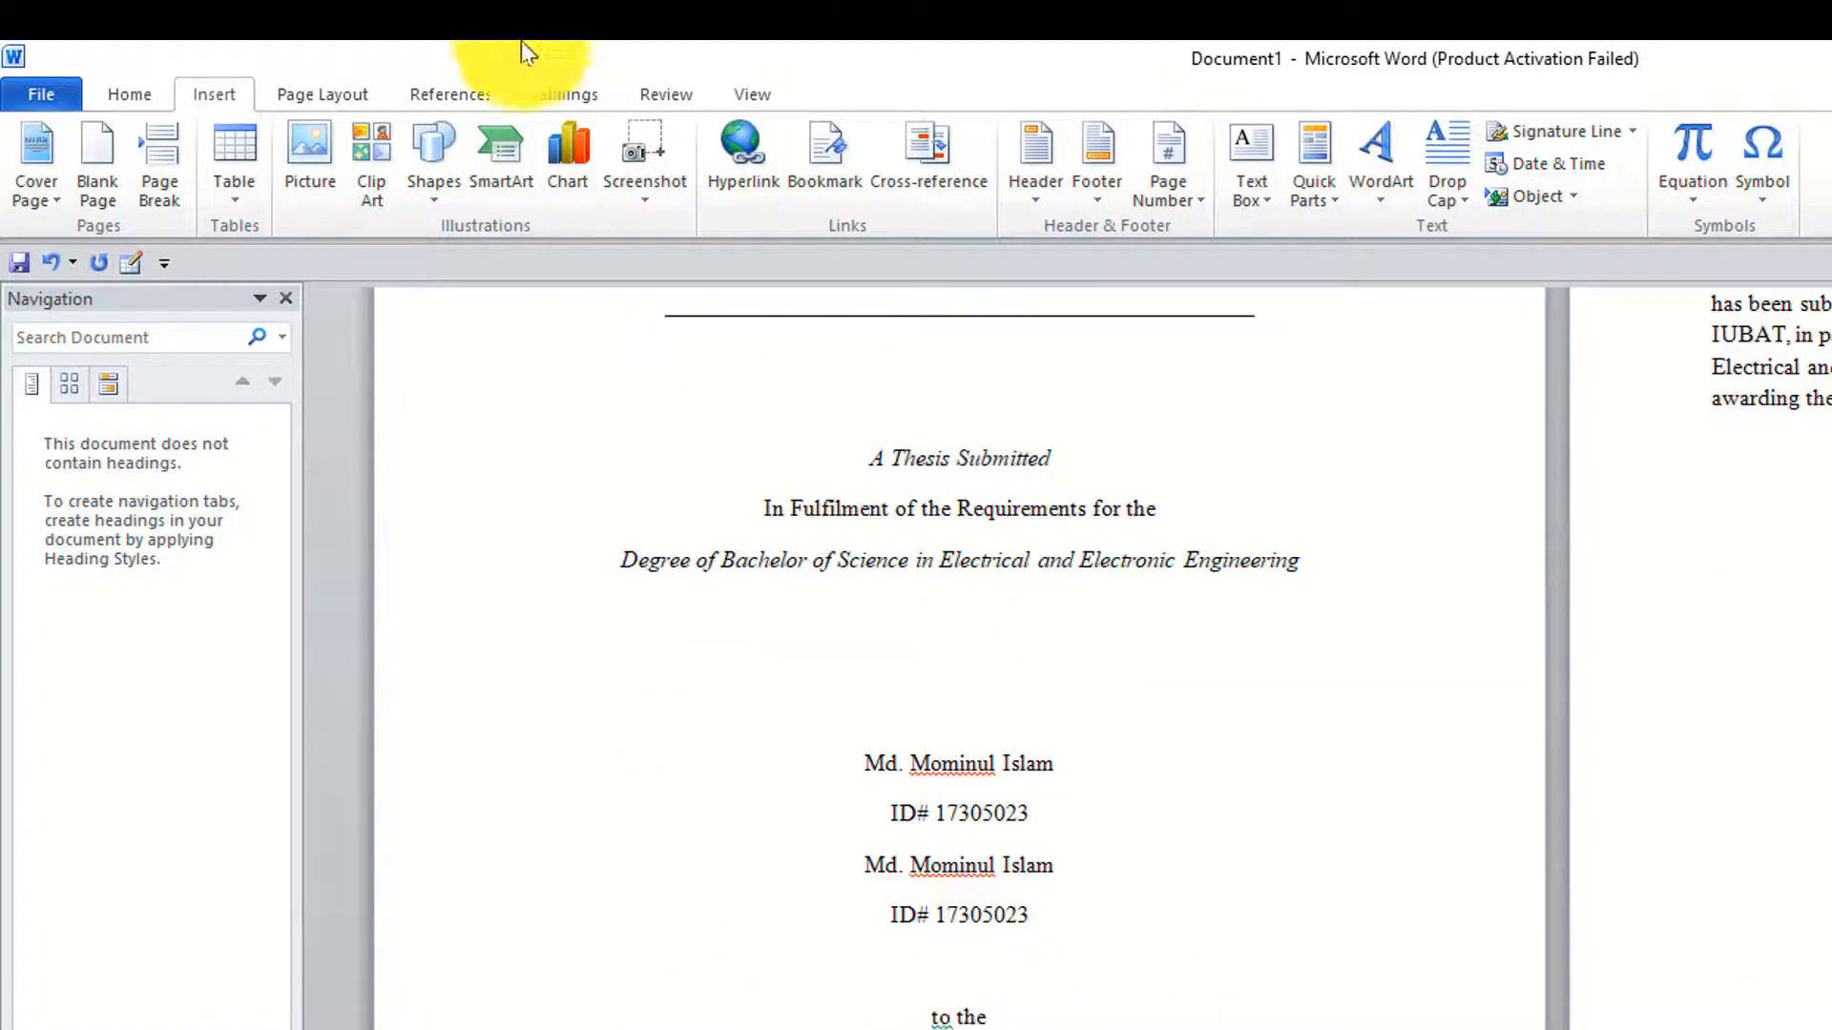
pyautogui.click(1197, 189)
pyautogui.moveTo(1185, 277)
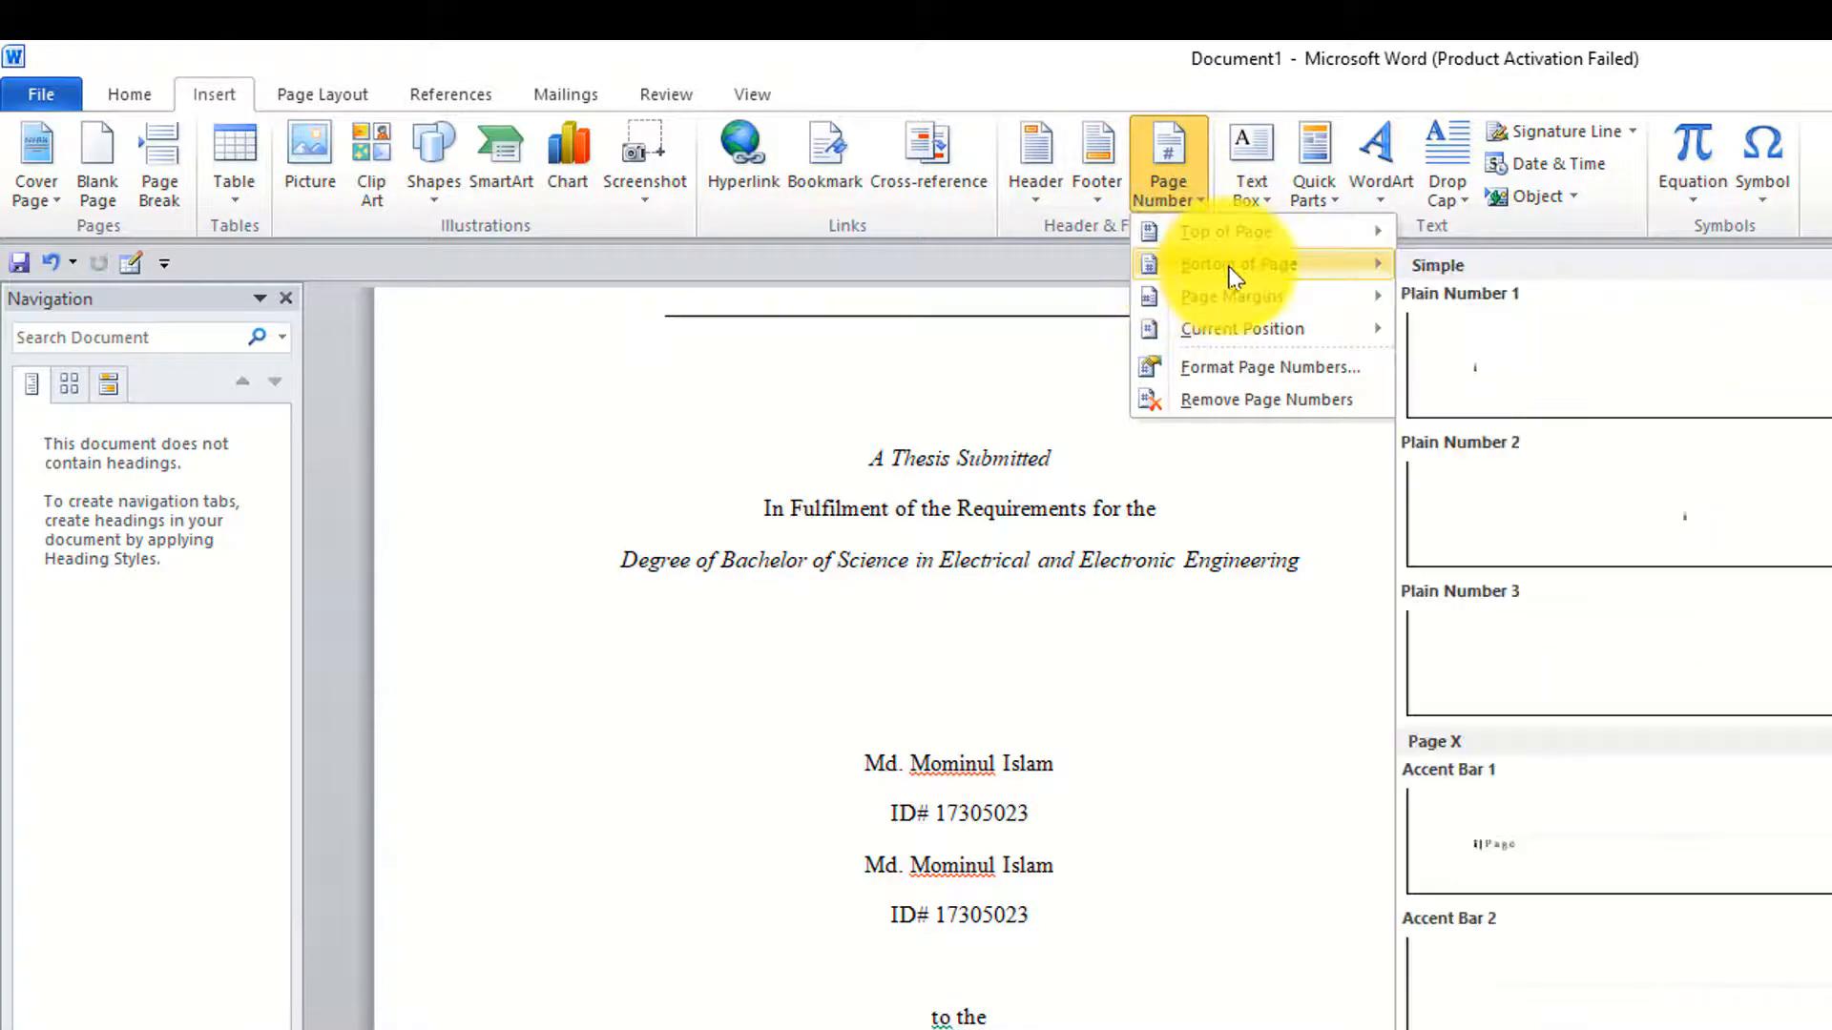
pyautogui.click(1475, 485)
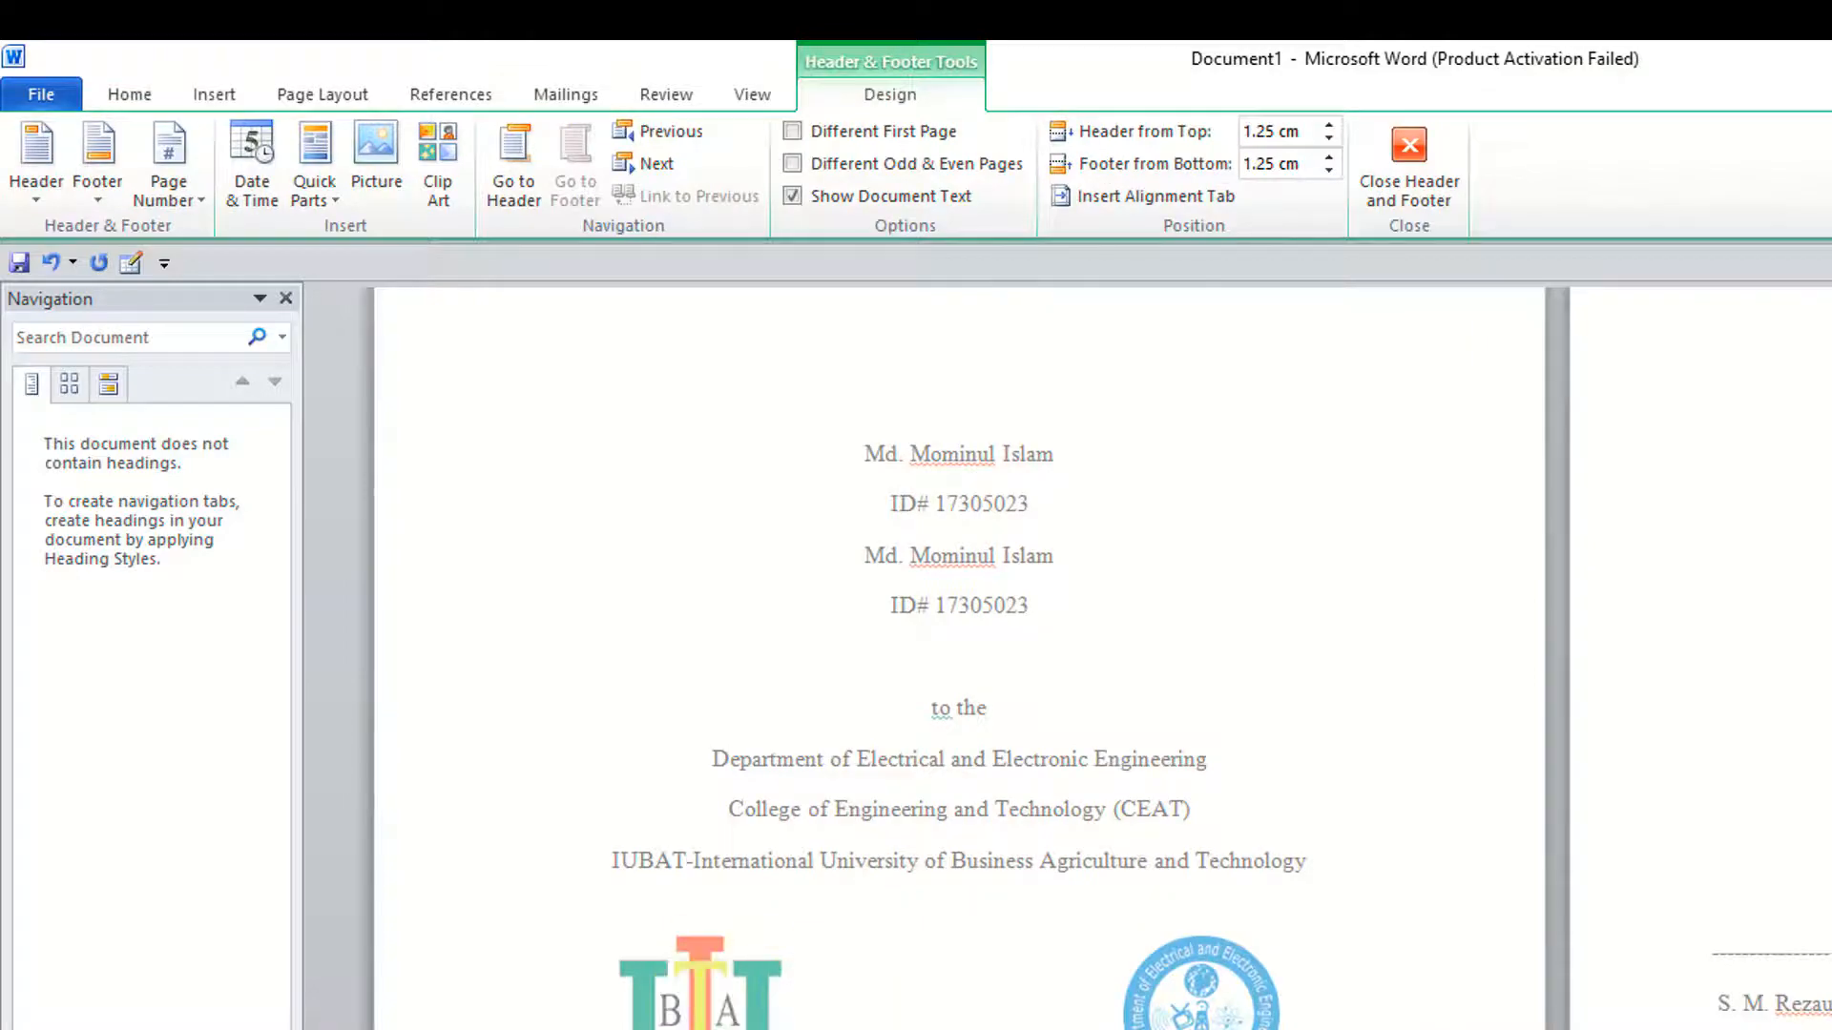
# Give the first page a different footer so the title page carries no page number, and return to the document body.
pyautogui.scroll(-15, 959, 659)
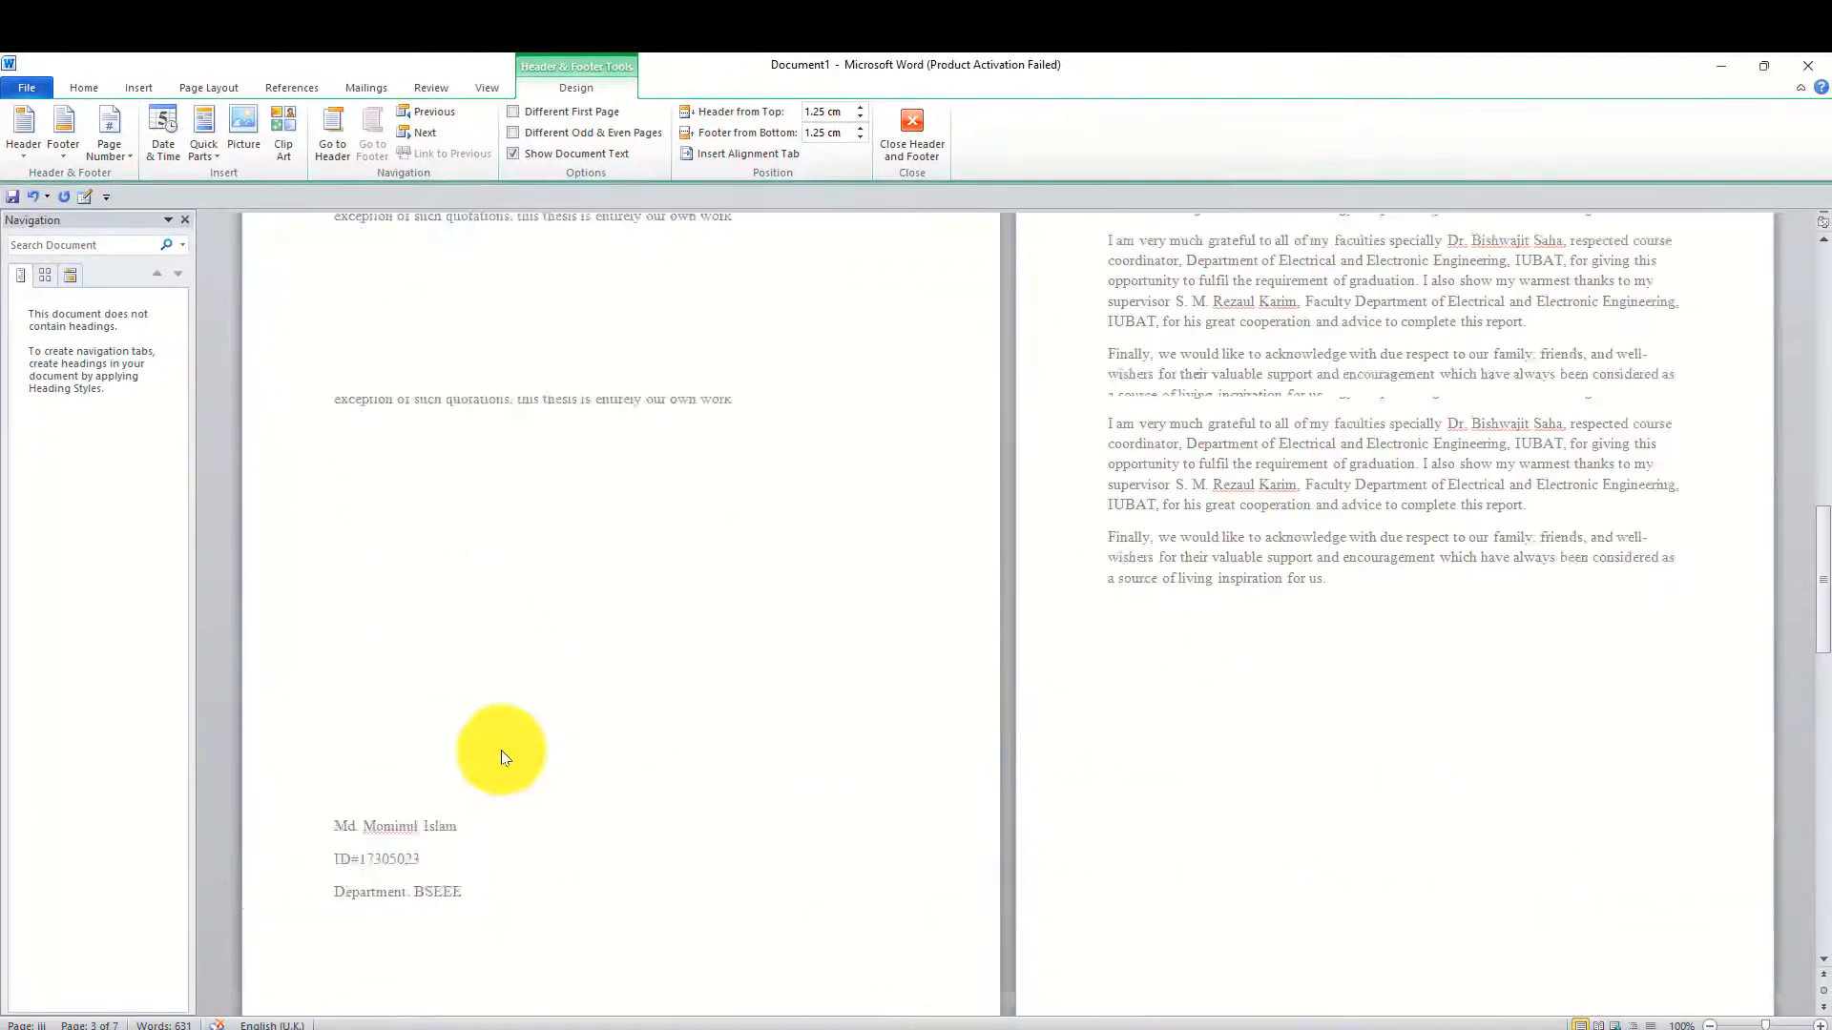
pyautogui.scroll(15, 613, 769)
pyautogui.scroll(-5, 622, 830)
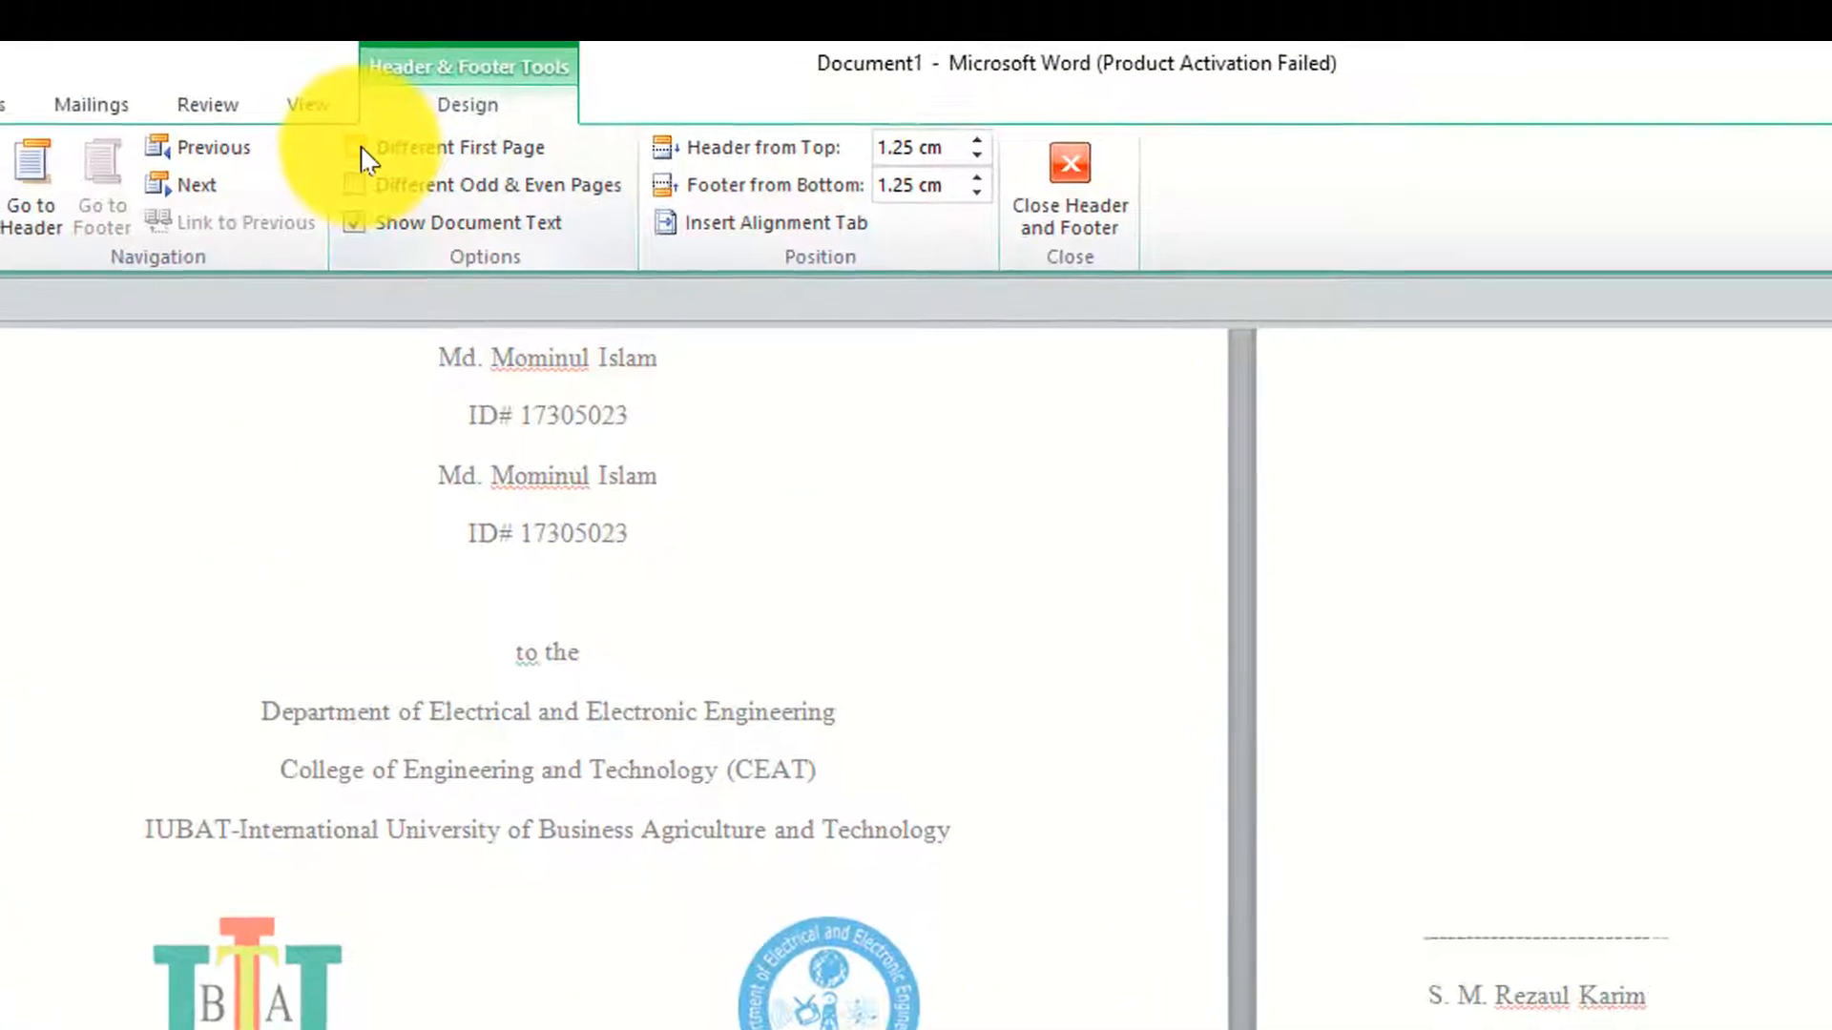
pyautogui.click(366, 157)
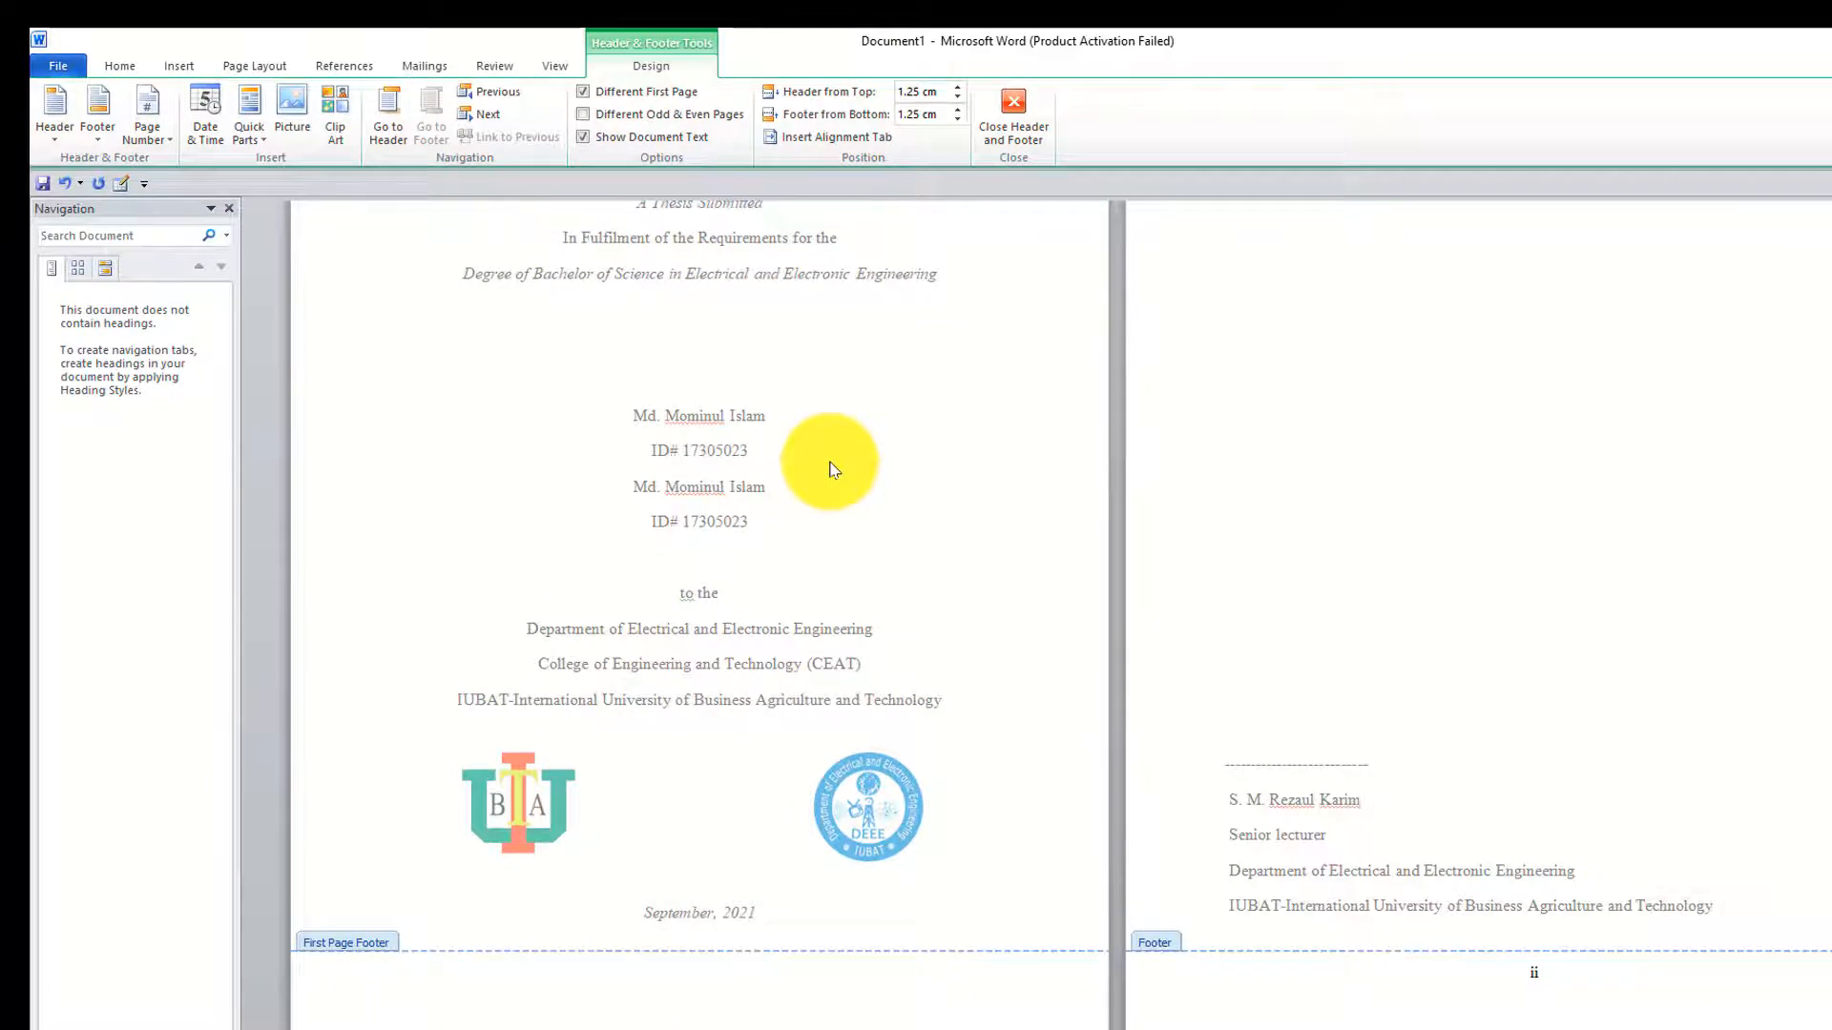
pyautogui.doubleClick(830, 468)
pyautogui.scroll(-3, 830, 523)
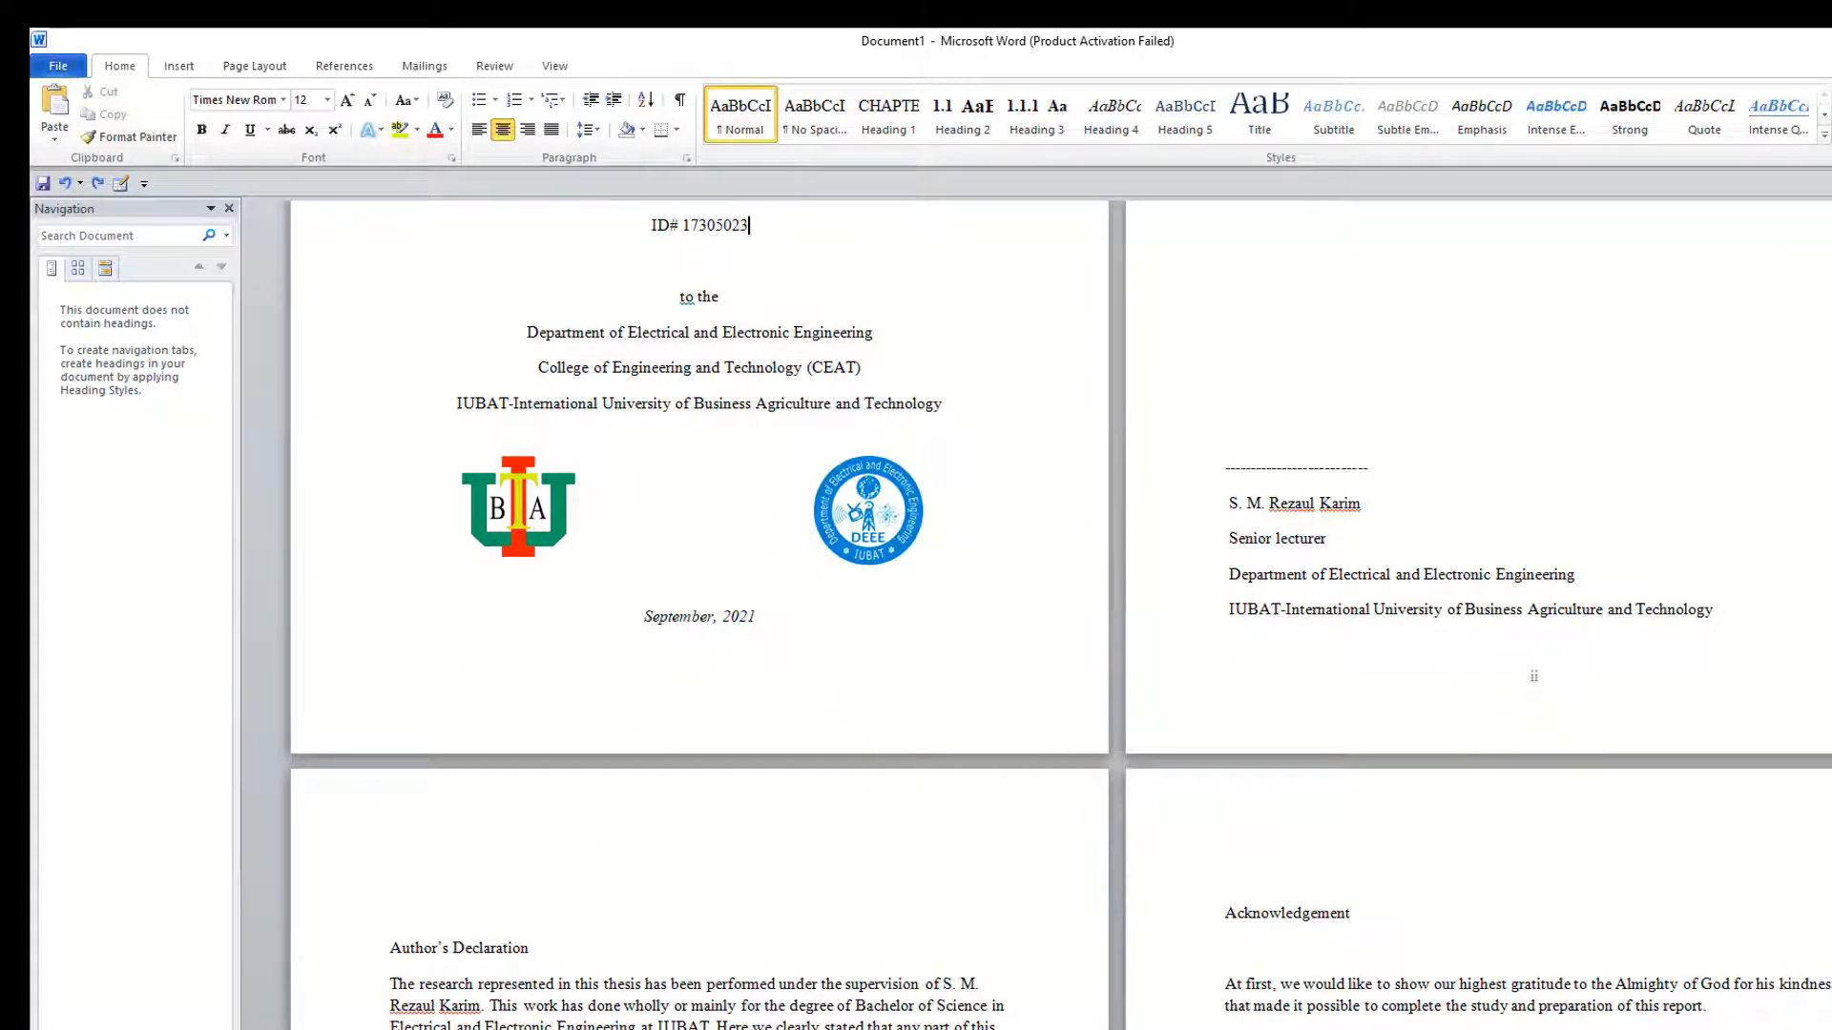
pyautogui.scroll(1, 1116, 610)
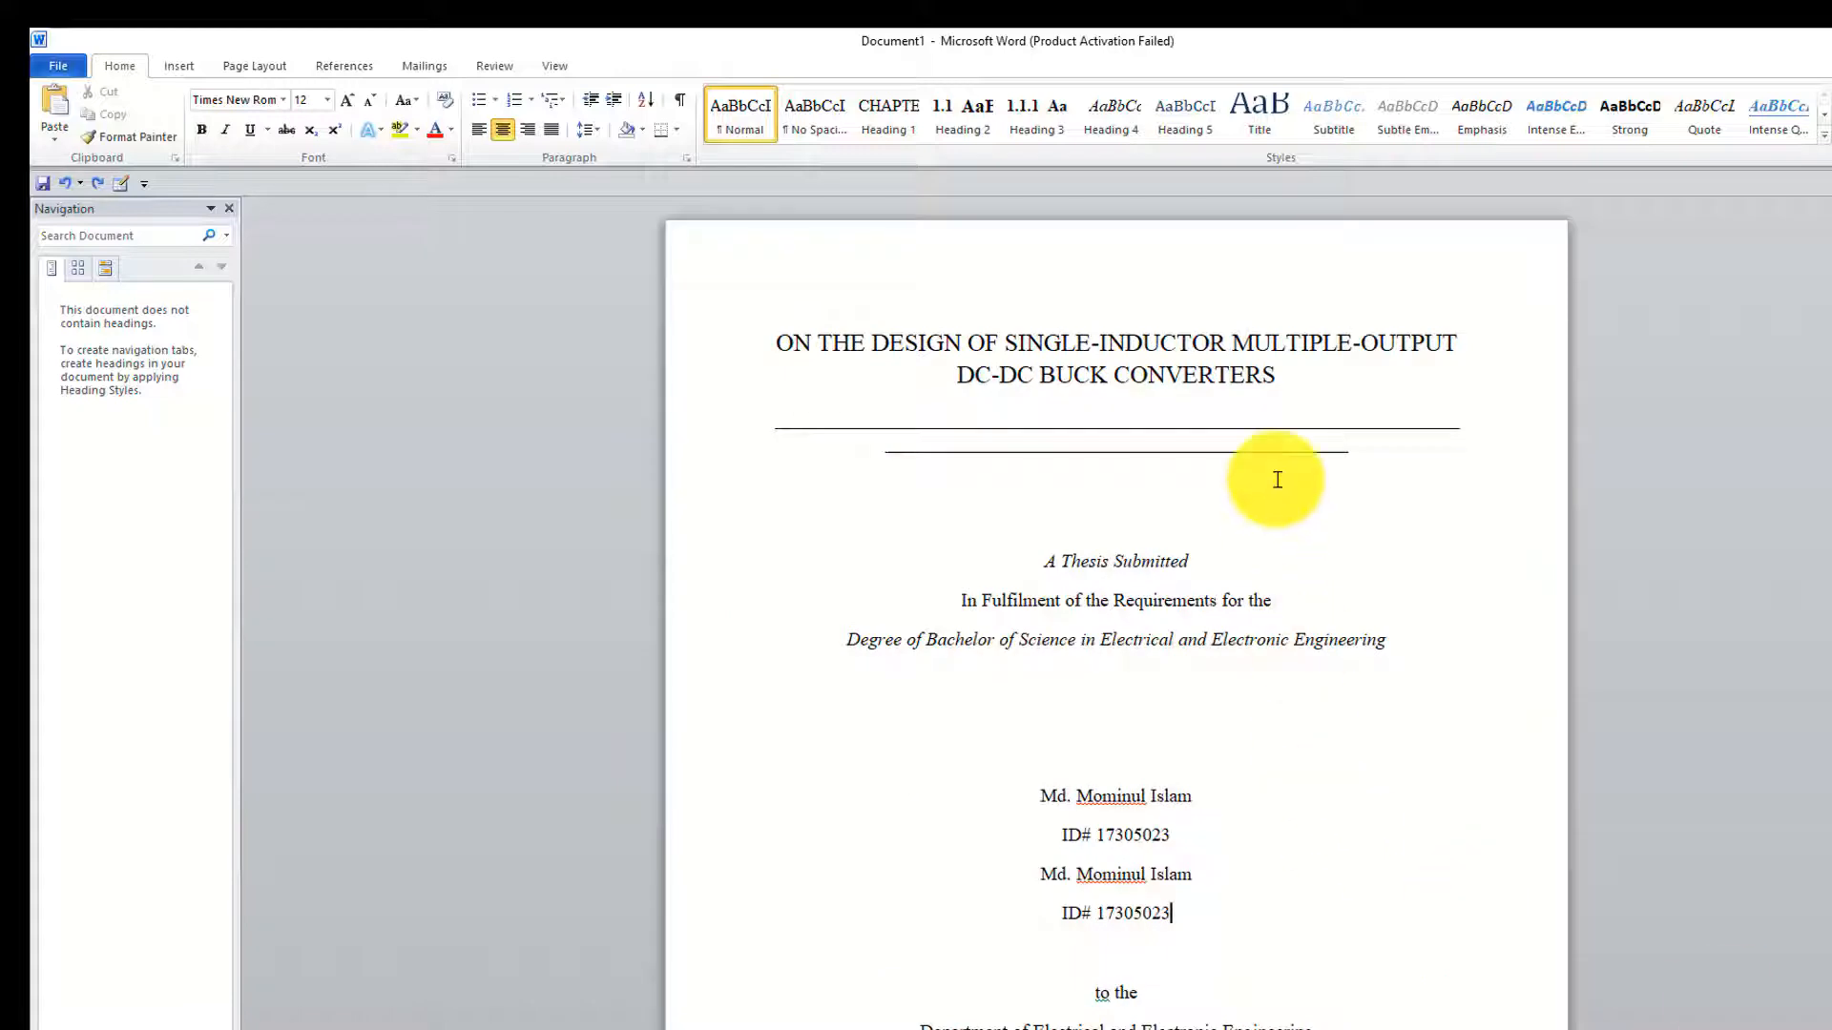
# Start a new multilevel list definition from the supervisor approval page and replace level 1's number text with CHAPTER.
pyautogui.scroll(-2, 1222, 471)
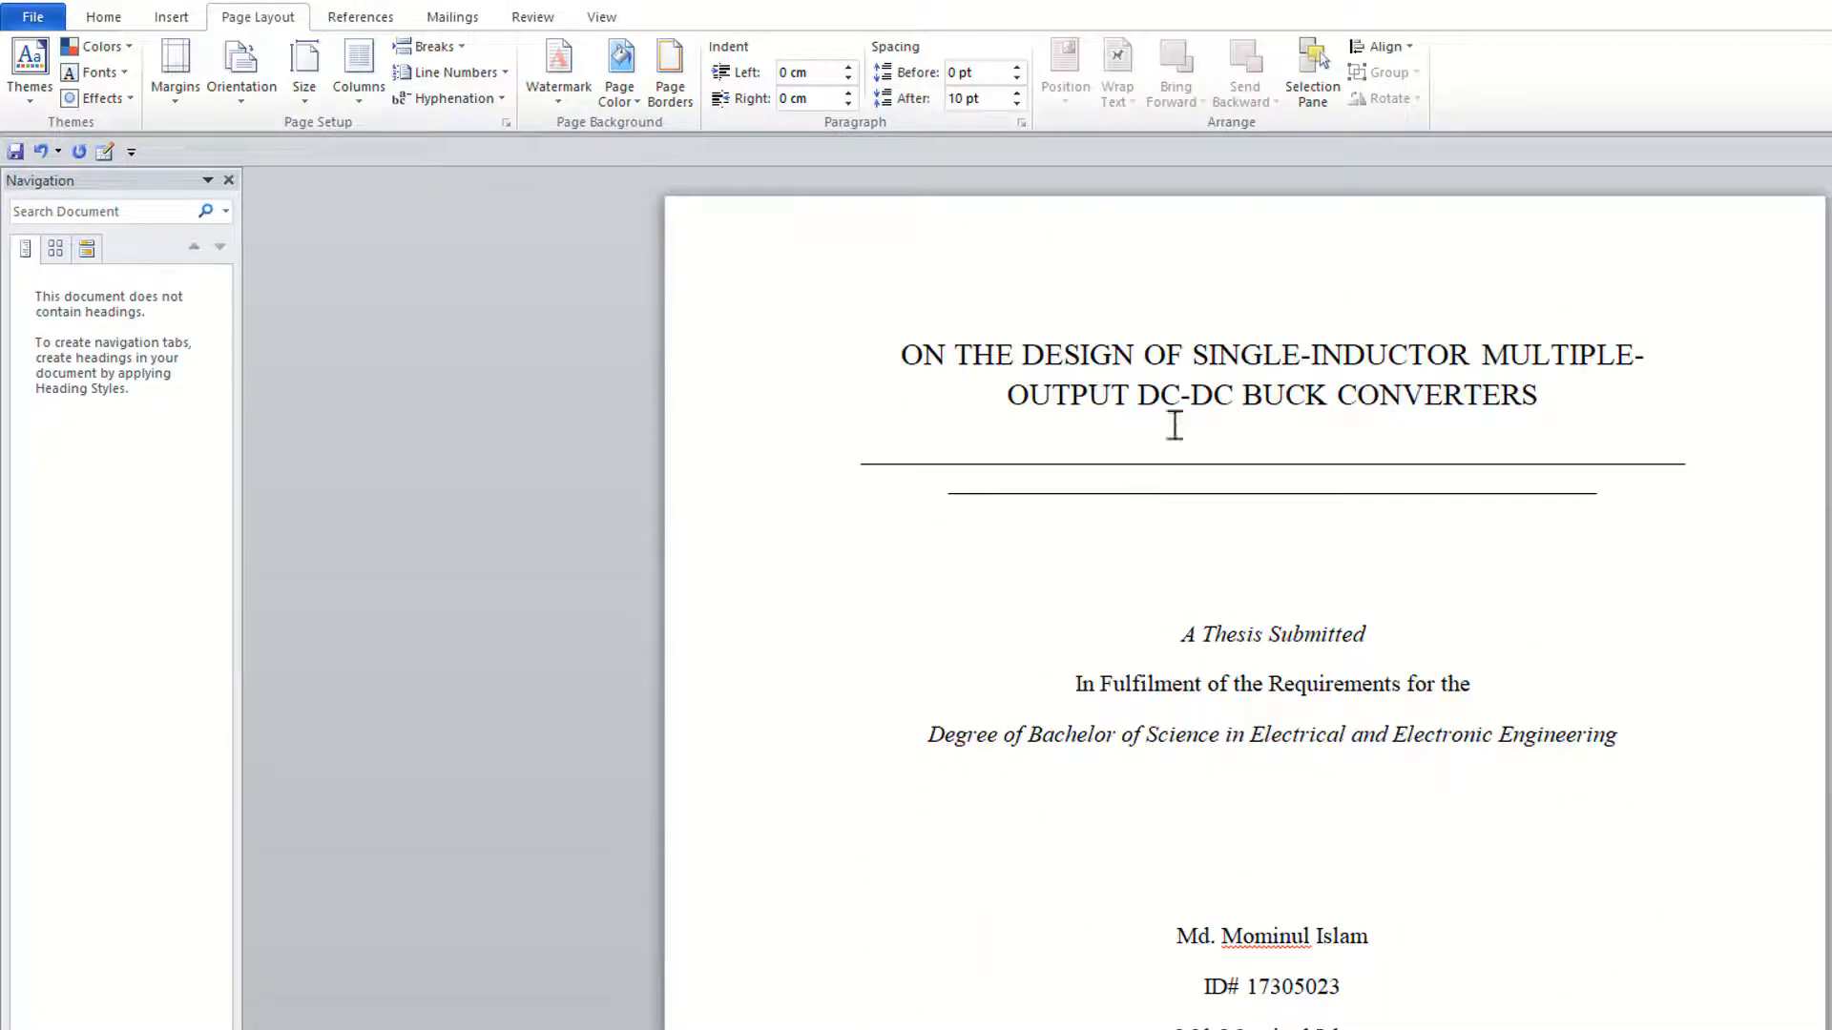
pyautogui.scroll(-12, 1073, 407)
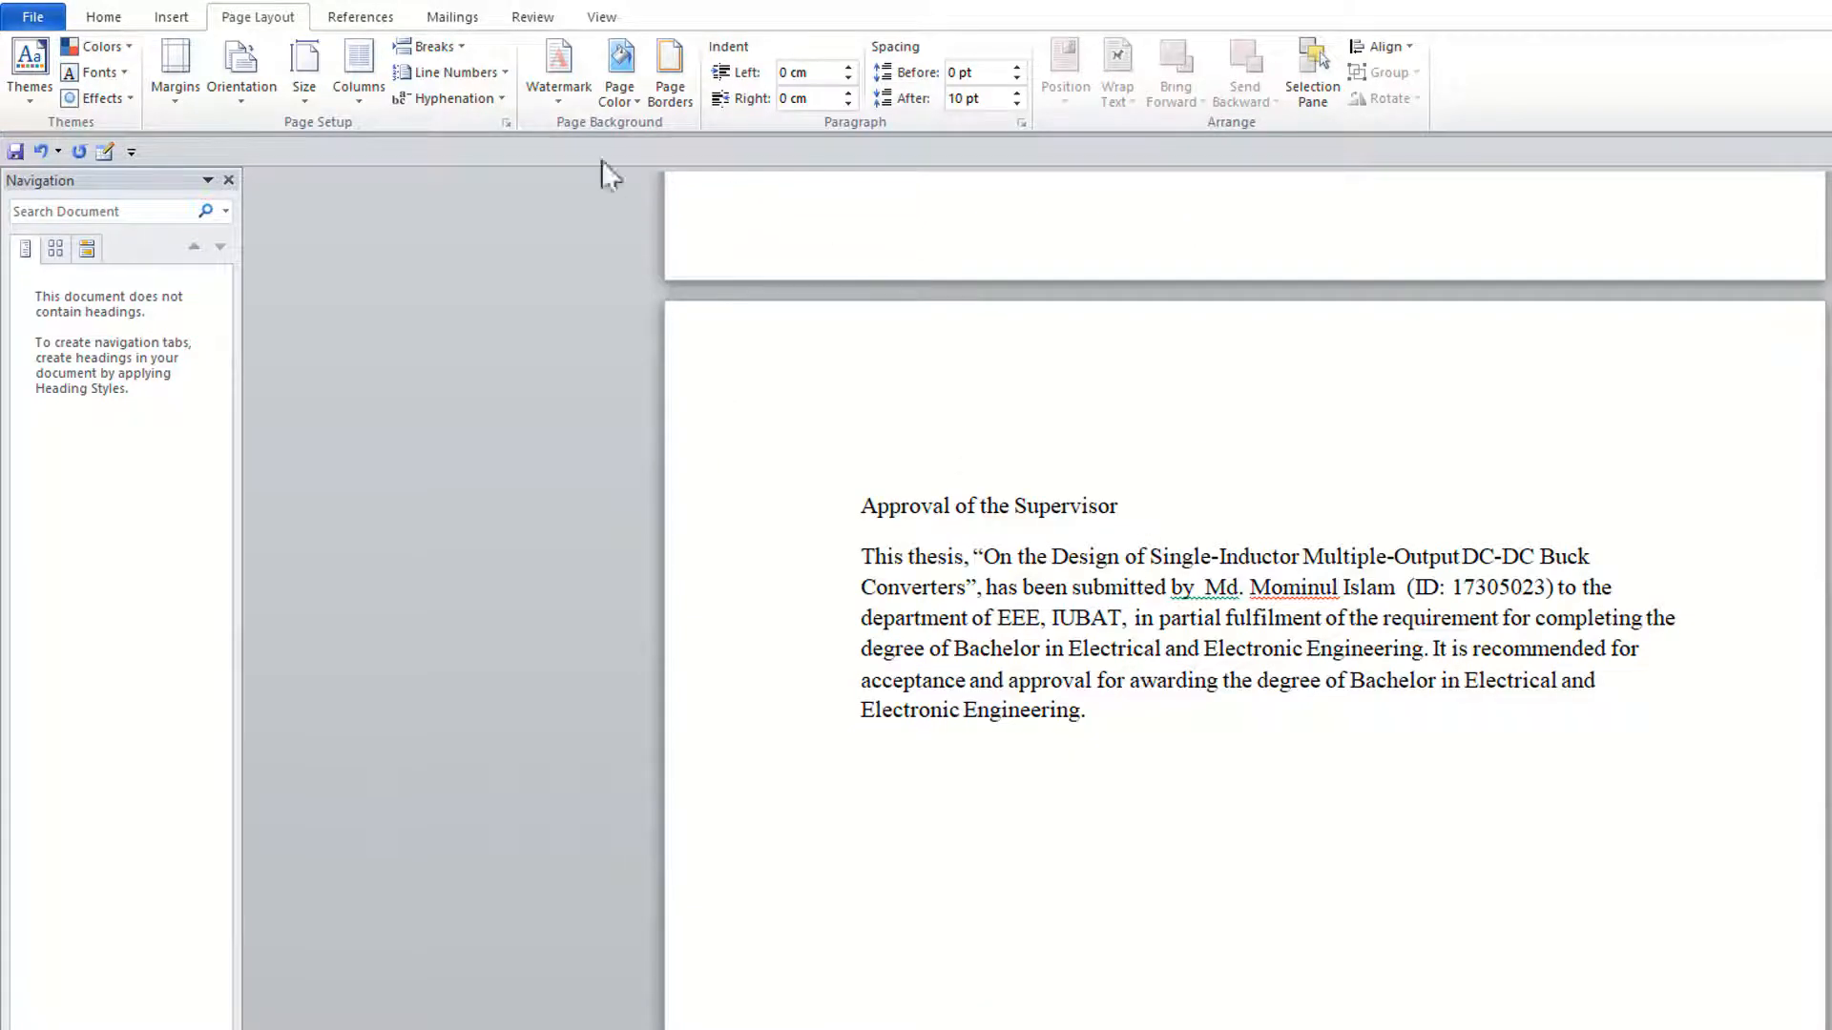
pyautogui.click(83, 28)
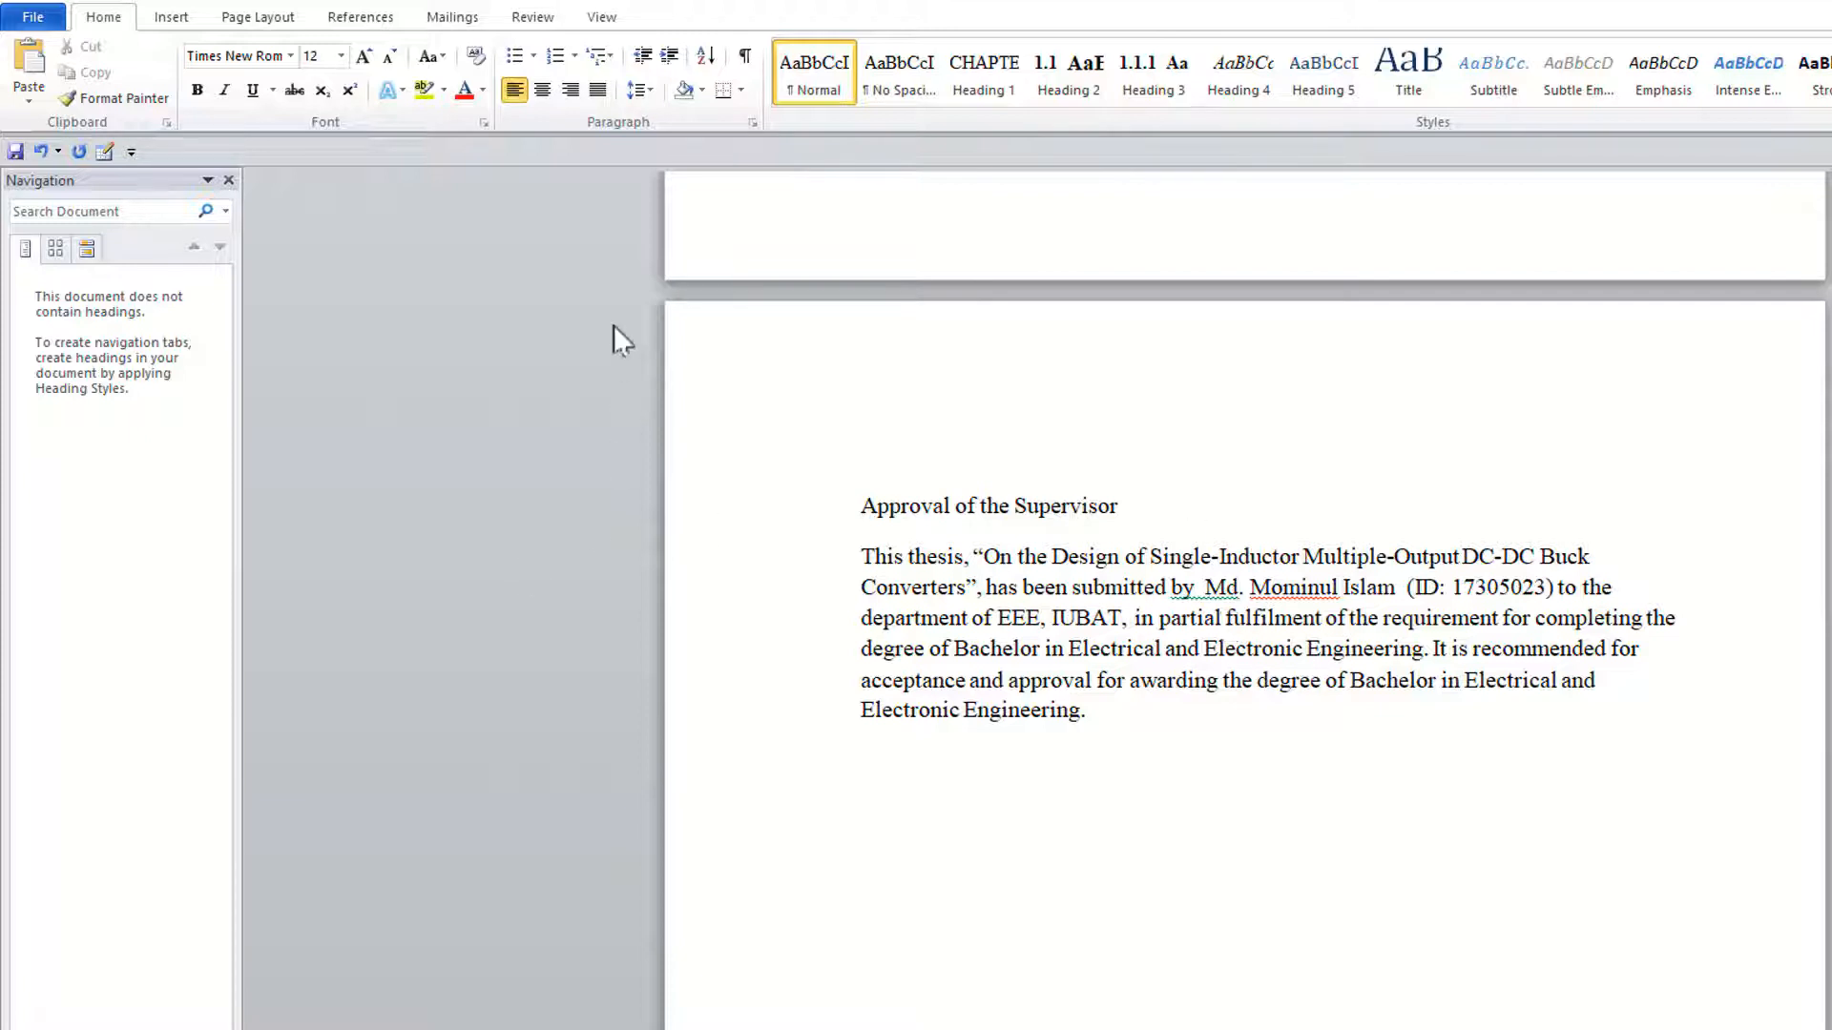
pyautogui.click(608, 58)
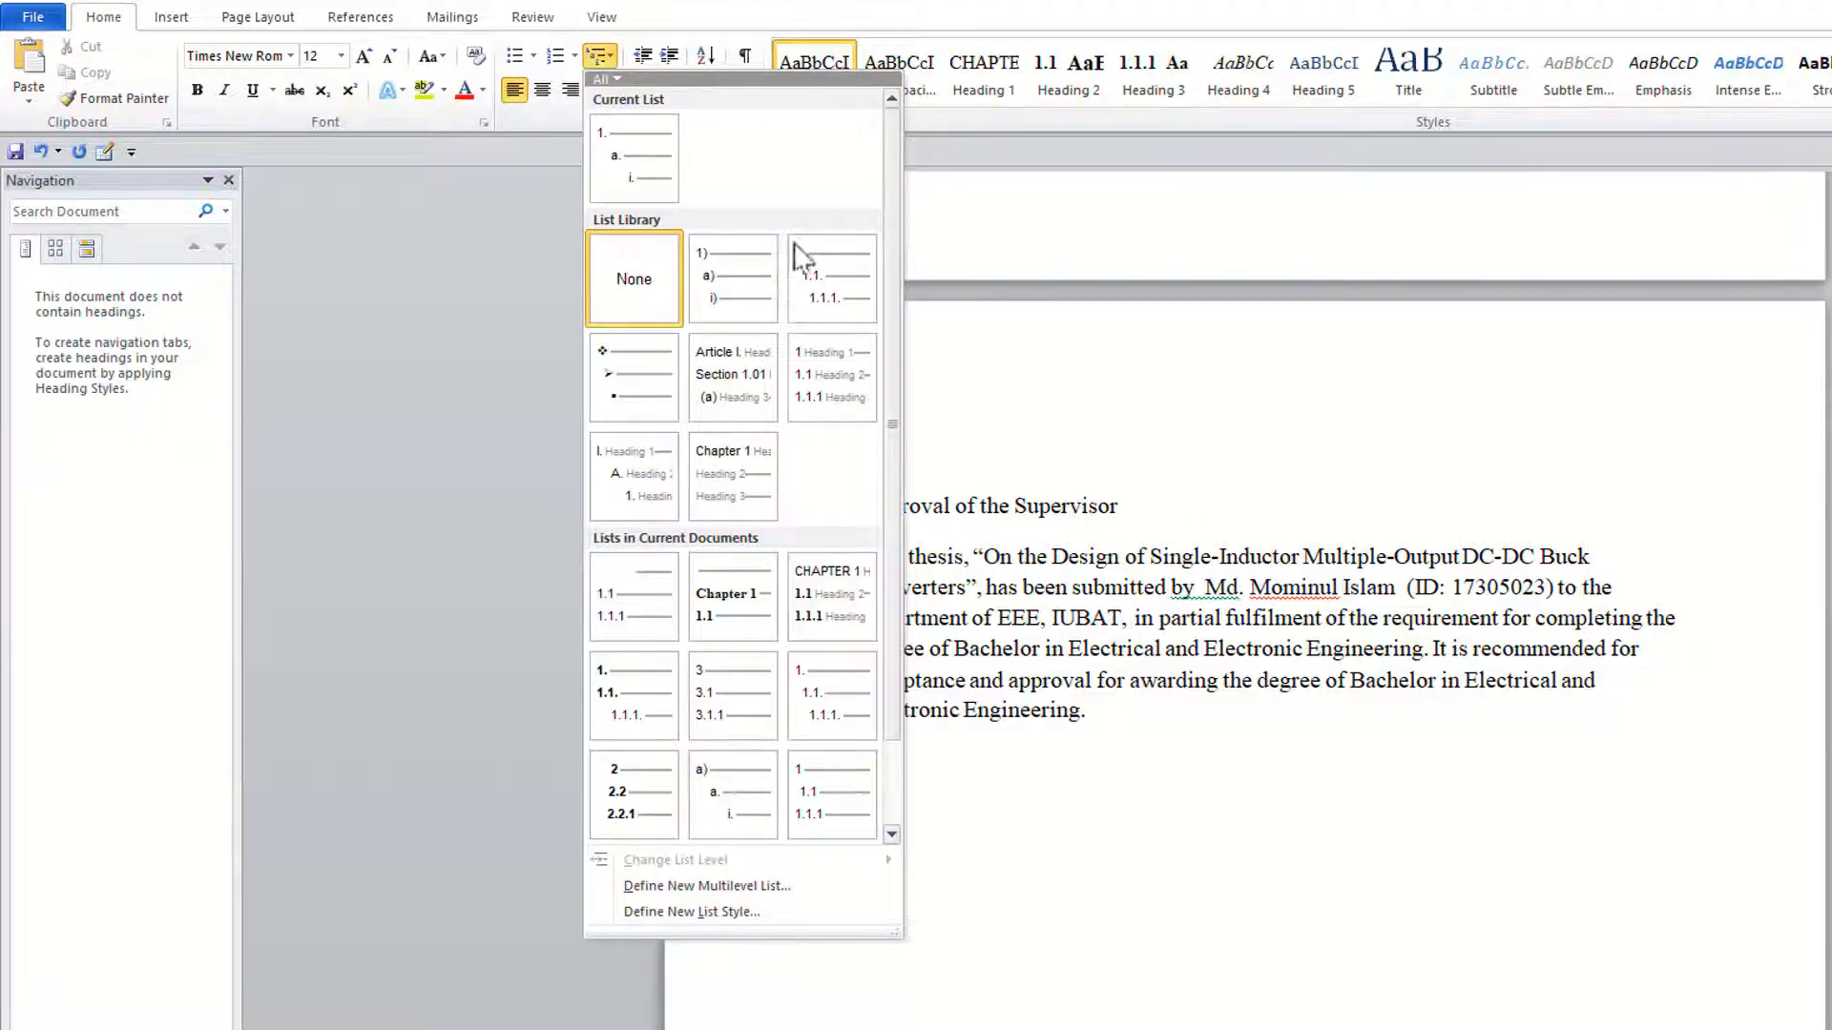
pyautogui.click(715, 886)
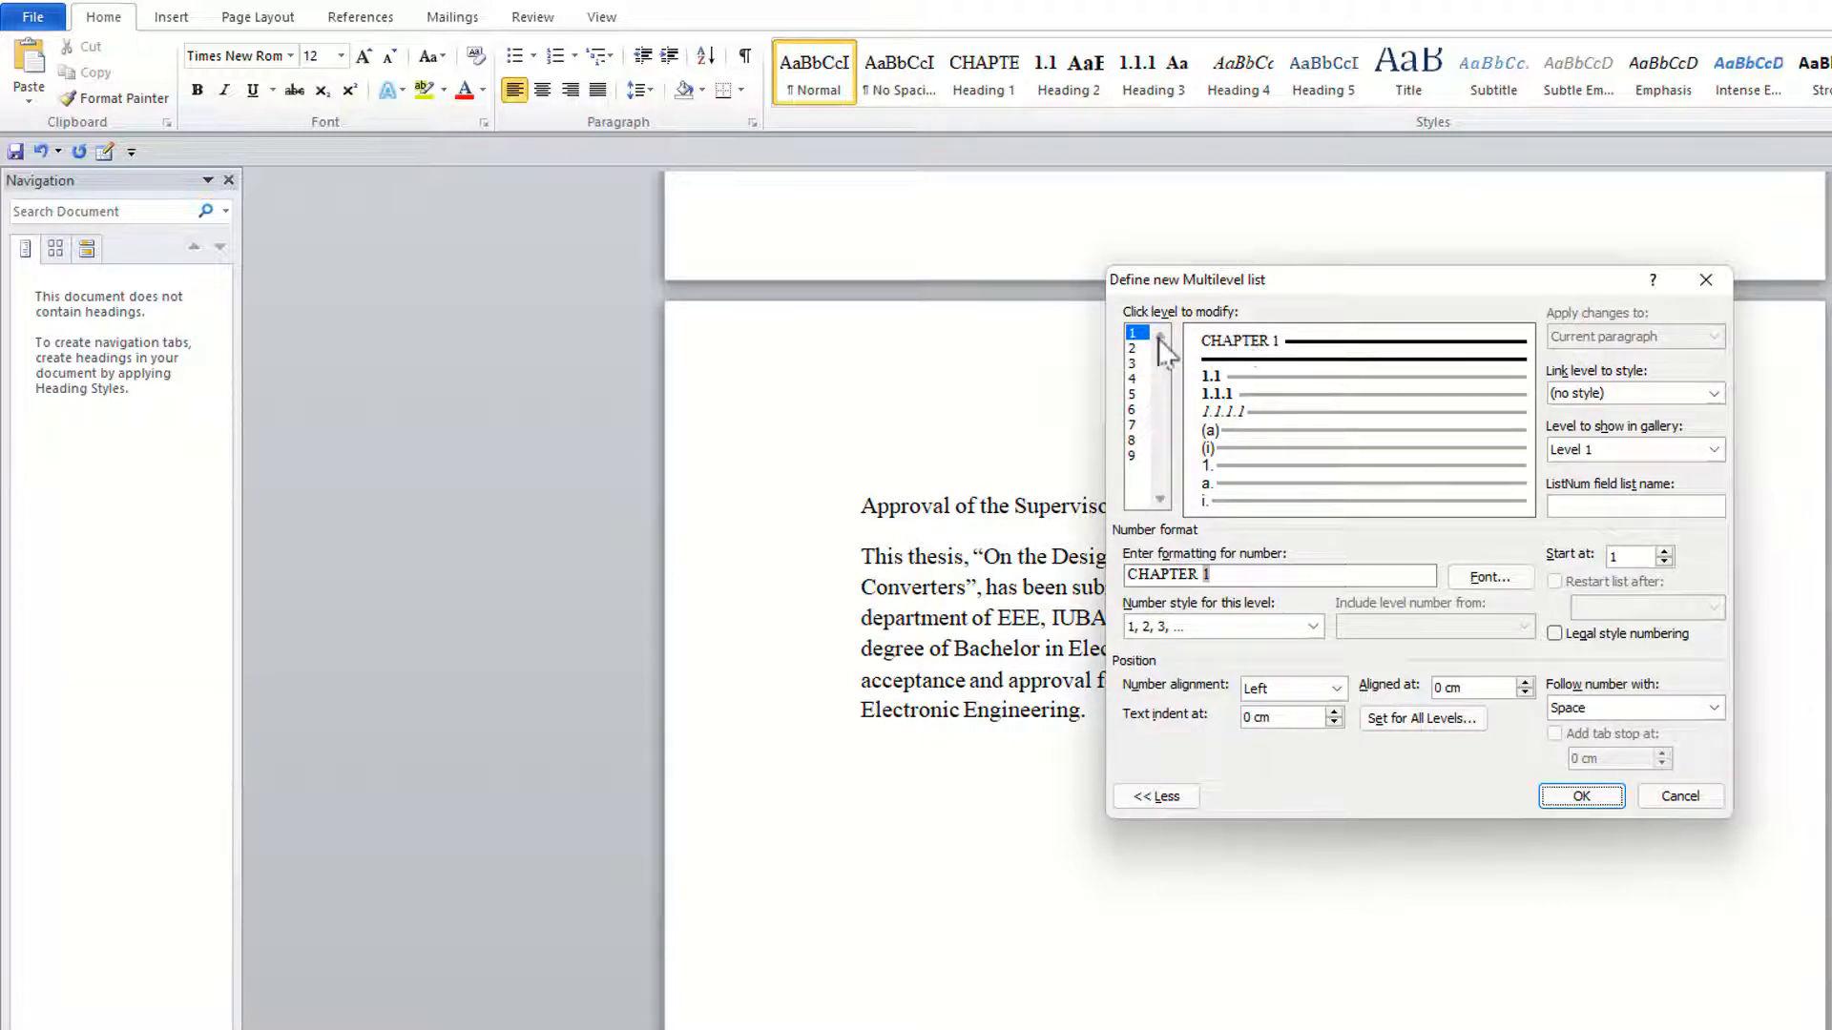
pyautogui.click(1133, 348)
pyautogui.click(1133, 333)
pyautogui.moveTo(1259, 575); pyautogui.dragTo(1084, 587)
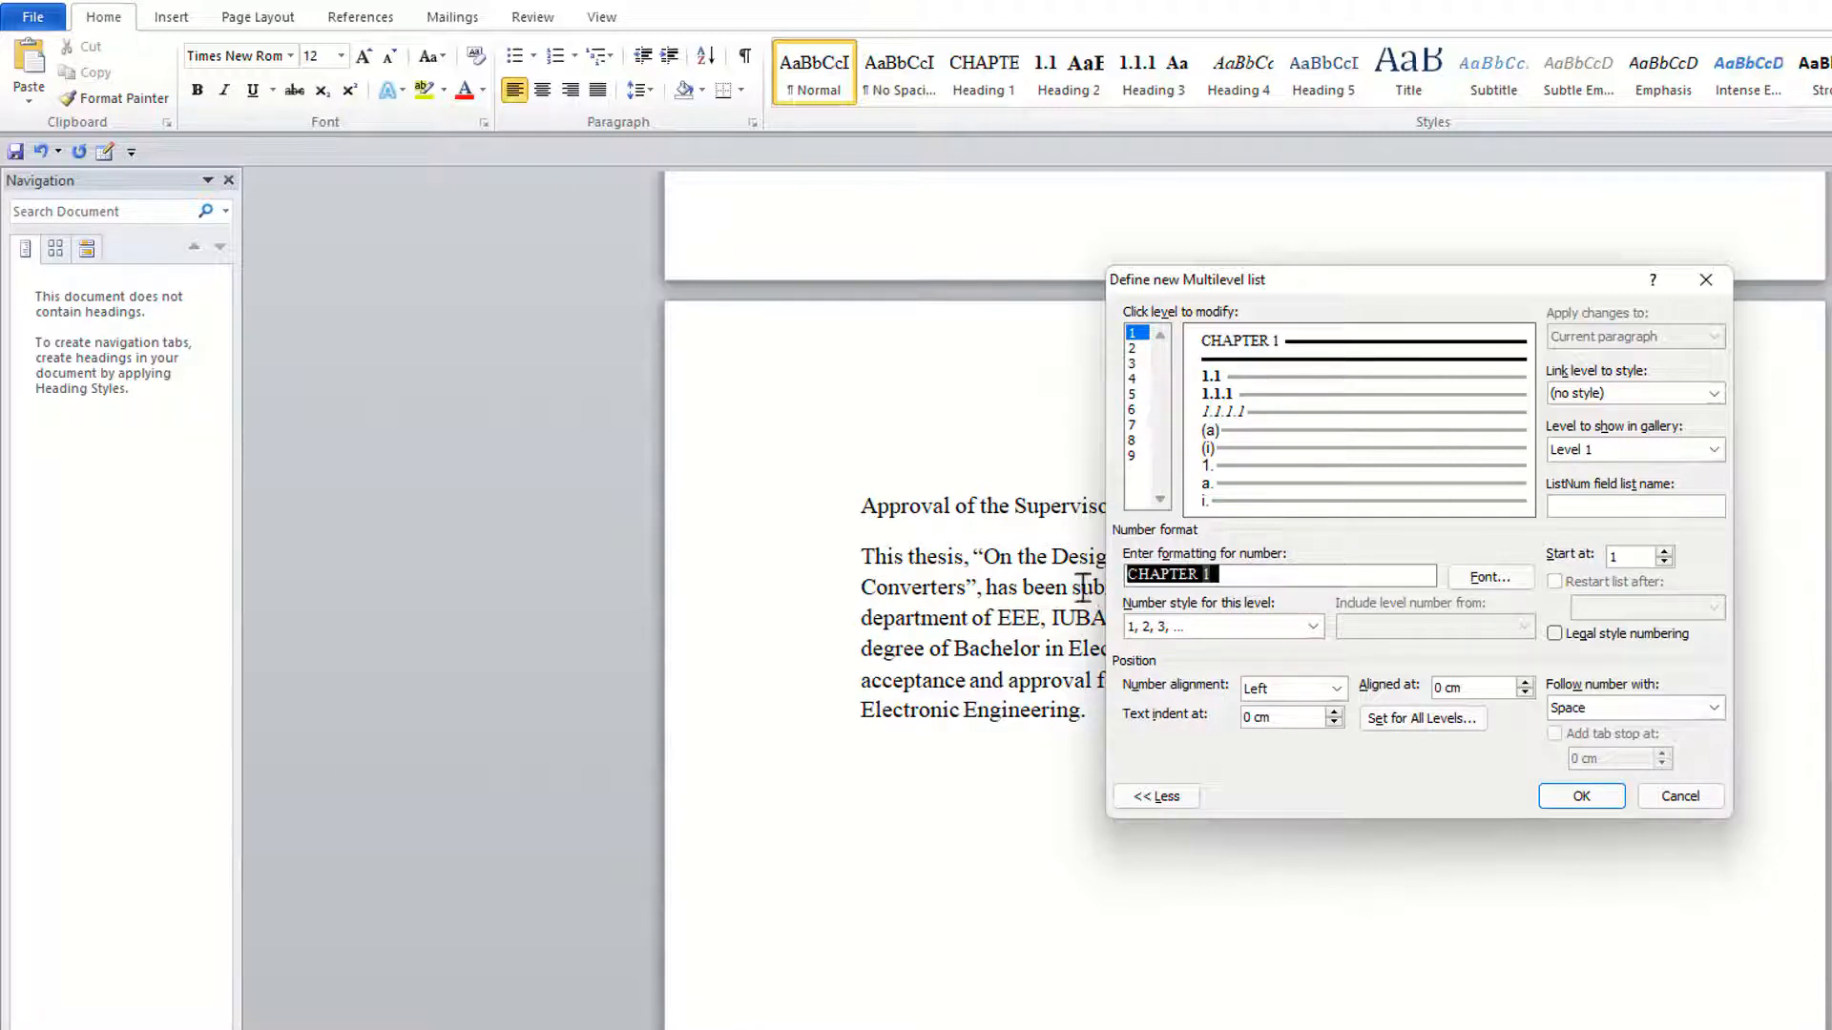
pyautogui.press('BackSpace')
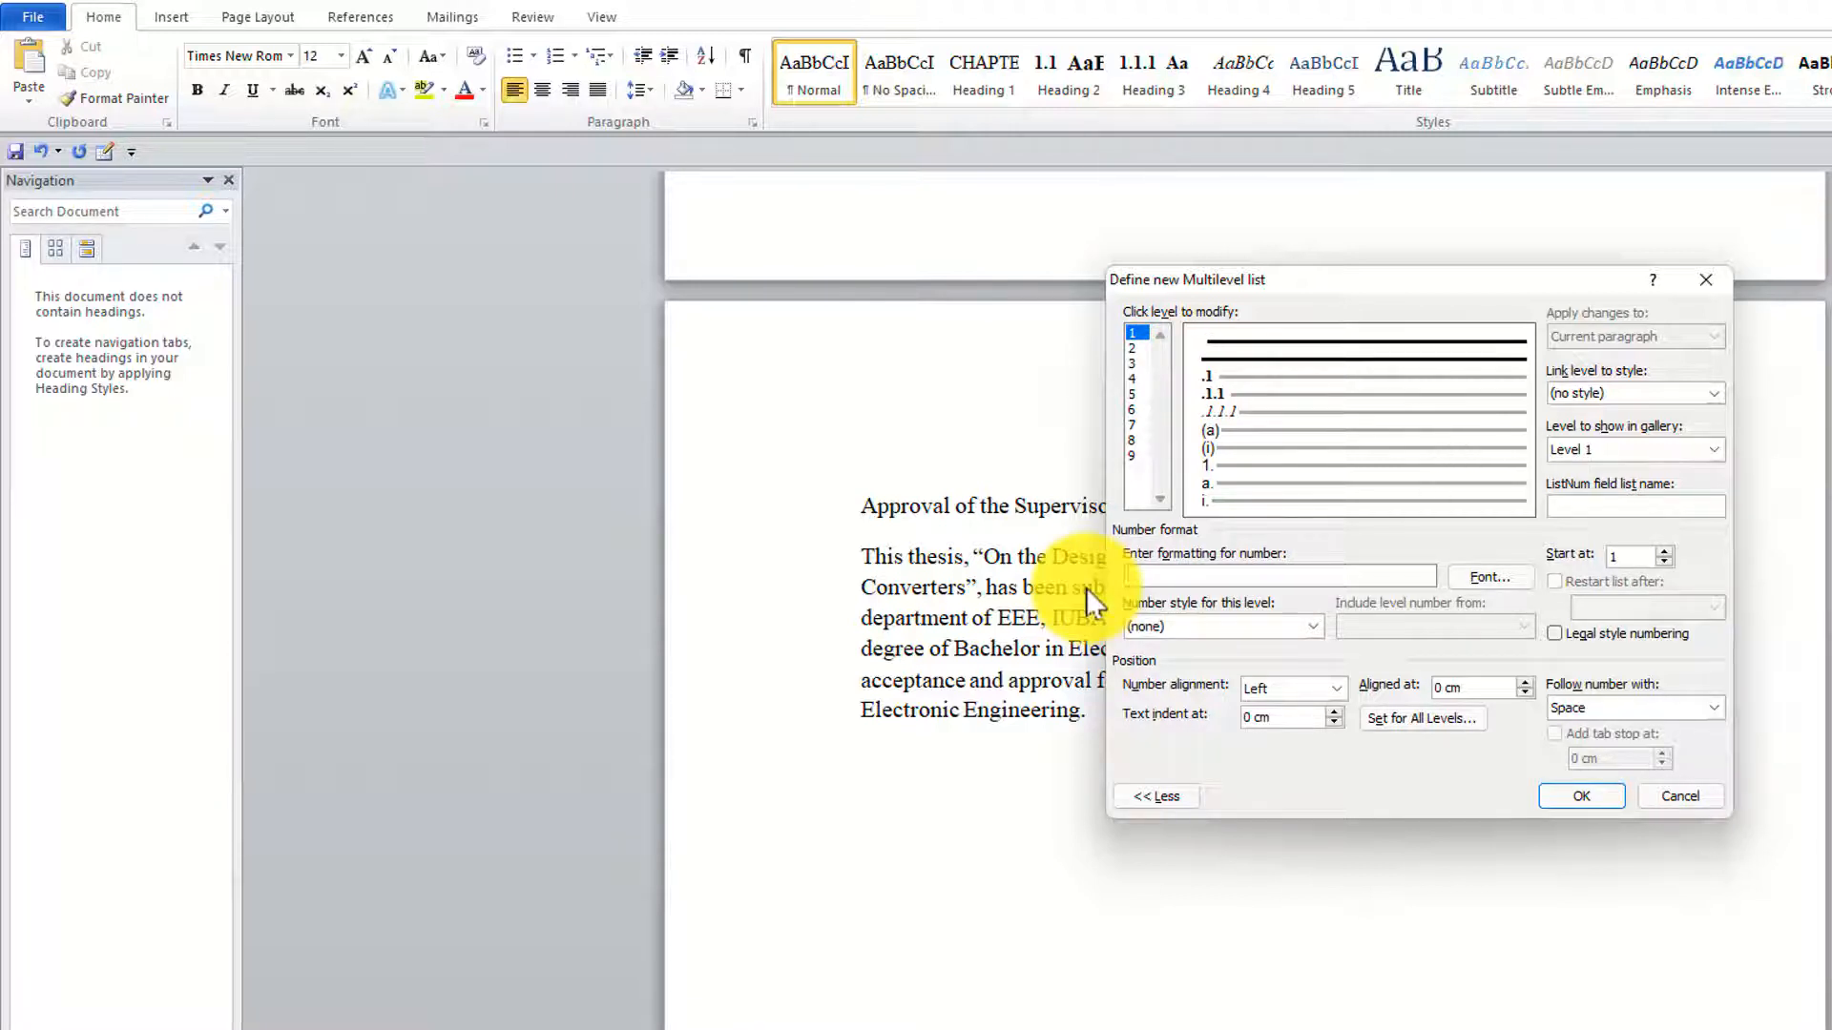
pyautogui.write('CHAPTER')
# Format the level 1 CHAPTER text as bold, size 16.
pyautogui.click(1473, 575)
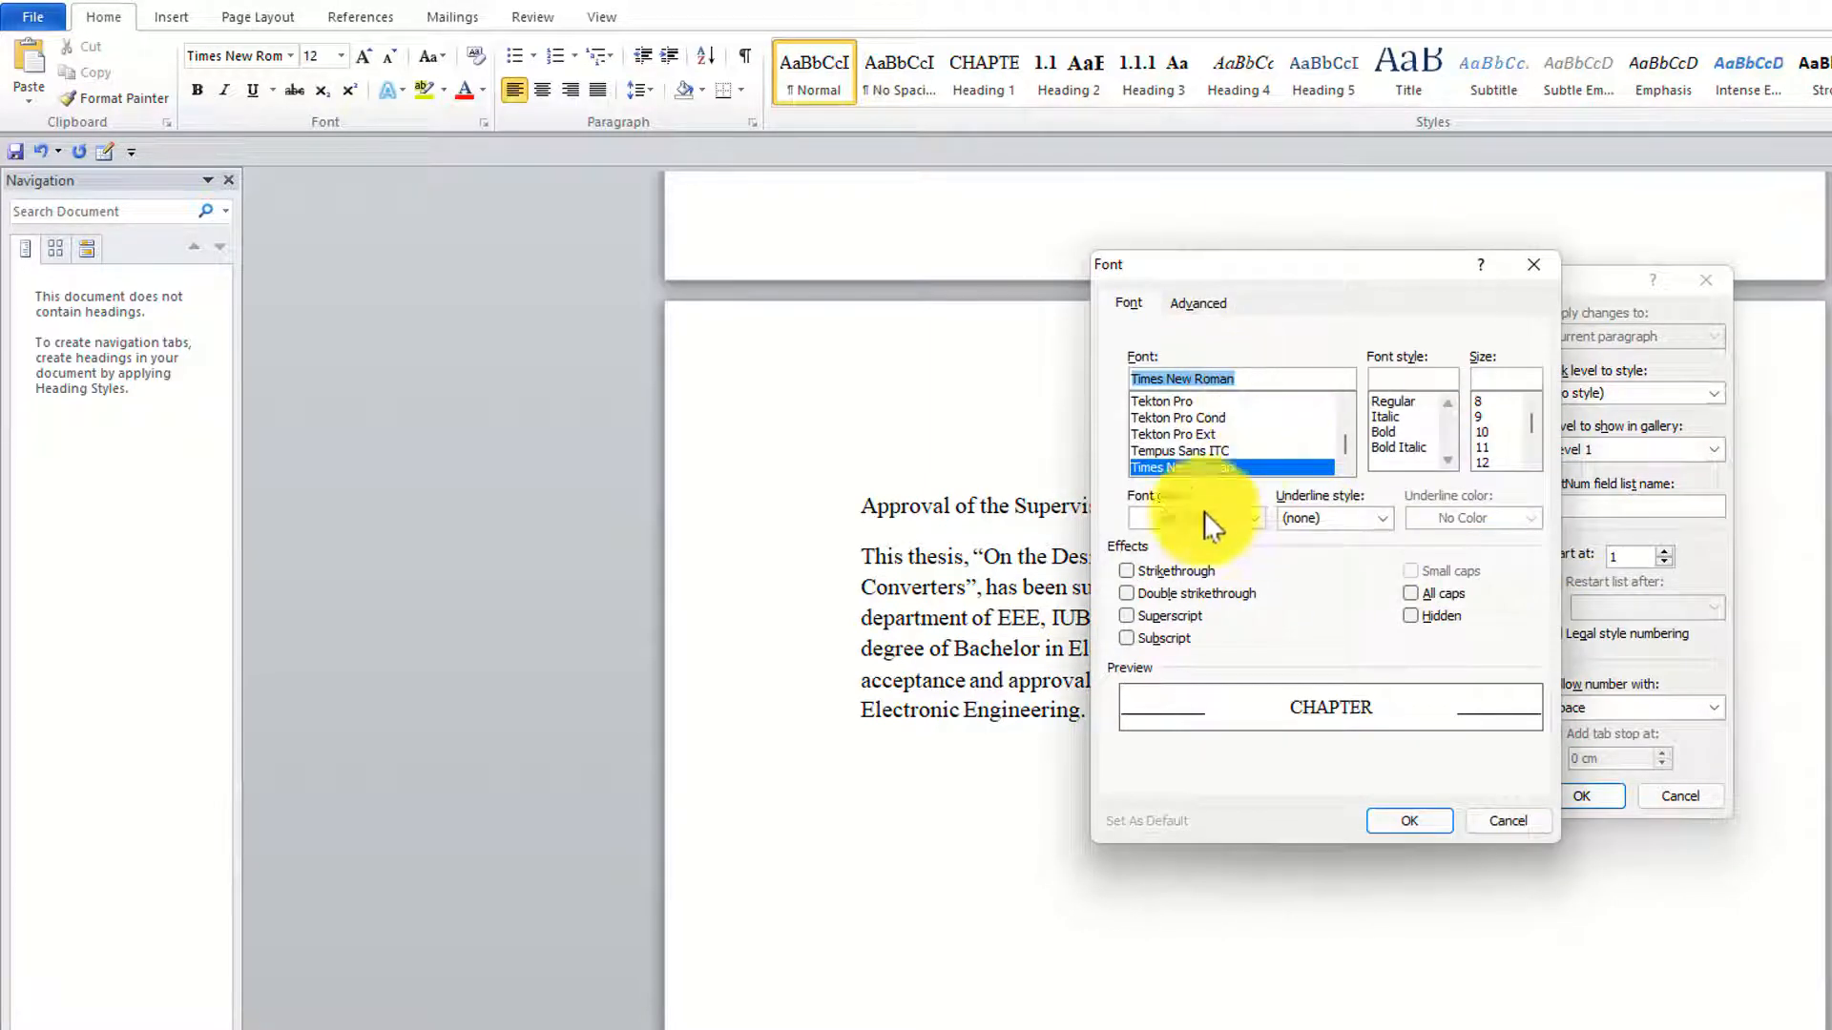
pyautogui.click(1386, 433)
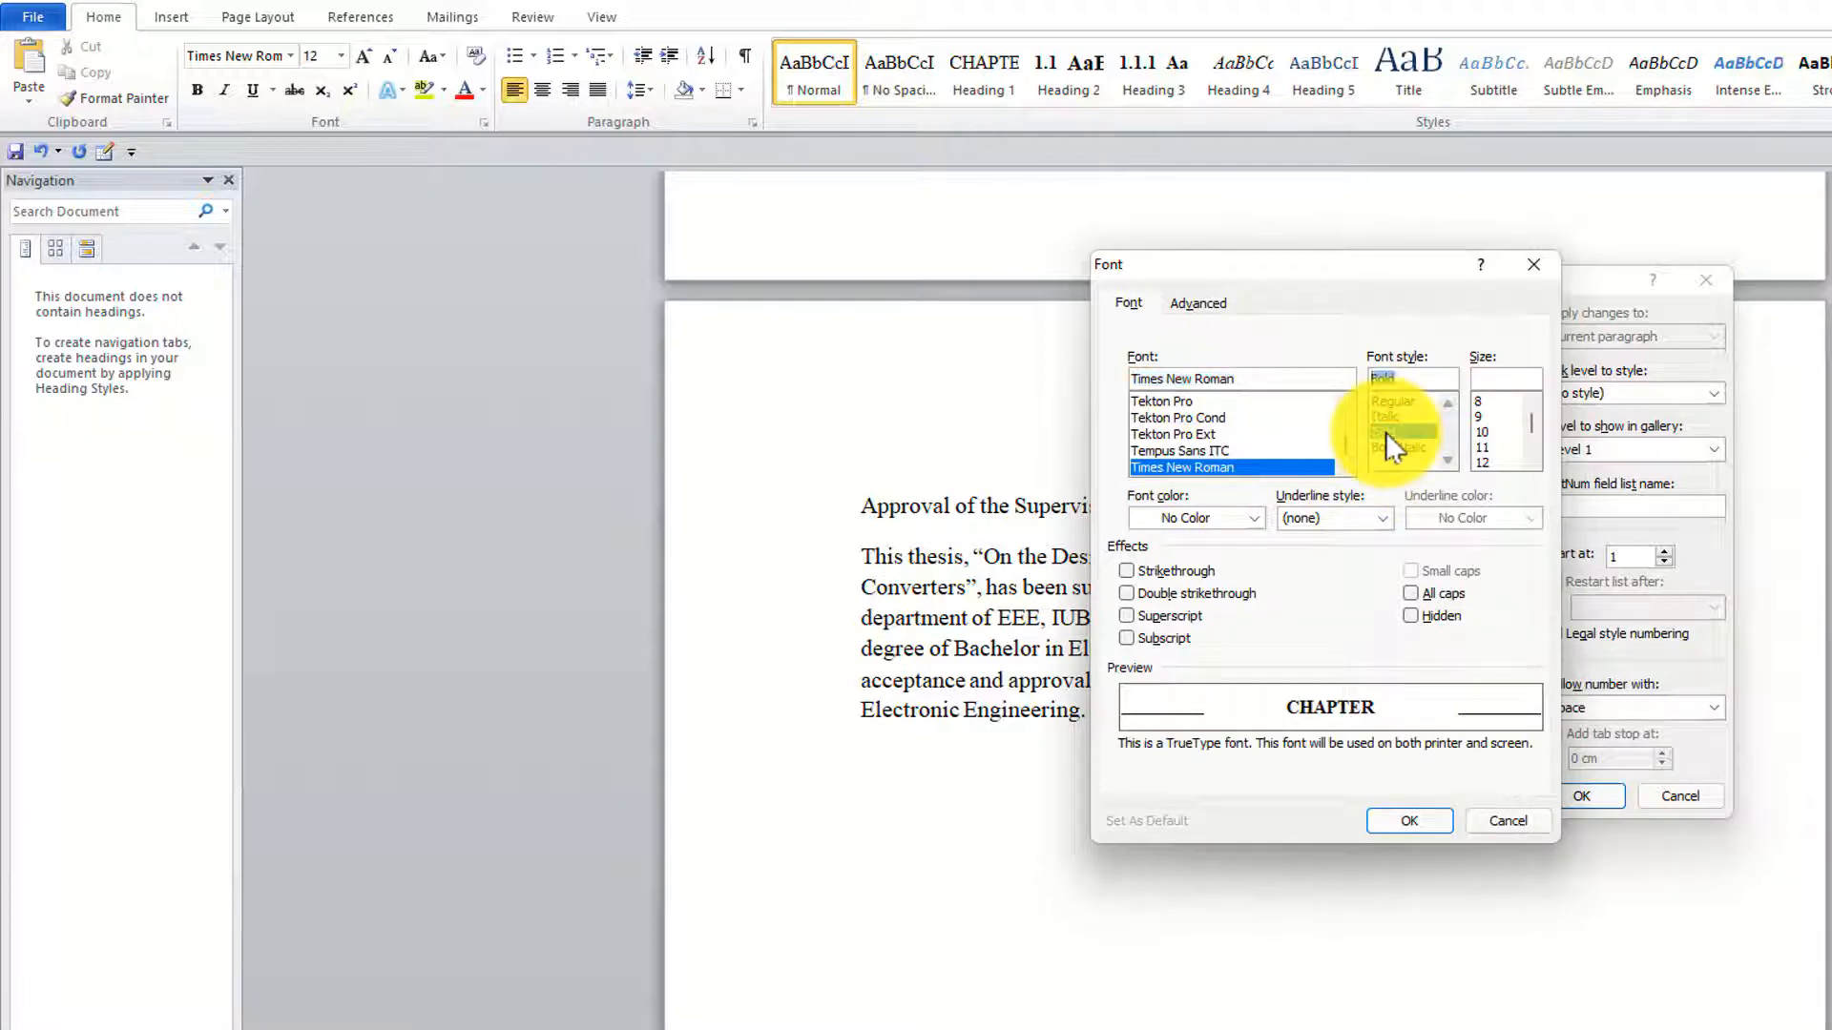
pyautogui.click(1488, 444)
pyautogui.scroll(-2, 1491, 439)
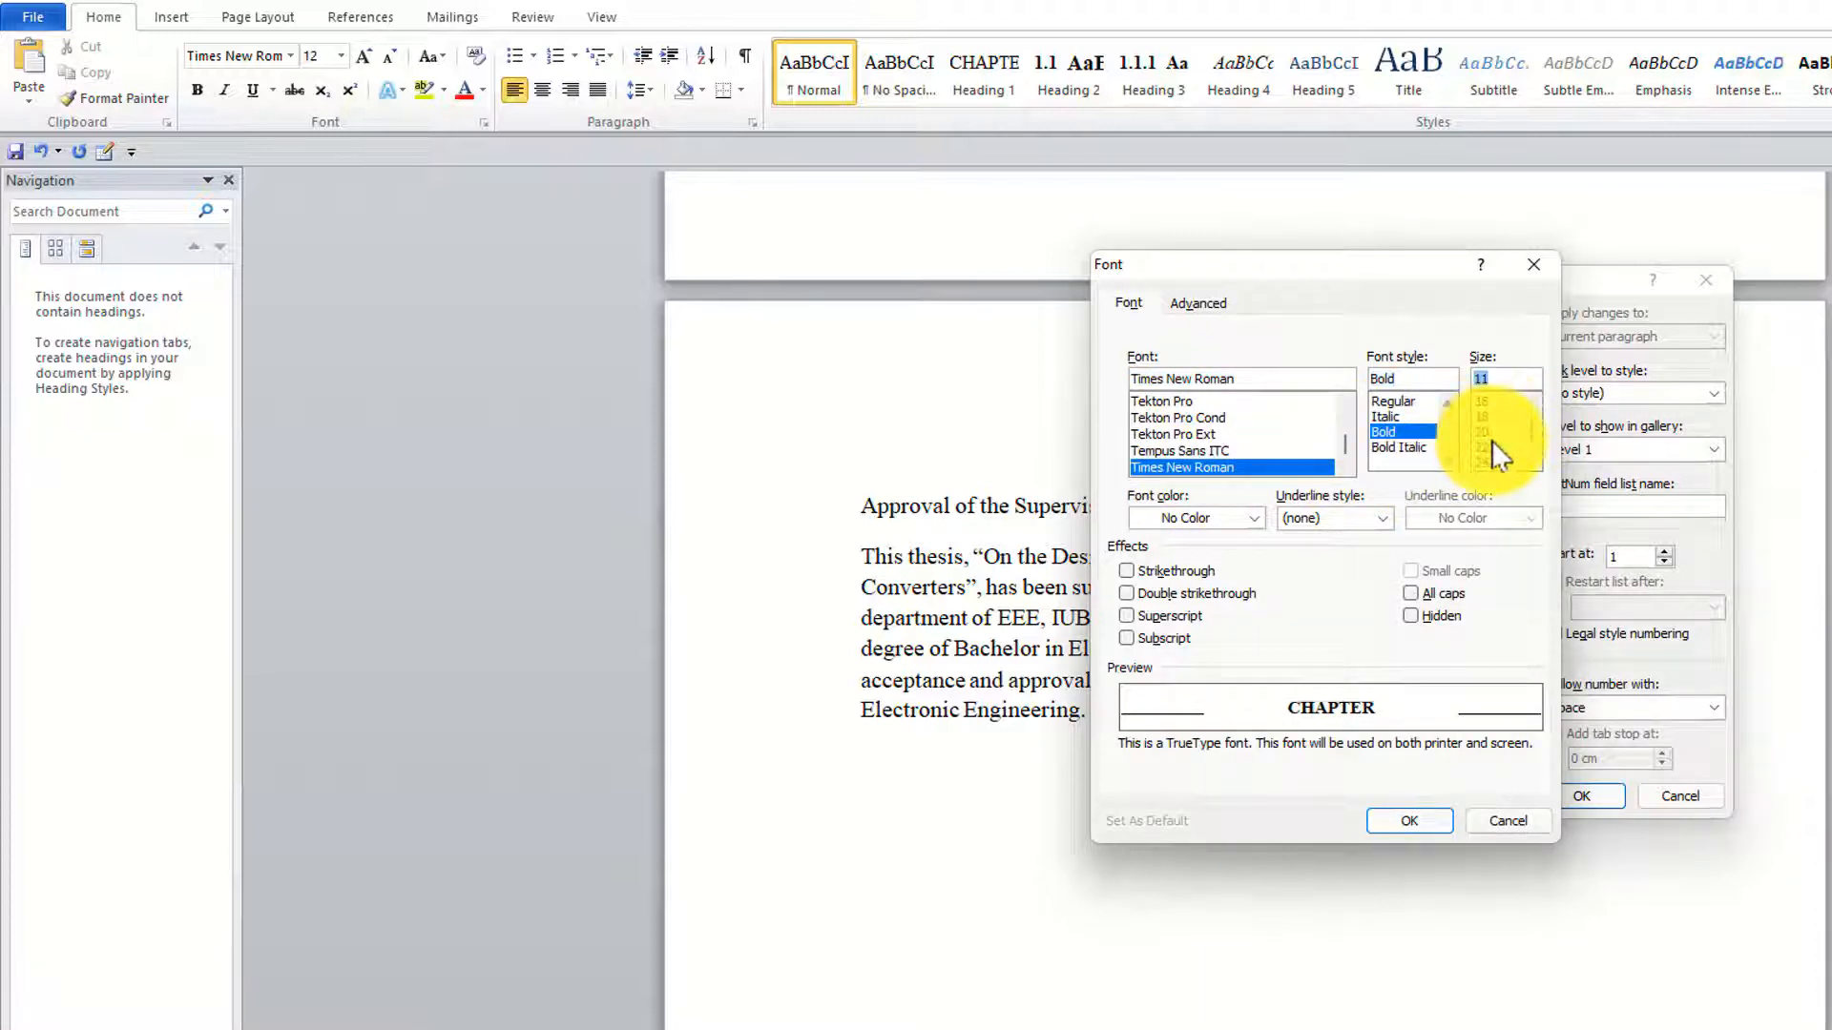
pyautogui.click(1490, 402)
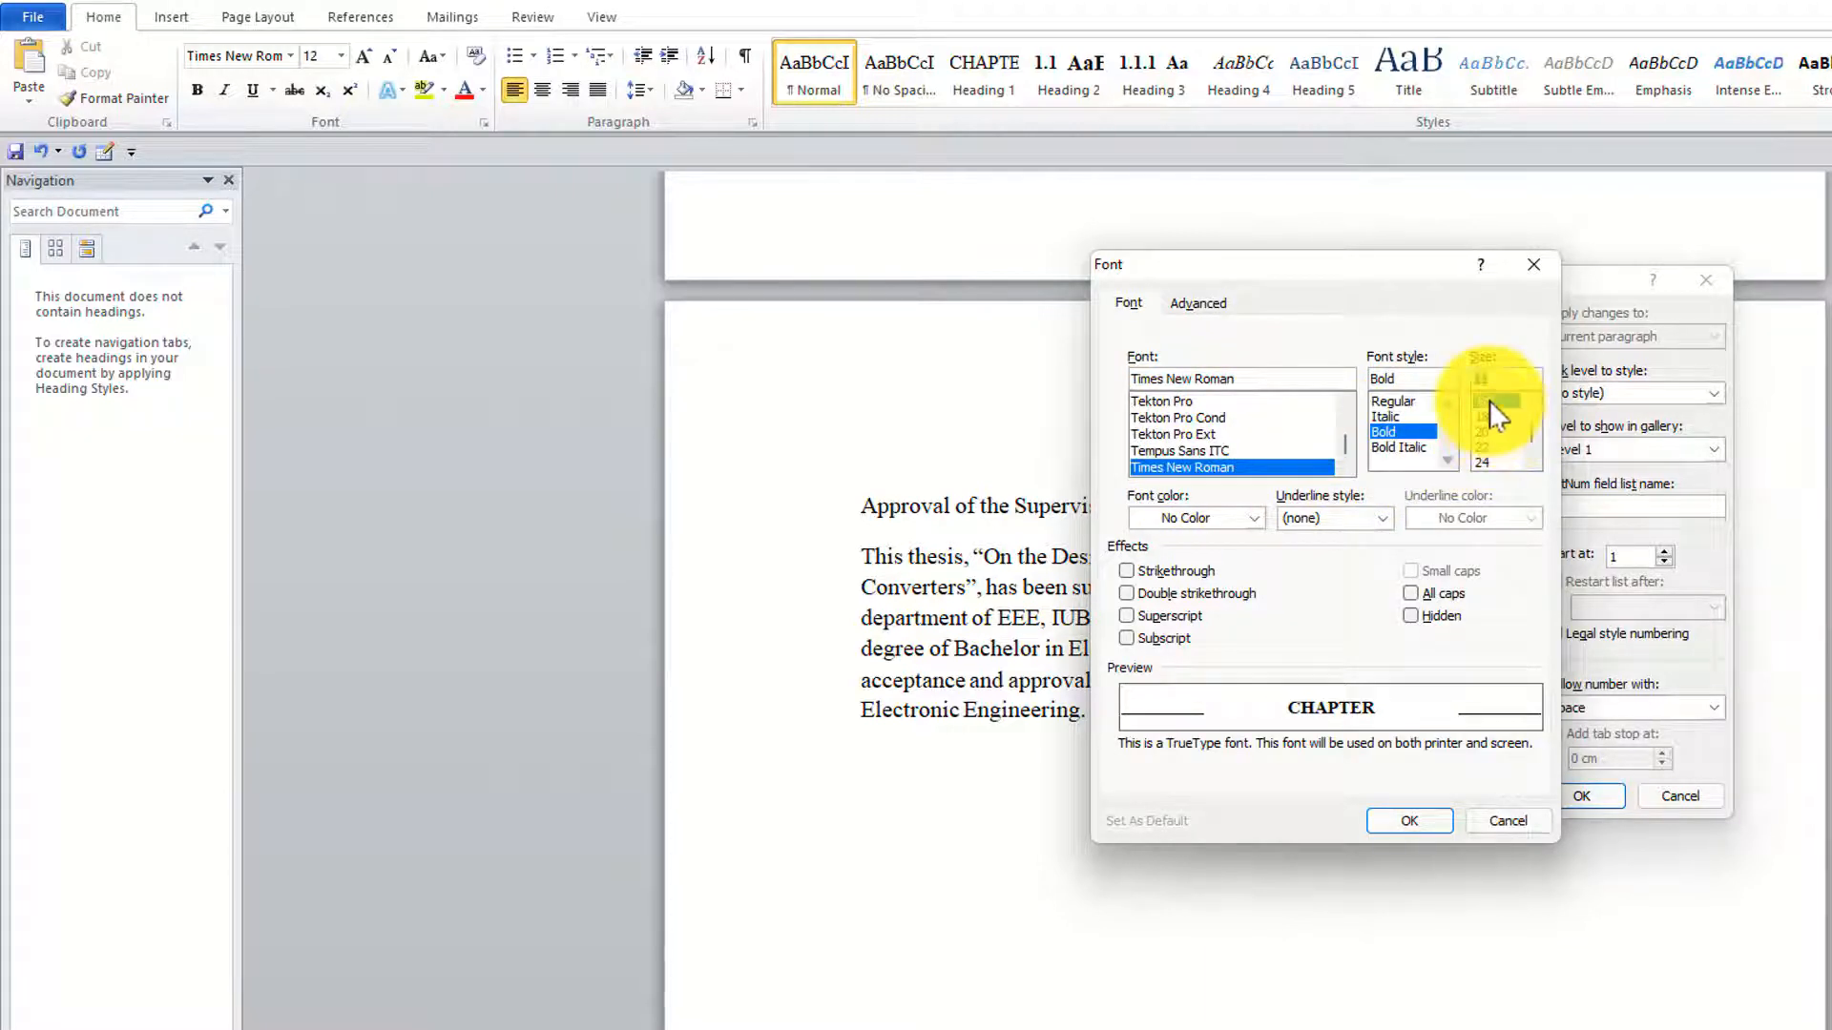
pyautogui.click(1406, 819)
# Give level 1 the 1, 2, 3, … number style and set its font colour to black.
pyautogui.click(1280, 627)
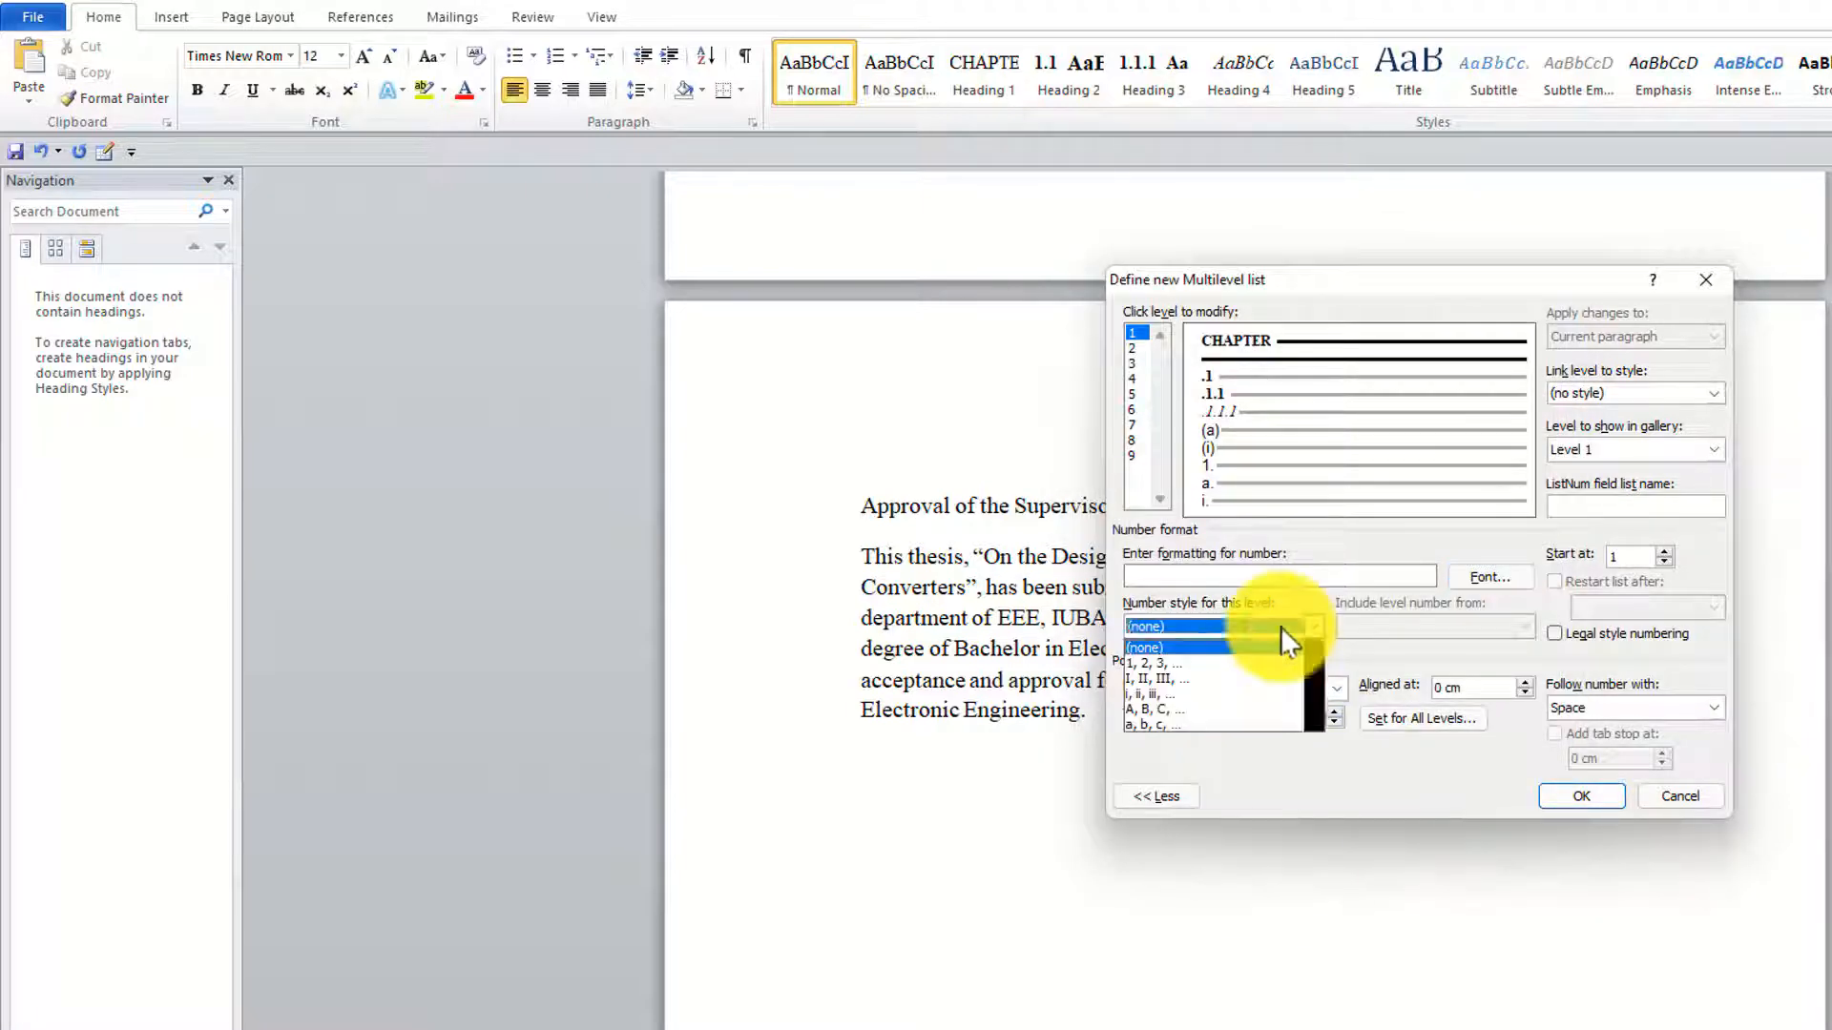
pyautogui.click(1170, 660)
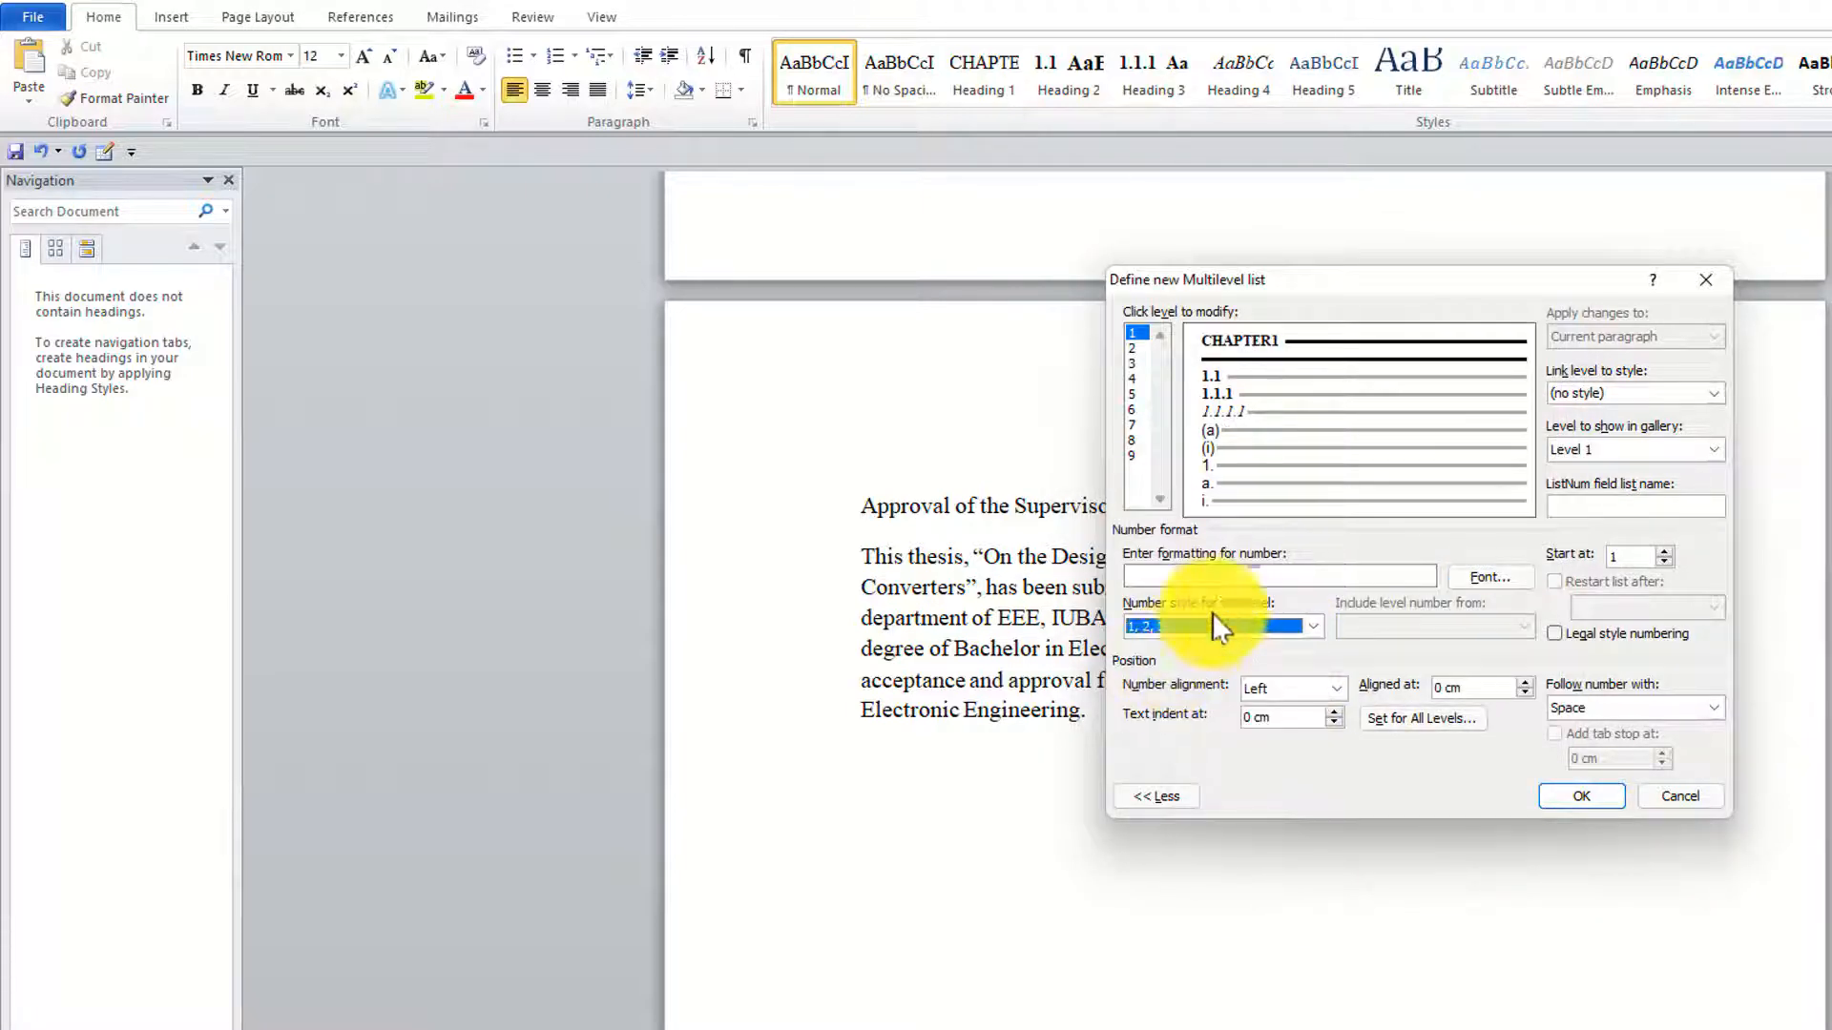
pyautogui.click(1489, 577)
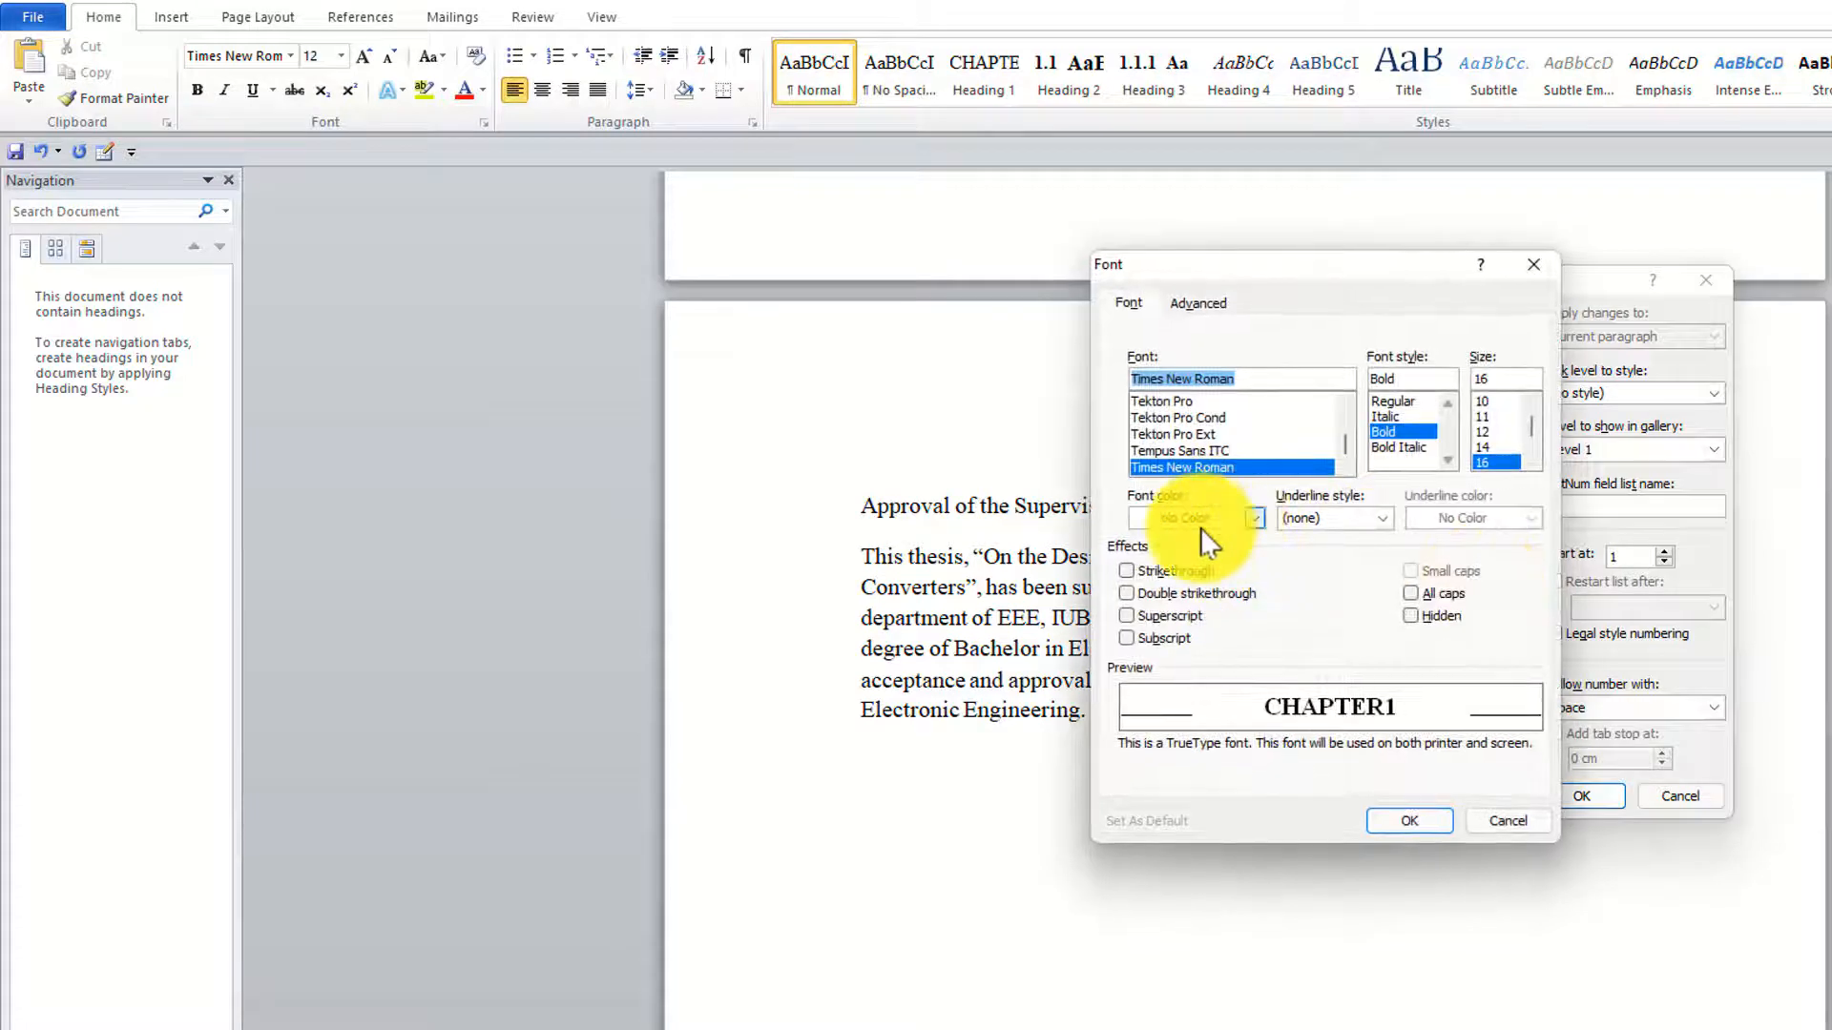
pyautogui.click(1252, 521)
pyautogui.click(1160, 593)
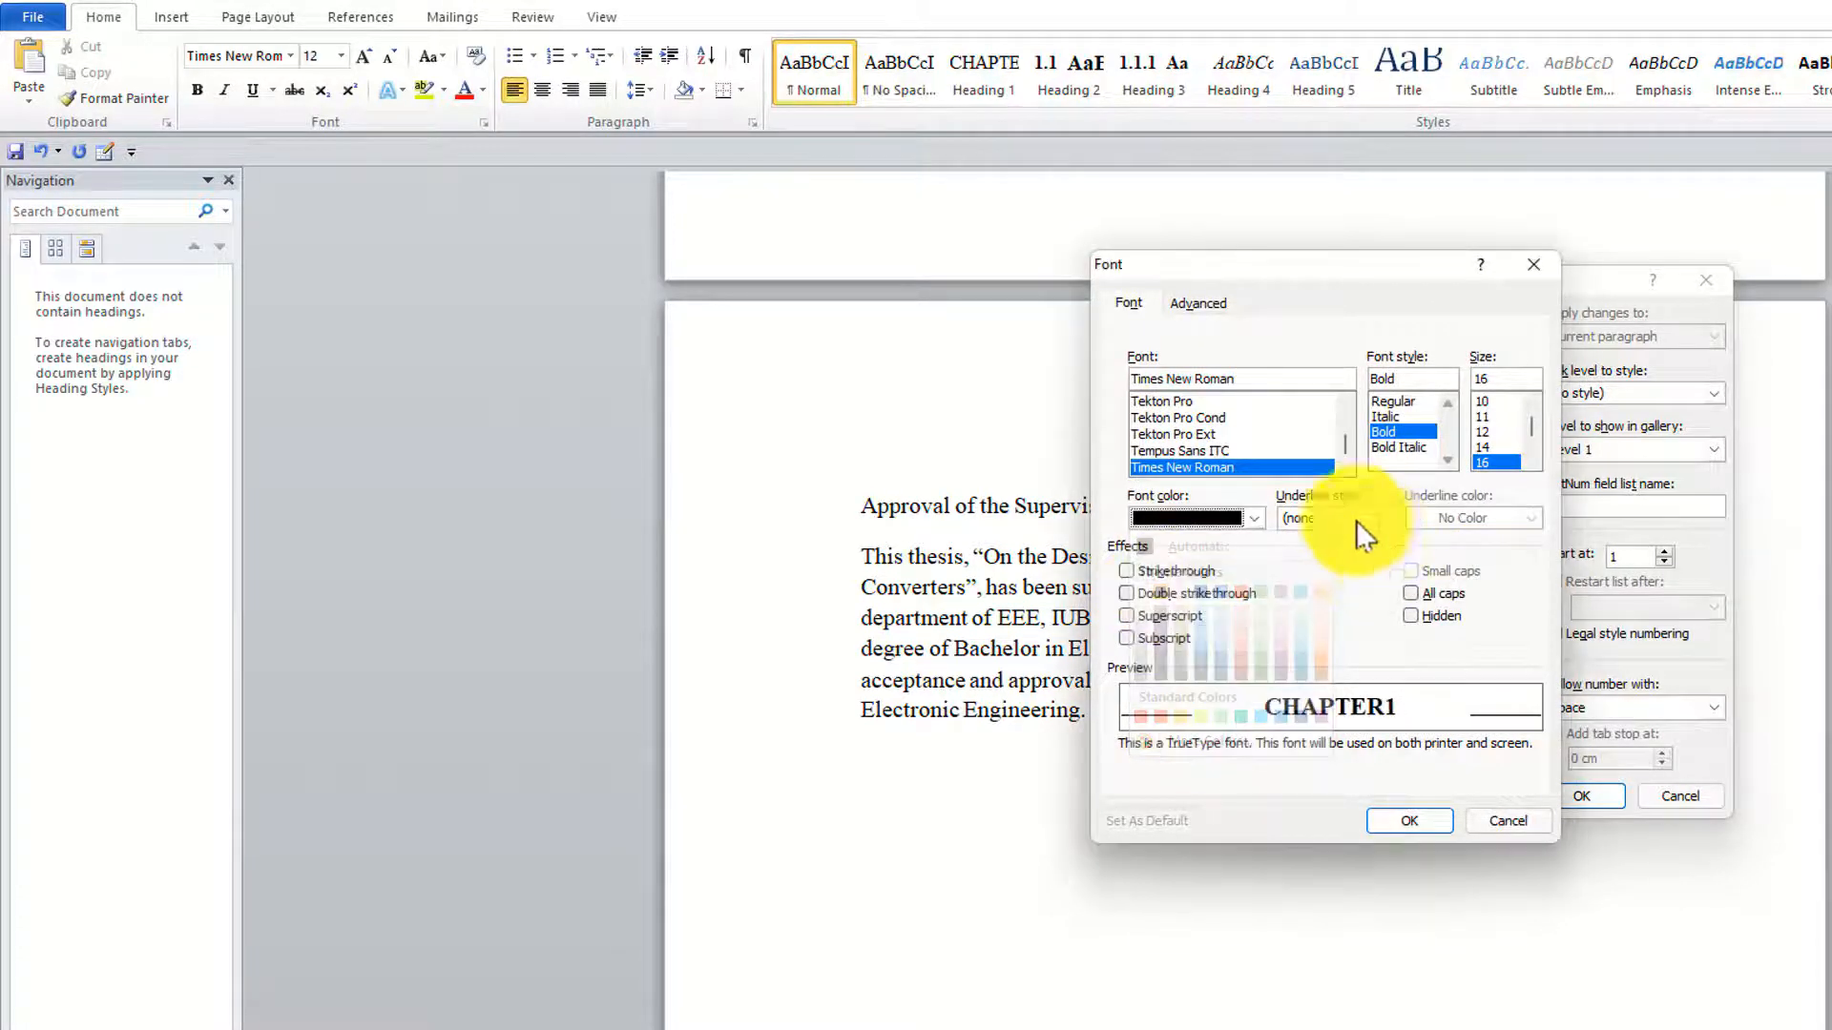
pyautogui.click(1414, 813)
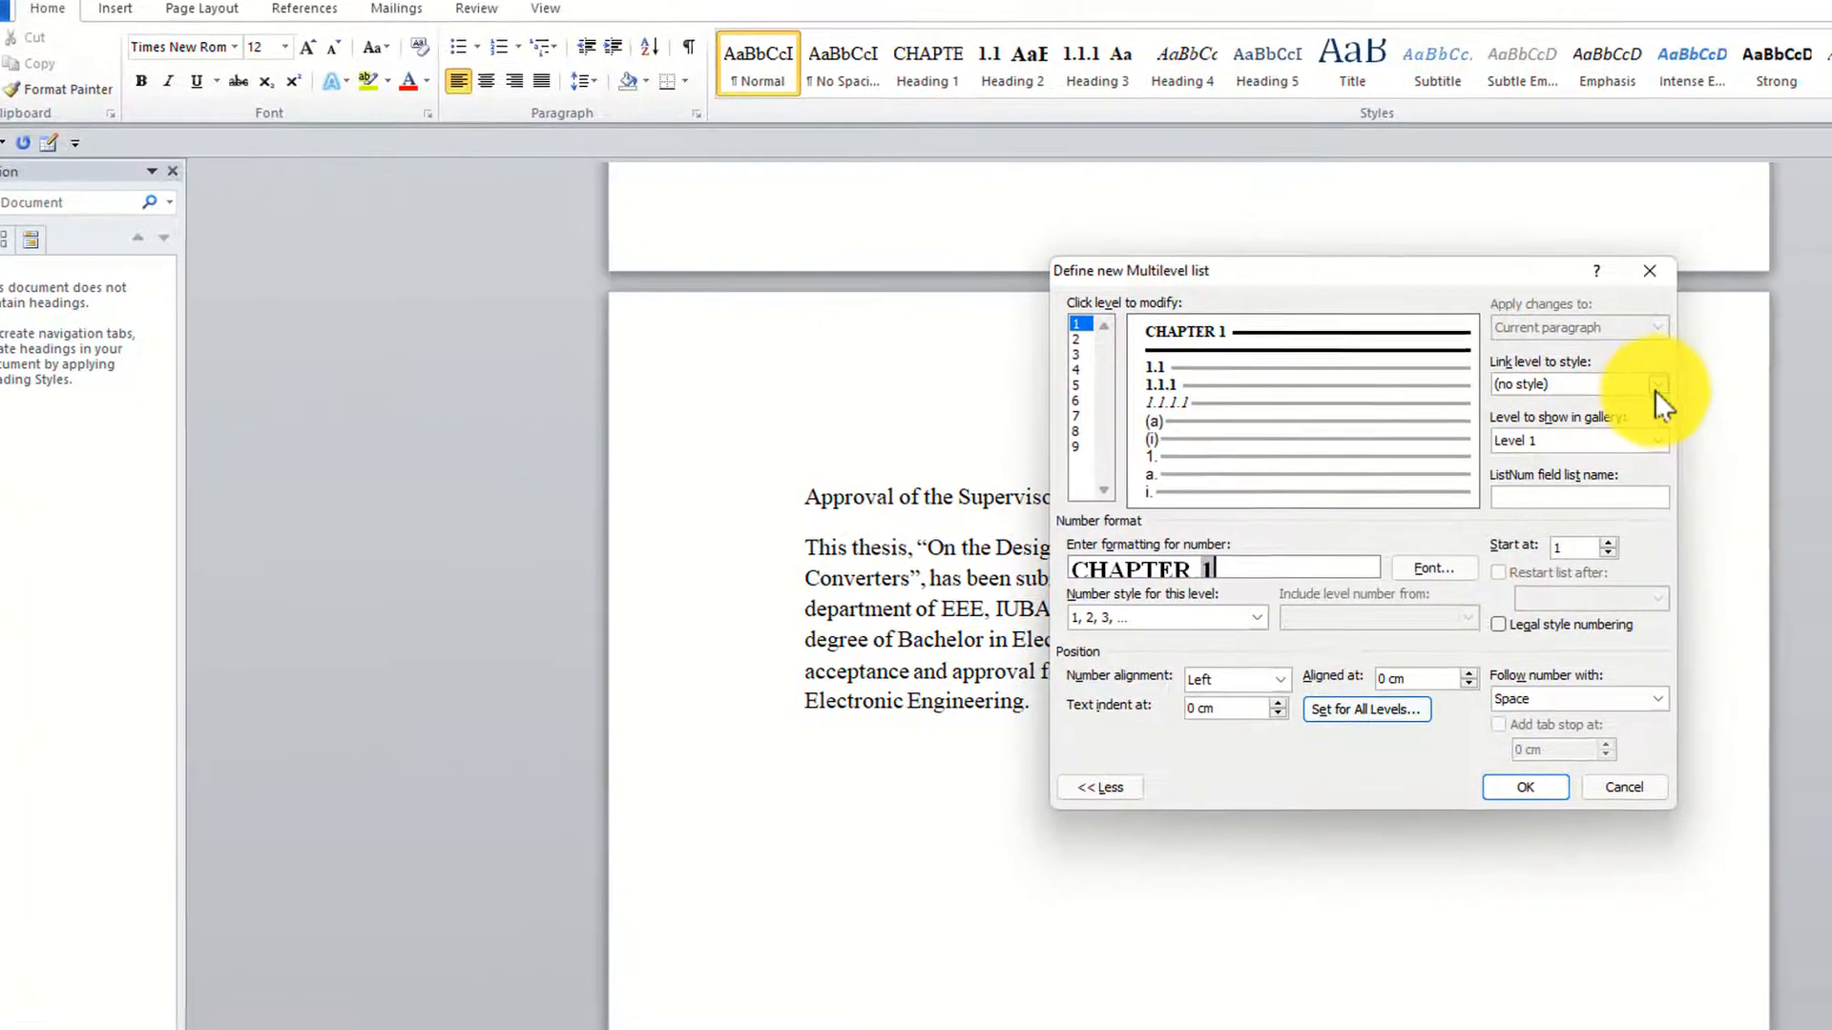
# Link level 1 to the Heading 1 style and set black as the font colour of its CHAPTER 1 number.
pyautogui.click(1693, 393)
pyautogui.click(1253, 404)
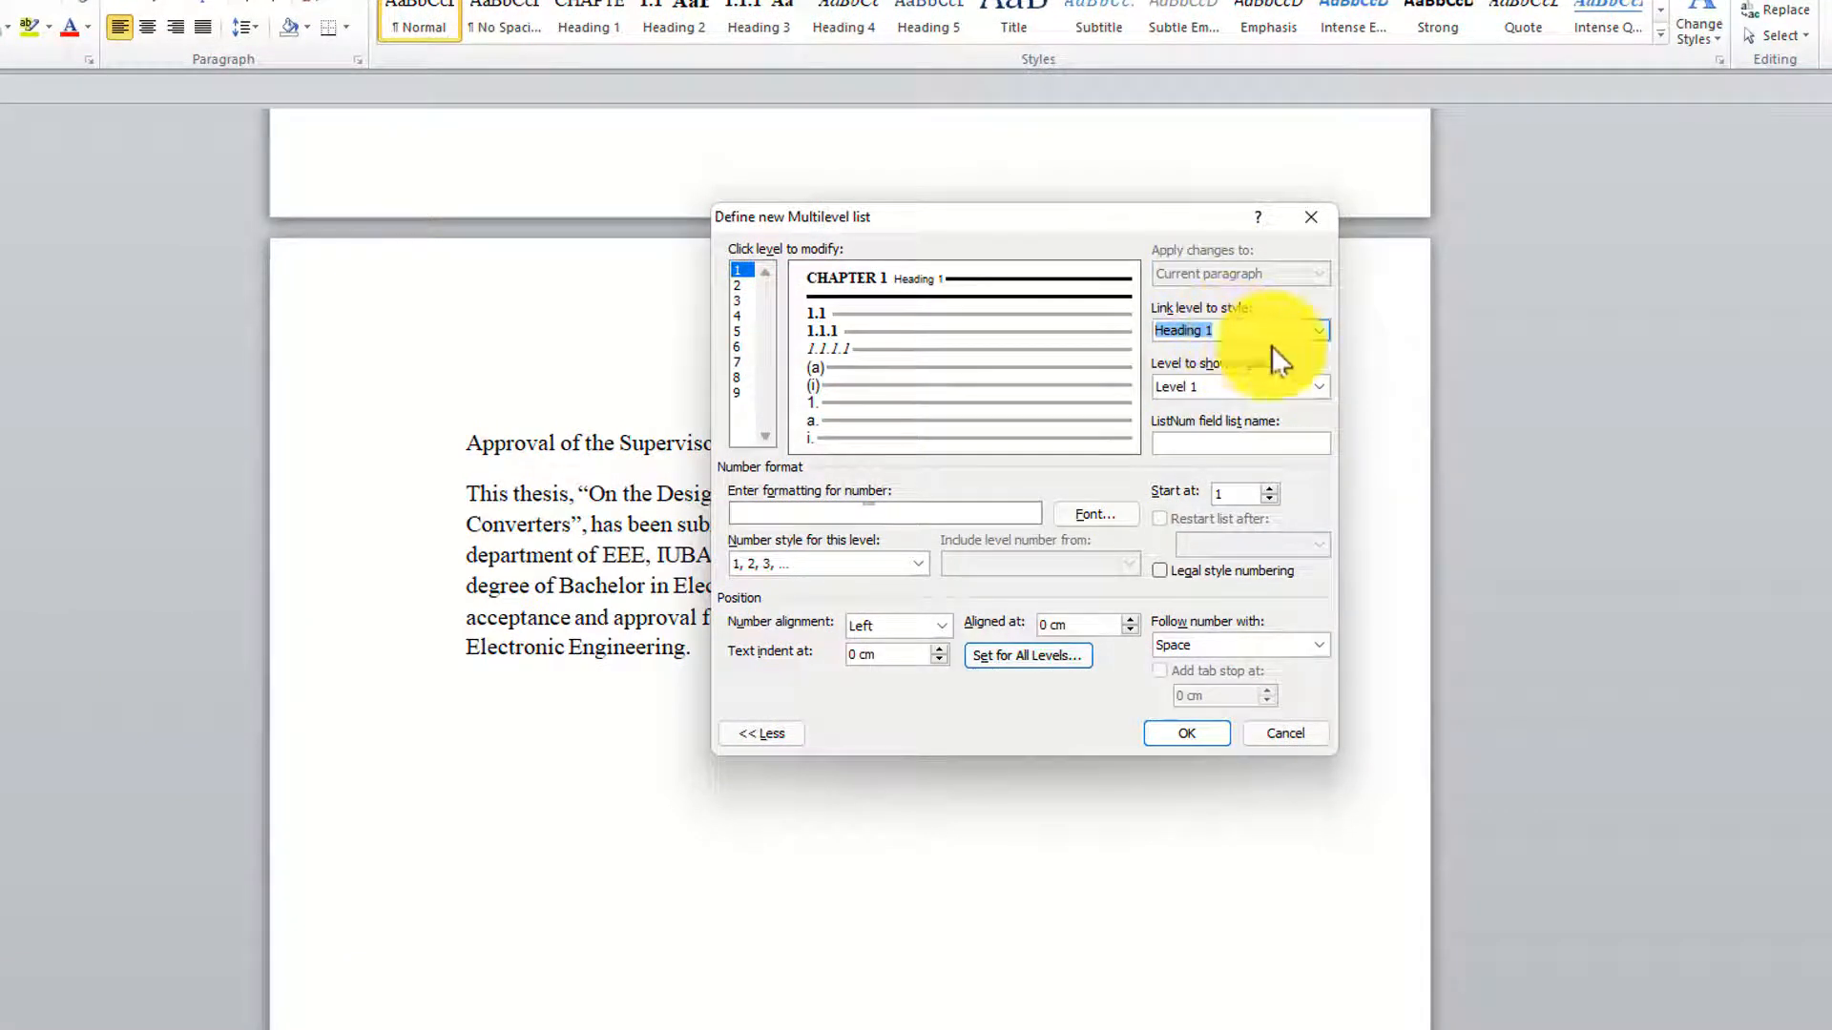
pyautogui.click(1089, 516)
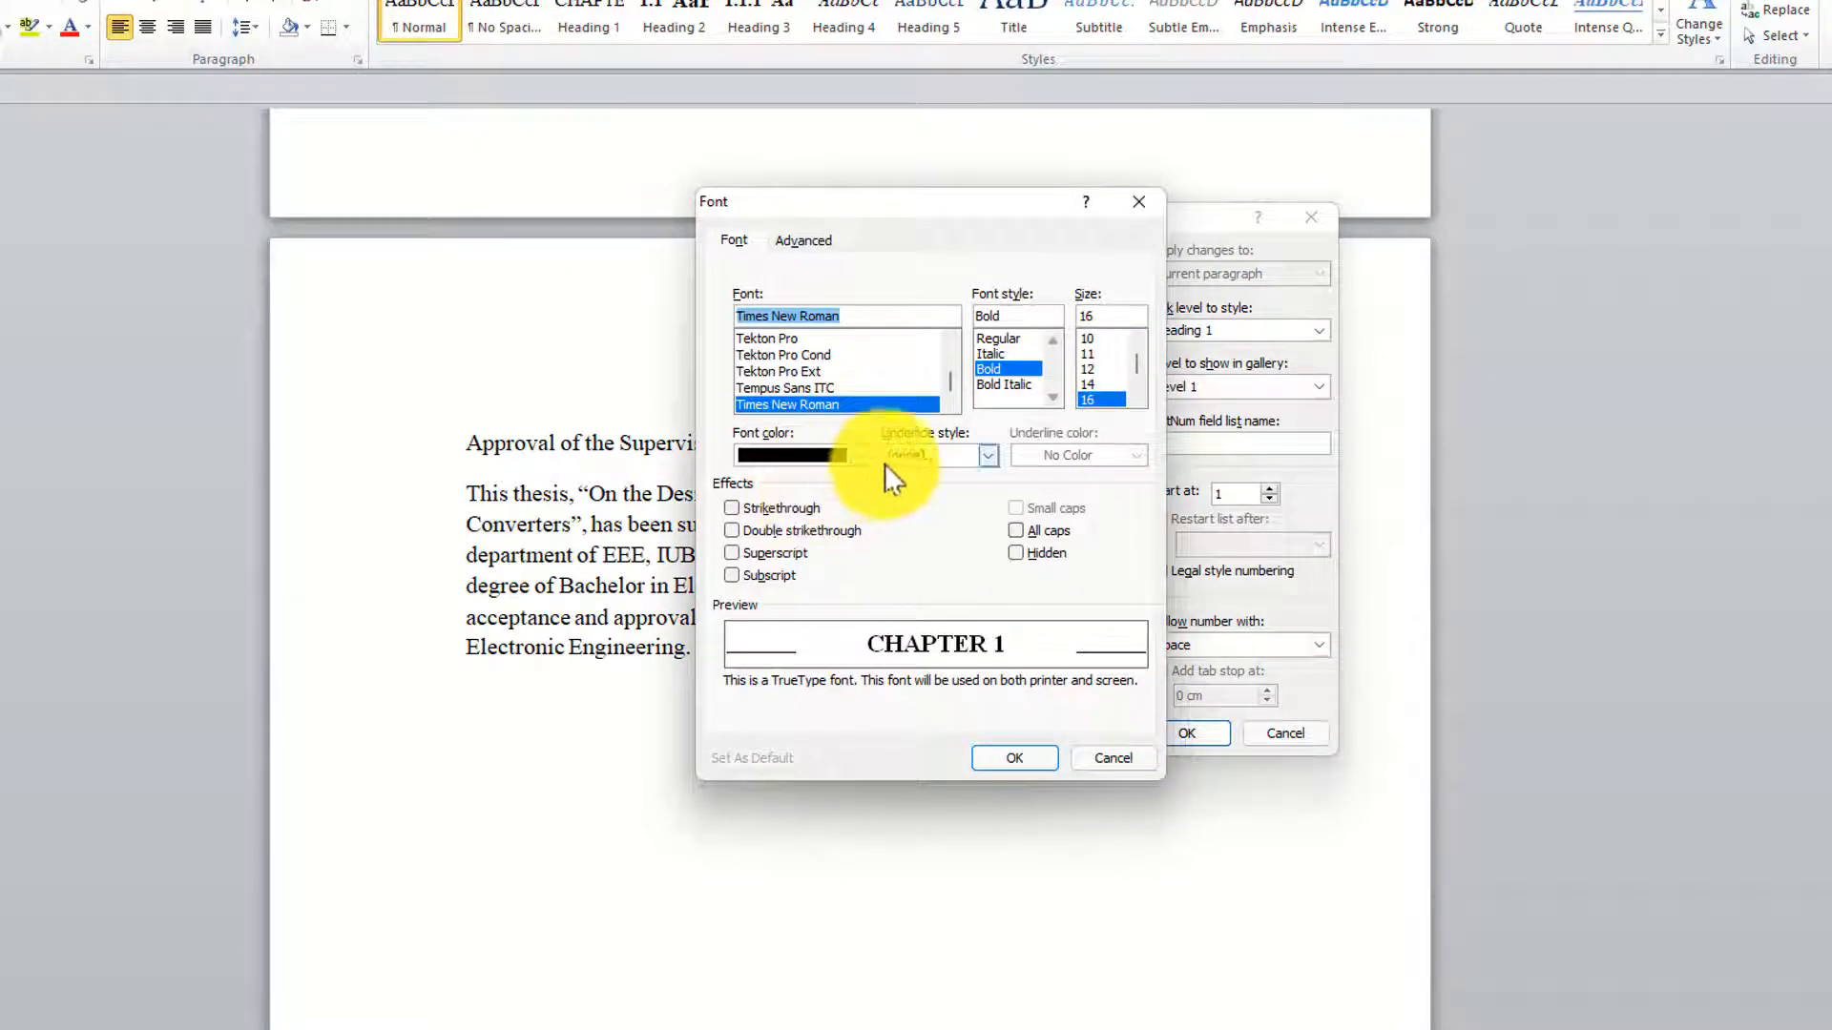
pyautogui.click(863, 462)
pyautogui.click(769, 520)
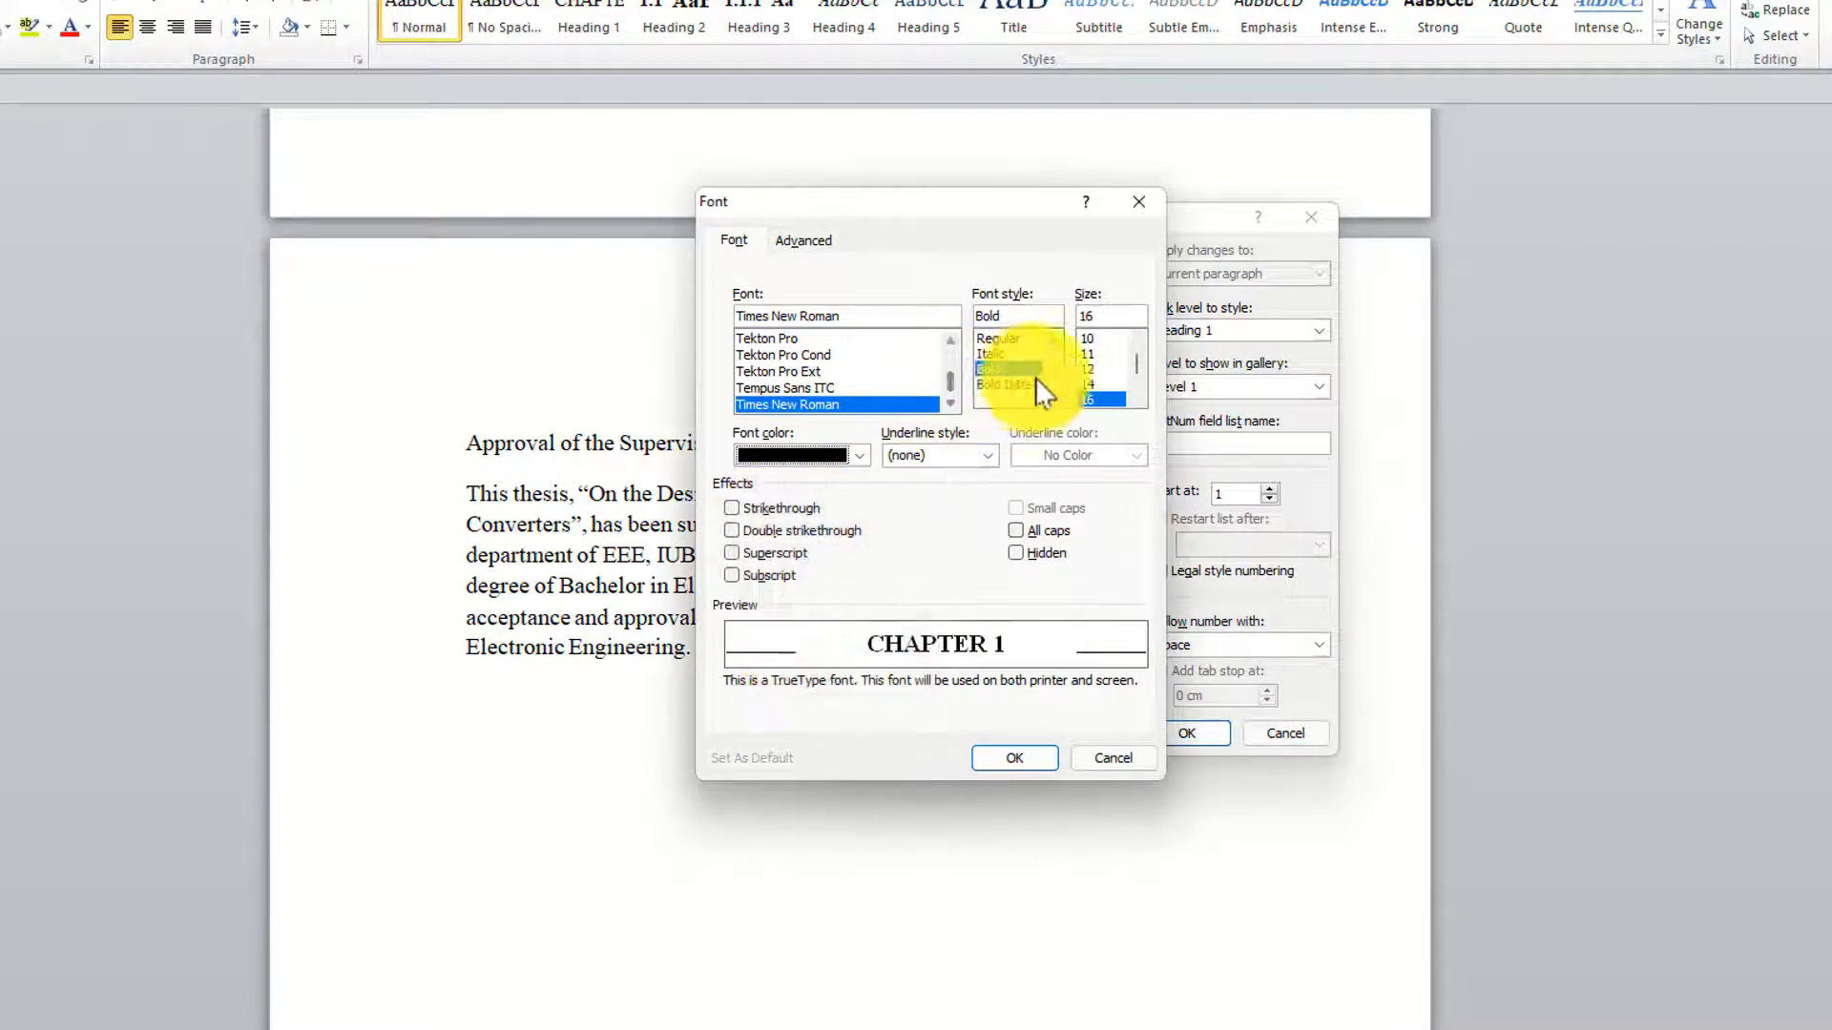
pyautogui.click(1017, 757)
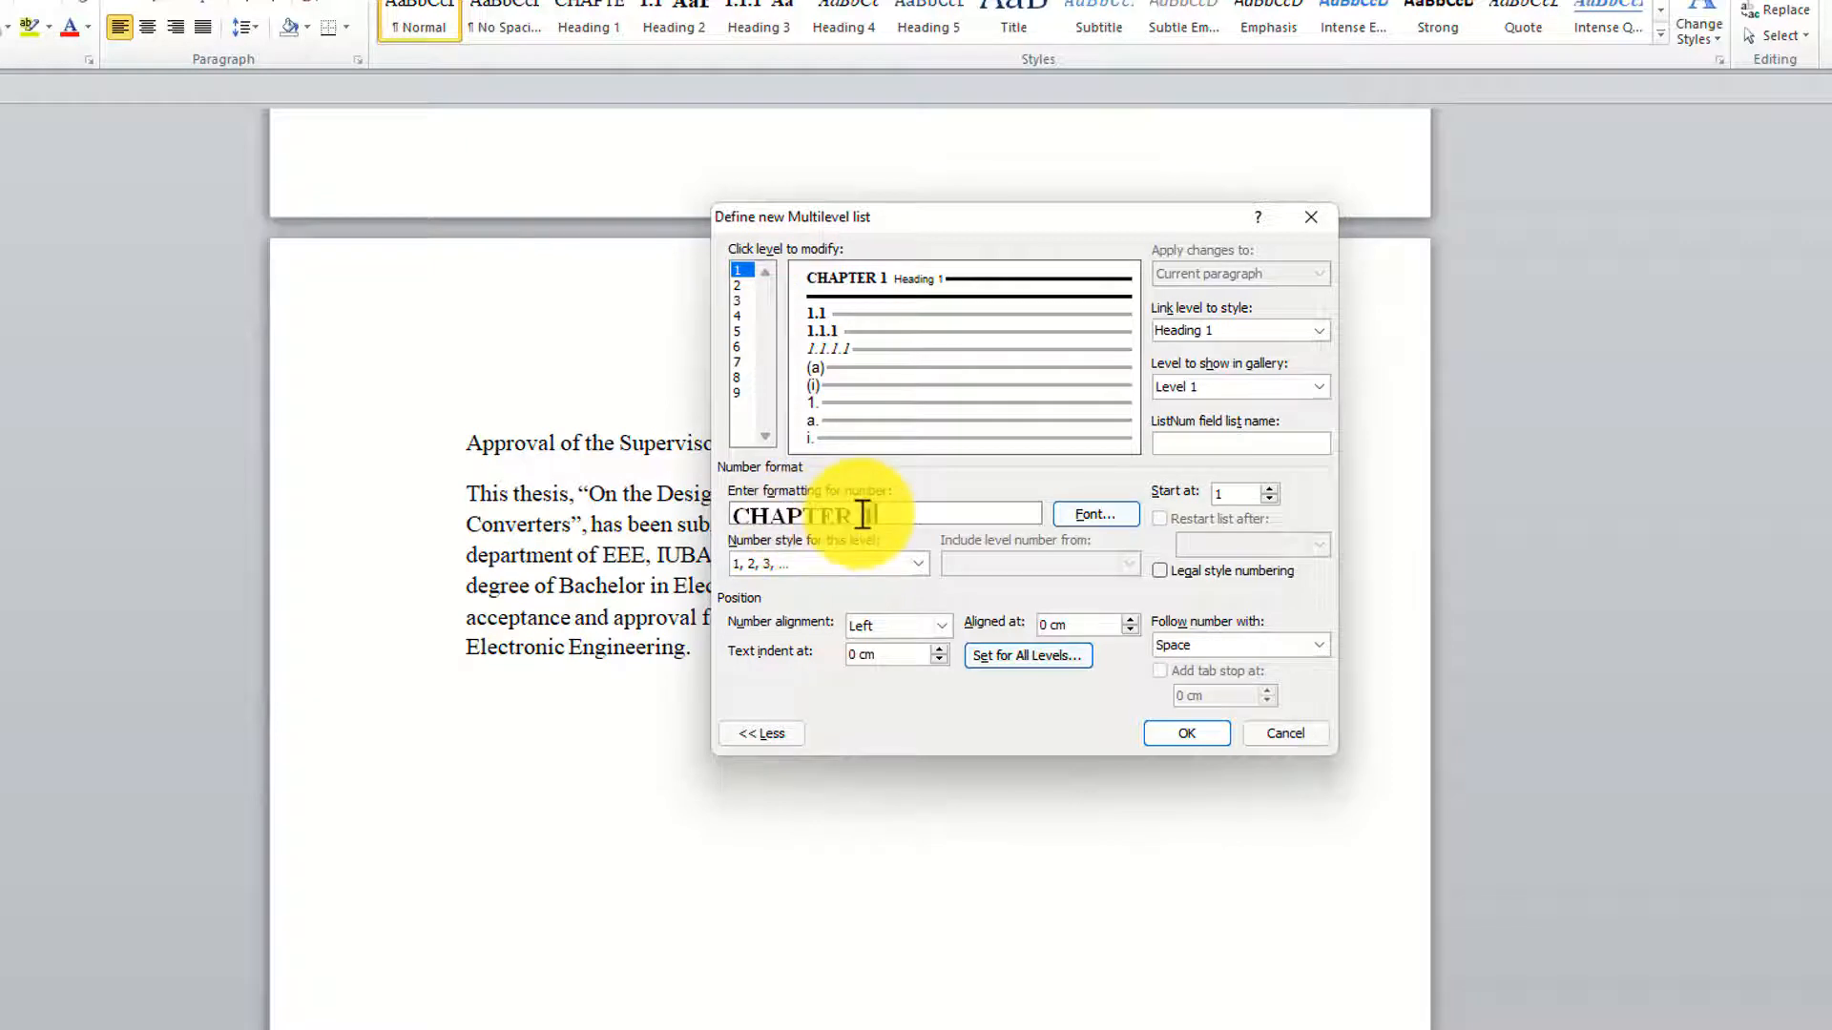
# Remove the number from level 1's format and insert it again with the 1, 2, 3, … style.
pyautogui.click(909, 563)
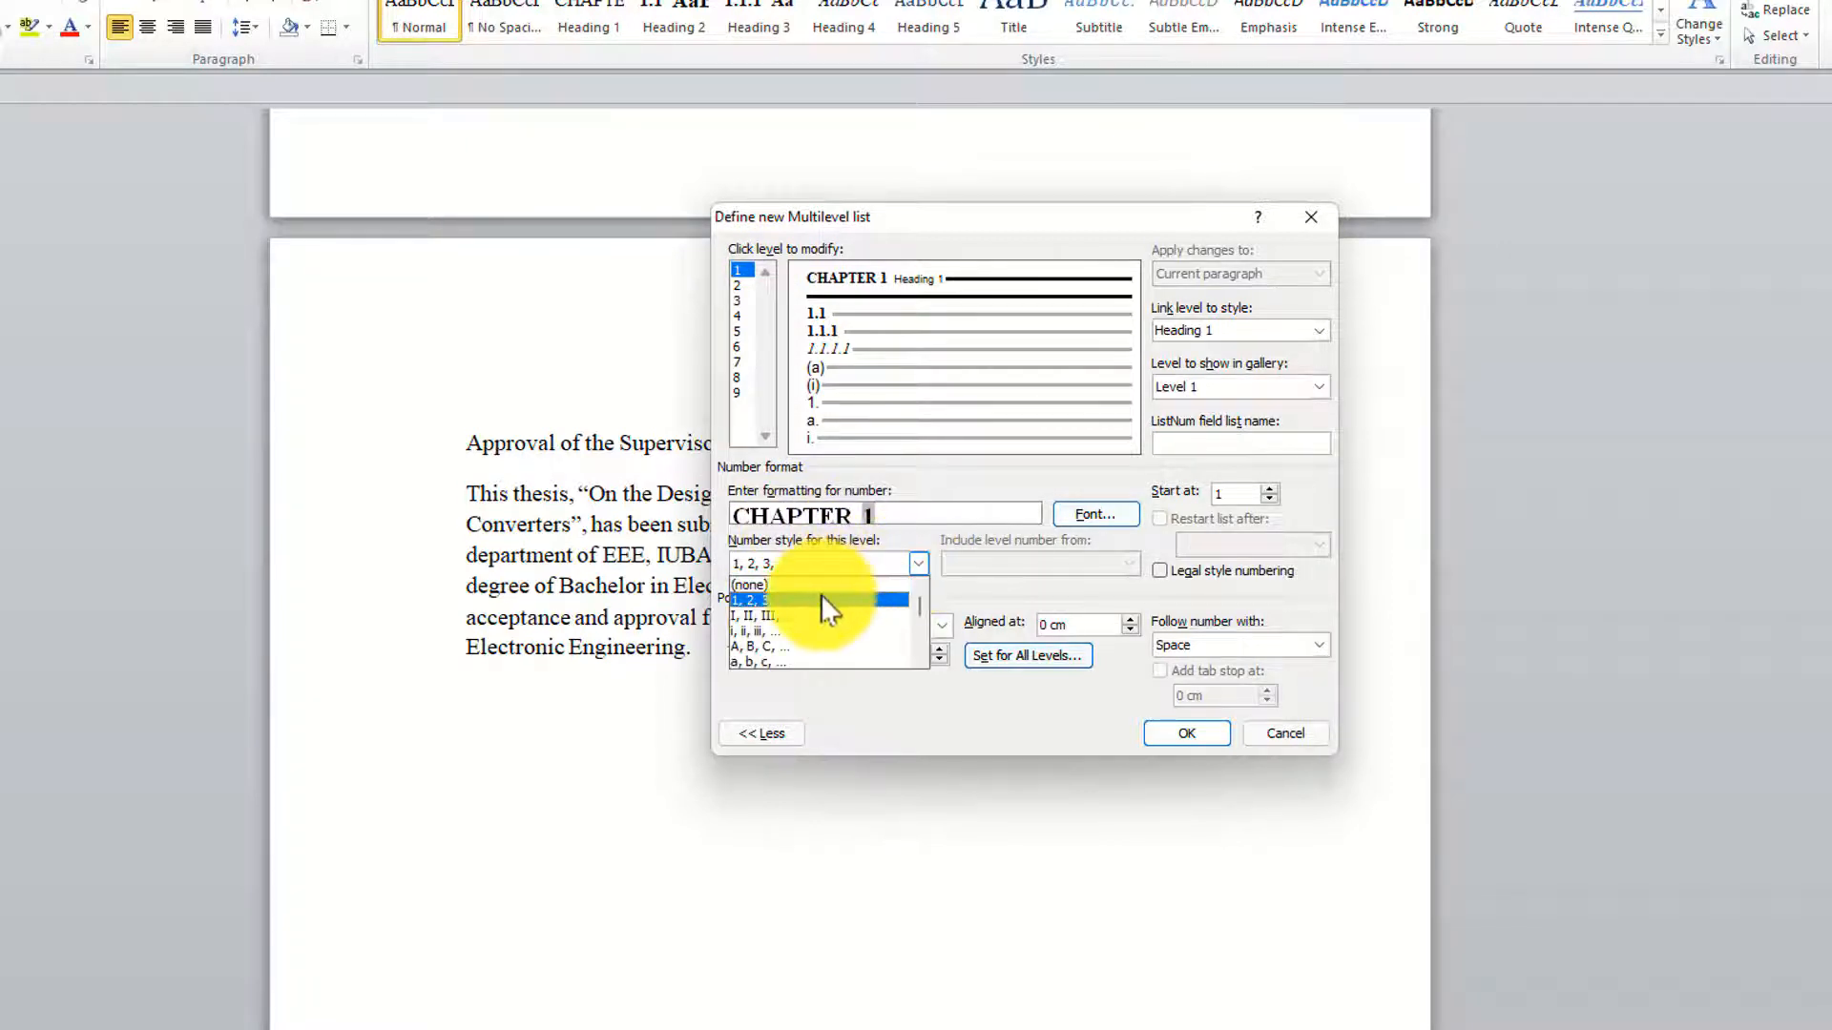
pyautogui.click(818, 593)
pyautogui.click(906, 562)
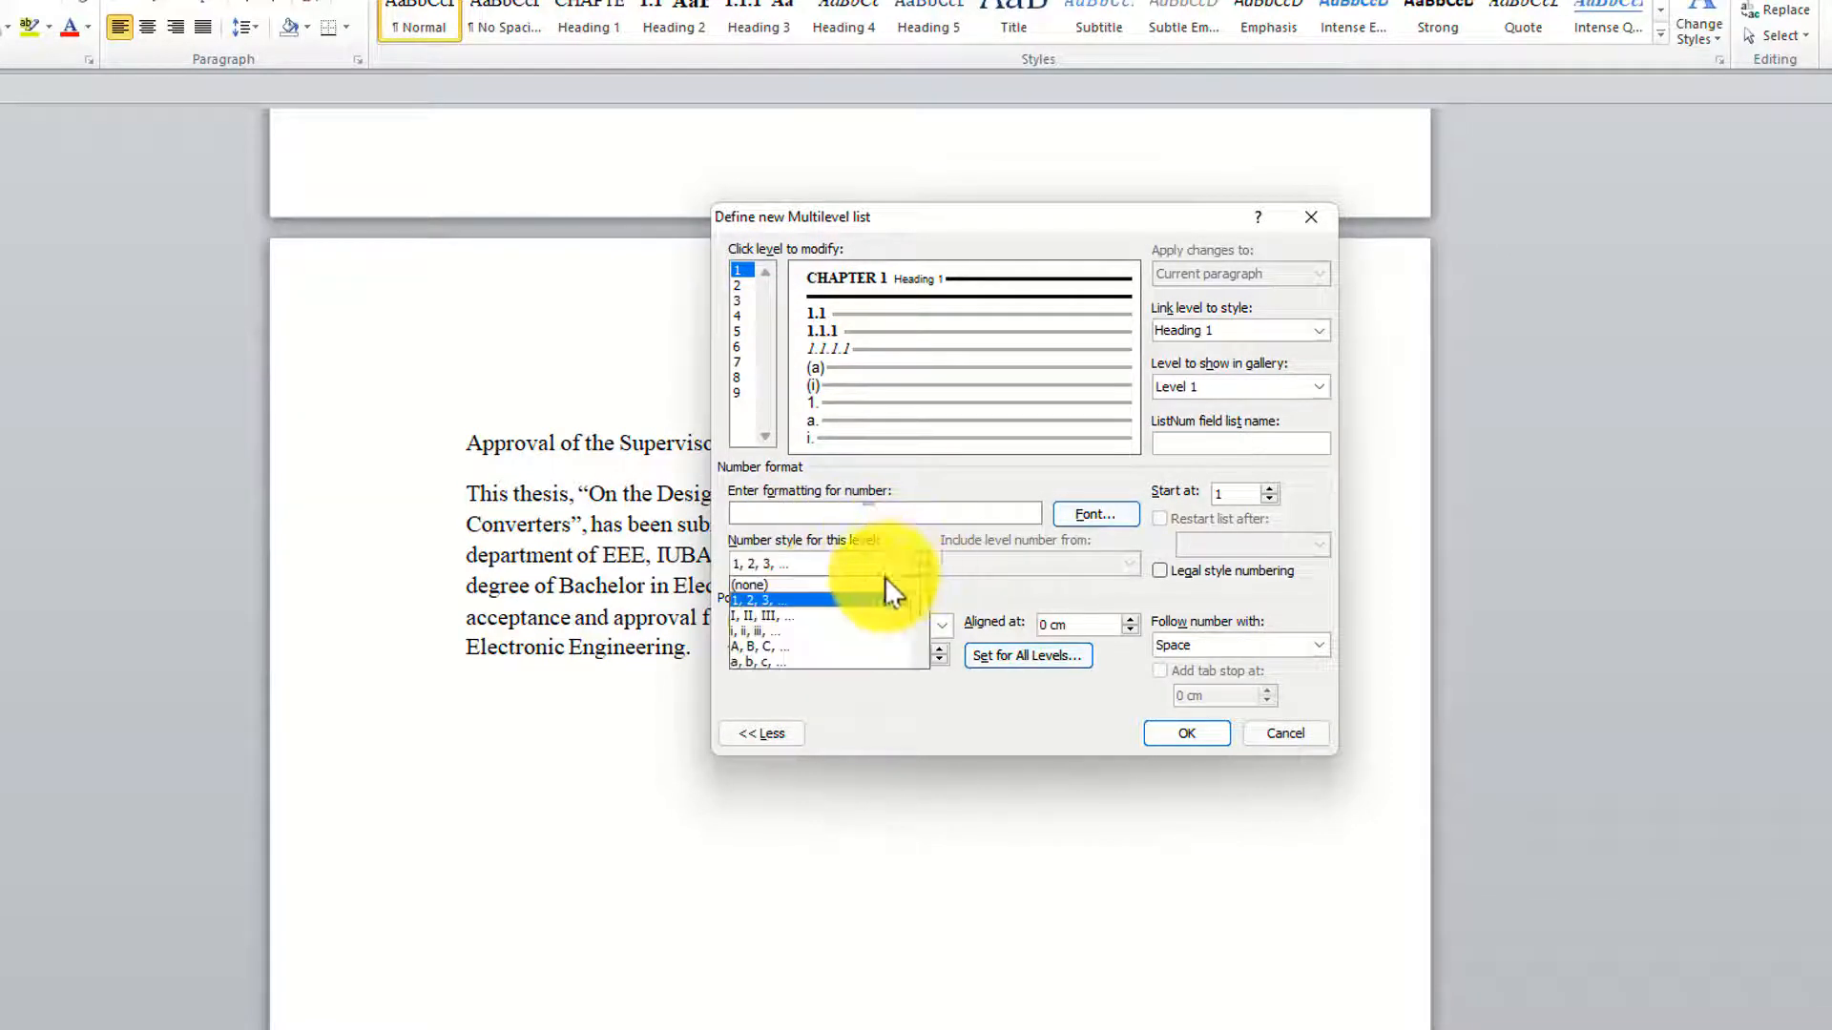
pyautogui.click(826, 579)
pyautogui.click(912, 565)
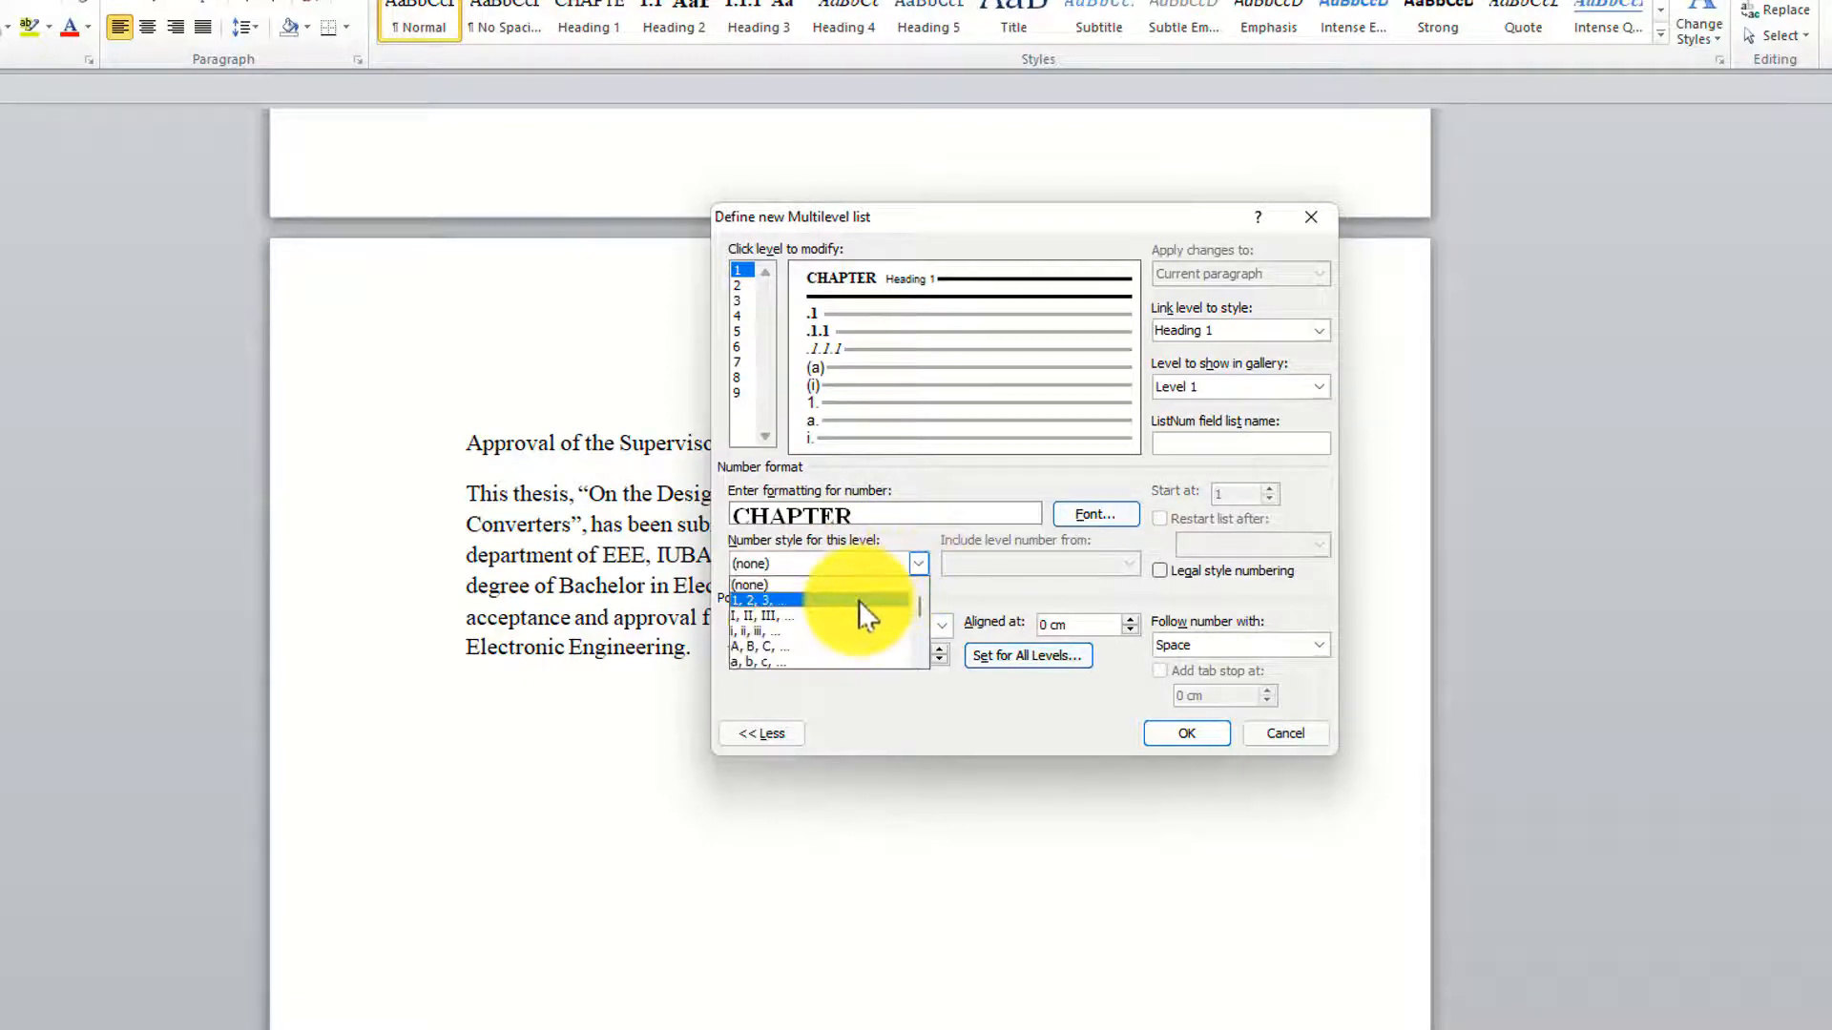
pyautogui.click(859, 598)
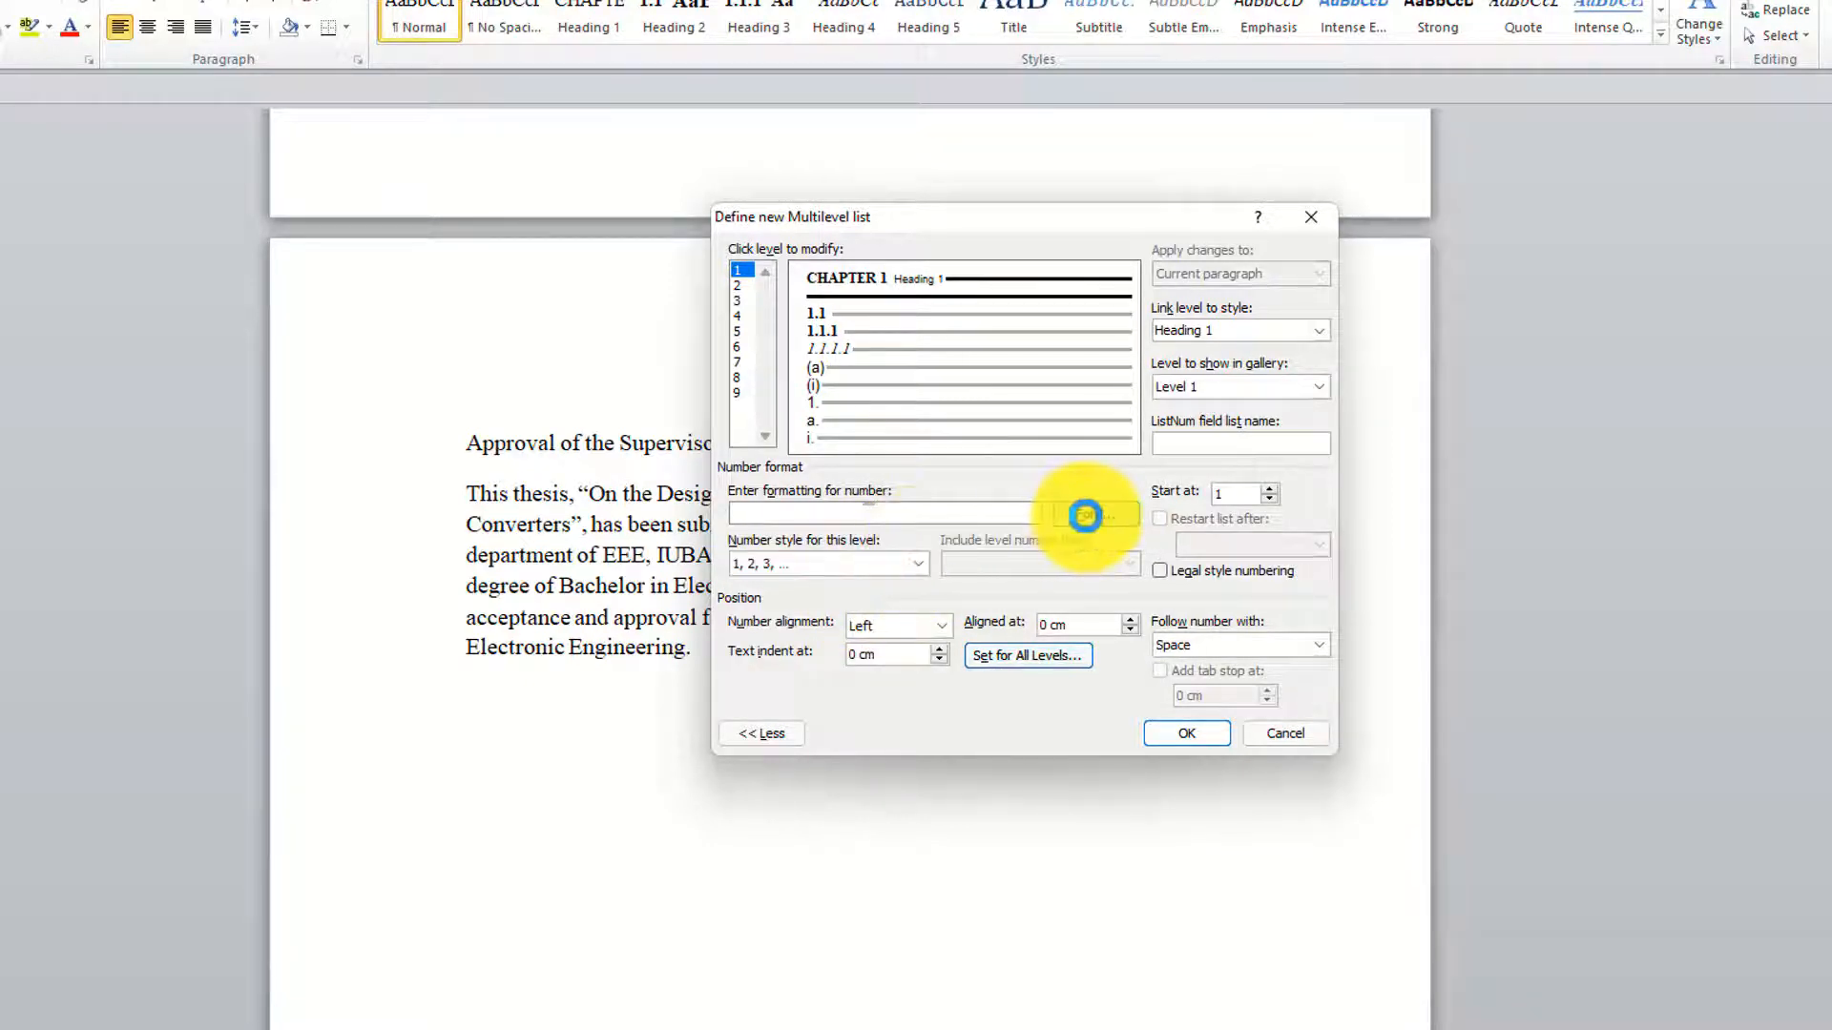
# Reapply the black font colour to level 1's chapter number format.
pyautogui.click(1085, 515)
pyautogui.click(849, 458)
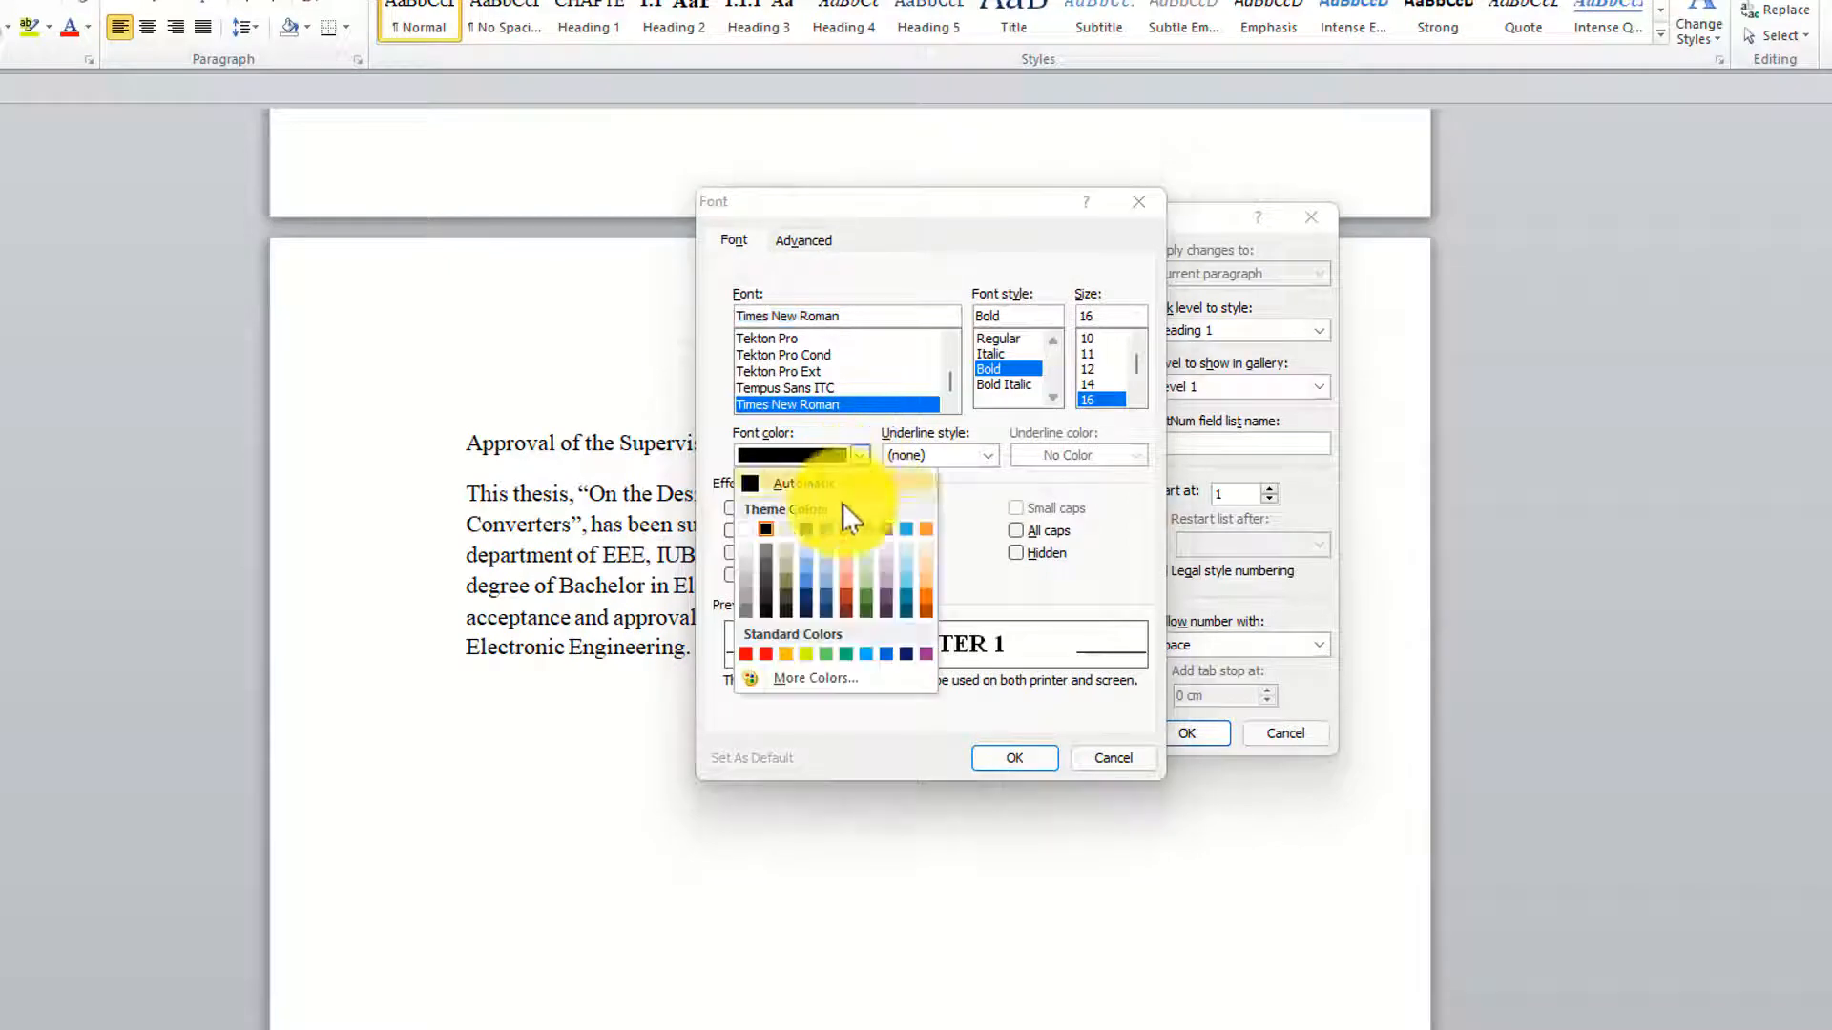
pyautogui.click(764, 528)
pyautogui.click(1007, 759)
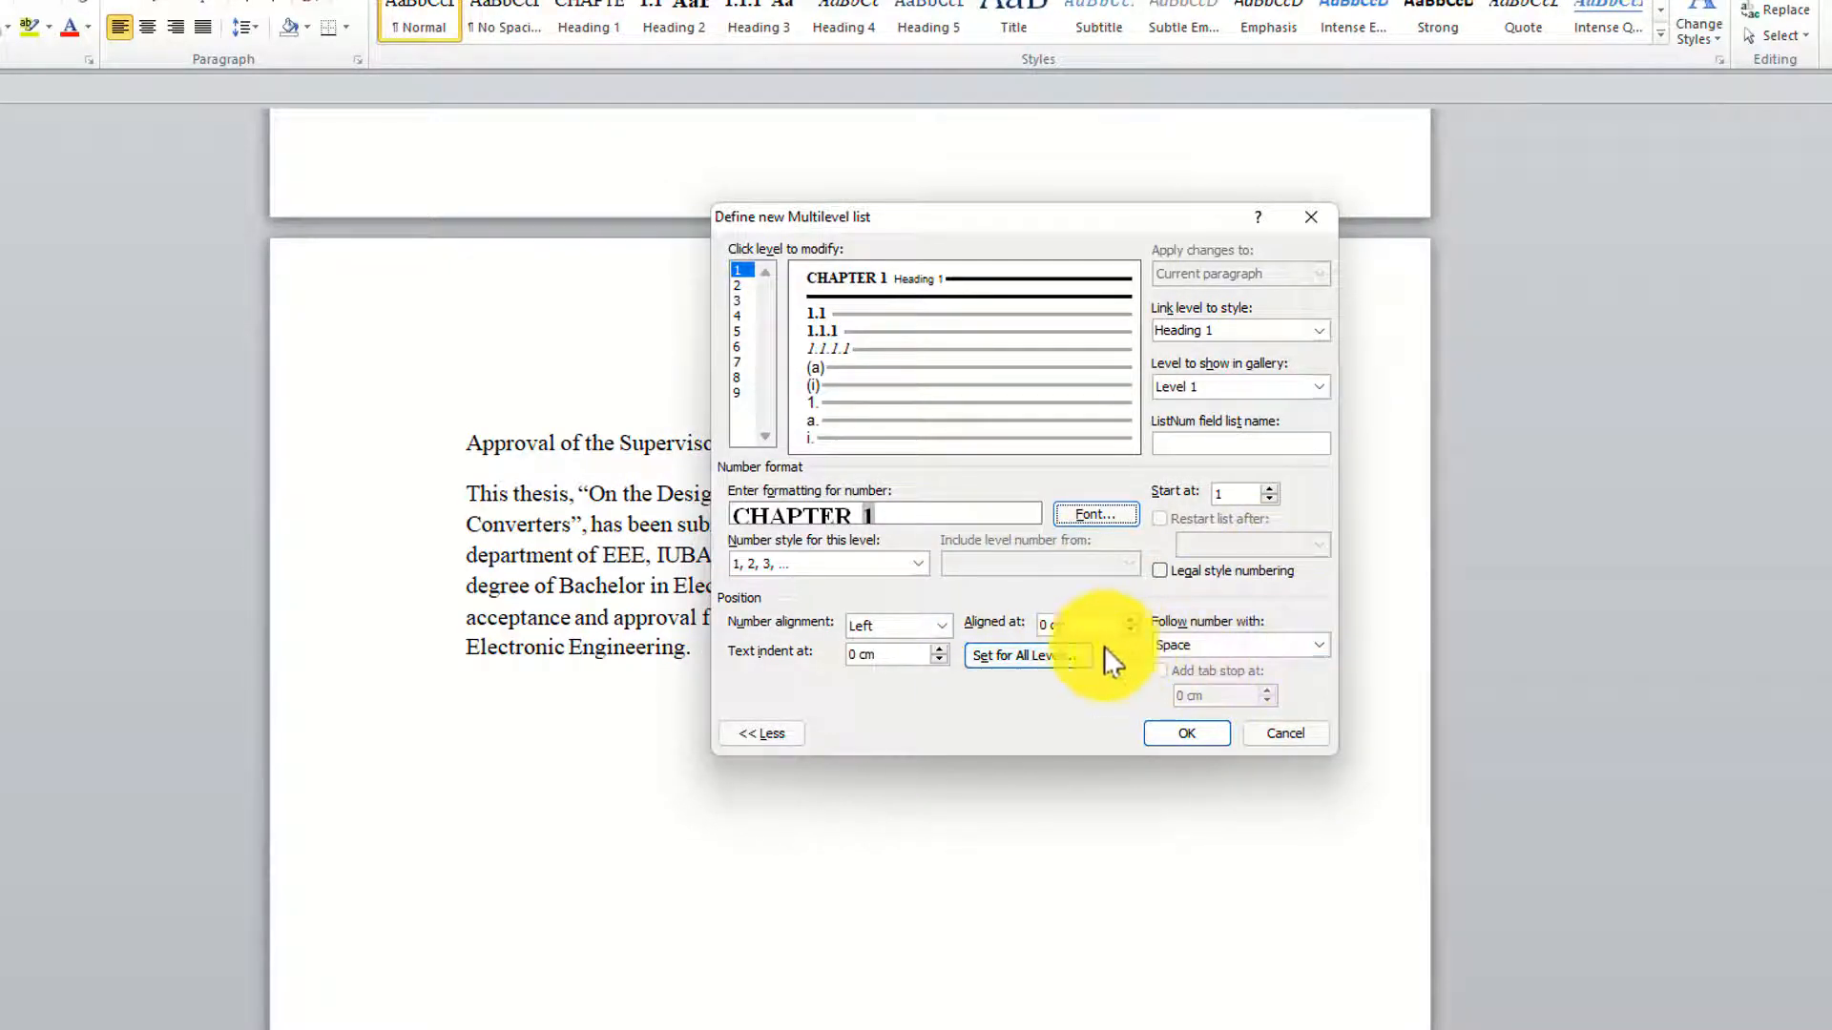
# Apply 0 cm number position, text position and additional indent to all levels, and follow level 1's number with a space.
pyautogui.click(1074, 654)
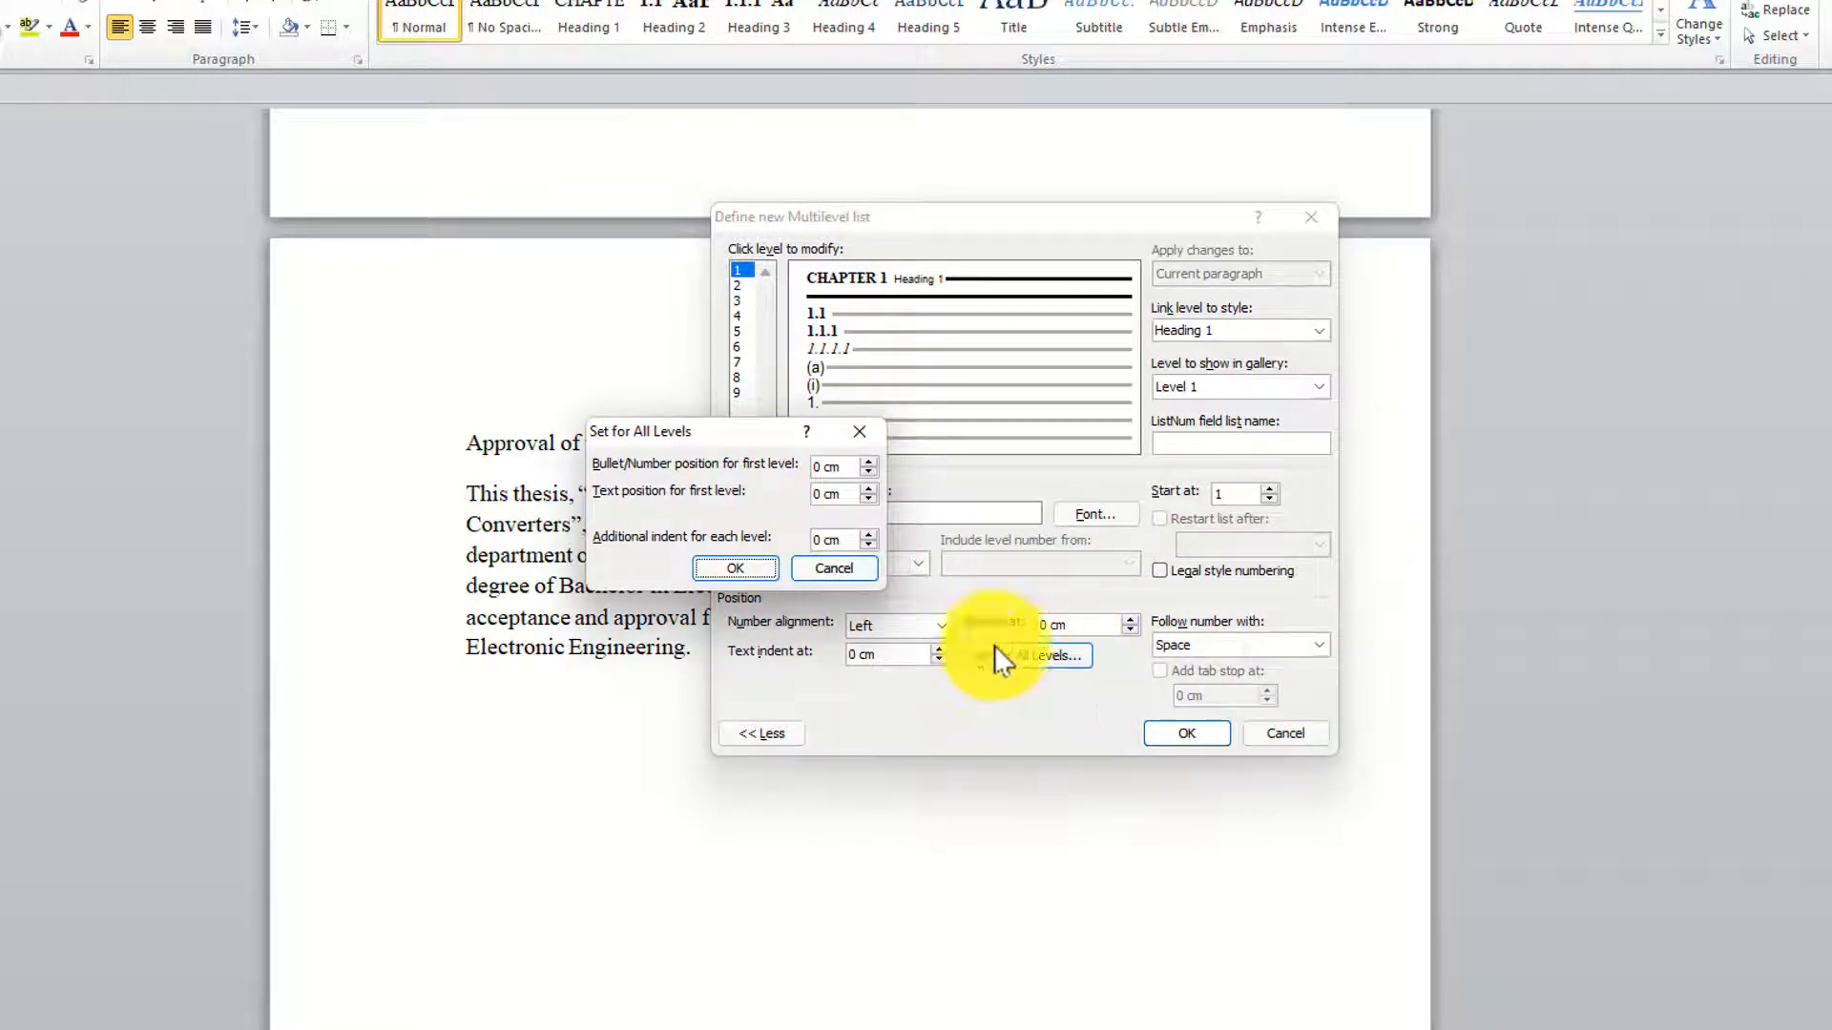
pyautogui.click(738, 570)
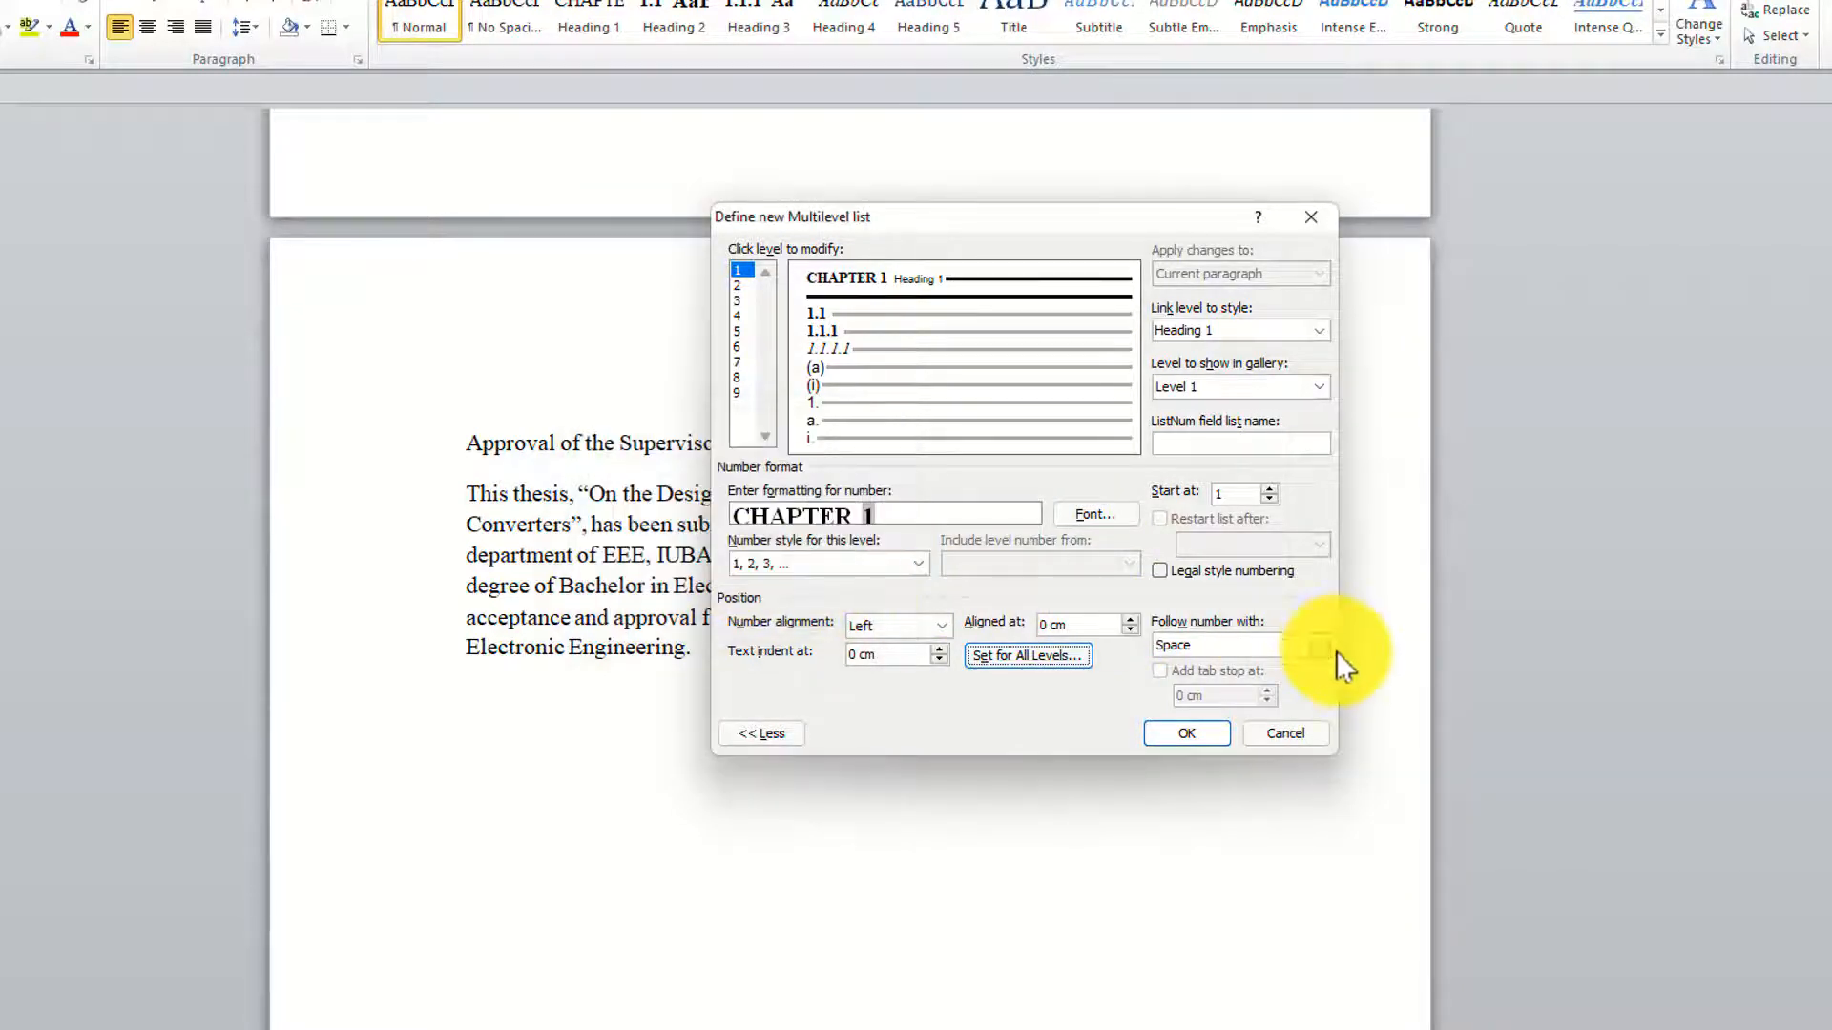
pyautogui.click(1275, 645)
pyautogui.click(1262, 678)
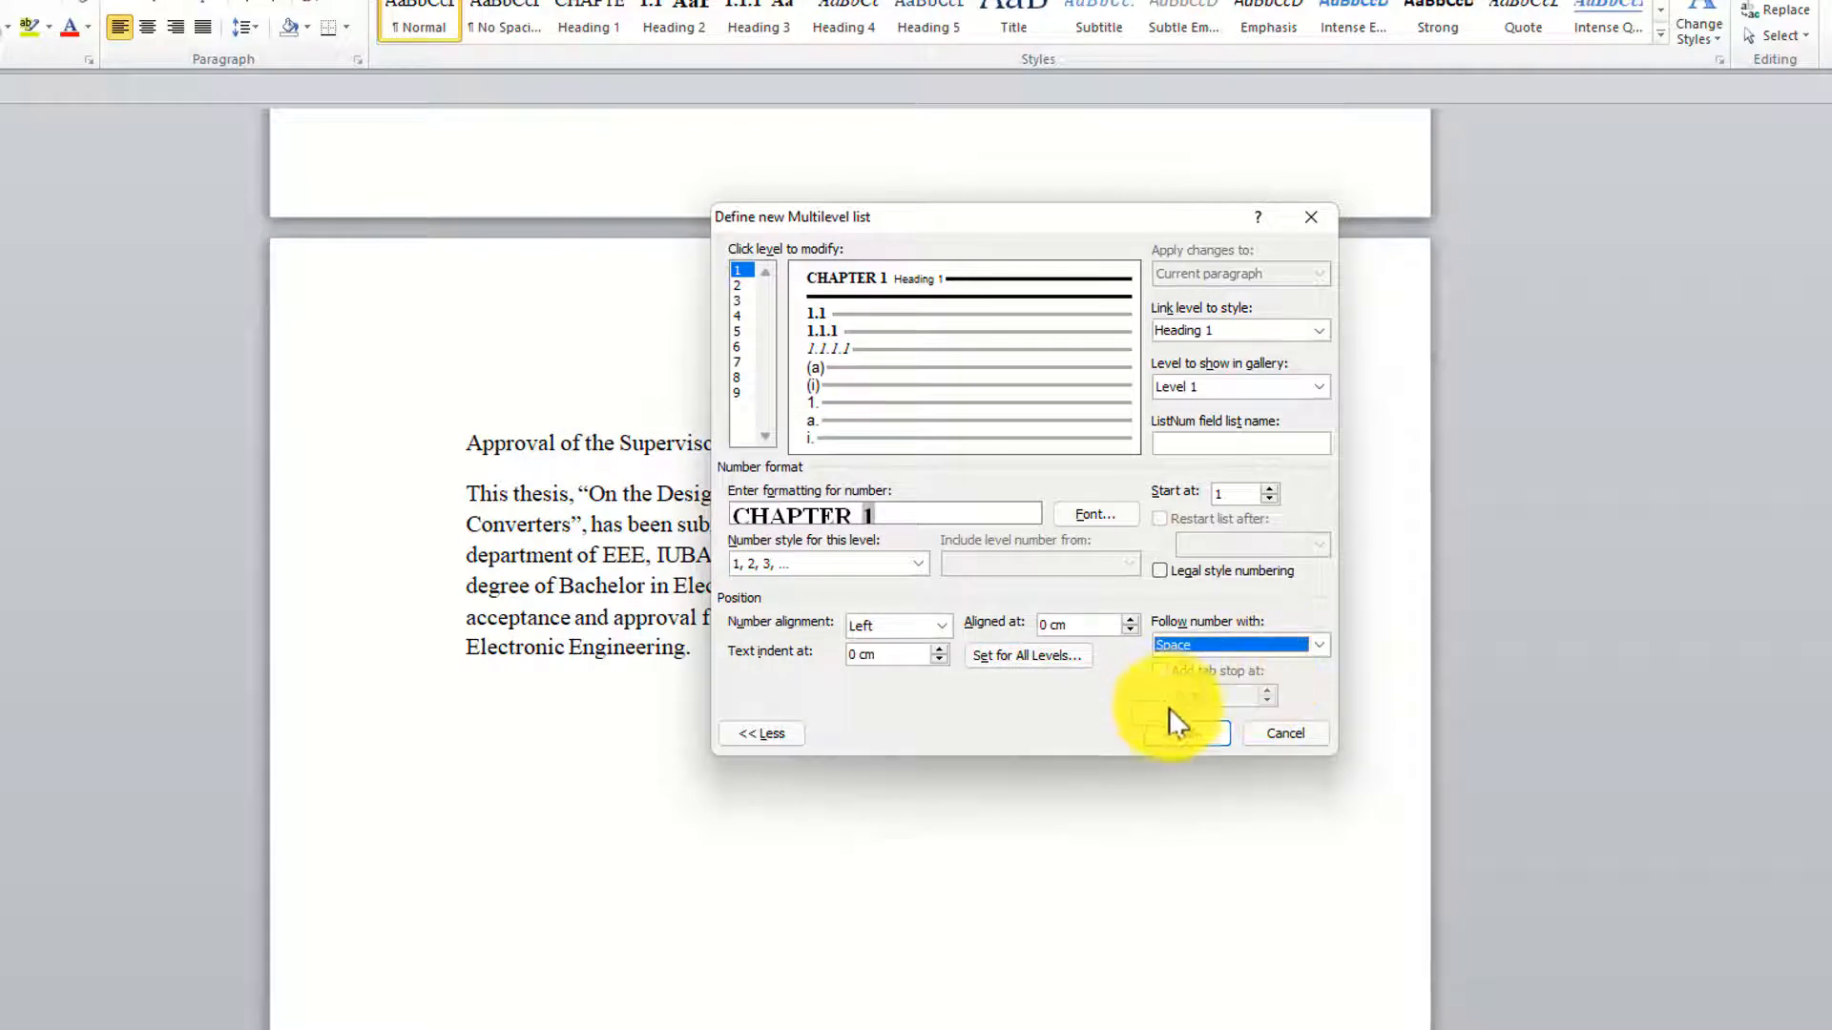
# Rebuild level 2's number format as 1.1 from the level 1 number, a period and the 1, 2, 3, … style.
pyautogui.click(738, 285)
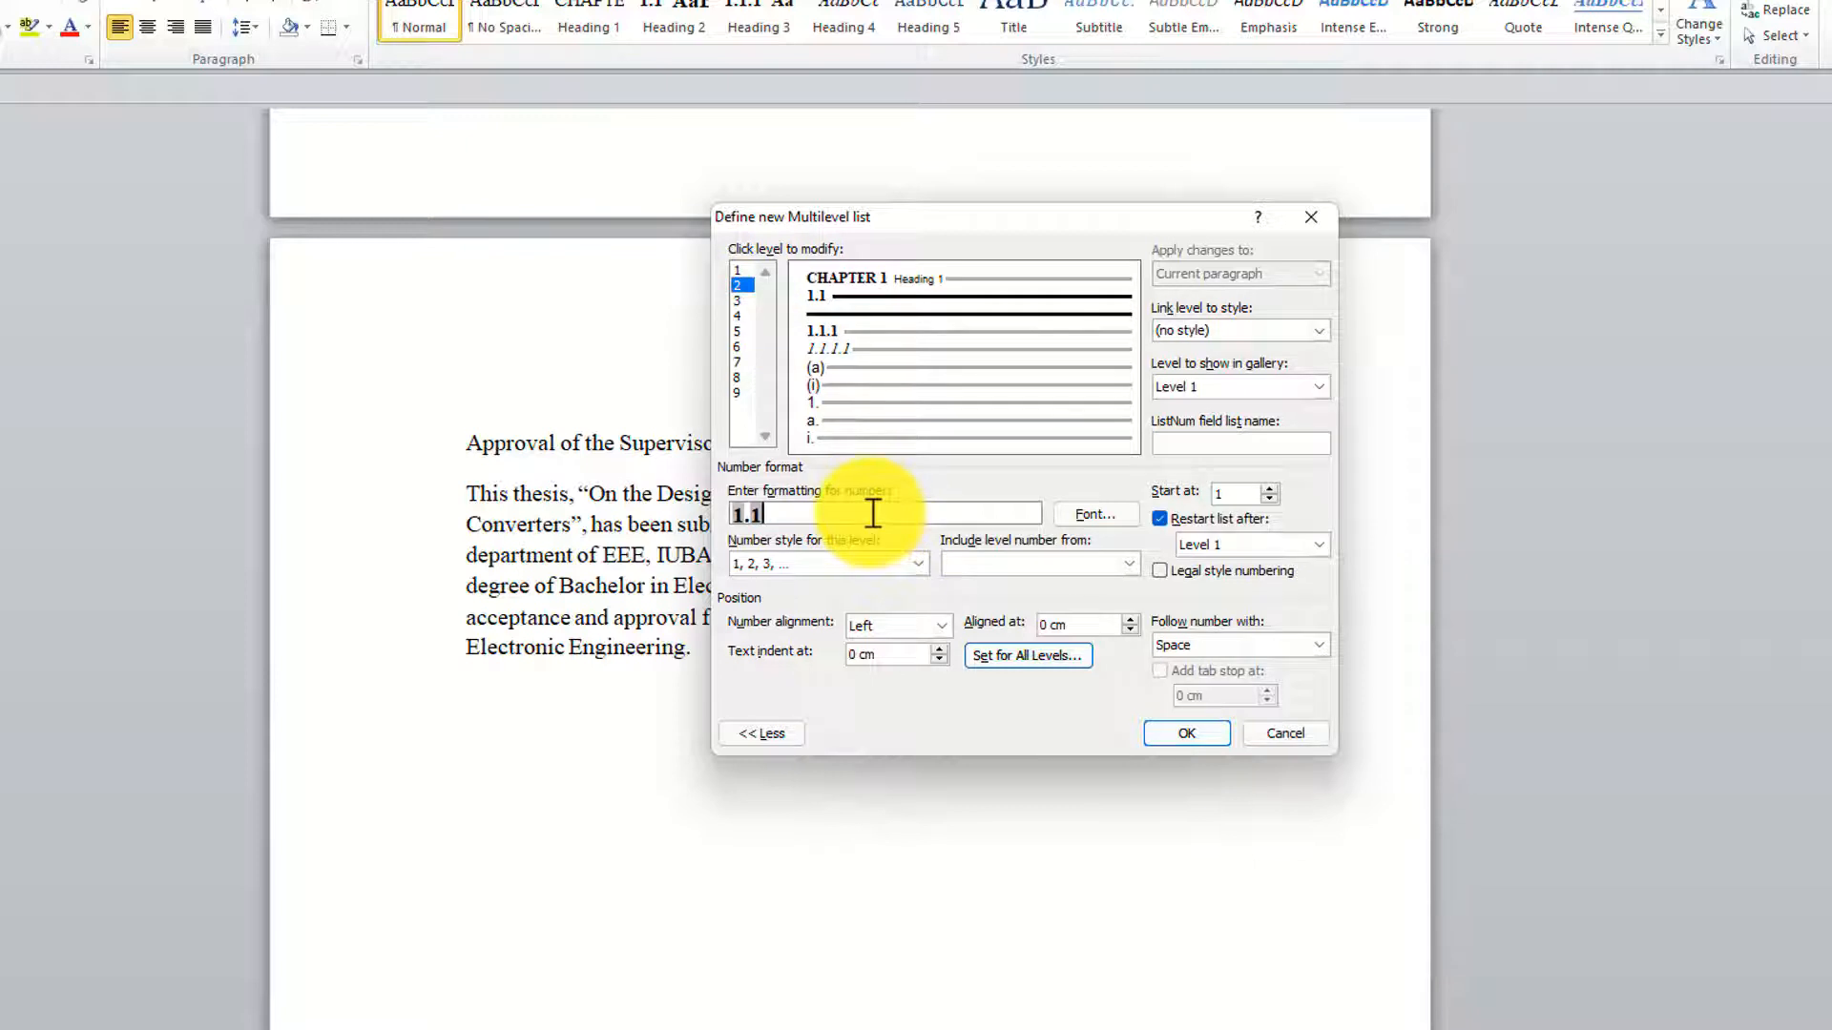
pyautogui.press('Delete')
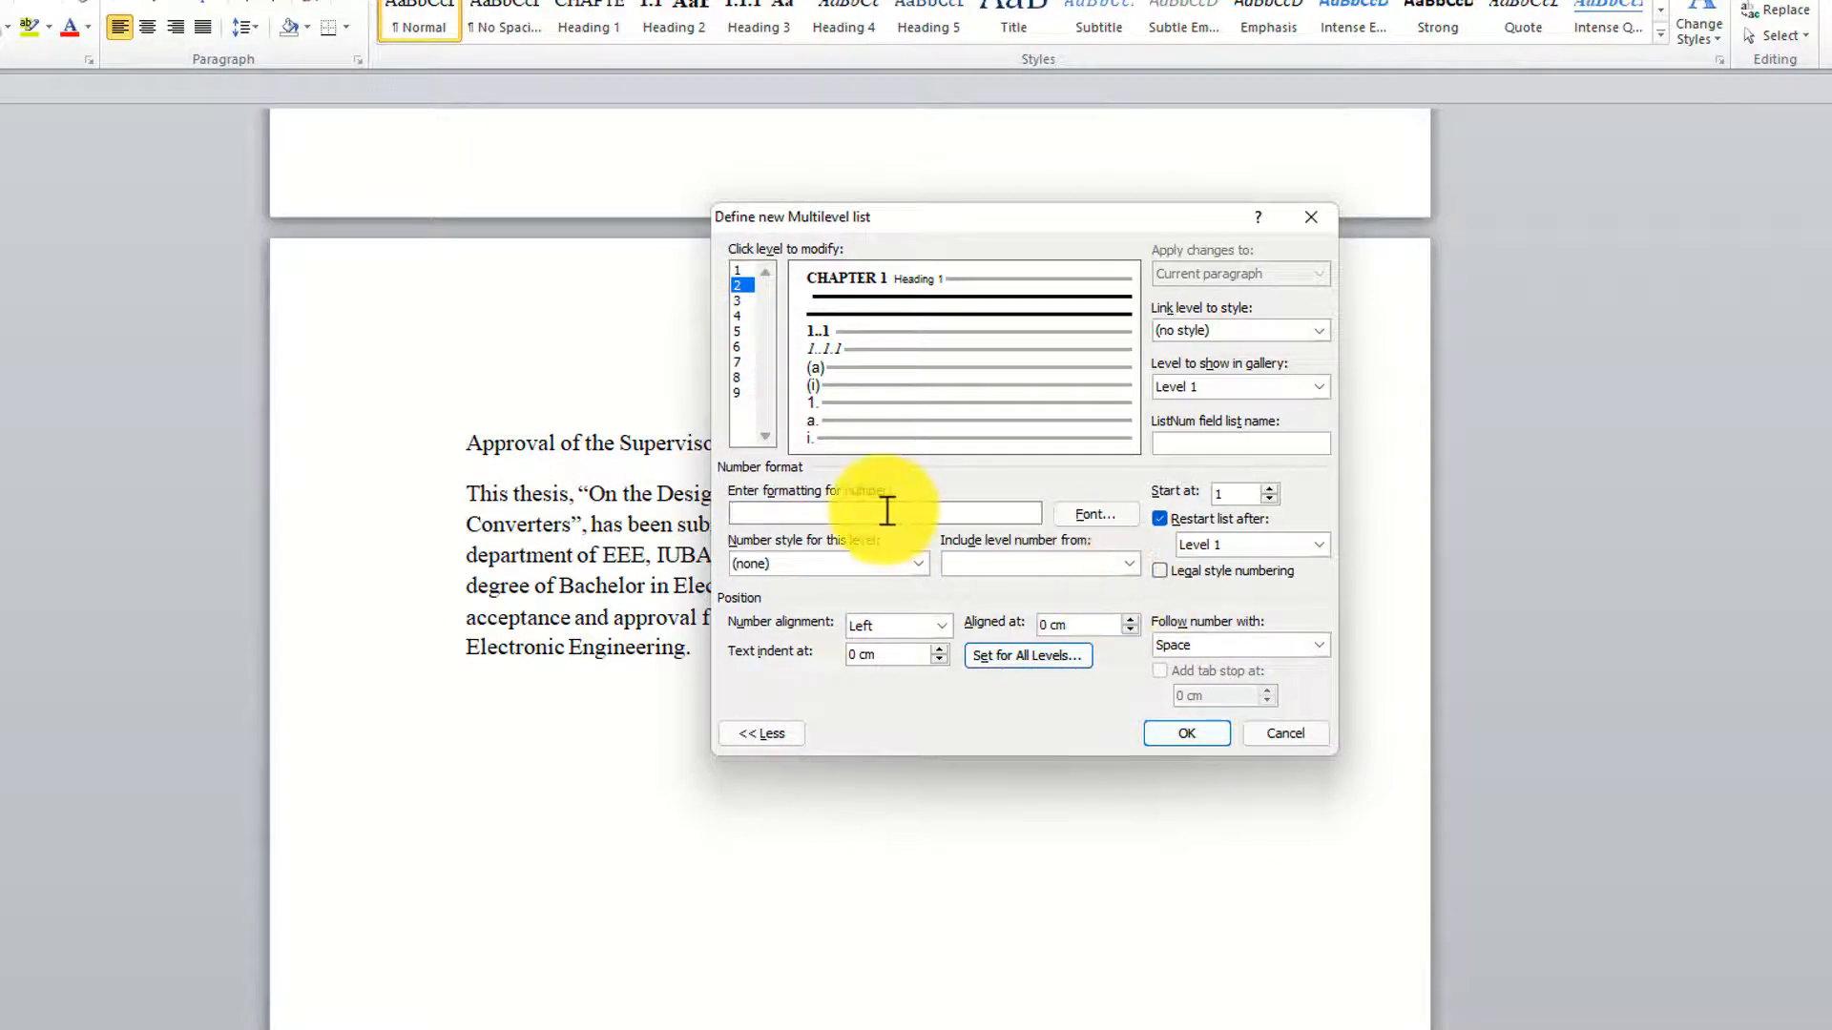
pyautogui.click(1128, 565)
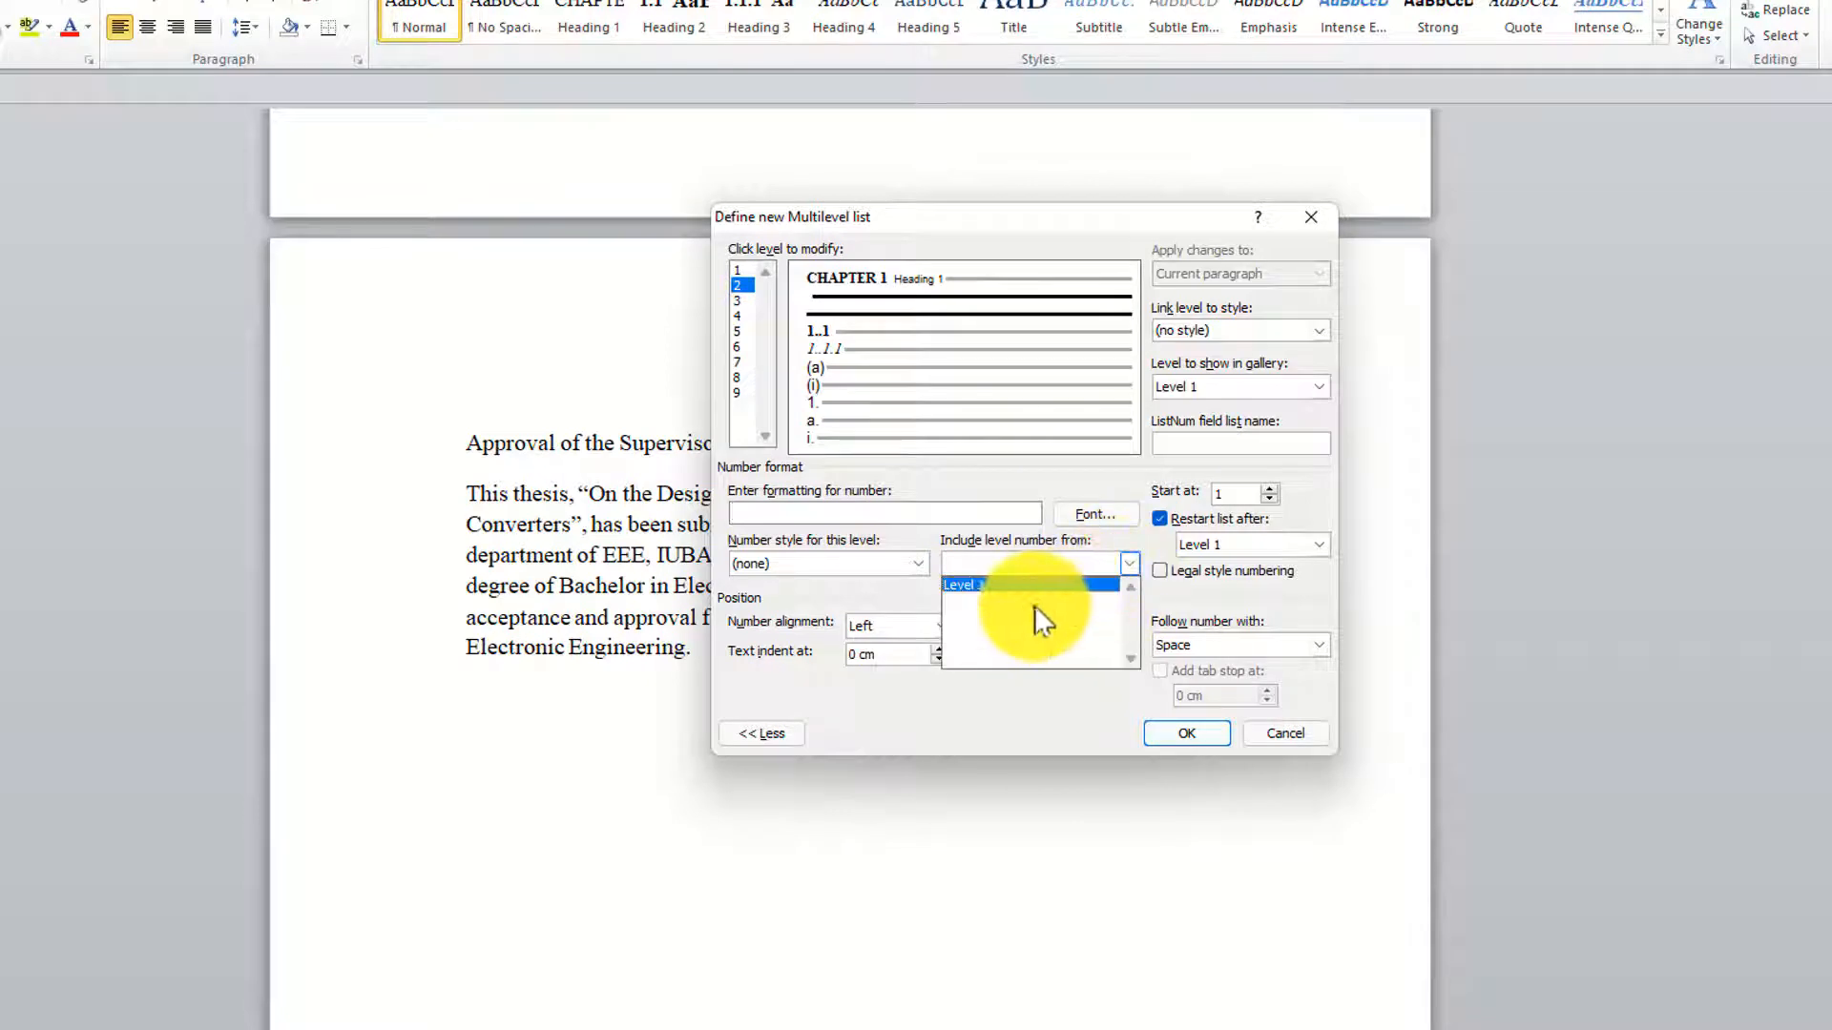
pyautogui.click(1022, 584)
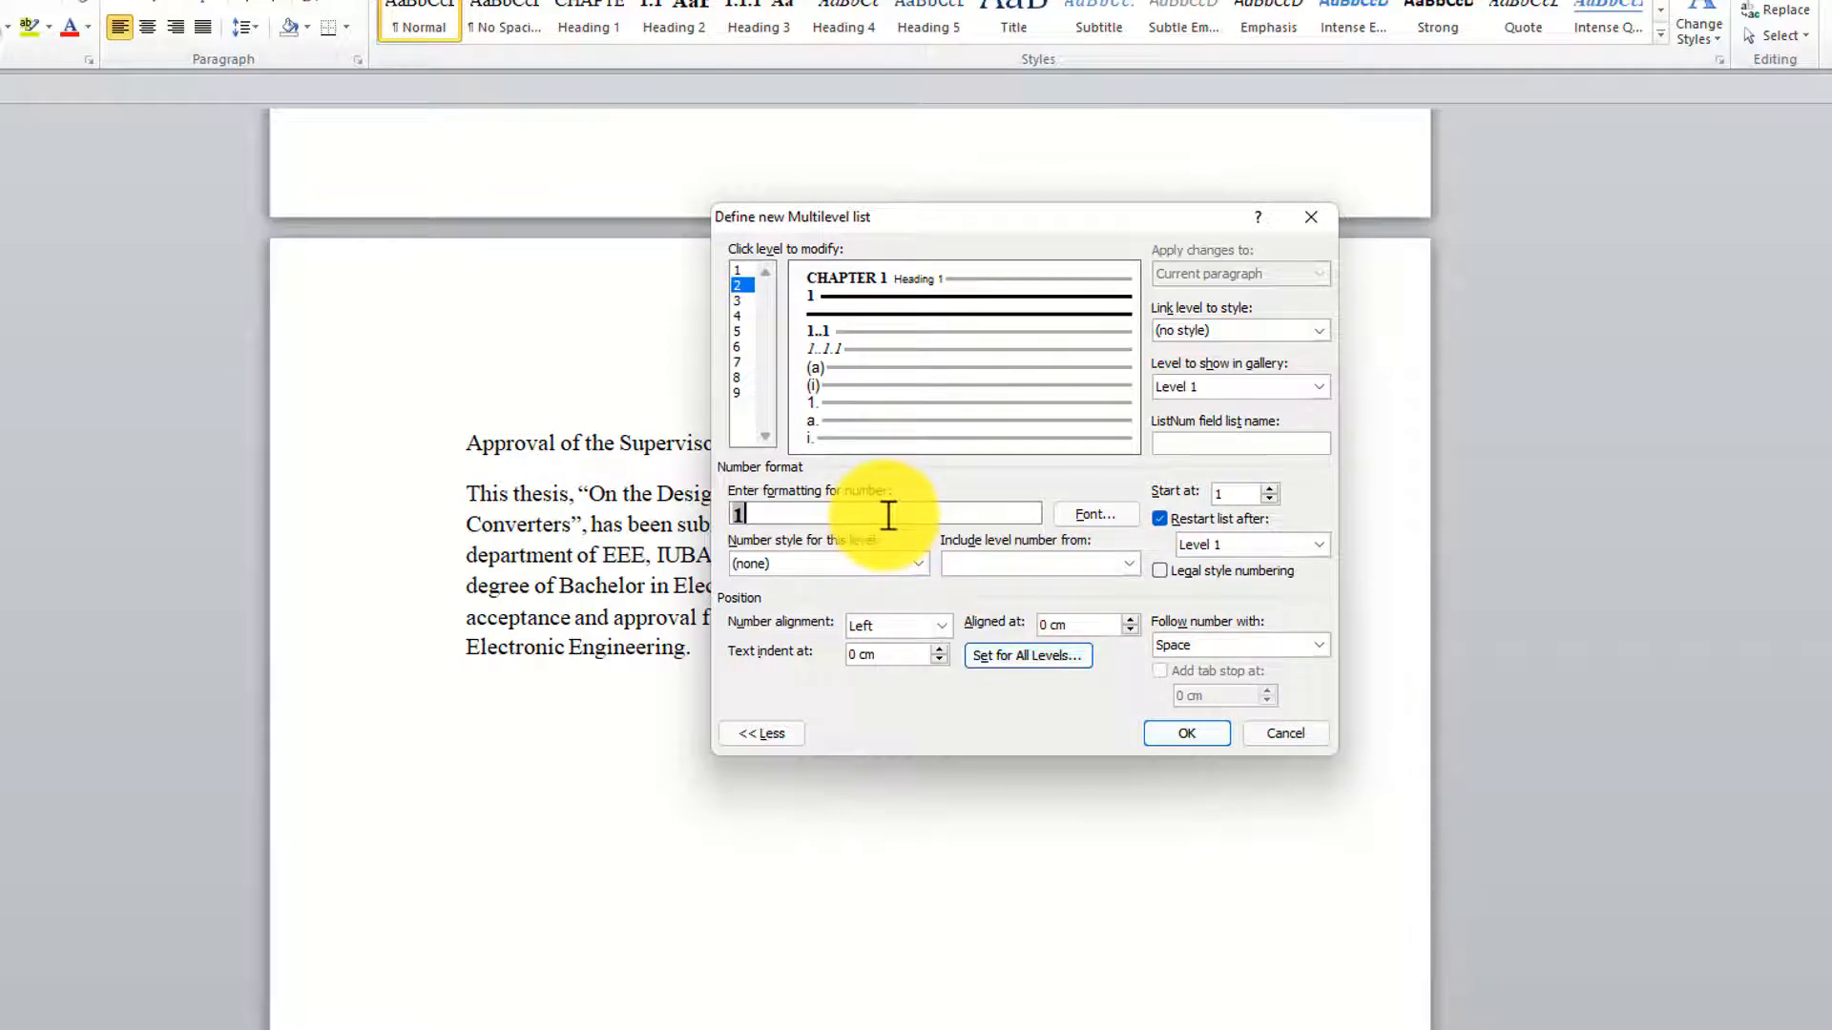
pyautogui.write('.')
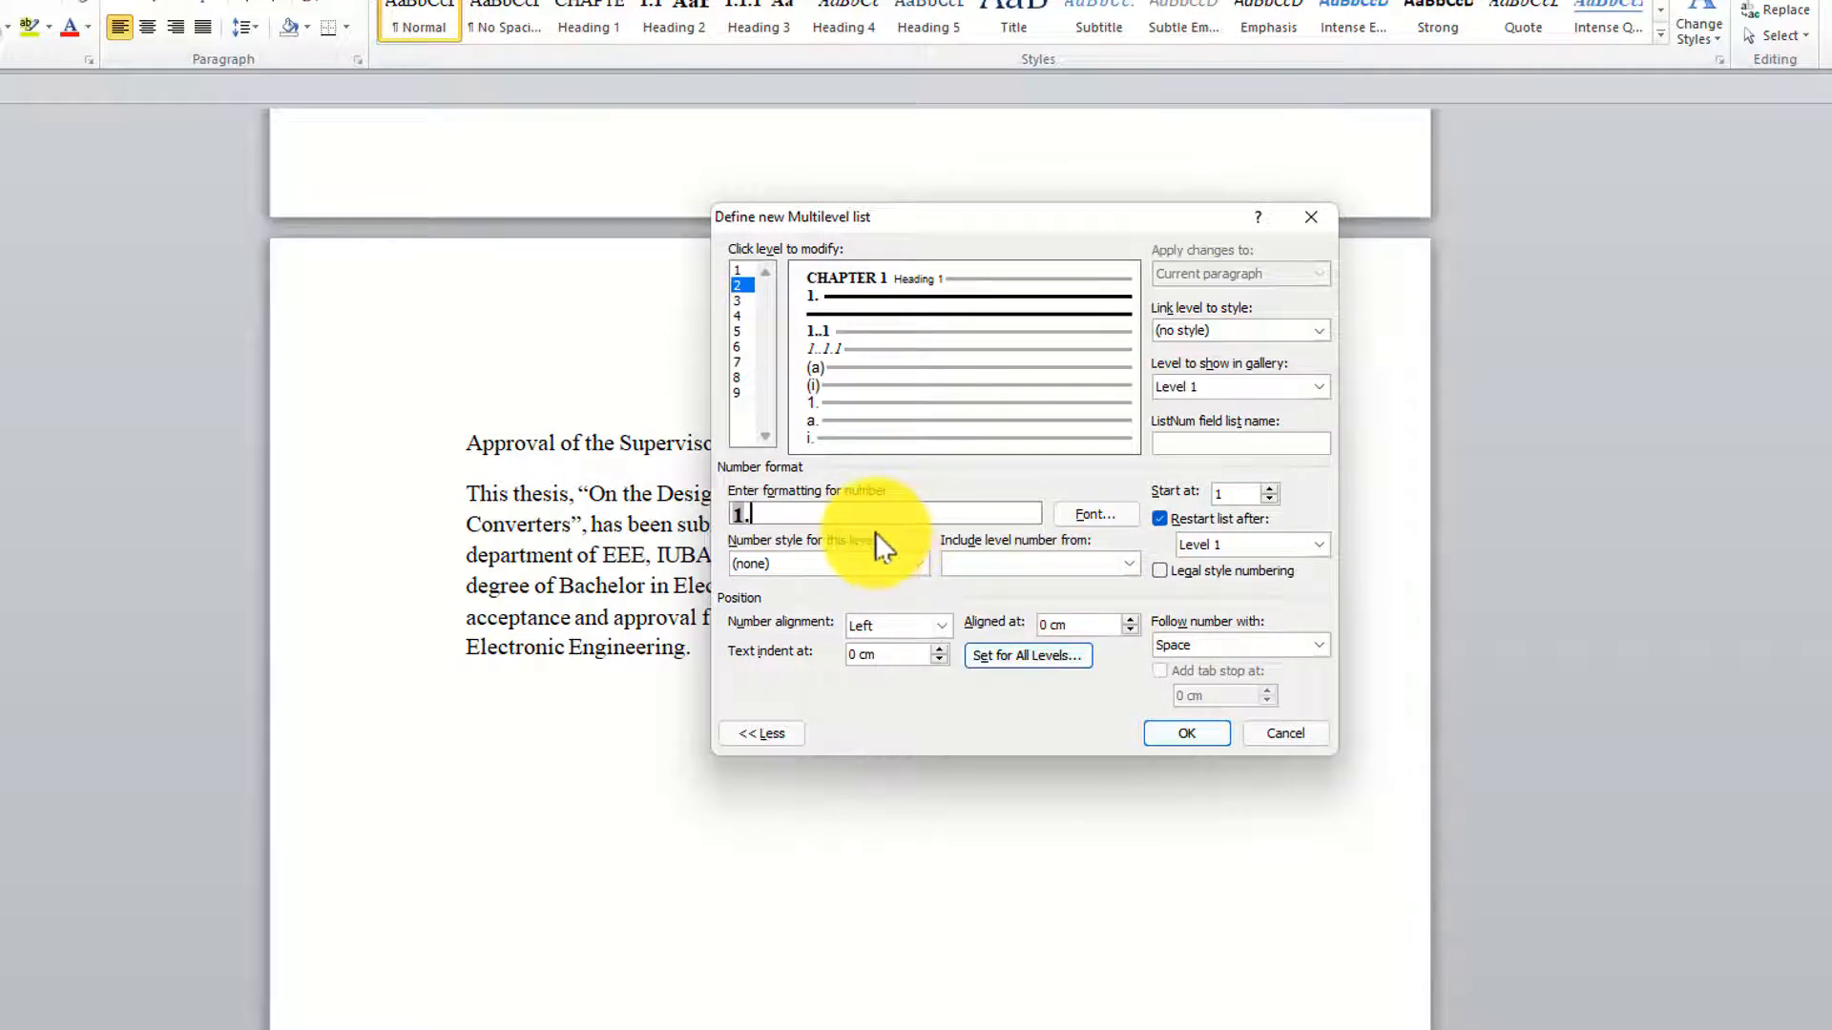
pyautogui.click(908, 562)
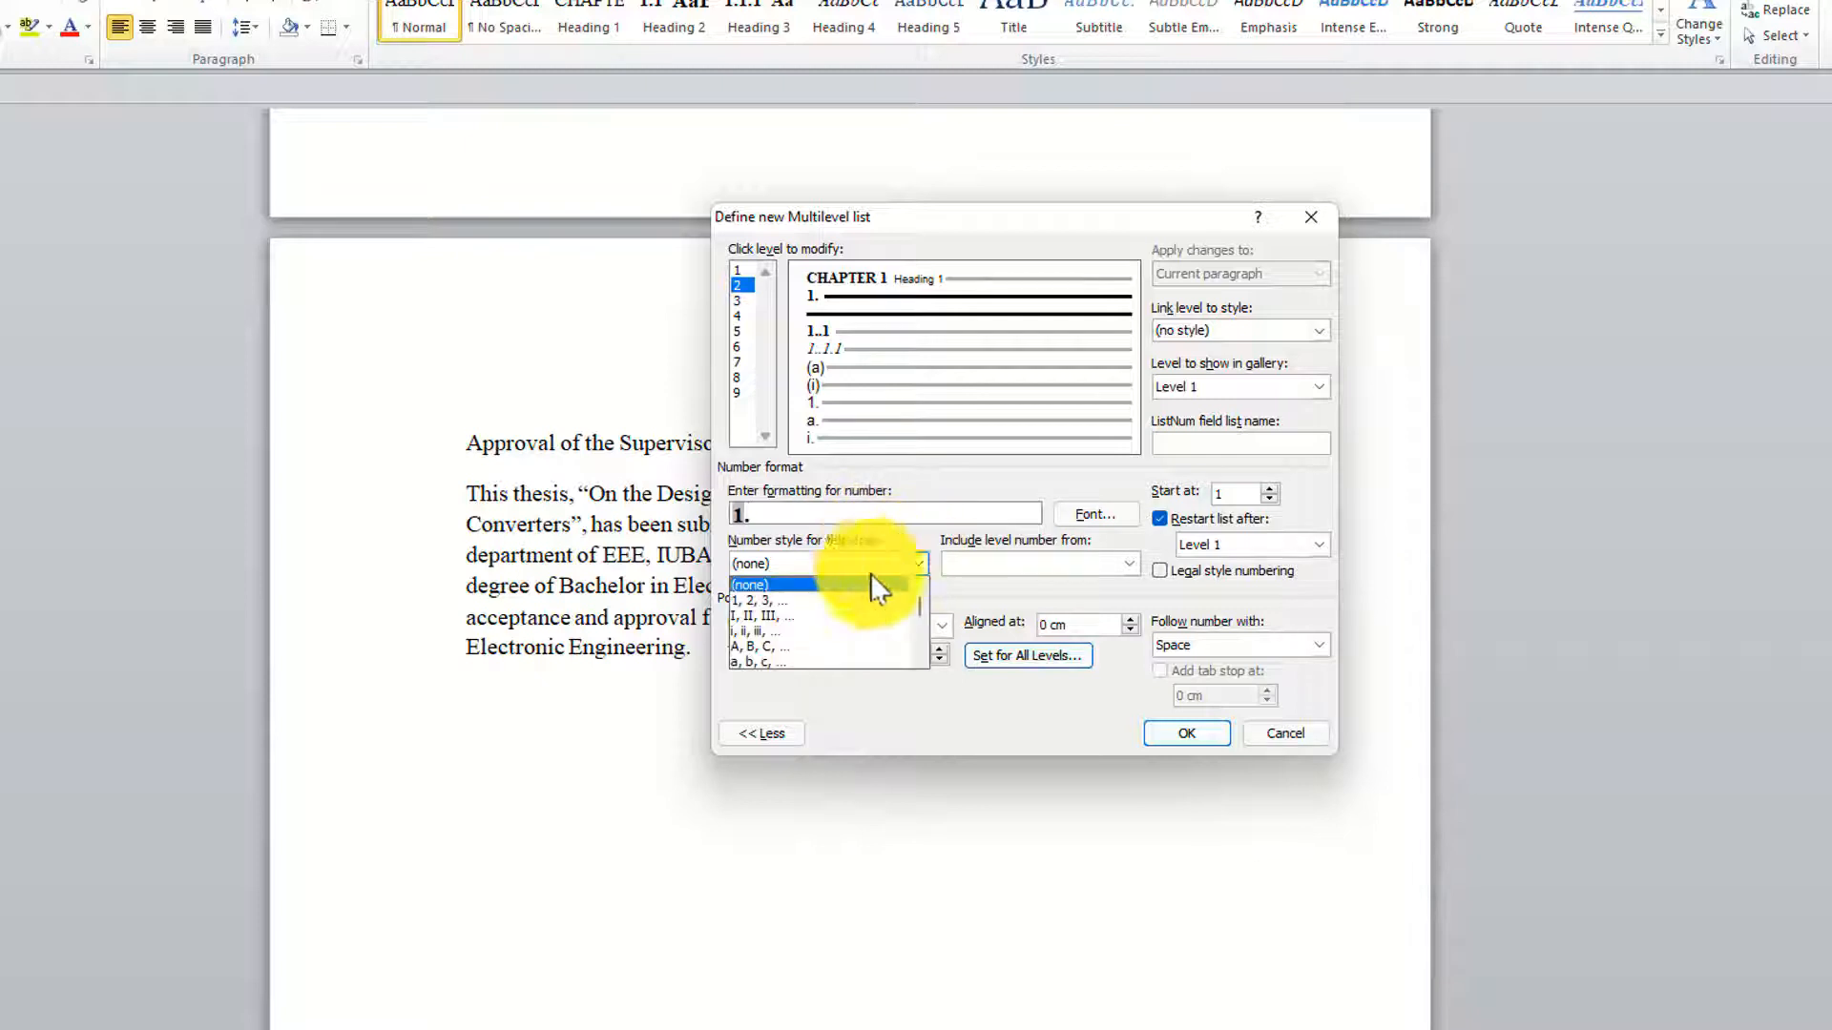
pyautogui.click(773, 594)
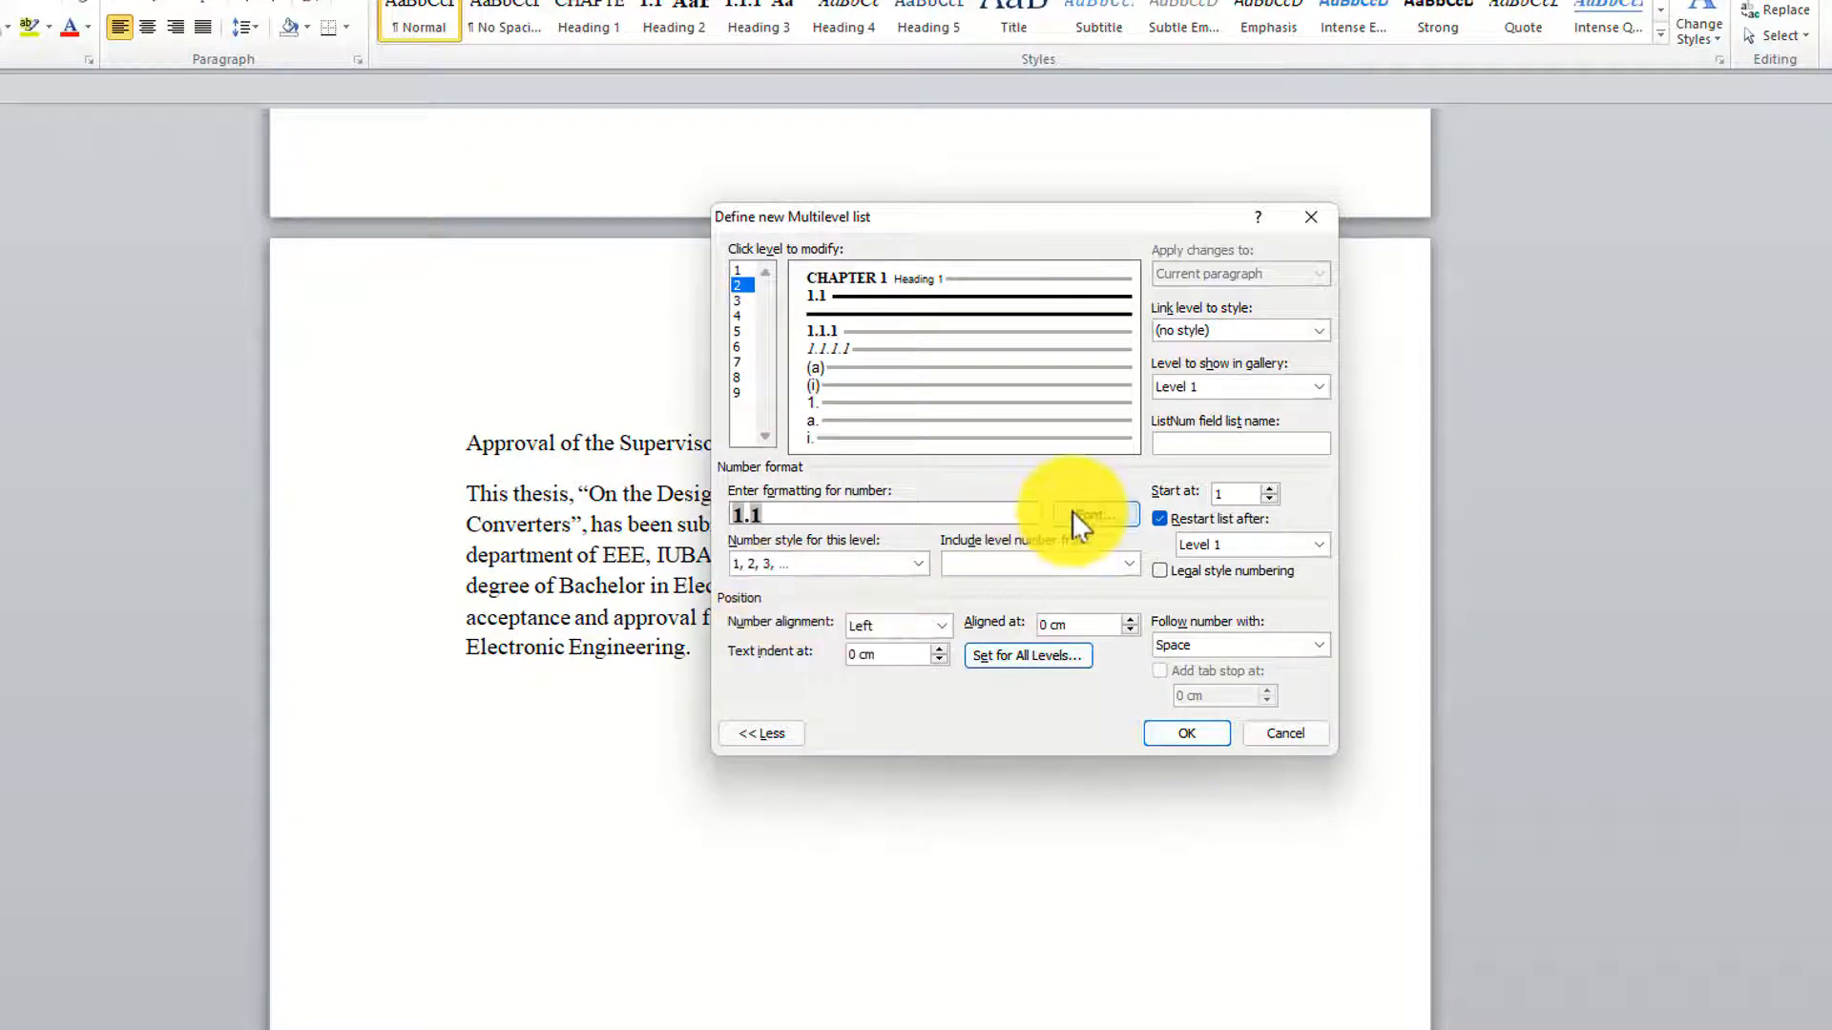
# Set the font colour of level 2's 1.1 number to black.
pyautogui.click(1072, 511)
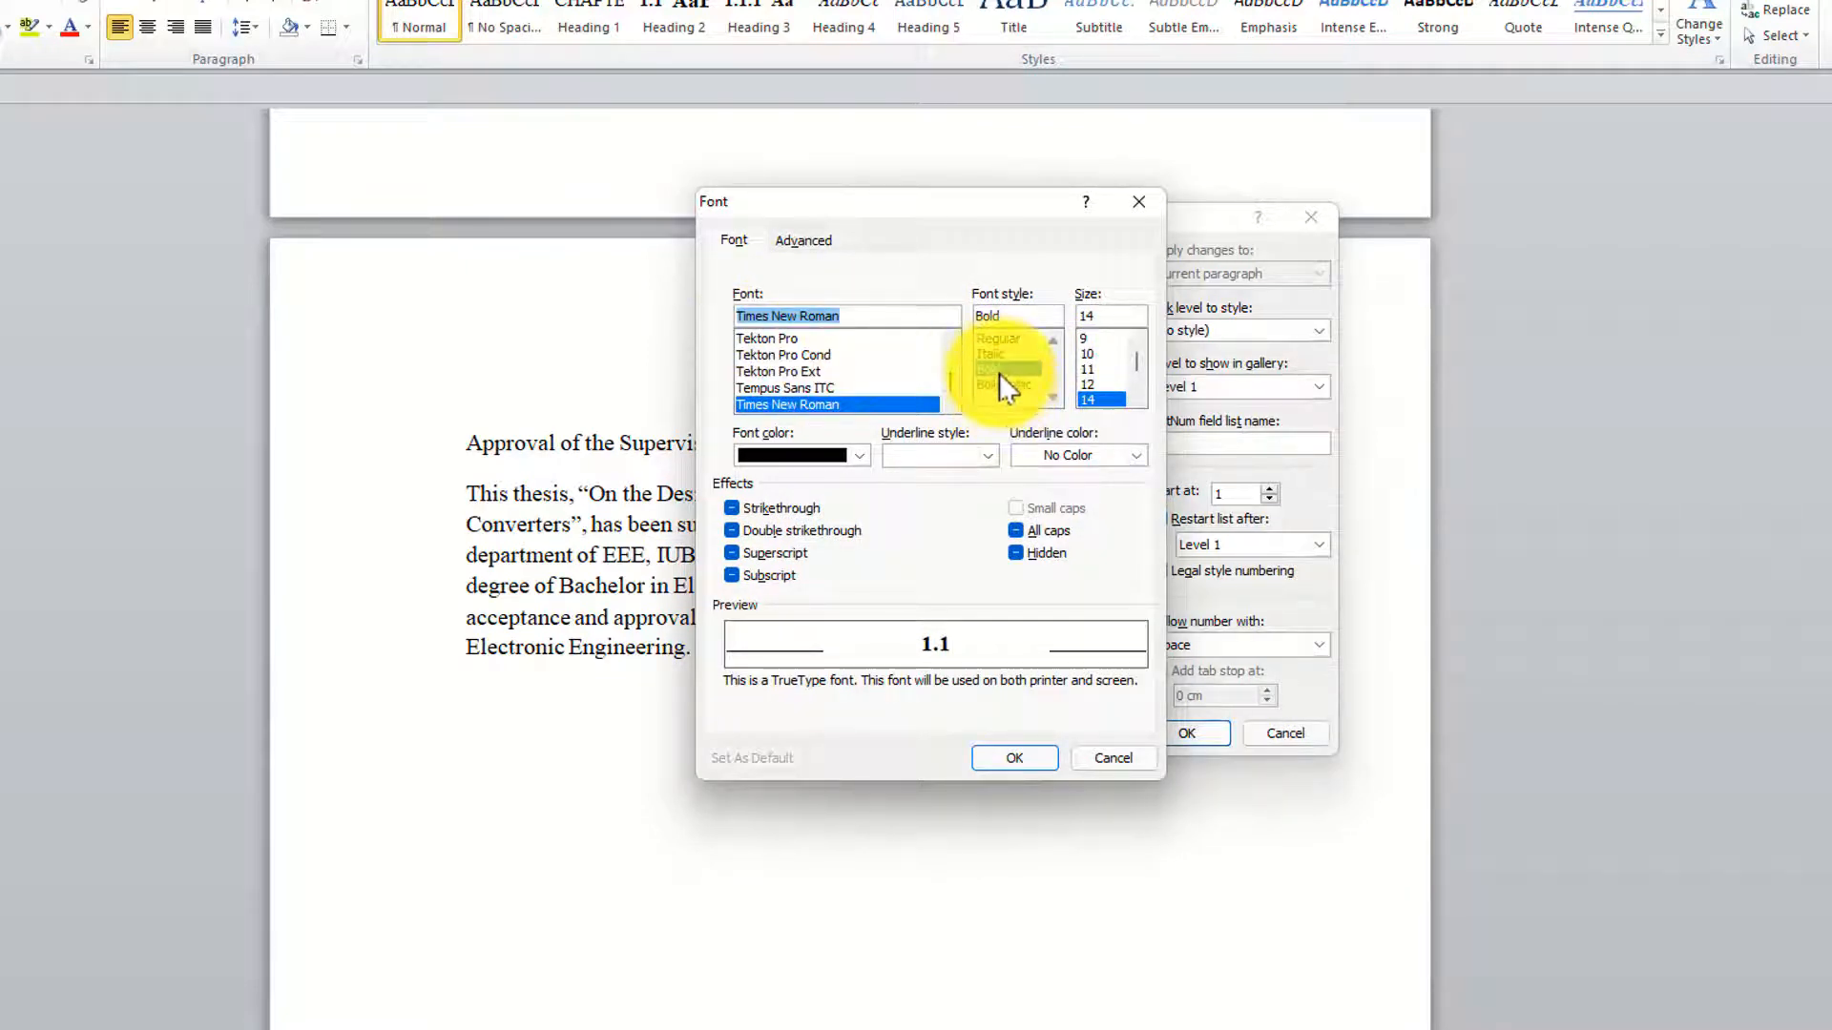
pyautogui.click(857, 456)
pyautogui.click(759, 531)
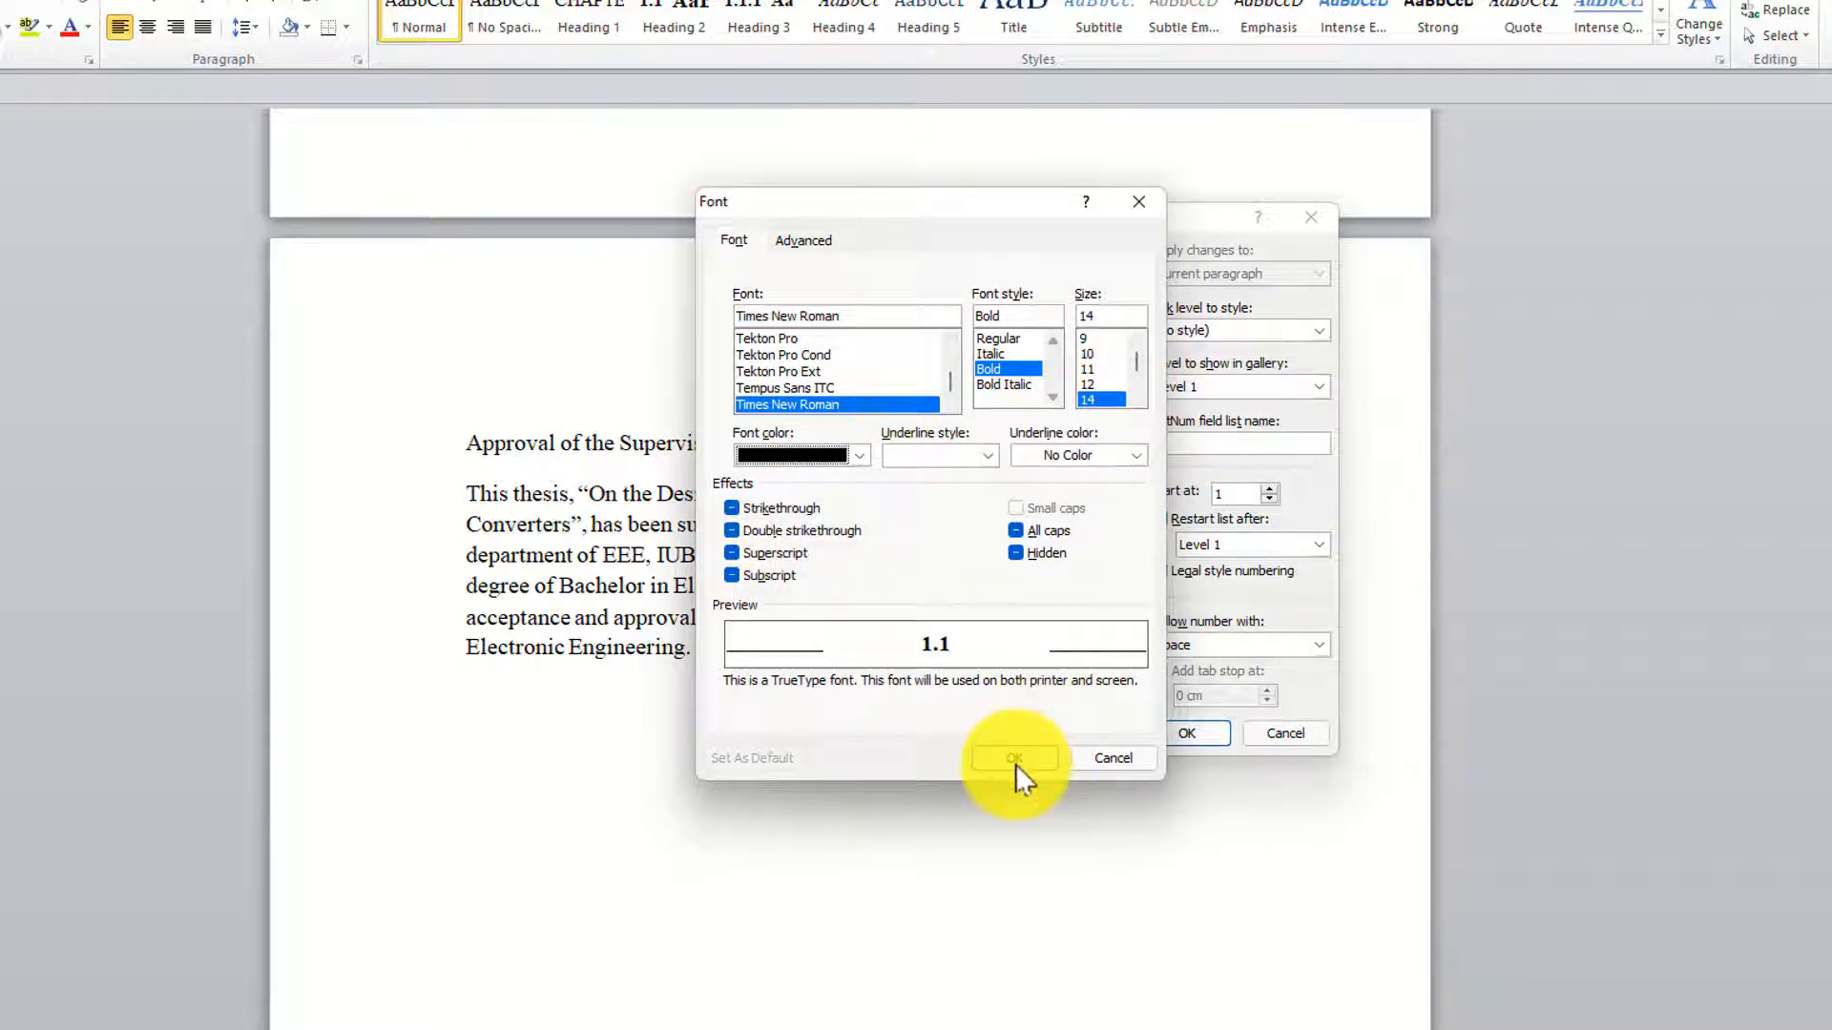
pyautogui.click(1015, 761)
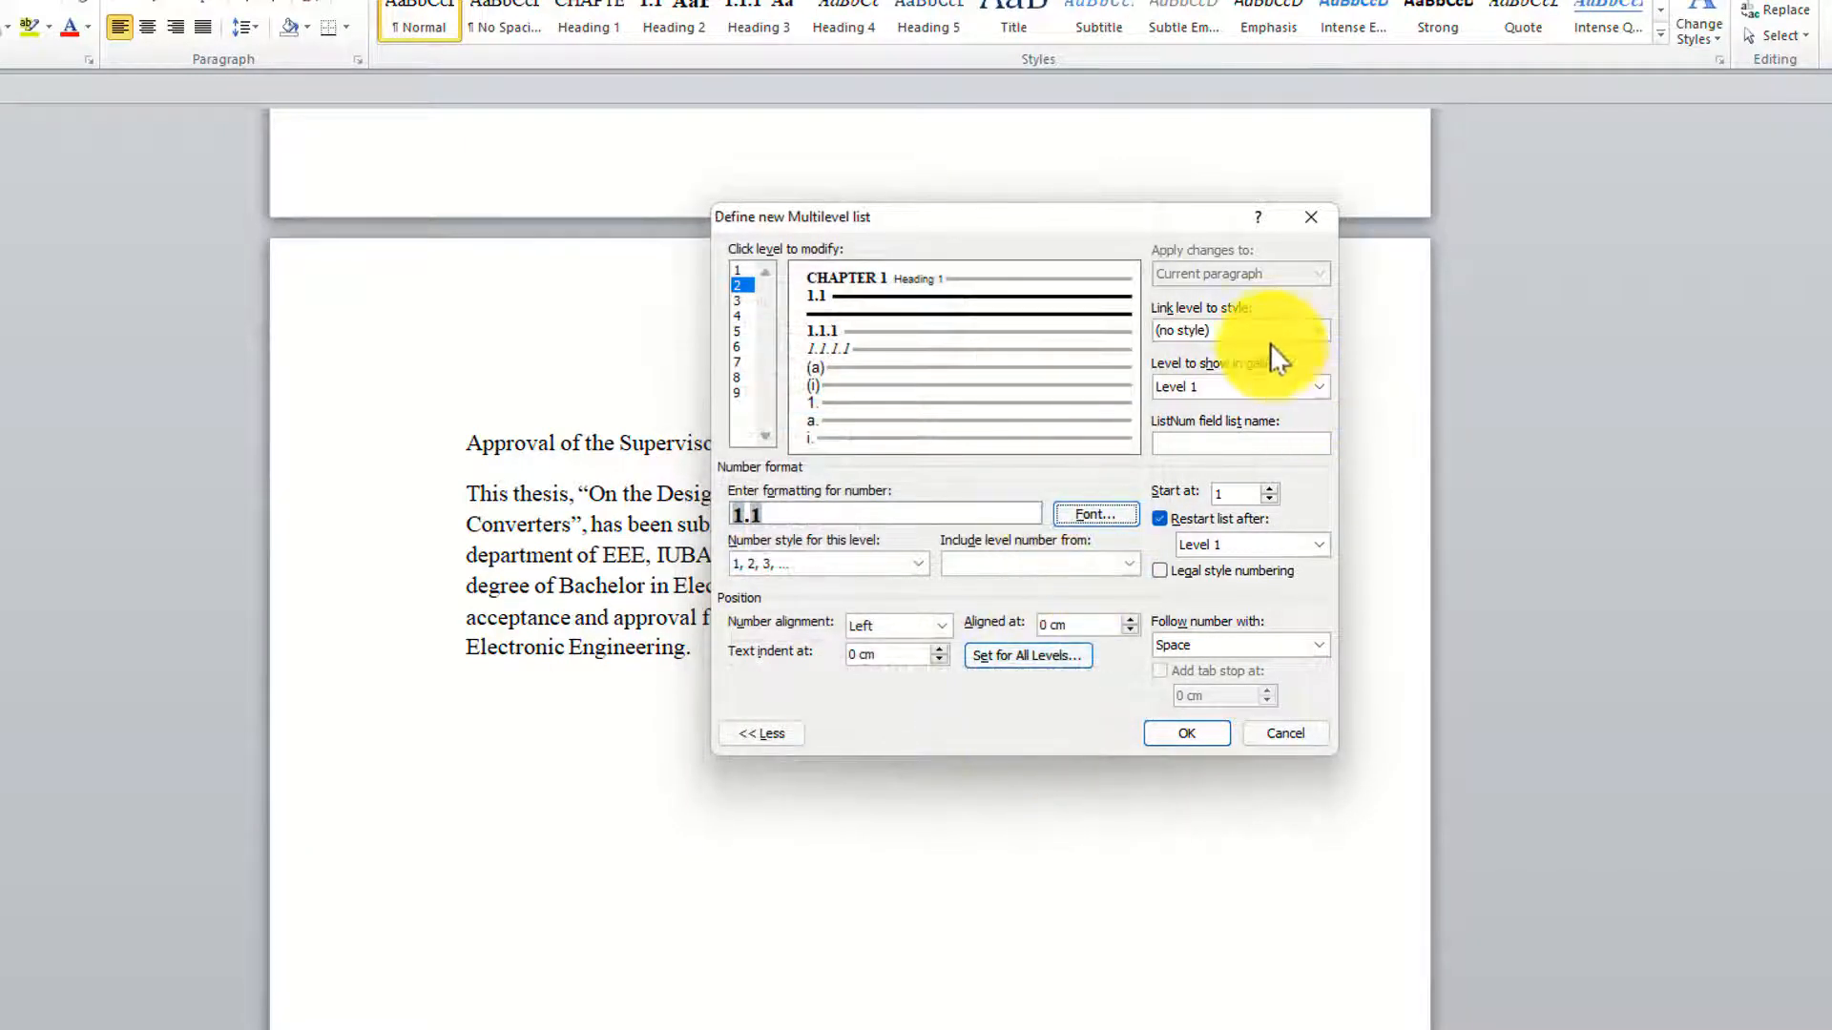
# Link level 2 to the Heading 2 style and follow its number with a space.
pyautogui.click(1317, 331)
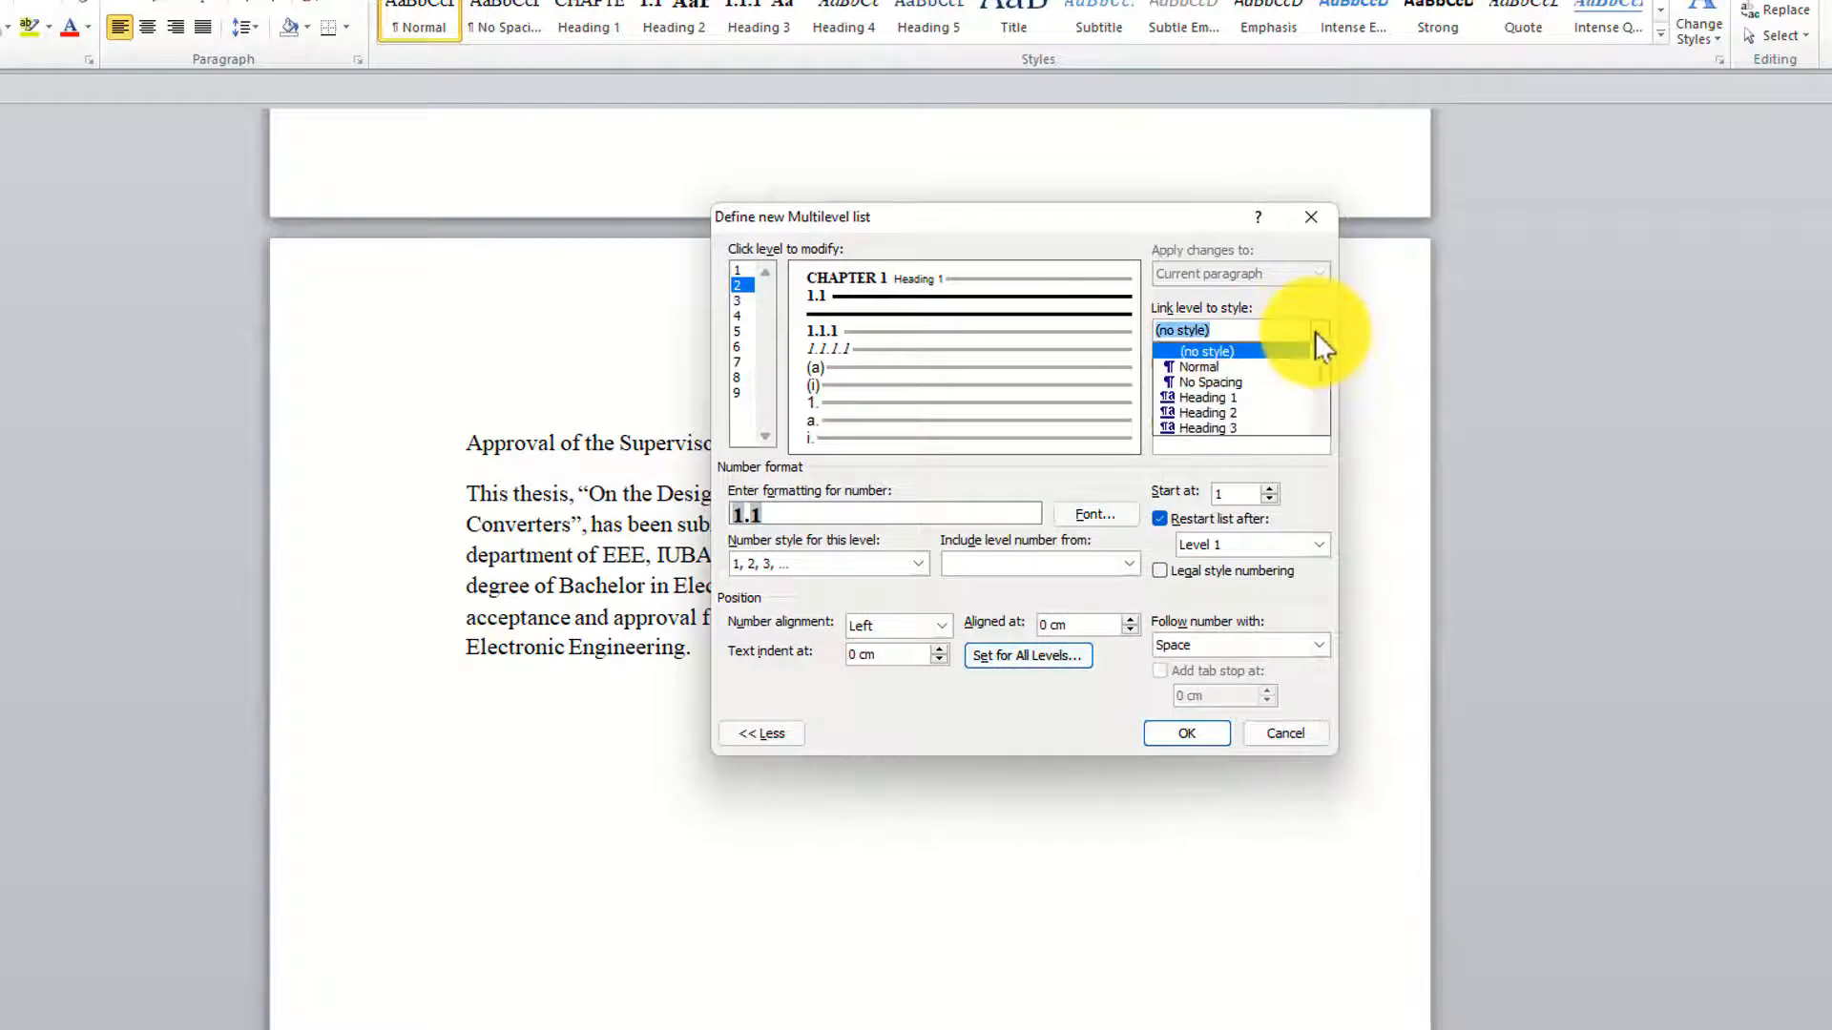
pyautogui.click(1235, 412)
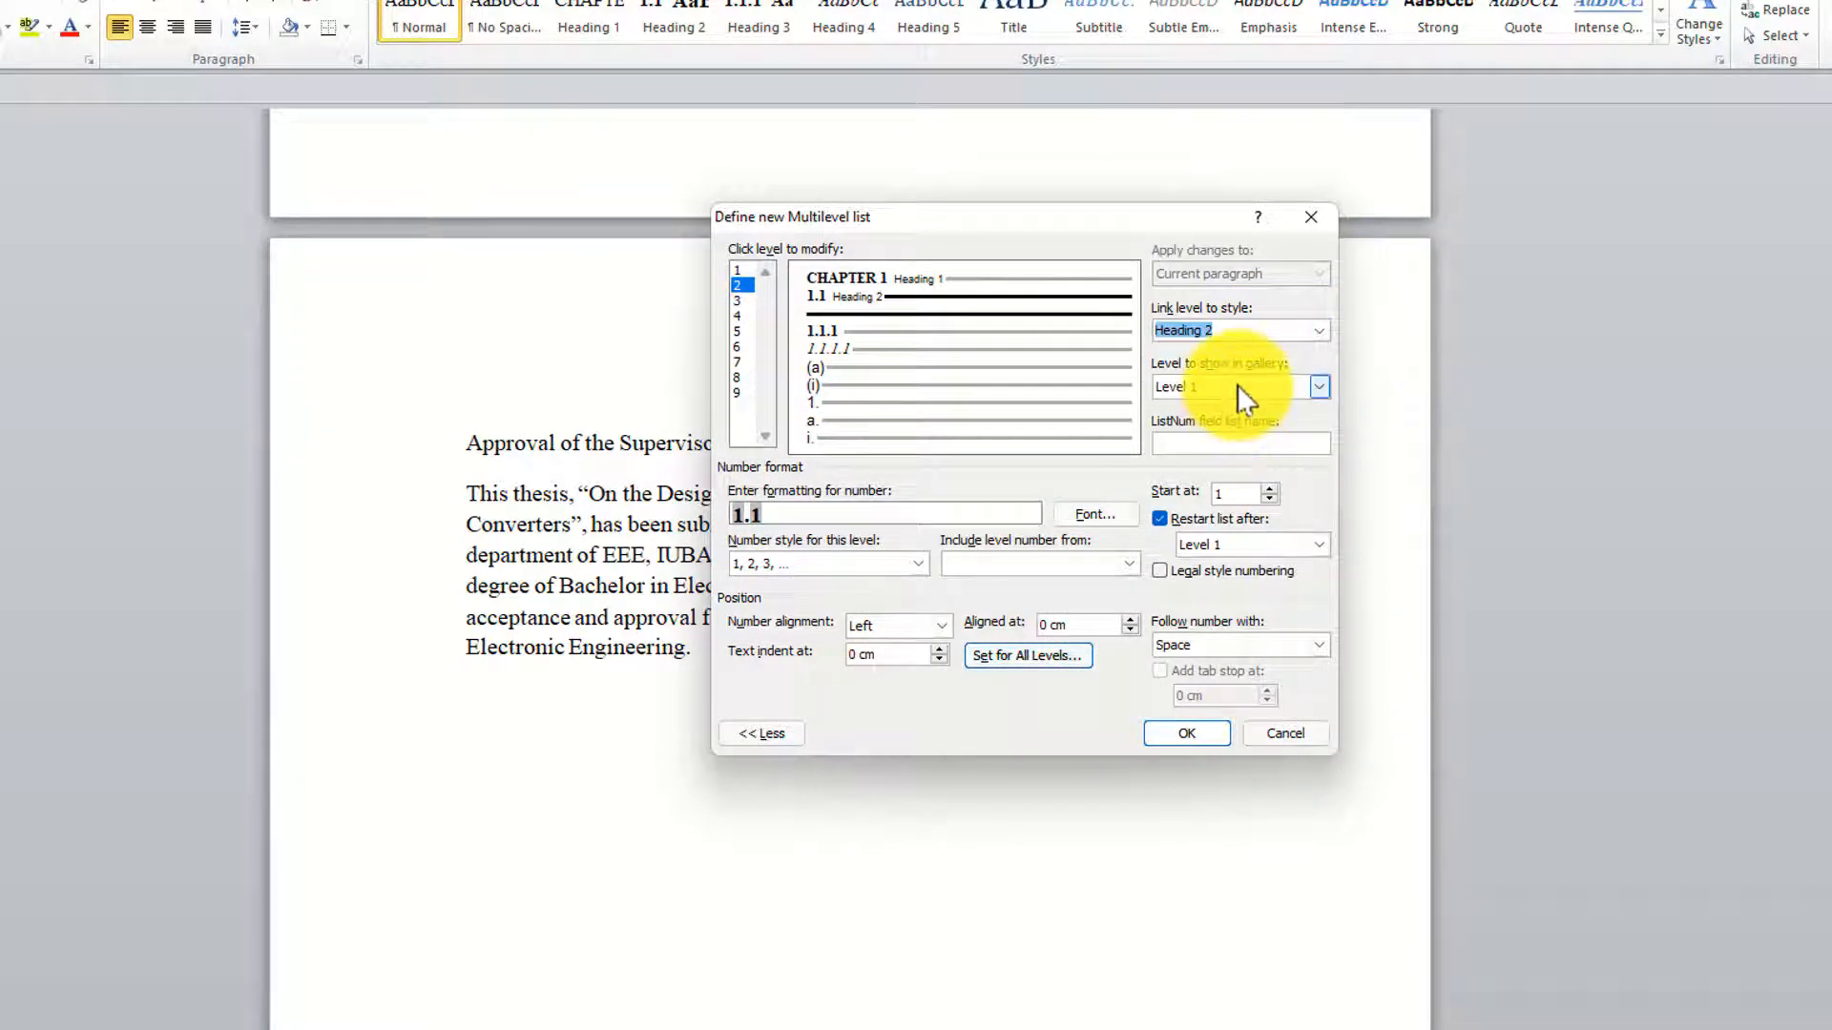
pyautogui.click(1324, 644)
pyautogui.click(1187, 677)
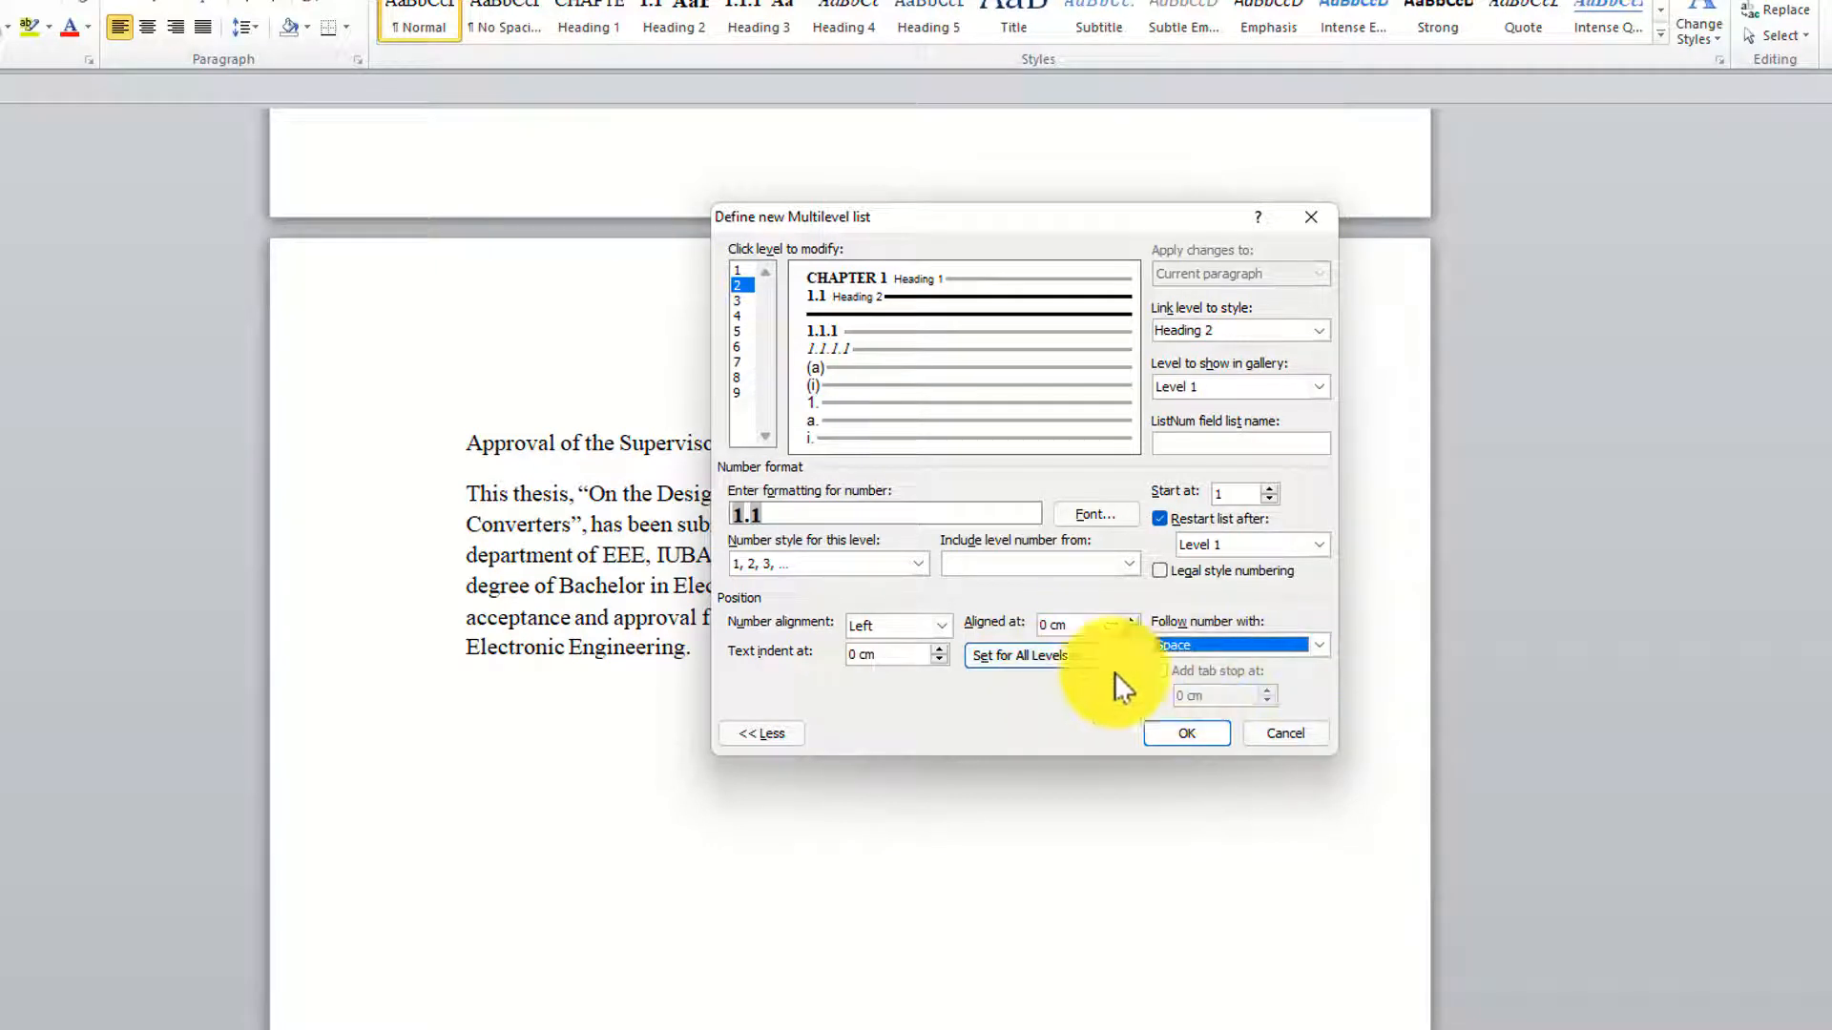
# Rebuild level 3's number format as 1.1.1 from the level 1 and level 2 numbers, separated by periods, plus the 1, 2, 3, … style.
pyautogui.click(739, 301)
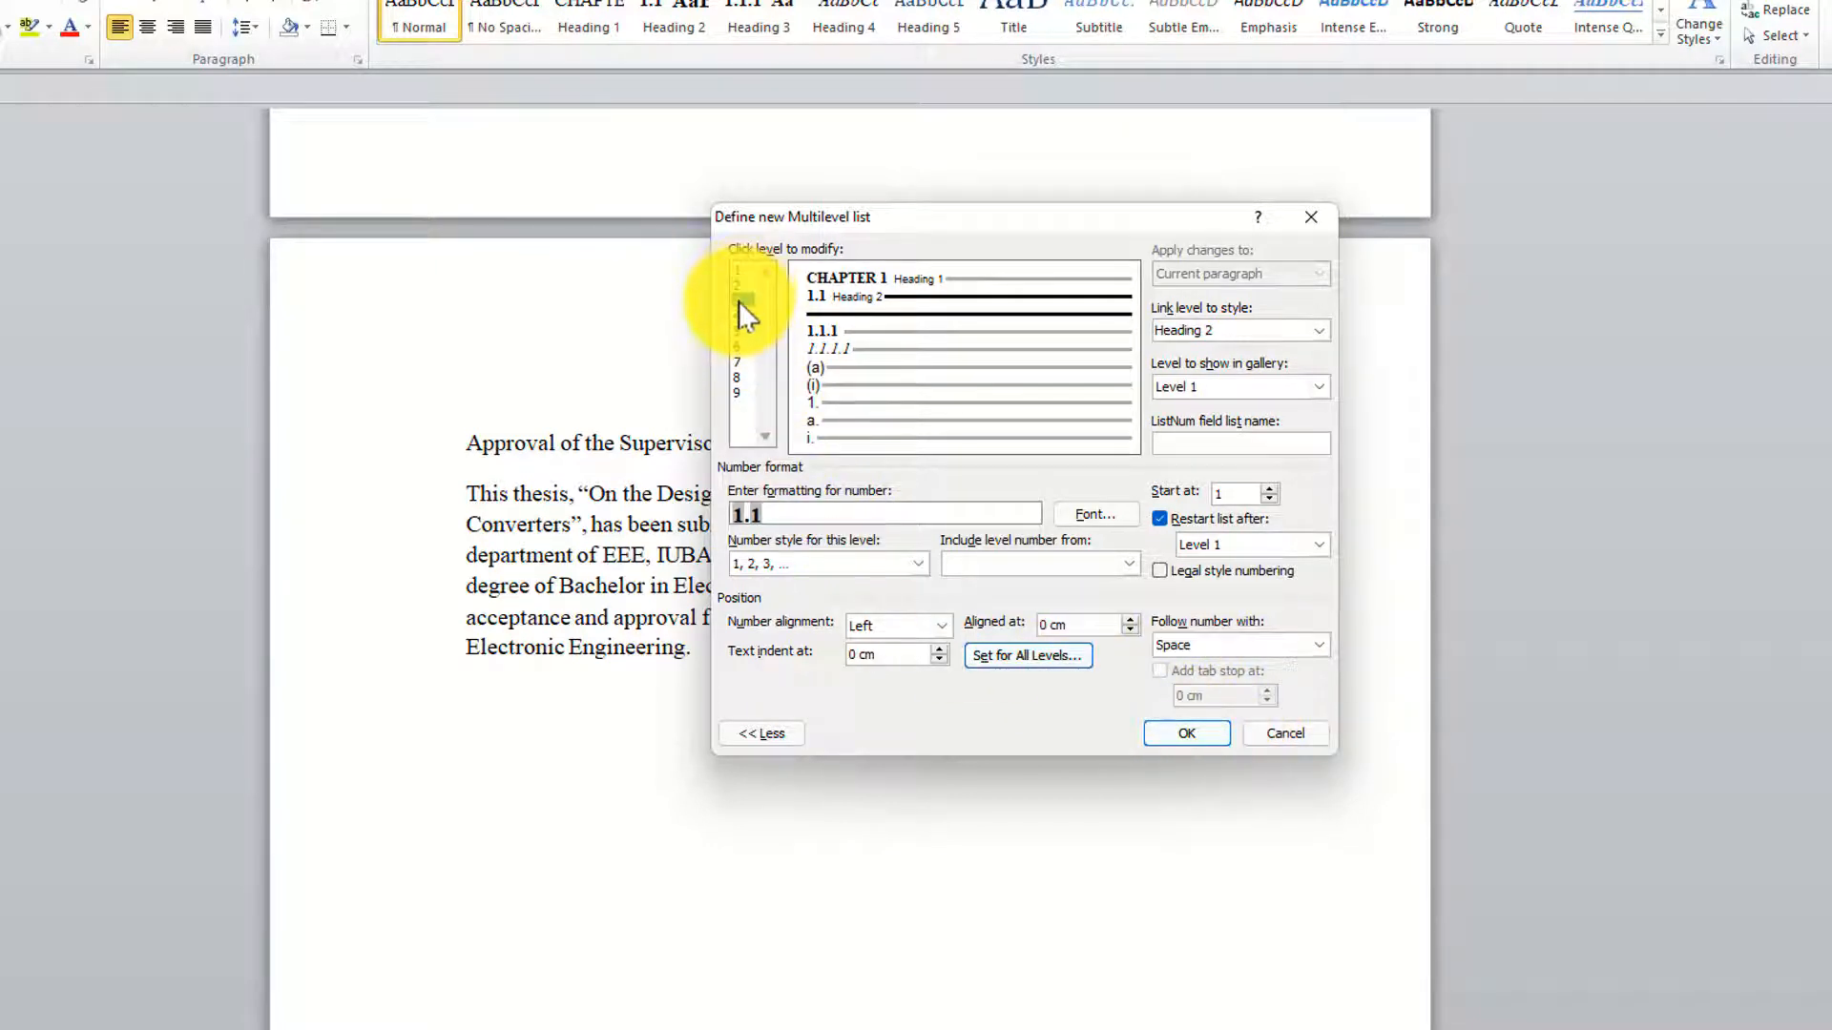
pyautogui.moveTo(948, 519); pyautogui.dragTo(660, 523)
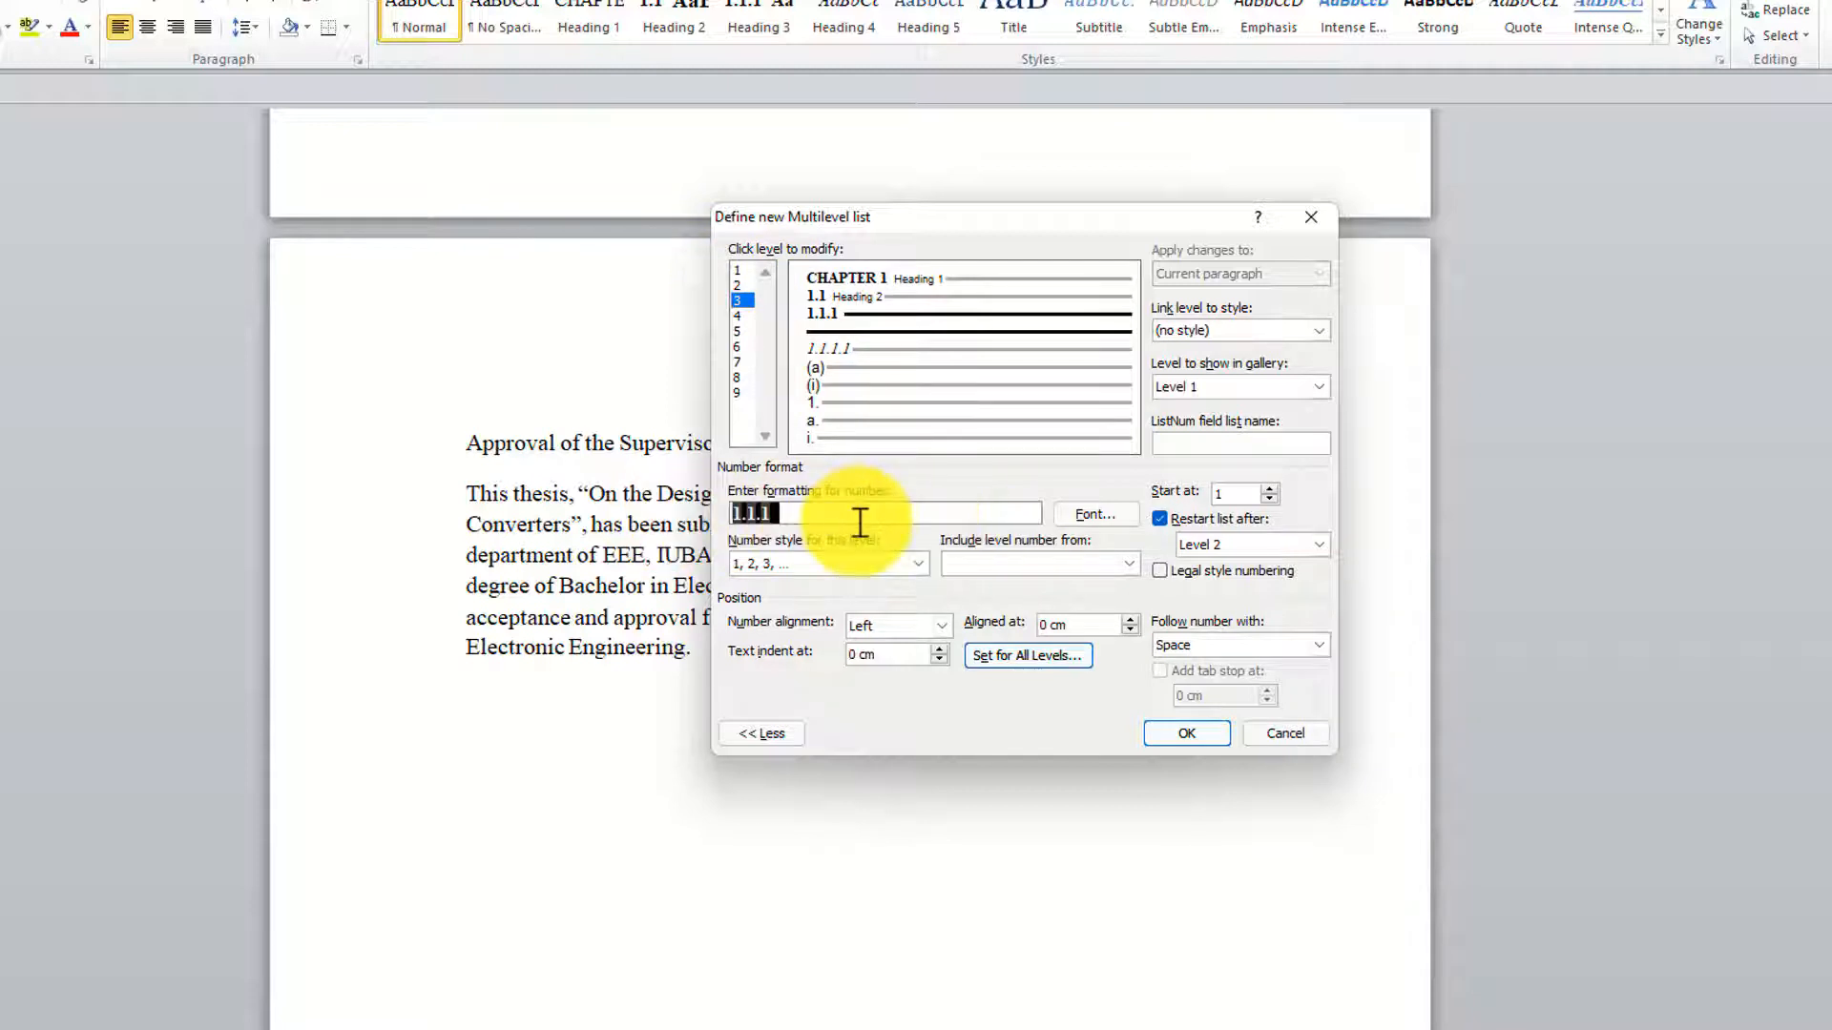
pyautogui.press('BackSpace')
pyautogui.press('BackSpace')
pyautogui.click(1128, 563)
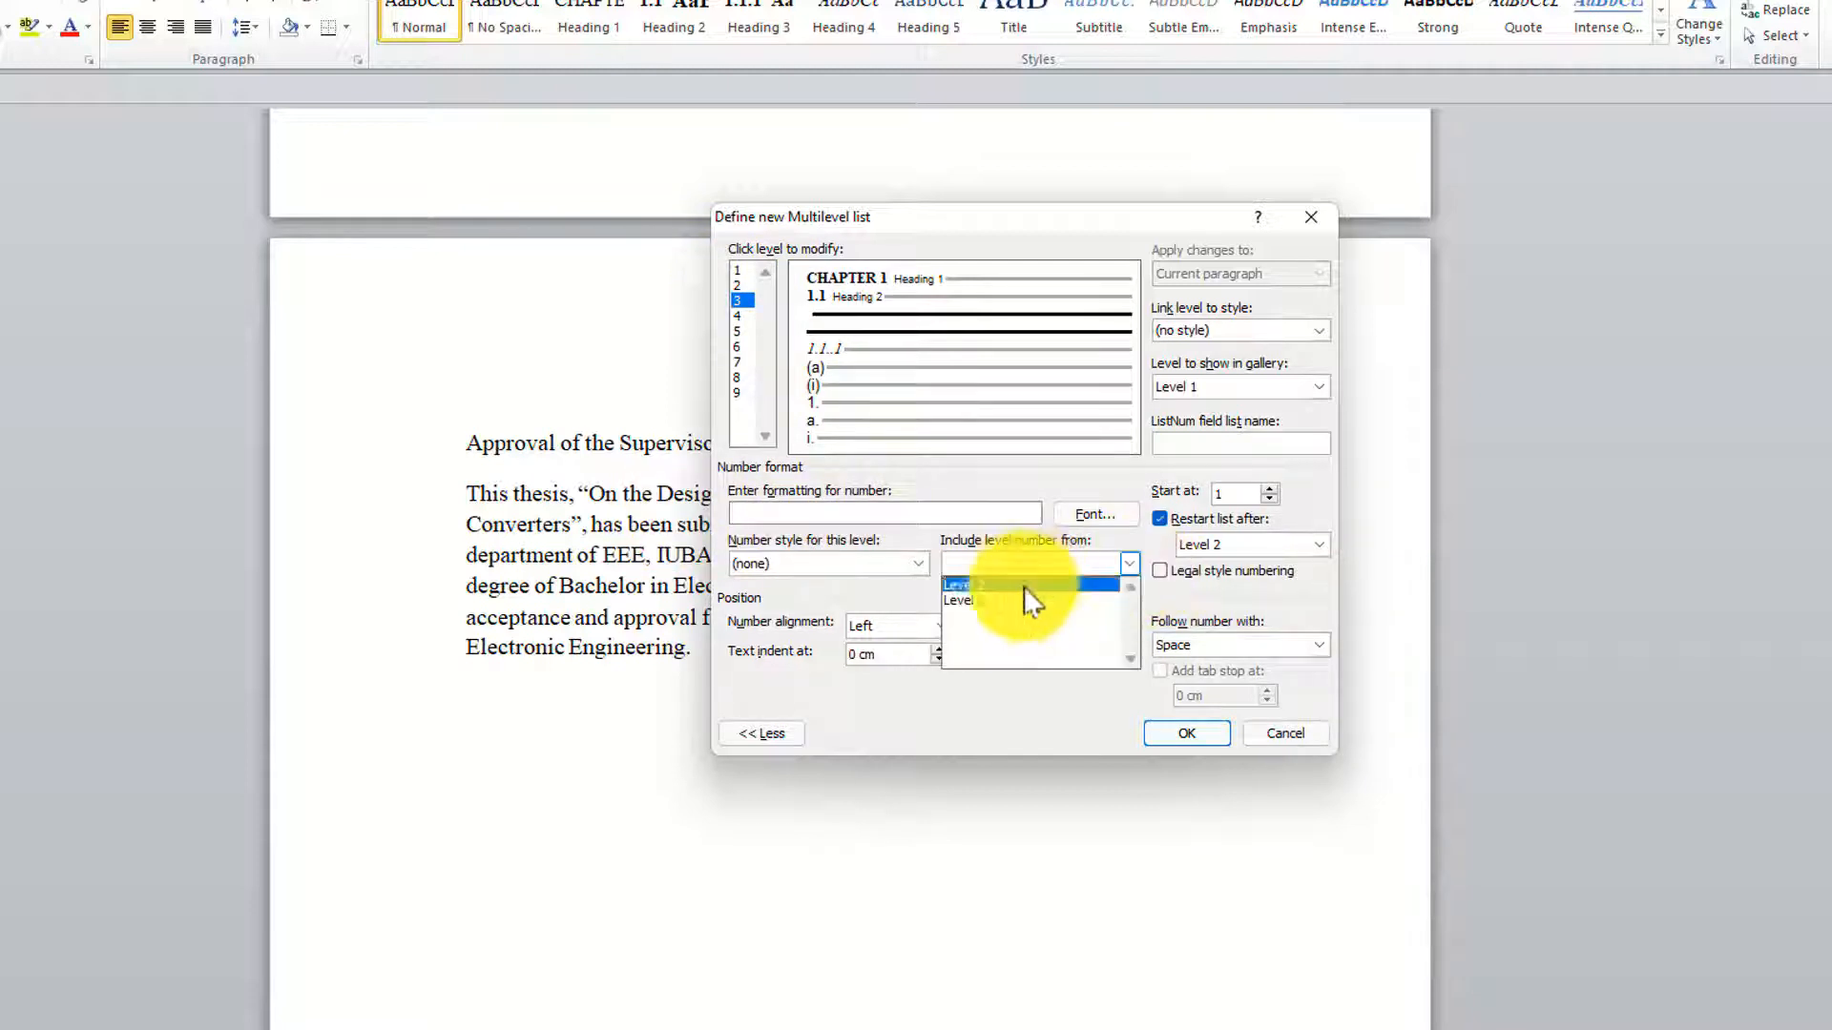
pyautogui.click(1000, 578)
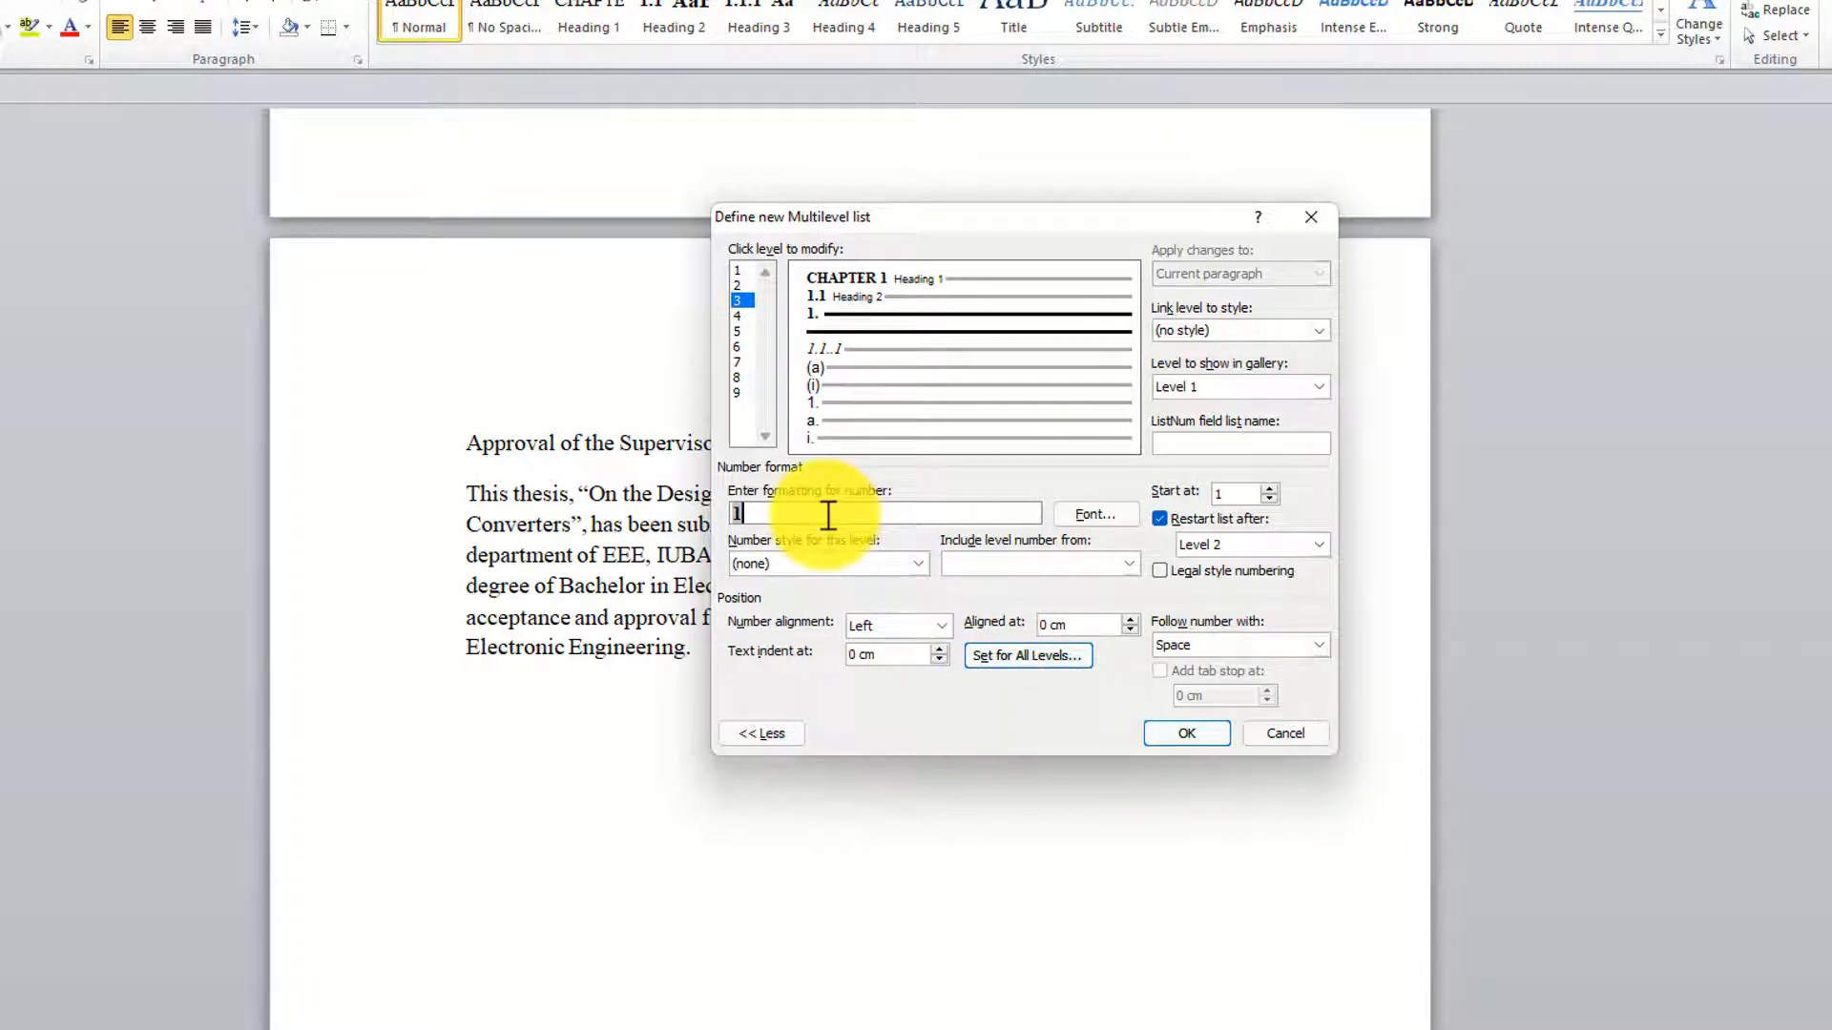
pyautogui.write('..')
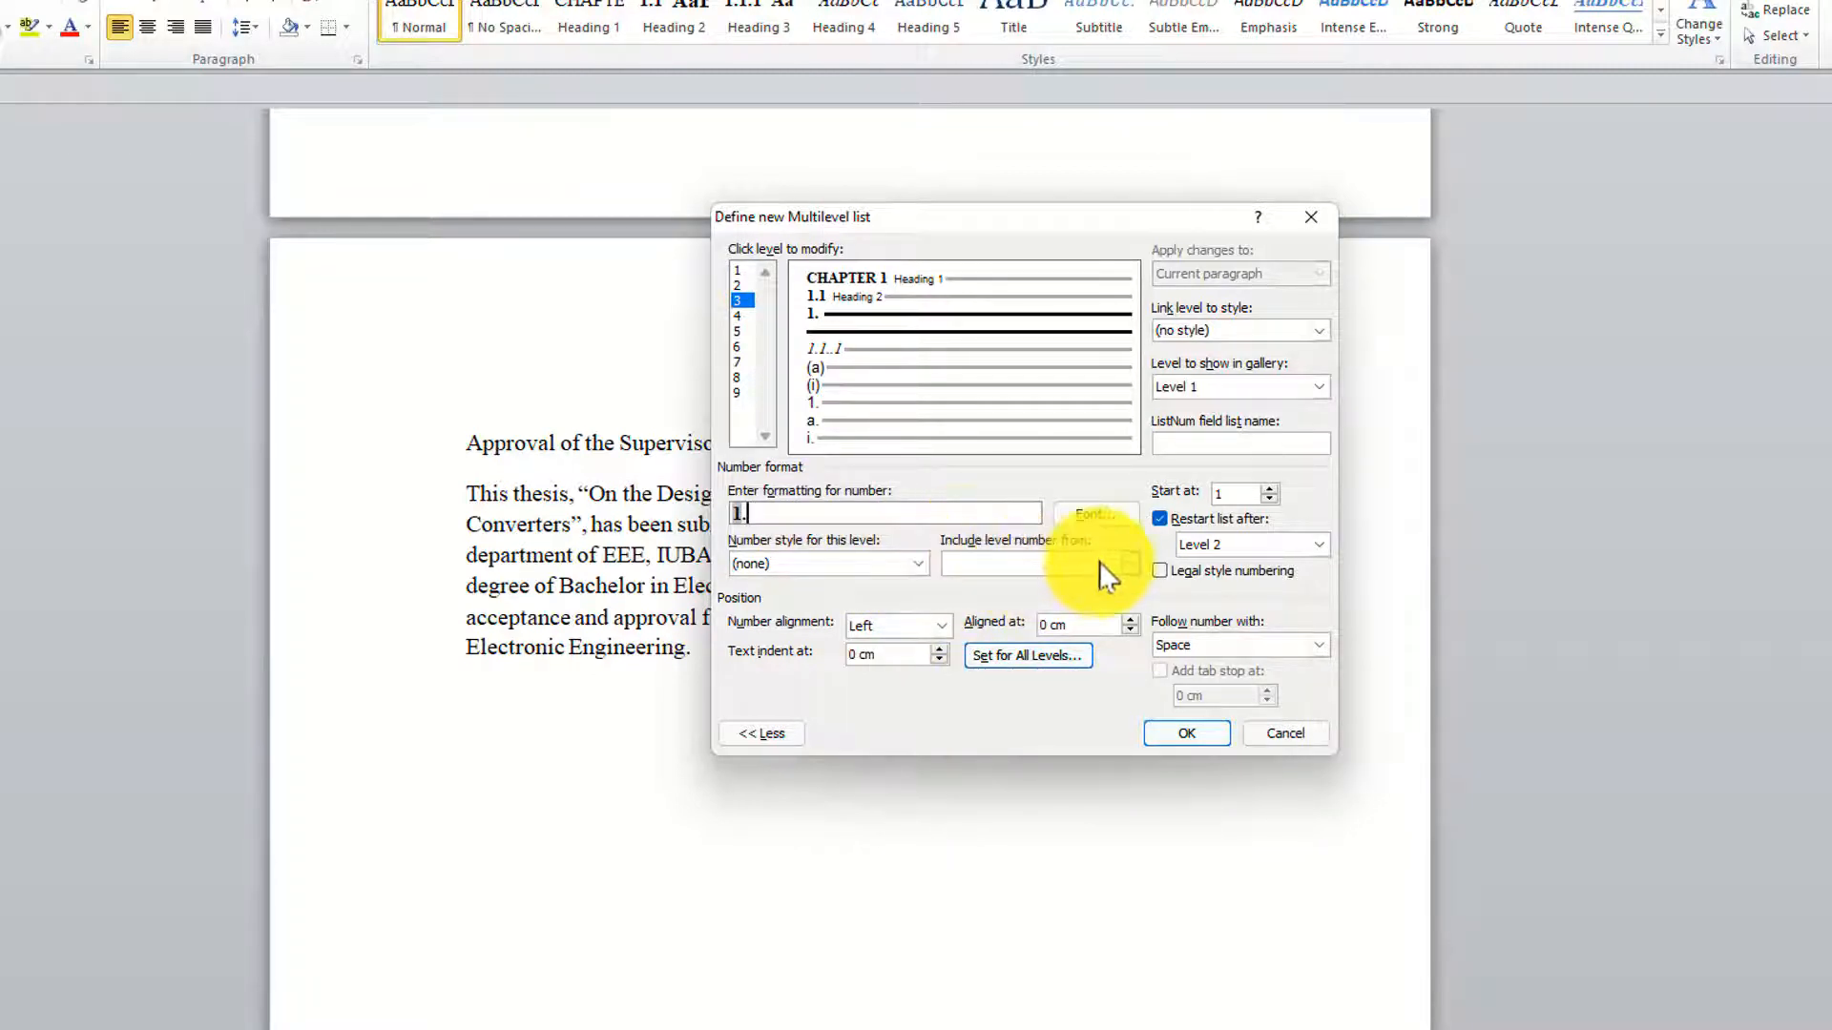
pyautogui.click(1114, 561)
pyautogui.click(971, 593)
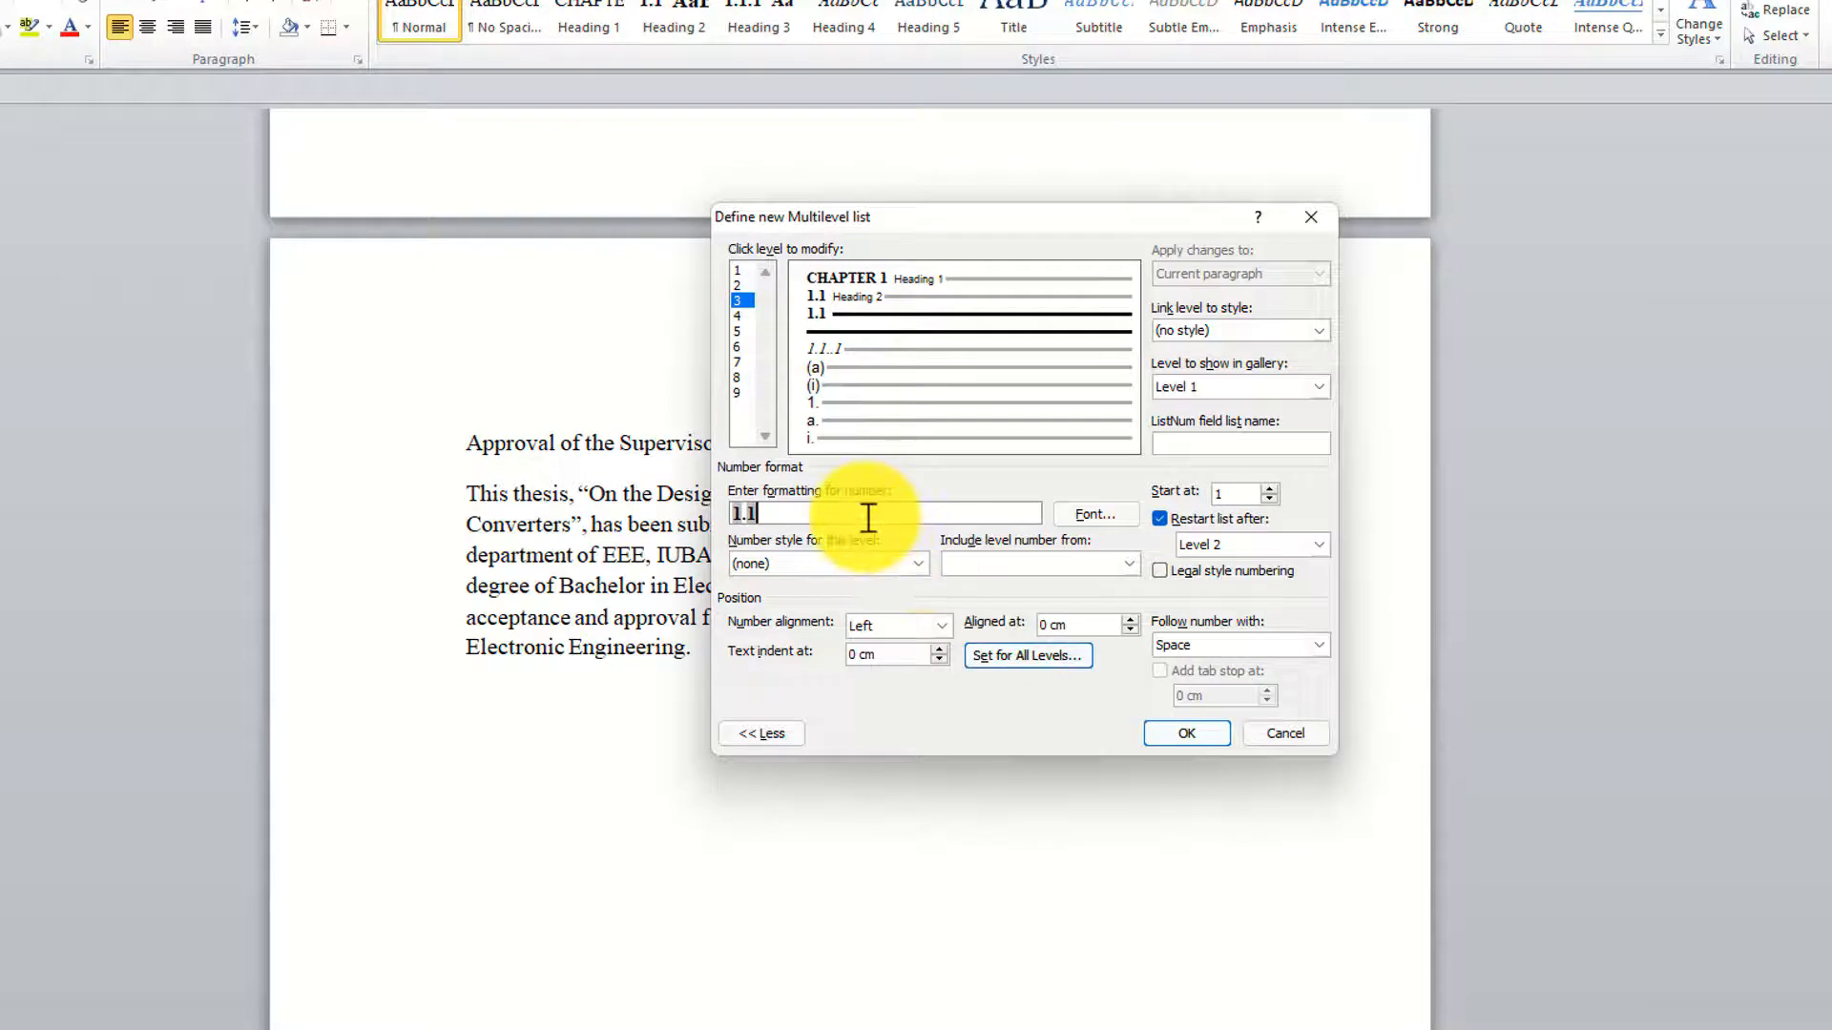
pyautogui.write('.')
pyautogui.click(802, 563)
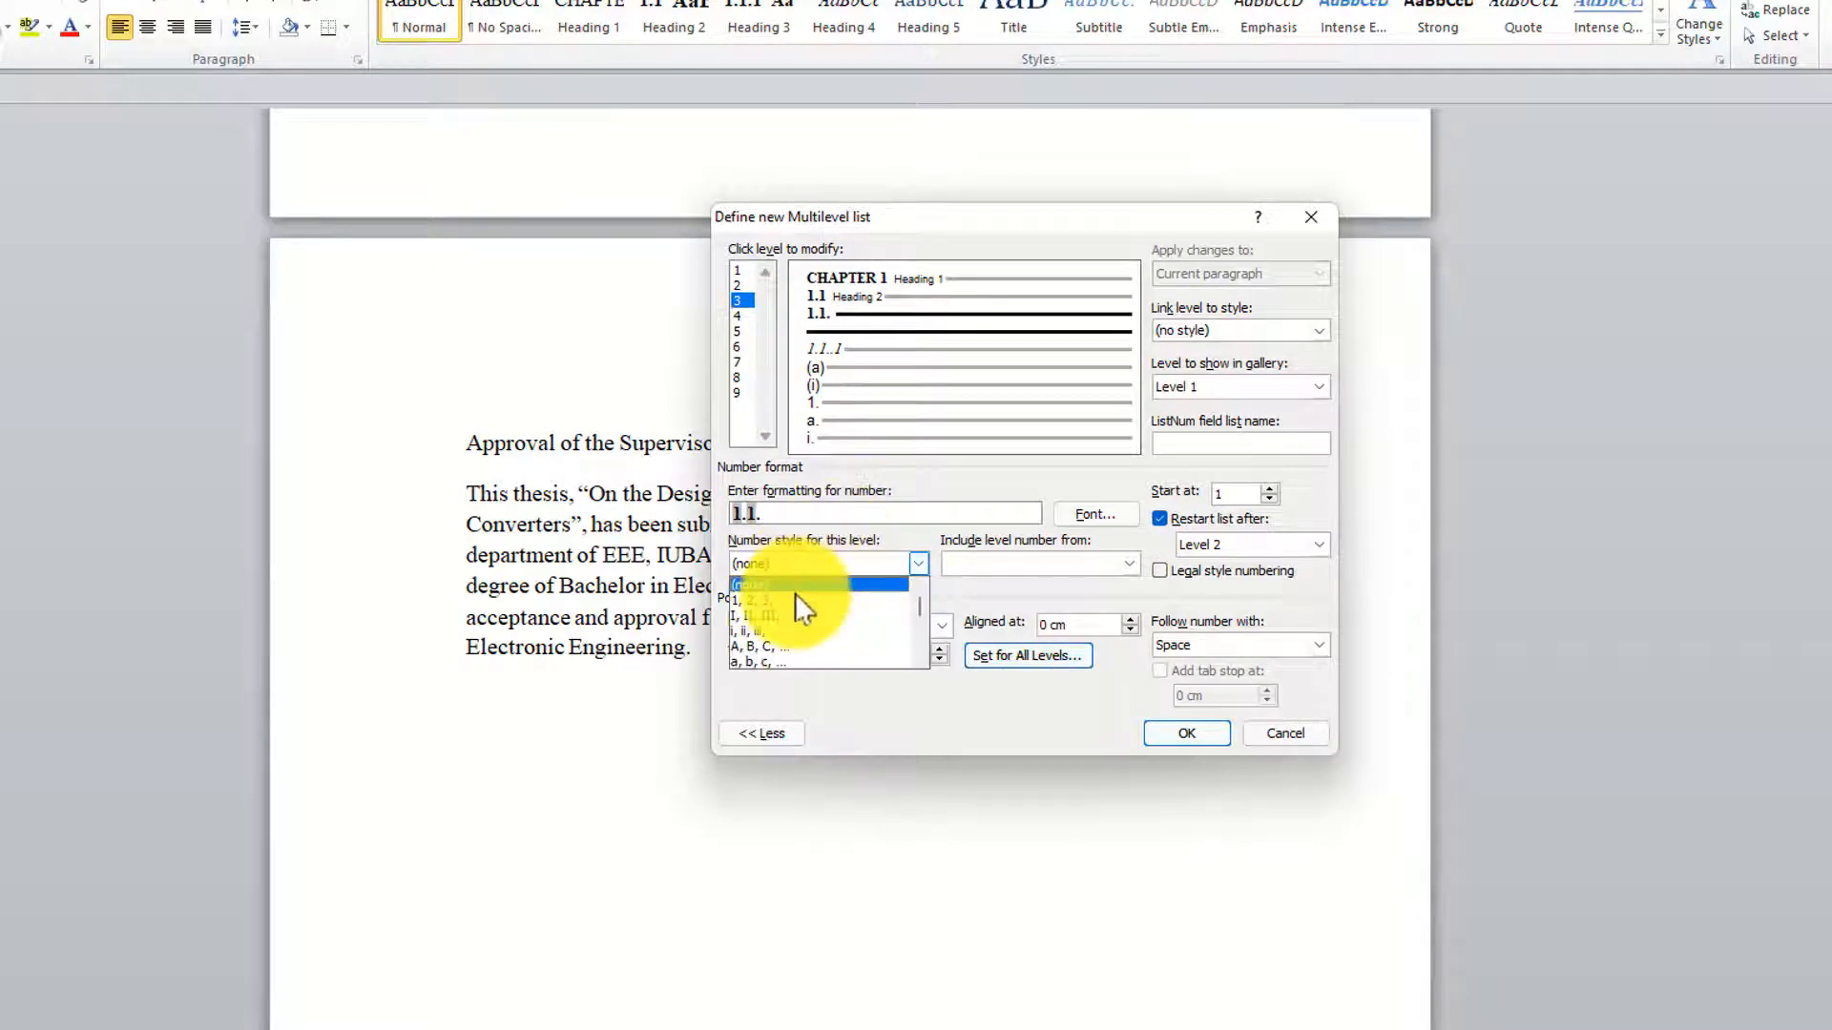
pyautogui.click(793, 598)
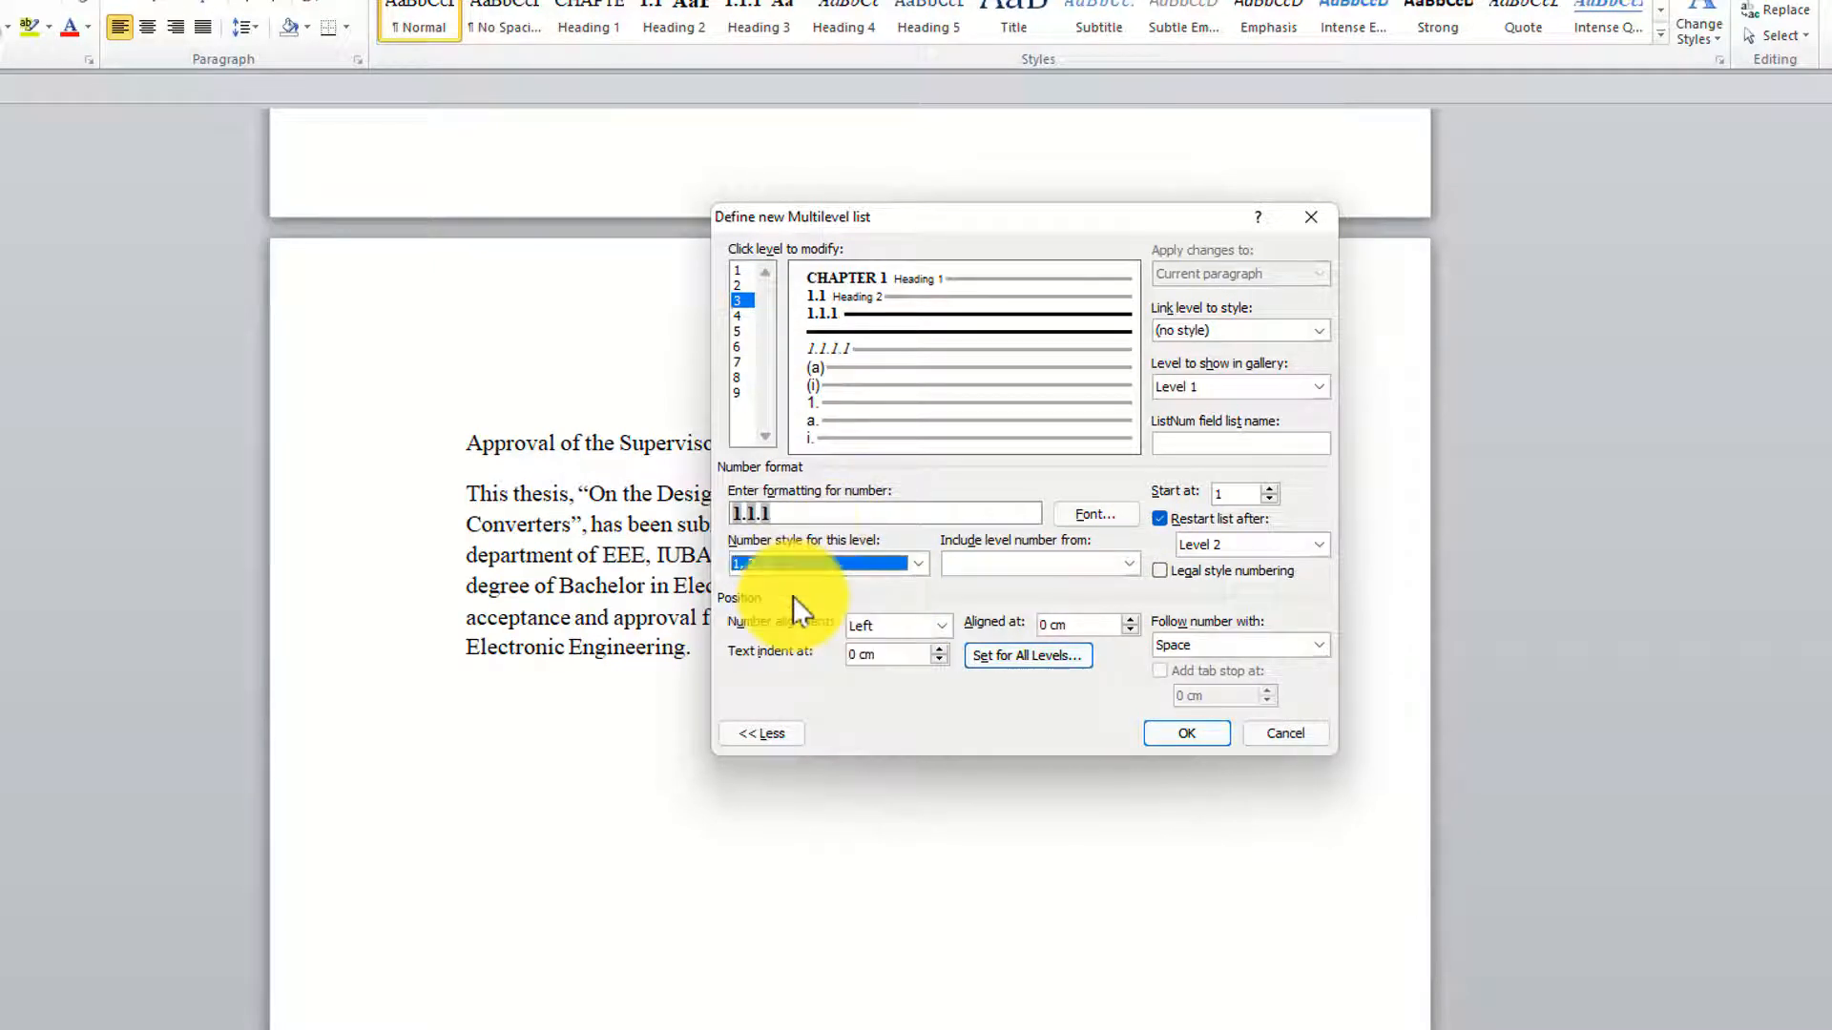
# Set the font colour of level 3's 1.1.1 number to black.
pyautogui.click(1071, 516)
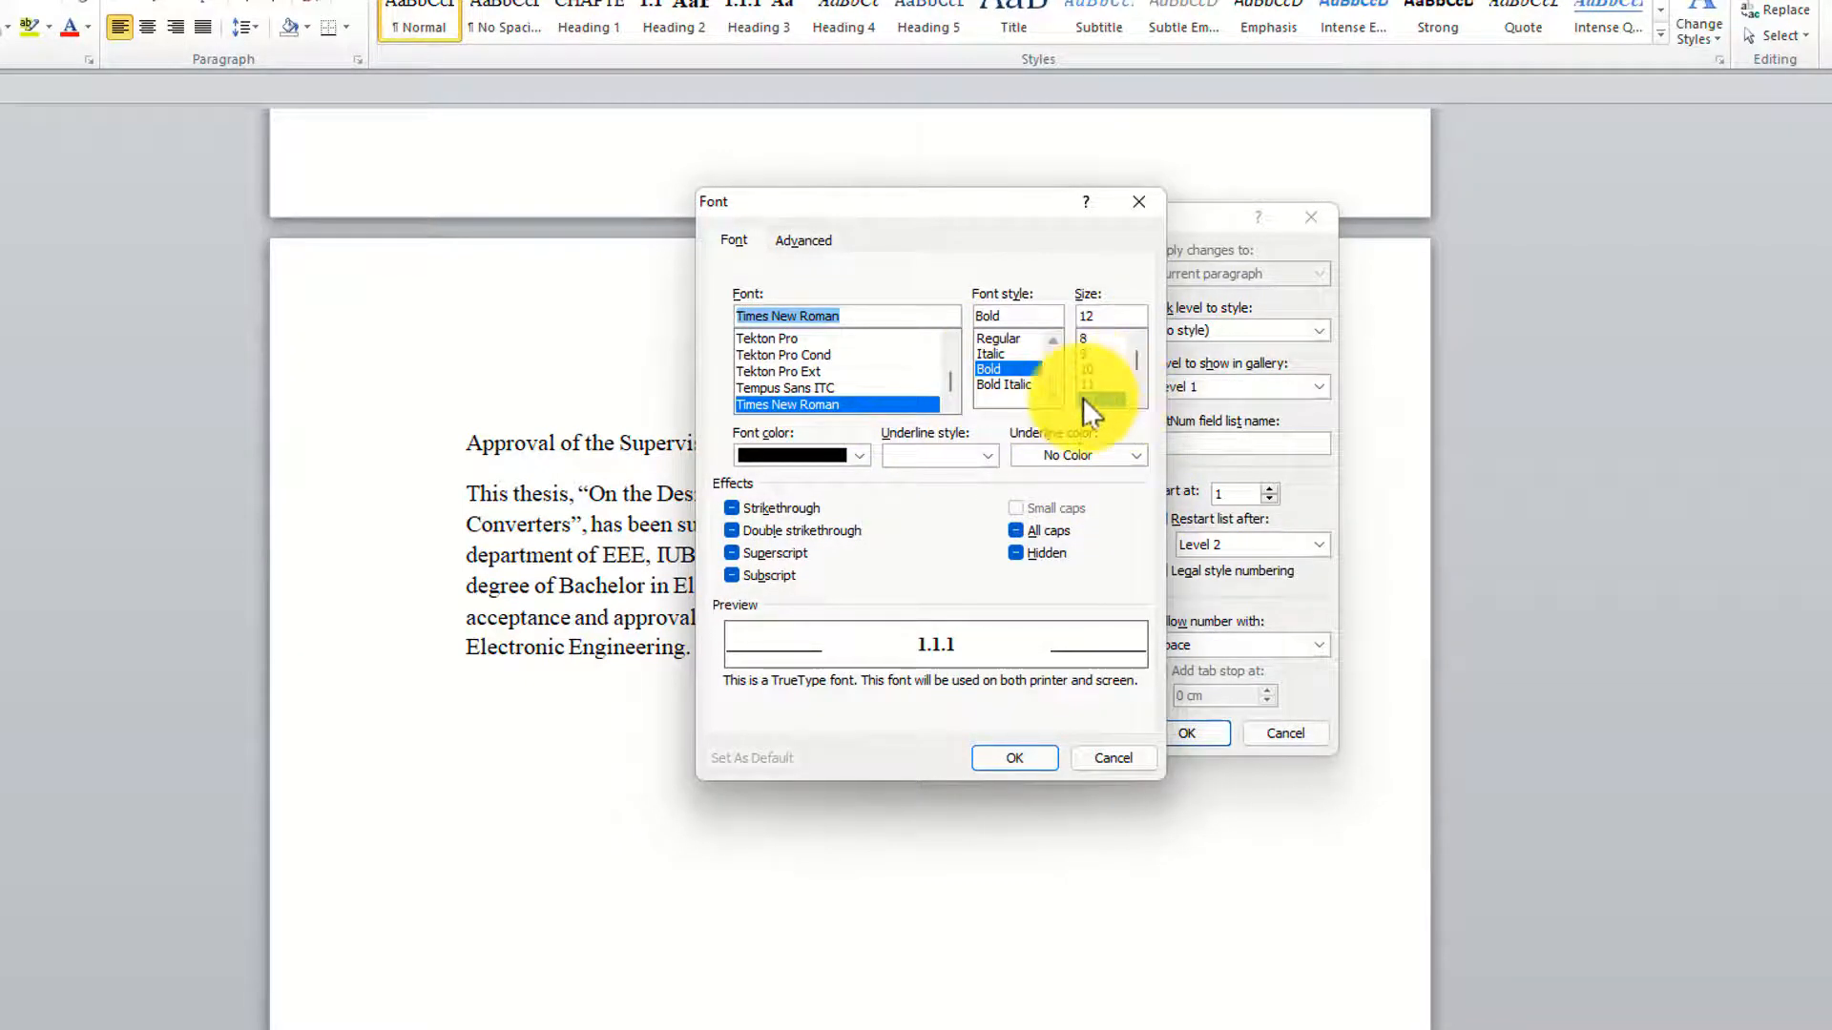
pyautogui.click(846, 455)
pyautogui.click(770, 529)
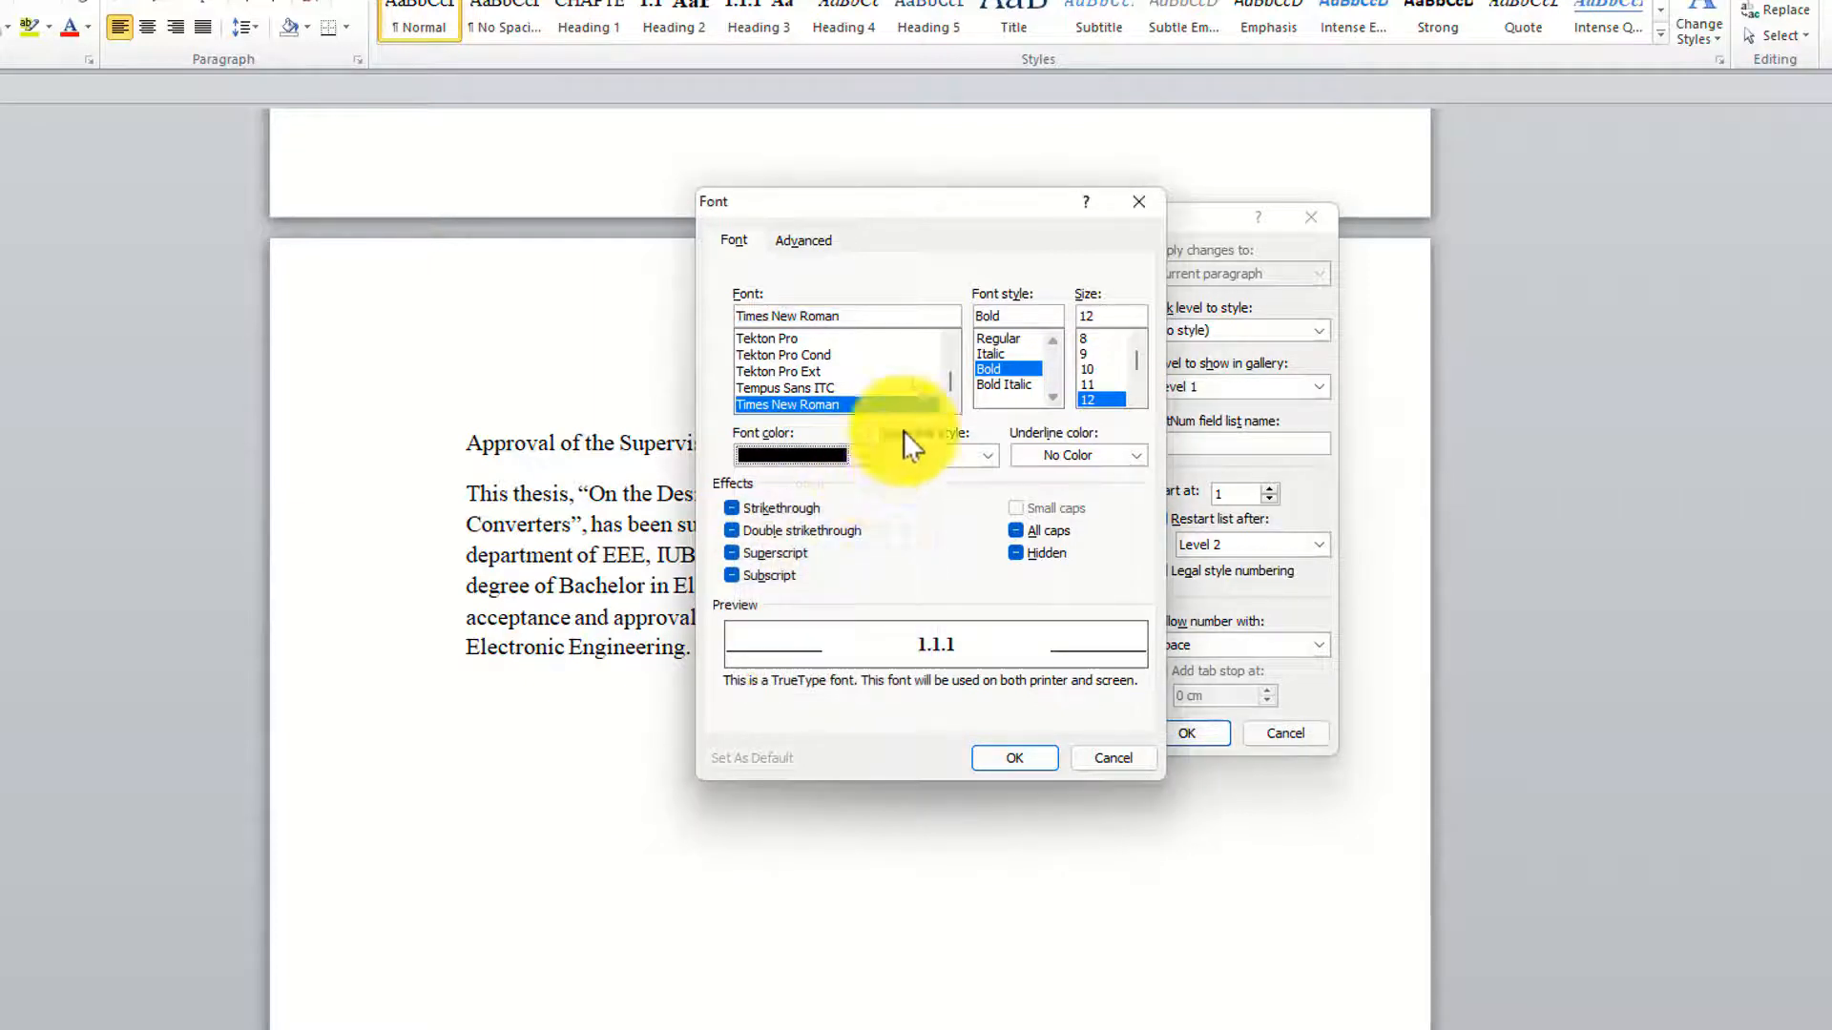
pyautogui.click(1019, 754)
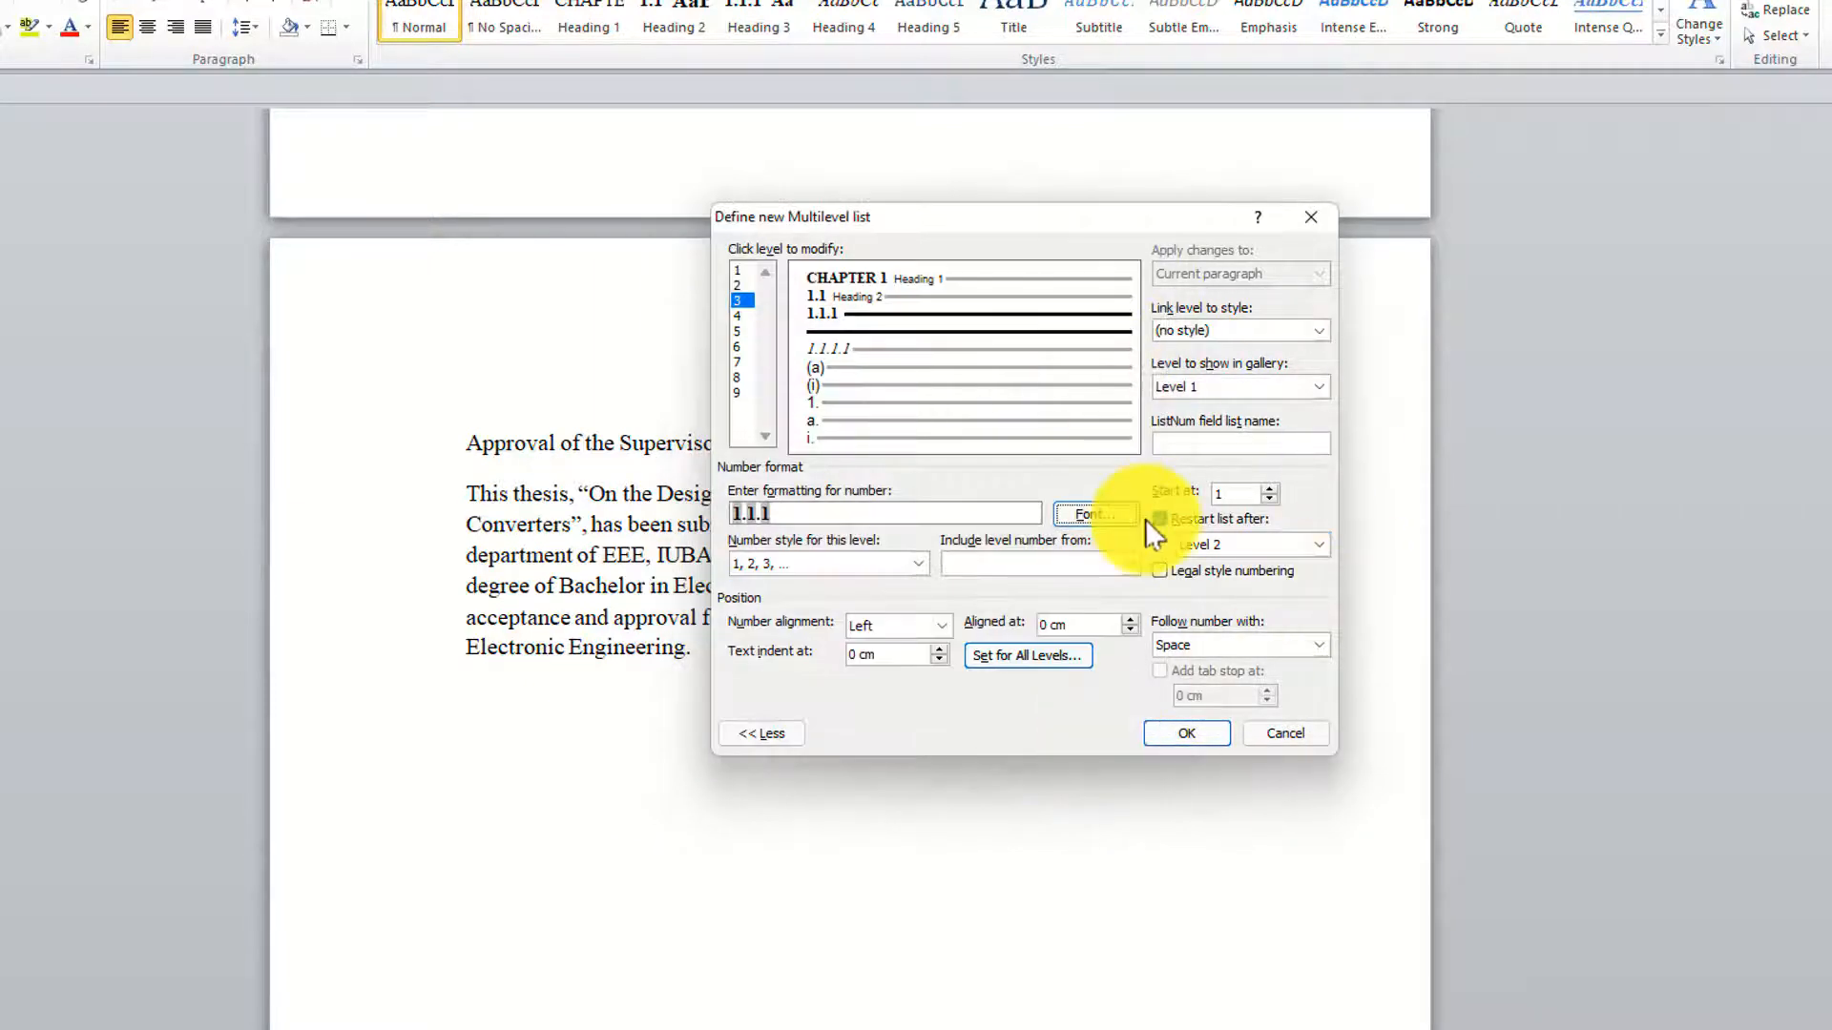
# Link level 3 to the Heading 3 style with a space after its number, and confirm 0 cm positions and indent for all levels.
pyautogui.click(1320, 330)
pyautogui.click(1223, 424)
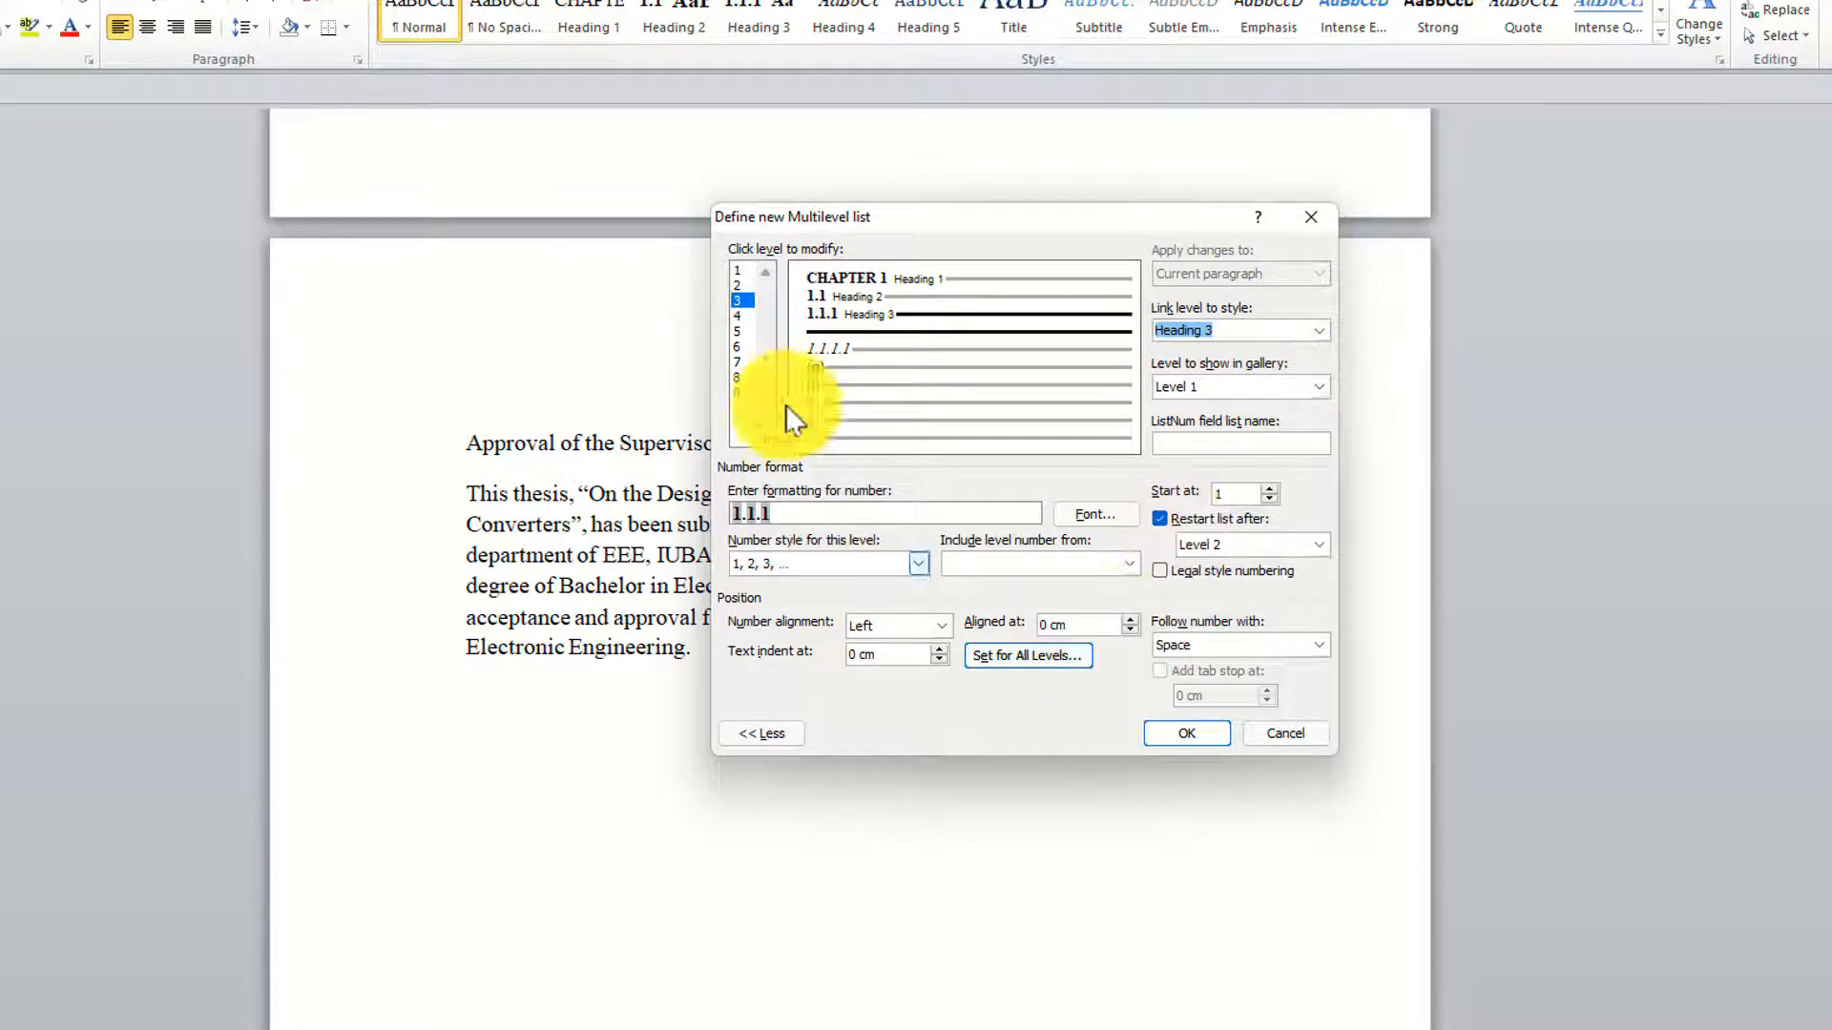
pyautogui.click(1319, 645)
pyautogui.click(1176, 685)
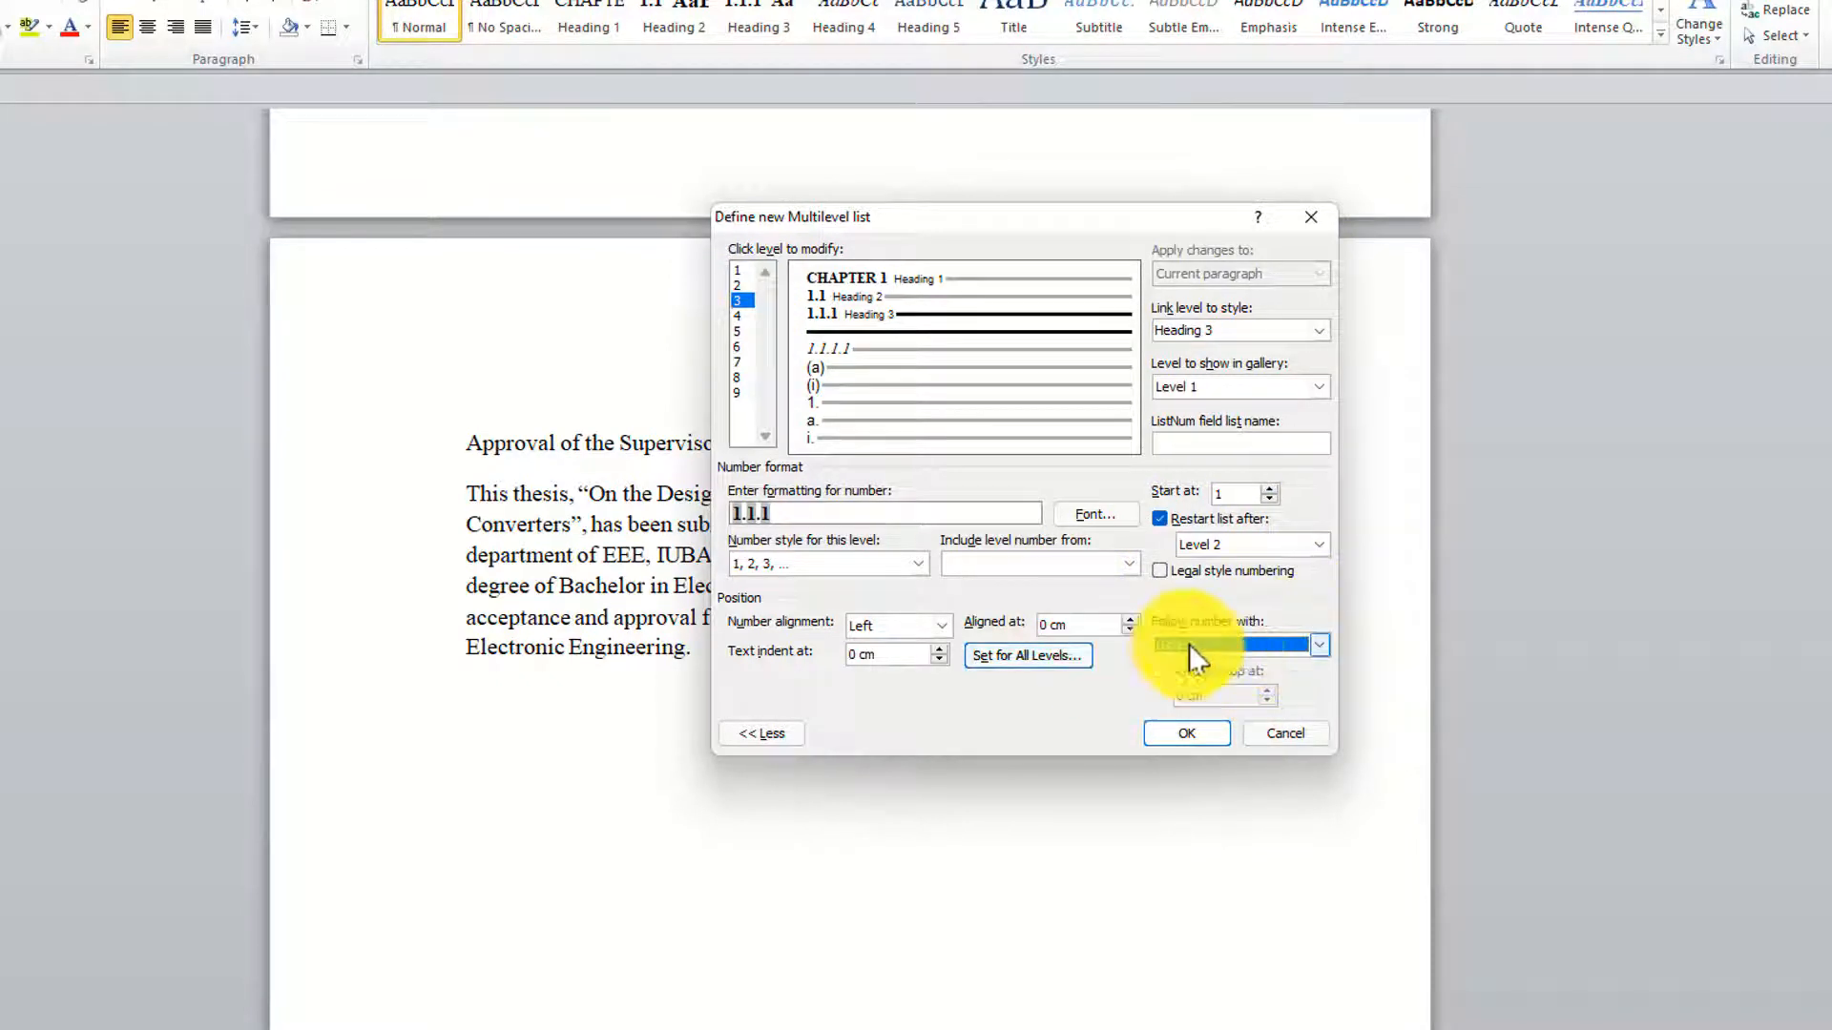
pyautogui.click(1049, 658)
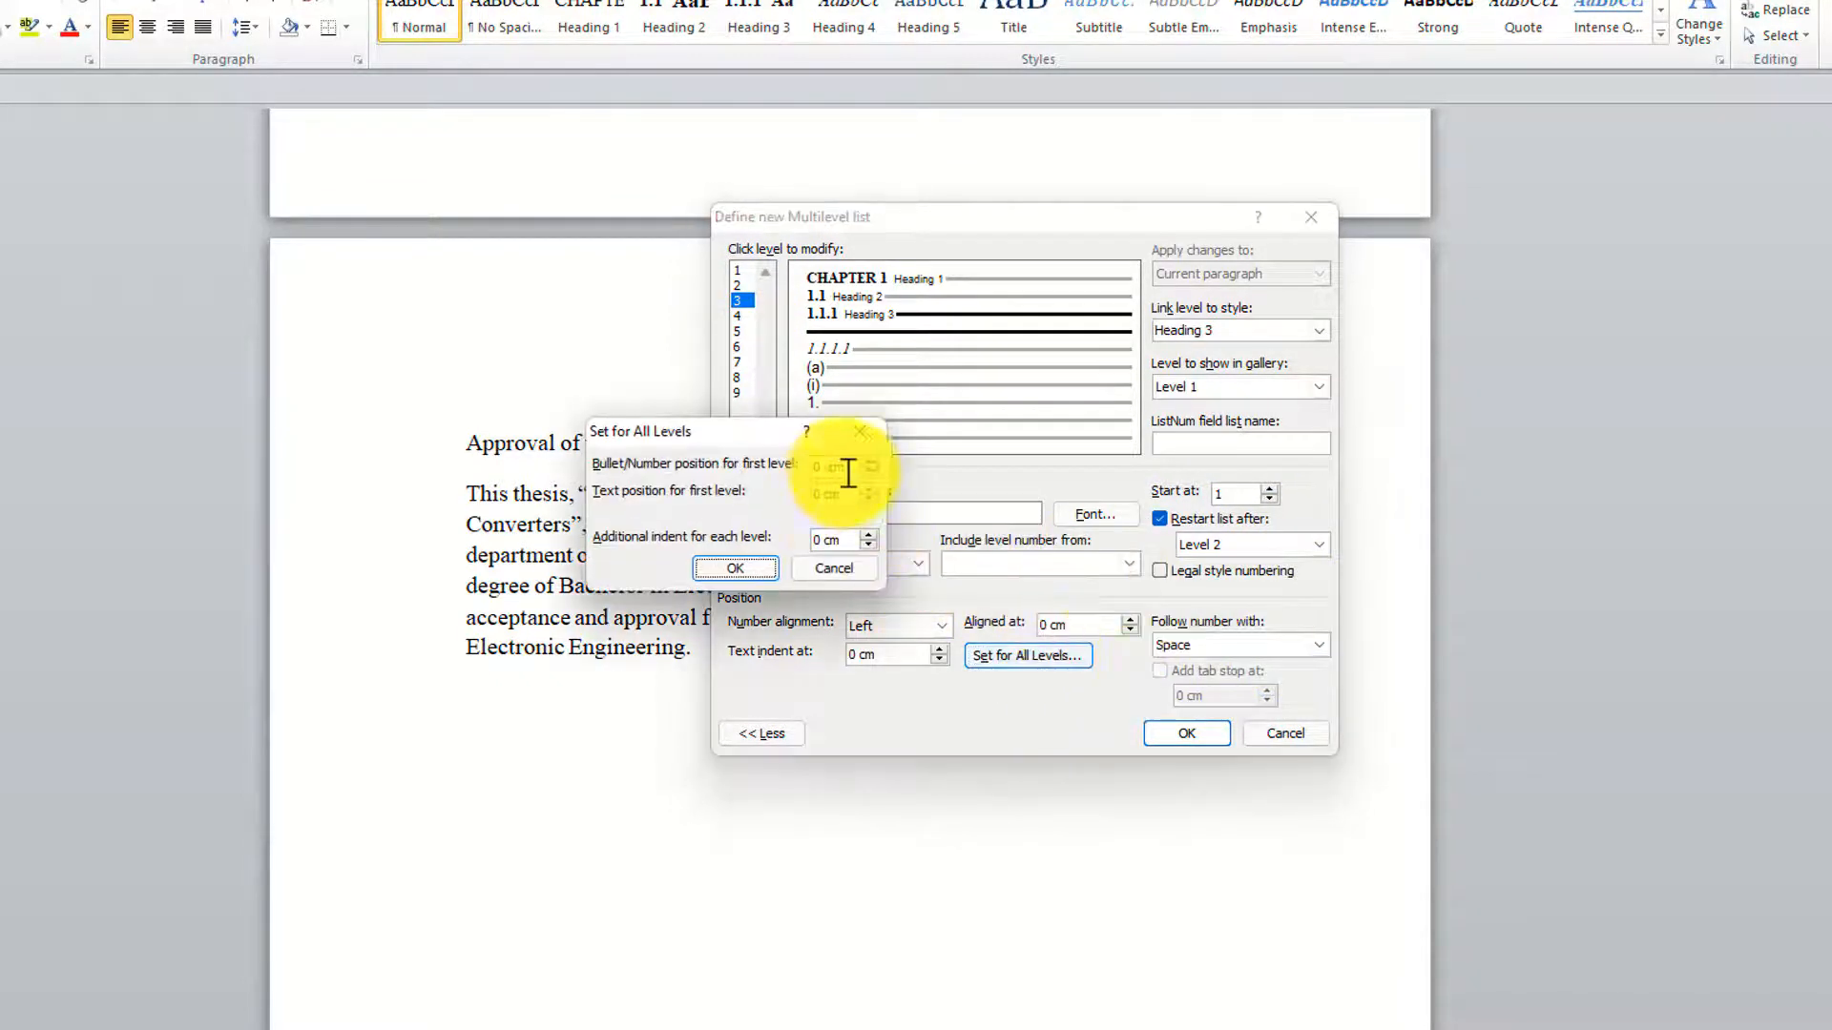
pyautogui.click(744, 571)
# Clear level 4's number format and start it with the level 1 and level 2 numbers, each followed by a period.
pyautogui.click(736, 315)
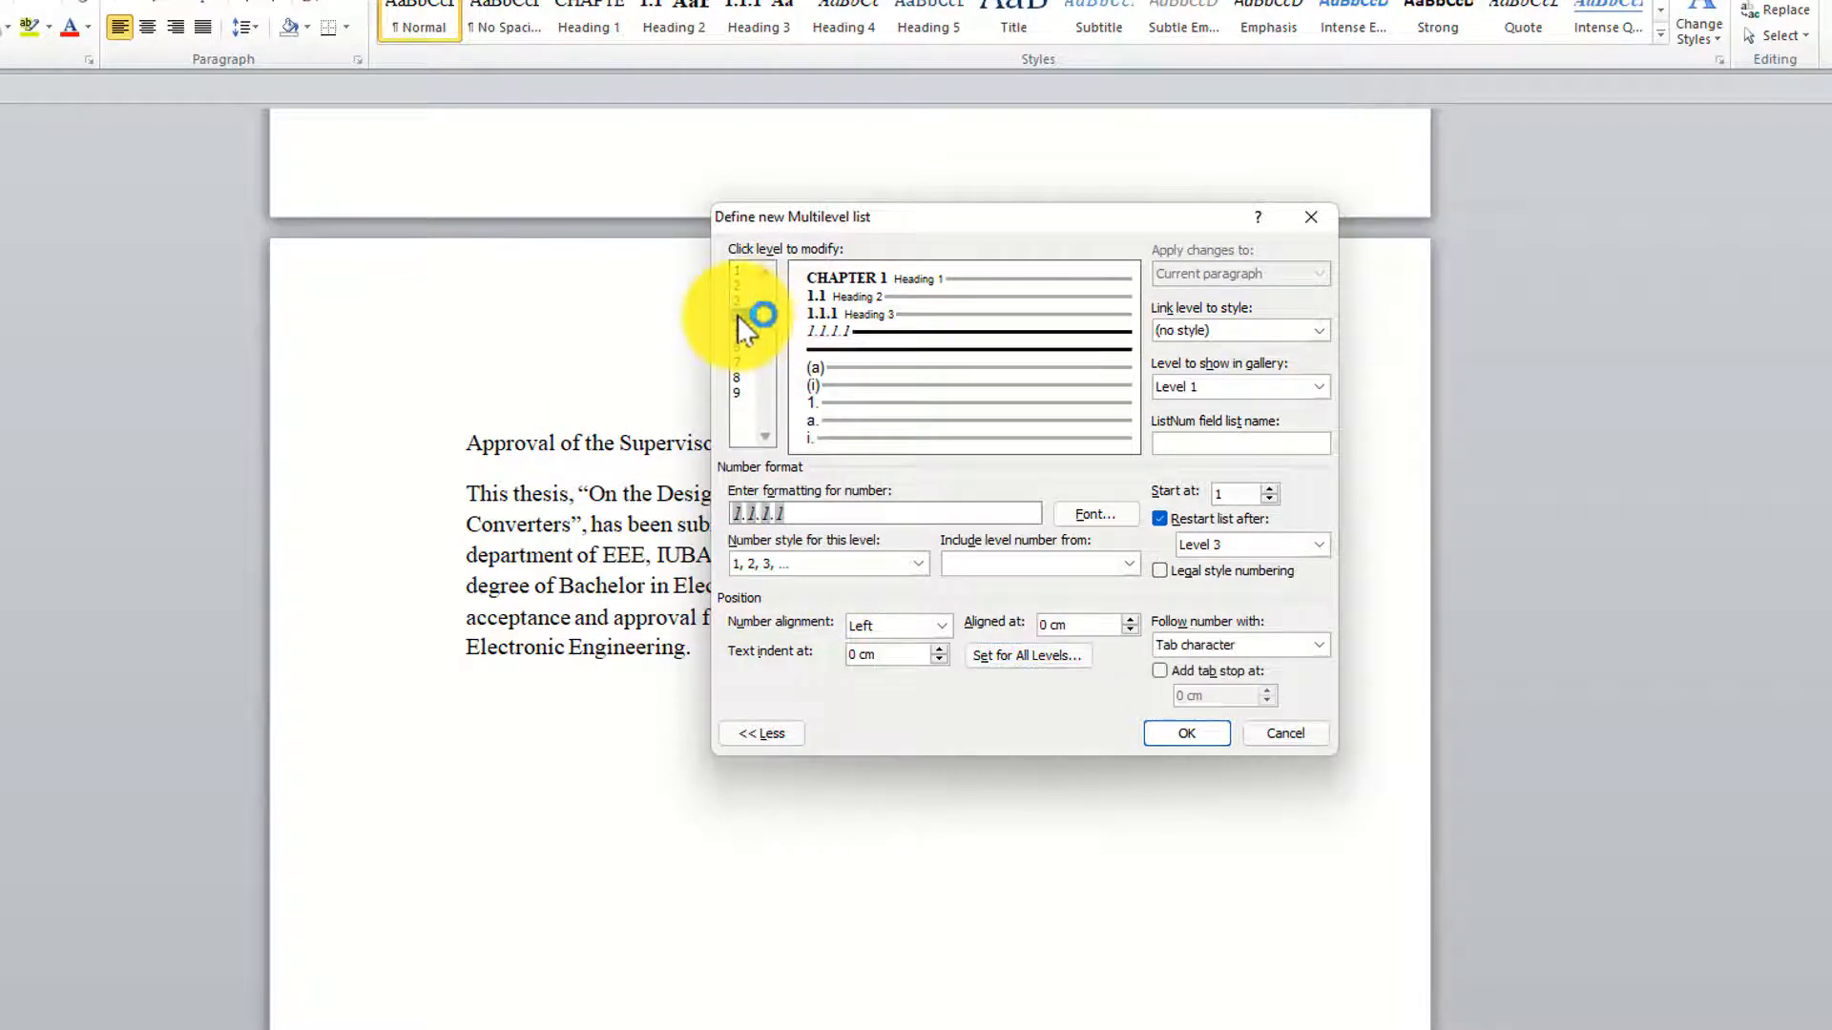
pyautogui.moveTo(895, 510); pyautogui.dragTo(676, 515)
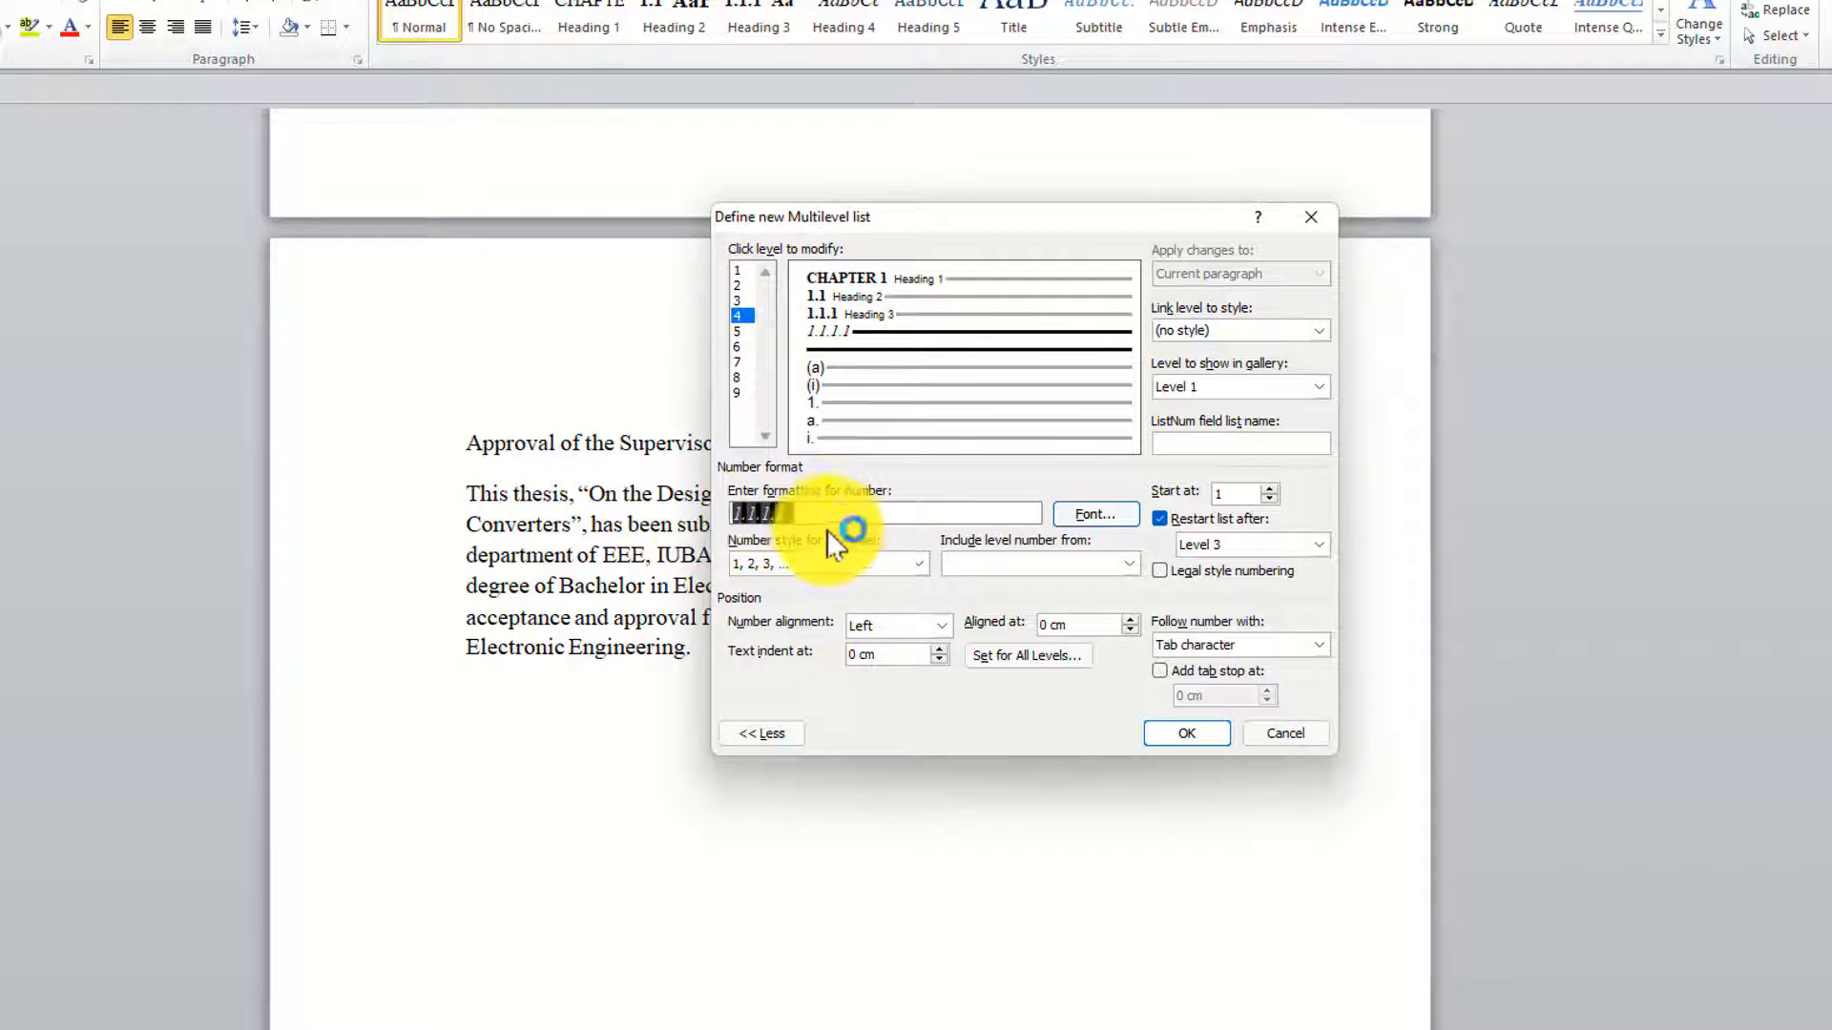
pyautogui.press('BackSpace')
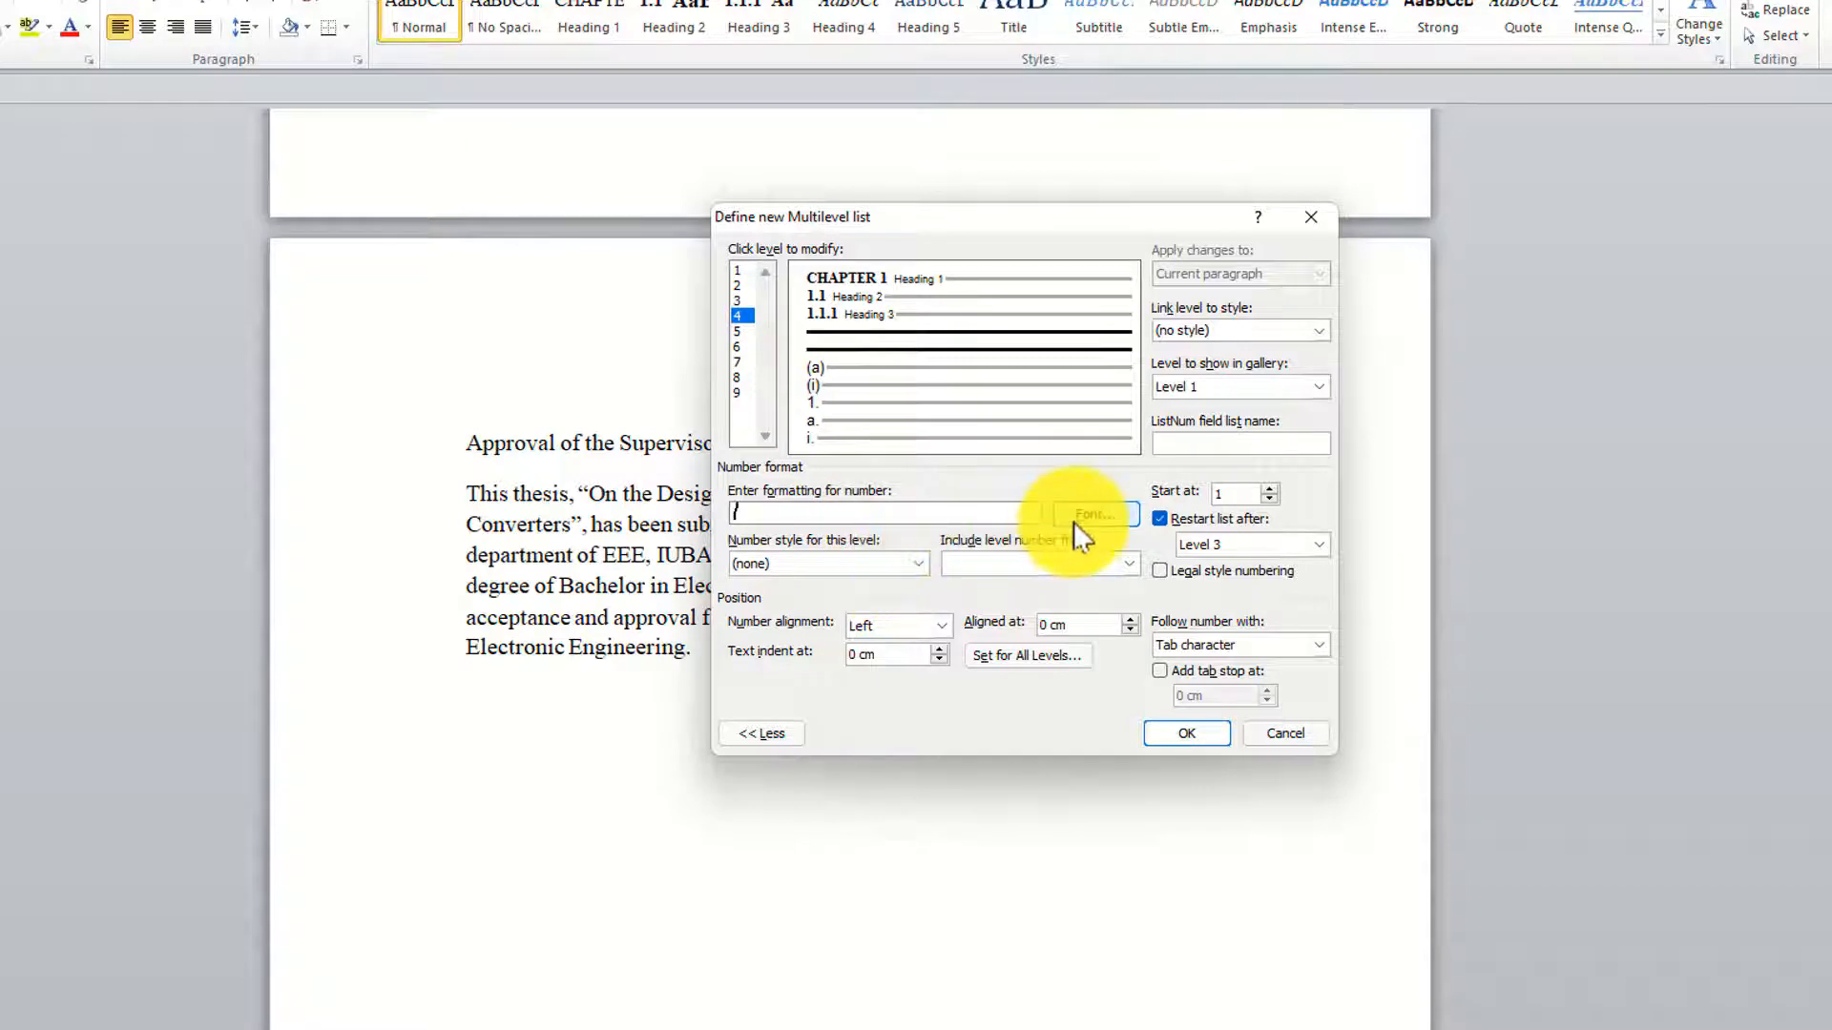
pyautogui.click(1130, 565)
pyautogui.click(1037, 588)
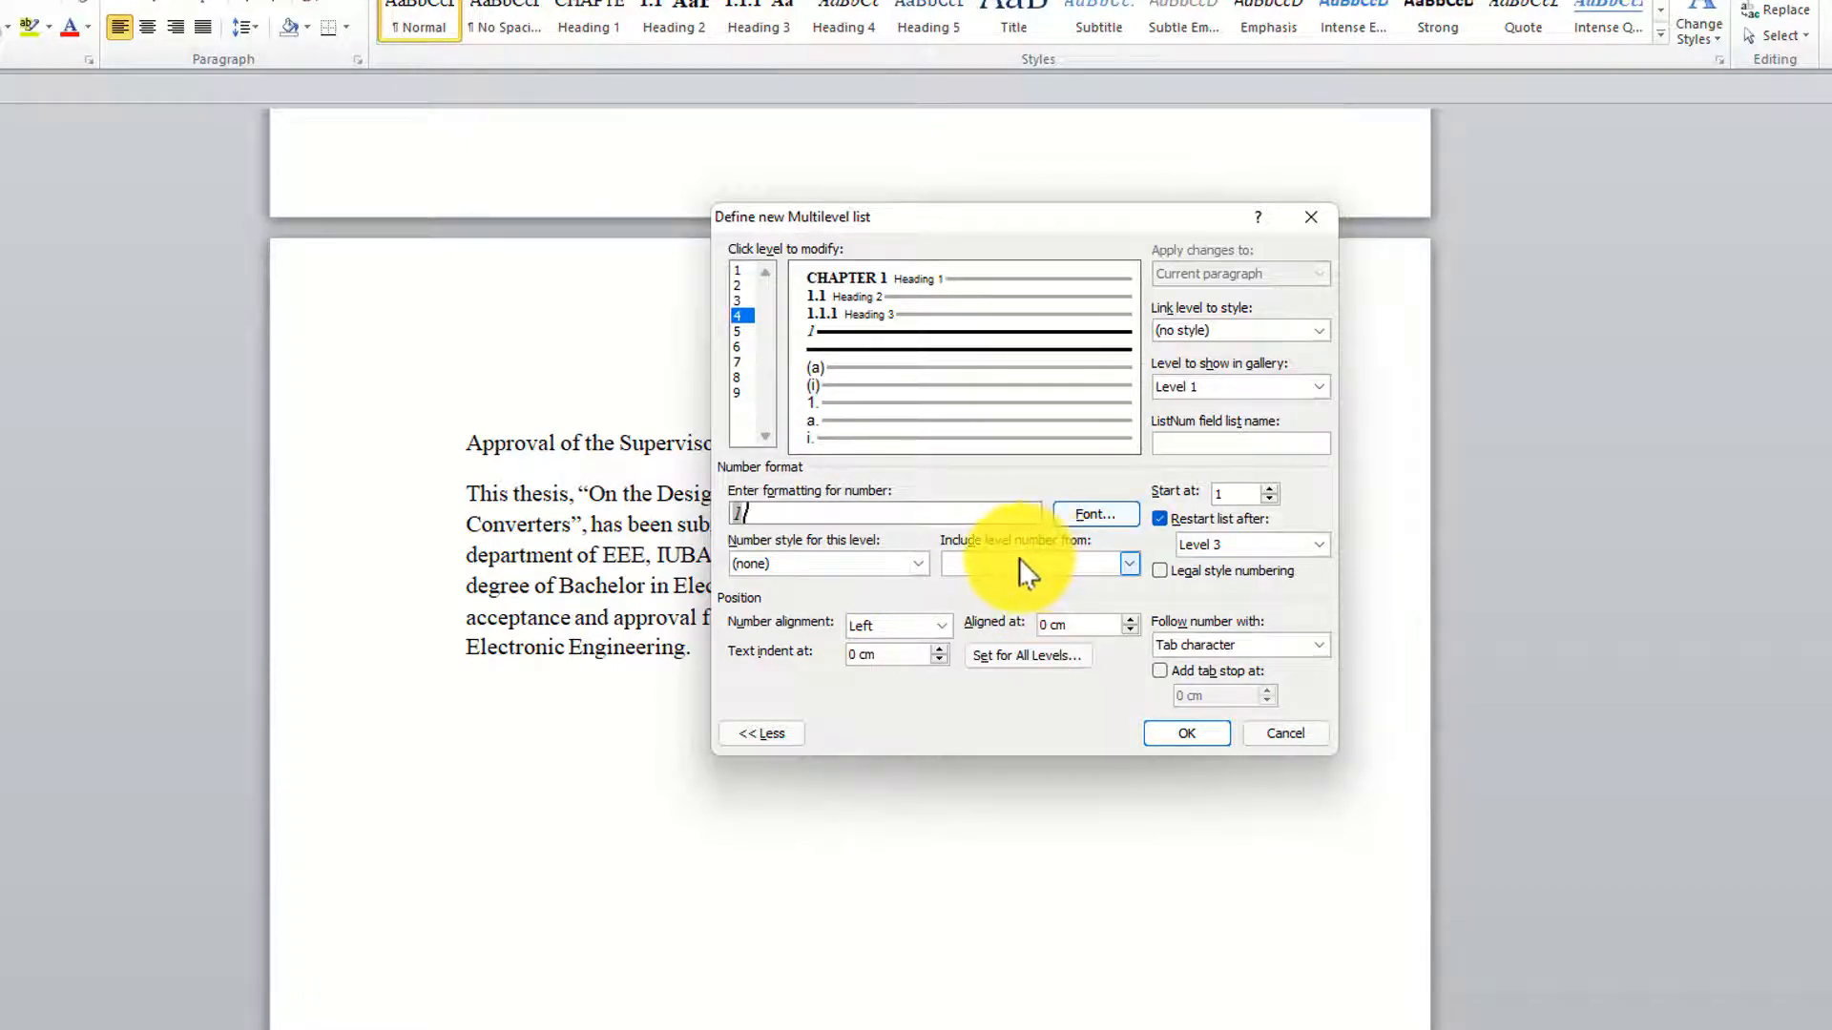
pyautogui.write('.')
pyautogui.click(1130, 564)
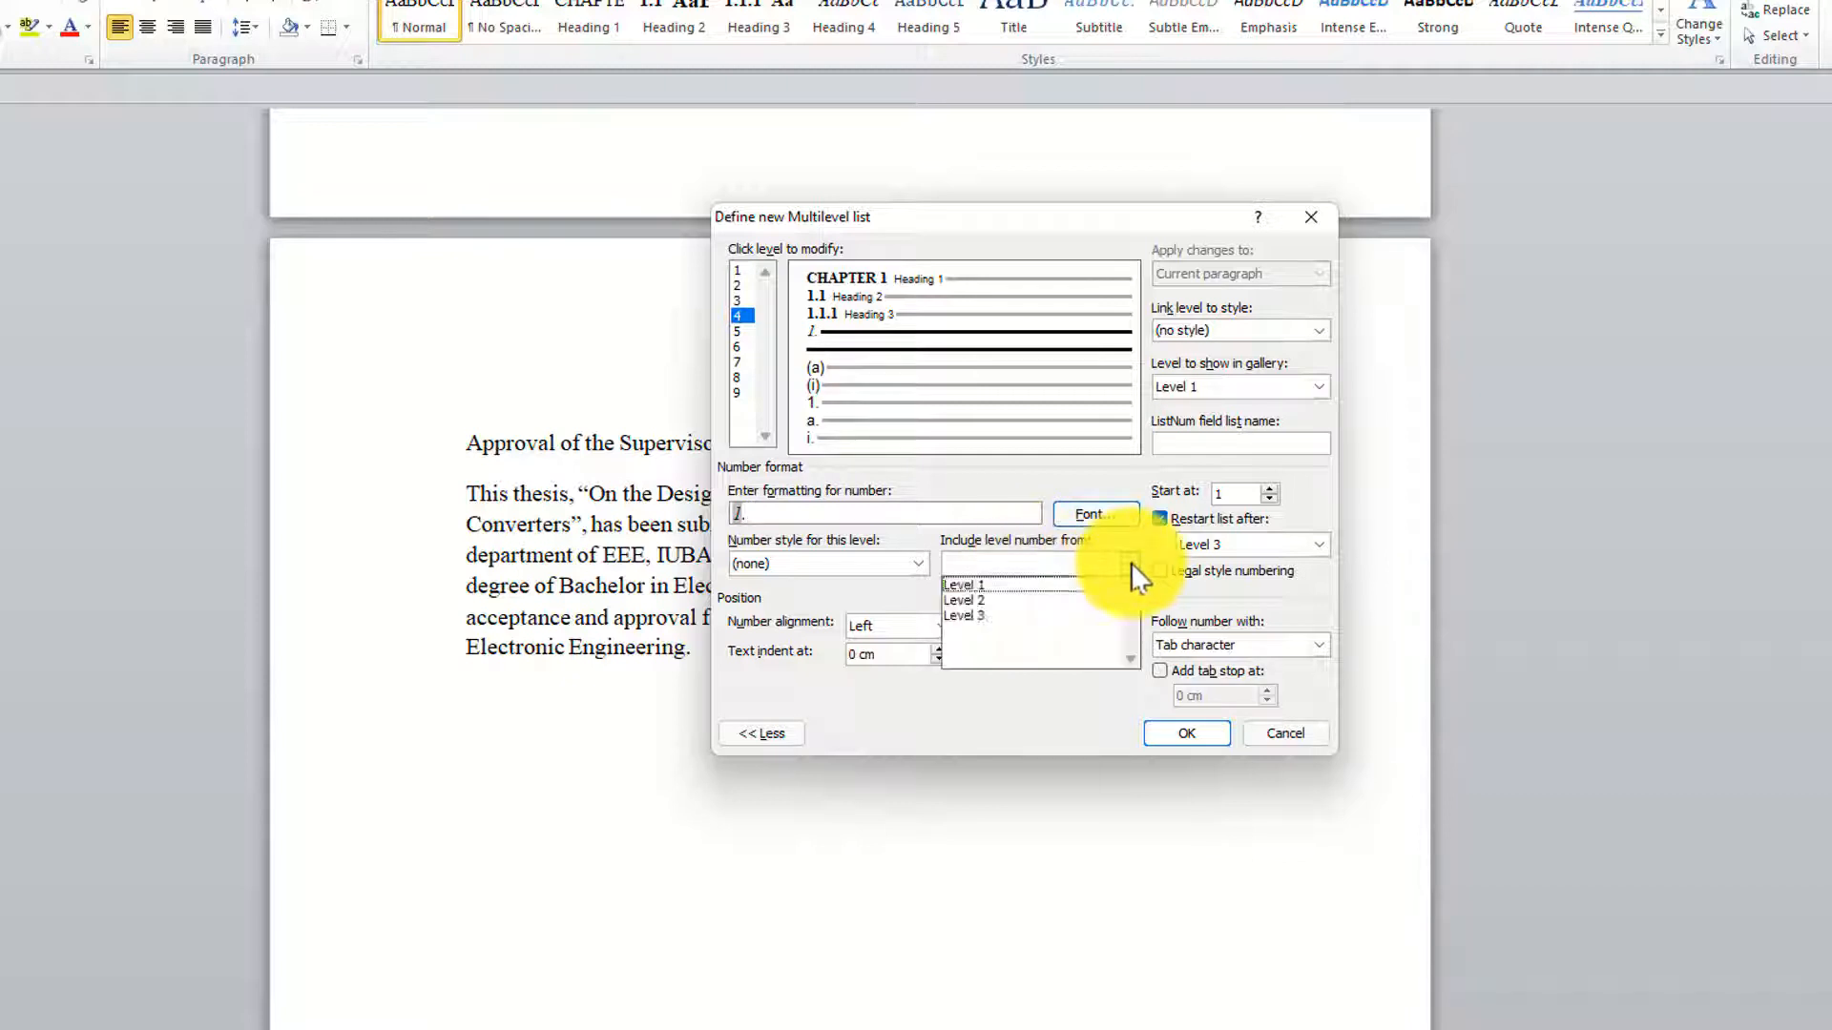
pyautogui.click(992, 599)
pyautogui.write('.')
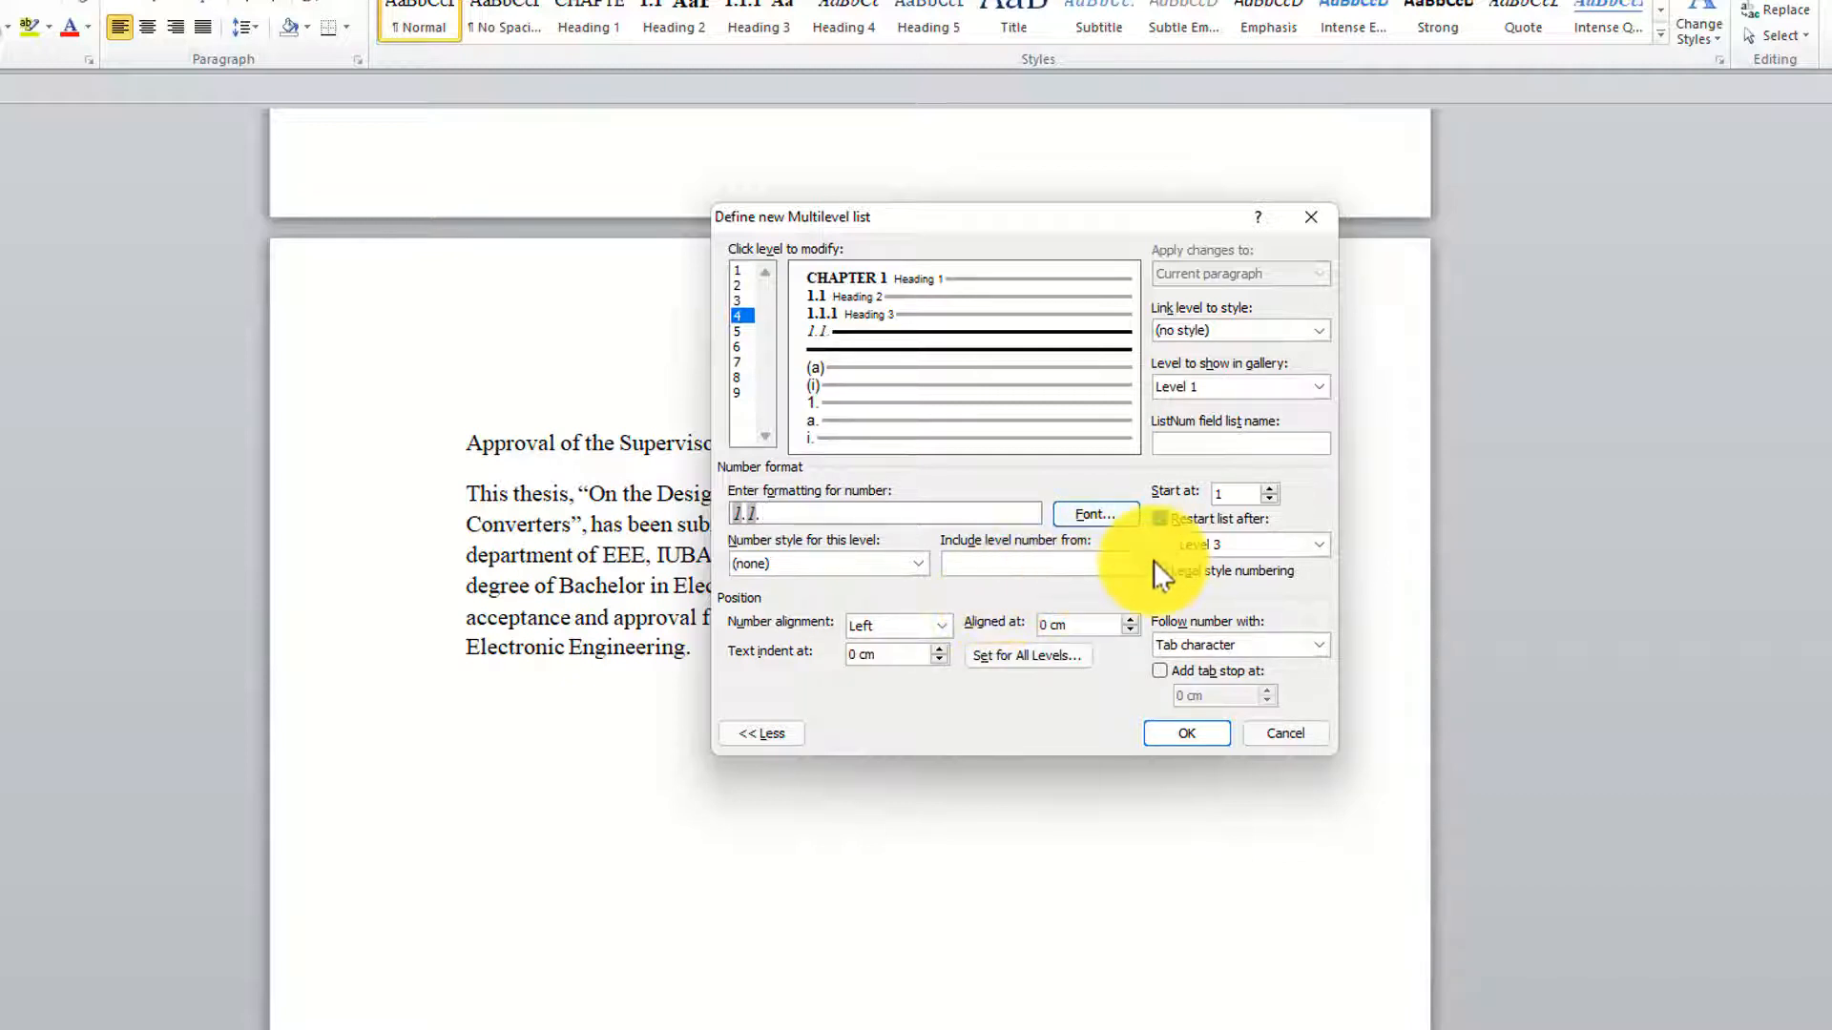
# Complete level 4's number format as 1.1.1.1 with the level 3 number, a period and the 1, 2, 3, … style.
pyautogui.click(1130, 564)
pyautogui.click(1059, 615)
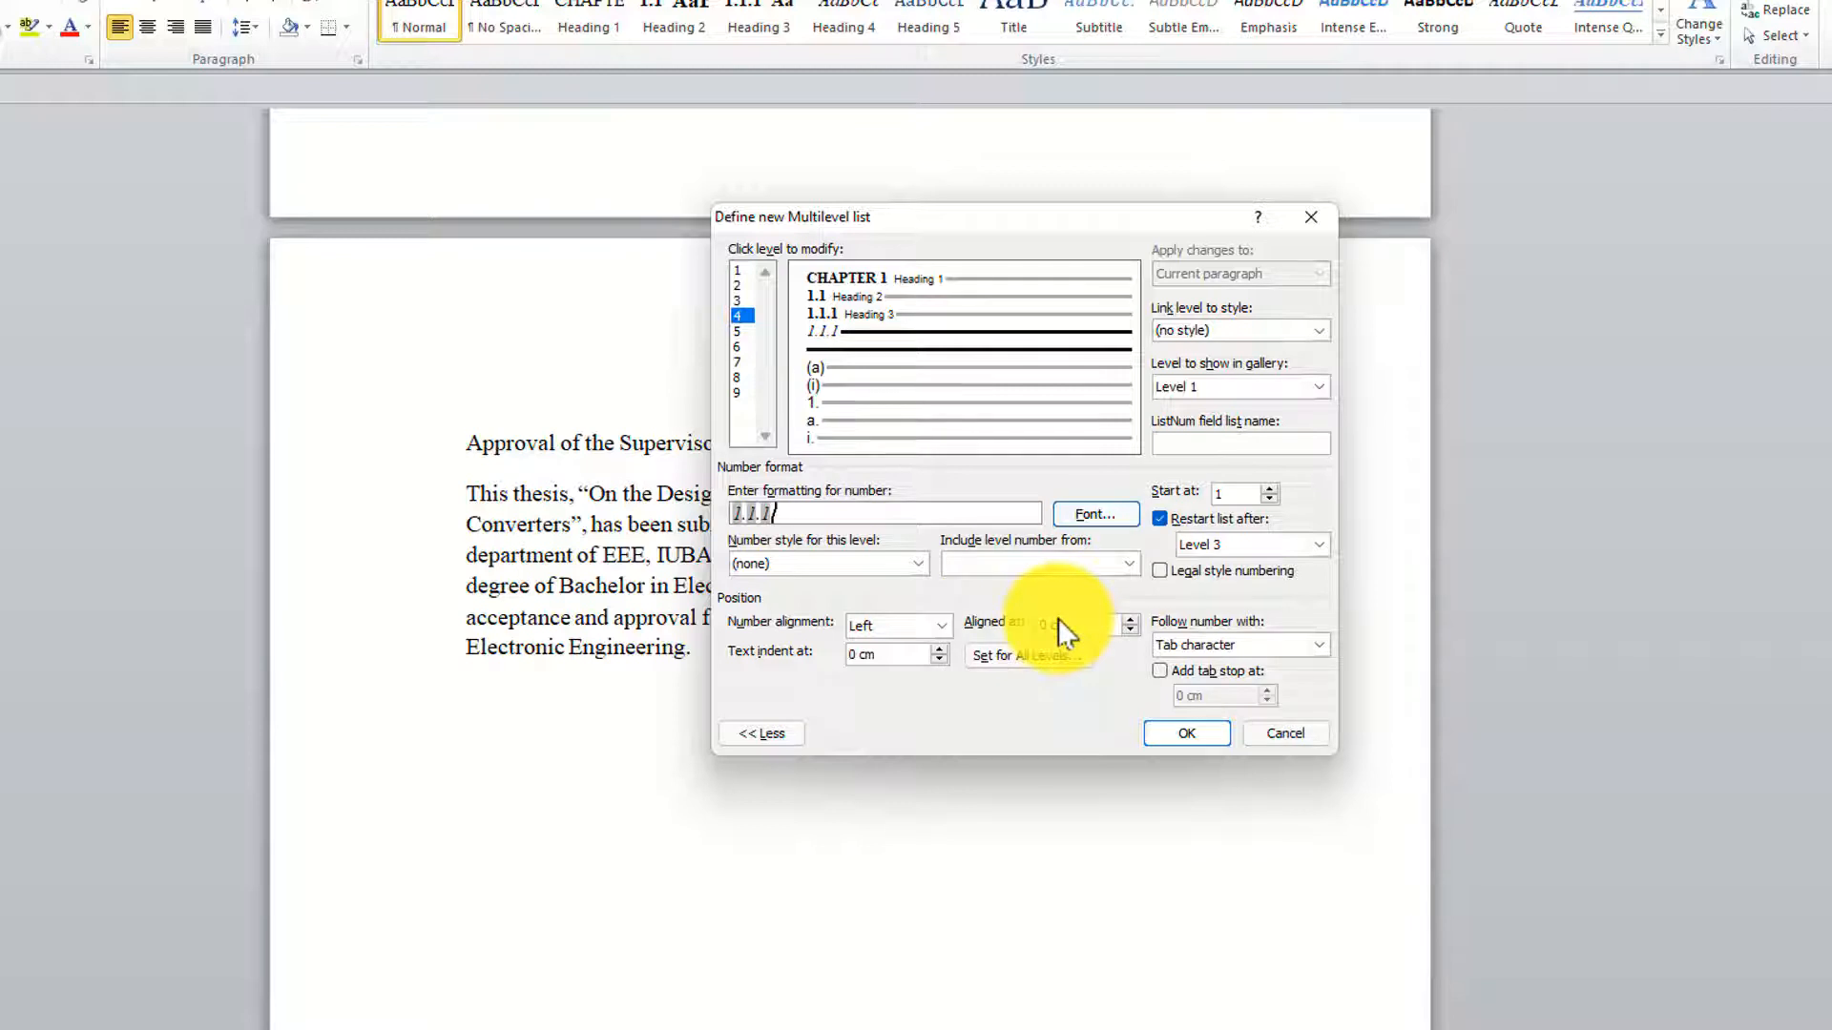
pyautogui.click(1124, 565)
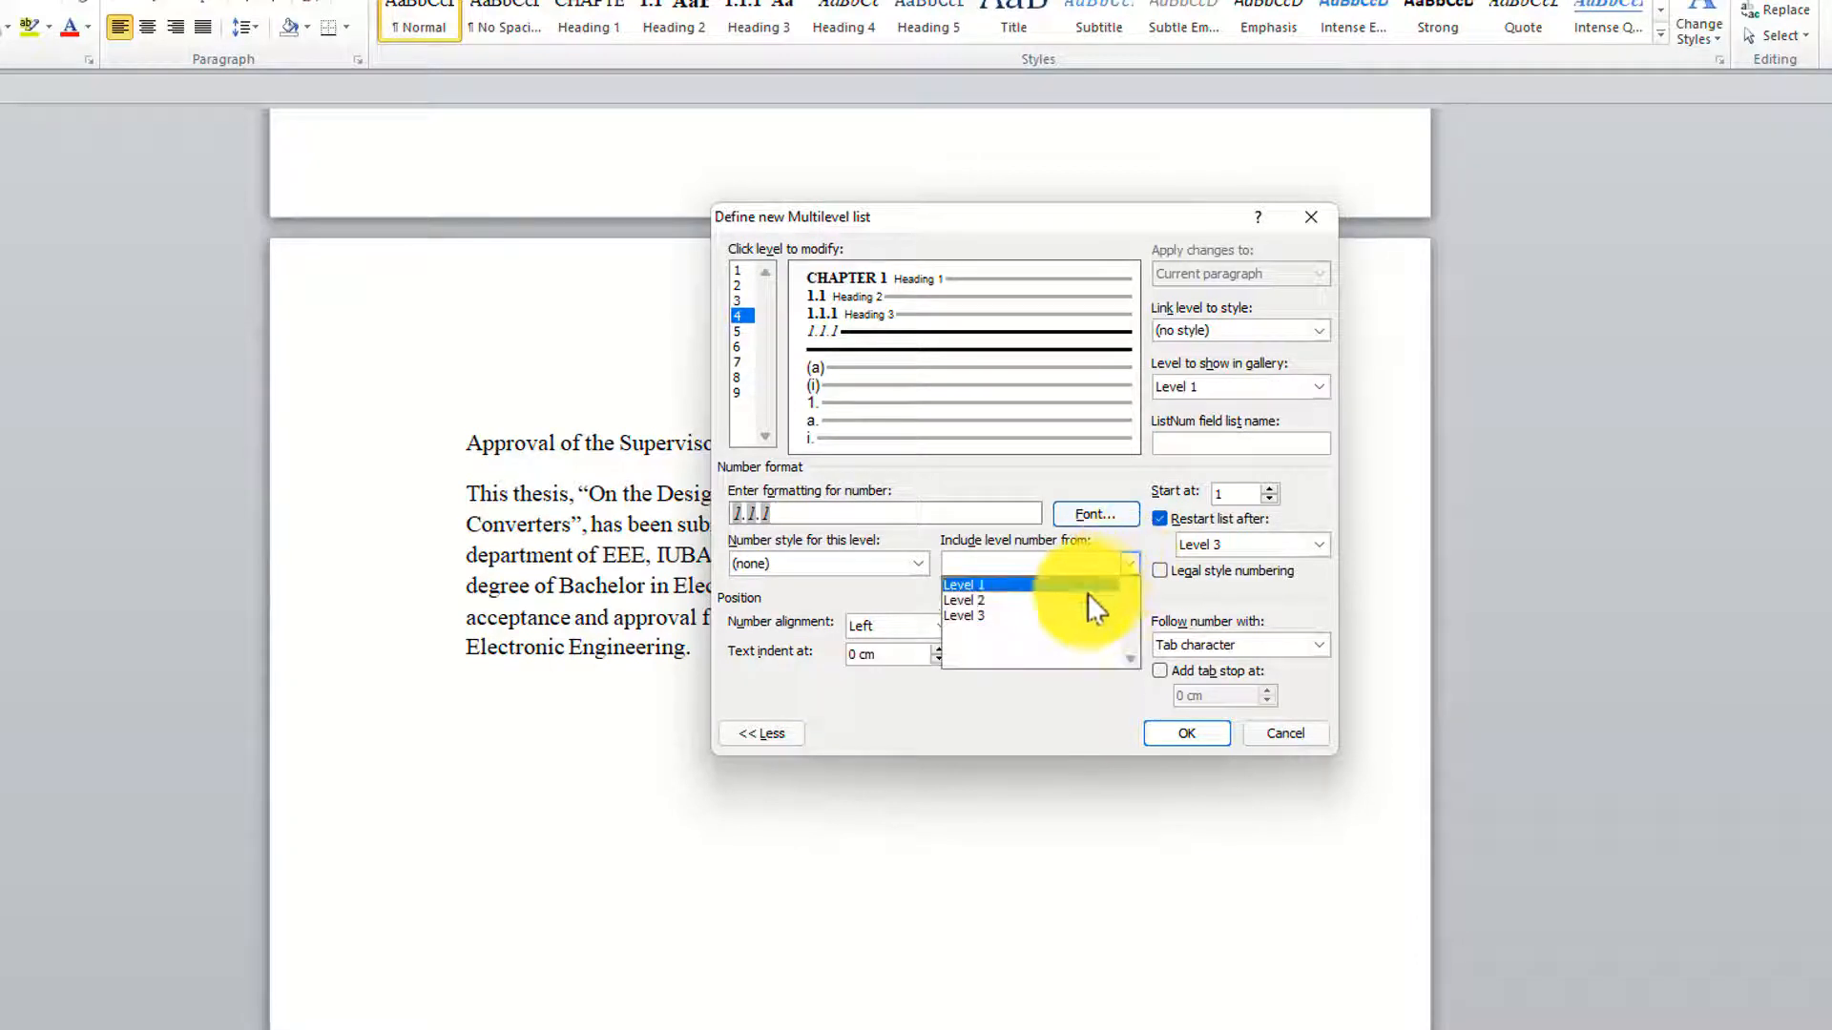
pyautogui.click(859, 513)
pyautogui.write('.')
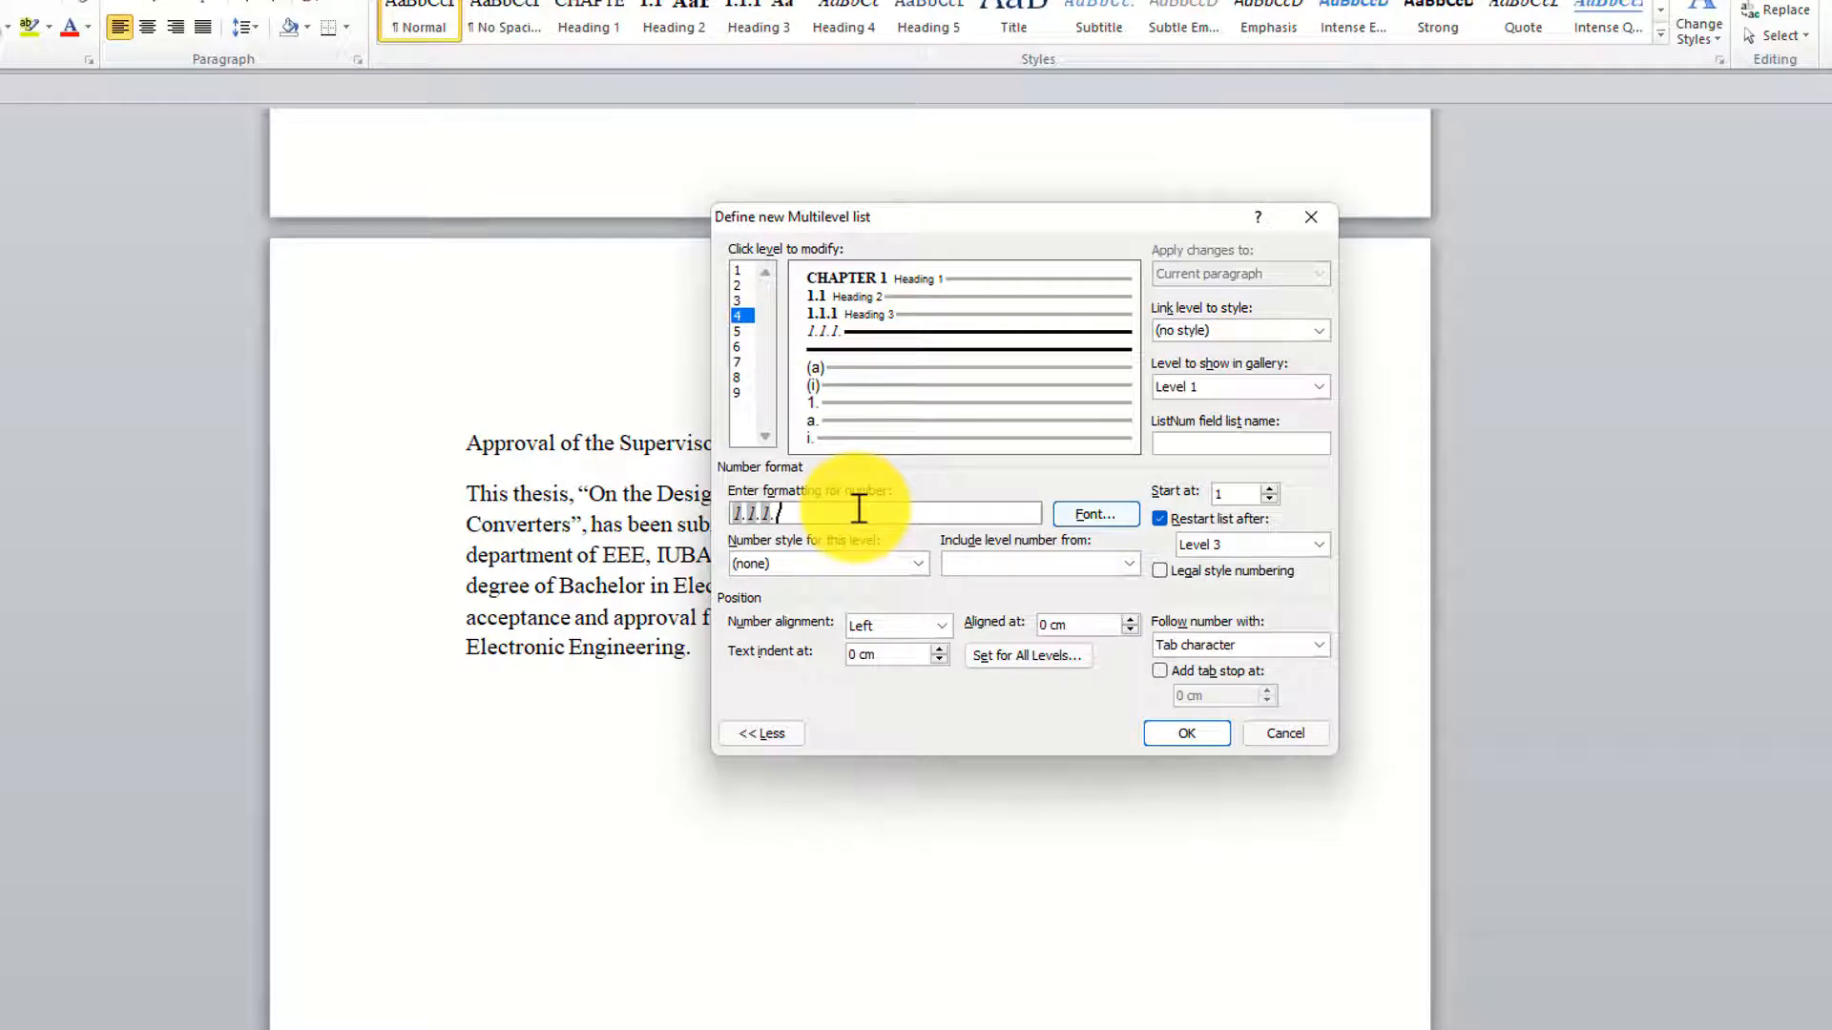
pyautogui.click(919, 564)
pyautogui.click(845, 603)
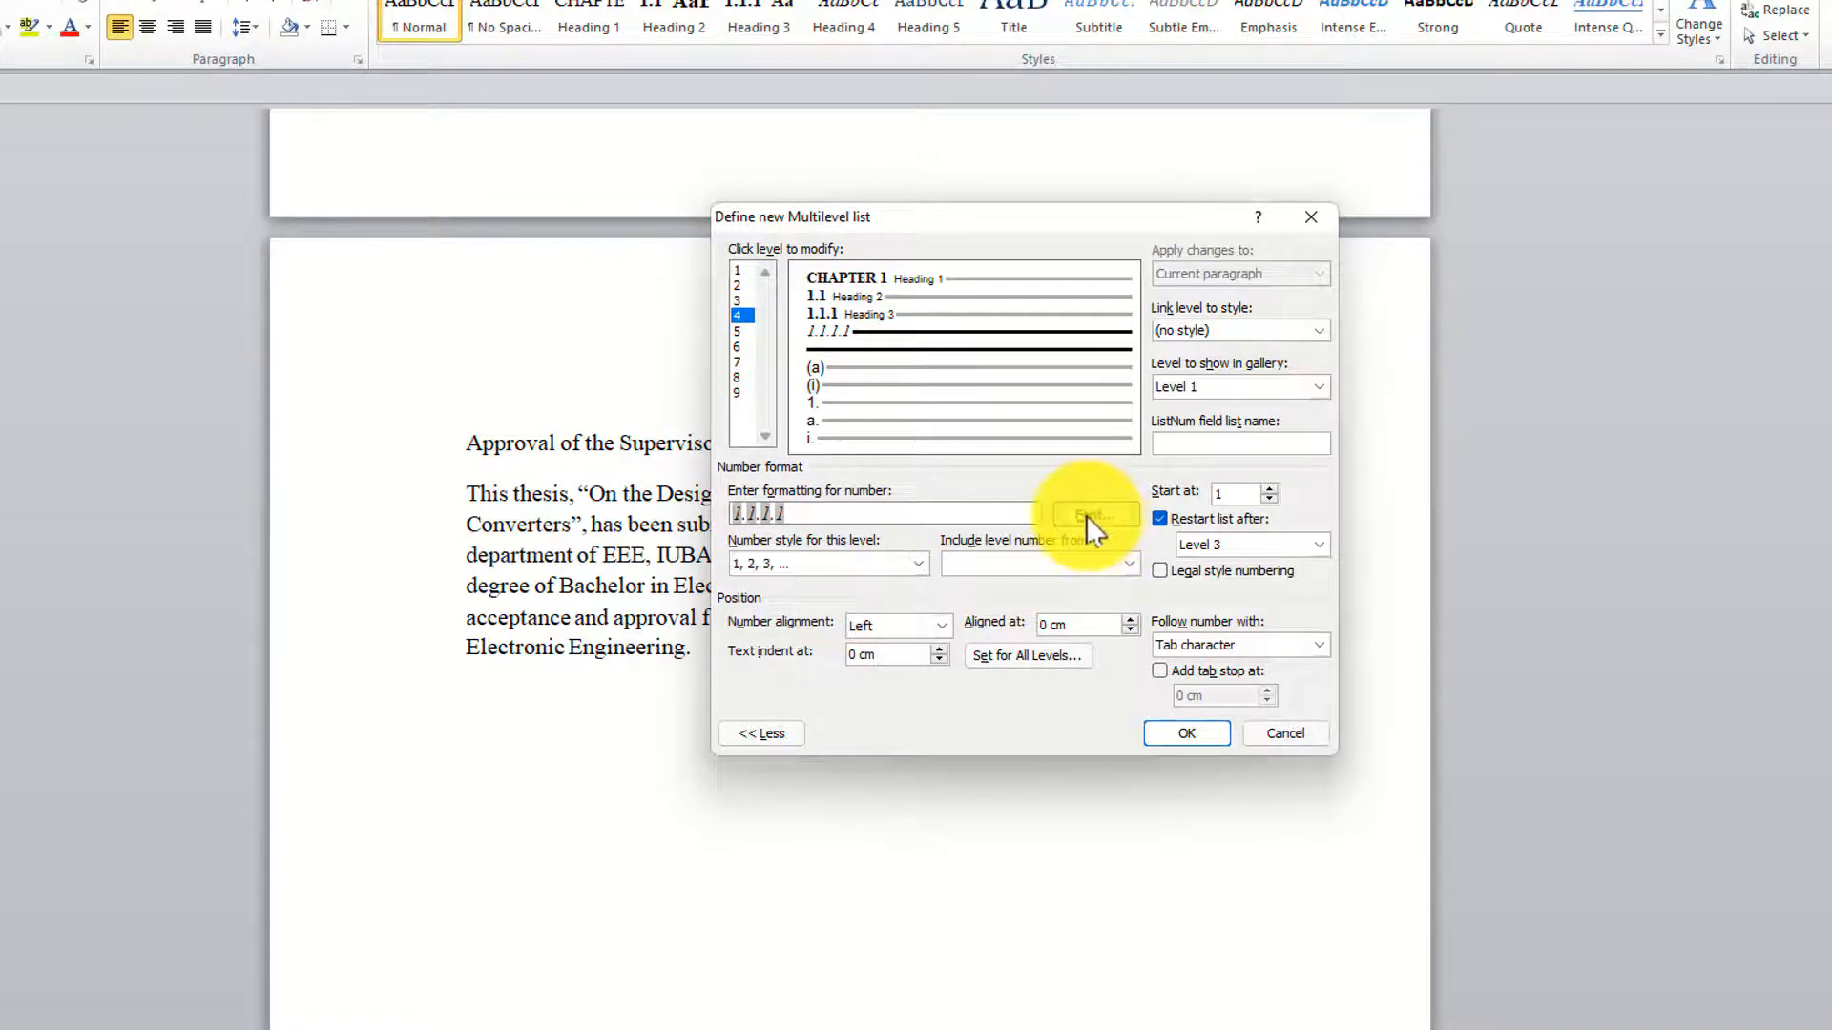
# Set the font colour of level 4's 1.1.1.1 number to black and link the level to the Heading 4 style.
pyautogui.click(1087, 516)
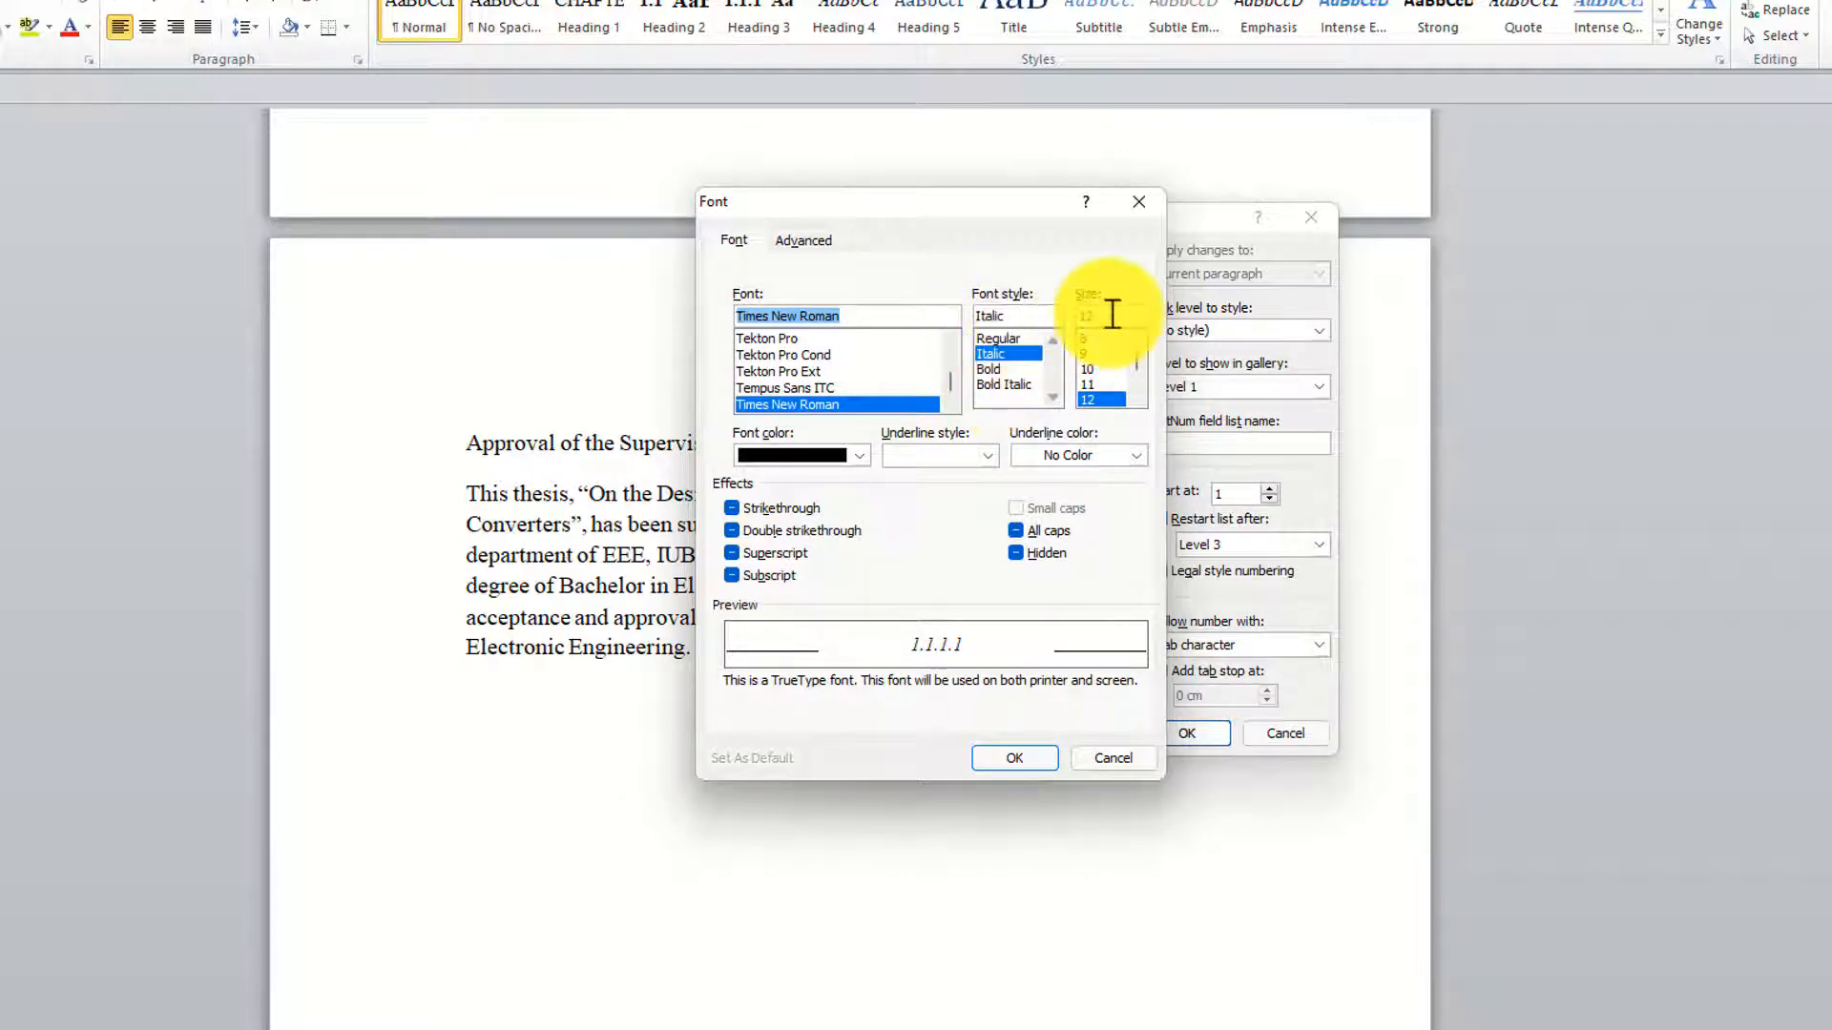
pyautogui.click(860, 455)
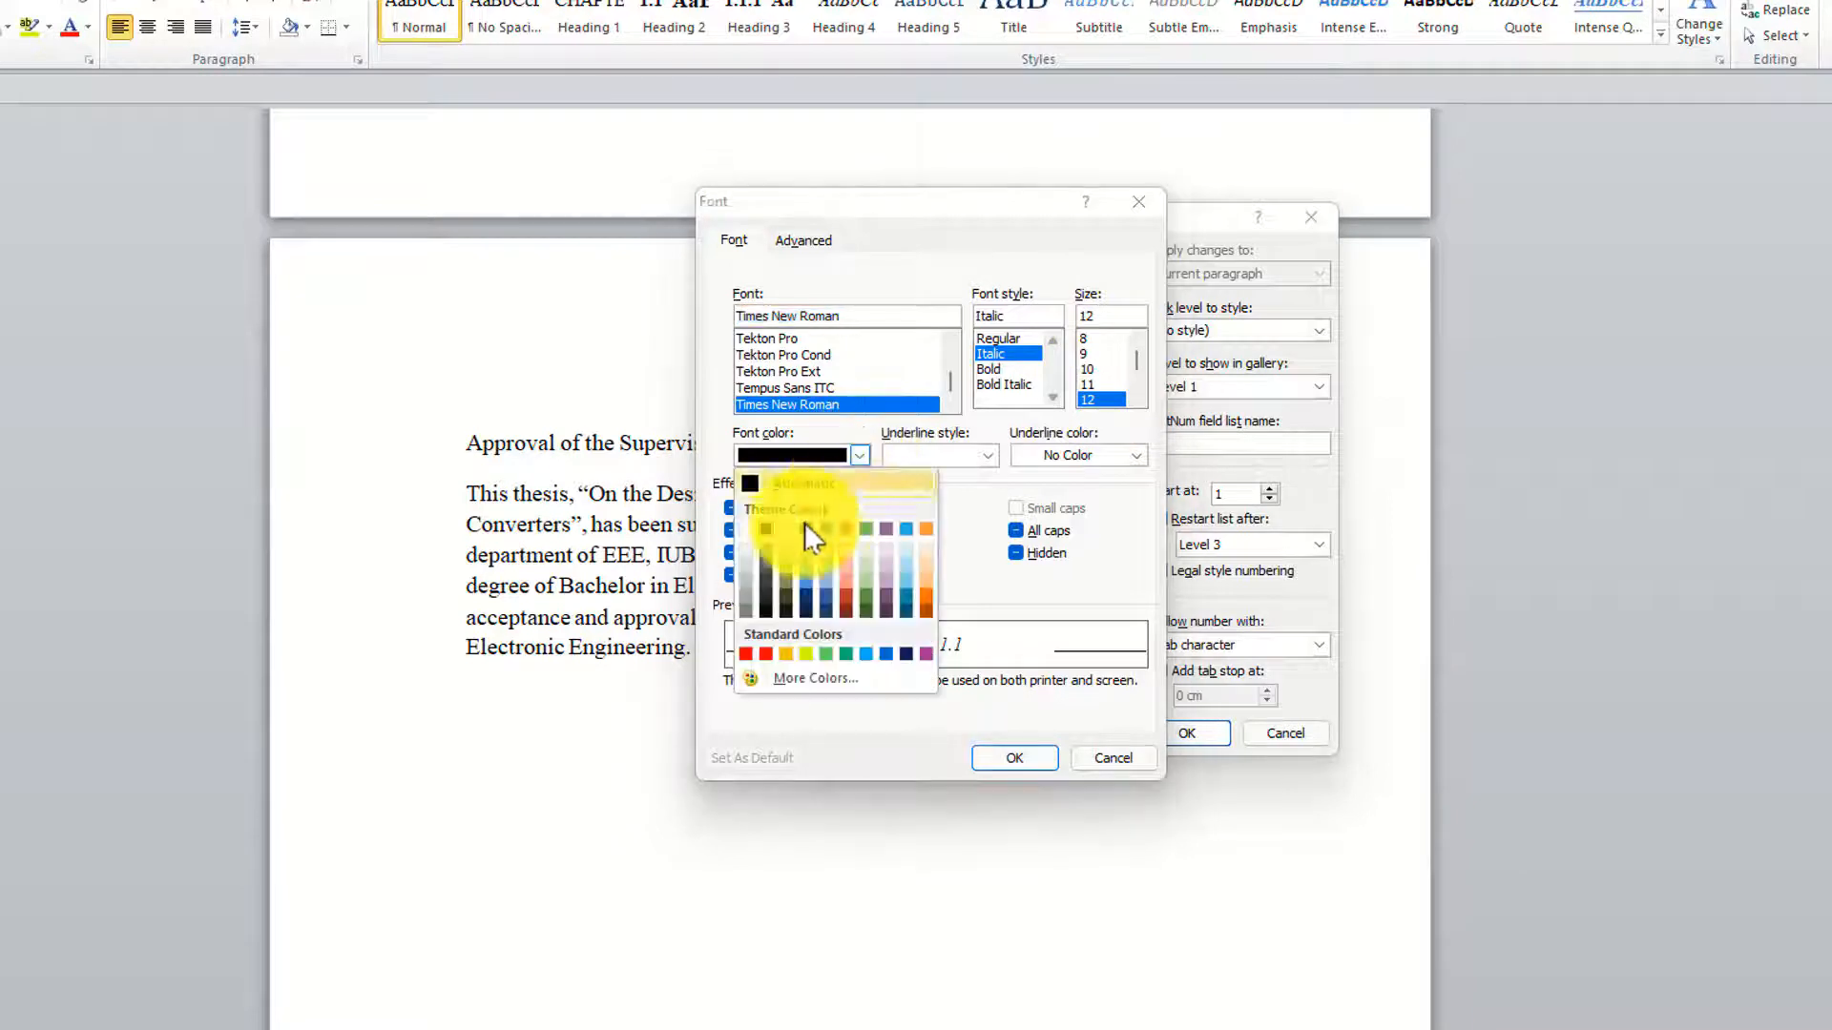
pyautogui.click(1038, 760)
pyautogui.click(1318, 329)
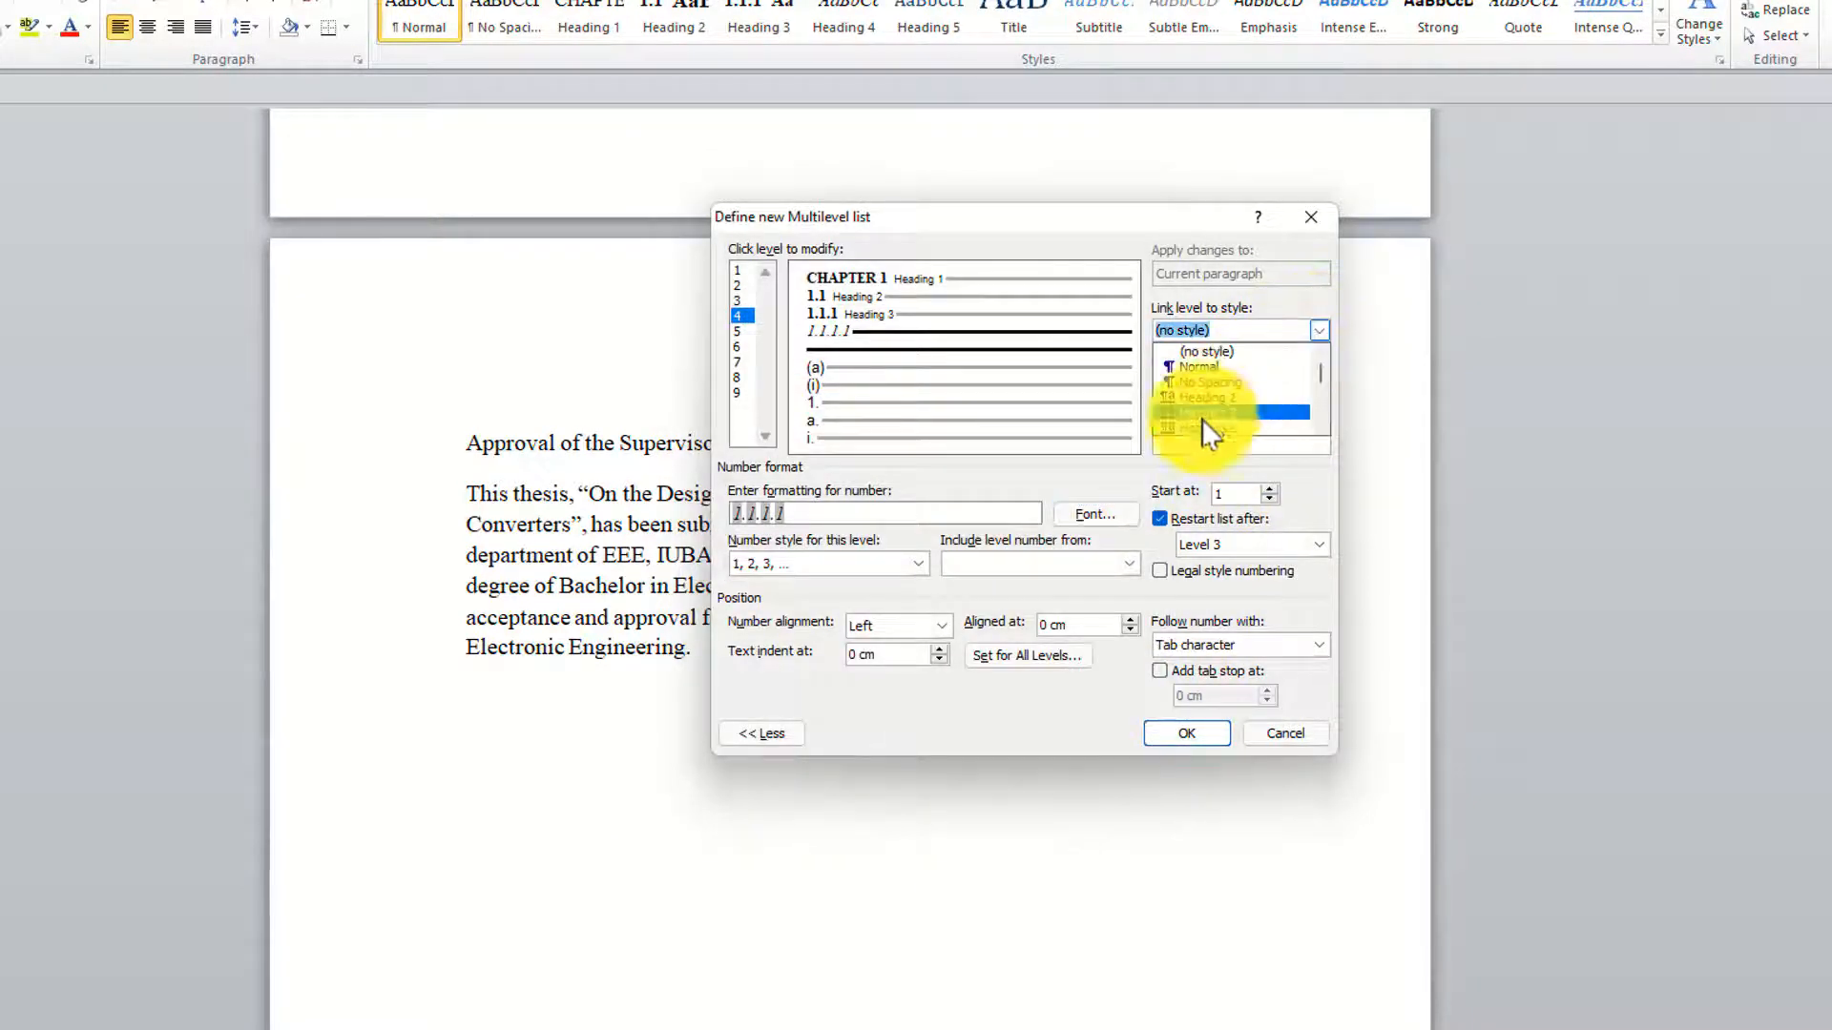
pyautogui.scroll(-2, 1231, 415)
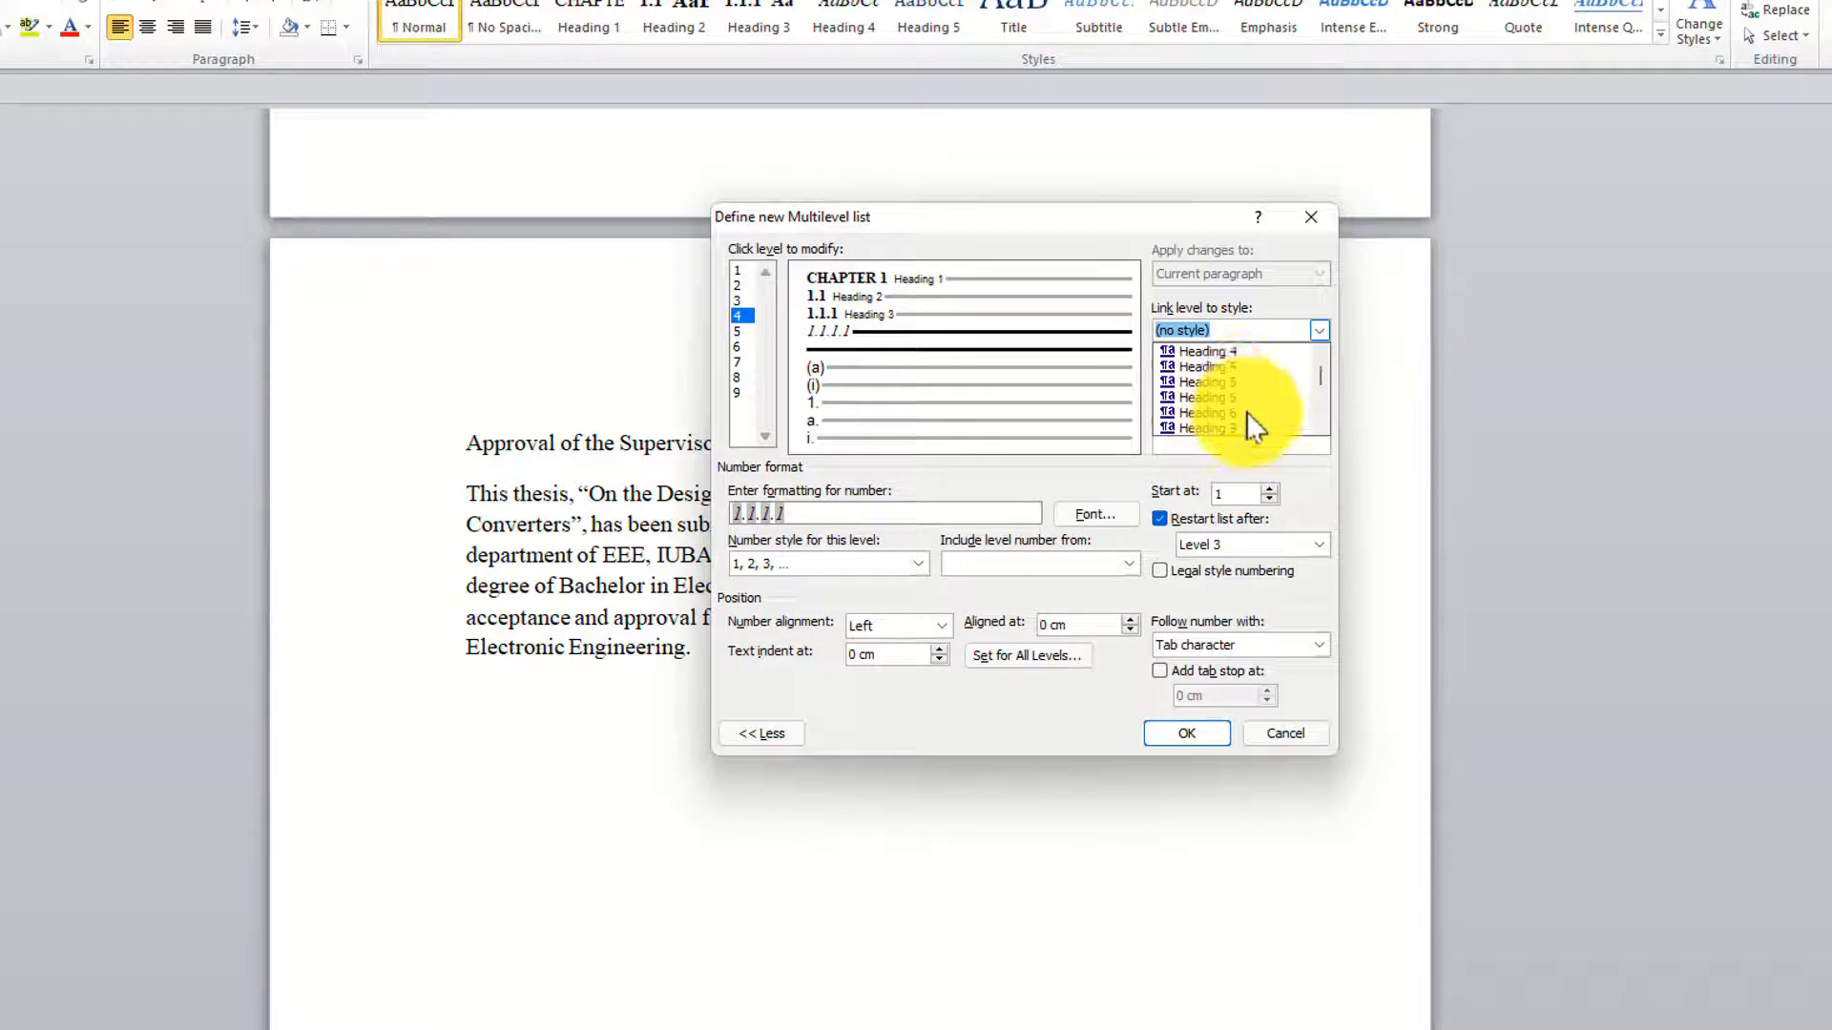
pyautogui.click(1241, 355)
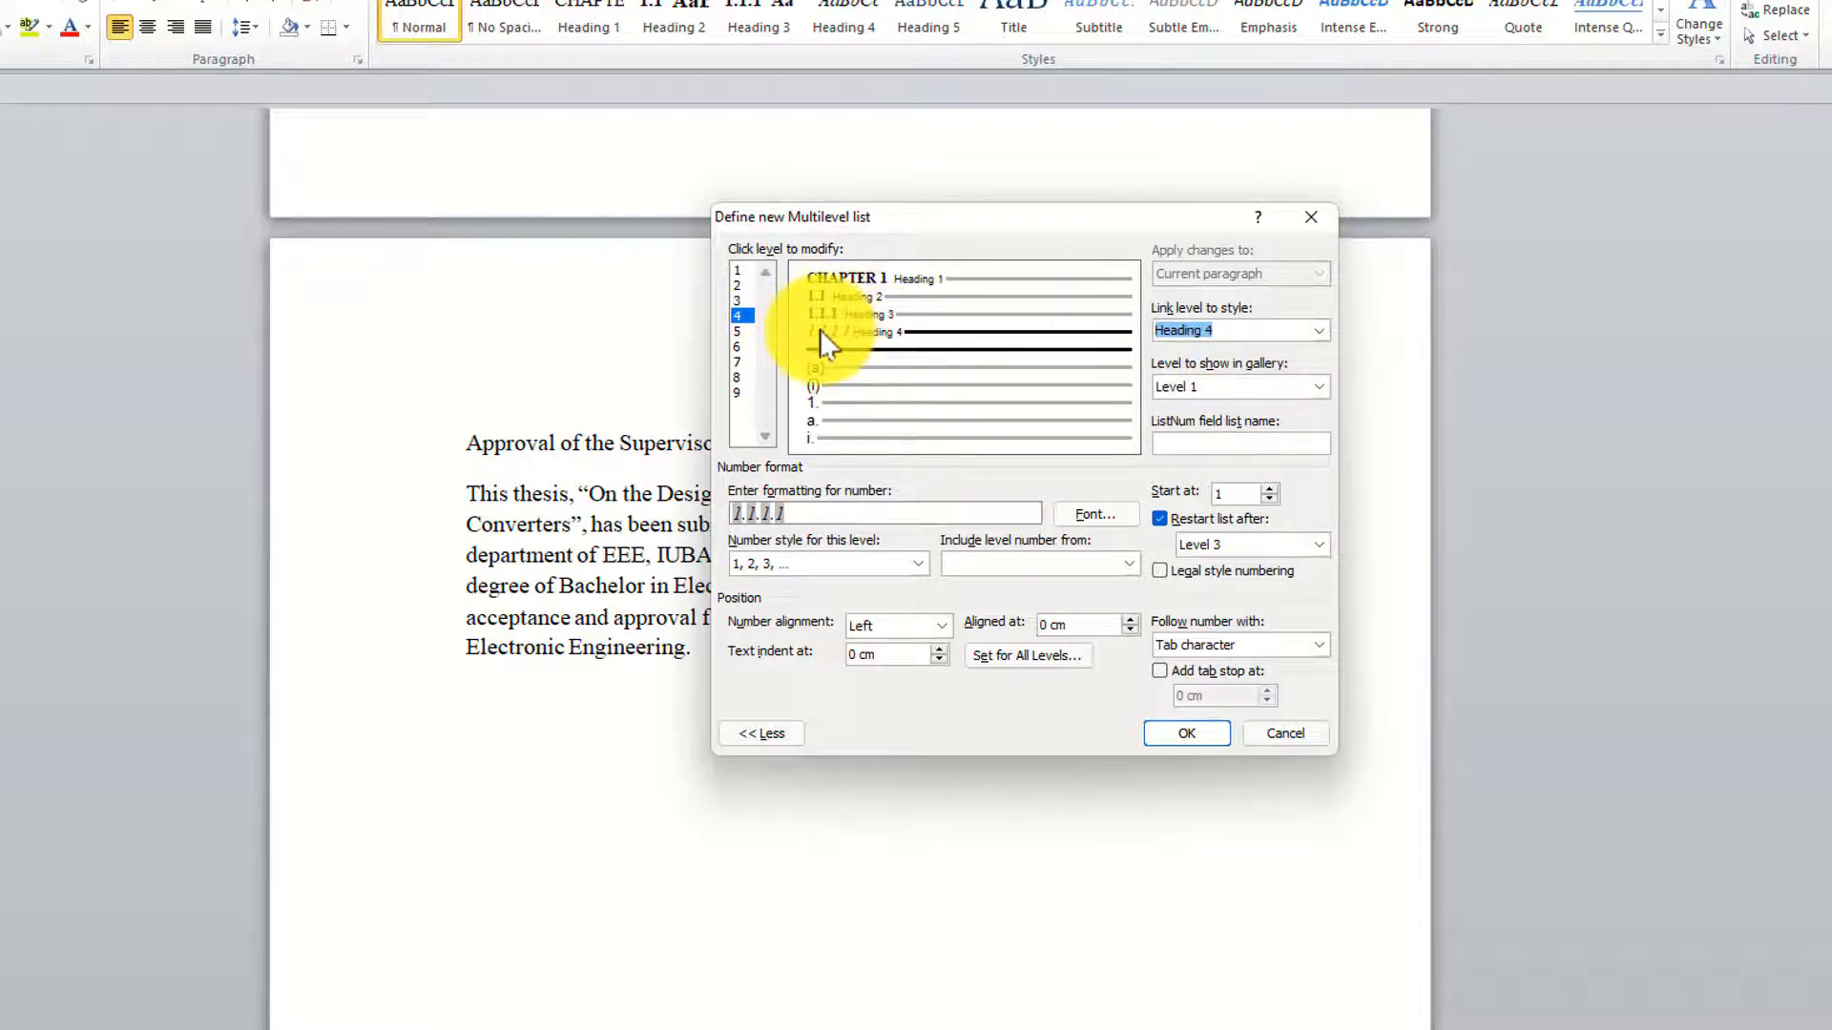
# Clear level 5's (a) number format and start it with the level 1 and level 2 numbers, each followed by a period.
pyautogui.click(741, 329)
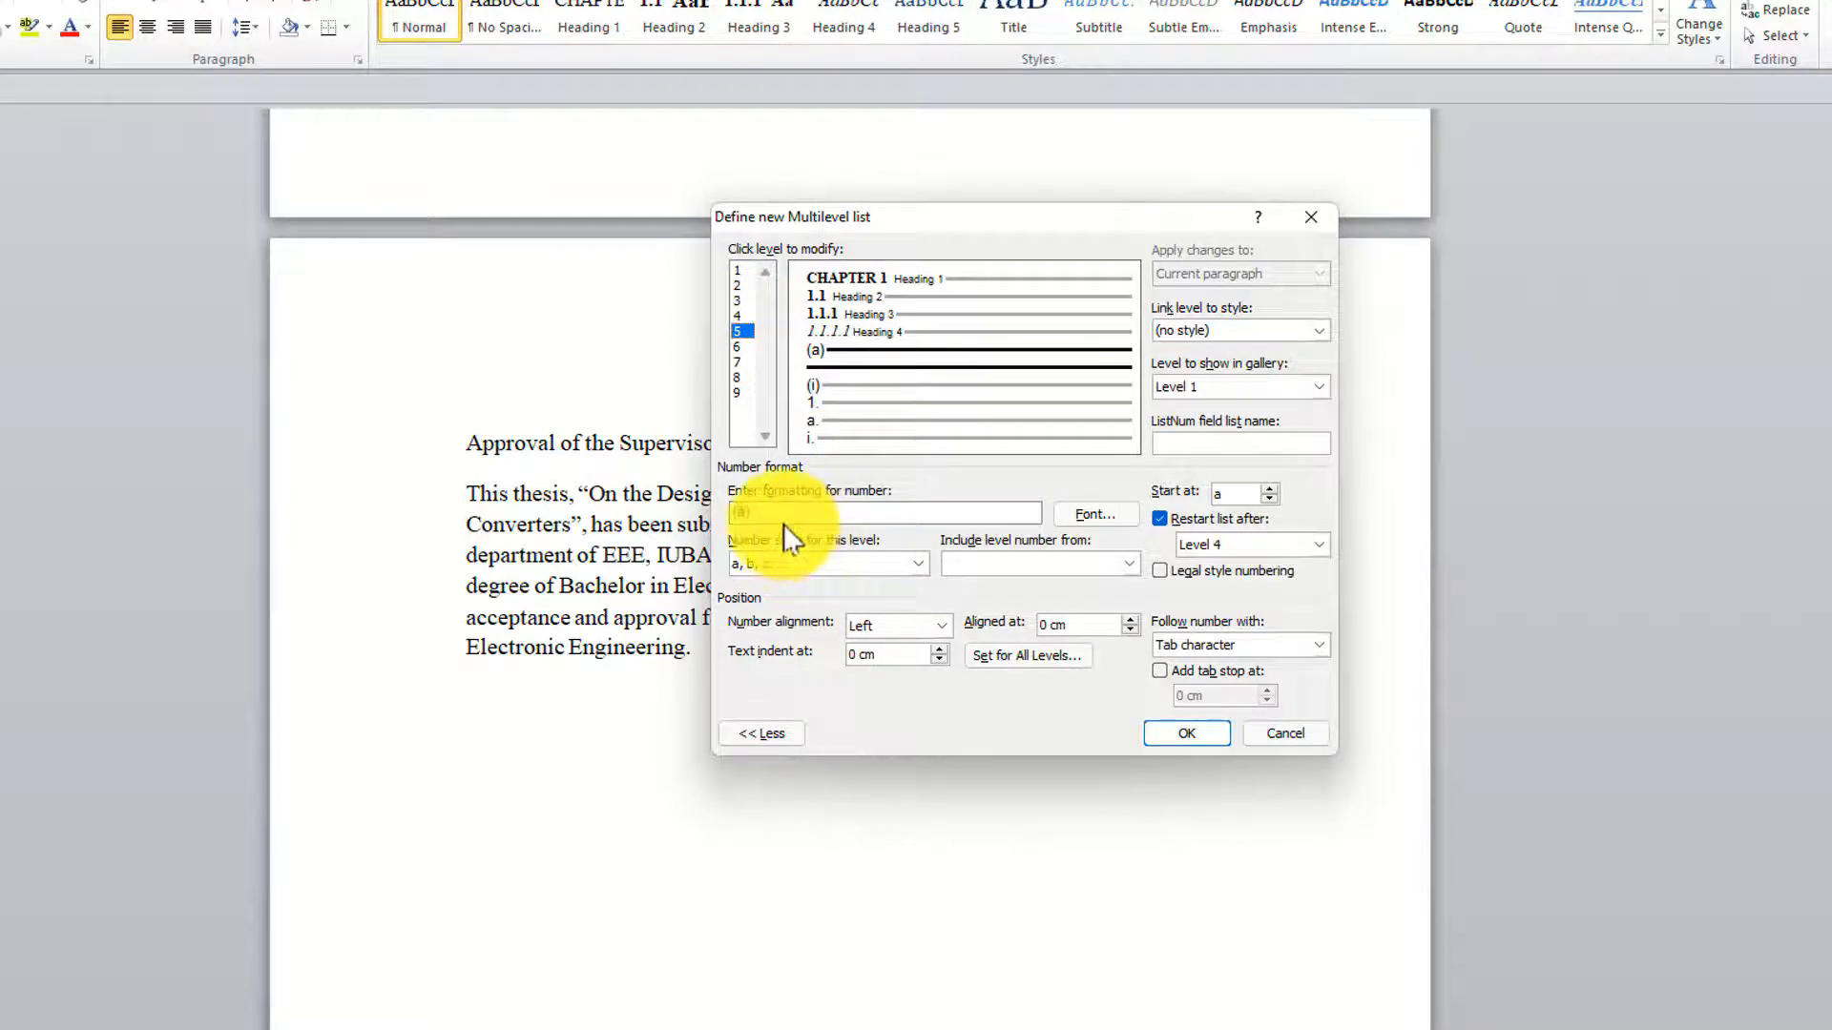
pyautogui.press('BackSpace')
pyautogui.press('BackSpace')
pyautogui.press('BackSpace')
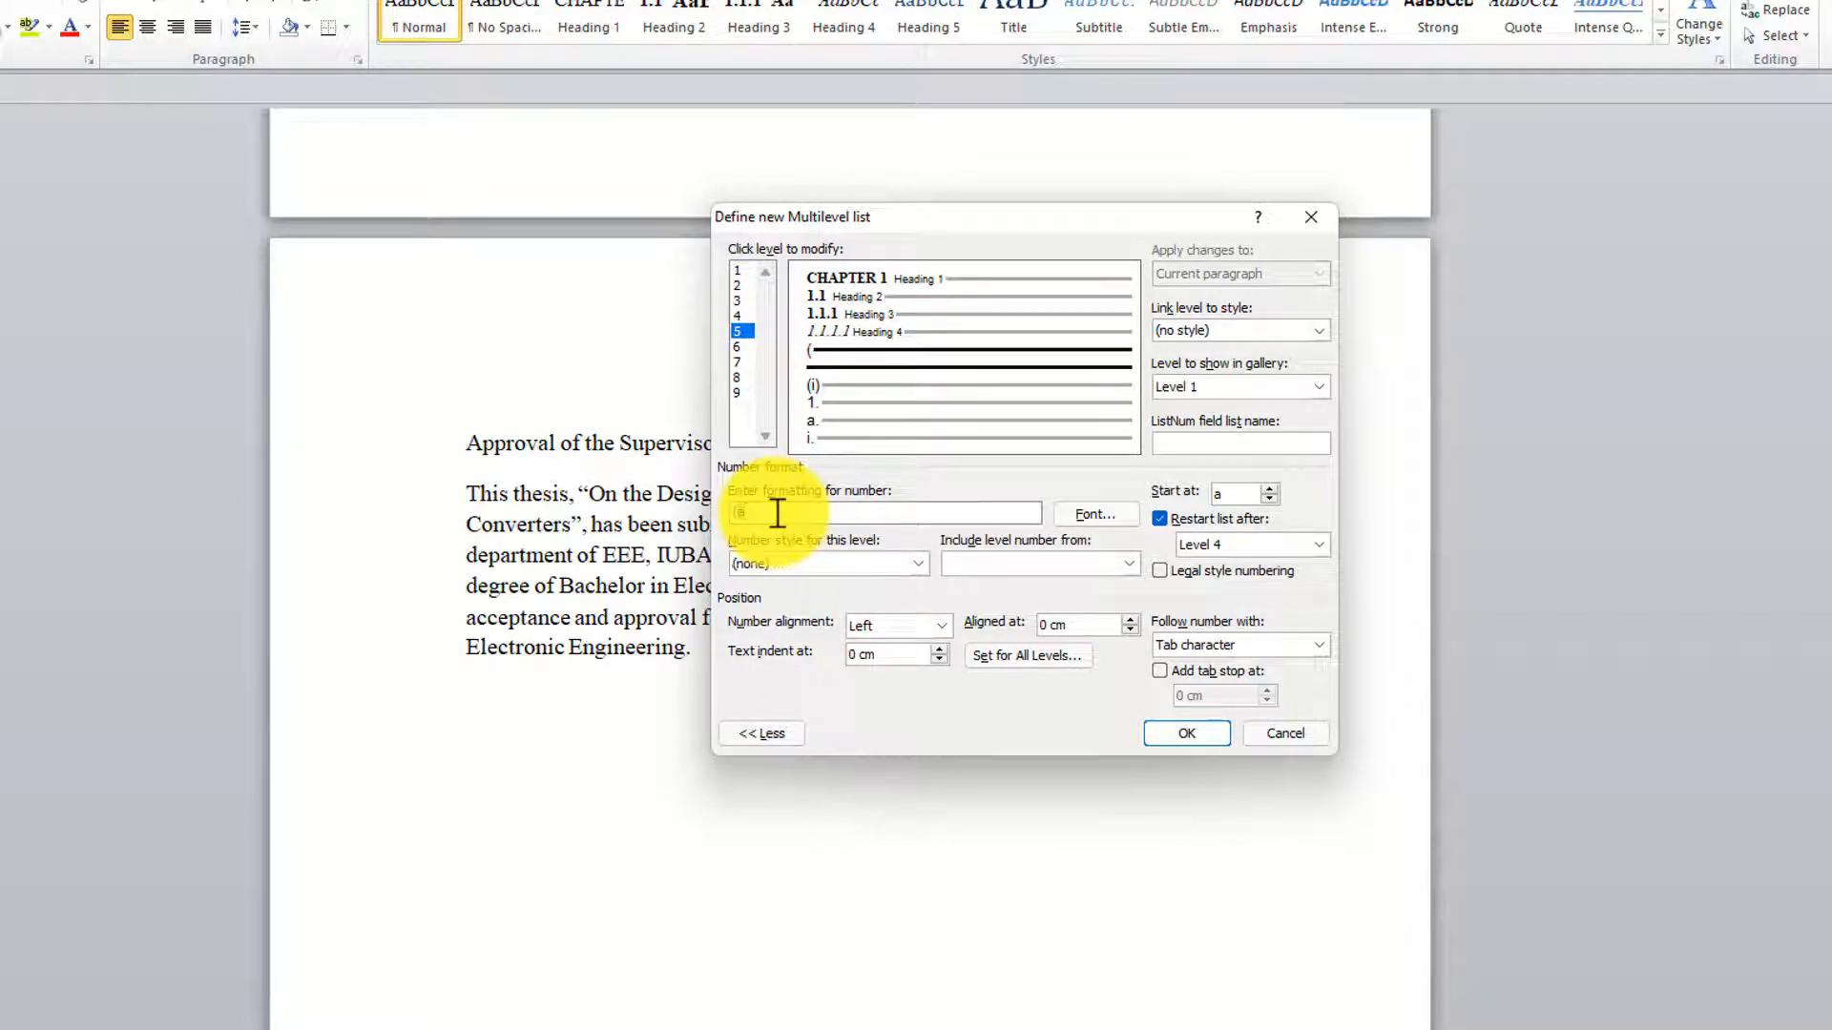
pyautogui.click(1056, 564)
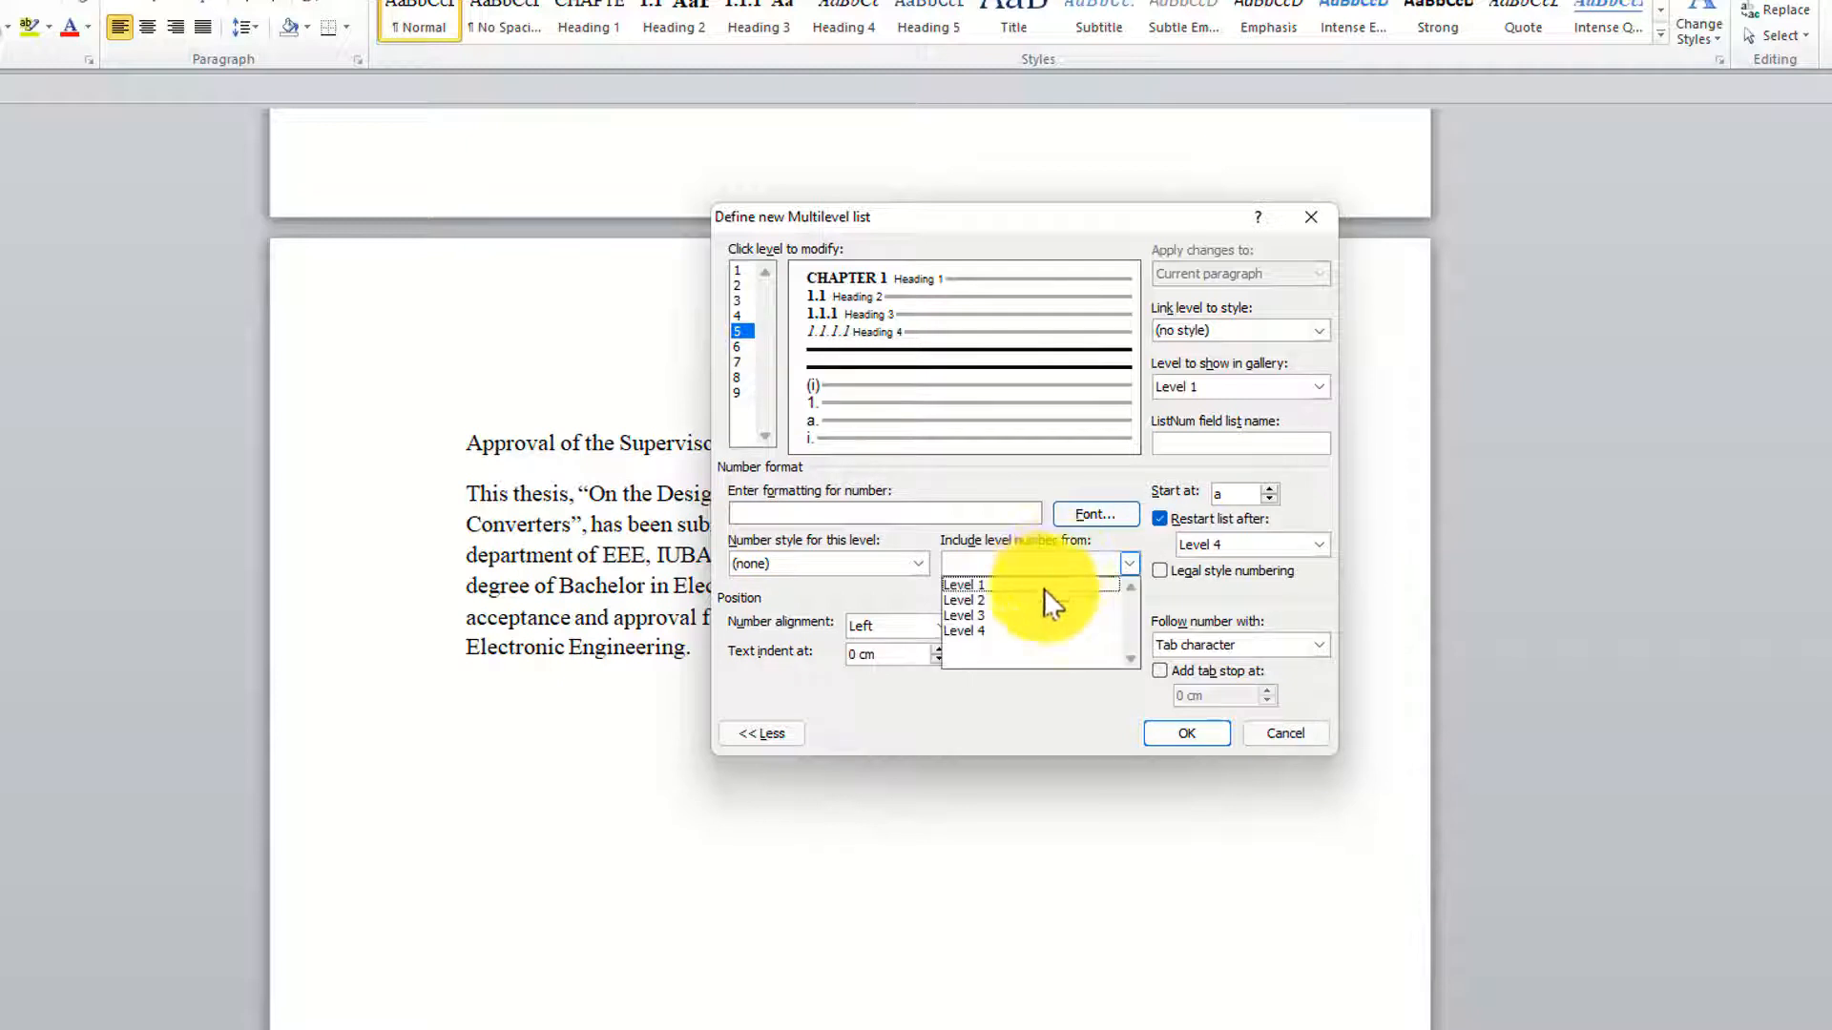
pyautogui.click(1029, 584)
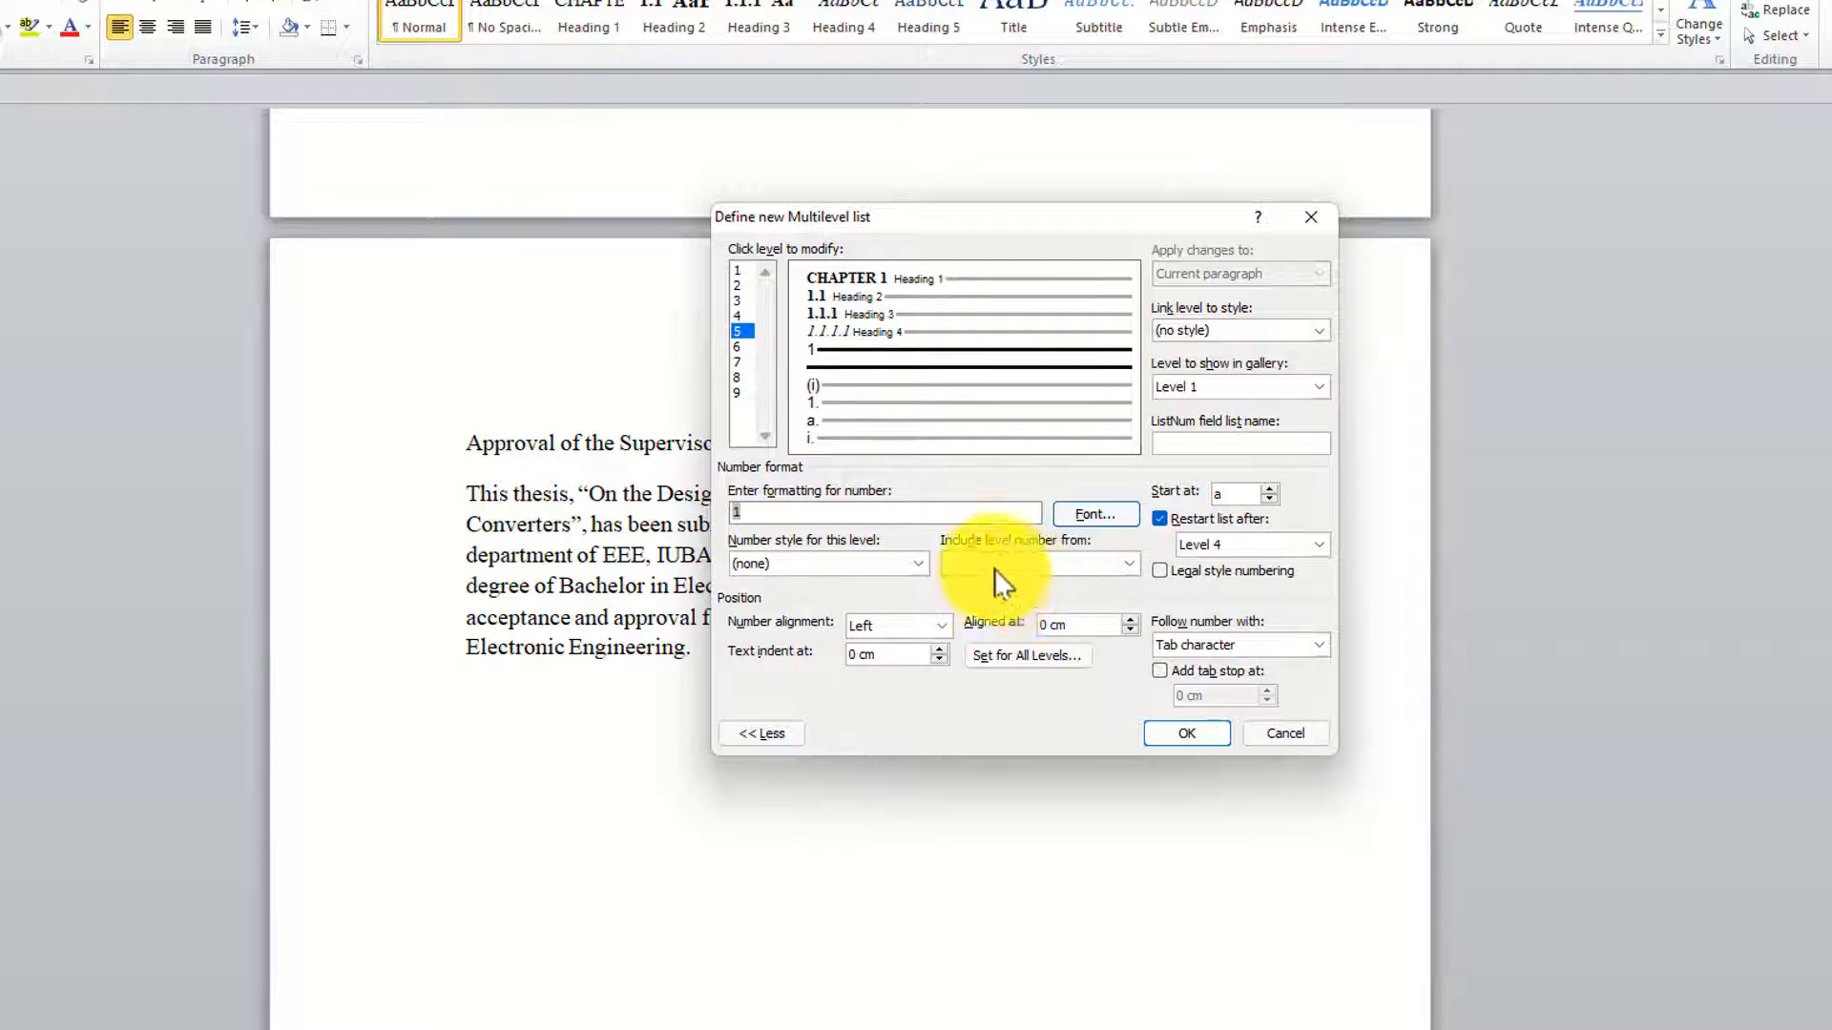
pyautogui.write('.')
pyautogui.click(1008, 564)
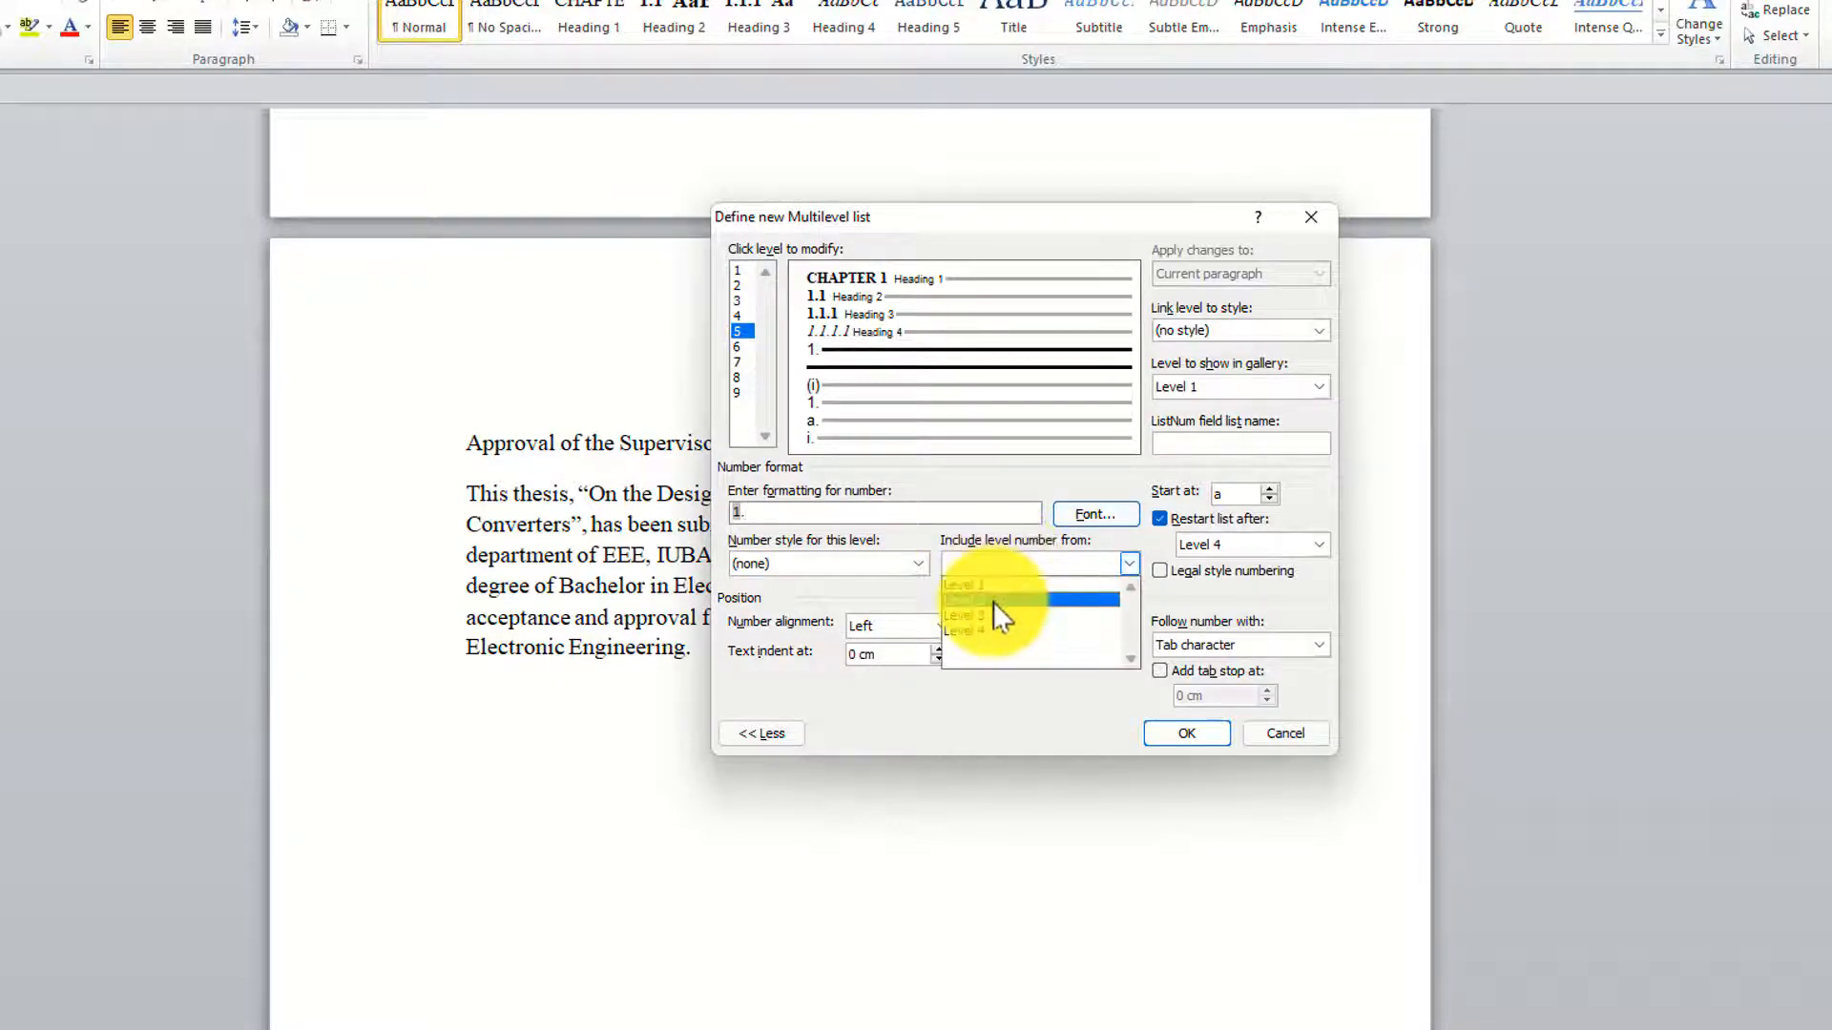
pyautogui.click(987, 597)
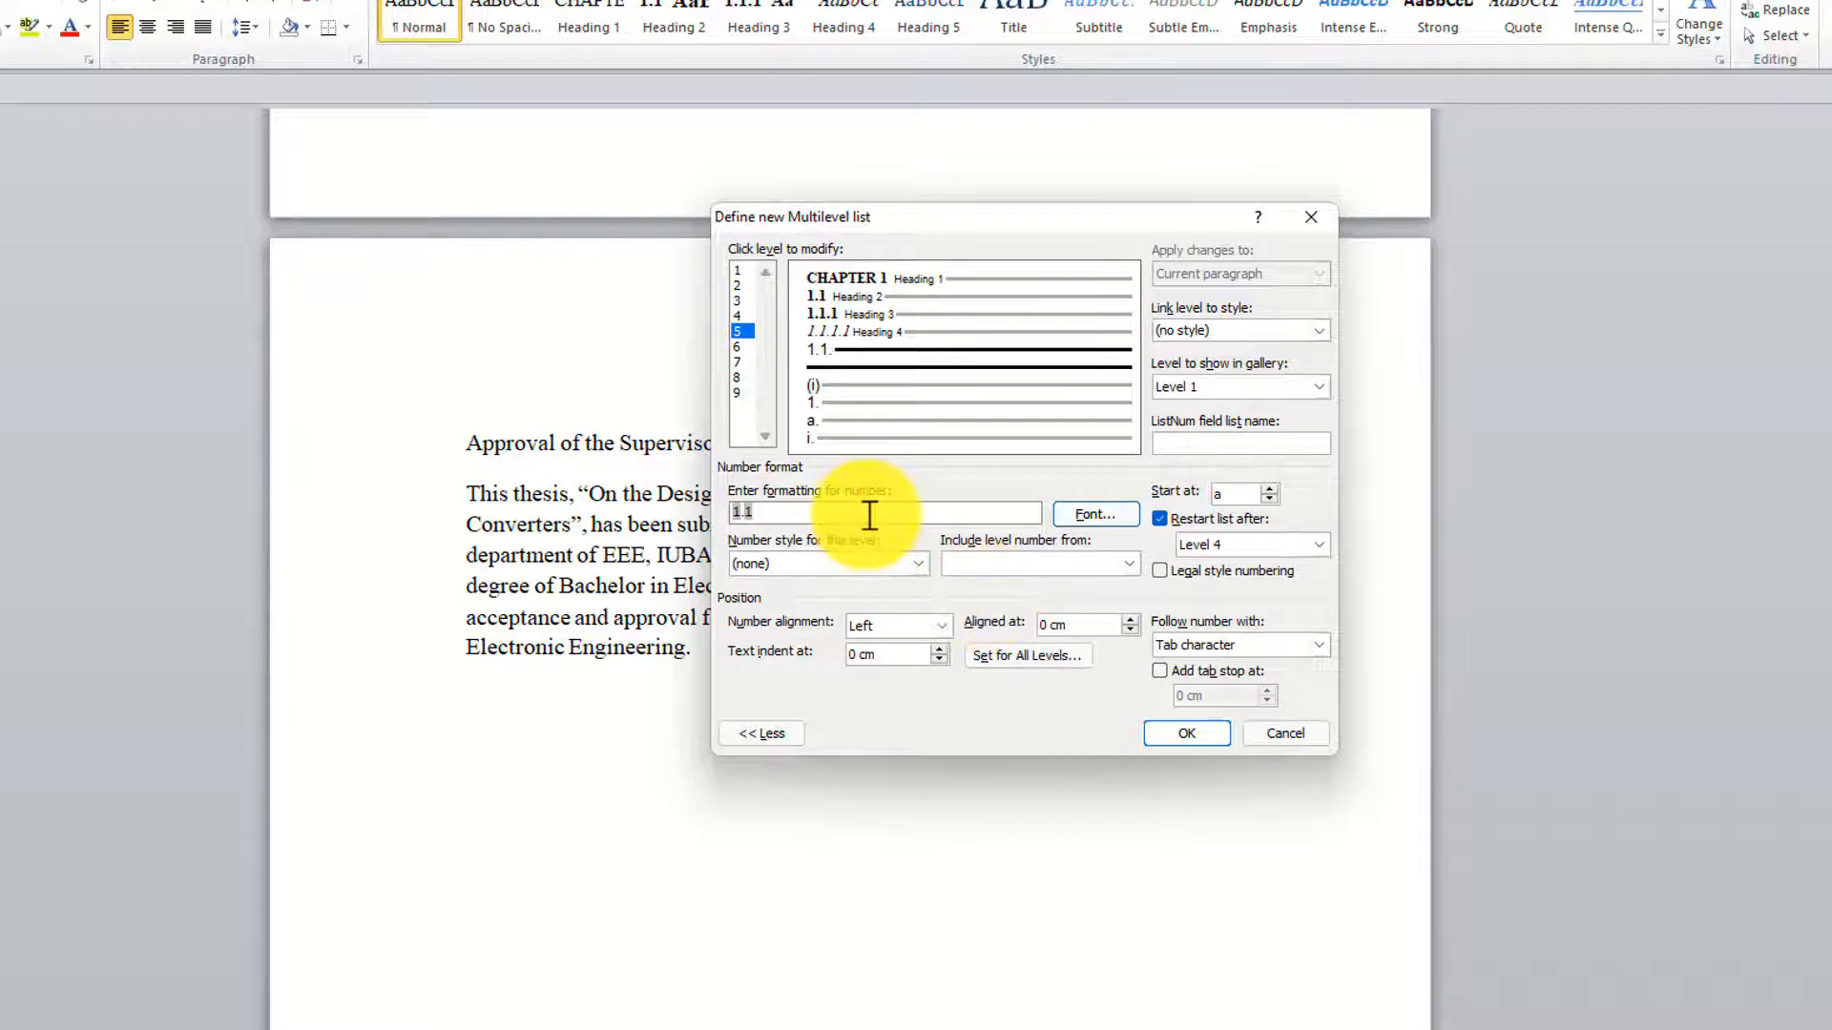
pyautogui.write('.')
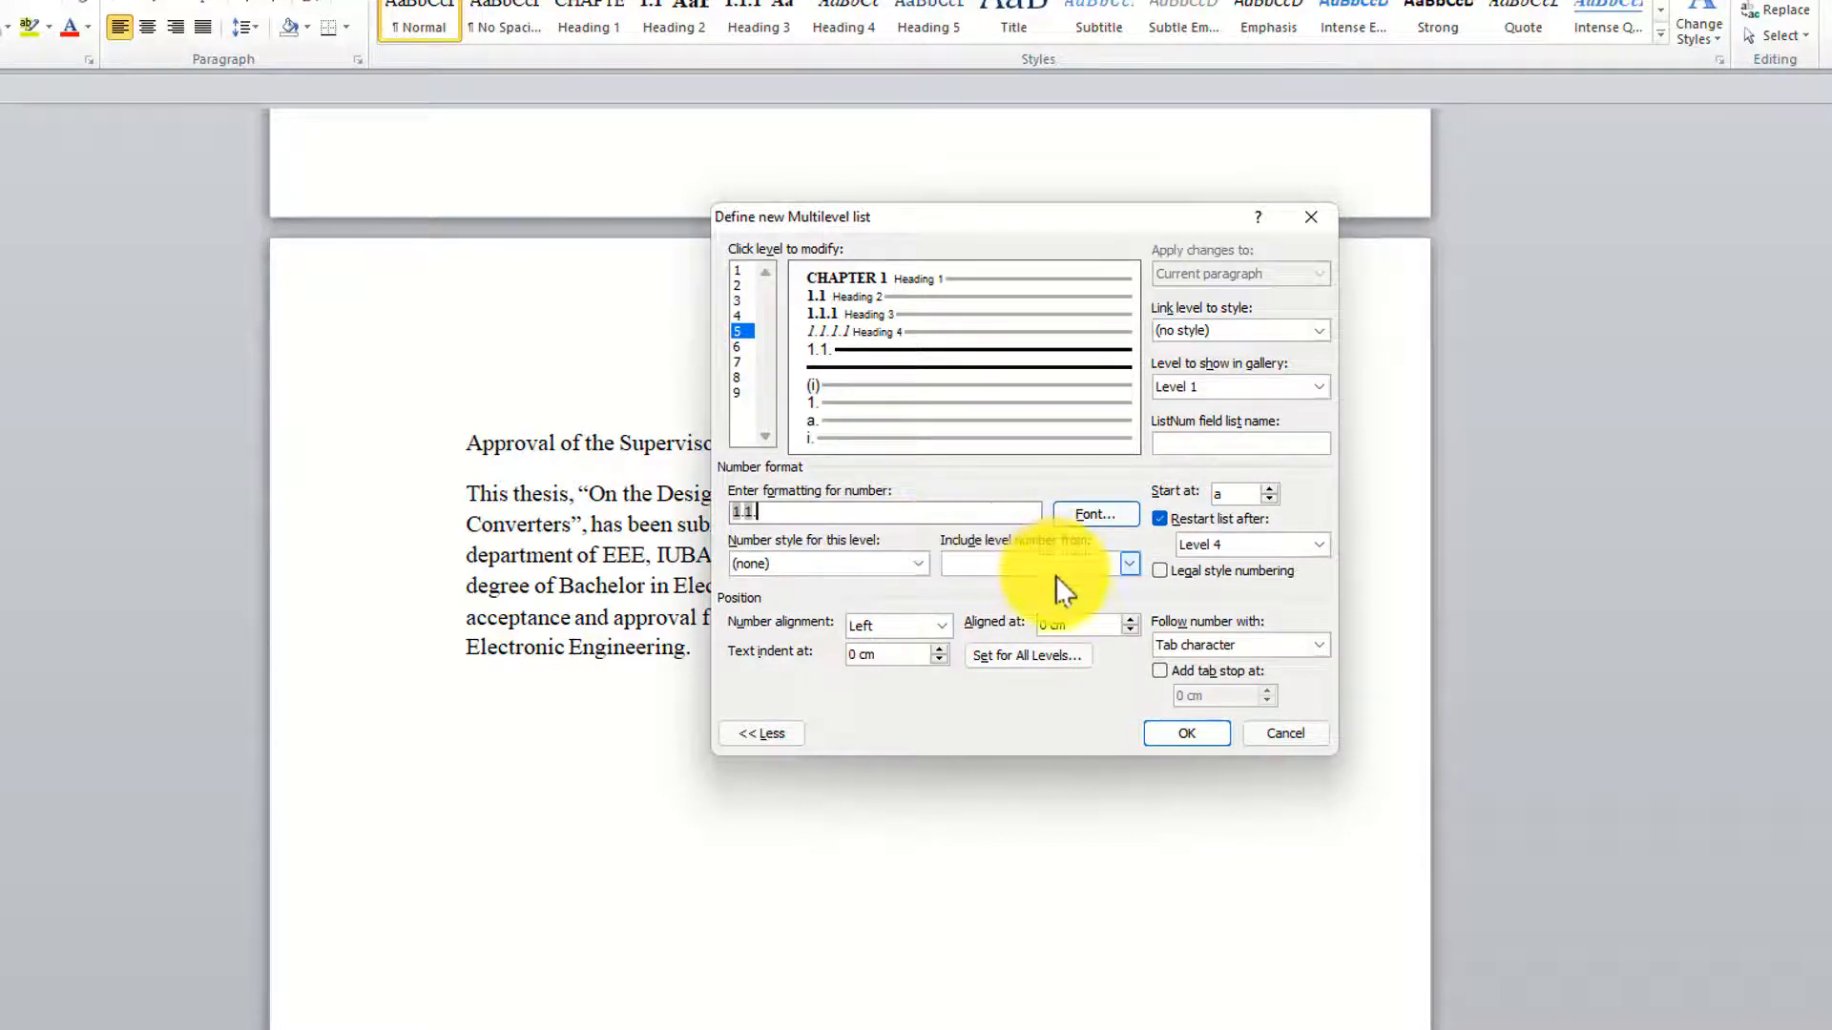
# Complete level 5's number format as 1.1.1.1.1 with the level 3 and level 4 numbers, separating periods and the 1, 2, 3, … style.
pyautogui.click(1055, 571)
pyautogui.click(1024, 614)
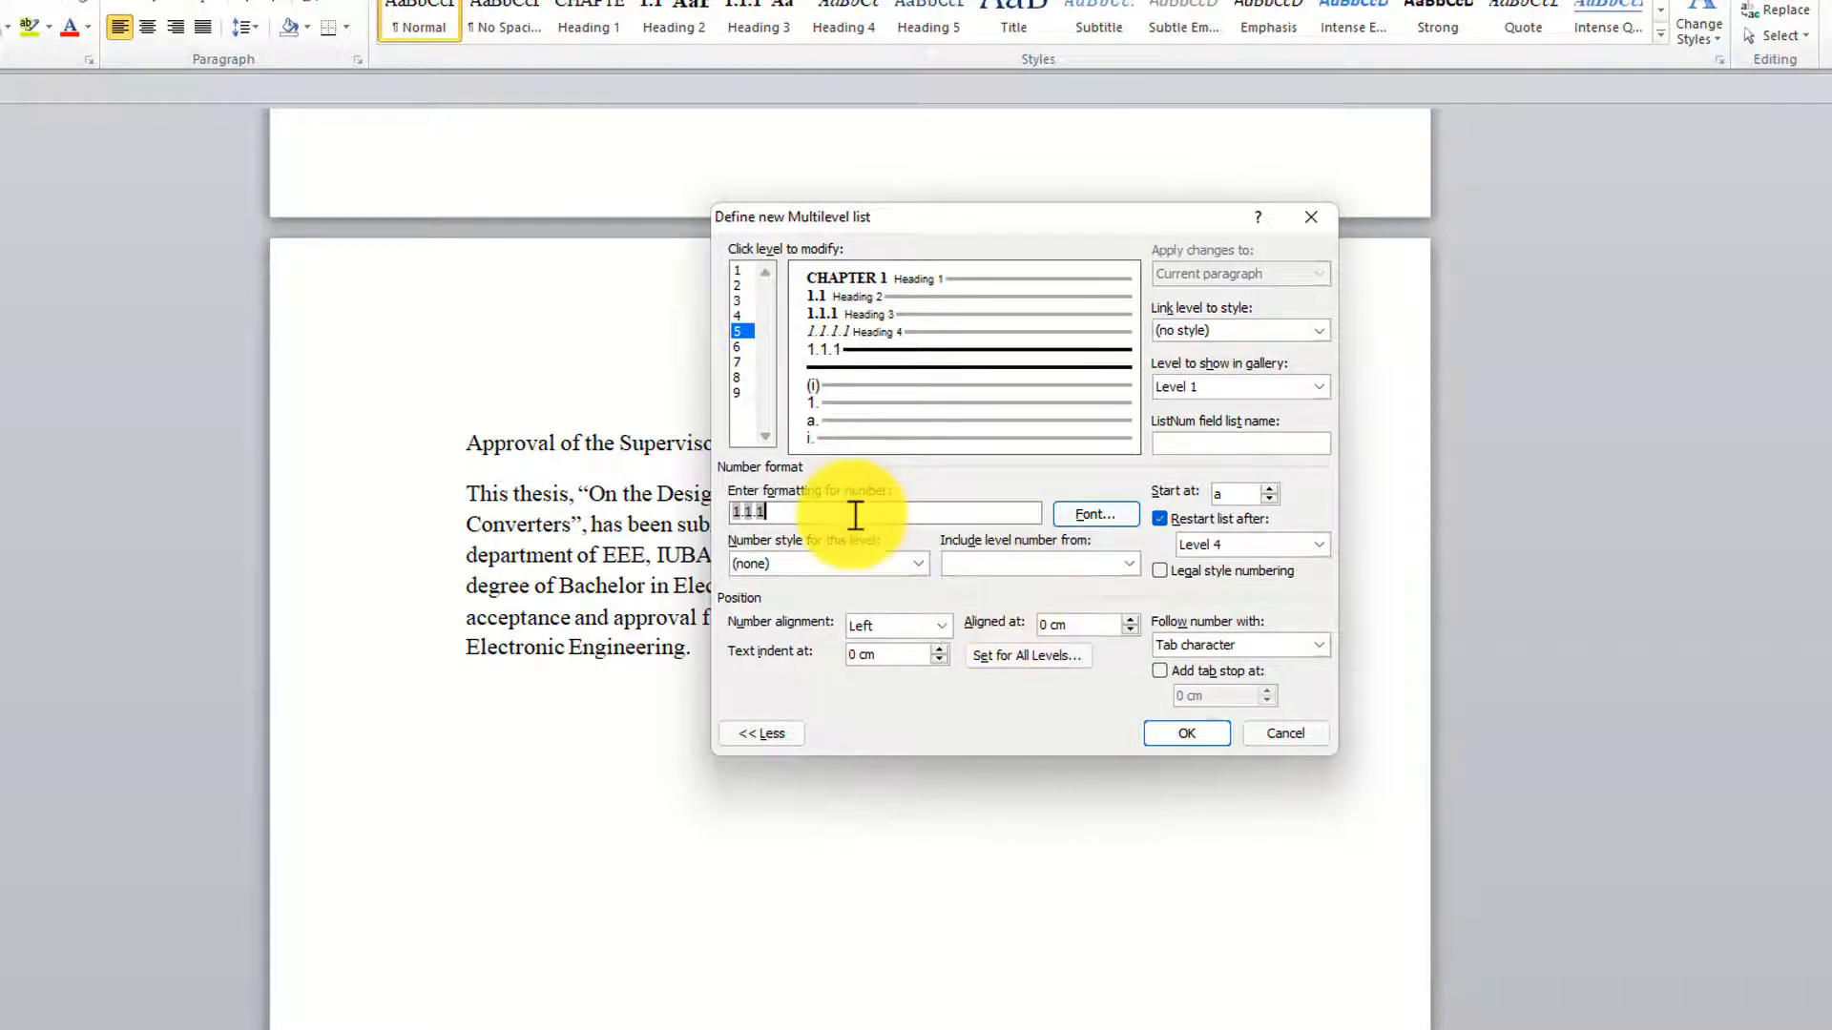
pyautogui.write('.')
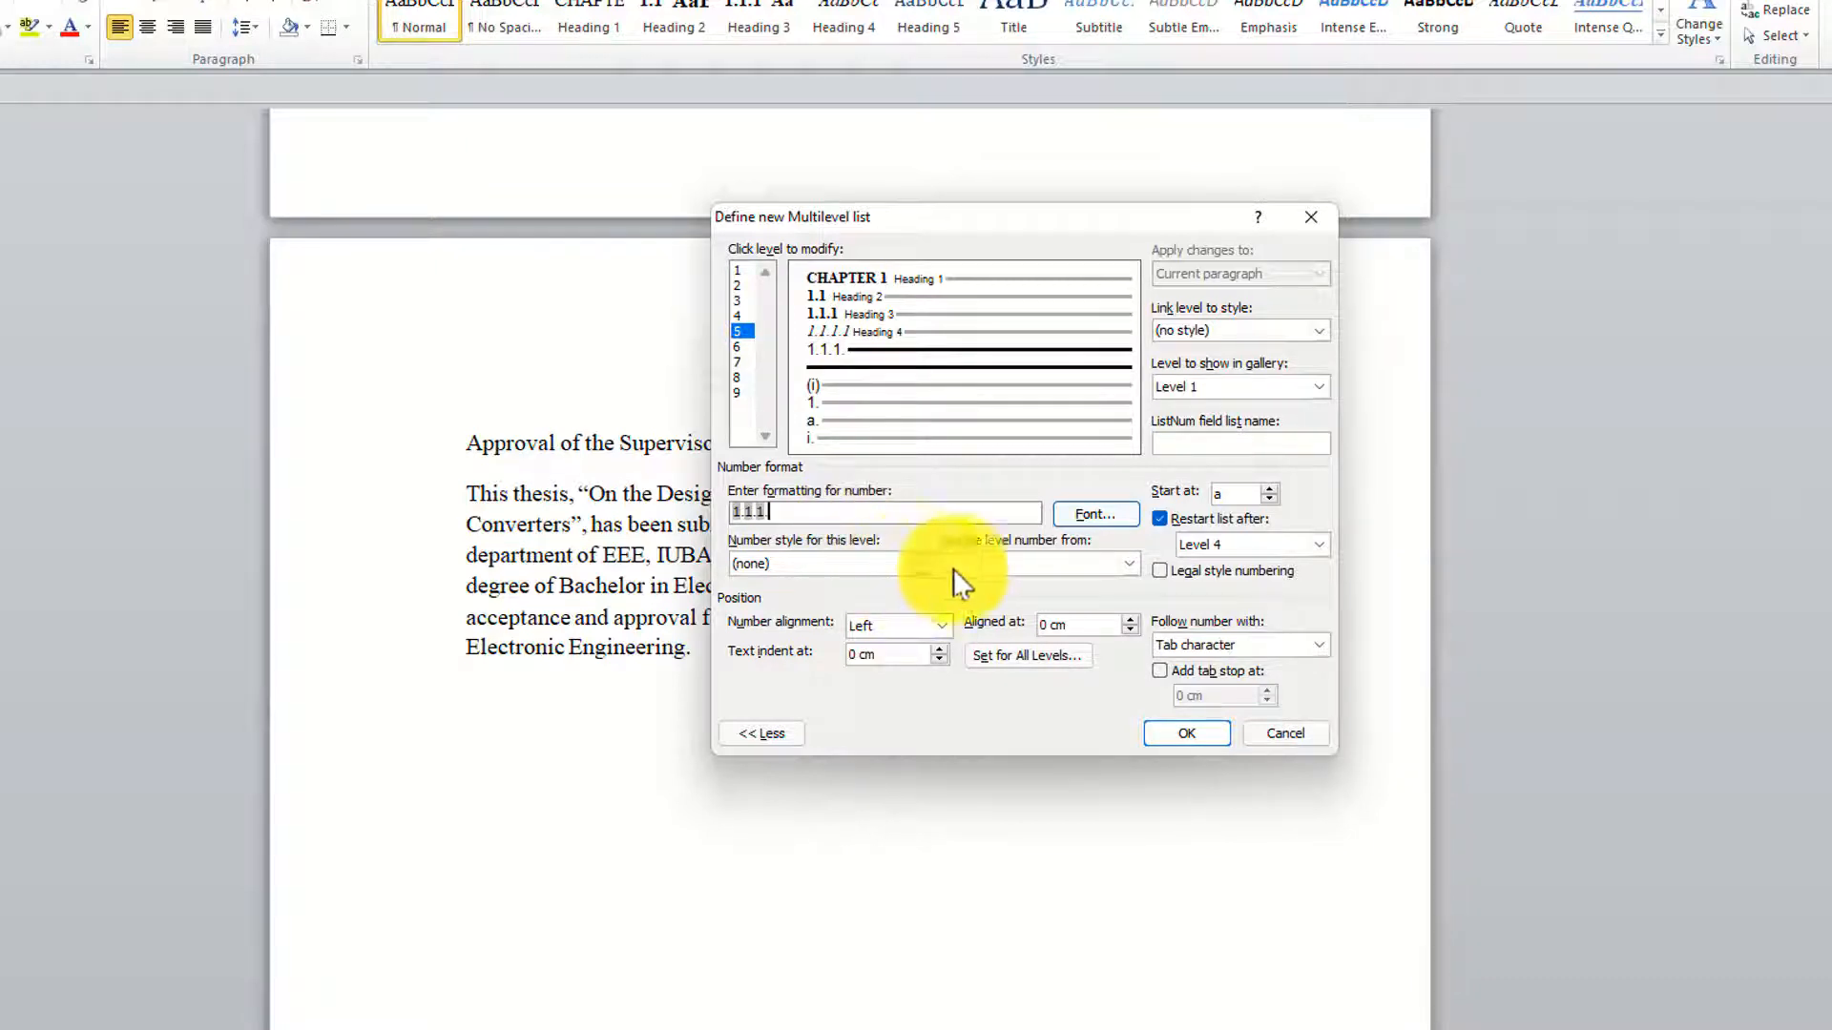
pyautogui.click(1051, 564)
pyautogui.click(1027, 628)
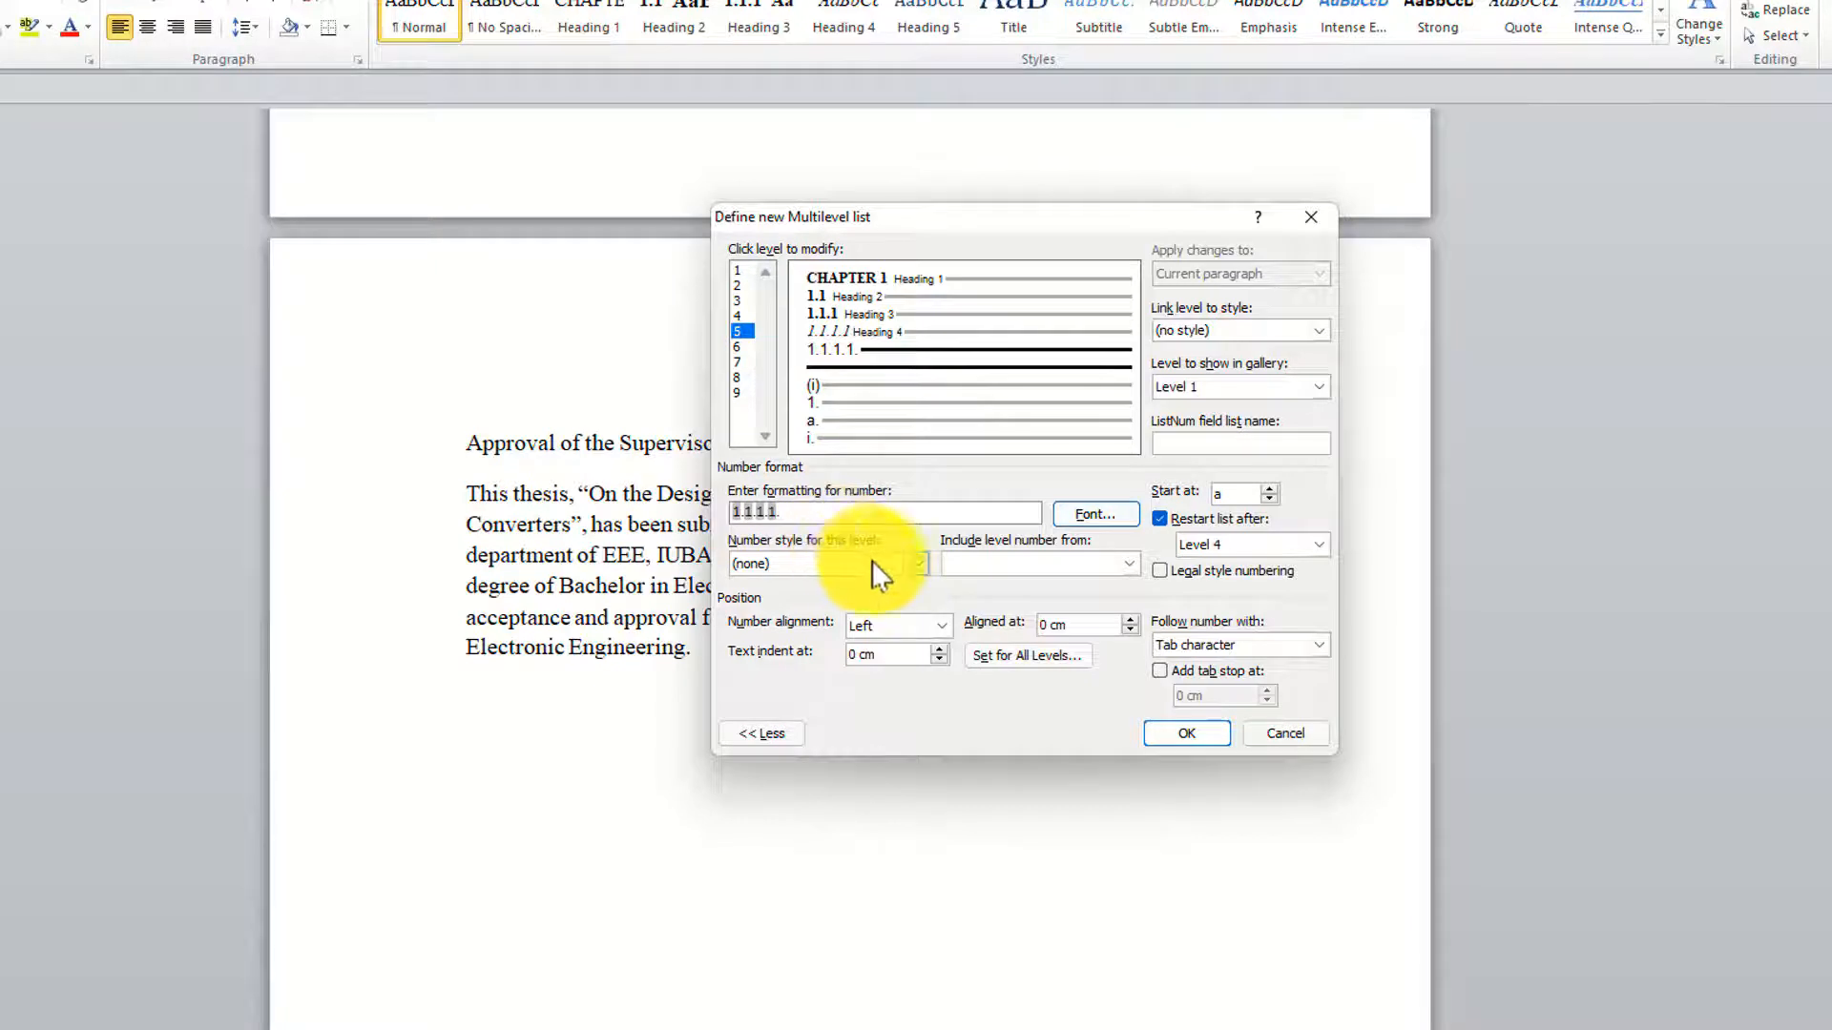
pyautogui.write('.')
pyautogui.click(906, 563)
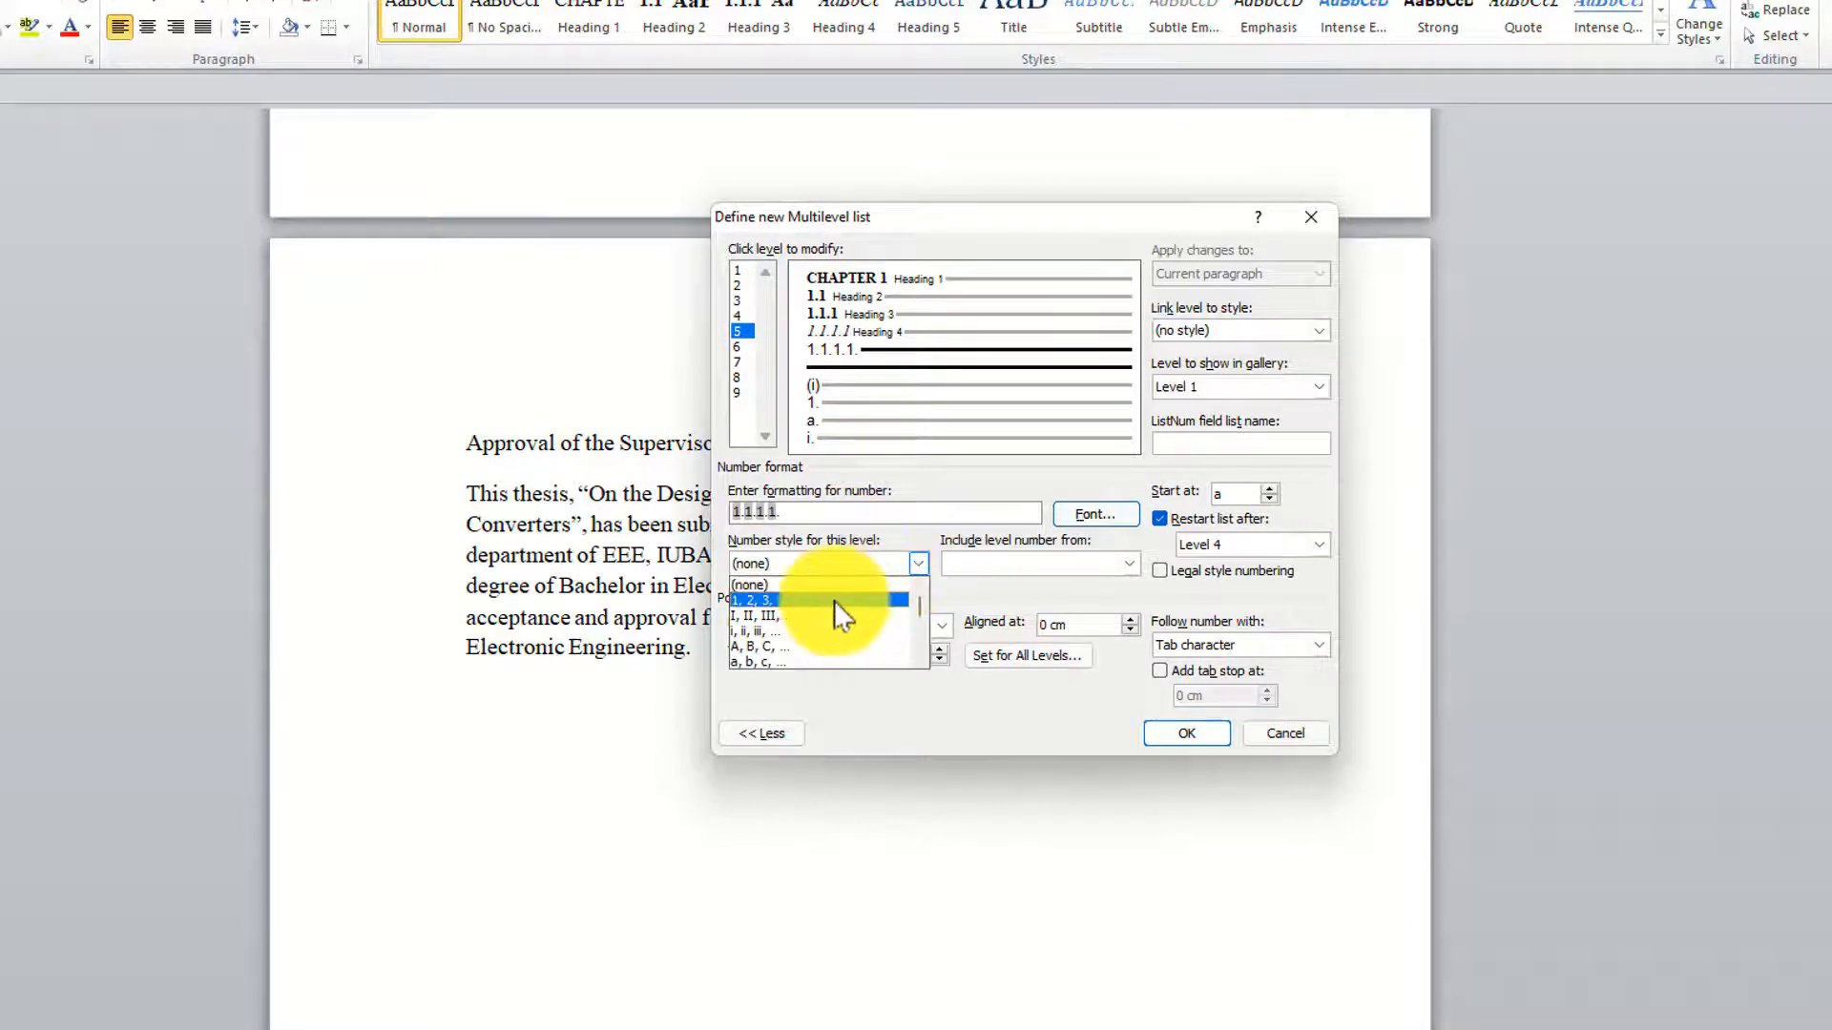
pyautogui.click(834, 600)
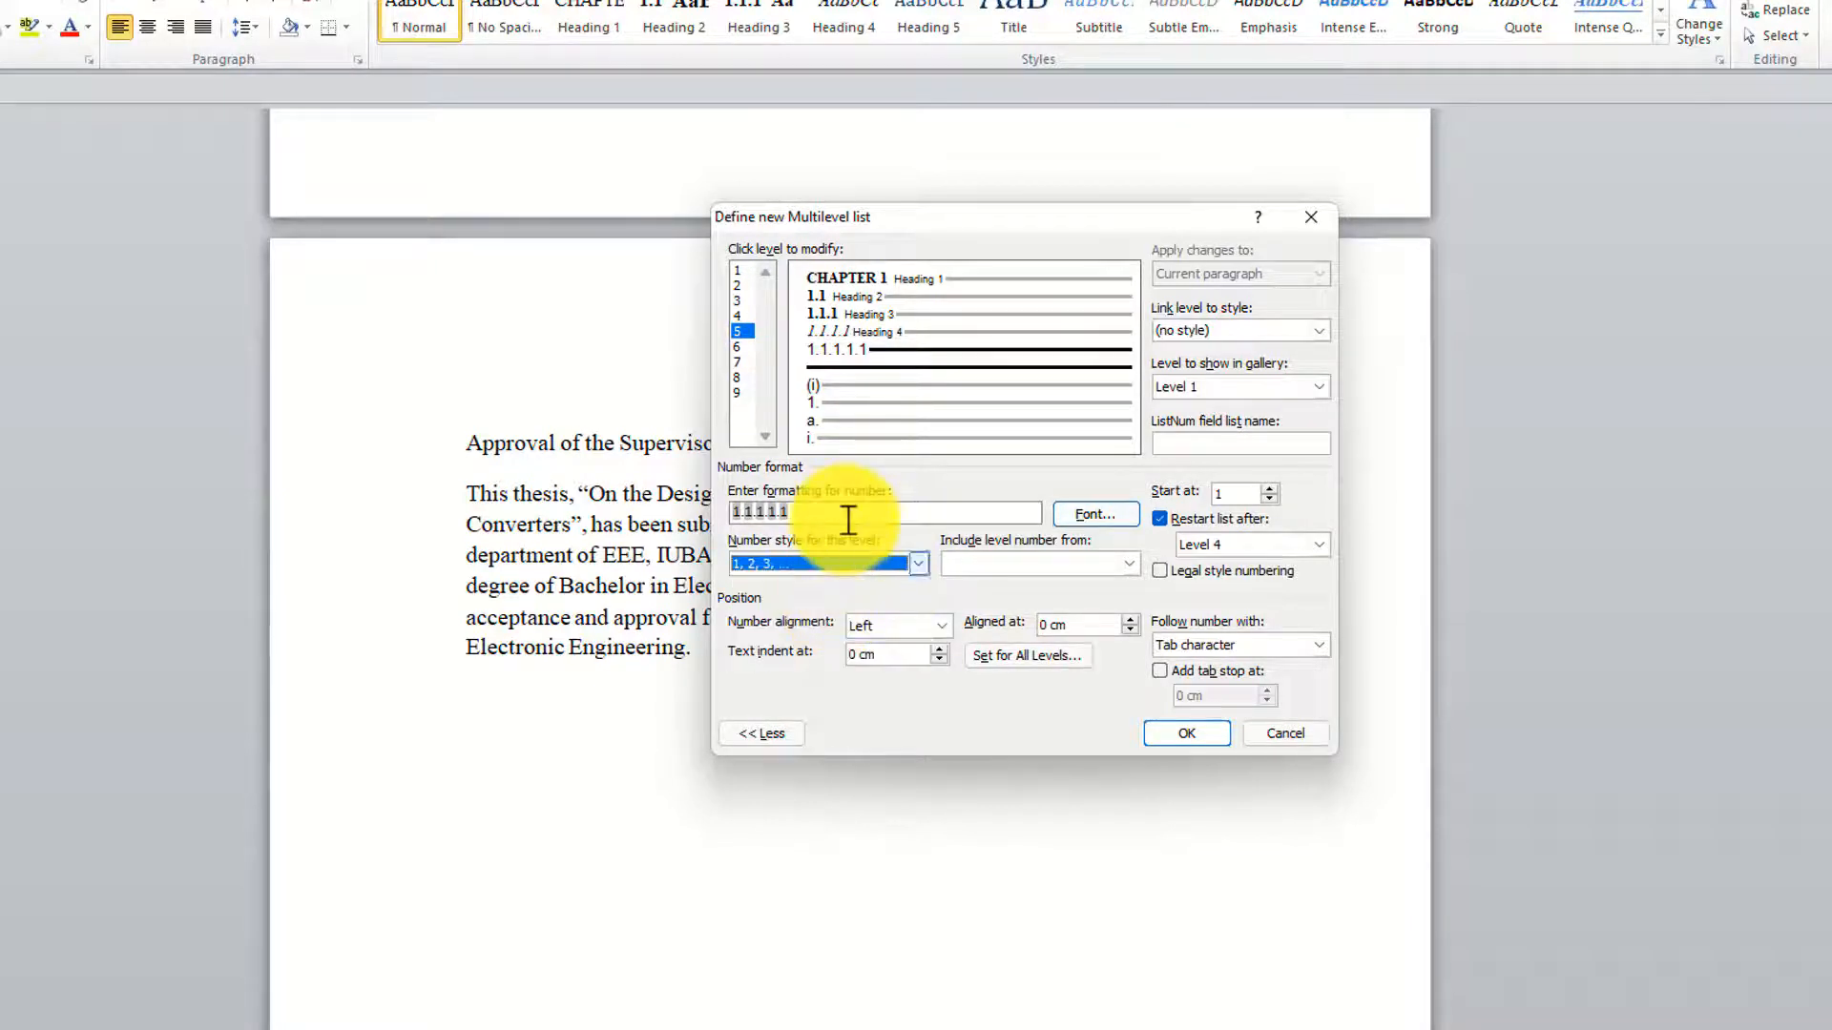
# Format level 5's 1.1.1.1.1 number in Times New Roman, italic, 12 pt, with a black font colour.
pyautogui.click(1081, 513)
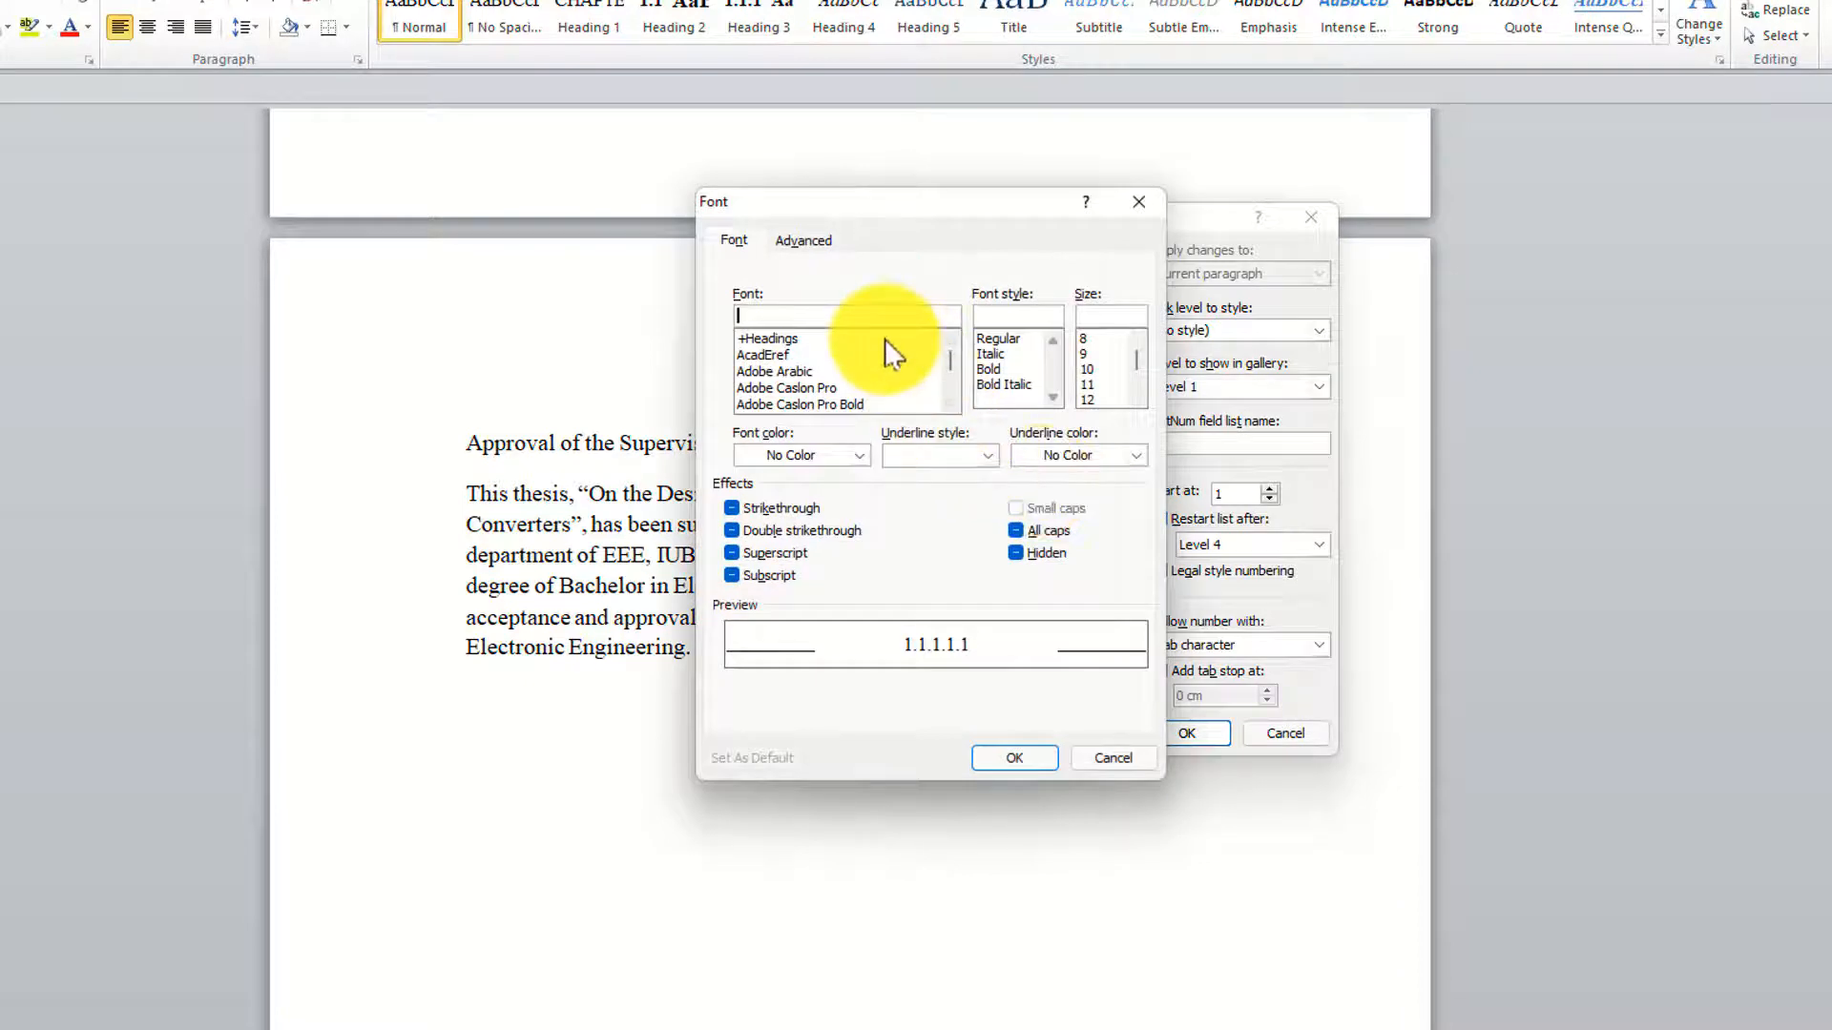
pyautogui.write('TIM')
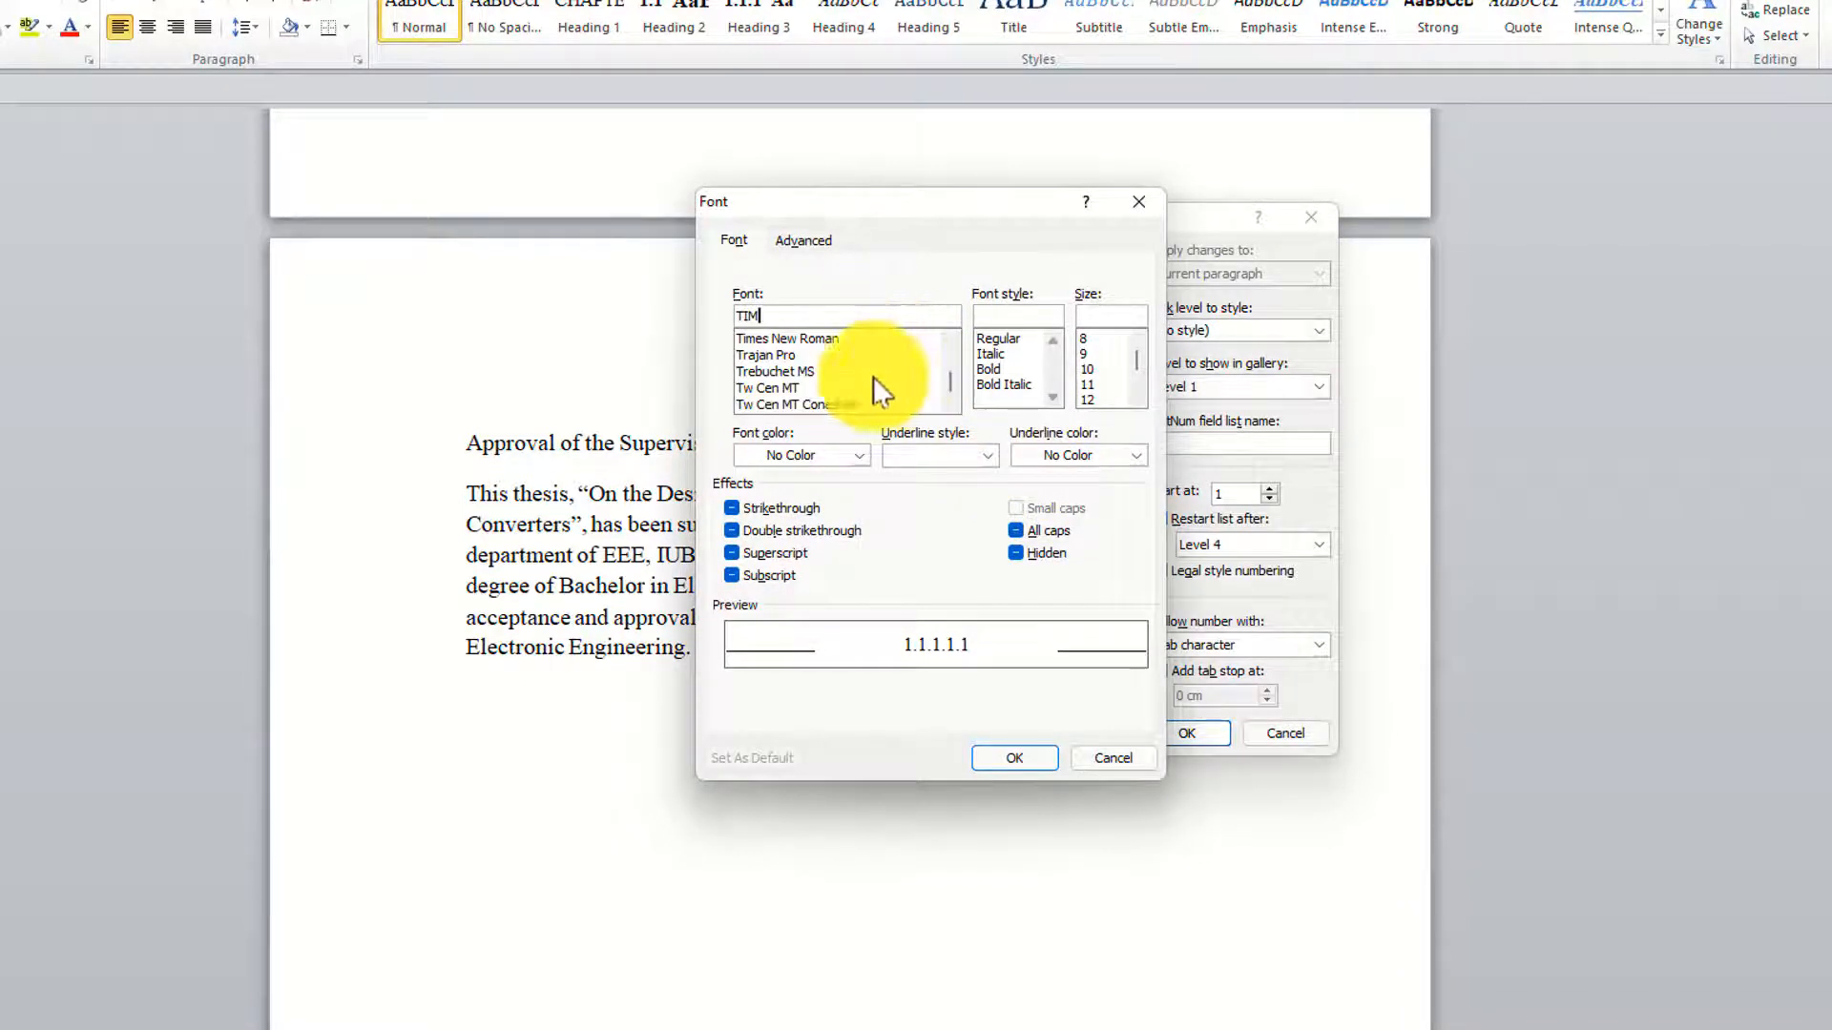
pyautogui.click(815, 340)
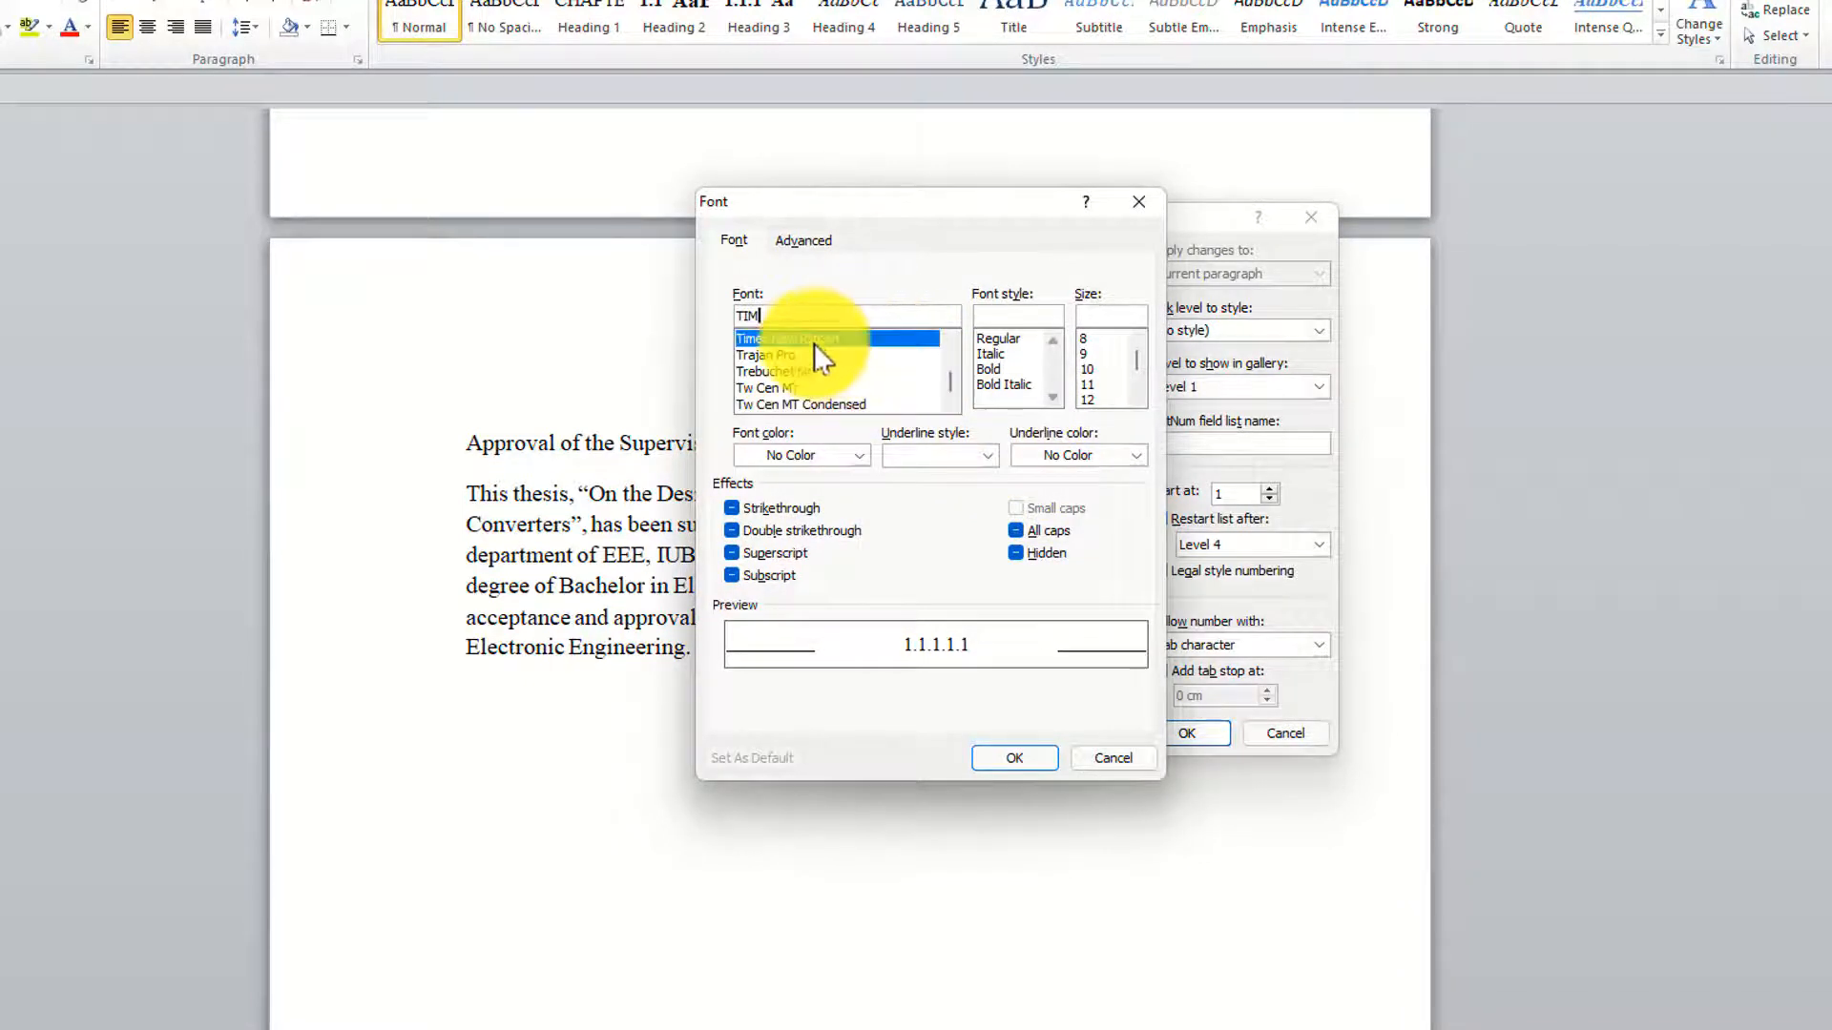
pyautogui.click(1003, 353)
pyautogui.click(1090, 397)
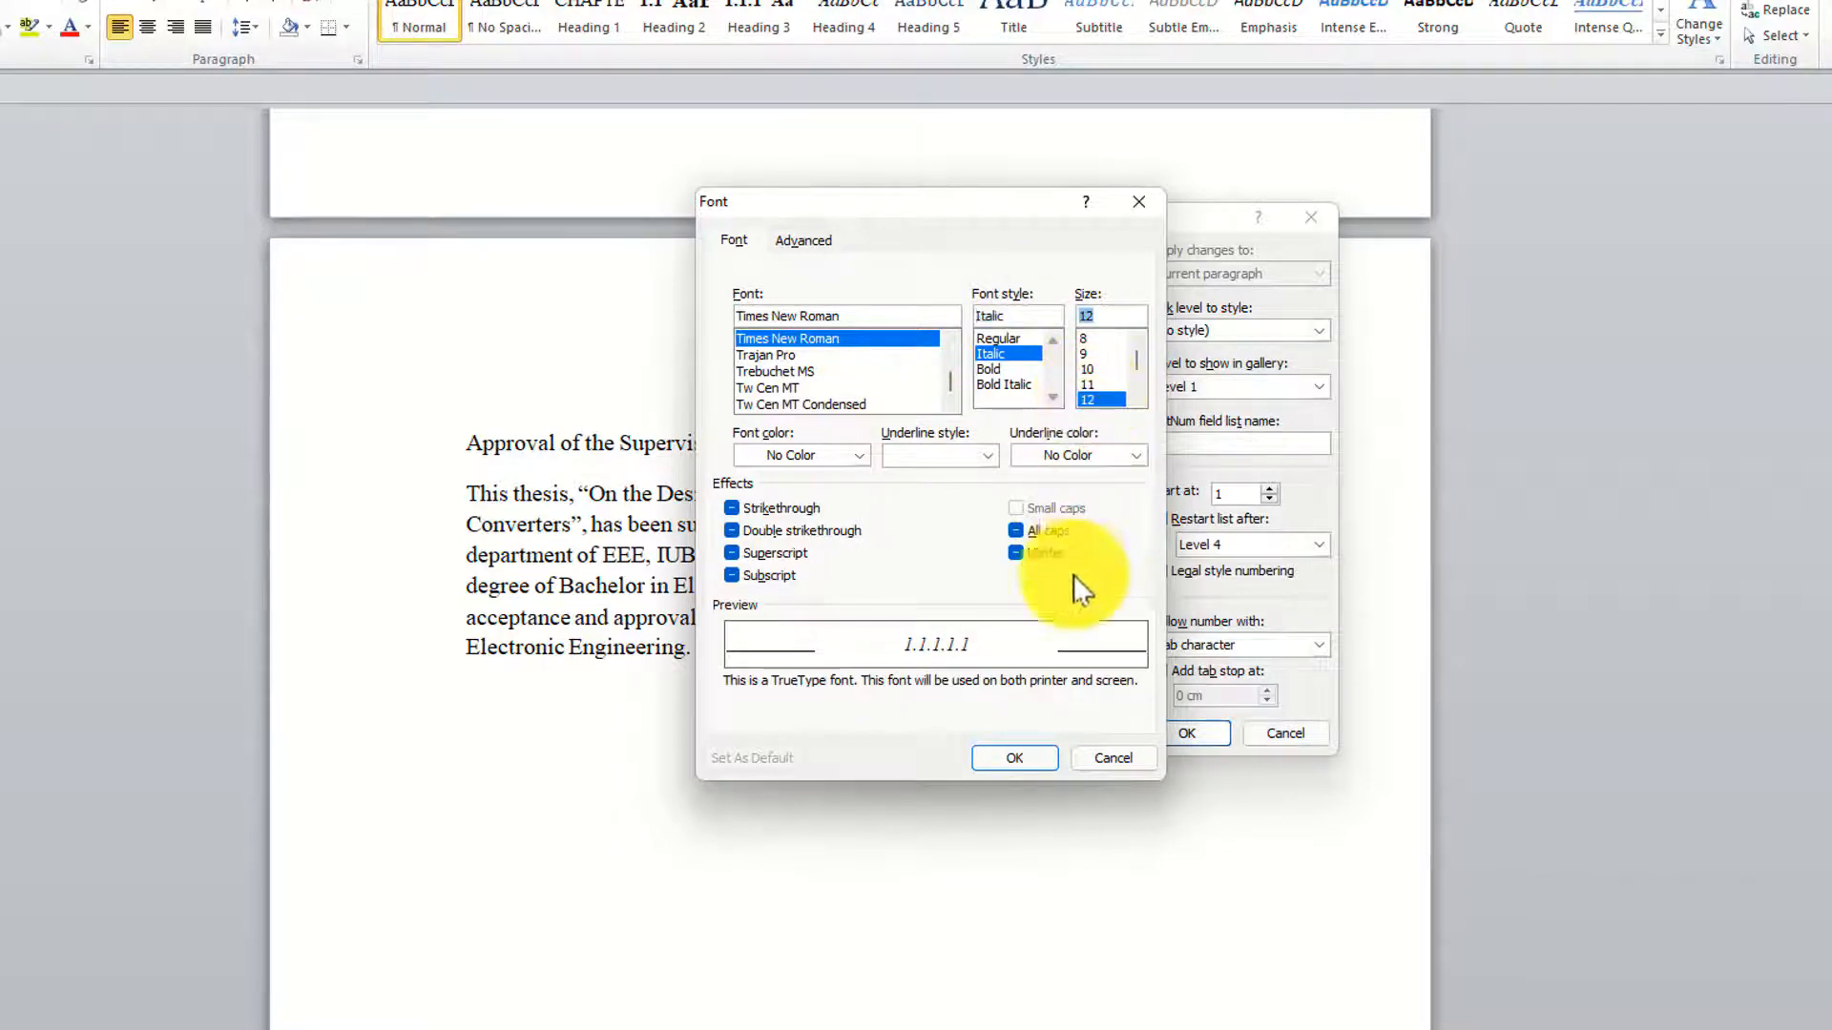
pyautogui.click(857, 452)
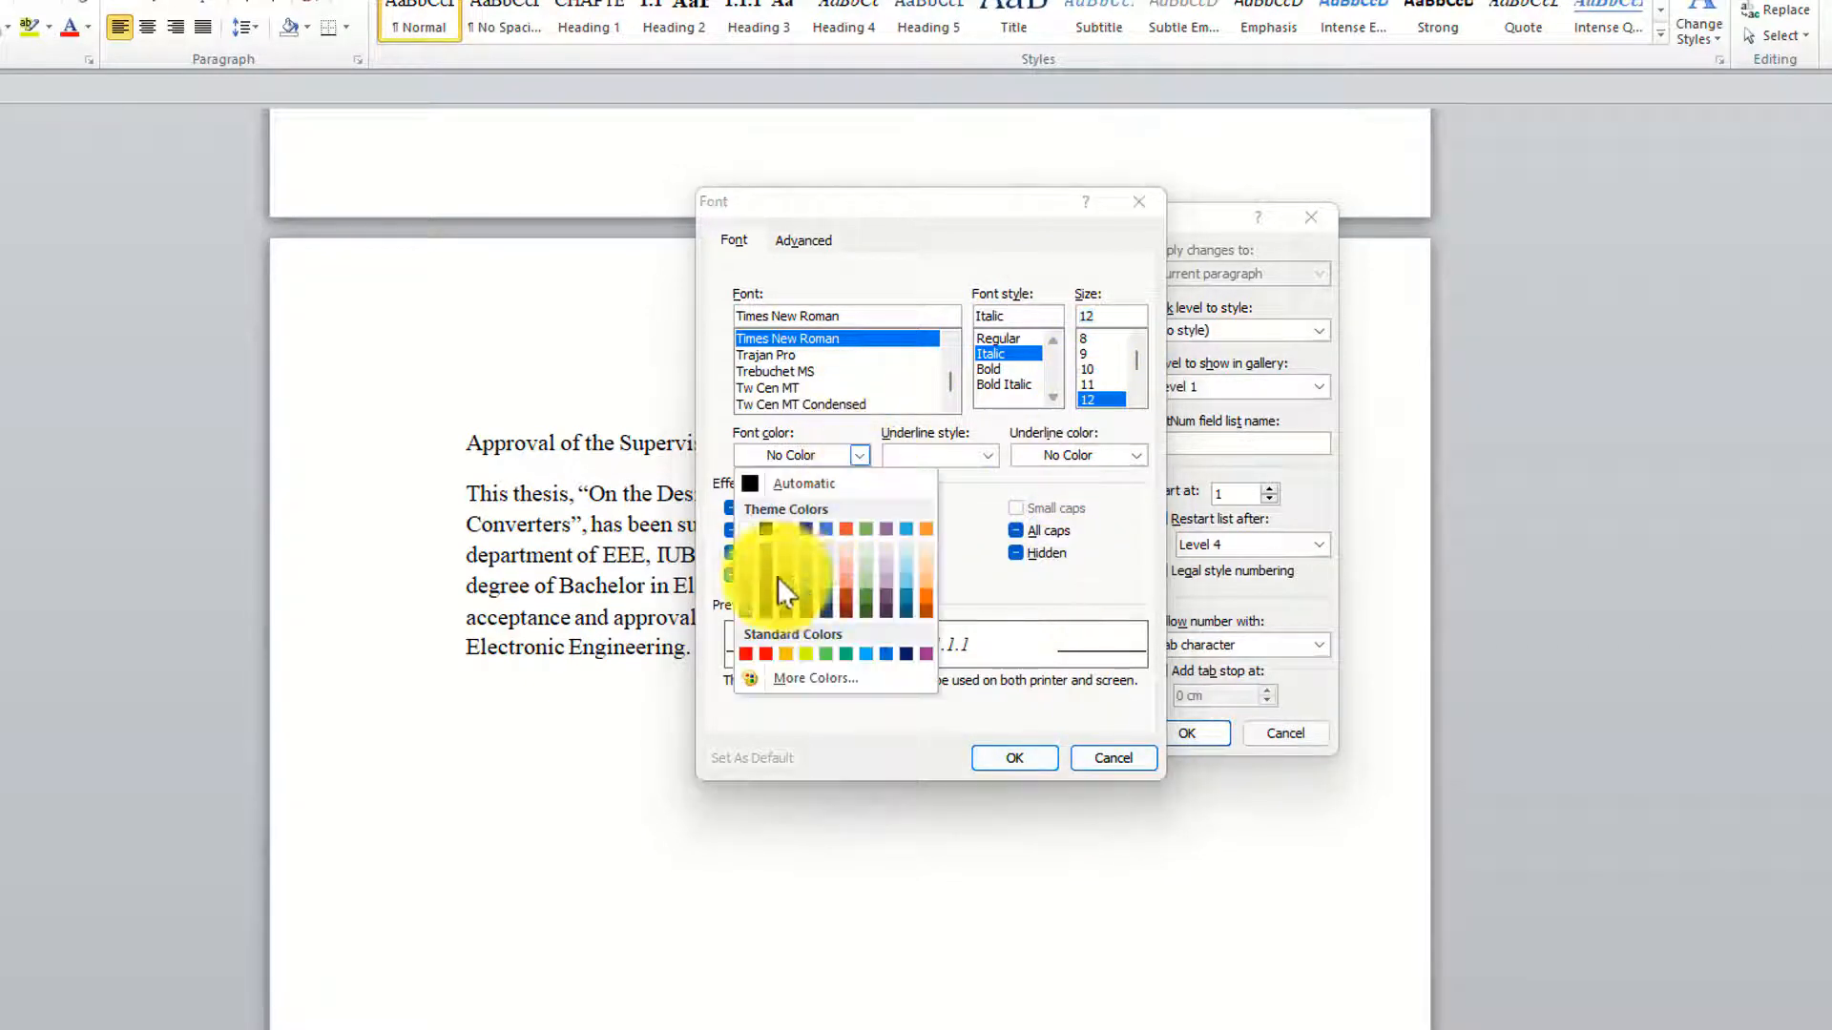
pyautogui.click(764, 536)
pyautogui.click(1028, 757)
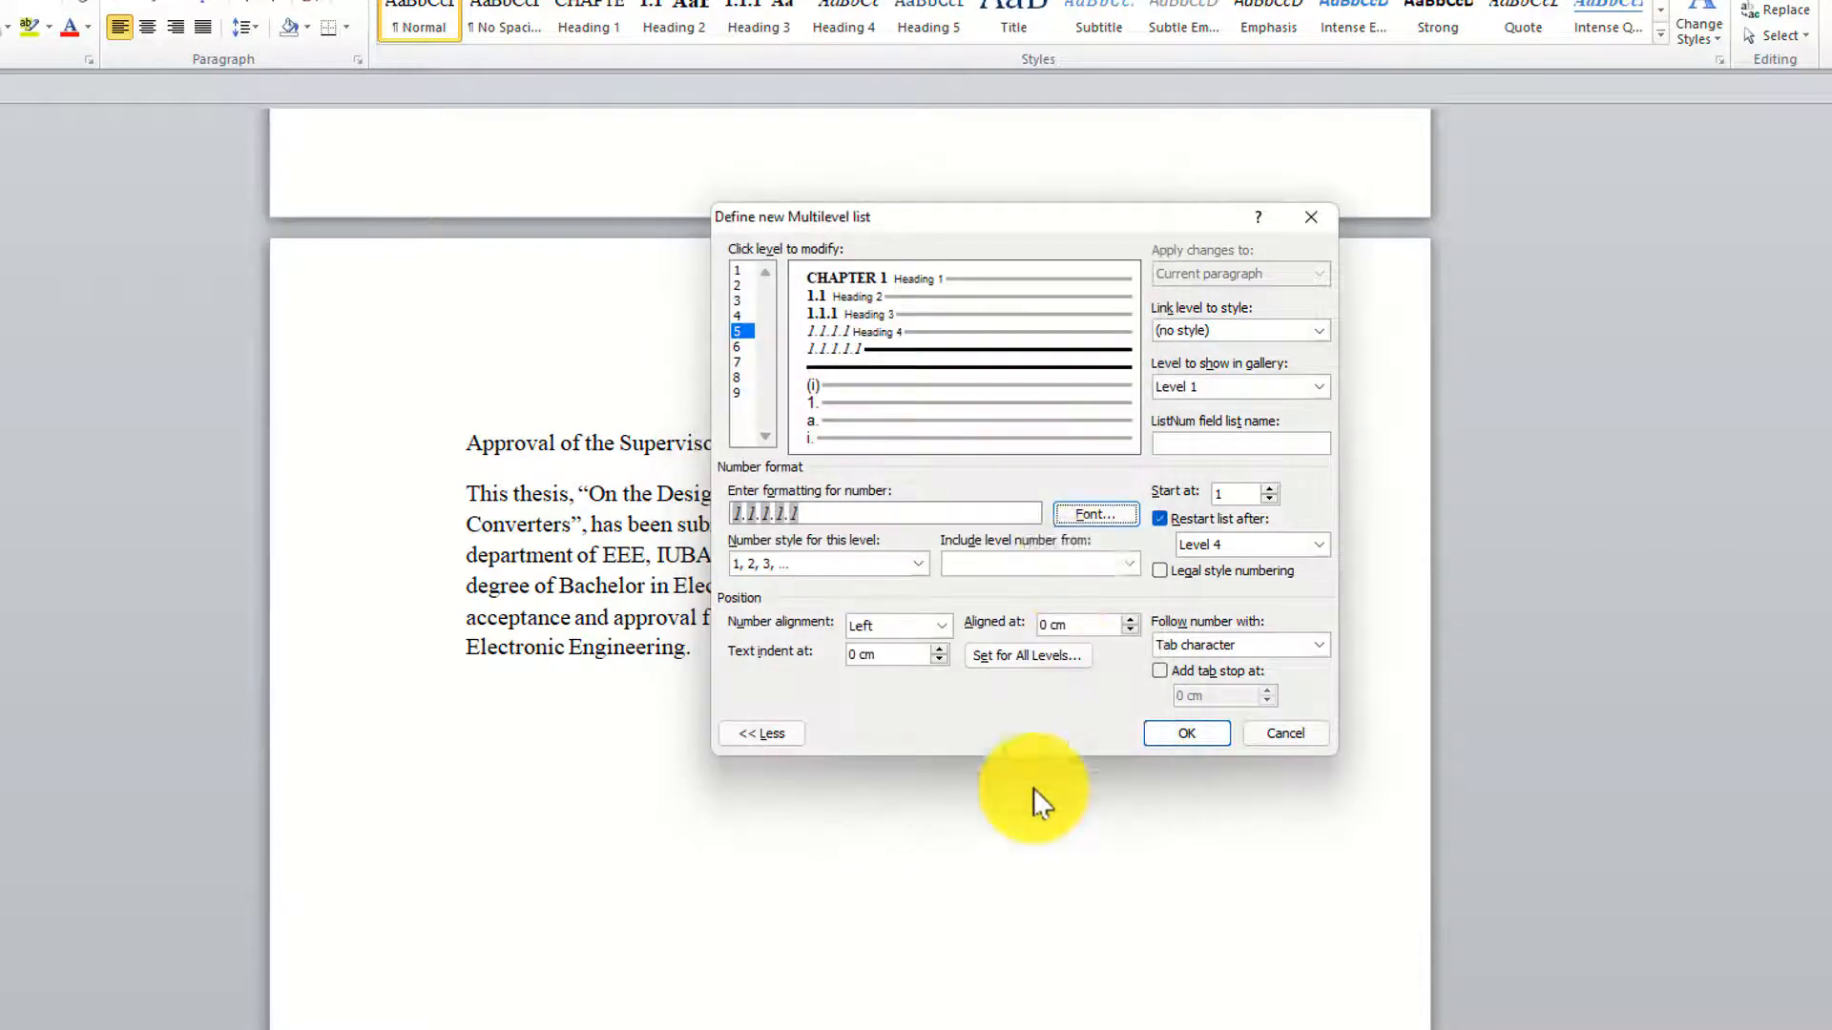
# Link level 5 to the Heading 5 style and have its number followed by a space.
pyautogui.click(1319, 330)
pyautogui.scroll(-1, 1211, 410)
pyautogui.click(1237, 365)
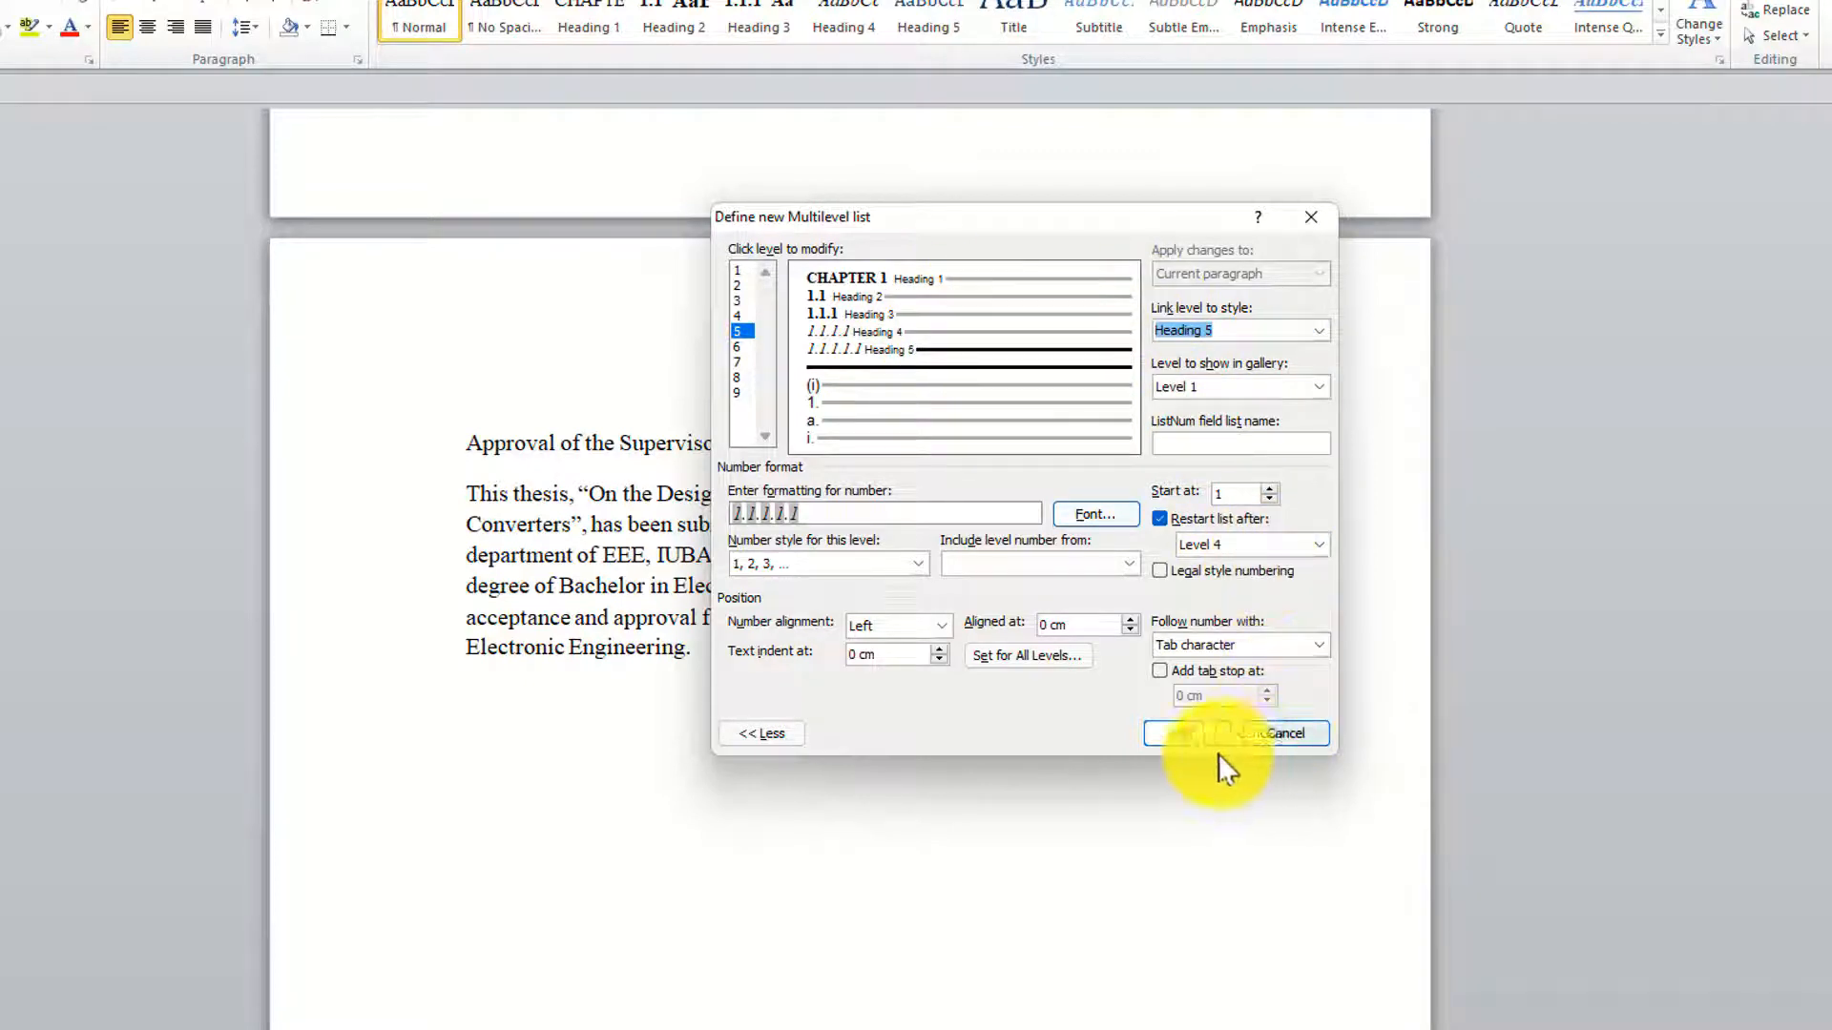
pyautogui.click(1209, 648)
pyautogui.click(1197, 678)
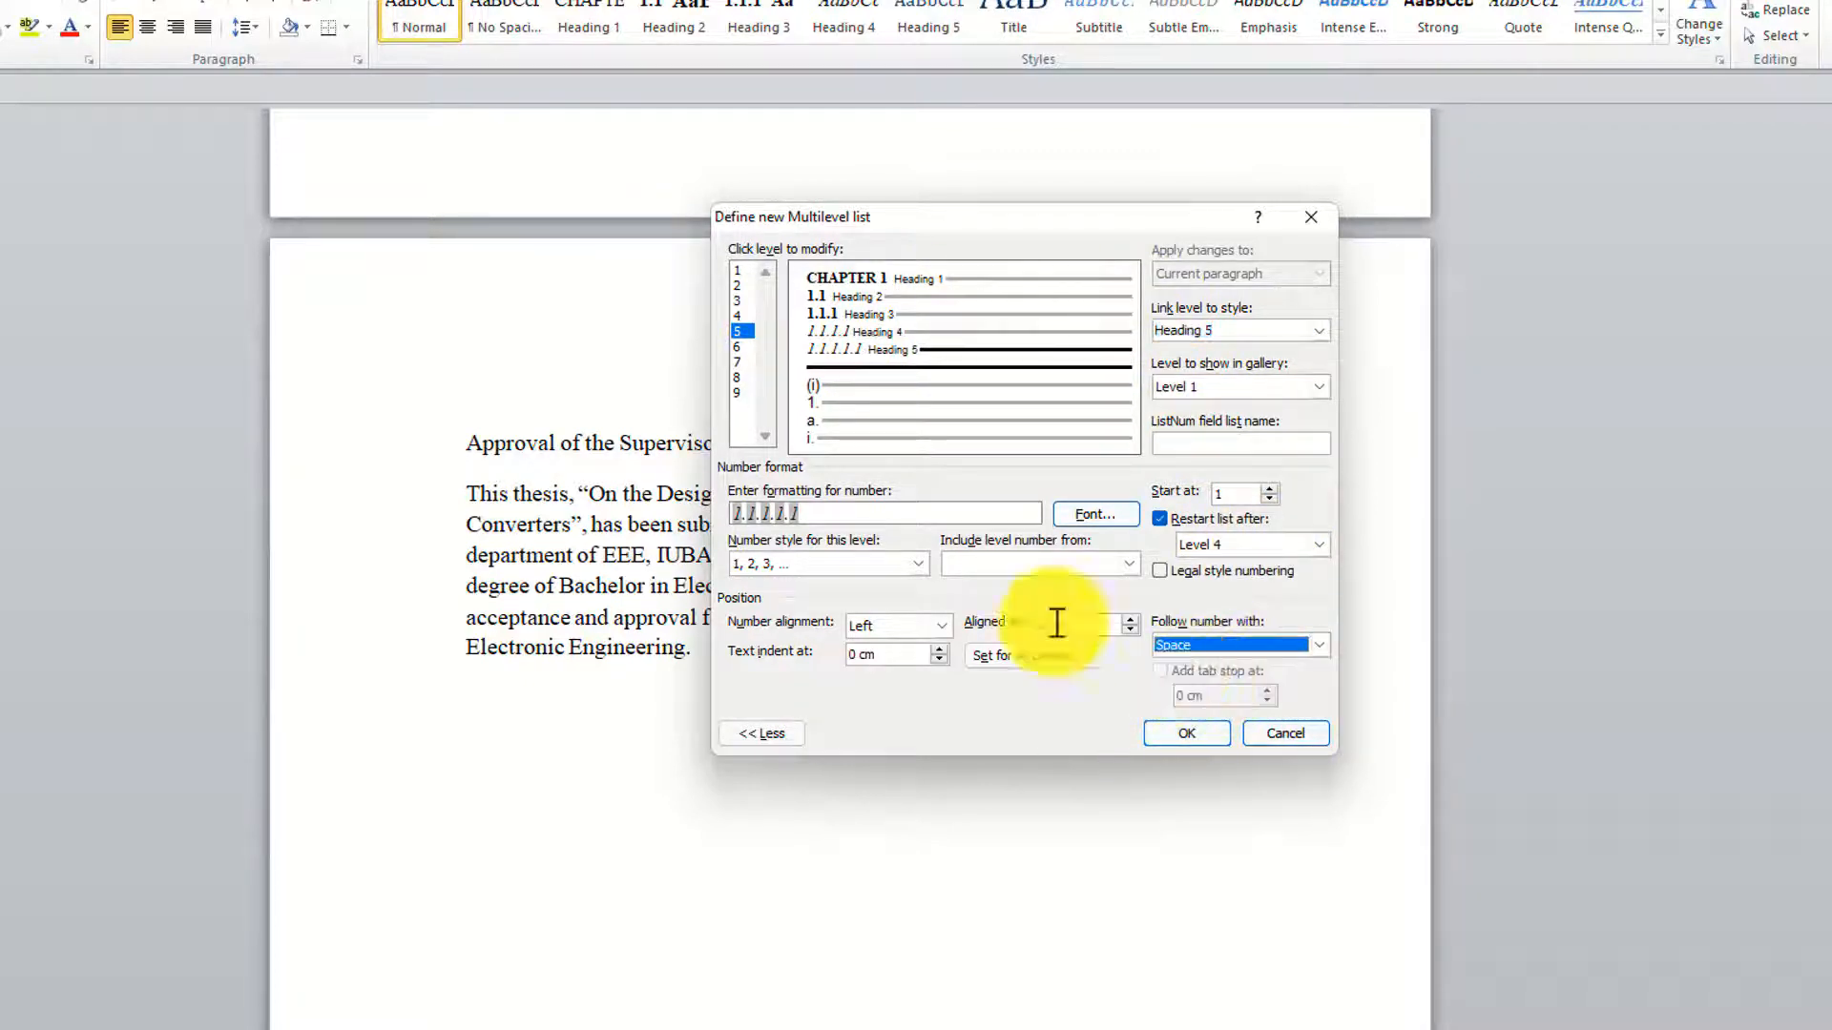
# Have level 4's number followed by a space, check levels 3 to 1, and apply the multilevel list.
pyautogui.click(736, 316)
pyautogui.click(1231, 649)
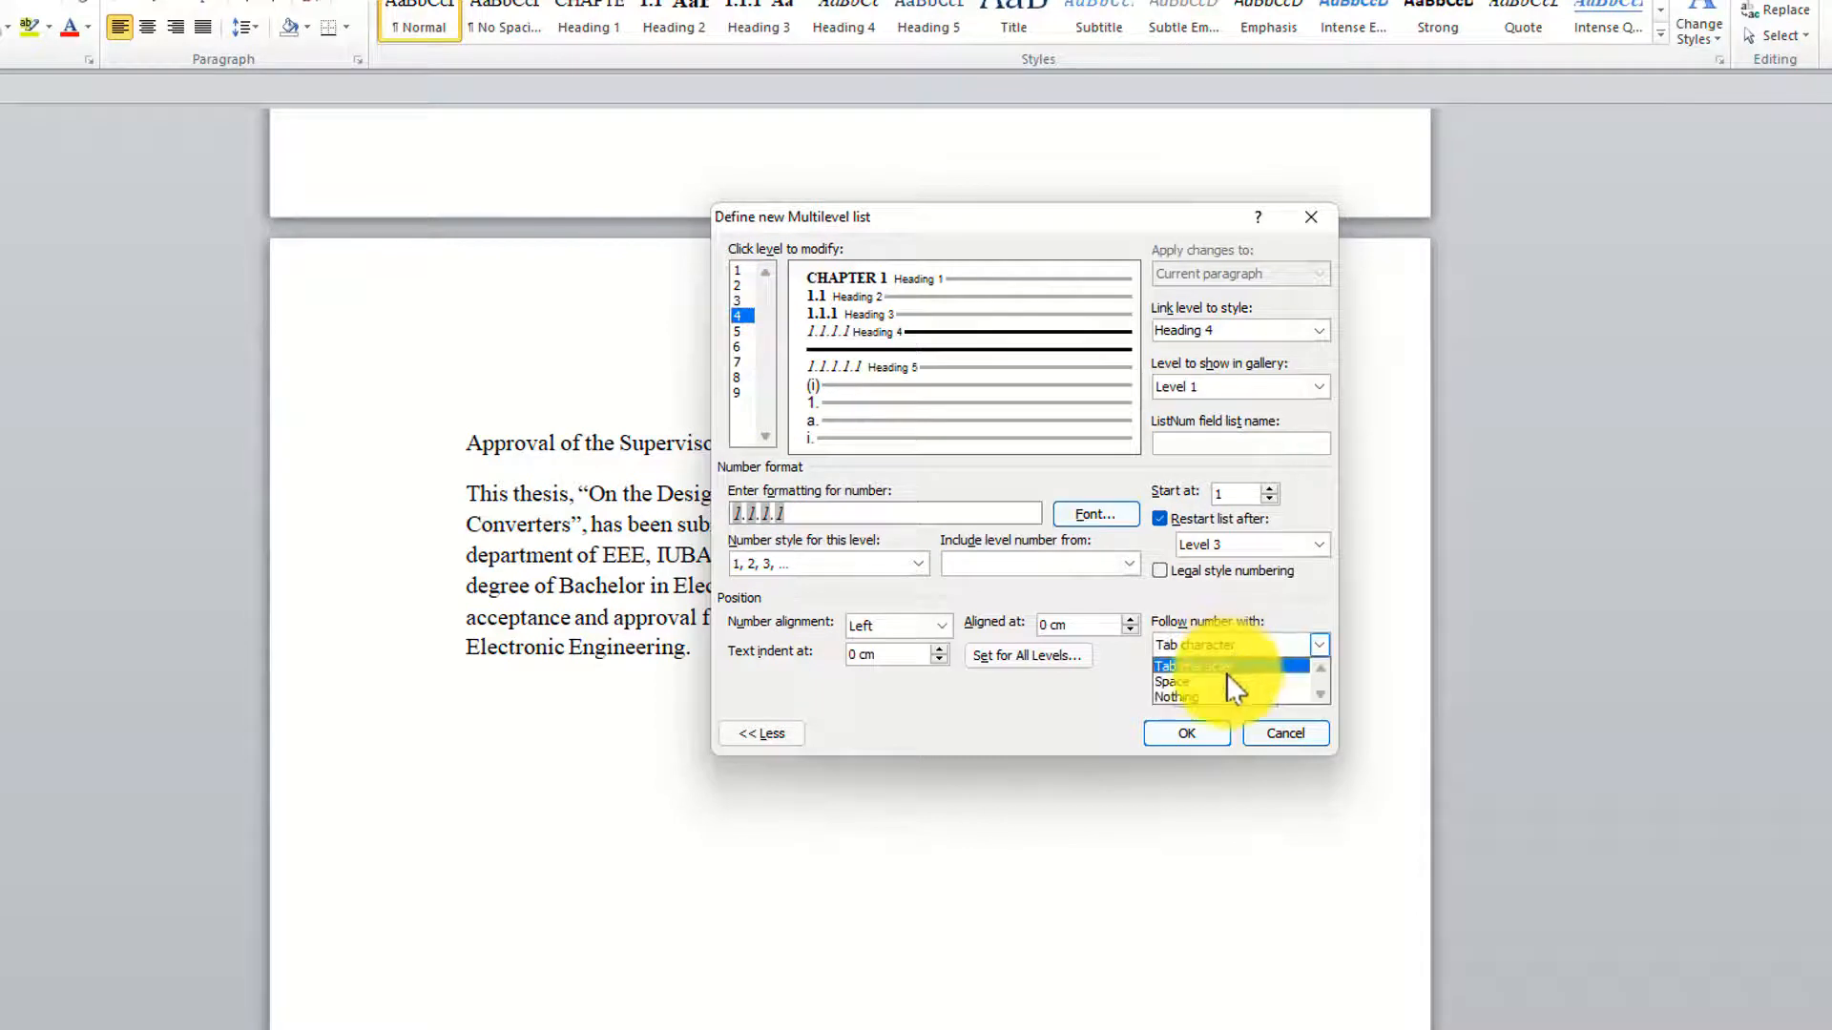
pyautogui.click(1227, 679)
pyautogui.click(741, 300)
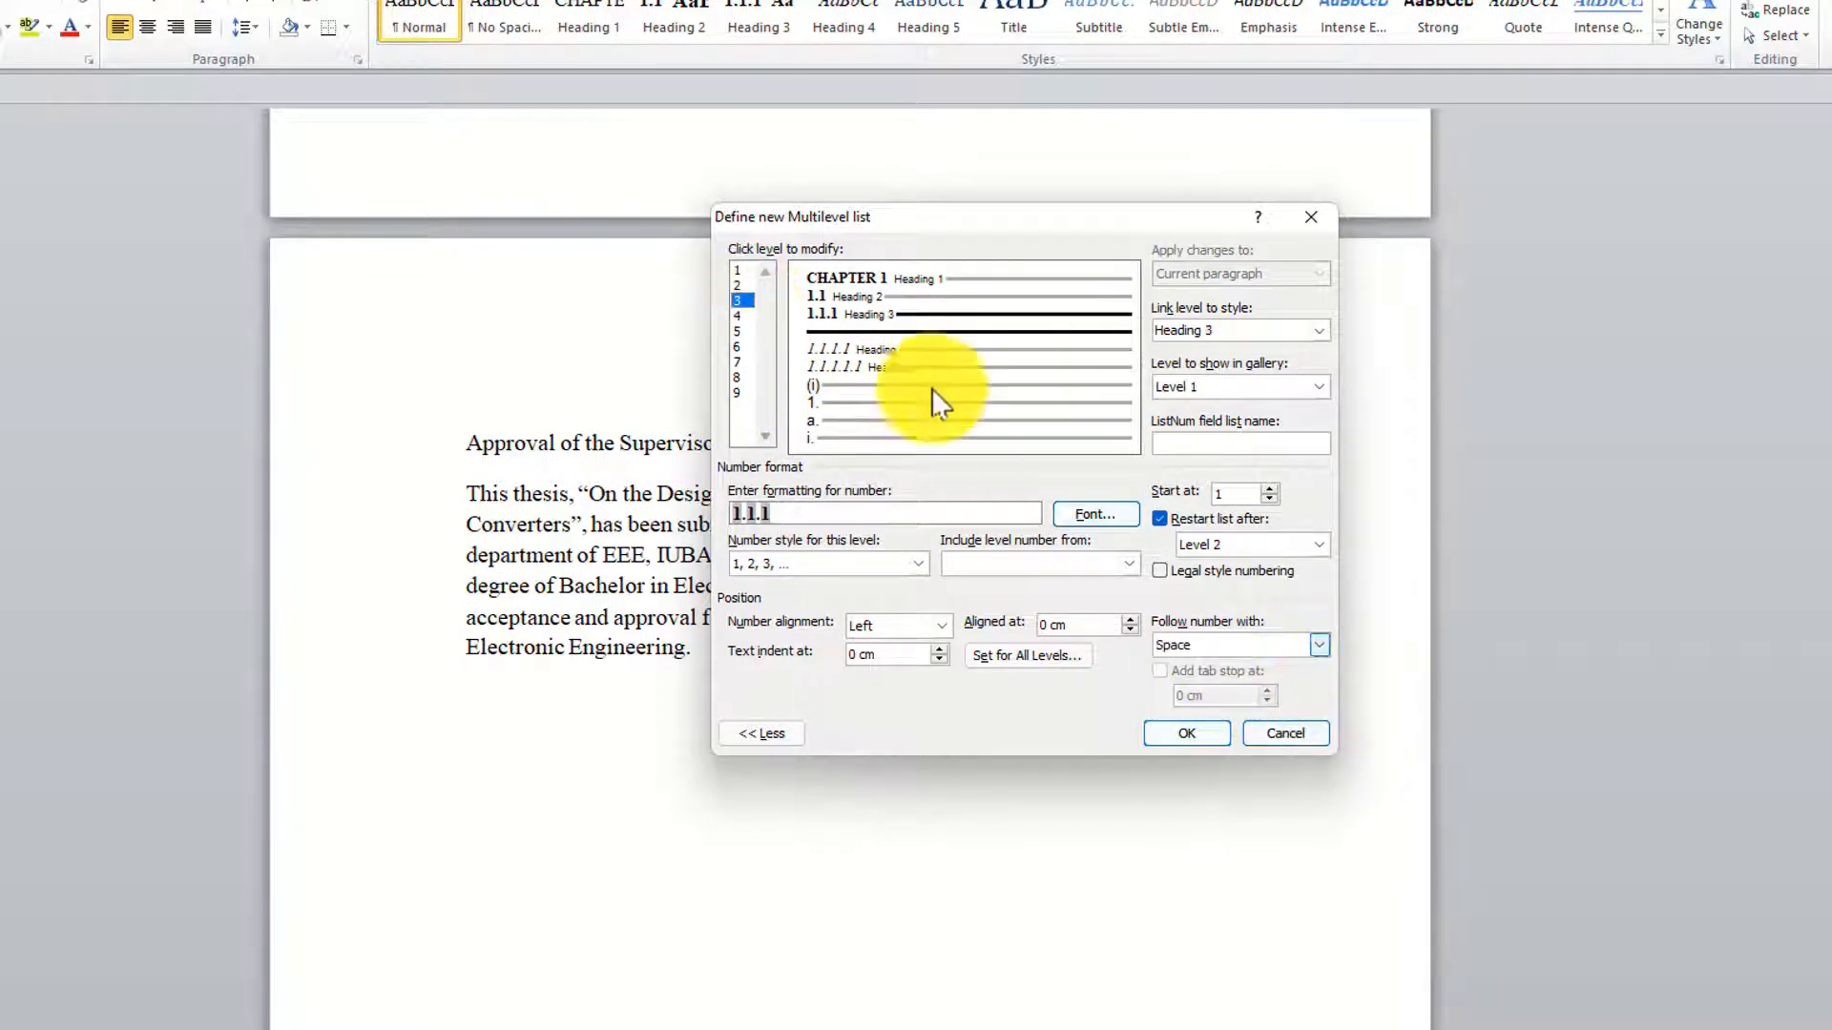
pyautogui.click(736, 286)
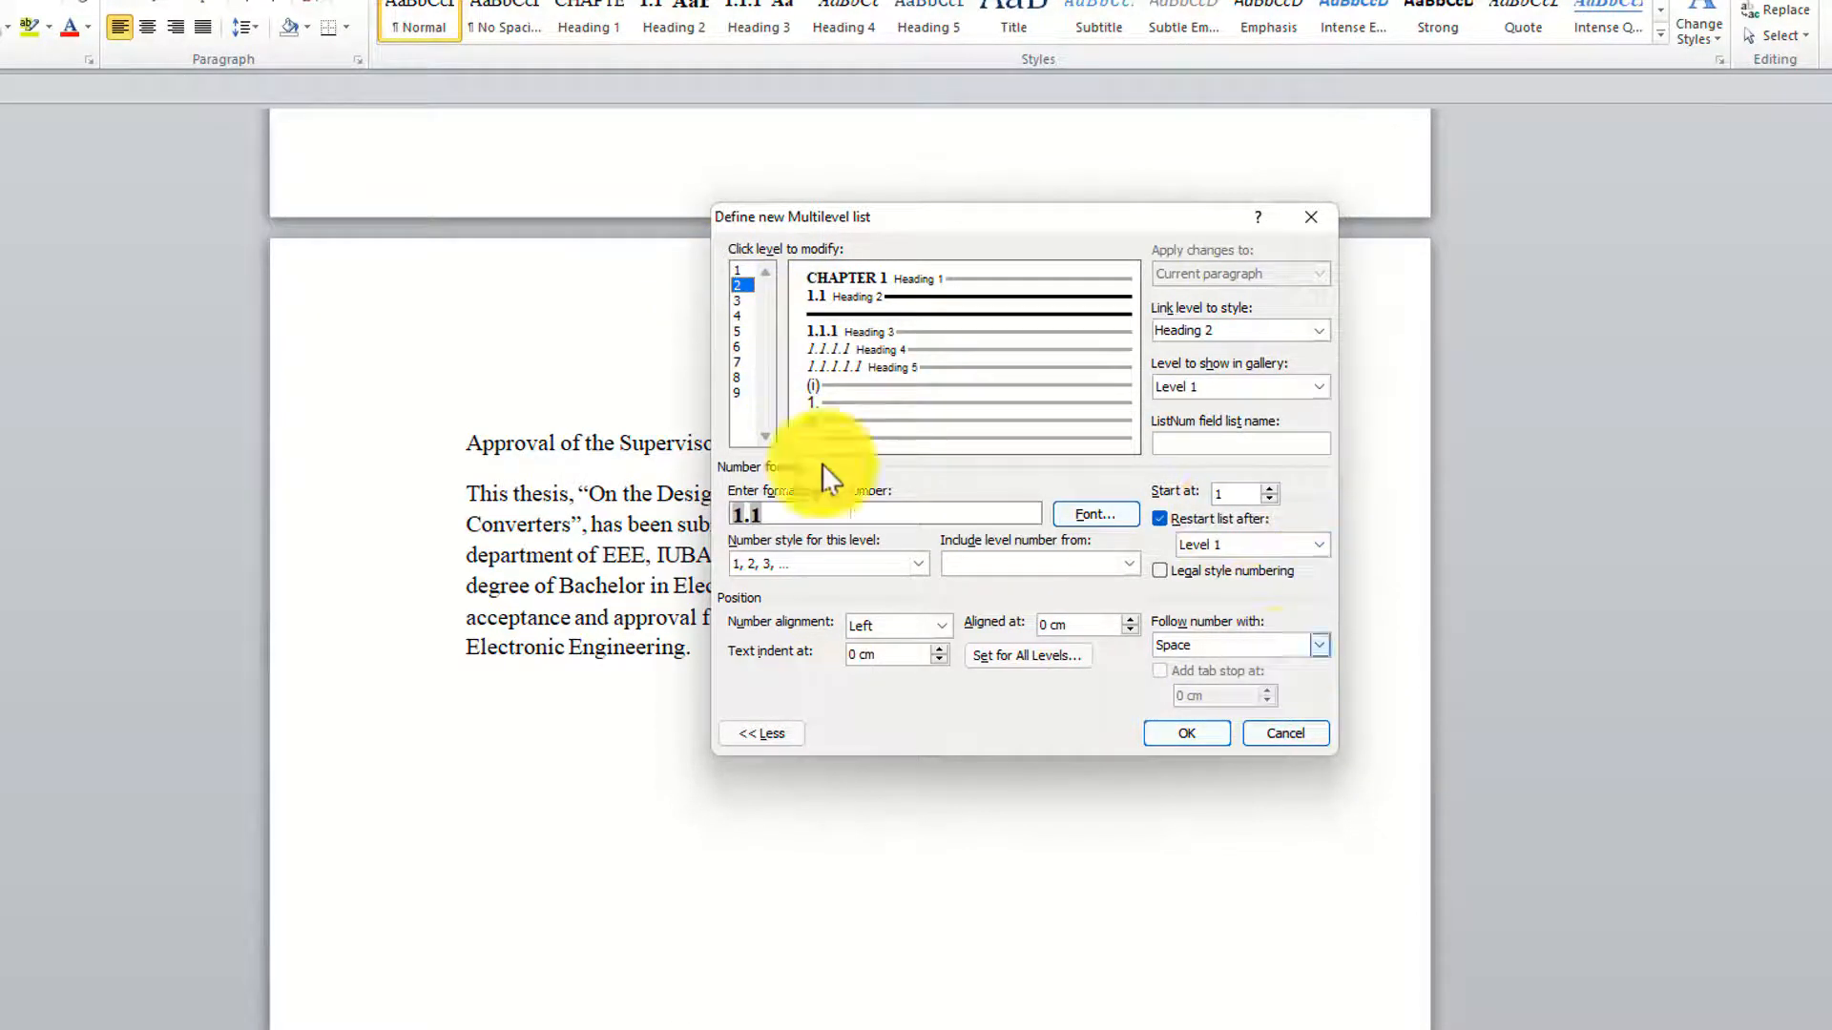
pyautogui.click(738, 272)
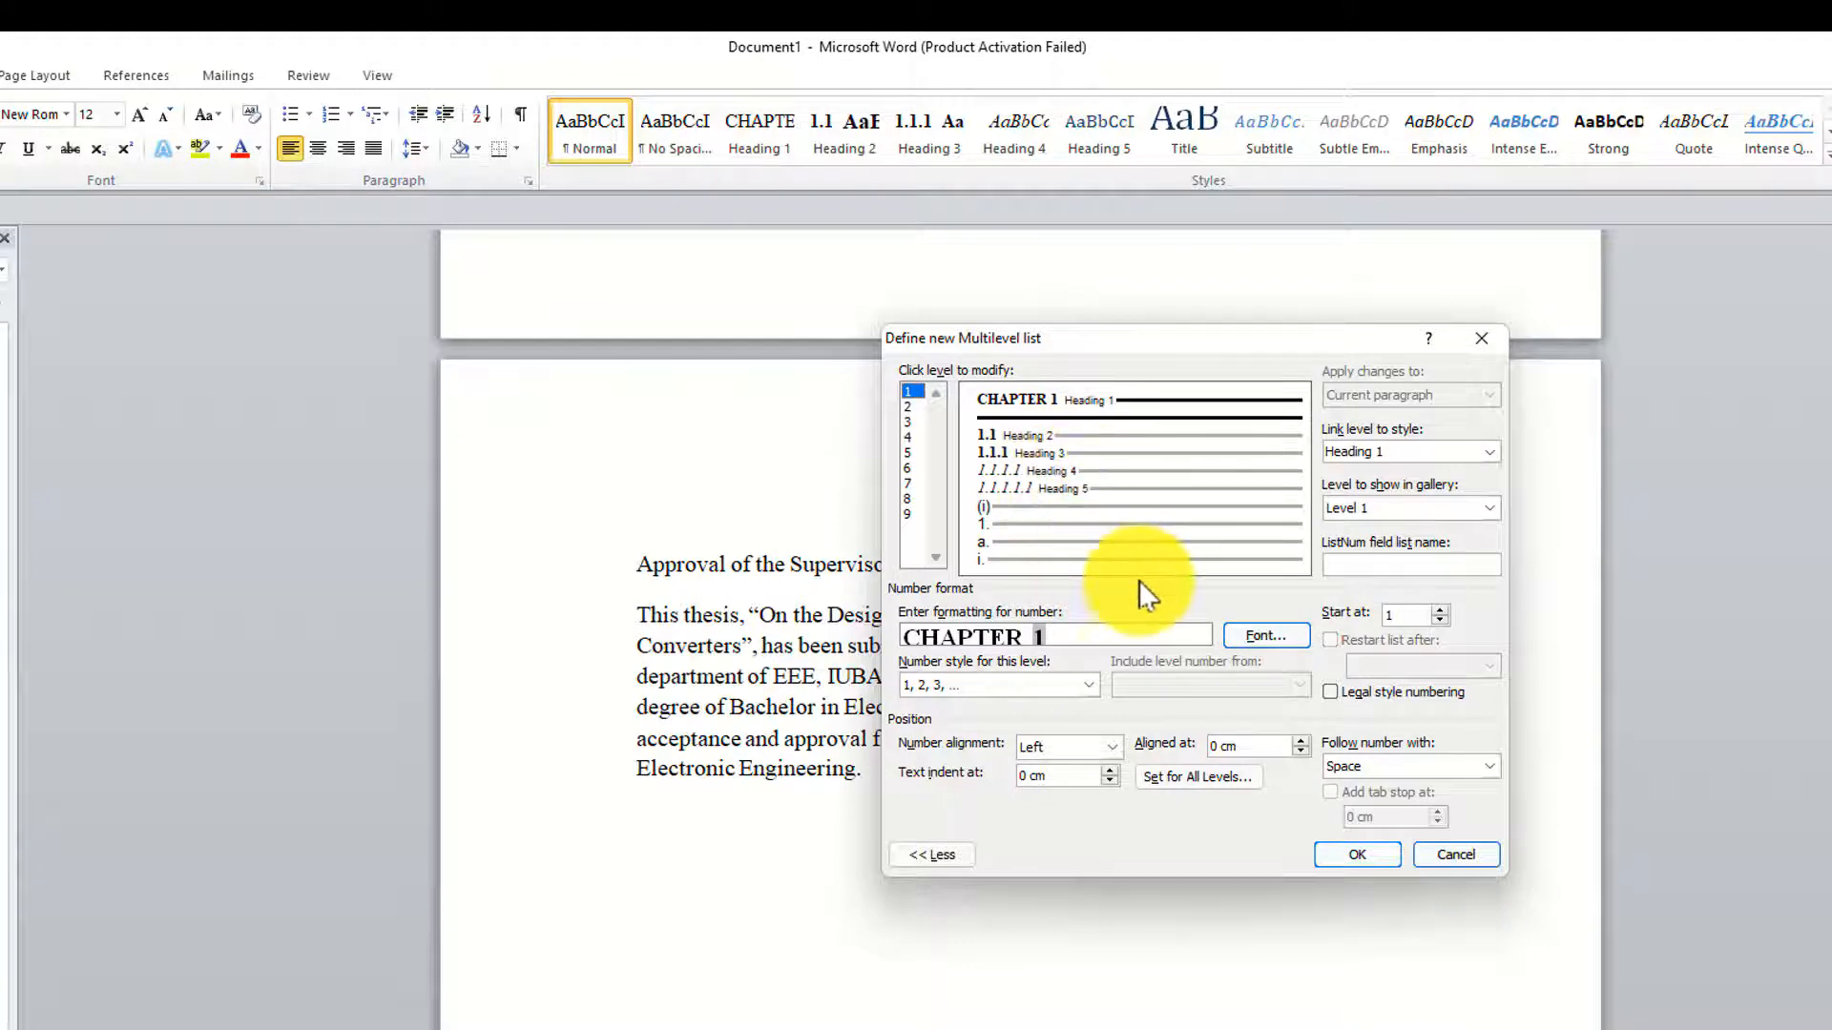
pyautogui.click(1353, 861)
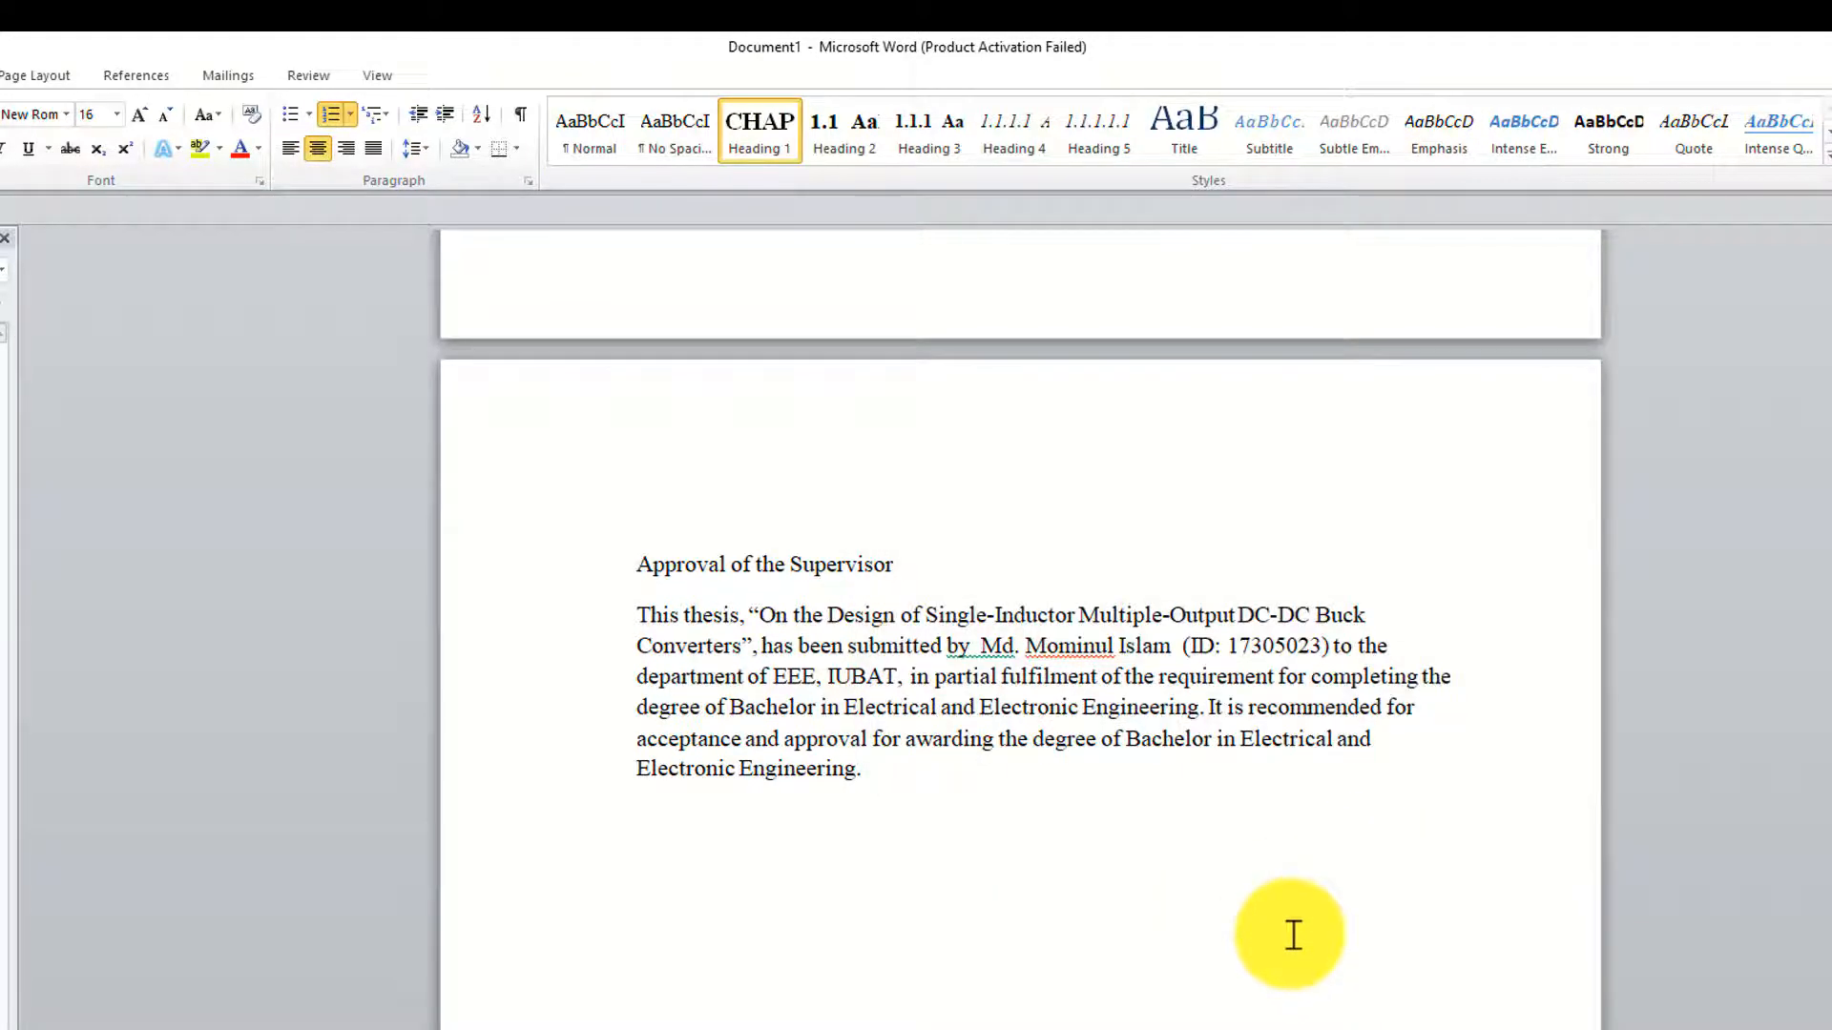
# Modify the Heading 1 style to apply to new documents based on this template and toggle its automatic updating.
pyautogui.rightClick(770, 139)
pyautogui.click(815, 175)
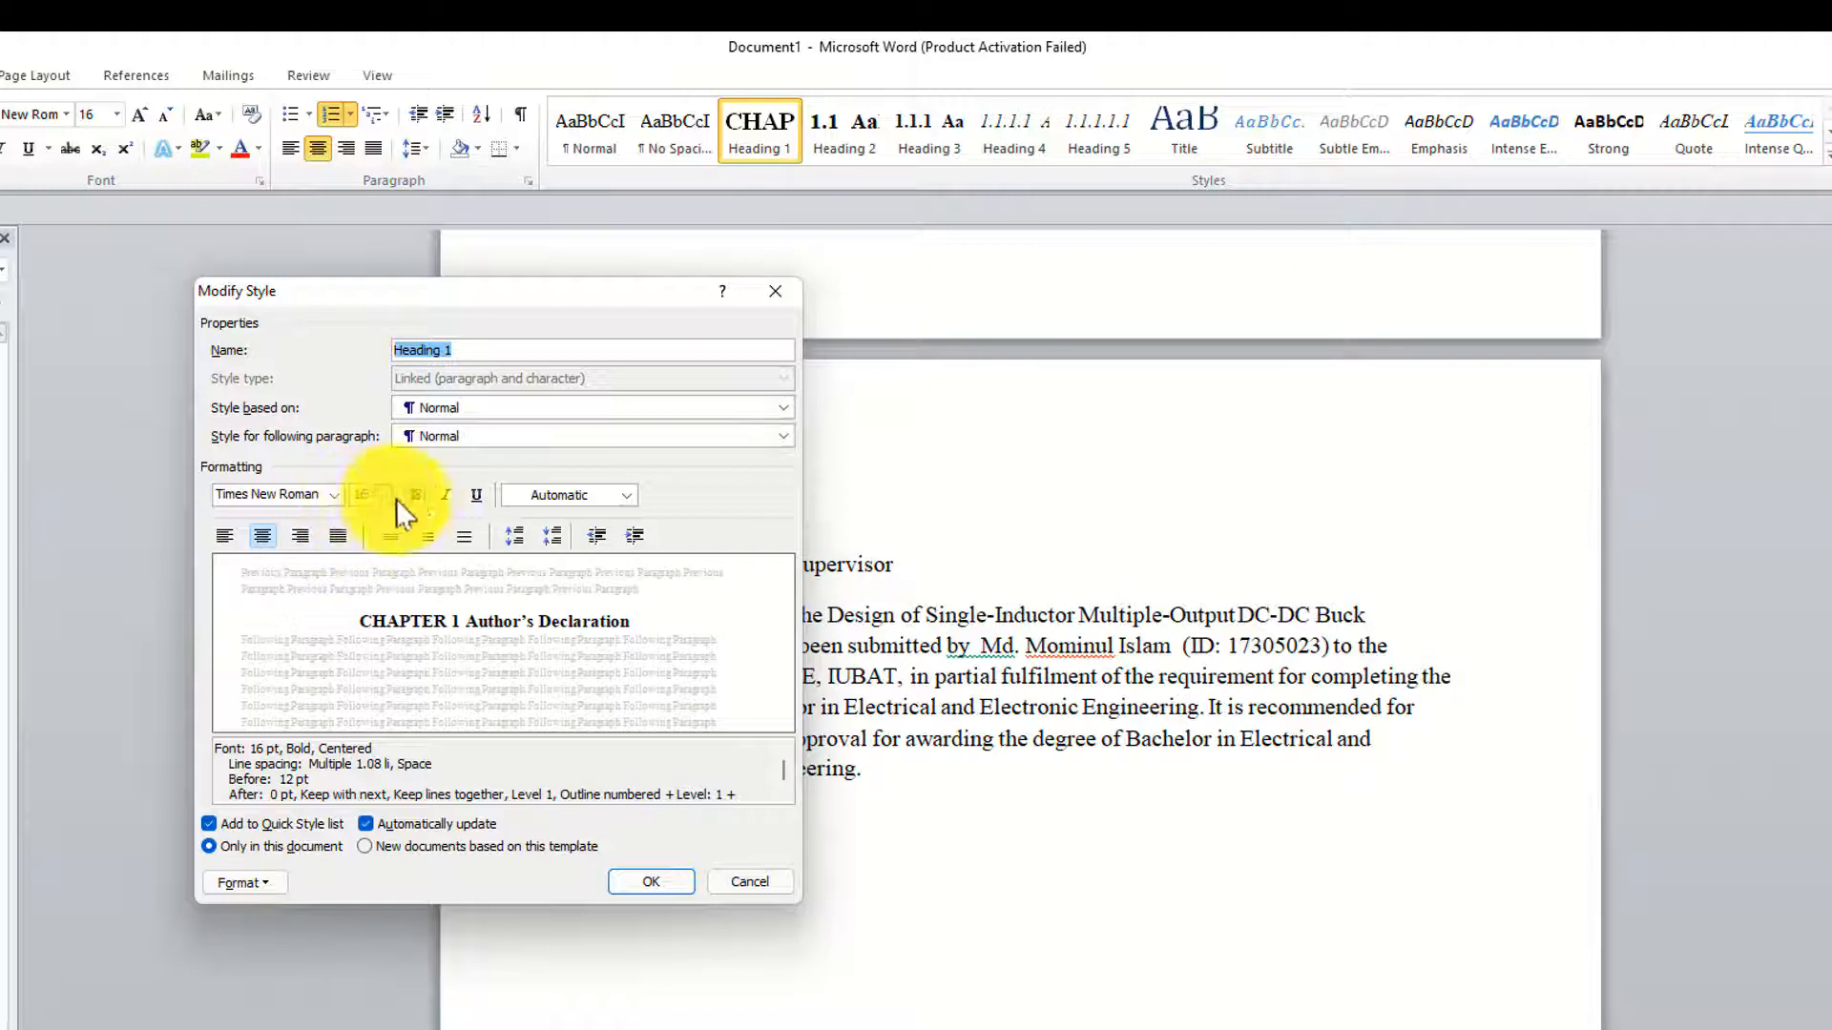
pyautogui.click(461, 848)
pyautogui.click(360, 822)
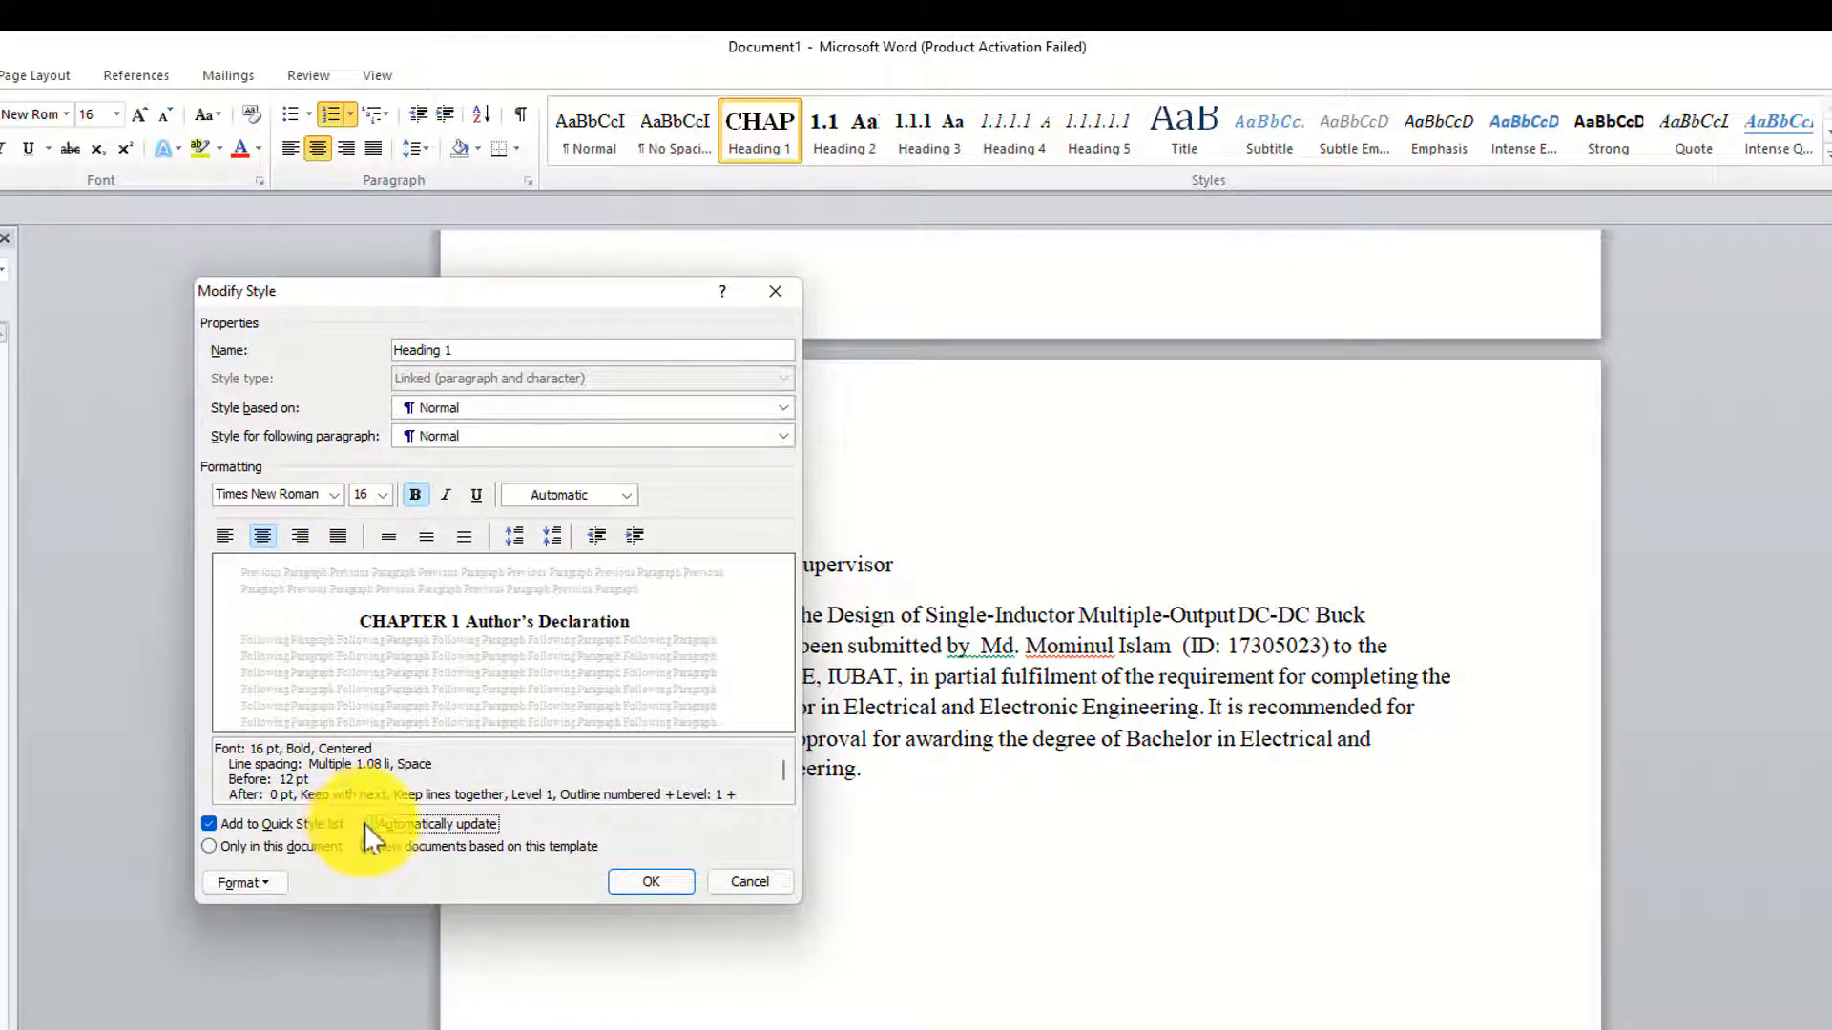
pyautogui.click(667, 879)
# Left-align the Heading 2 style and apply it to new documents based on this template.
pyautogui.rightClick(844, 143)
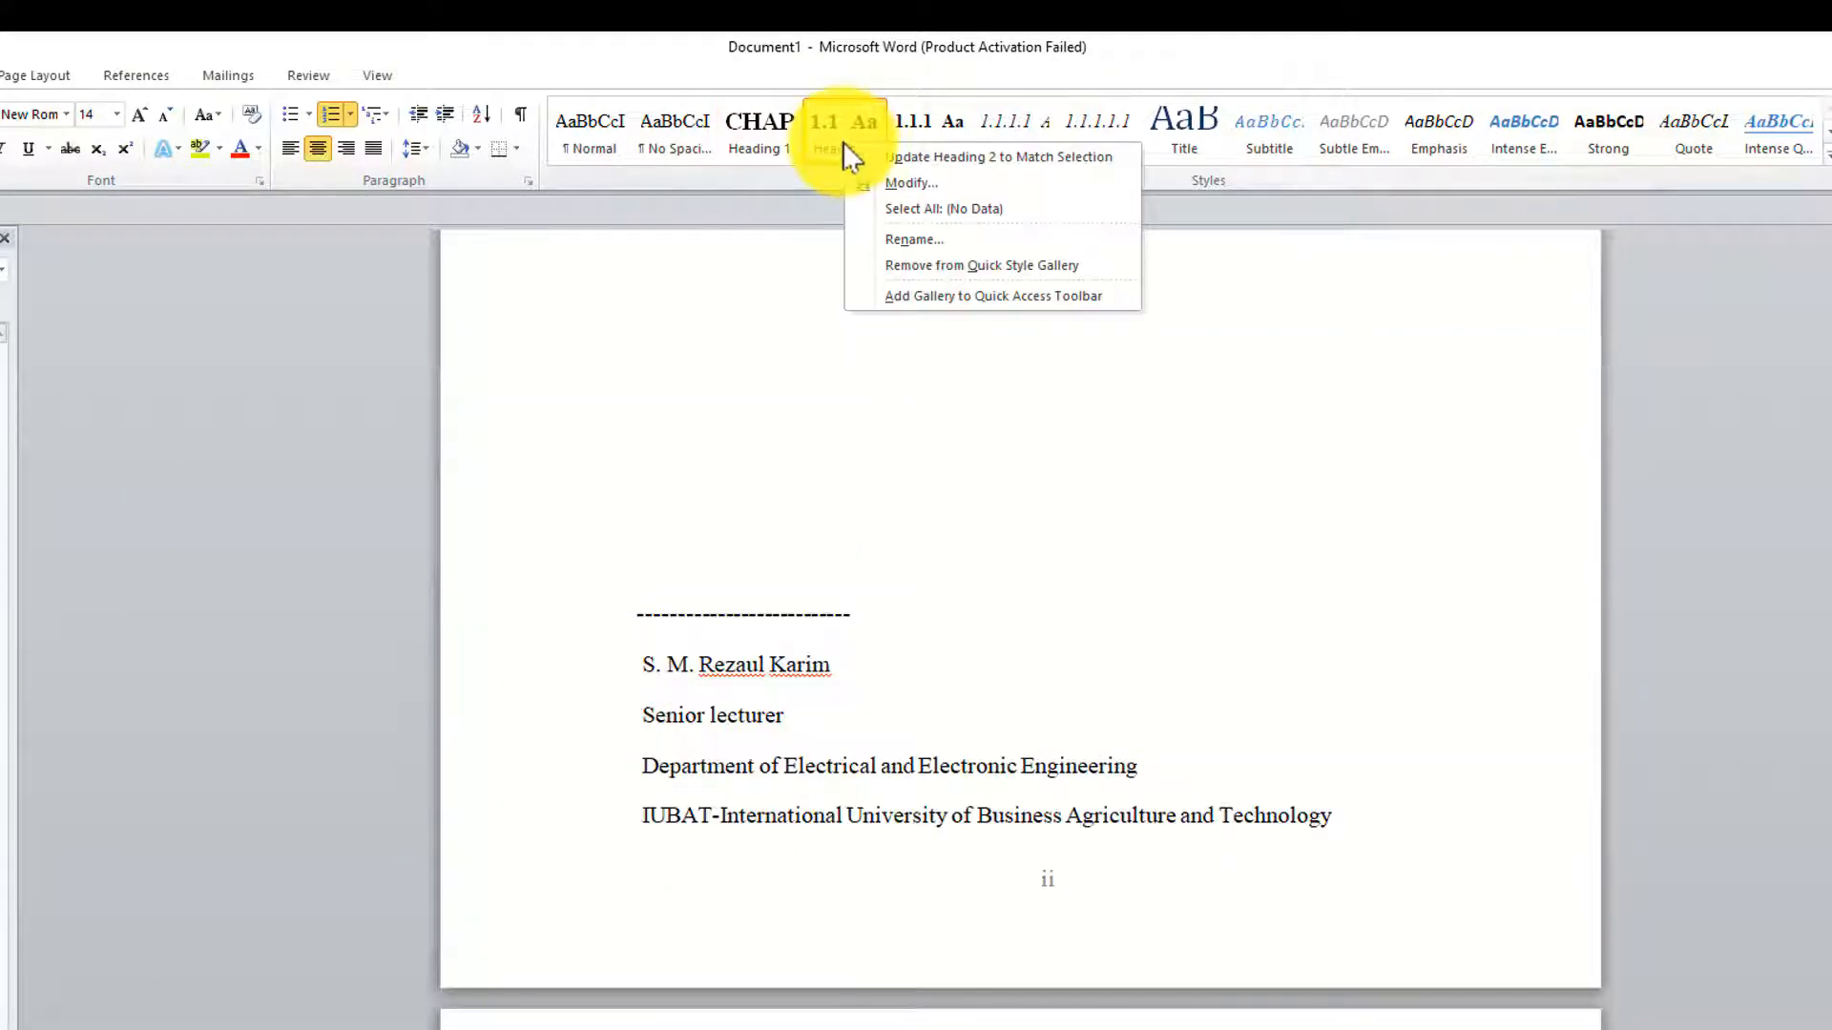
pyautogui.click(882, 182)
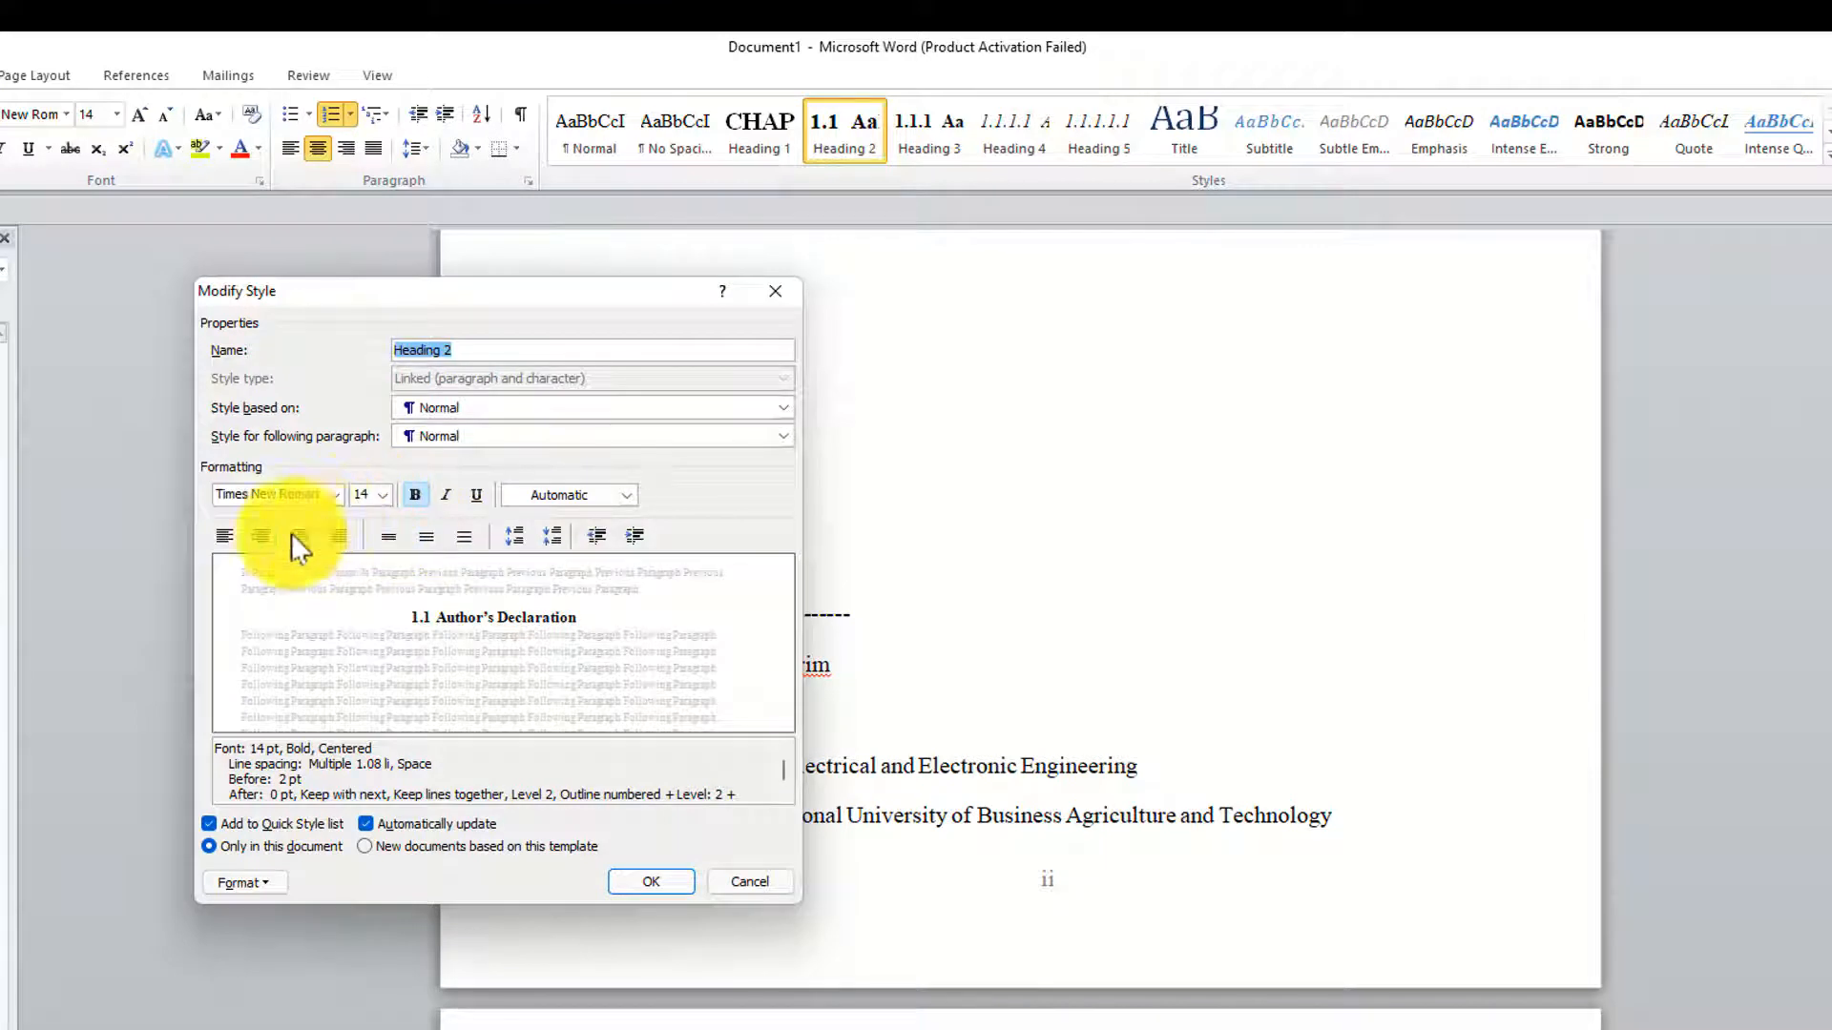
pyautogui.click(222, 536)
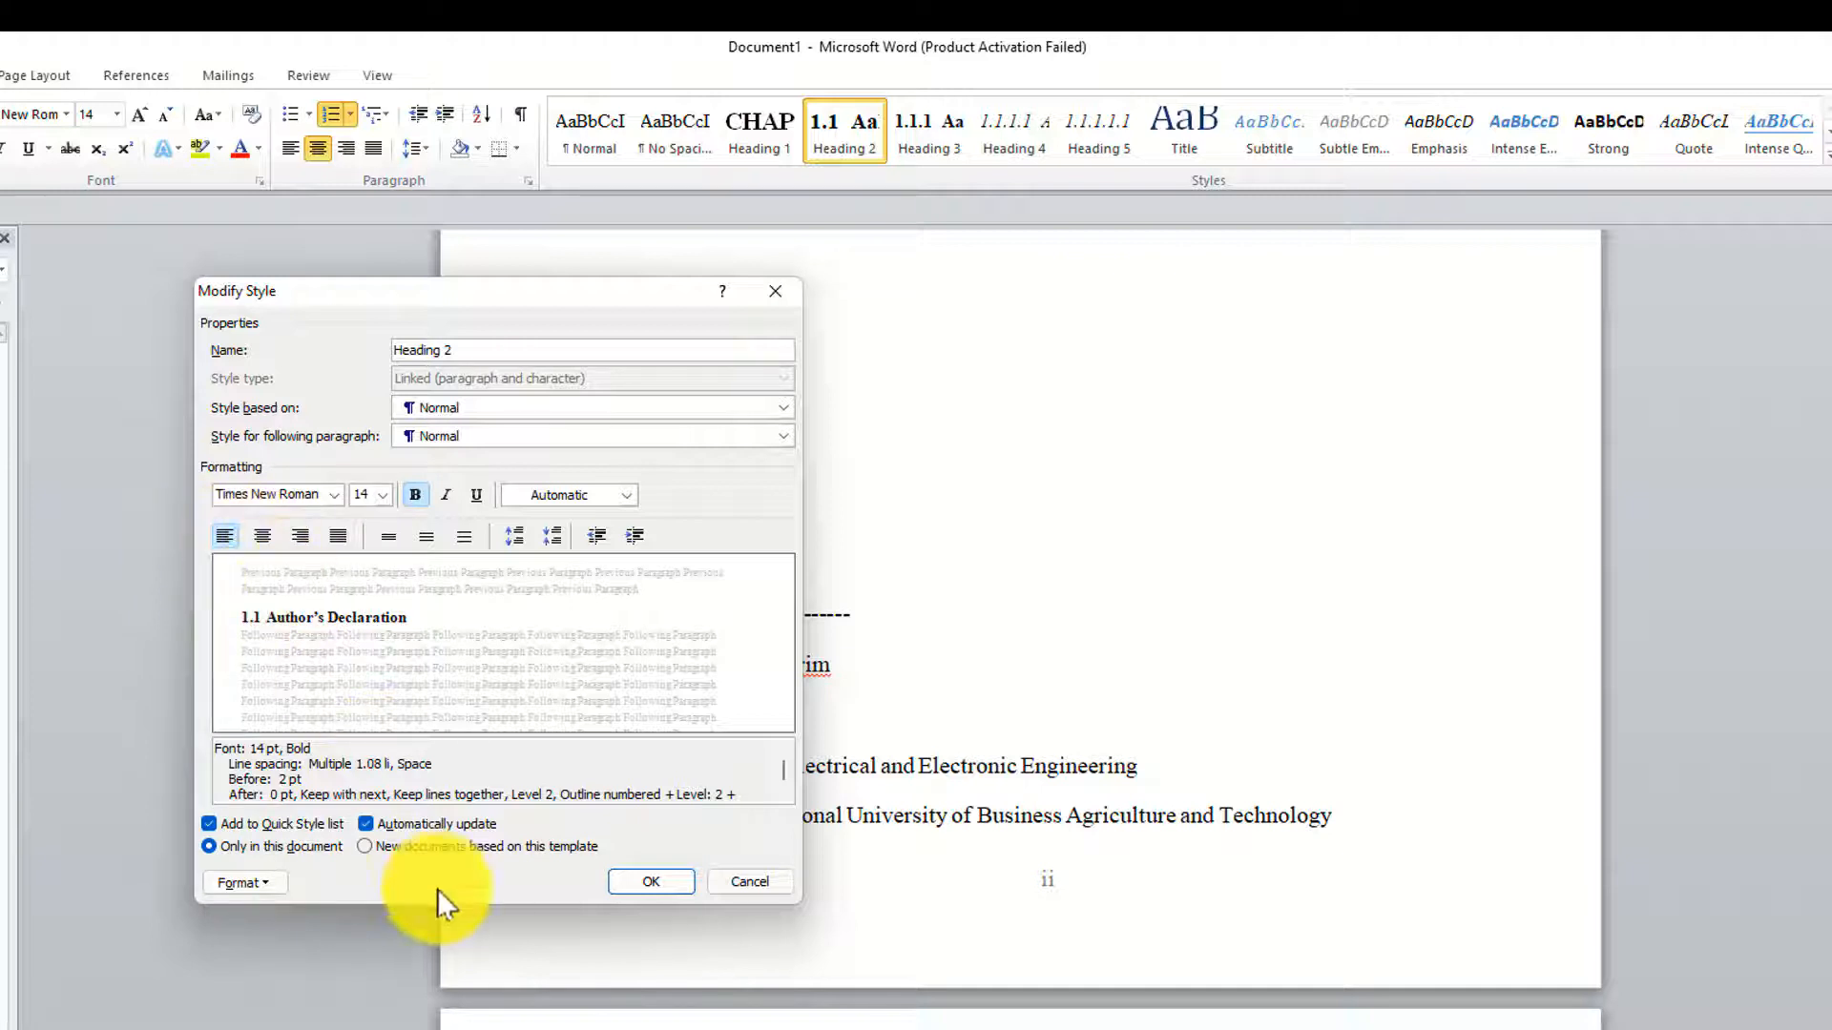
pyautogui.click(386, 845)
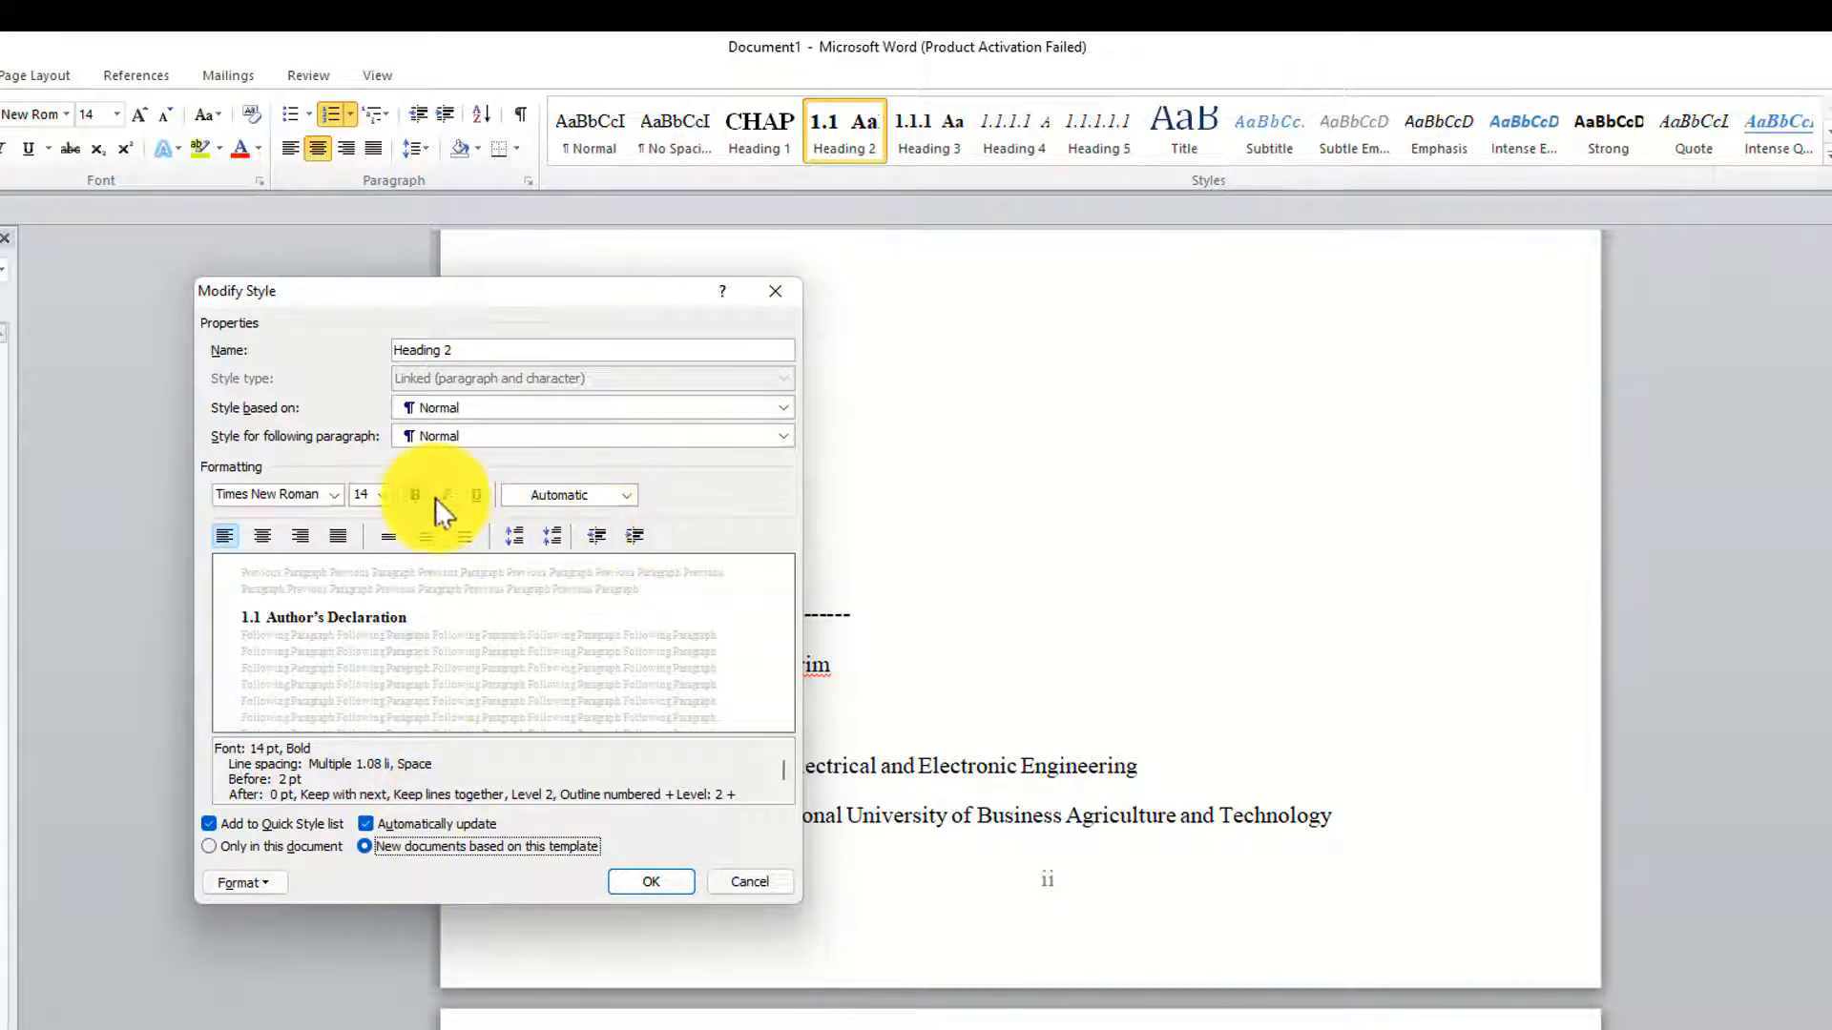
pyautogui.click(649, 882)
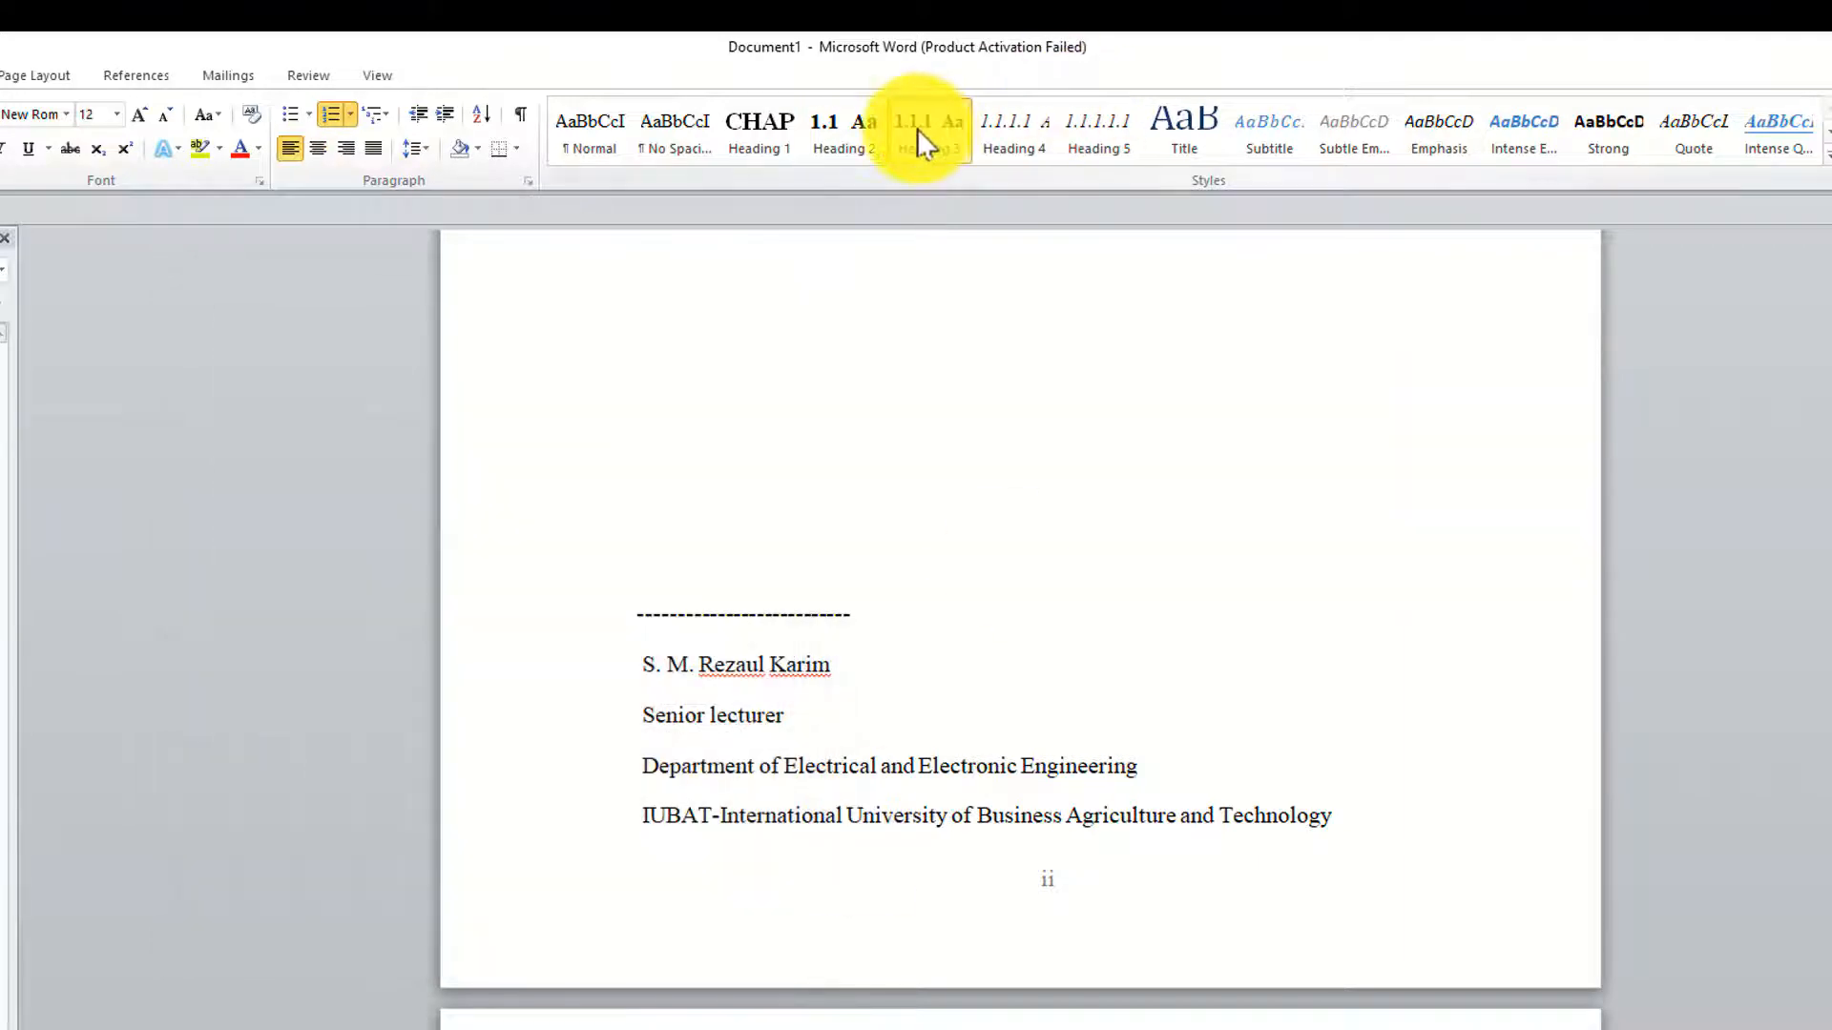
# Turn on automatic updating for the Heading 3 style and apply it to new documents based on this template.
pyautogui.rightClick(918, 128)
pyautogui.click(957, 174)
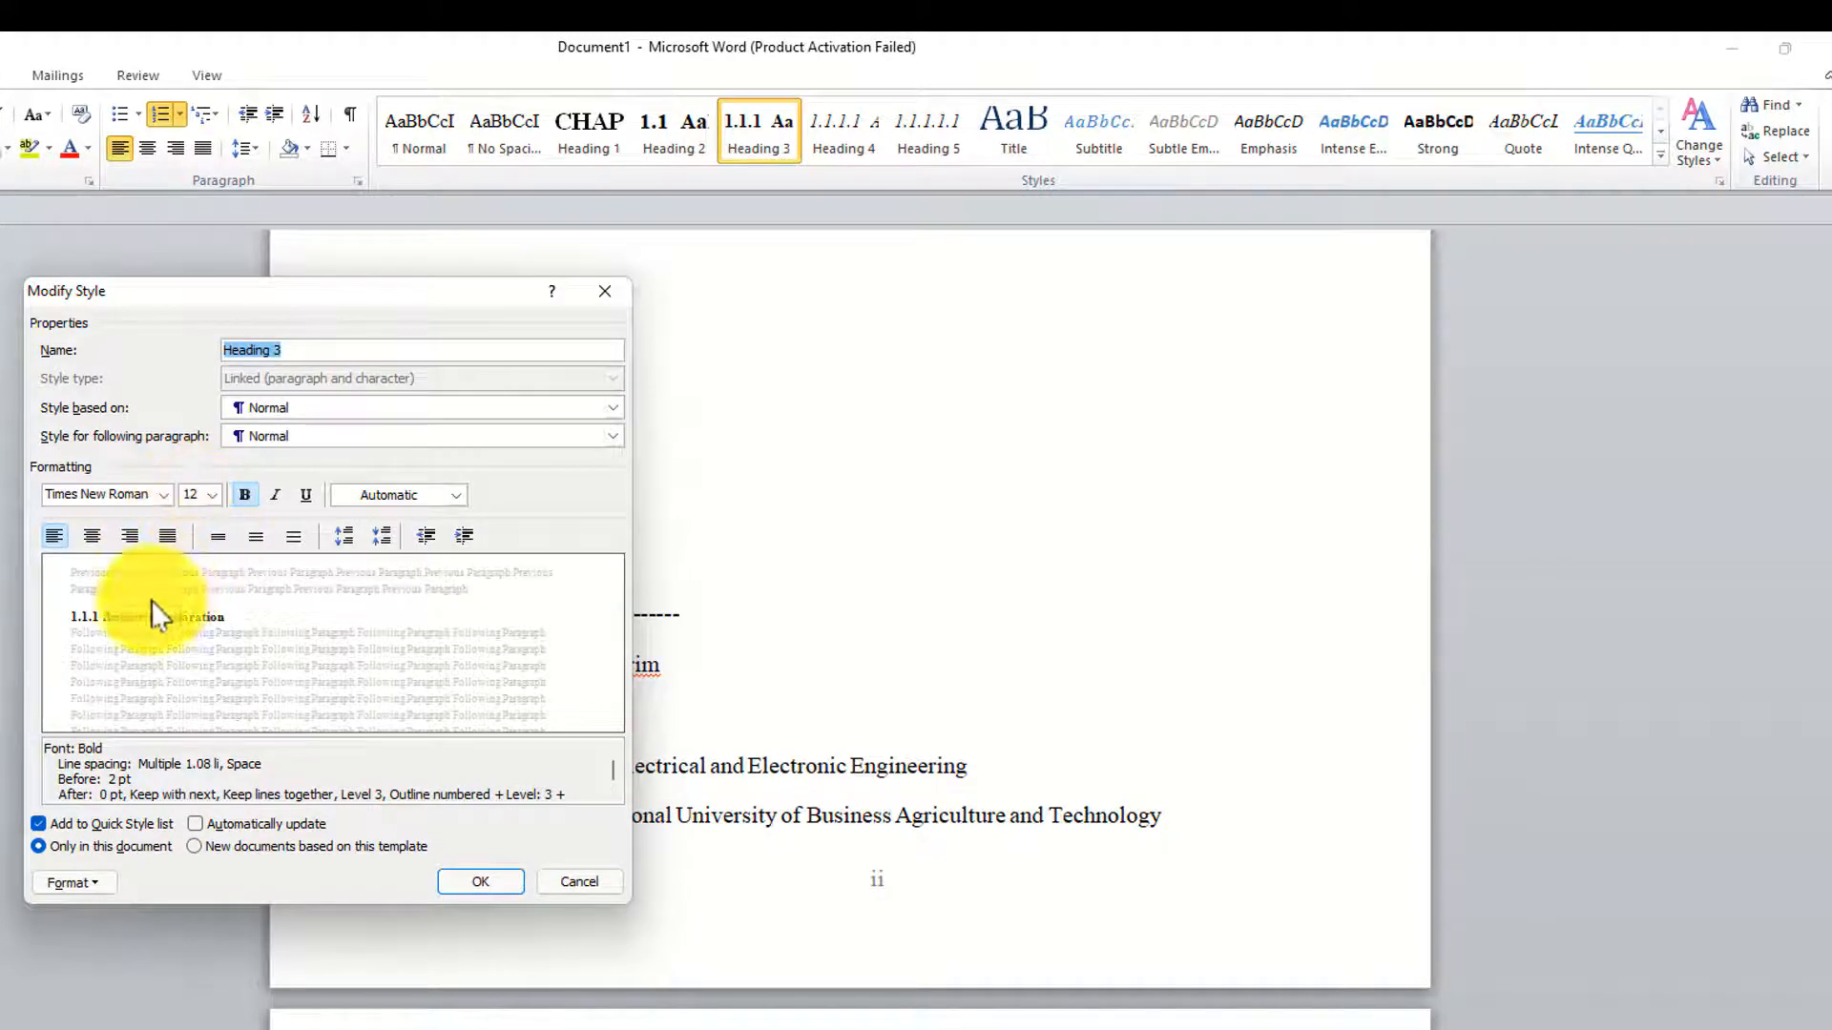
pyautogui.click(193, 823)
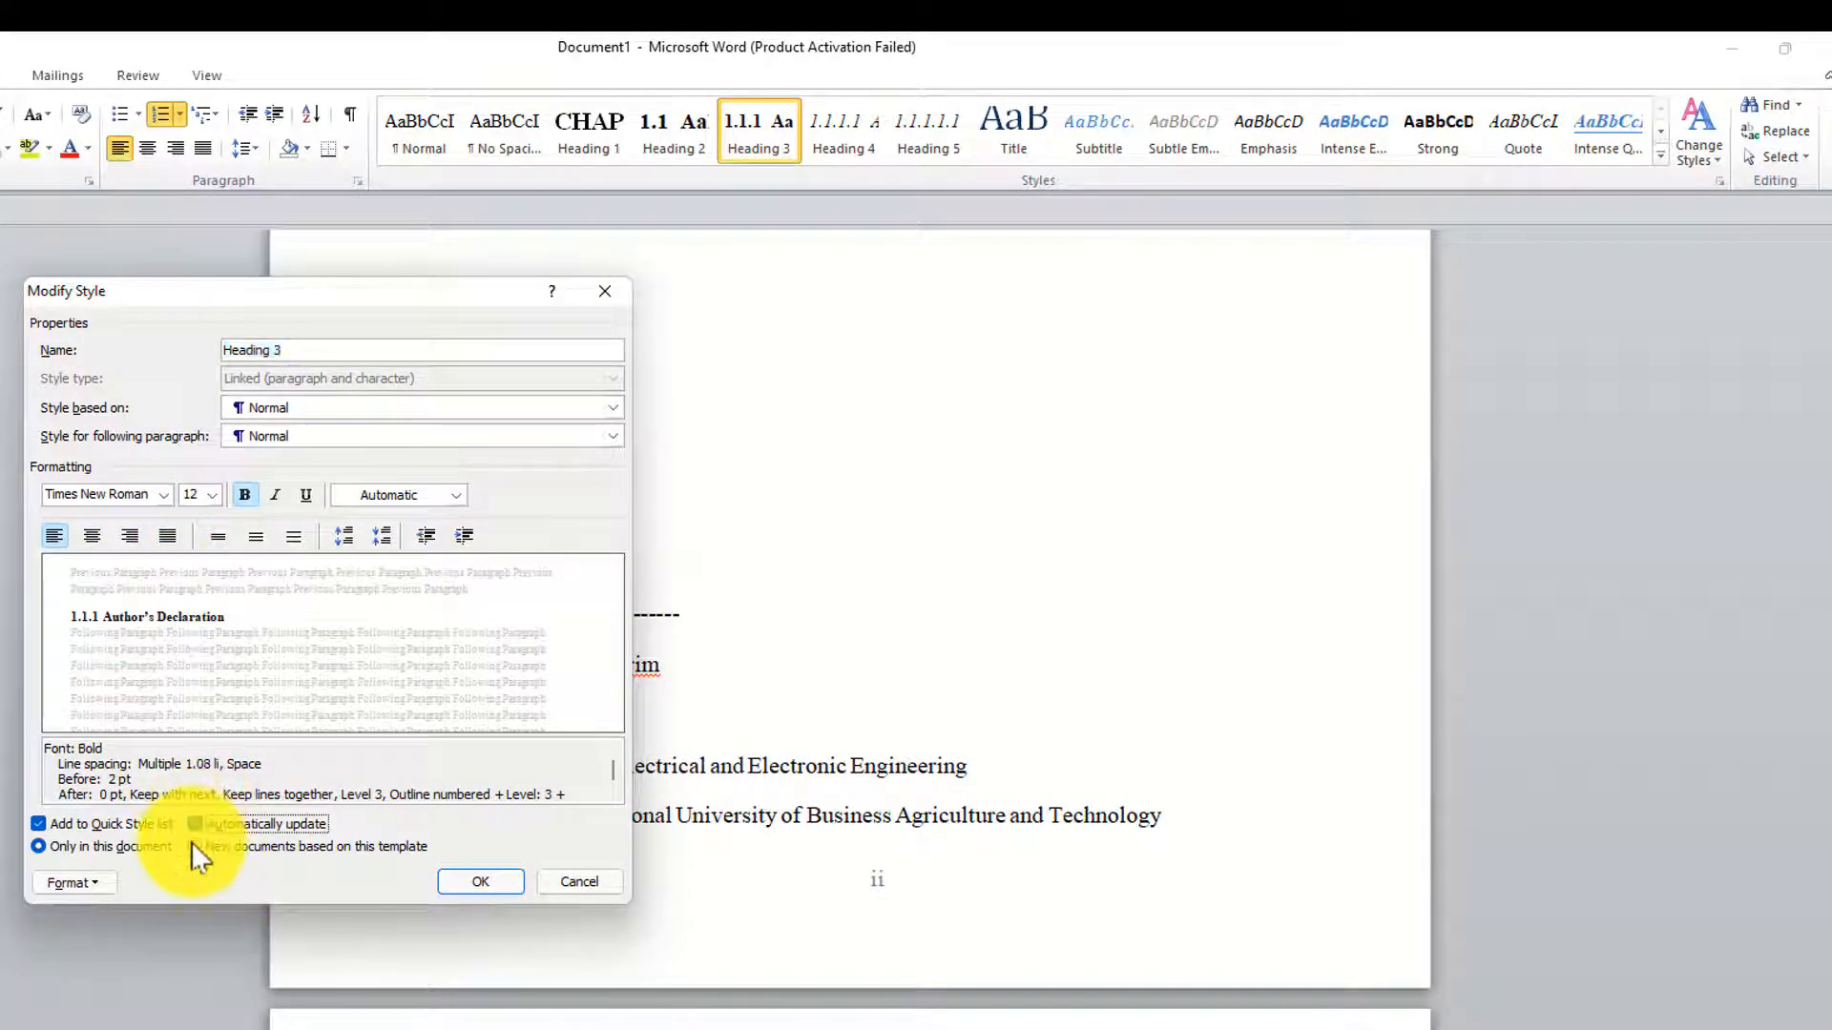
pyautogui.click(194, 845)
pyautogui.click(463, 881)
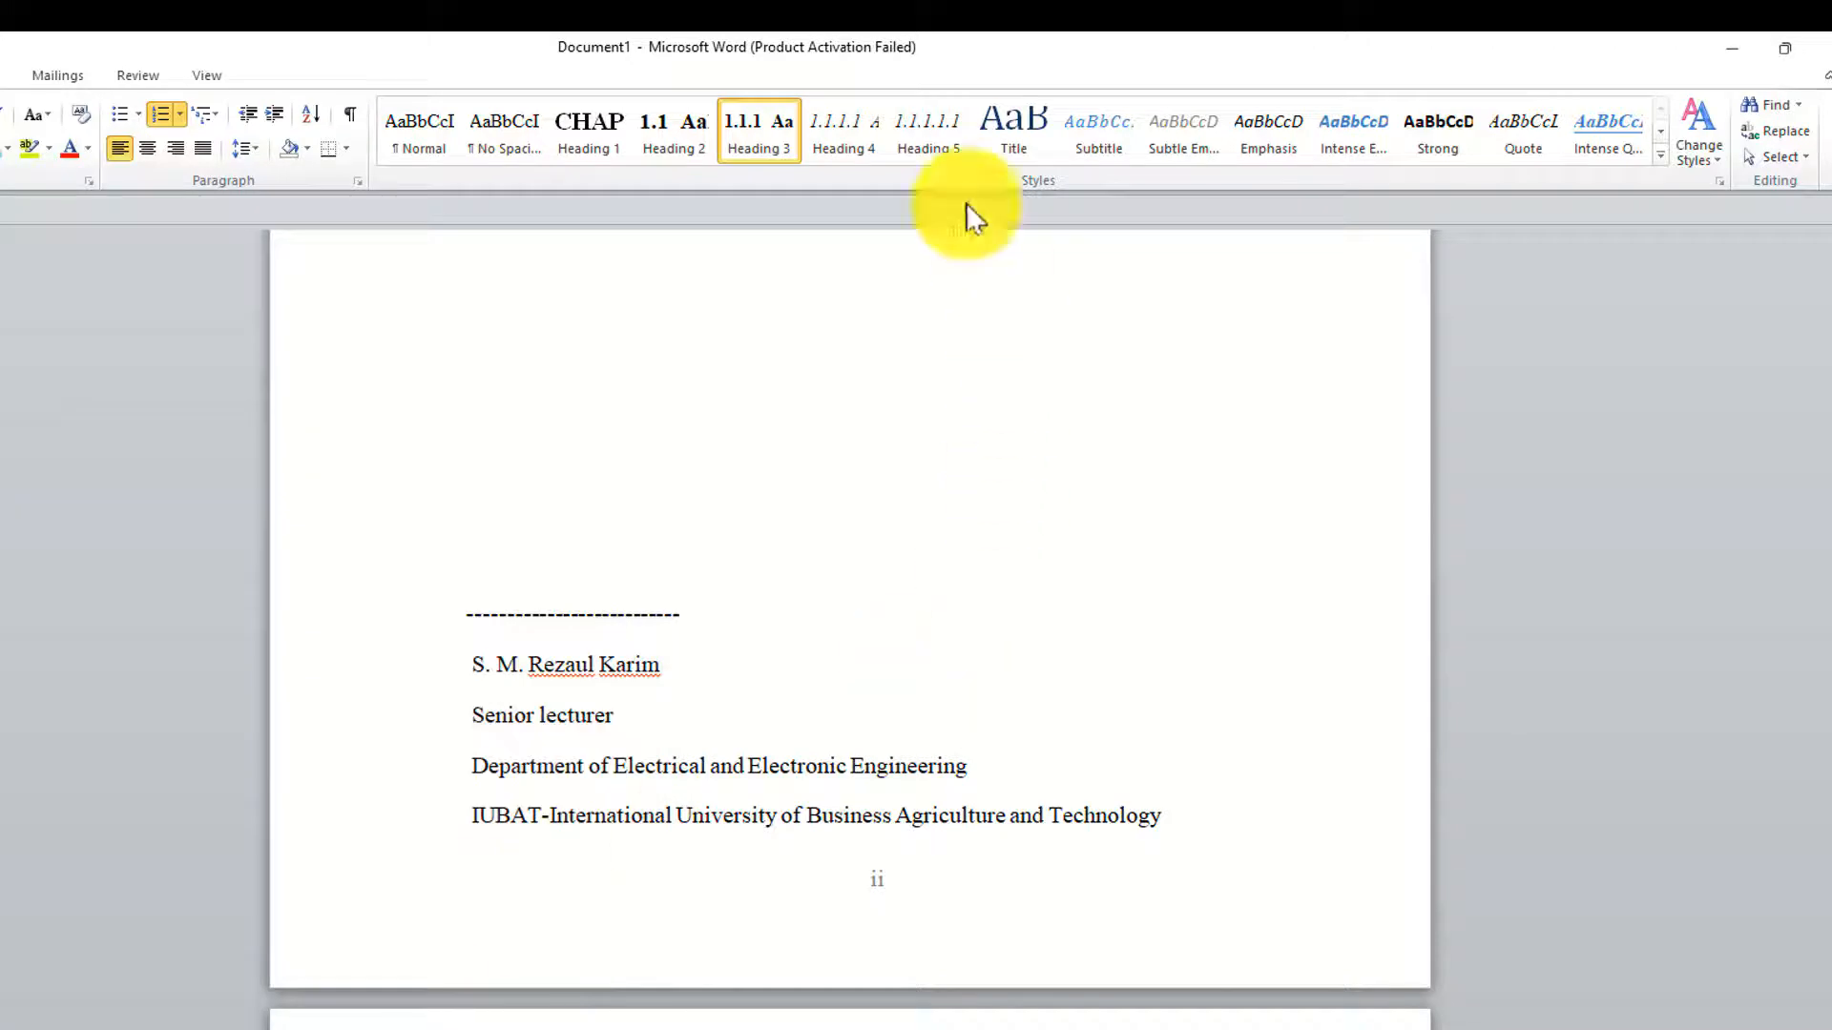
# Check the Heading 4 style's alignment and confirm the style with left alignment.
pyautogui.rightClick(845, 116)
pyautogui.click(890, 158)
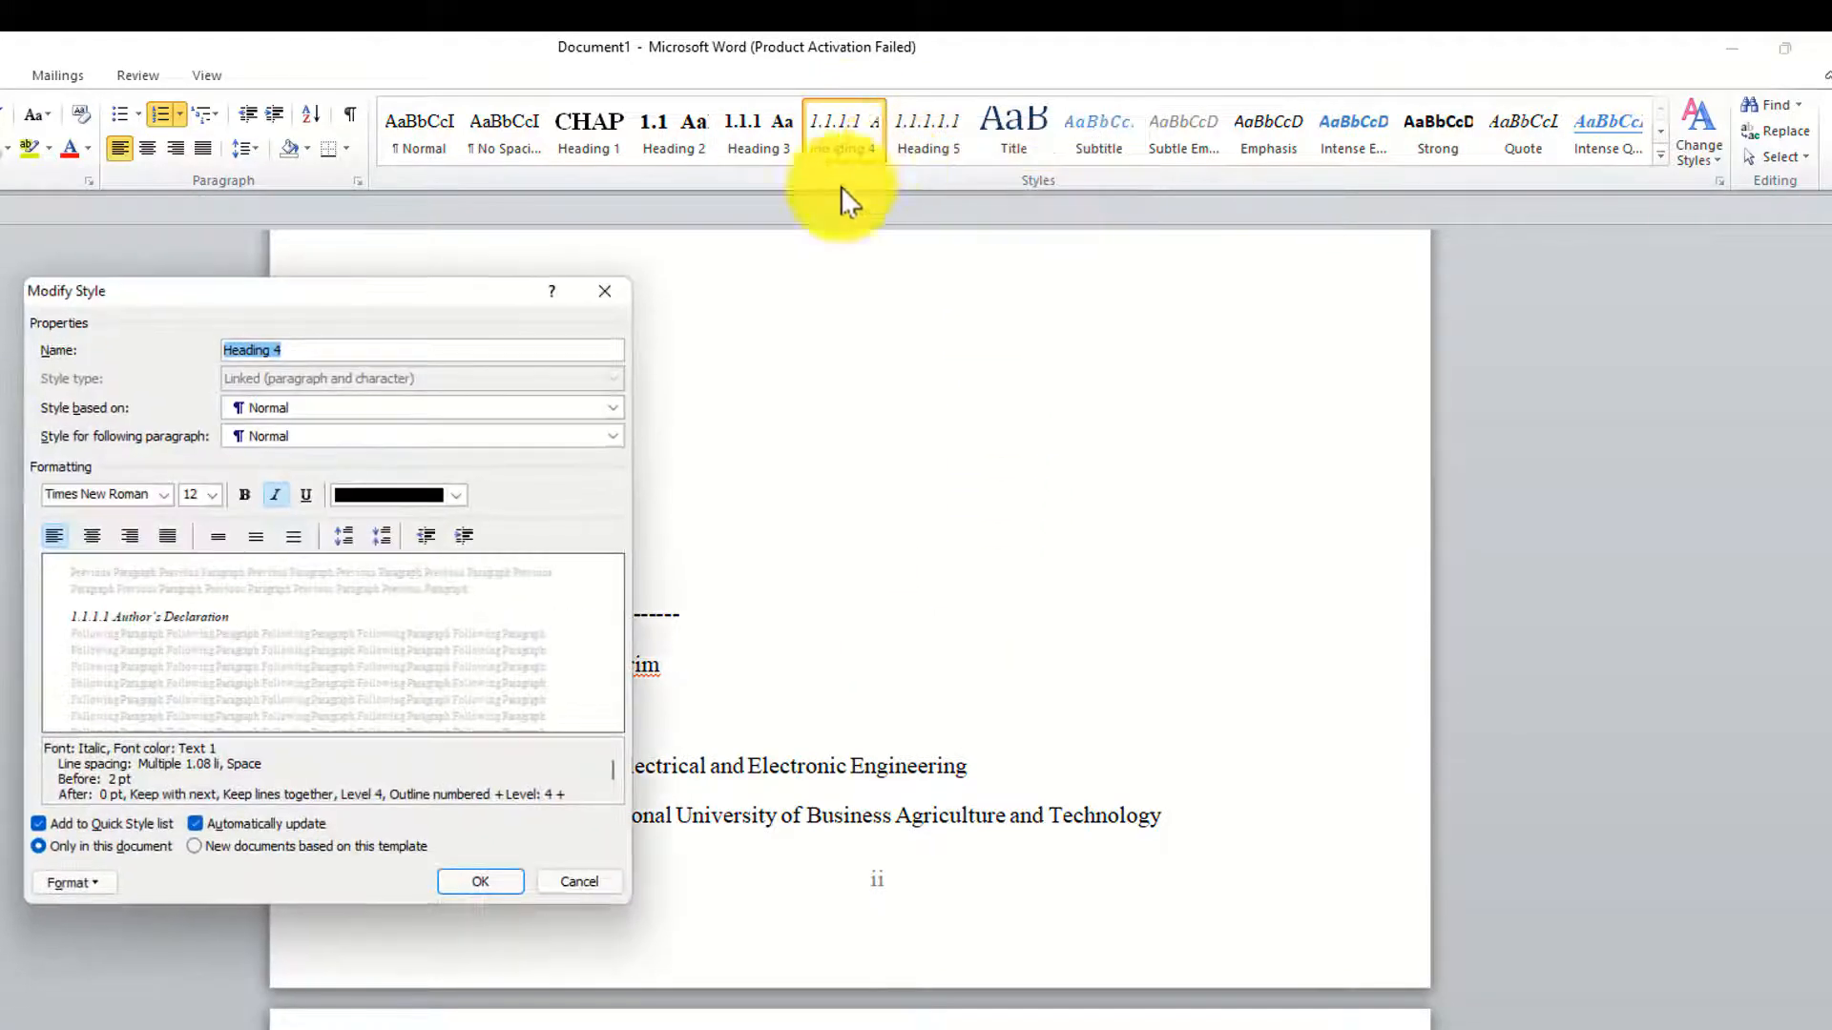
pyautogui.click(83, 539)
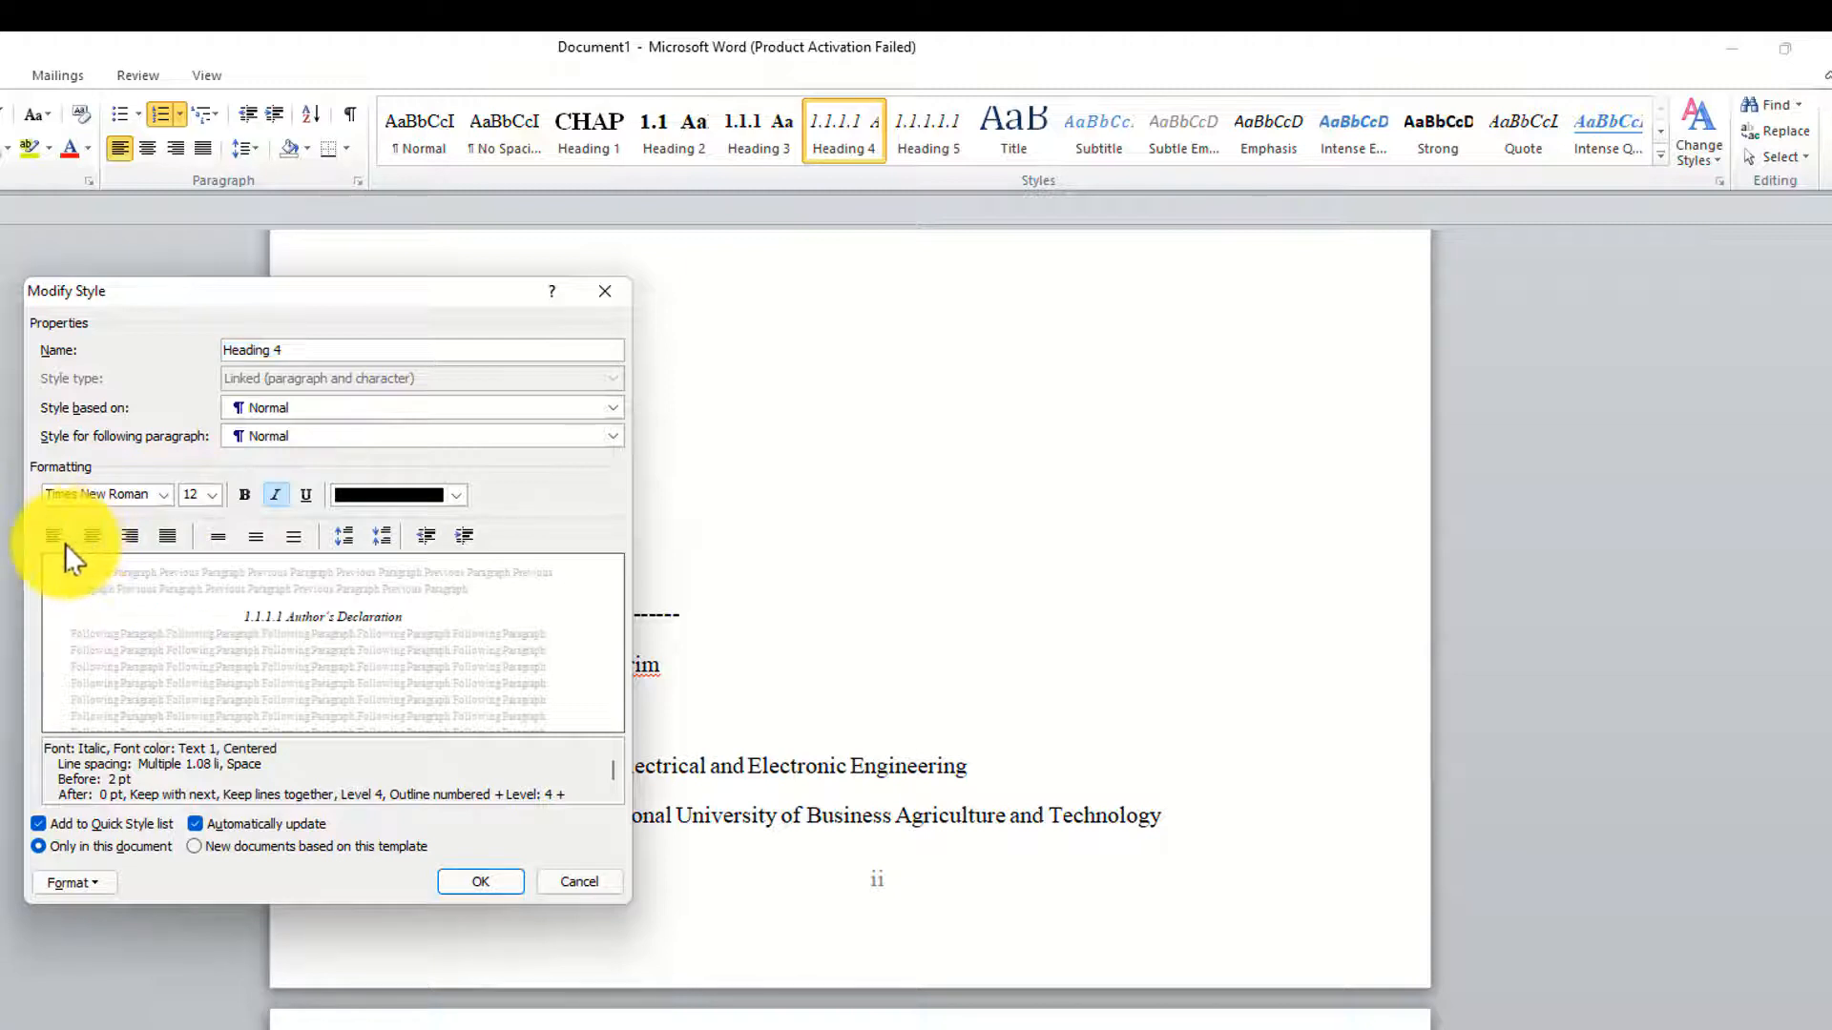
pyautogui.click(52, 537)
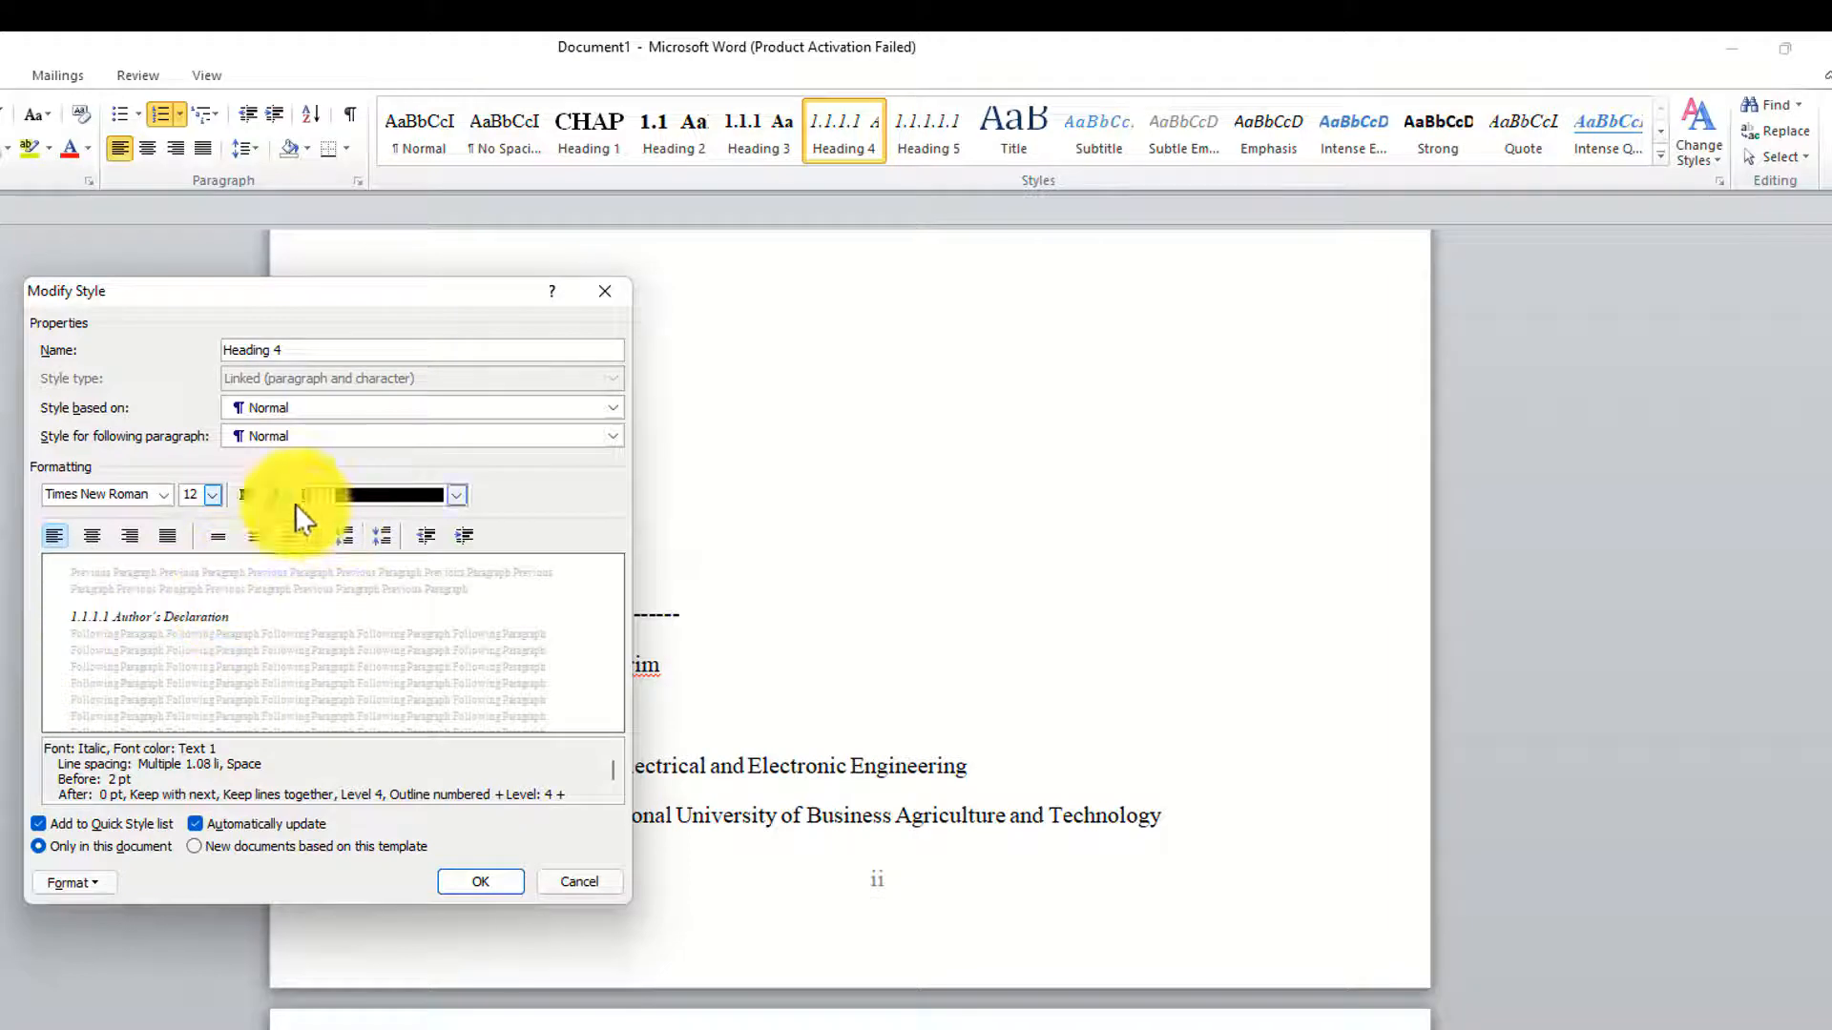
pyautogui.click(481, 879)
# Set the Heading 5 style's font to Times New Roman, 12 pt.
pyautogui.rightClick(916, 143)
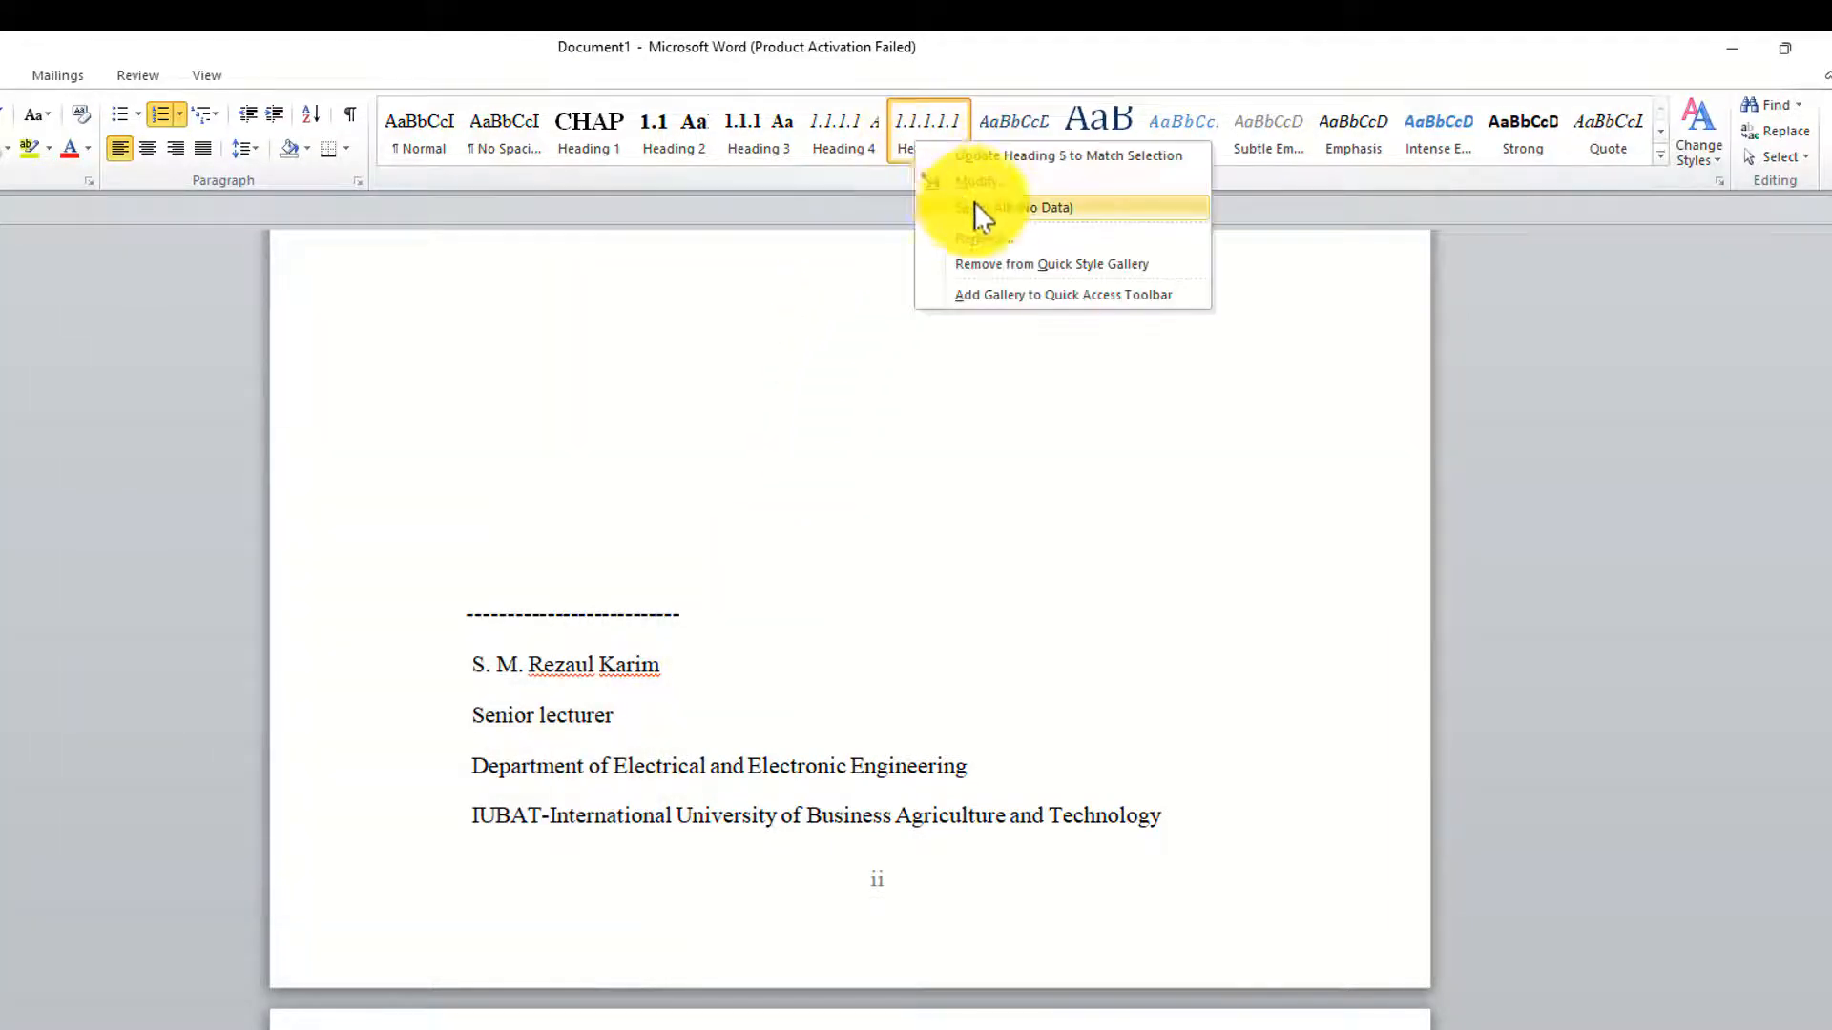
pyautogui.click(962, 187)
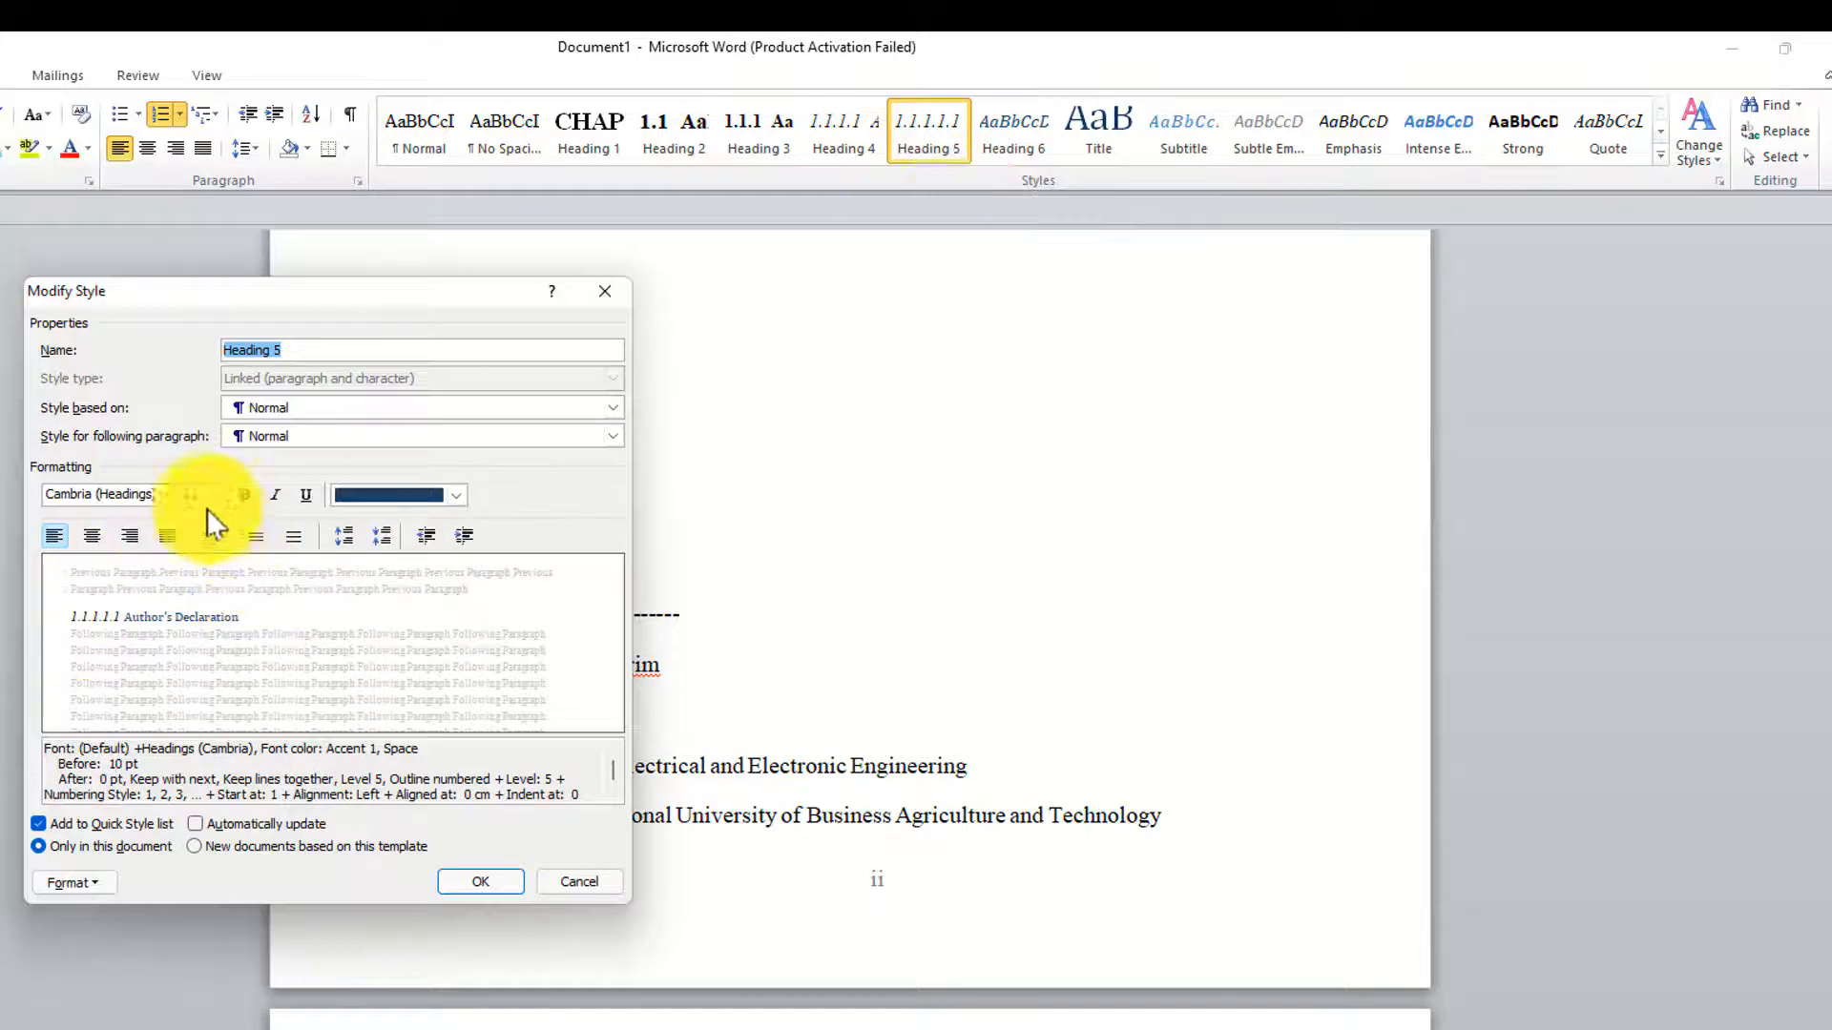
pyautogui.click(164, 494)
pyautogui.click(124, 569)
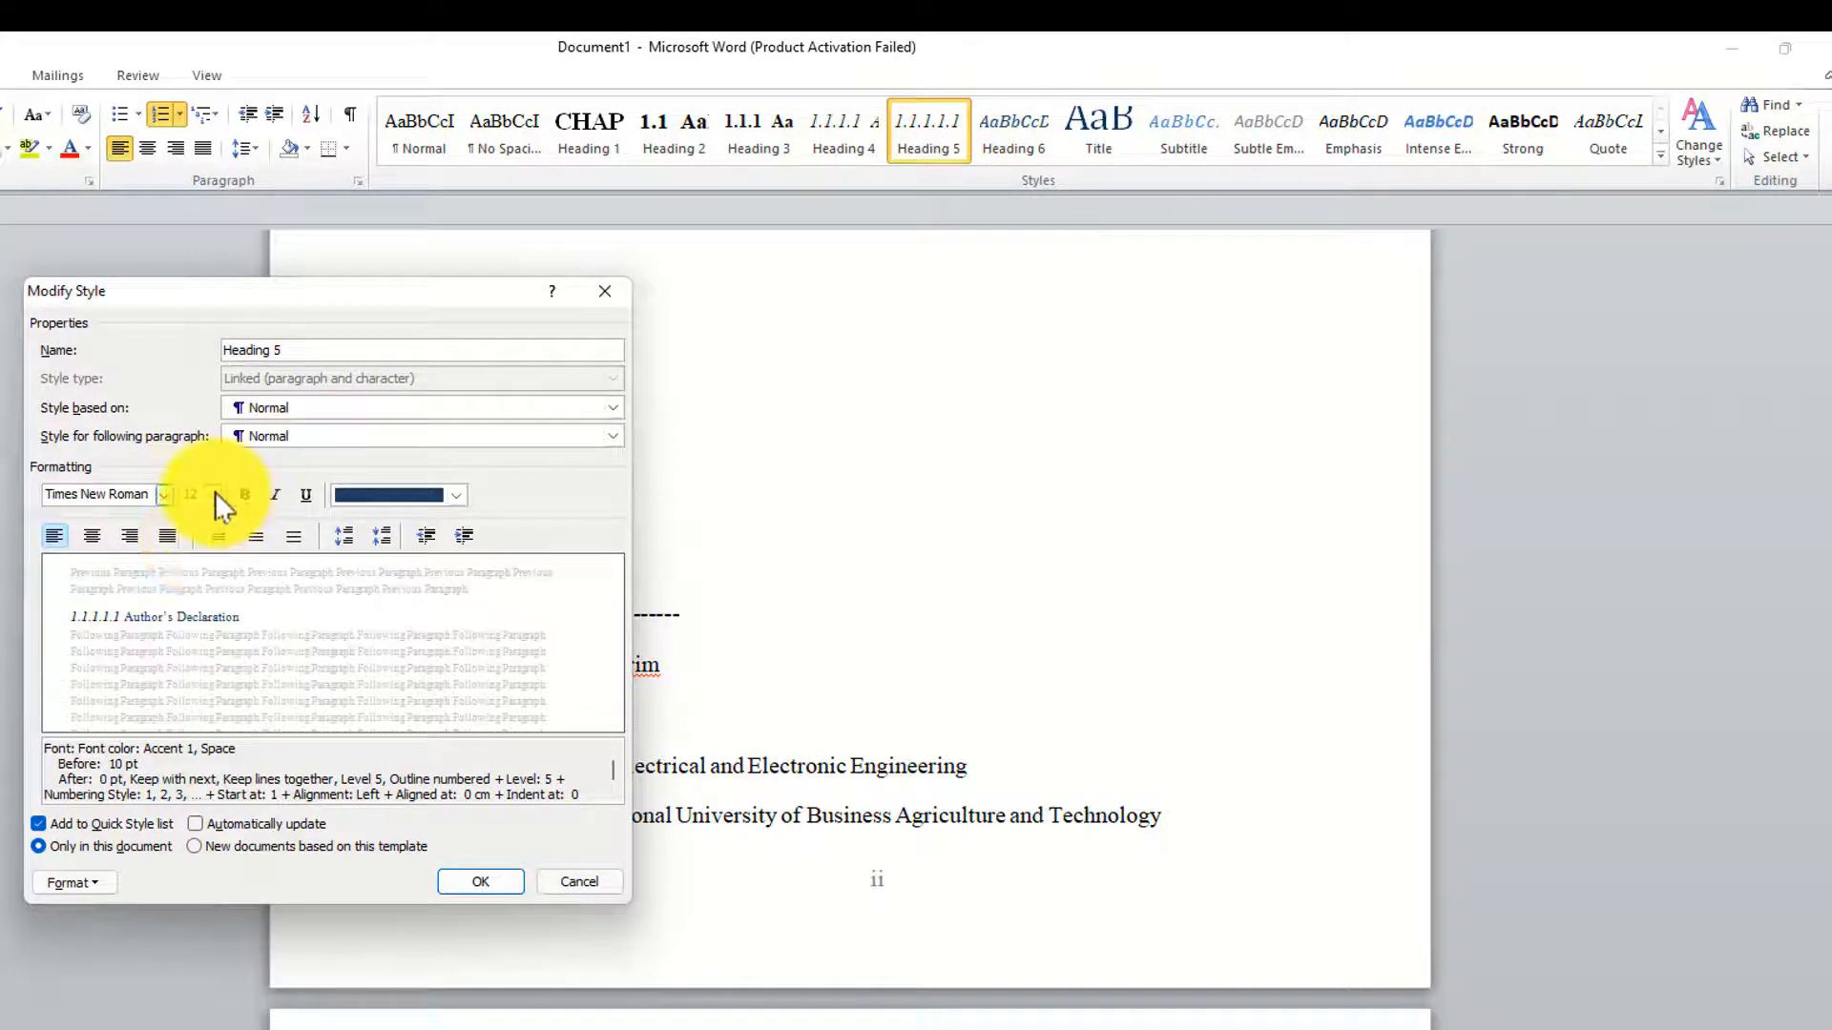
pyautogui.click(217, 494)
pyautogui.click(192, 574)
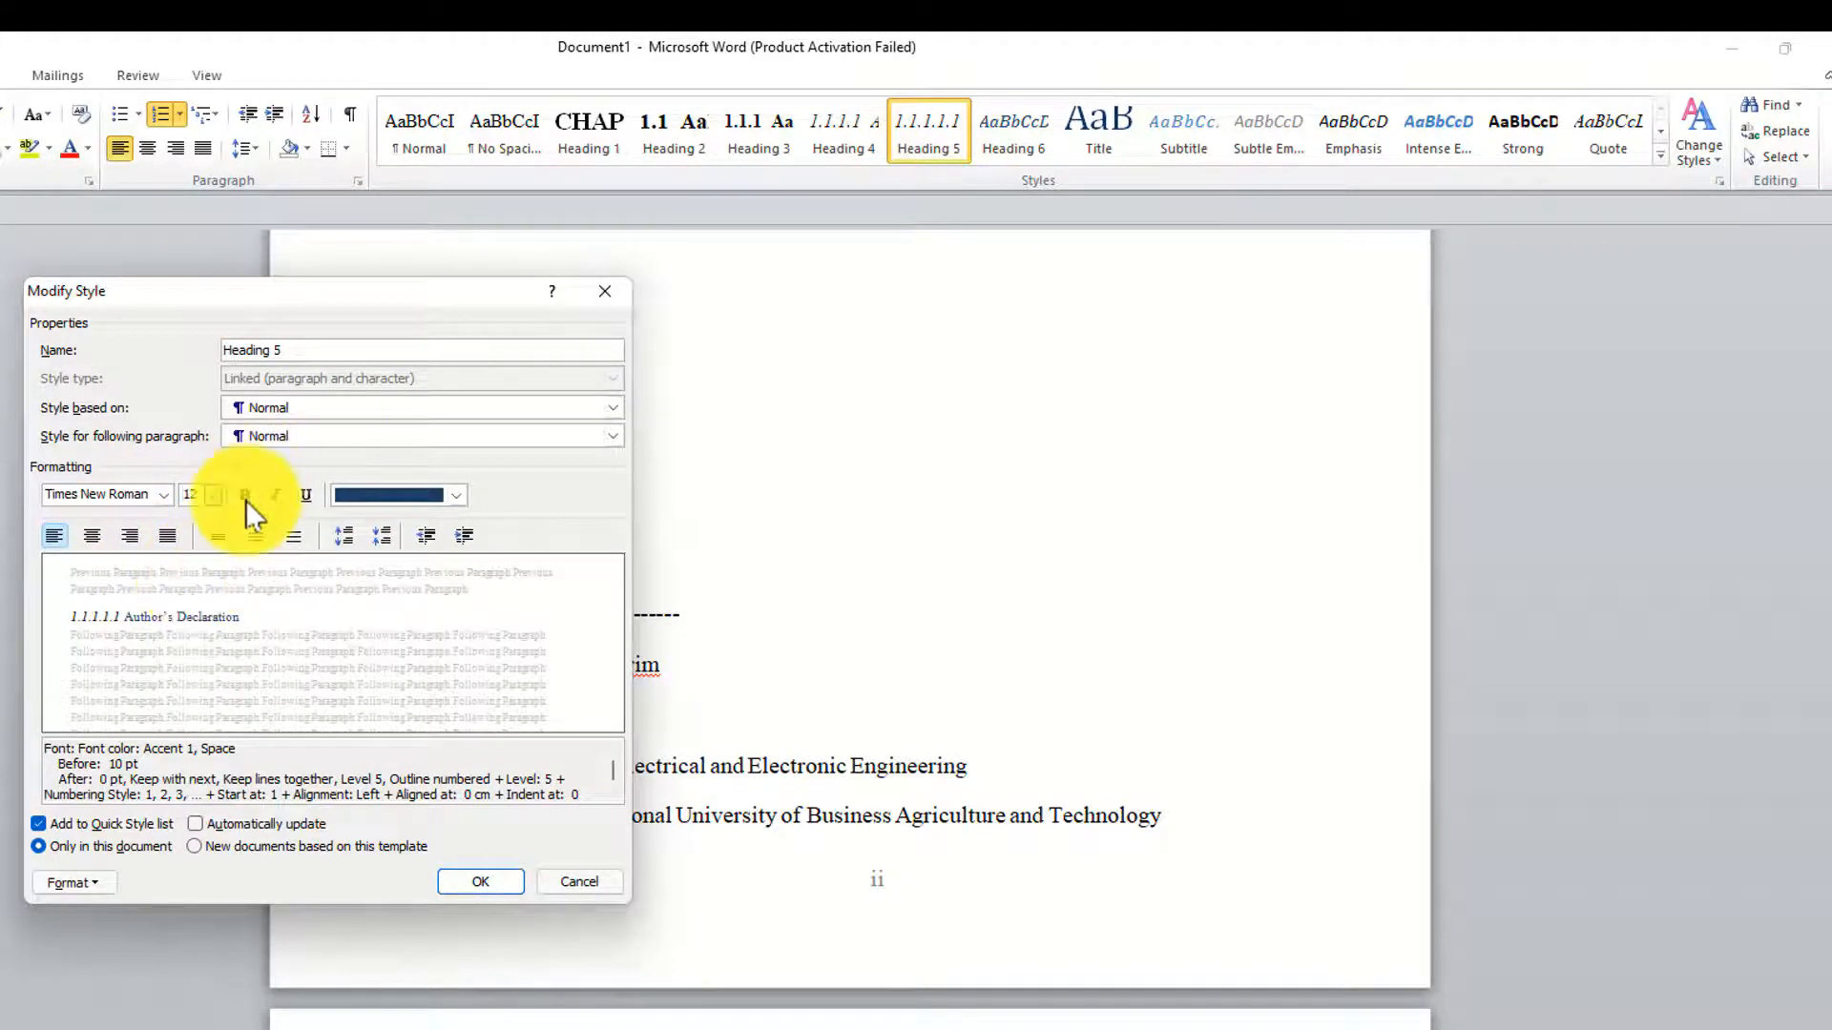
# Make the Heading 5 style italic and black, and apply it to new documents based on this template.
pyautogui.click(275, 495)
pyautogui.click(456, 494)
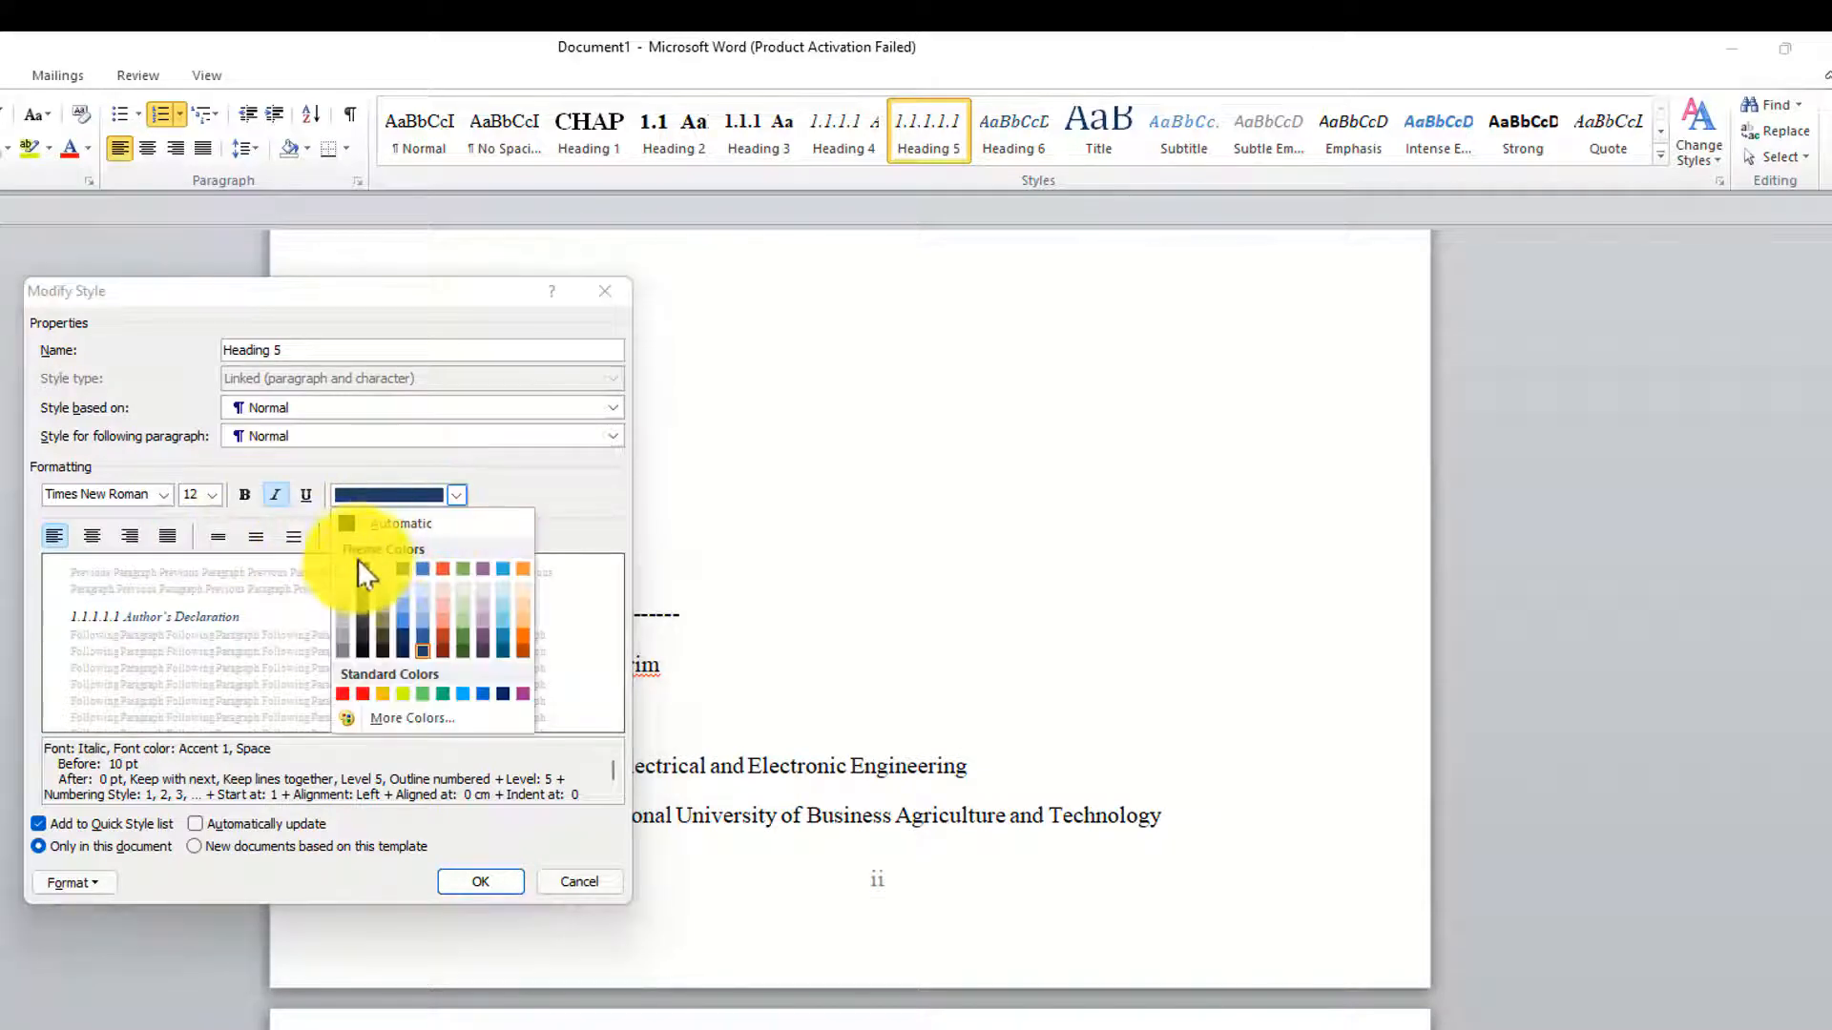
pyautogui.click(360, 567)
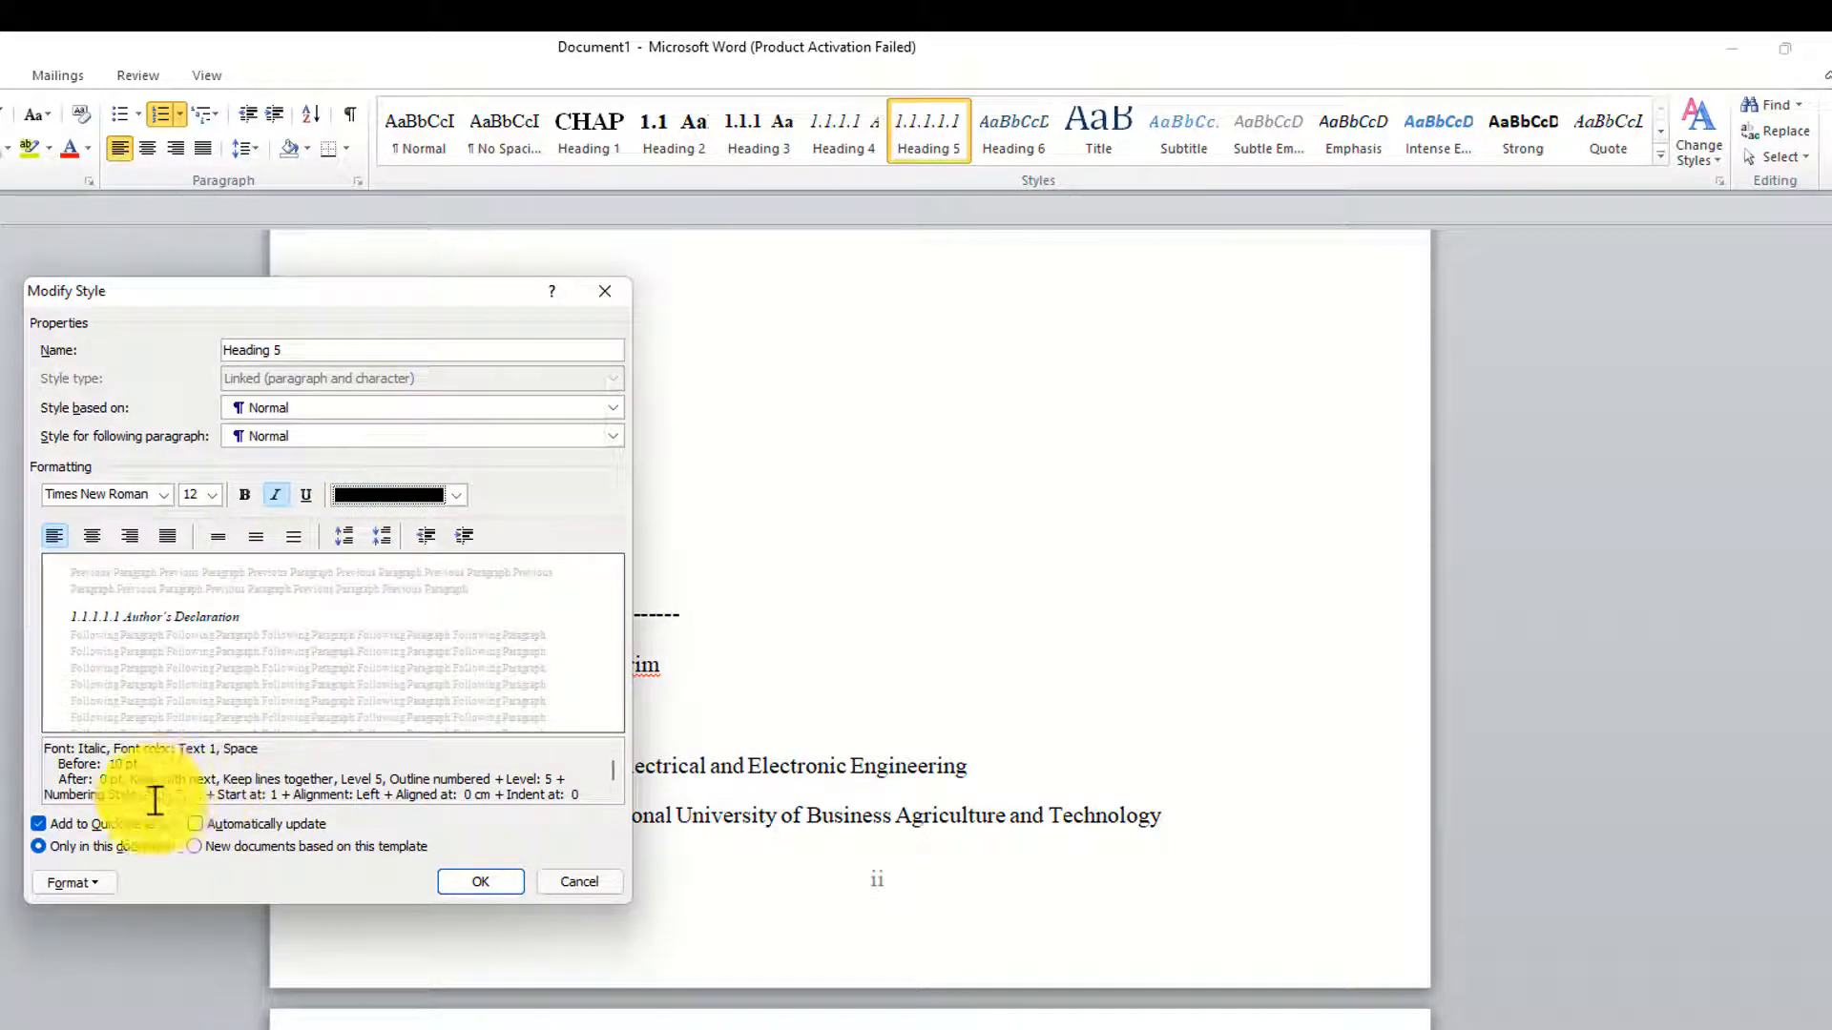
pyautogui.click(196, 846)
pyautogui.click(480, 882)
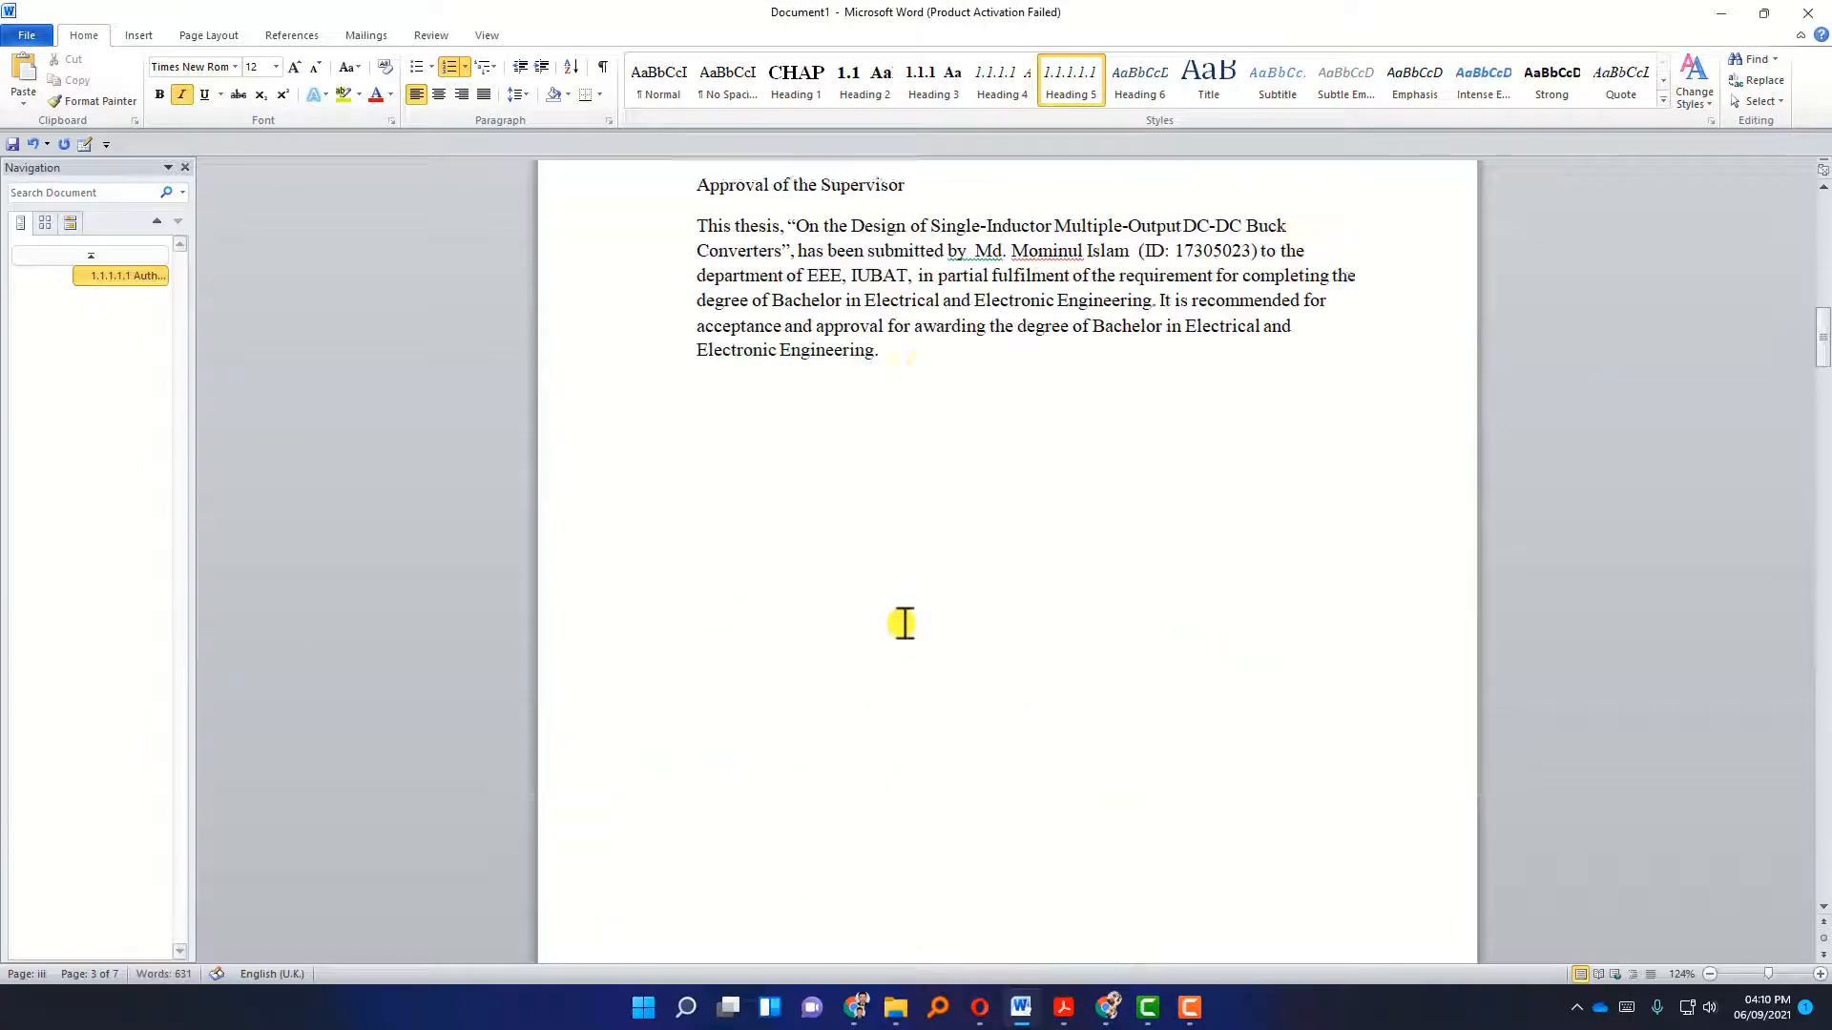
pyautogui.scroll(20, 904, 624)
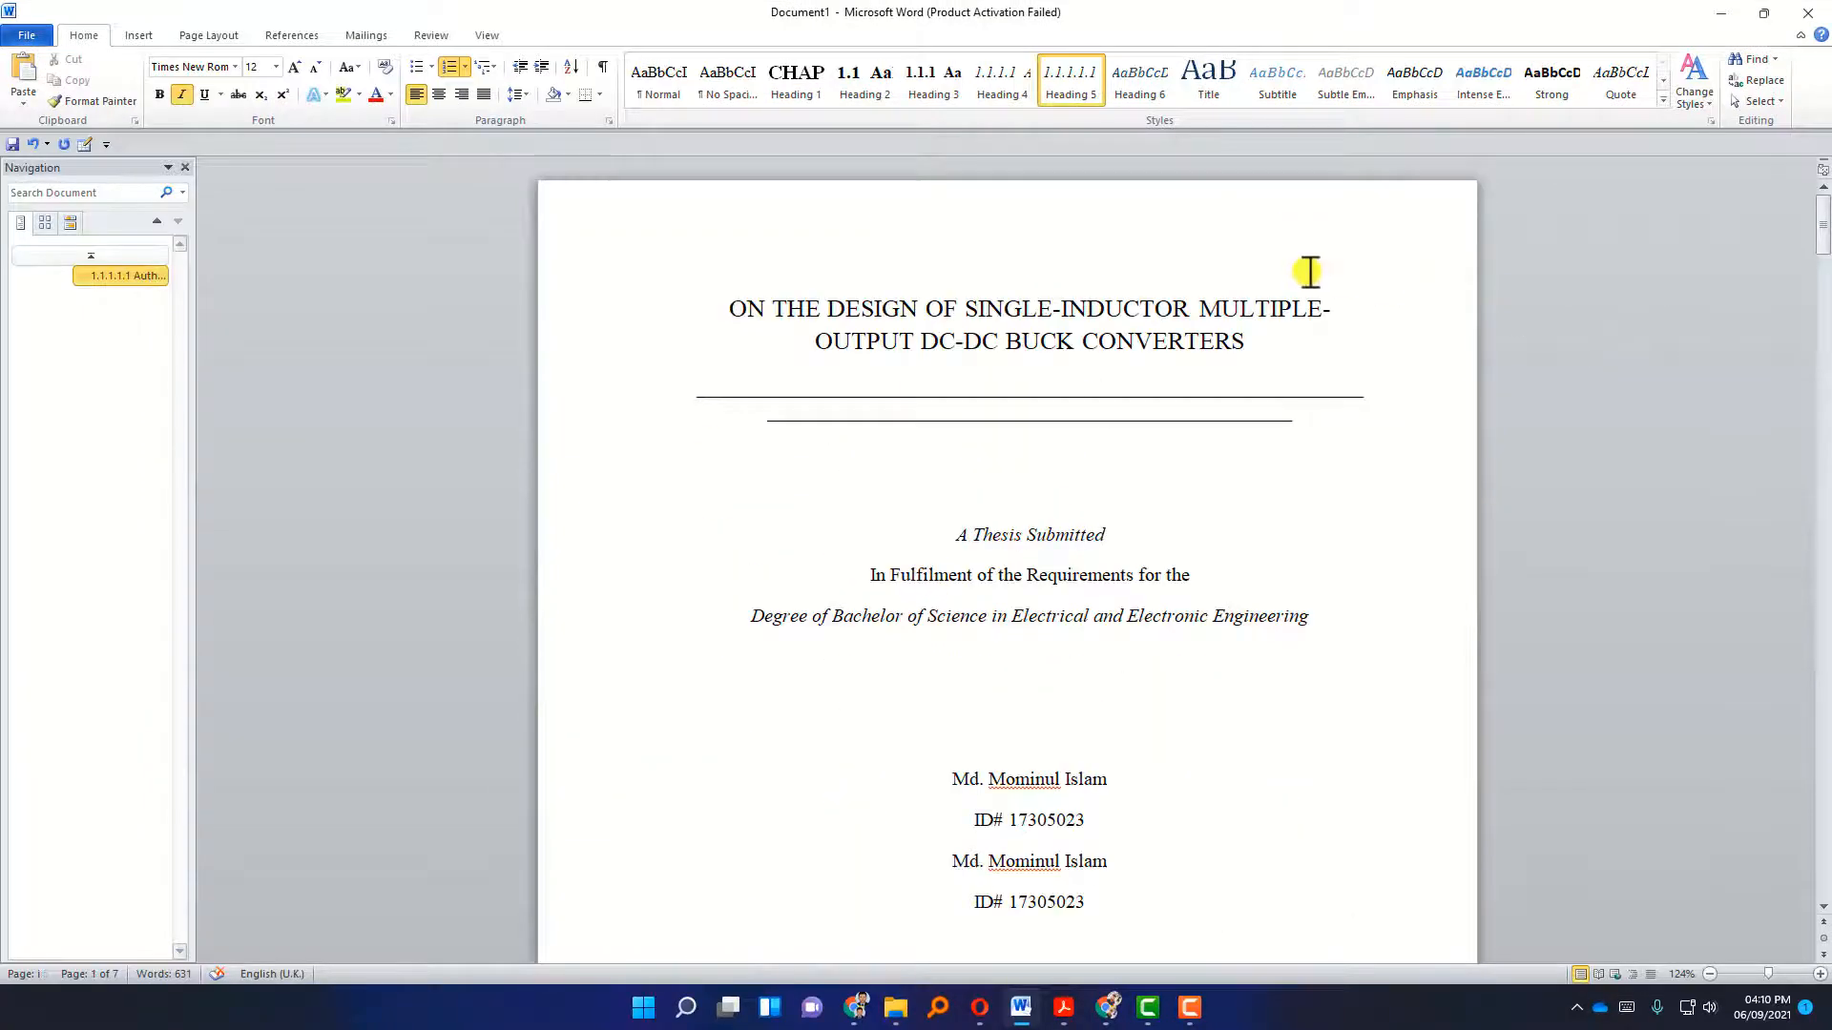
pyautogui.scroll(-12, 1133, 345)
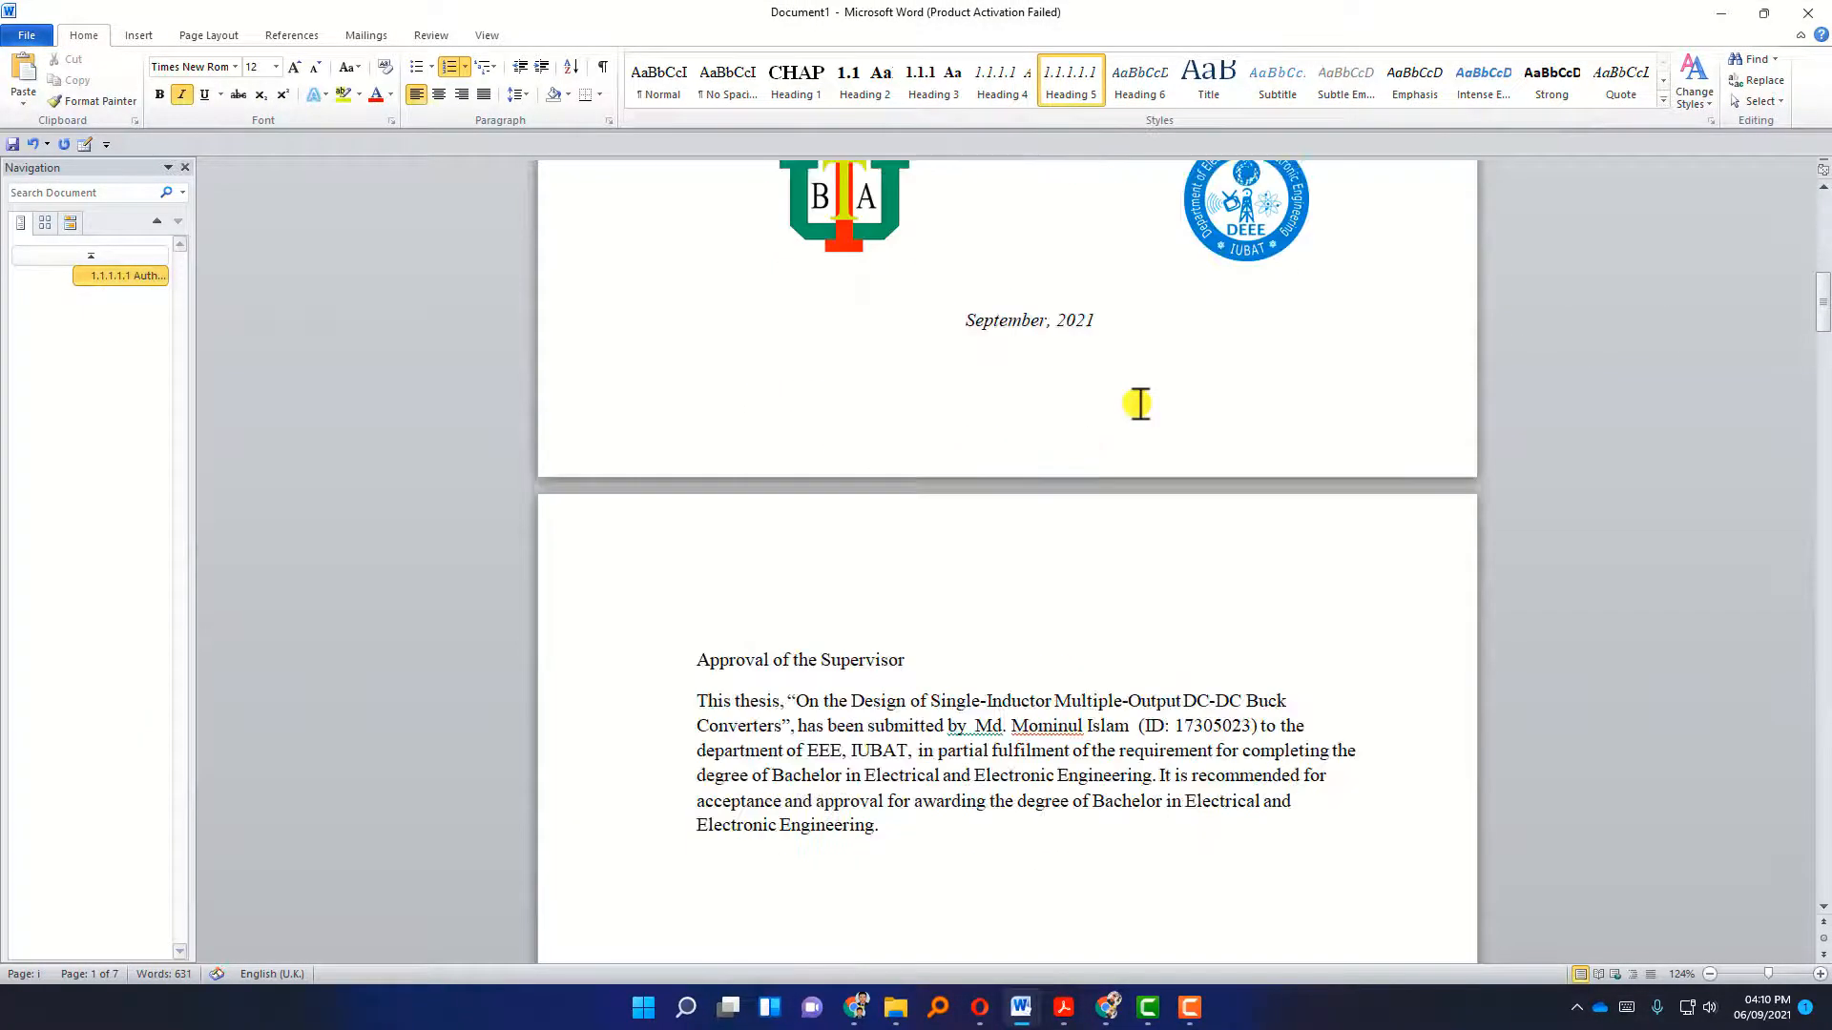
# Apply the Heading 1 style to the "Approval of the Supervisor" title.
pyautogui.click(911, 663)
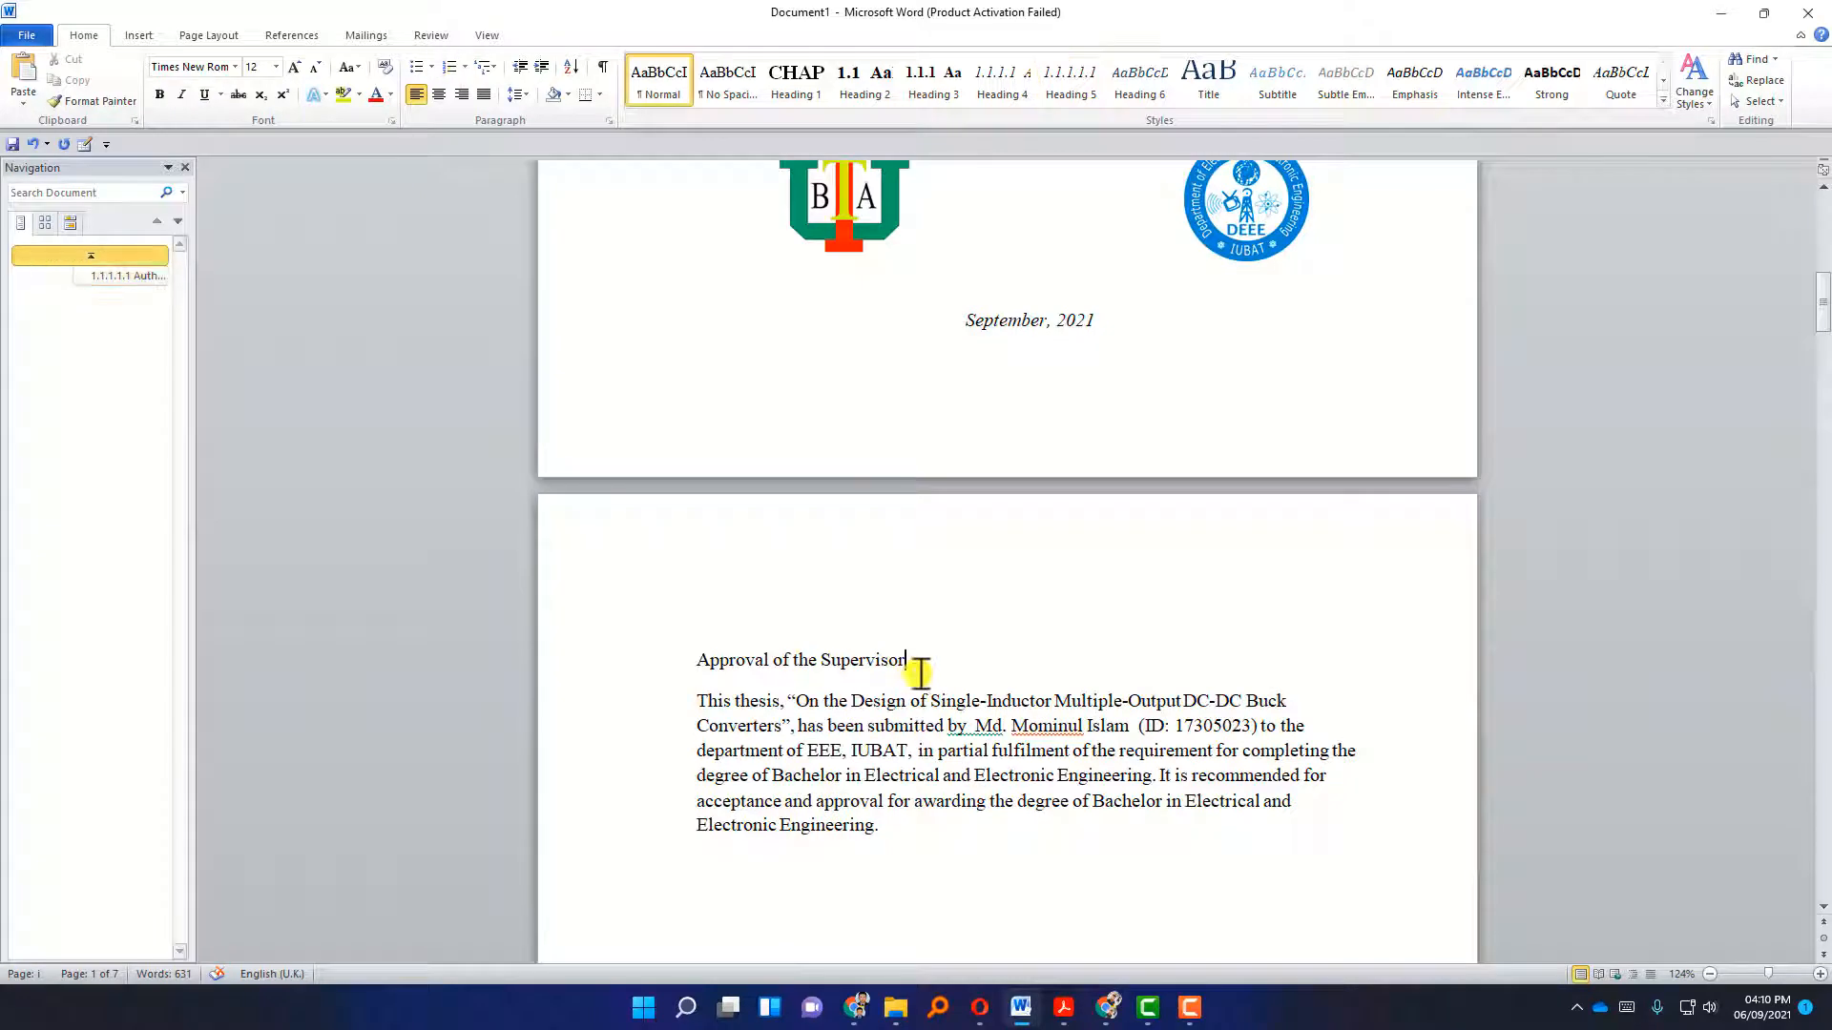
pyautogui.click(803, 93)
pyautogui.scroll(-3, 1129, 446)
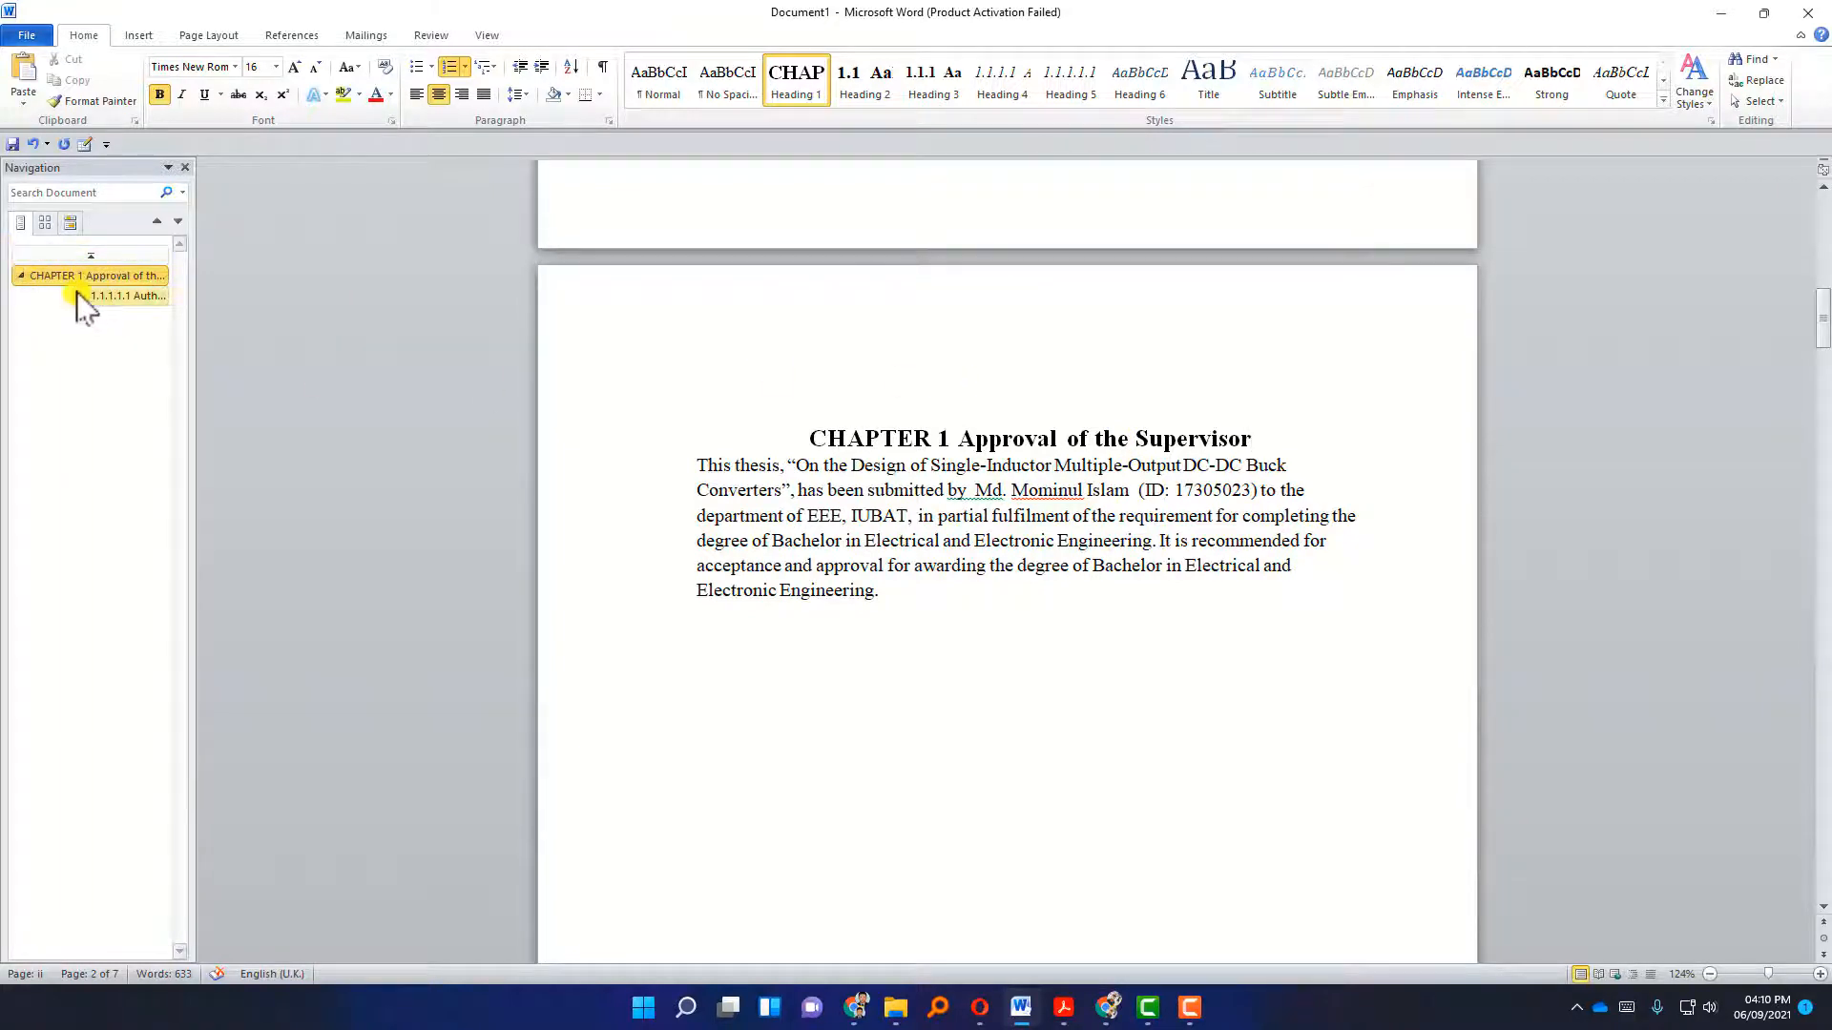
# Hide and reshow the Navigation Pane, then use its heading list to jump to Author's Declaration.
pyautogui.click(476, 35)
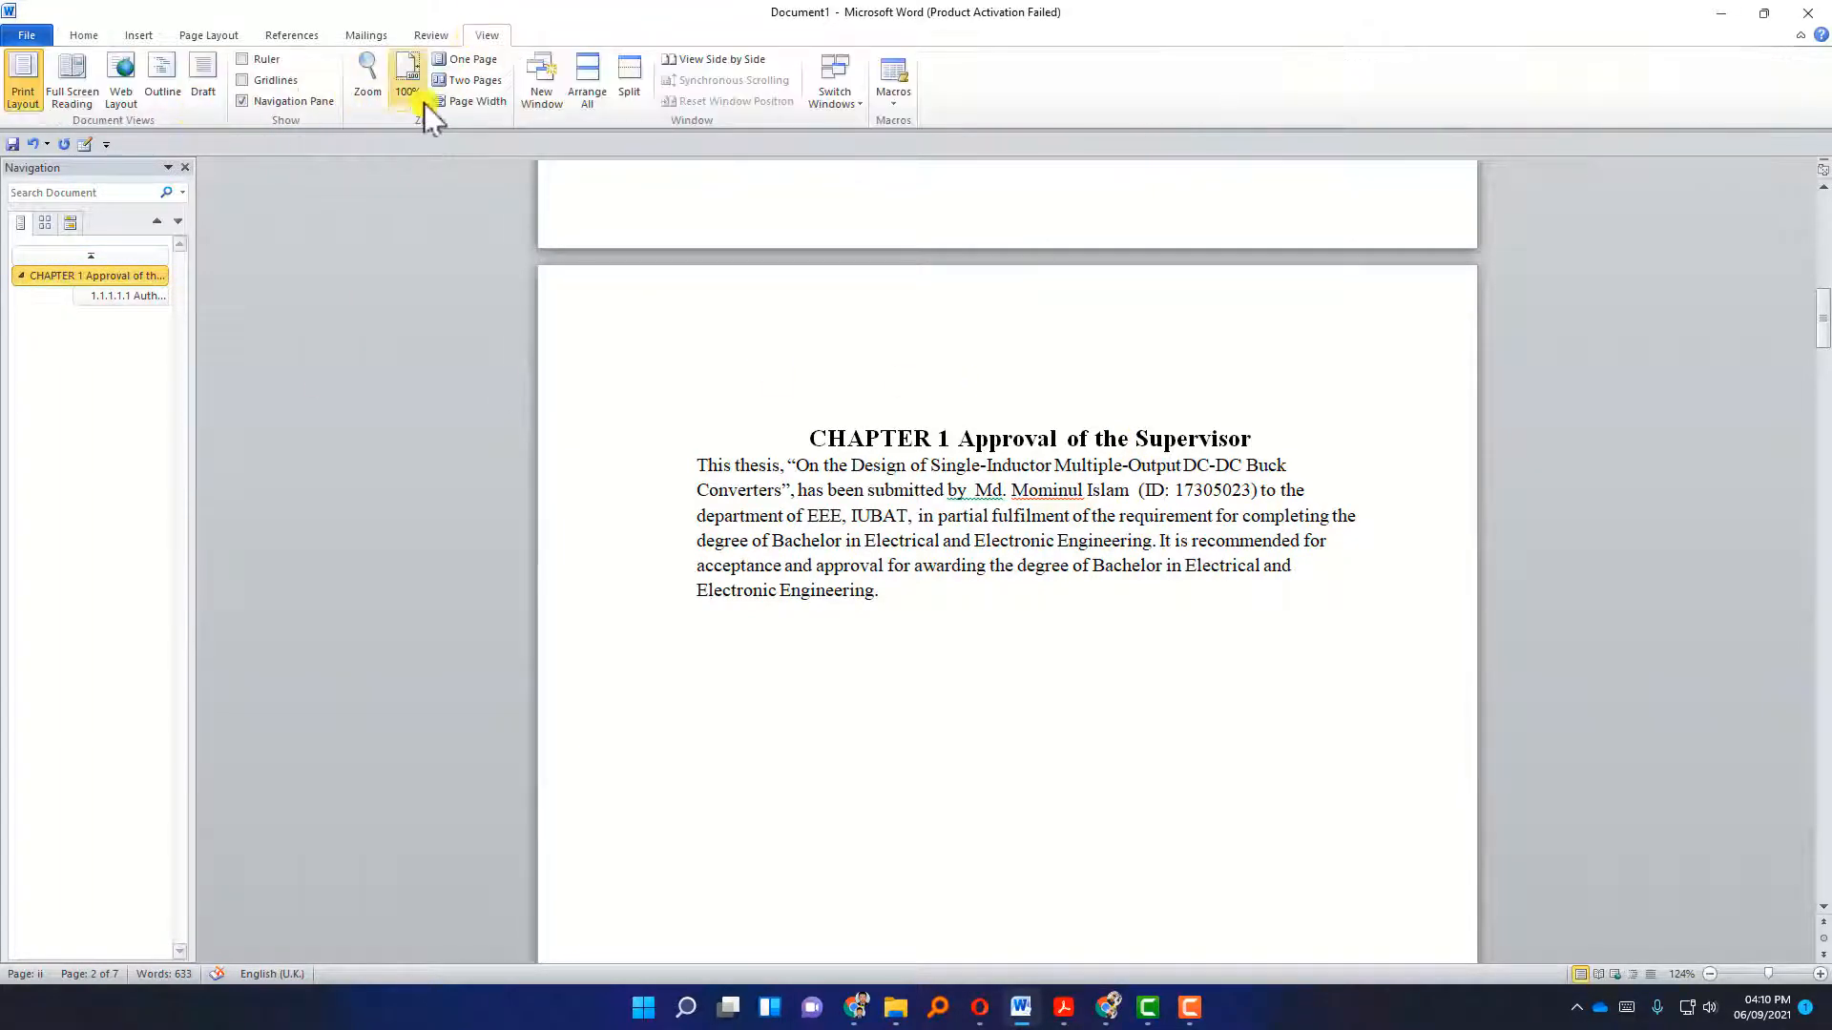
pyautogui.click(242, 100)
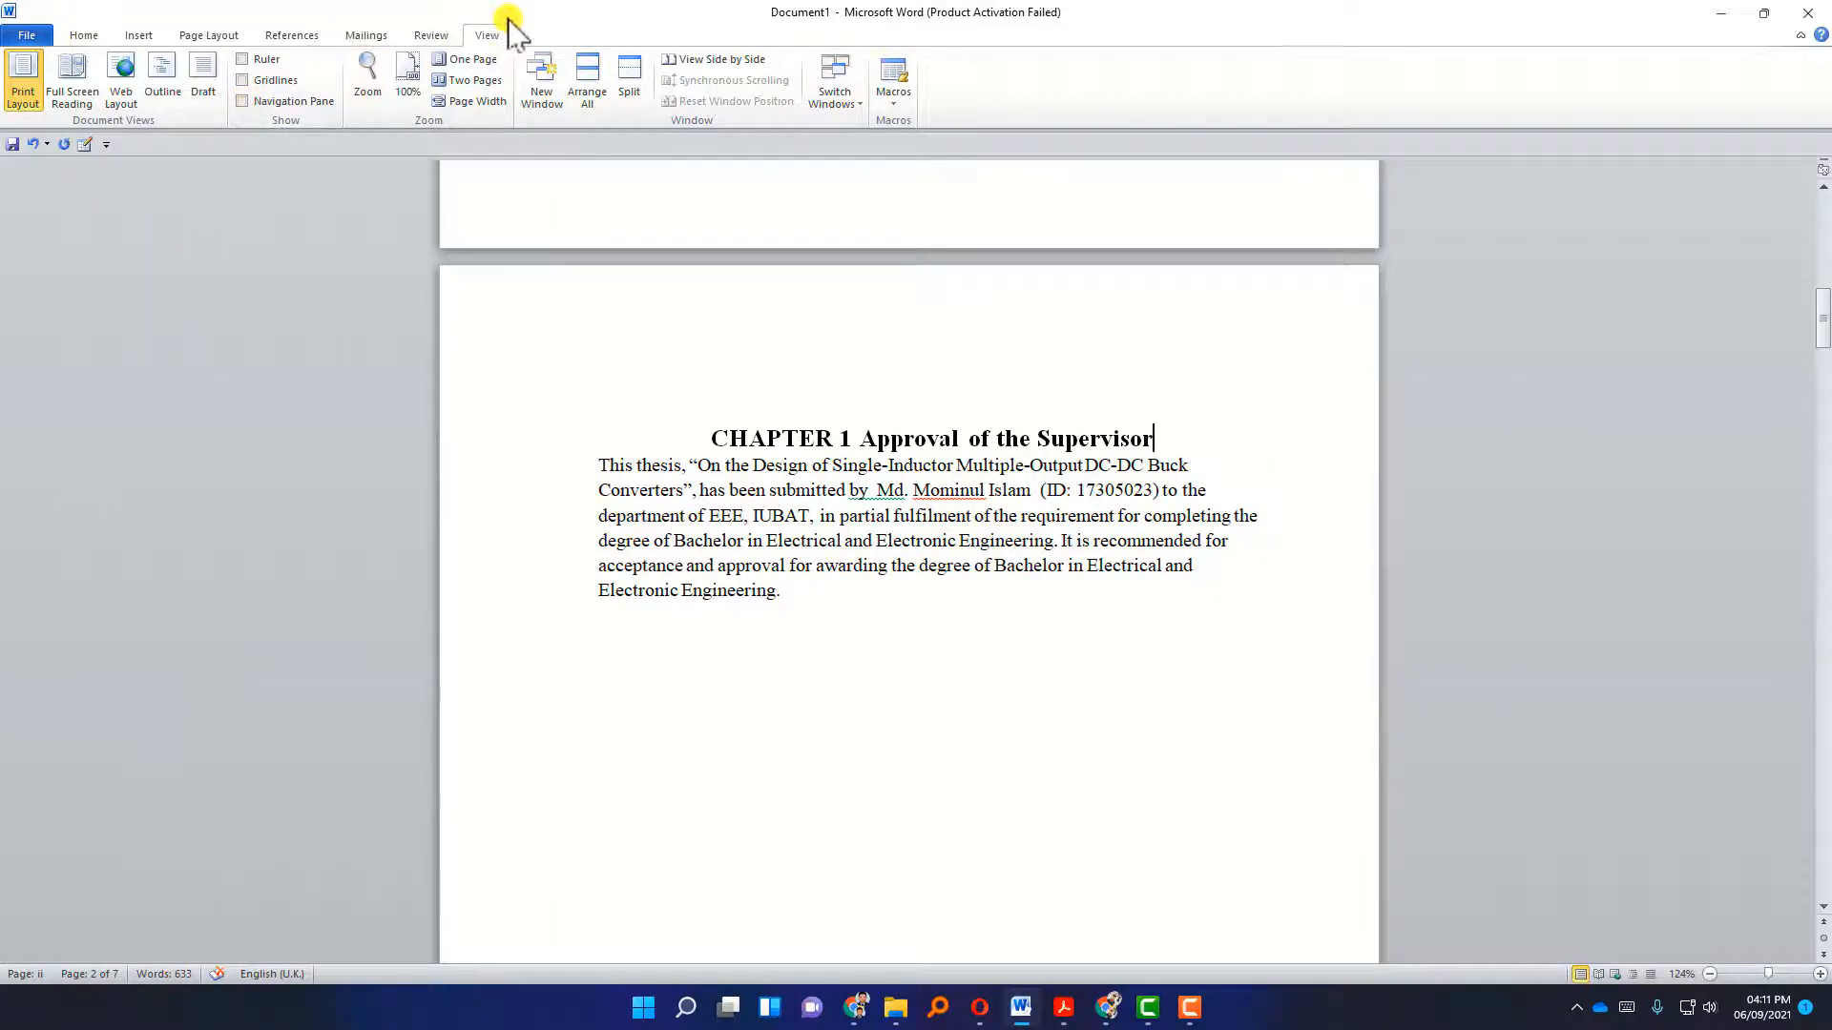
pyautogui.click(243, 101)
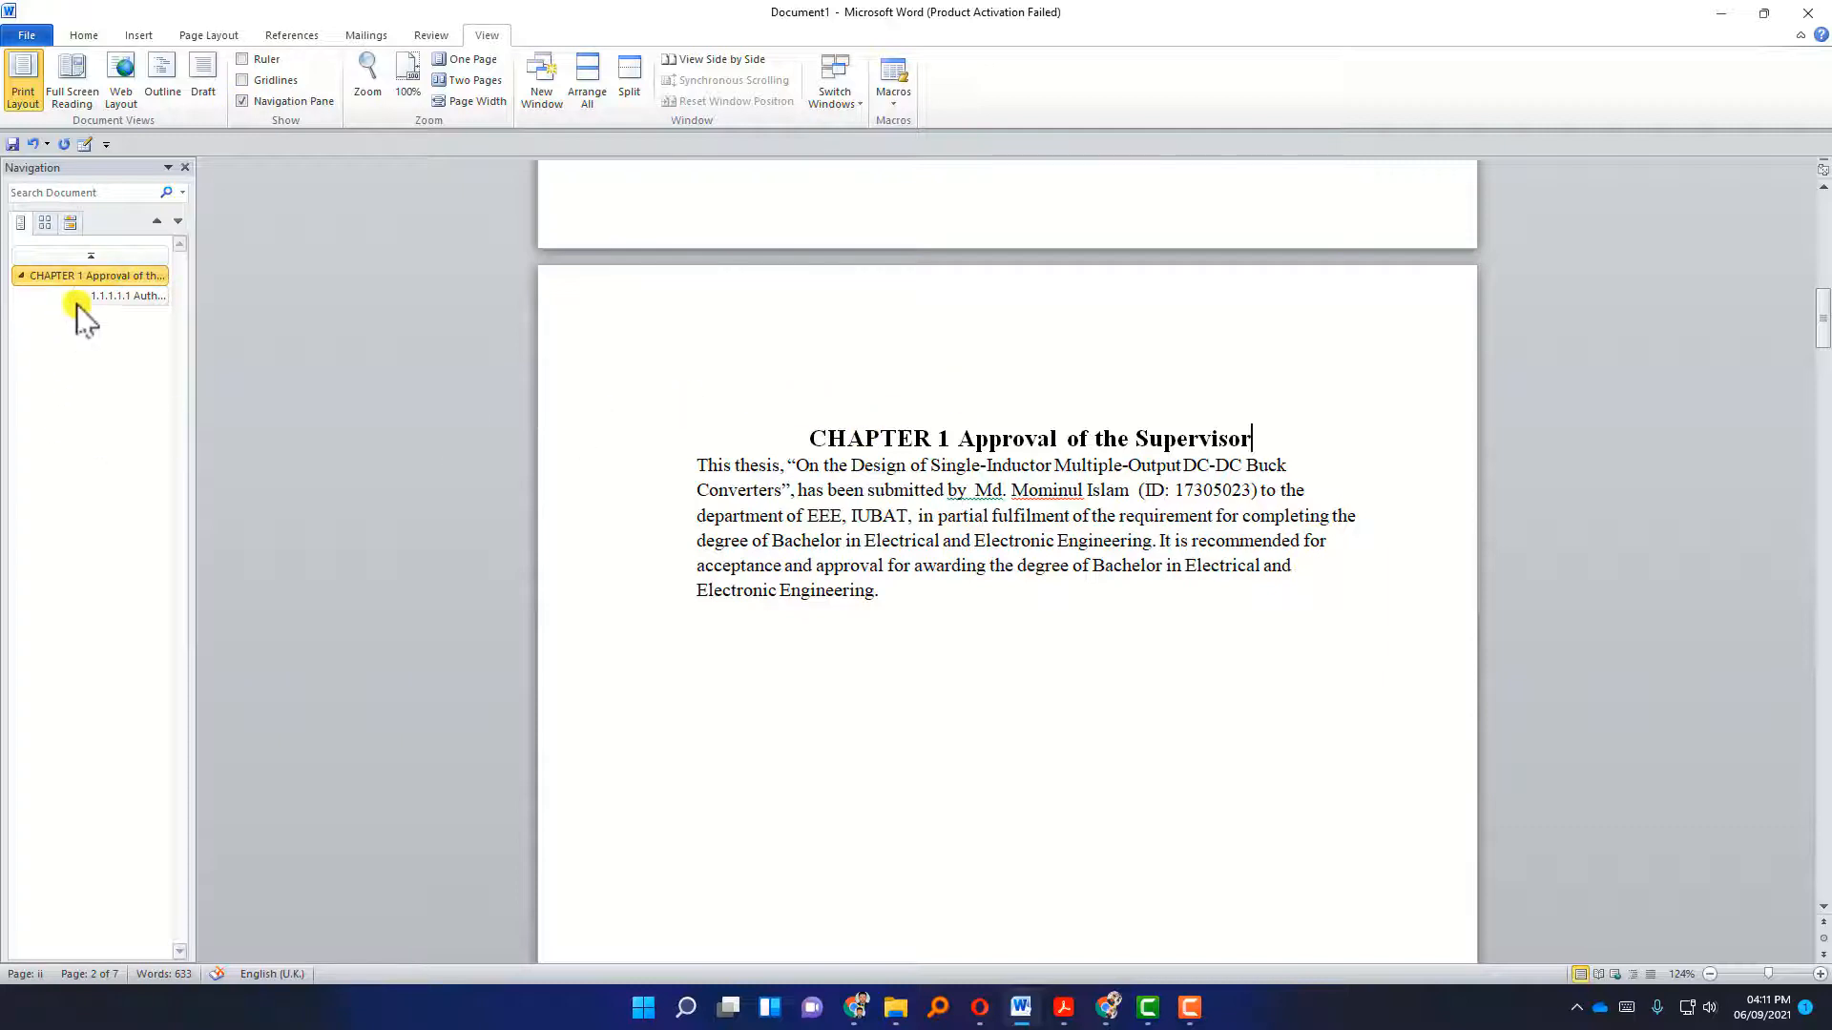
pyautogui.click(150, 298)
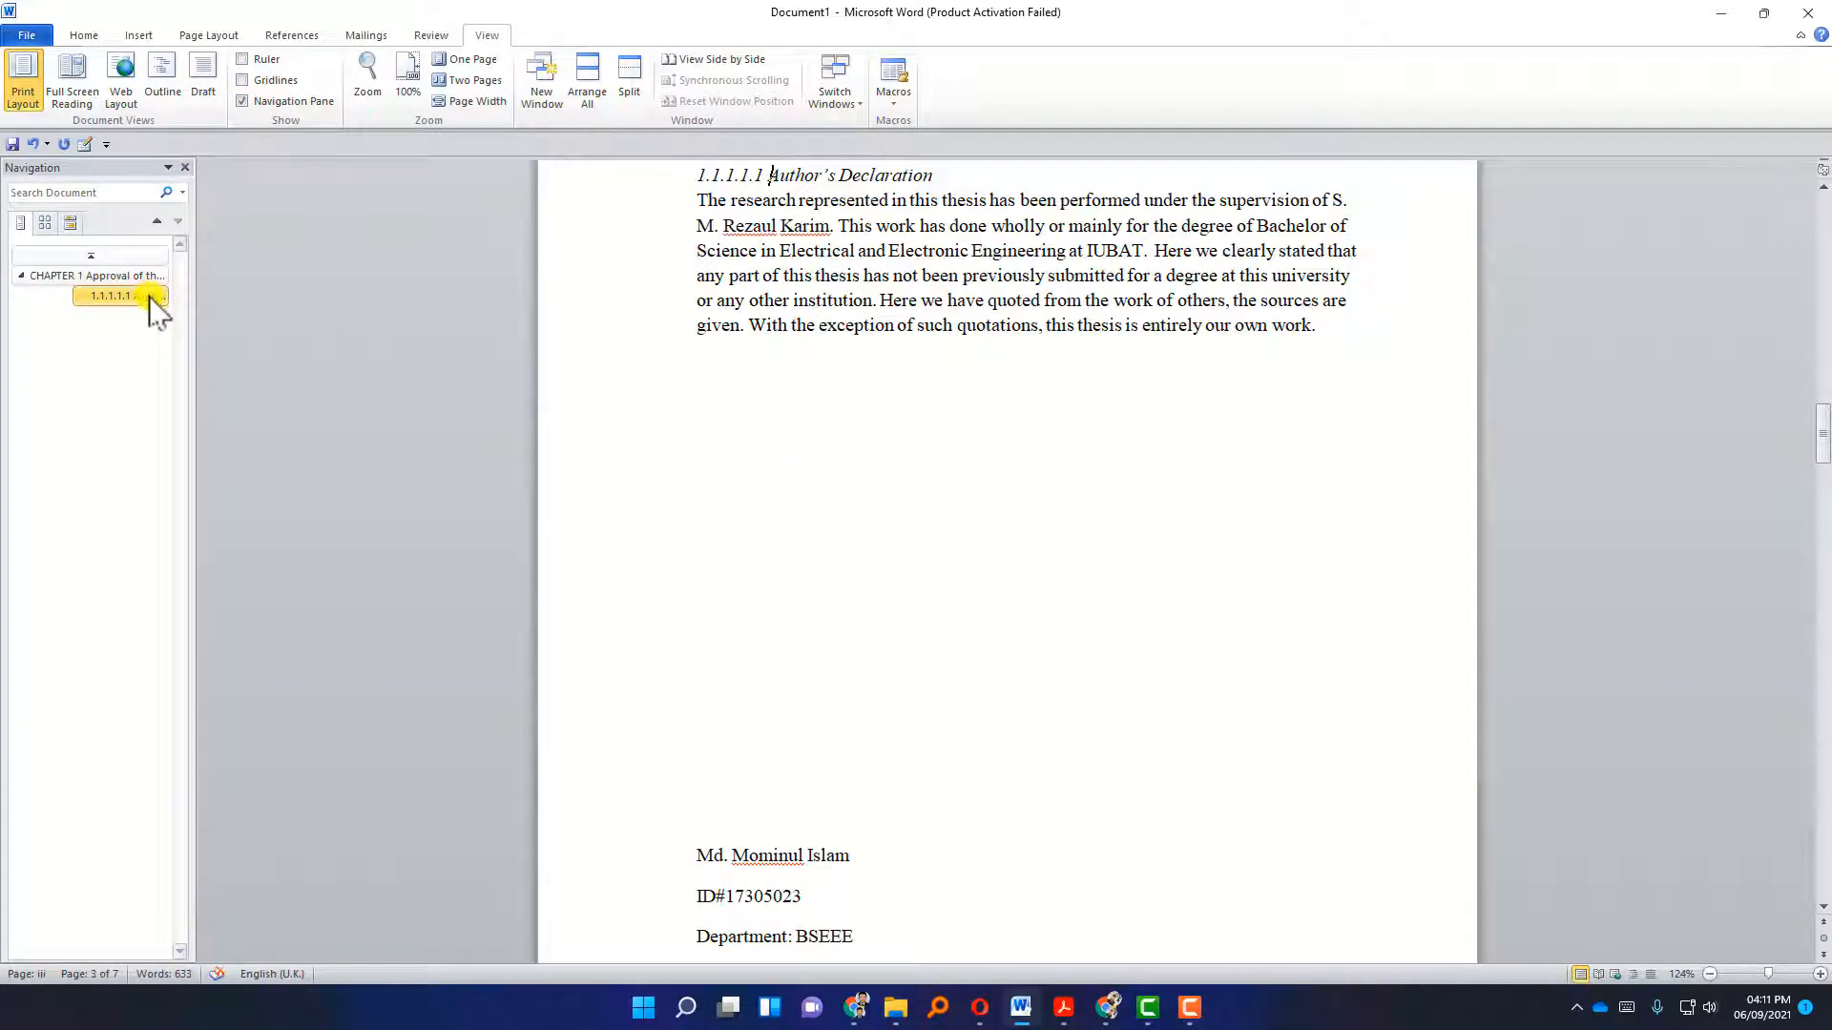
pyautogui.scroll(15, 1002, 491)
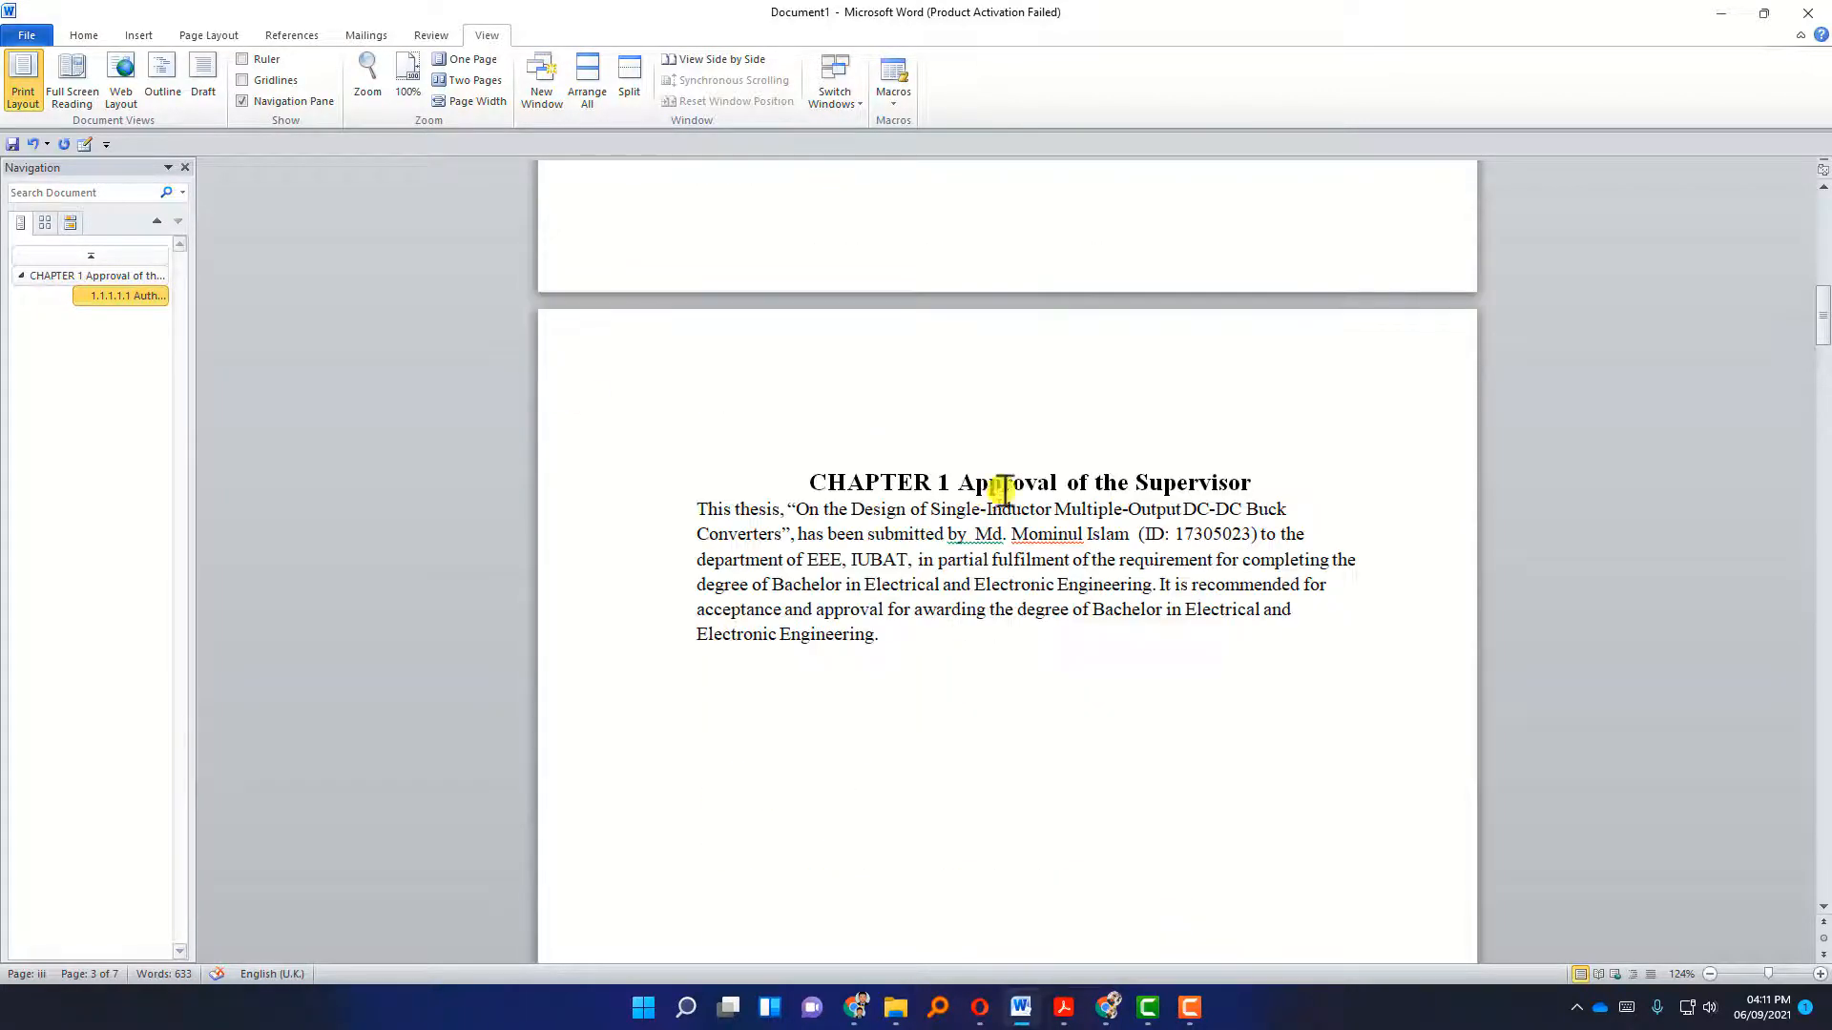
pyautogui.scroll(-15, 1332, 469)
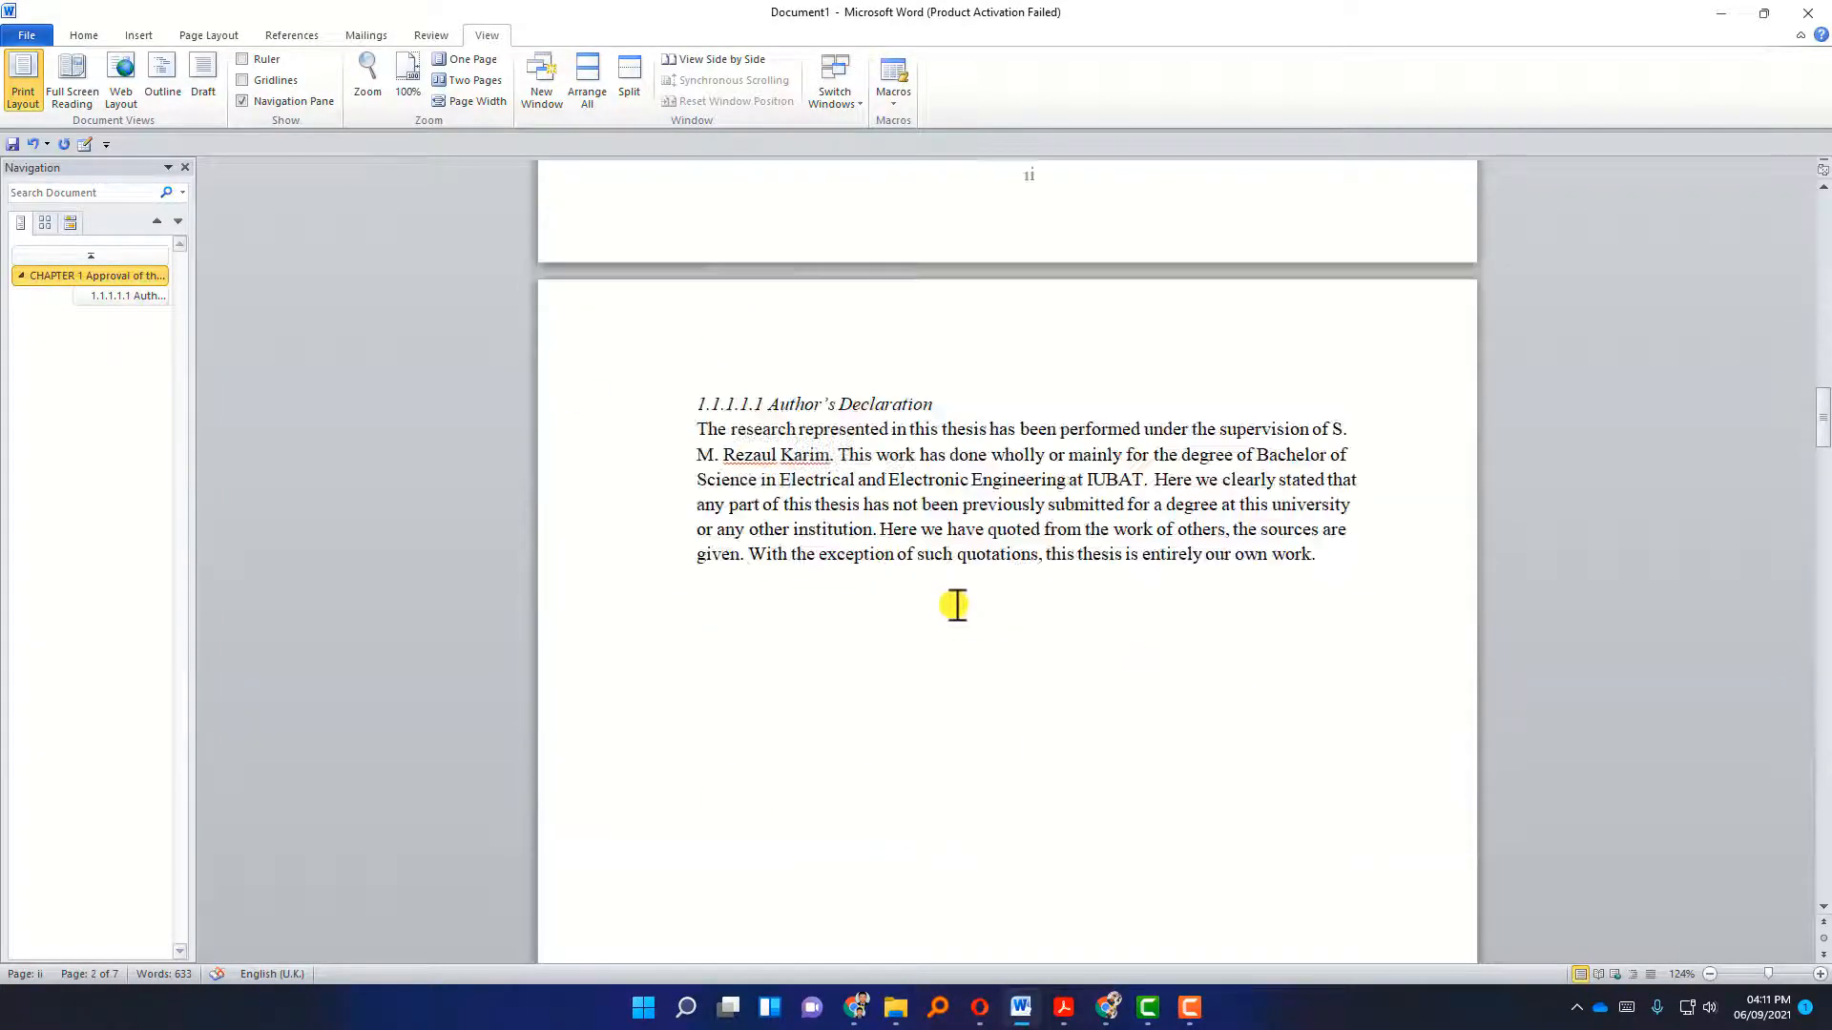
# Apply the Heading 1 style to the "Author's Declaration" title.
pyautogui.click(958, 393)
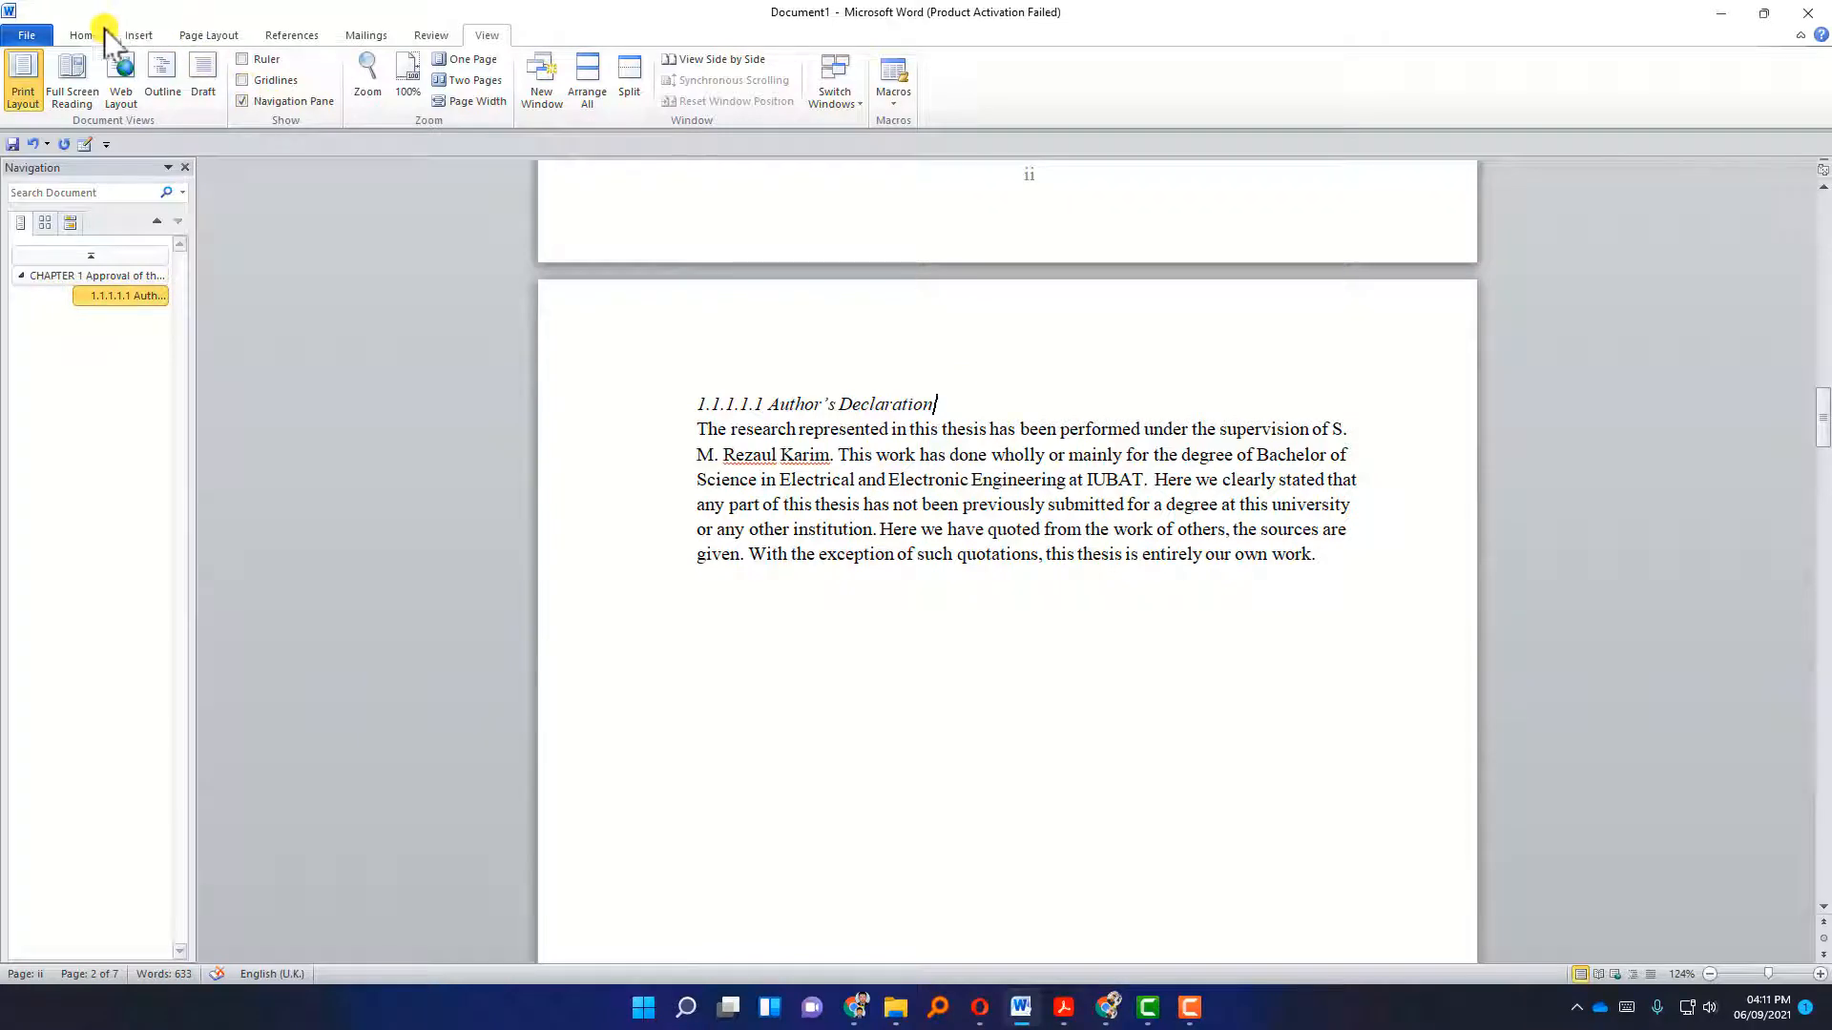
pyautogui.click(84, 35)
pyautogui.click(818, 82)
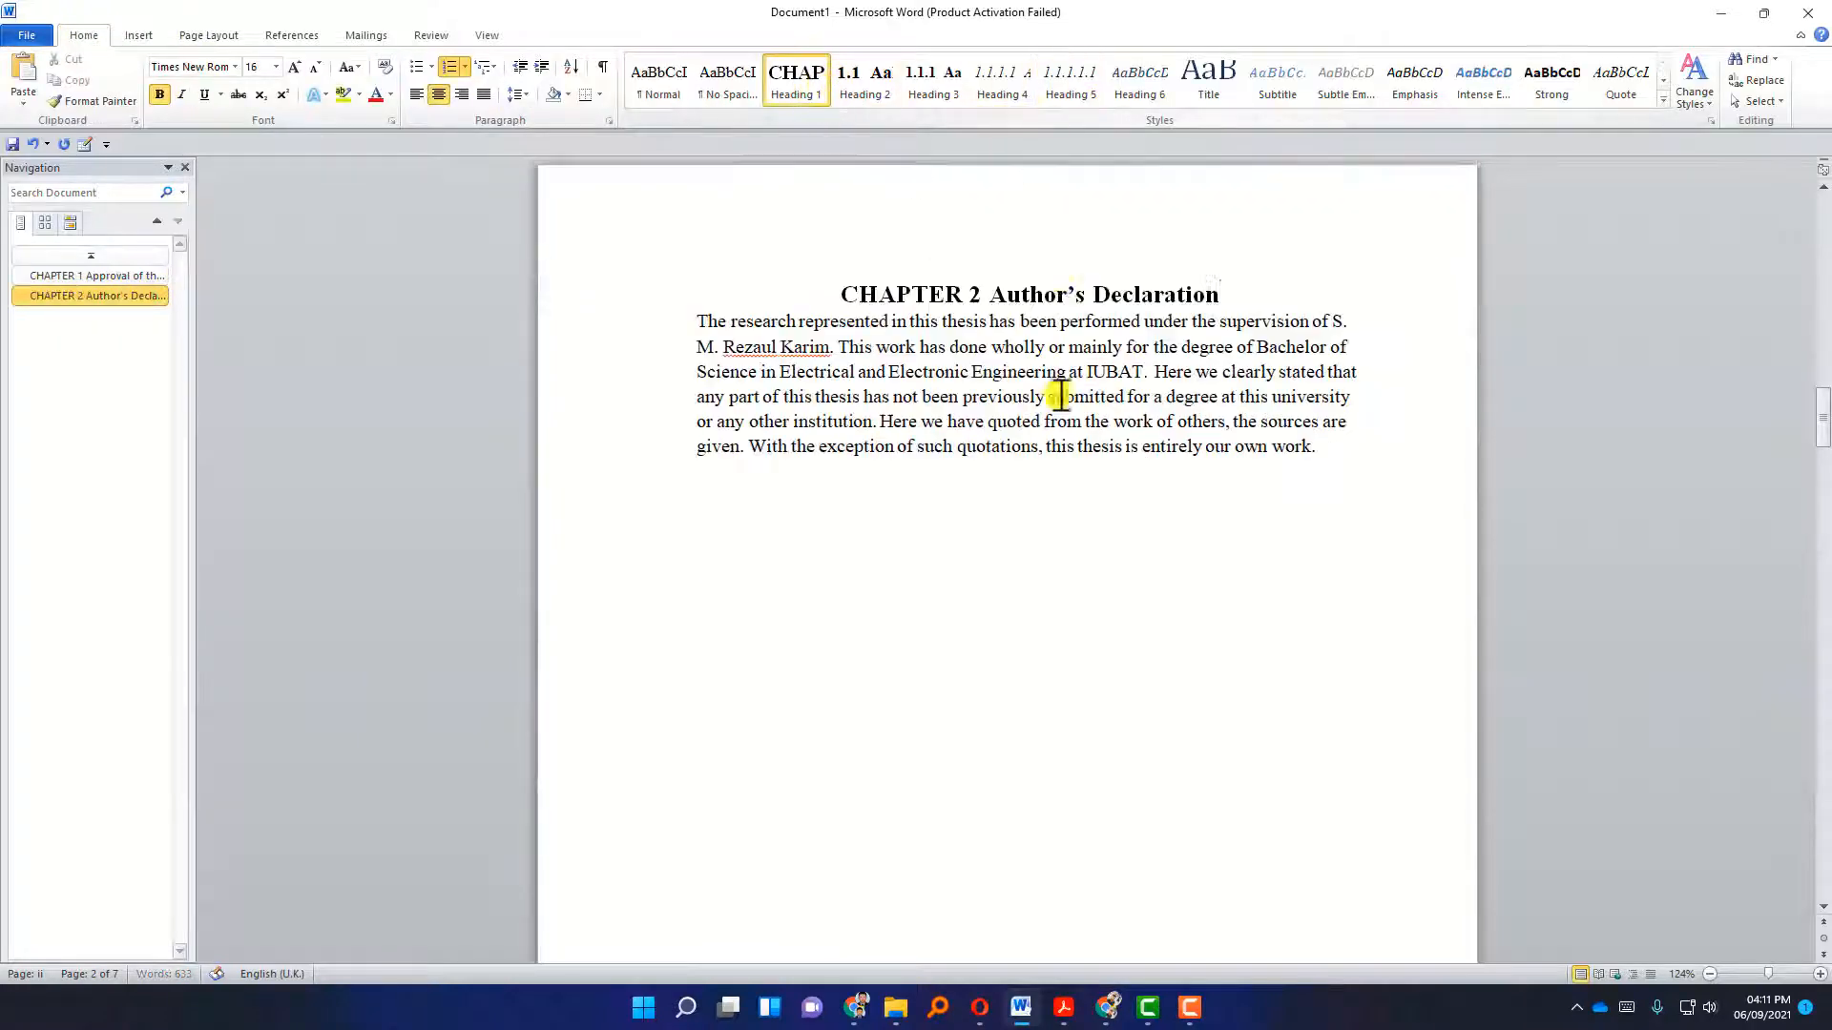
# Move the "Acknowledgement" title to a new page with a page break and apply the Heading 1 style to it.
pyautogui.scroll(-5, 1031, 448)
pyautogui.scroll(-10, 992, 509)
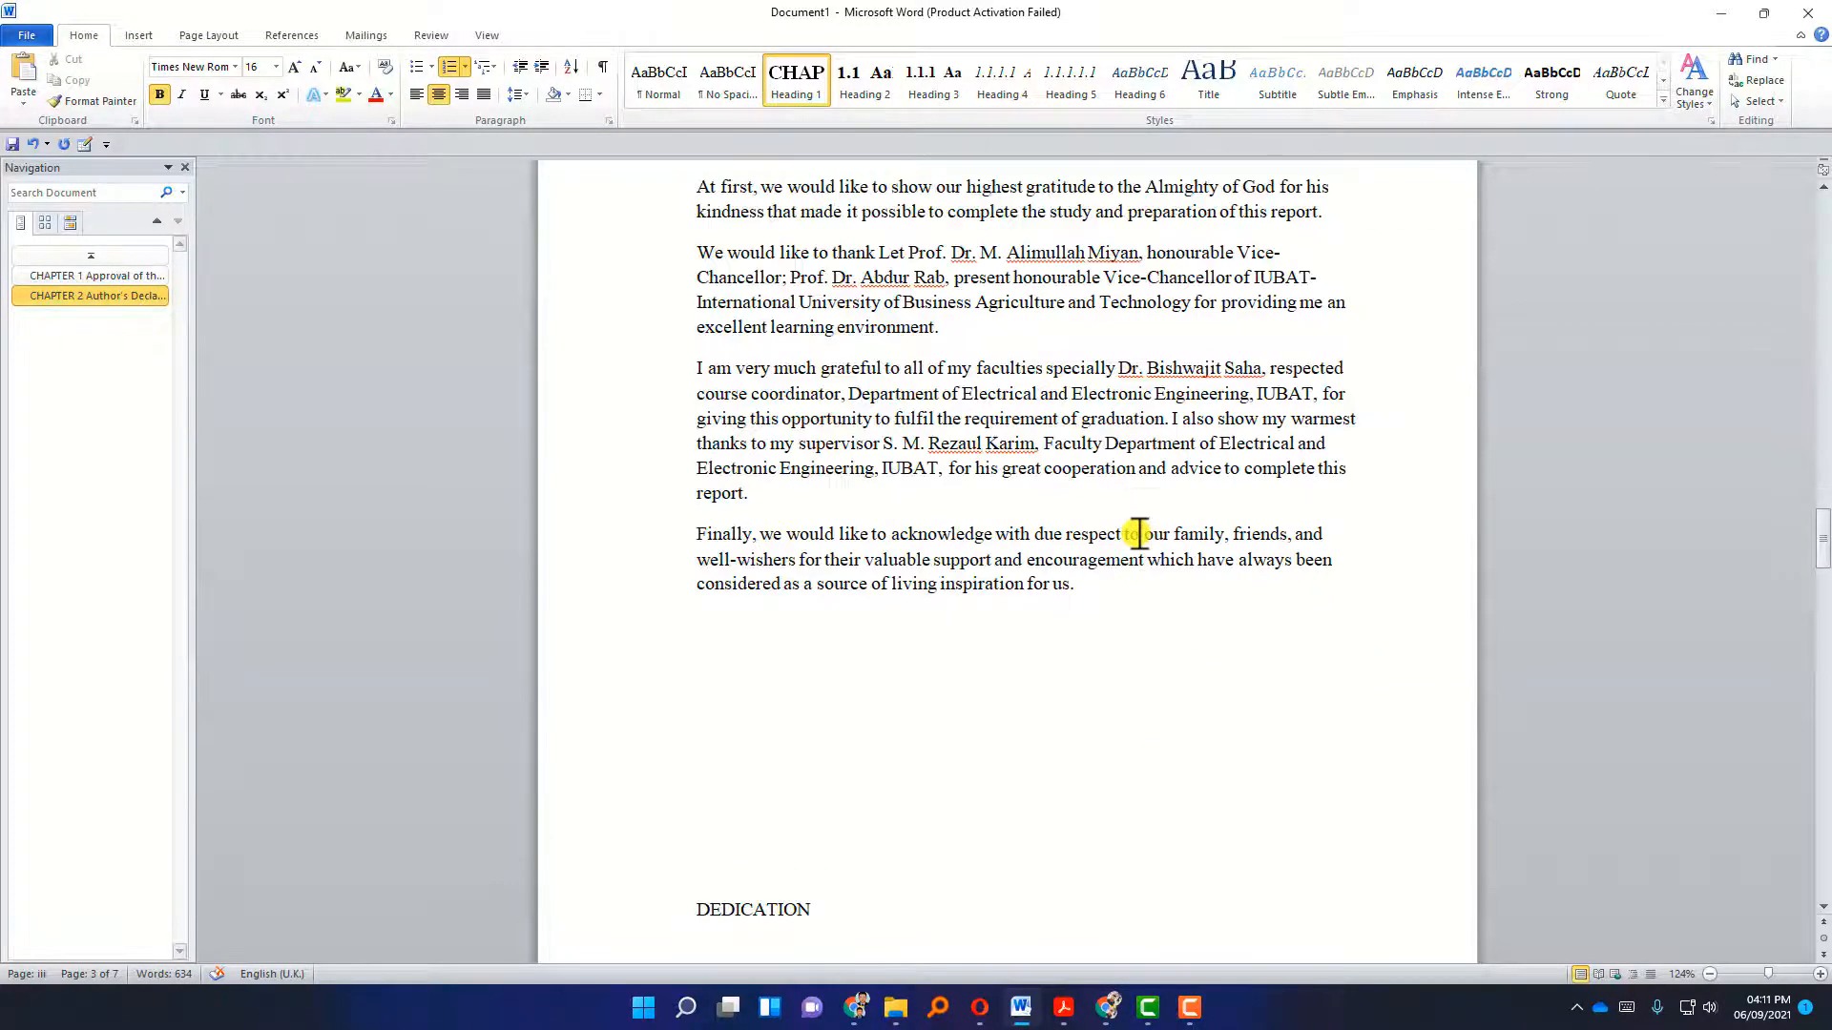
pyautogui.scroll(4, 1133, 534)
pyautogui.scroll(4, 1133, 533)
pyautogui.click(704, 778)
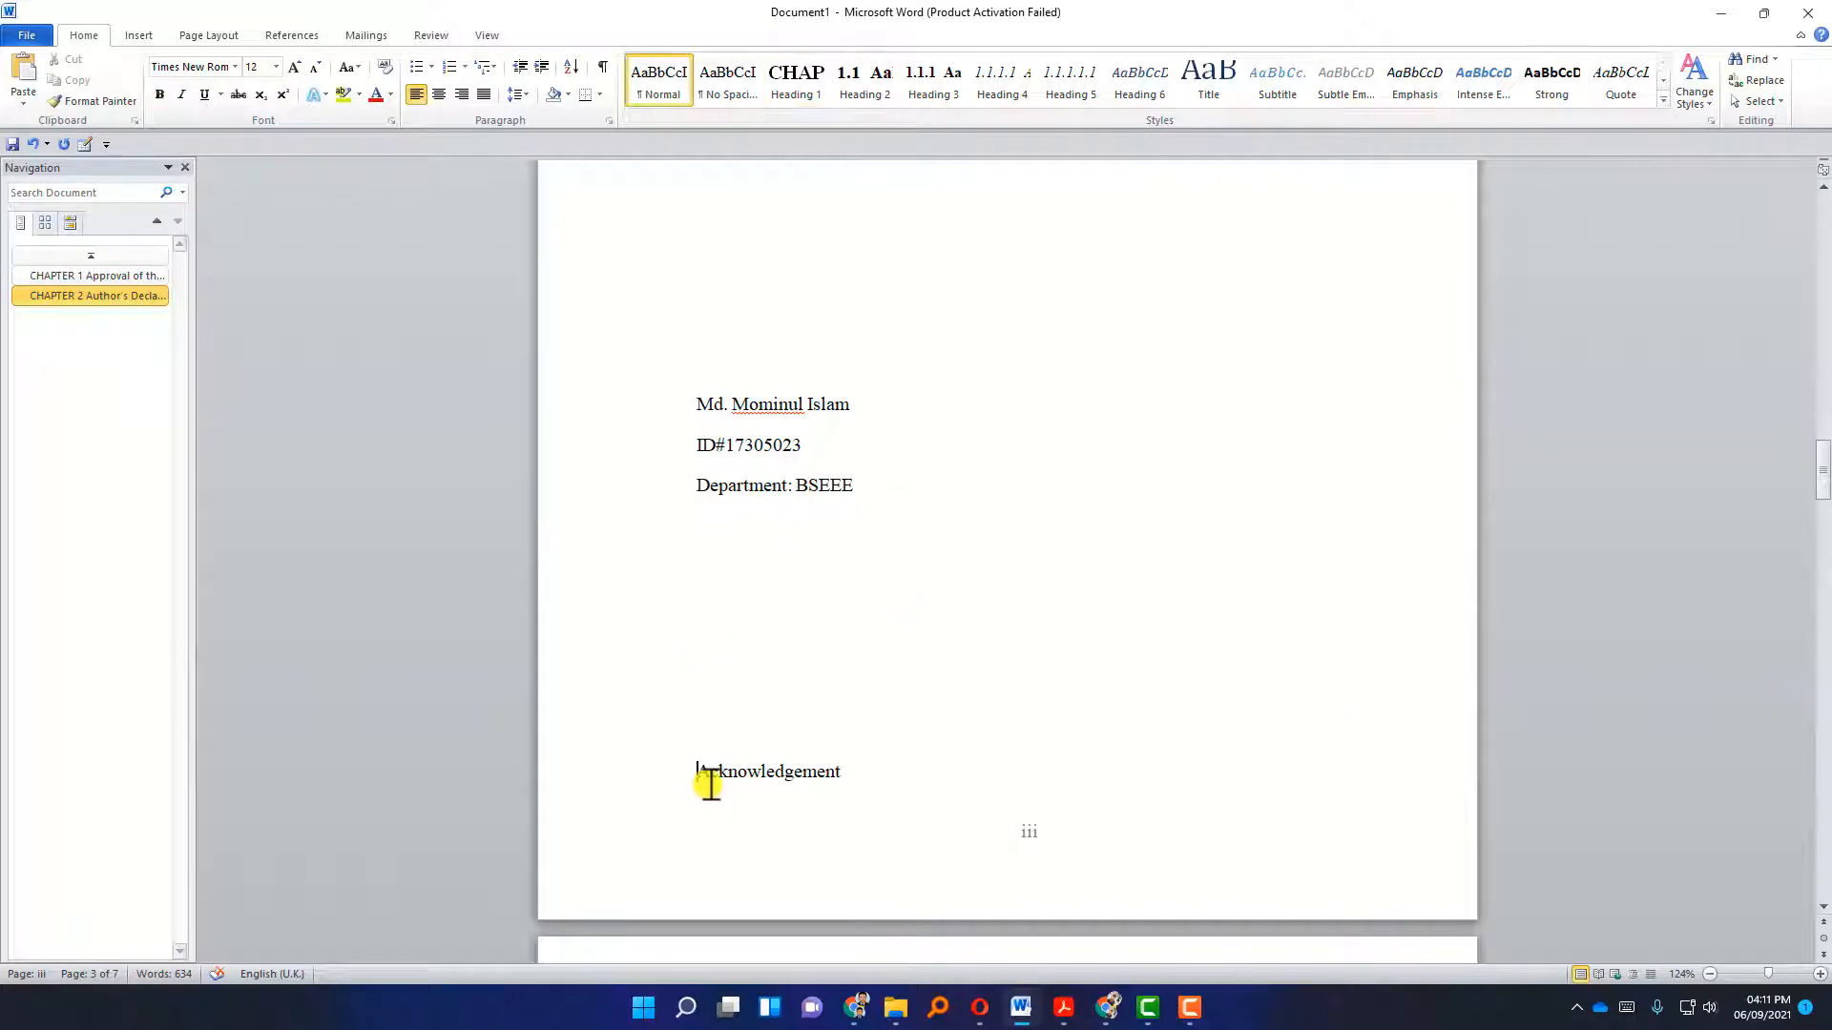
pyautogui.hotkey('ctrl', 'Return')
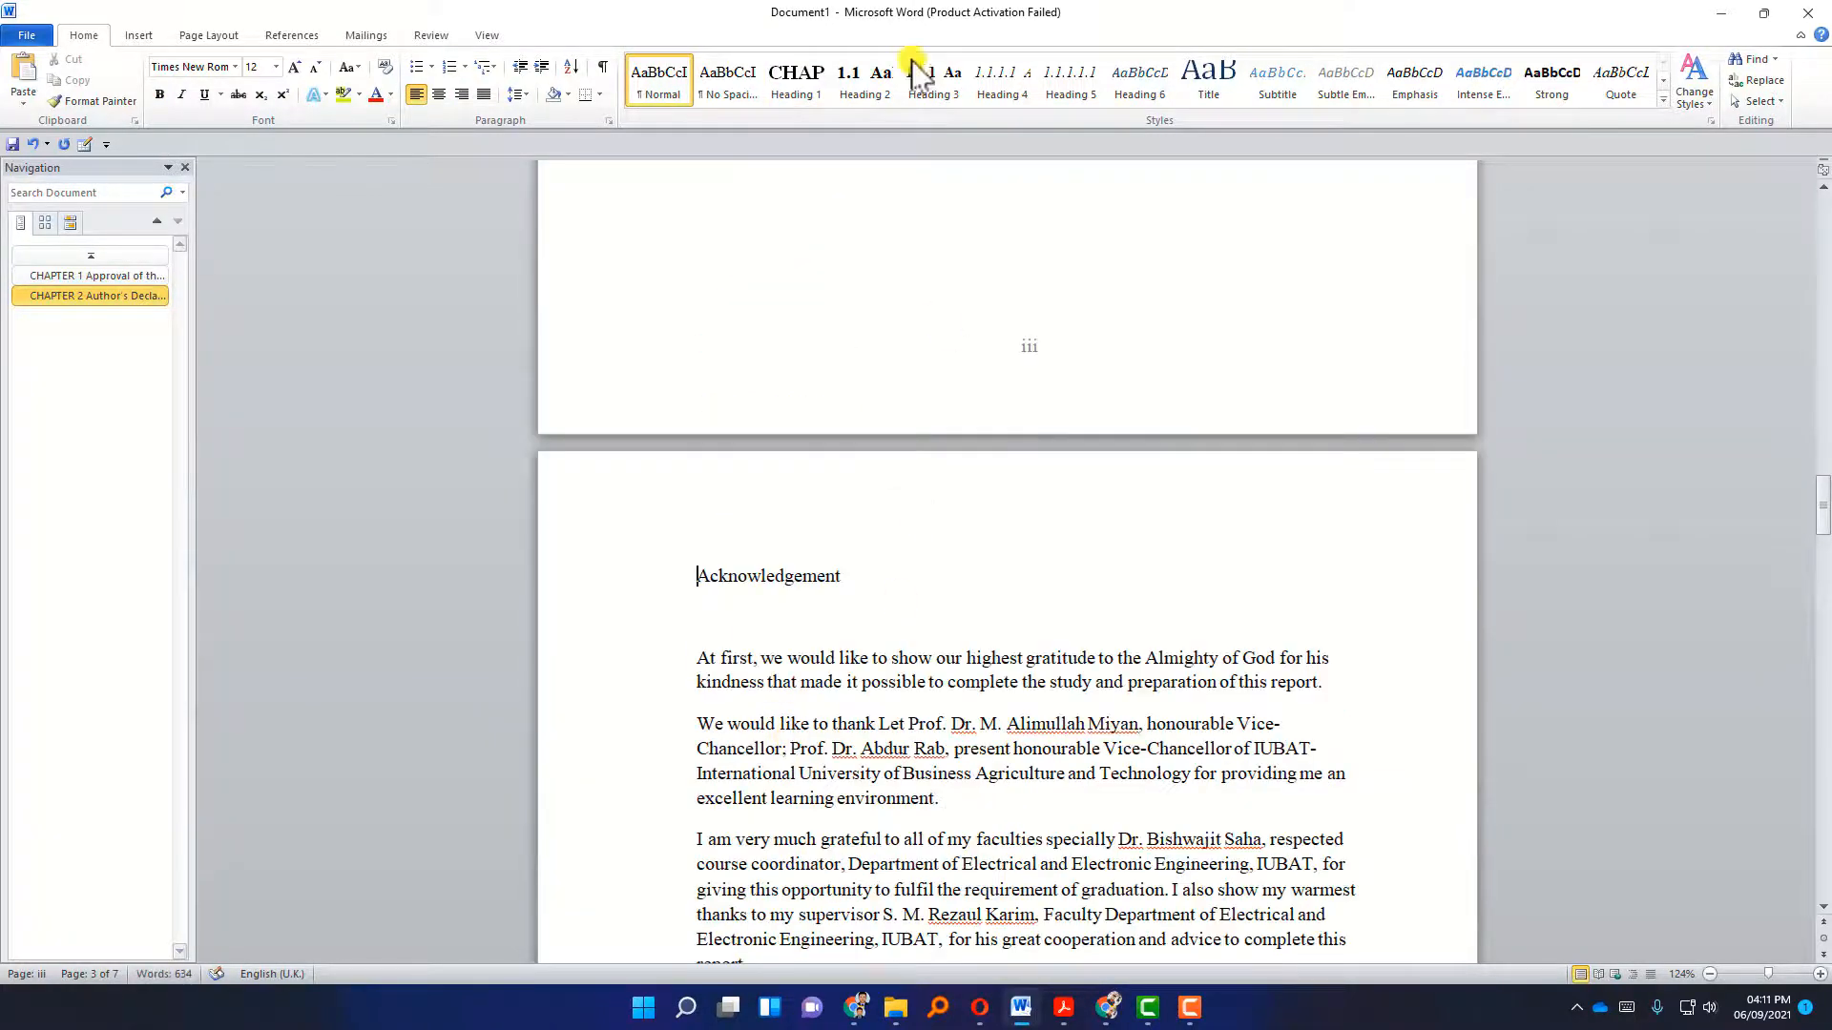
pyautogui.click(805, 77)
# Delete the long block of empty paragraphs before the "Abstract:" title.
pyautogui.scroll(-20, 1104, 549)
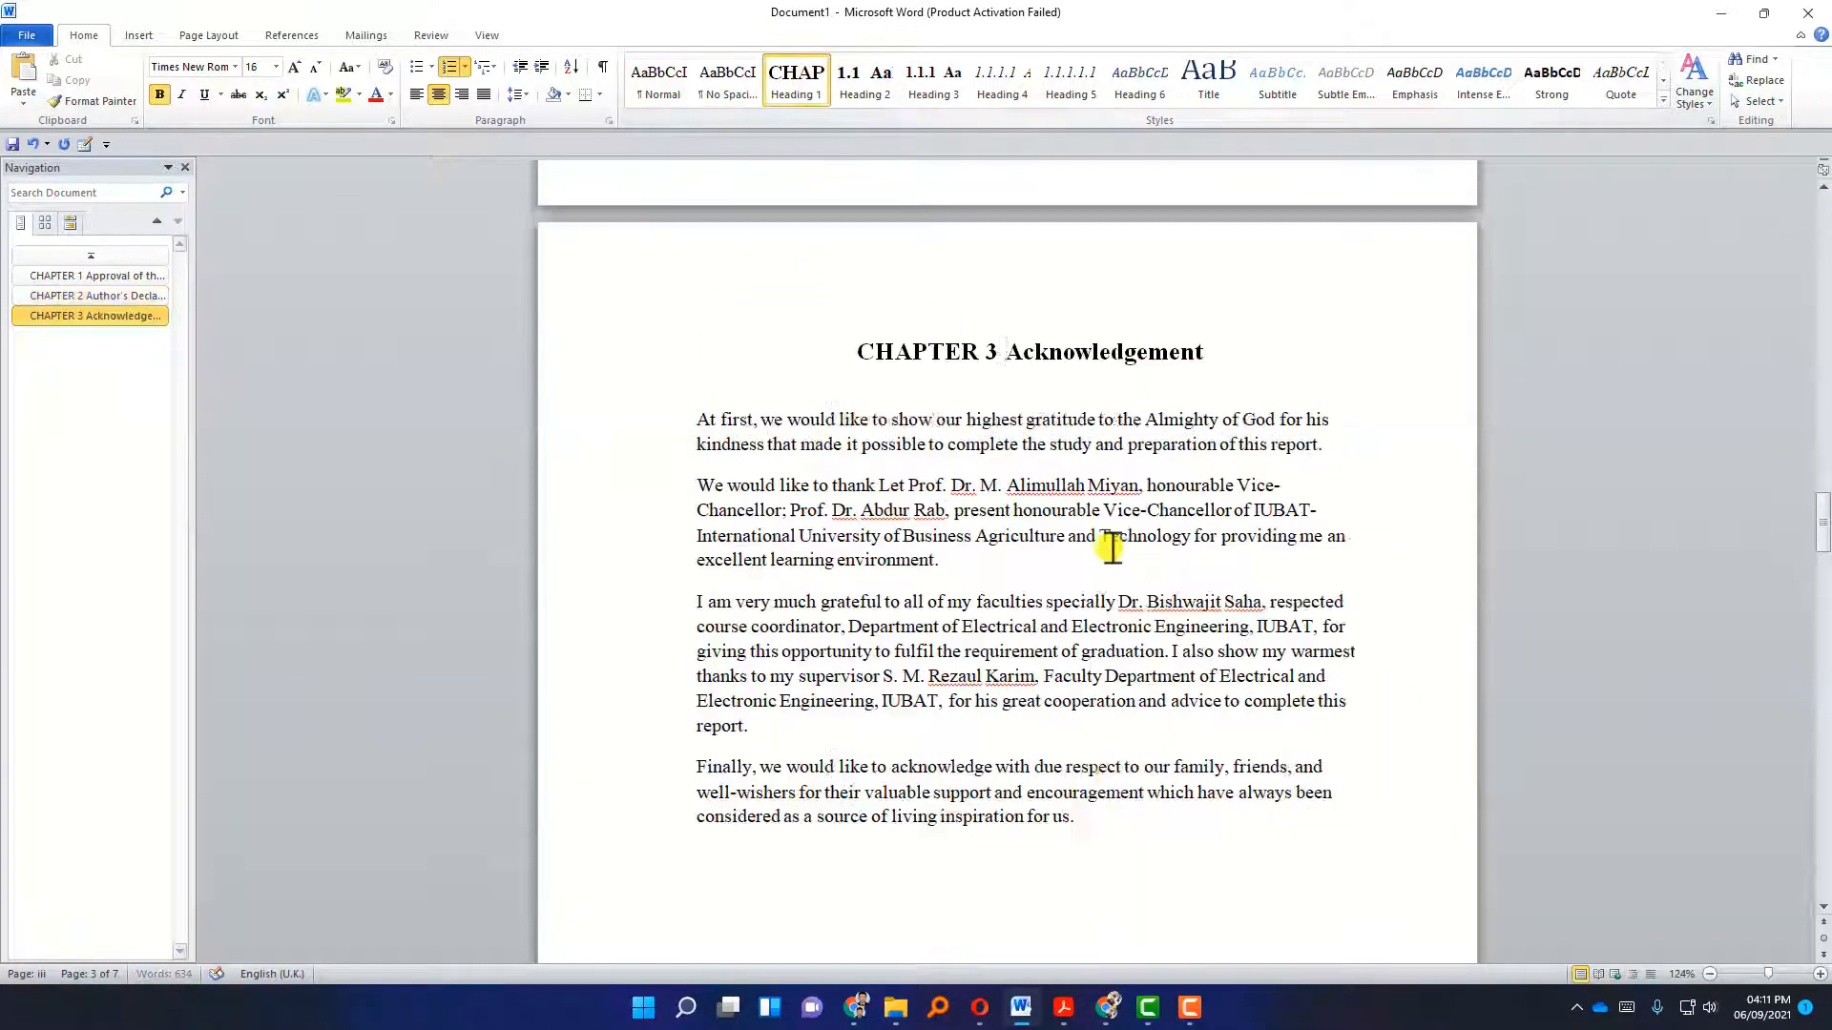
pyautogui.scroll(-5, 1088, 560)
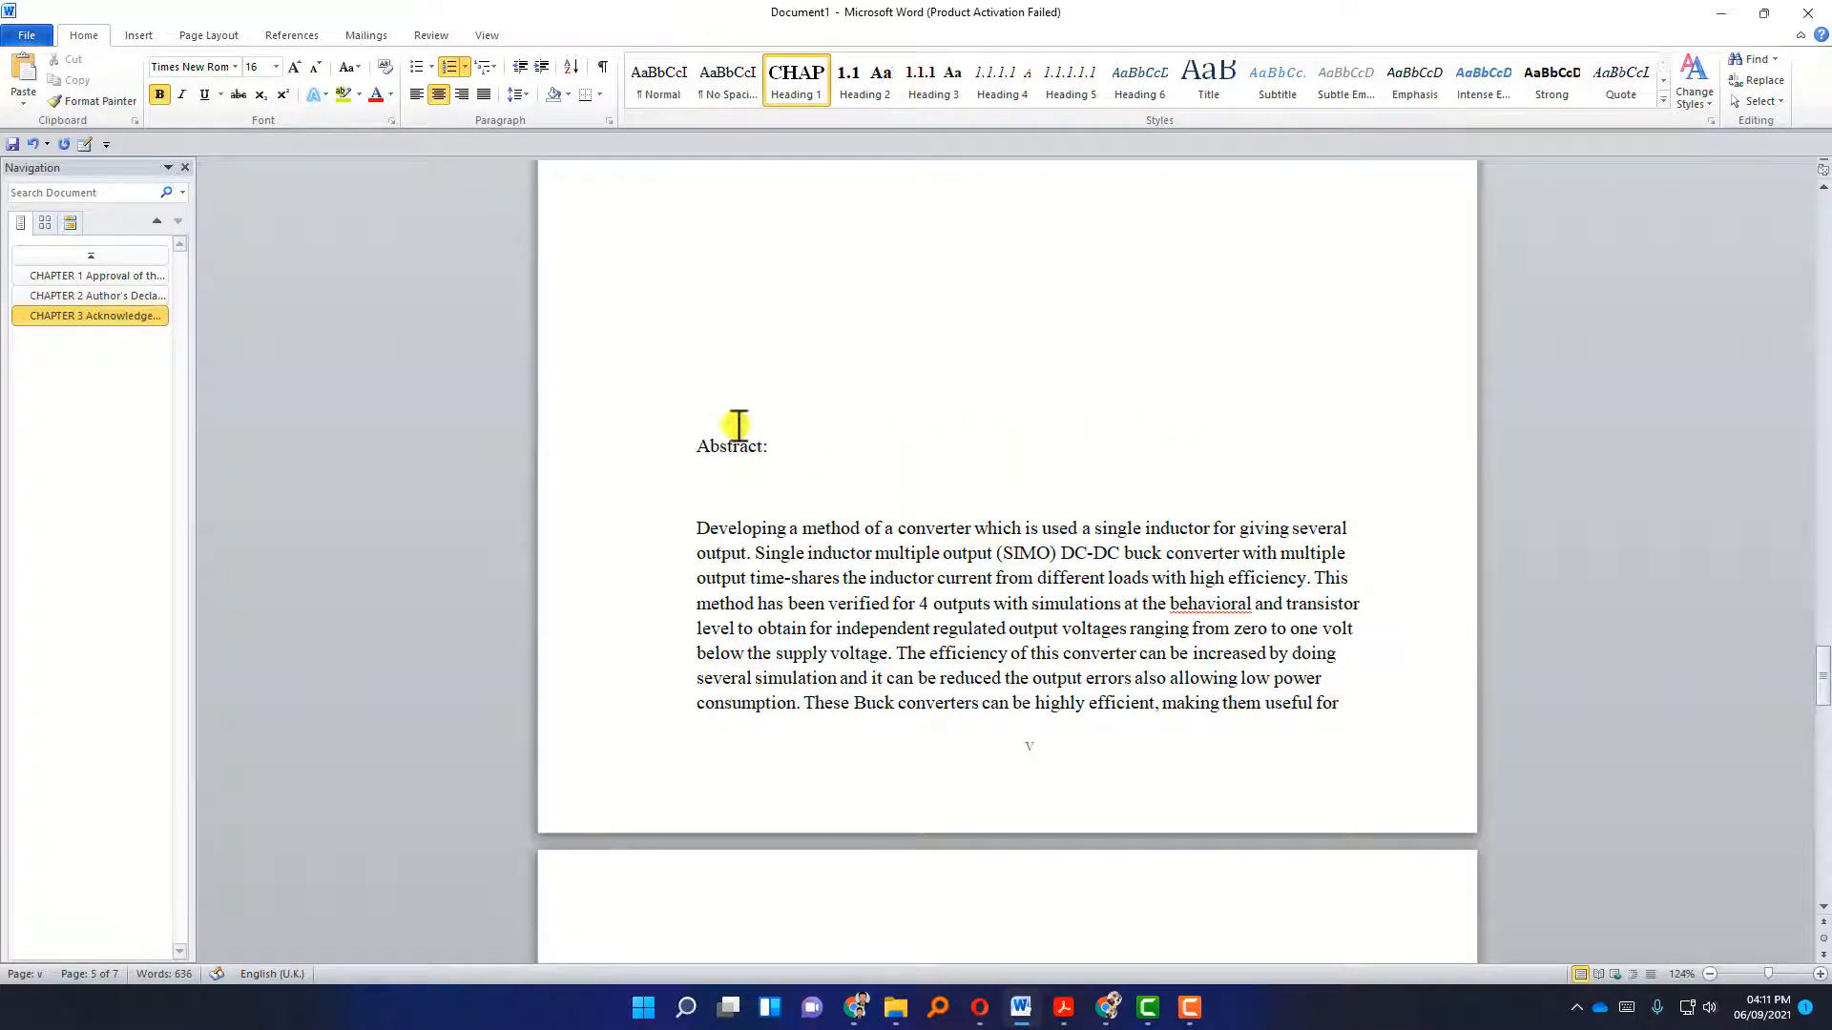
pyautogui.click(725, 254)
pyautogui.scroll(5, 785, 346)
pyautogui.scroll(5, 795, 494)
pyautogui.scroll(-2, 794, 496)
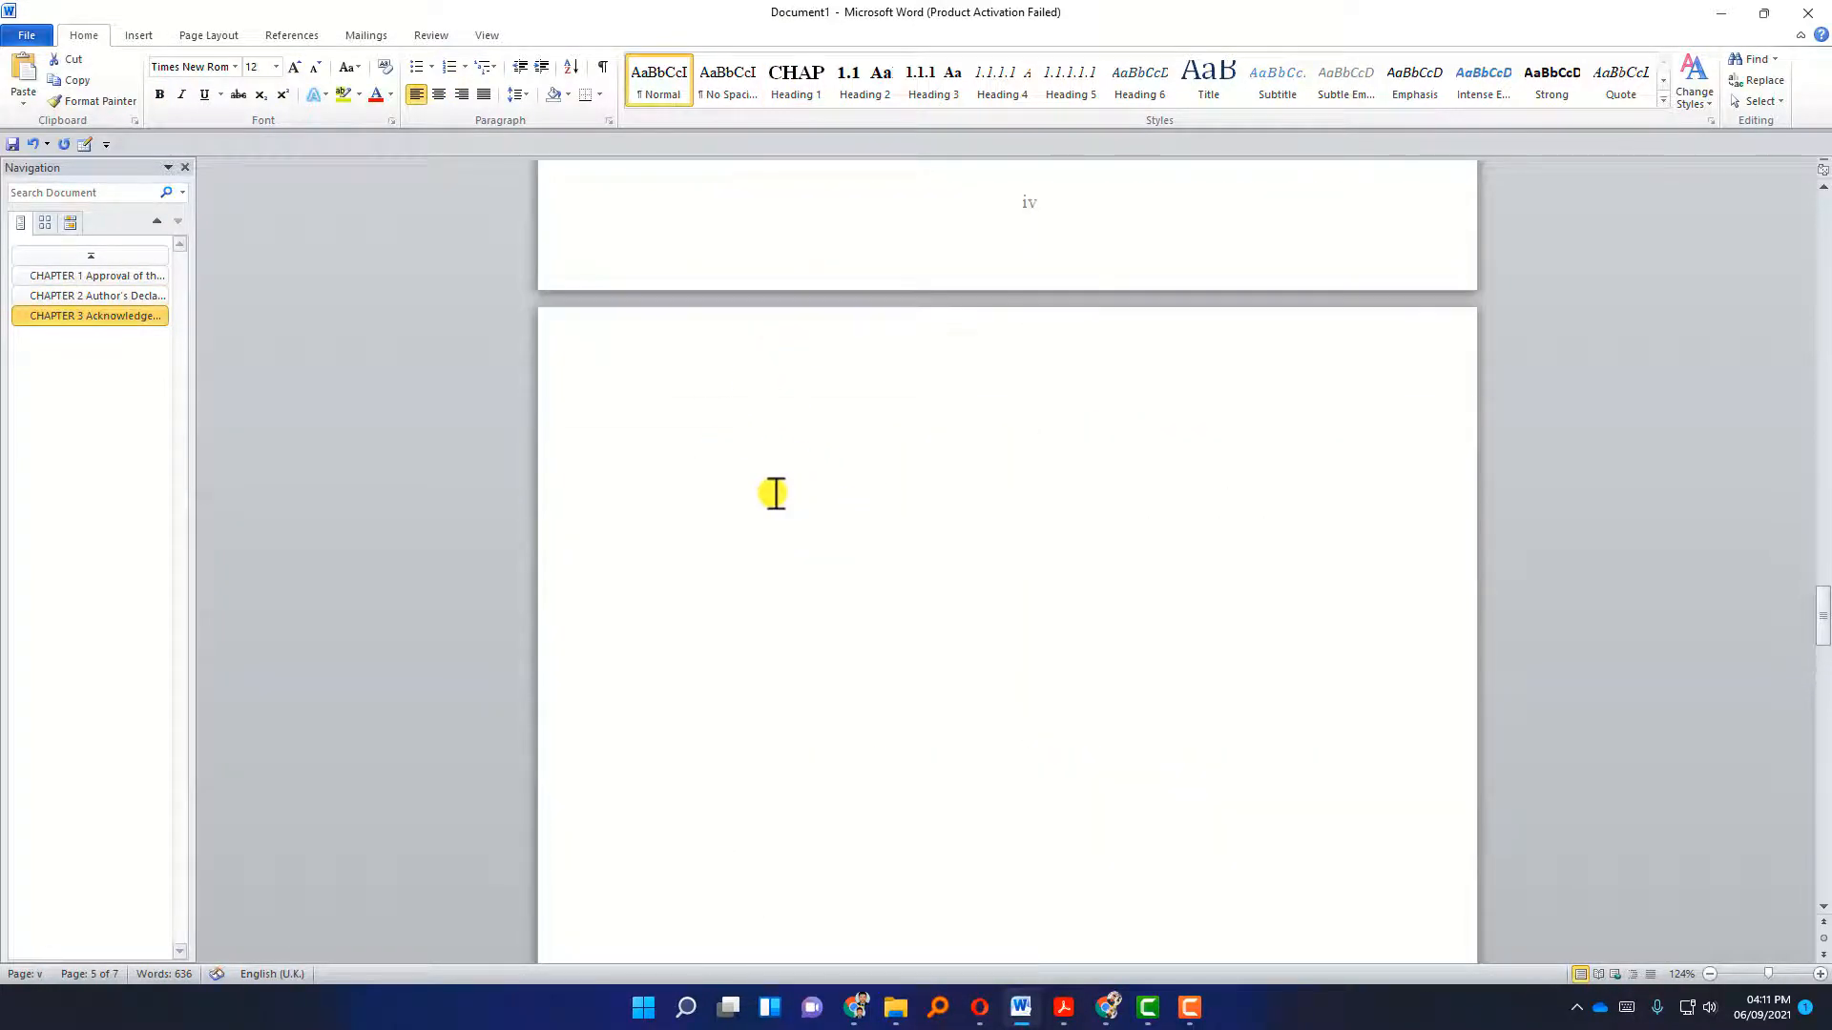
pyautogui.moveTo(722, 369); pyautogui.dragTo(741, 830)
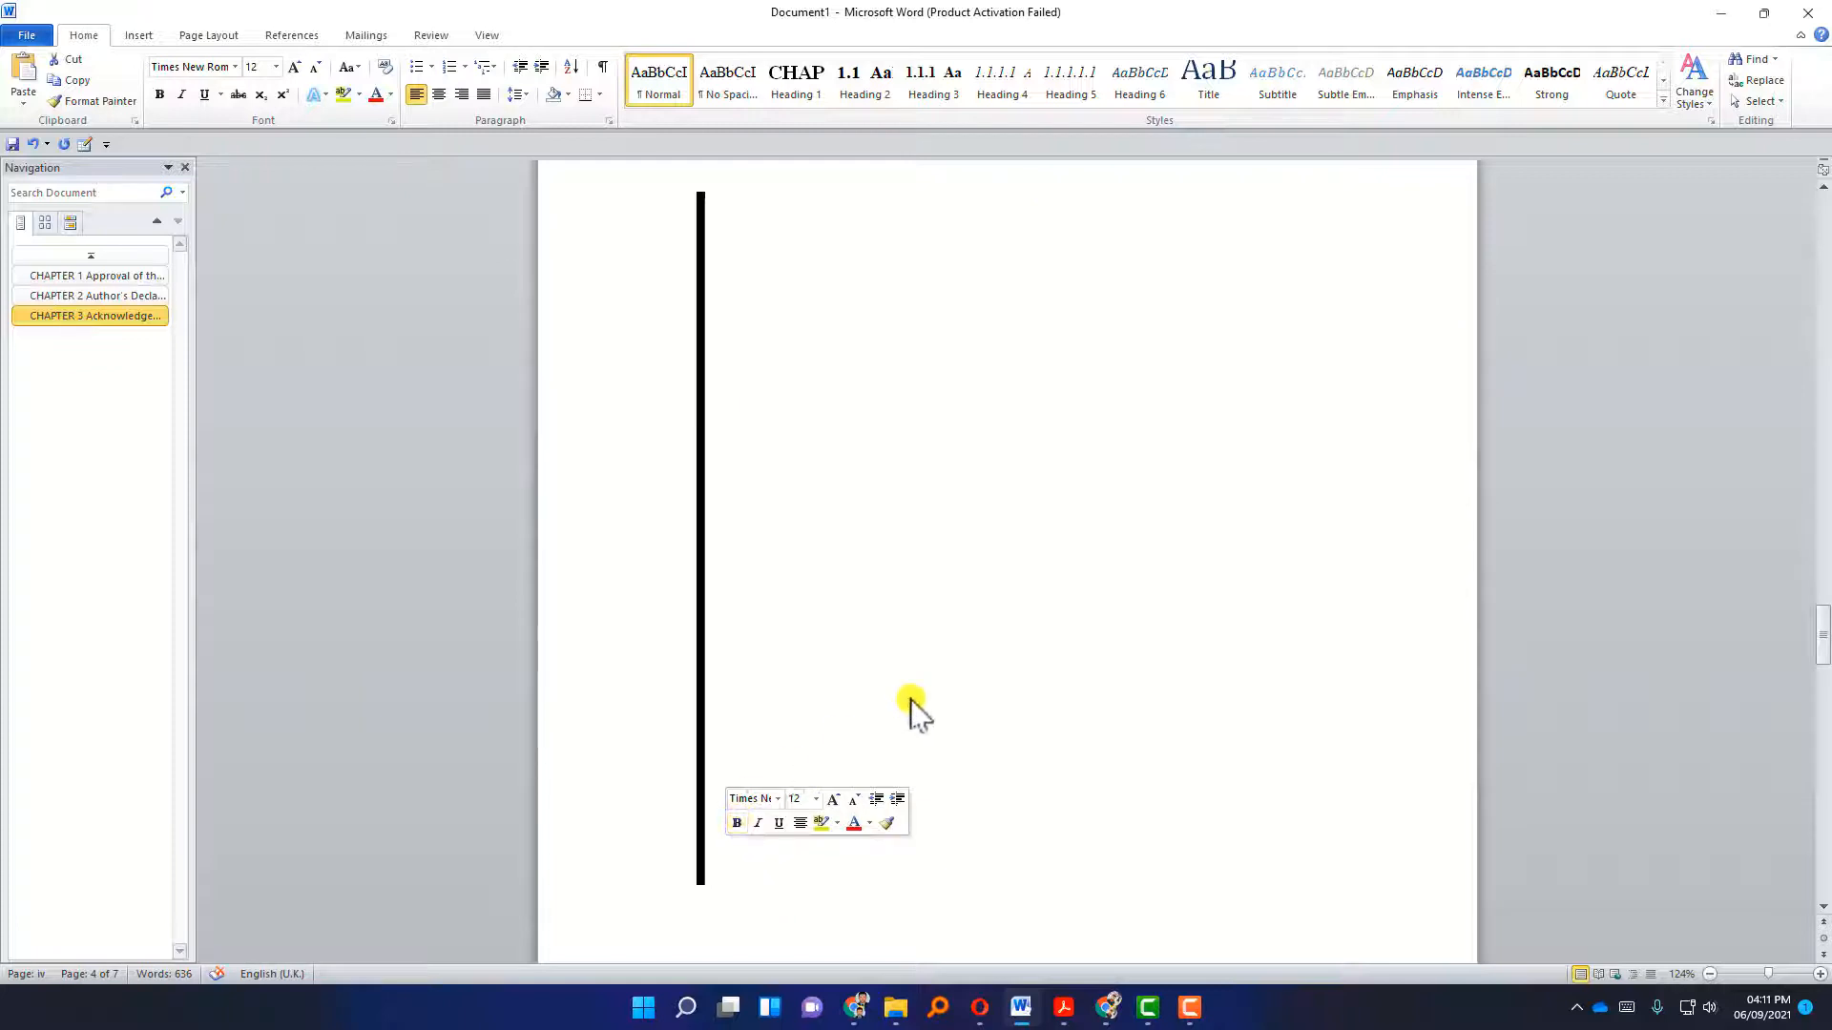
pyautogui.press('Delete')
# Remove the remaining blank lines above the "Abstract:" title and apply the Heading 1 style to it.
pyautogui.scroll(3, 783, 463)
pyautogui.click(707, 613)
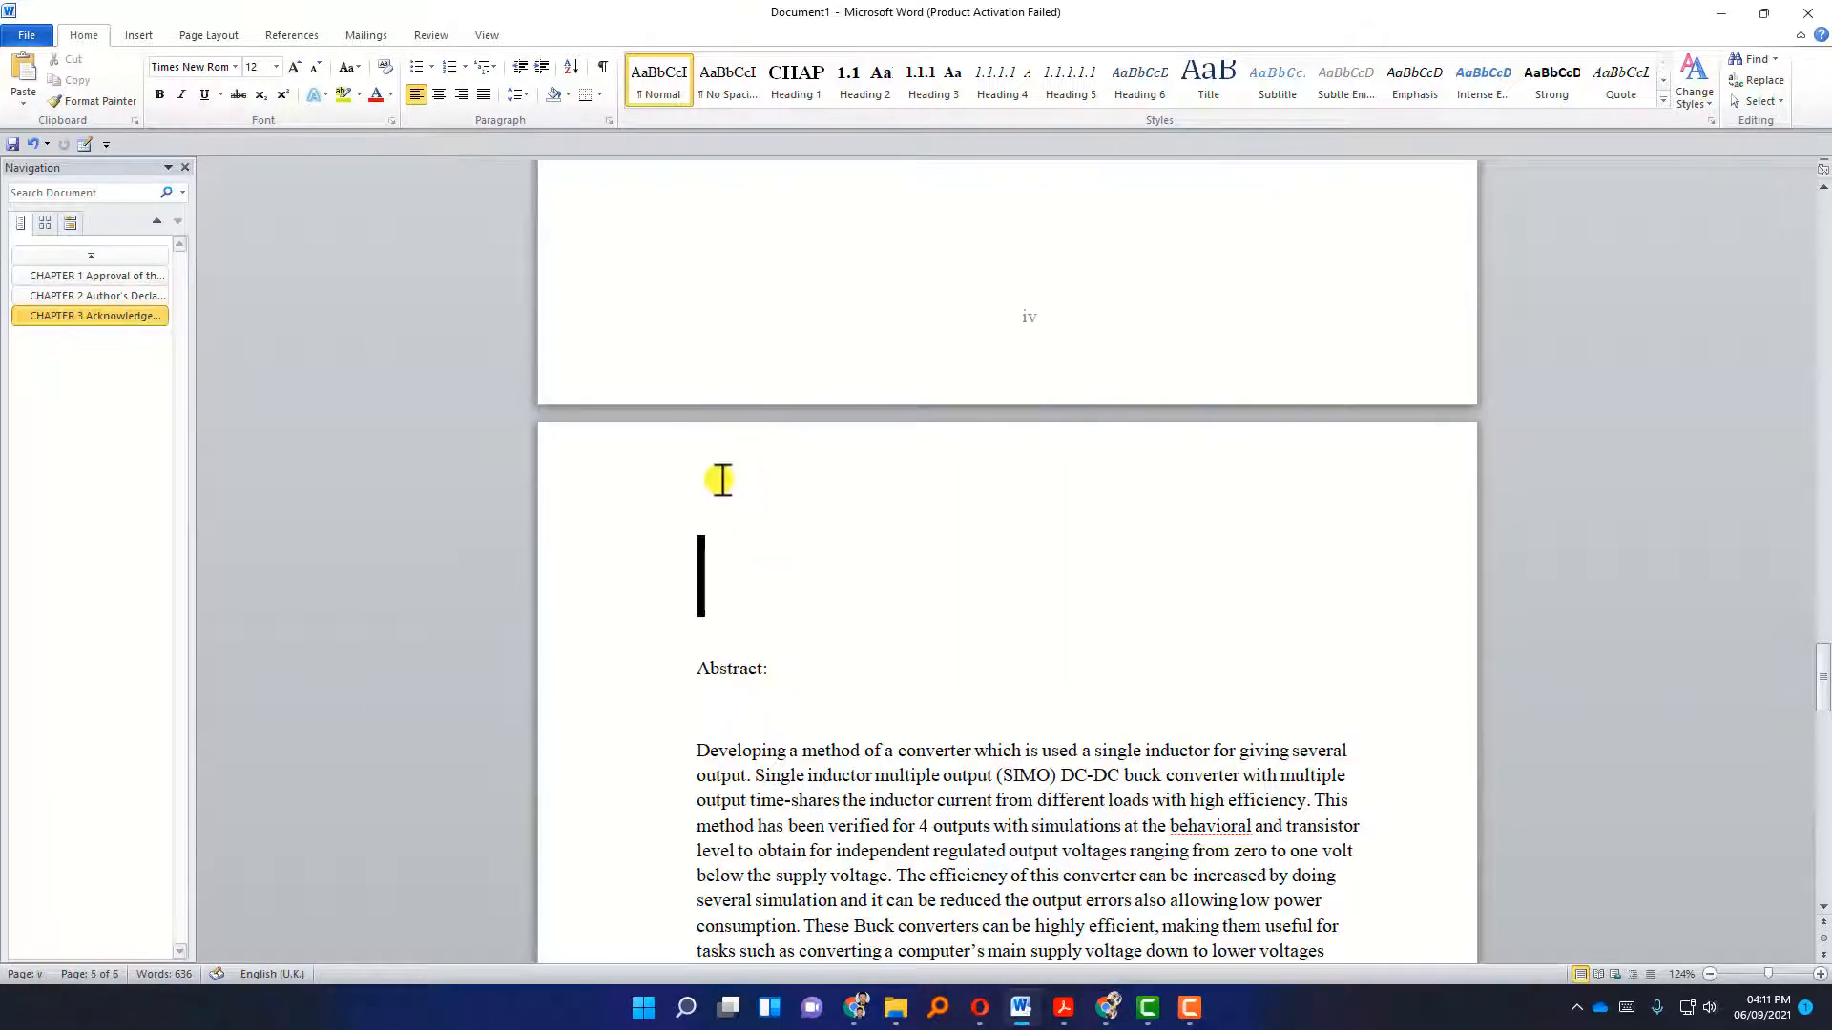
pyautogui.press('Delete')
pyautogui.click(700, 586)
pyautogui.press('BackSpace')
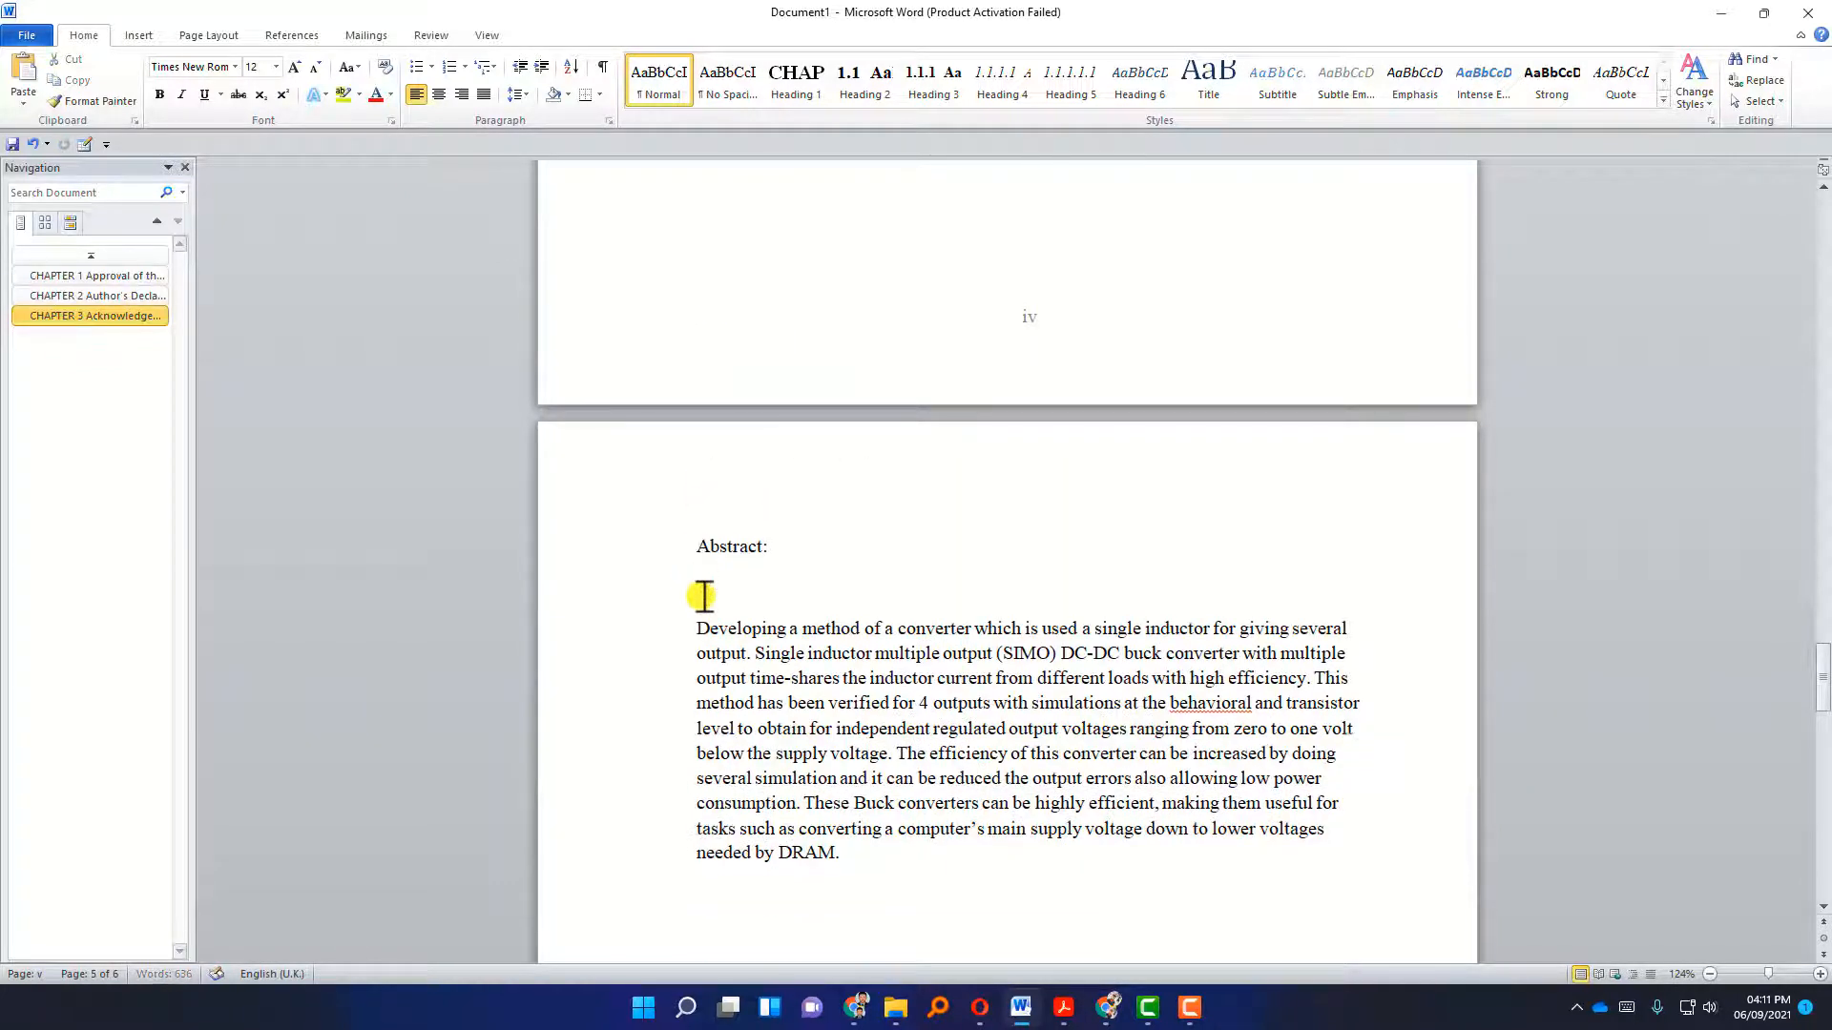
pyautogui.press('BackSpace')
pyautogui.hotkey('ctrl', 'z')
pyautogui.click(799, 92)
# Apply the Heading 1 style to the "LIST OF ABBREVIATION" title.
pyautogui.scroll(-8, 1113, 607)
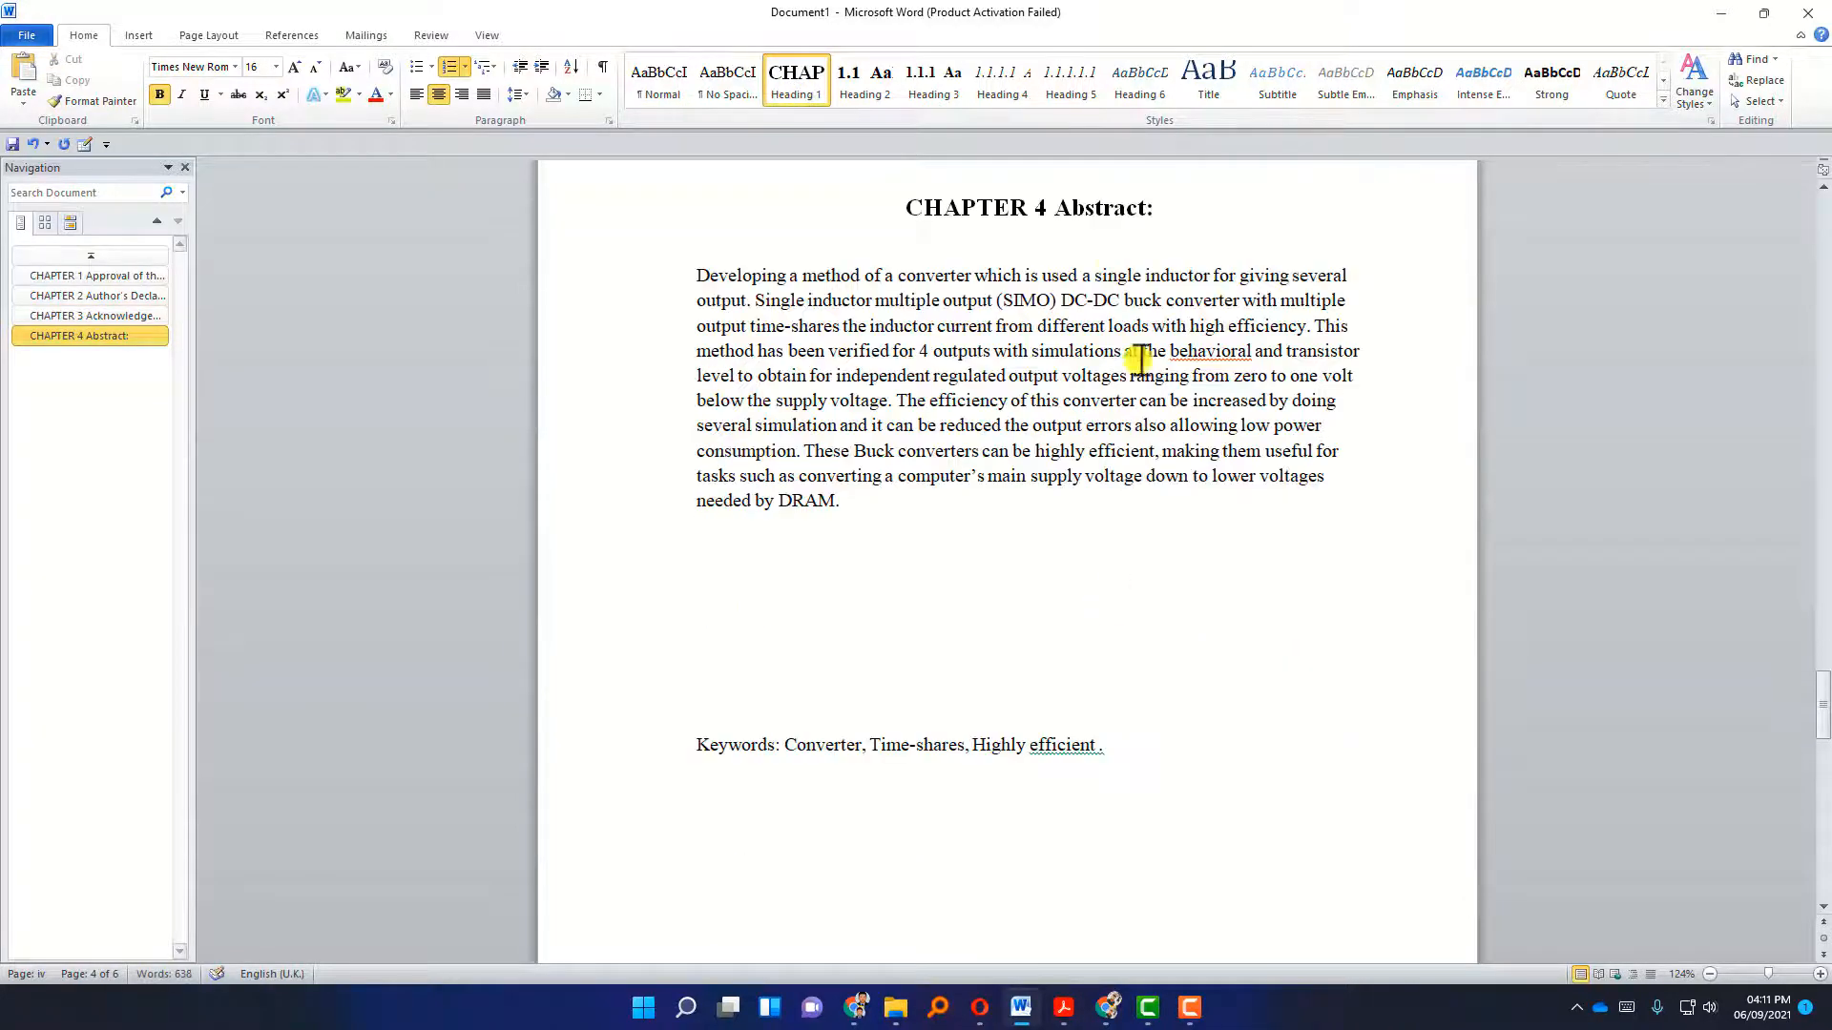
pyautogui.scroll(-5, 1190, 407)
pyautogui.scroll(-4, 1112, 486)
pyautogui.scroll(4, 941, 499)
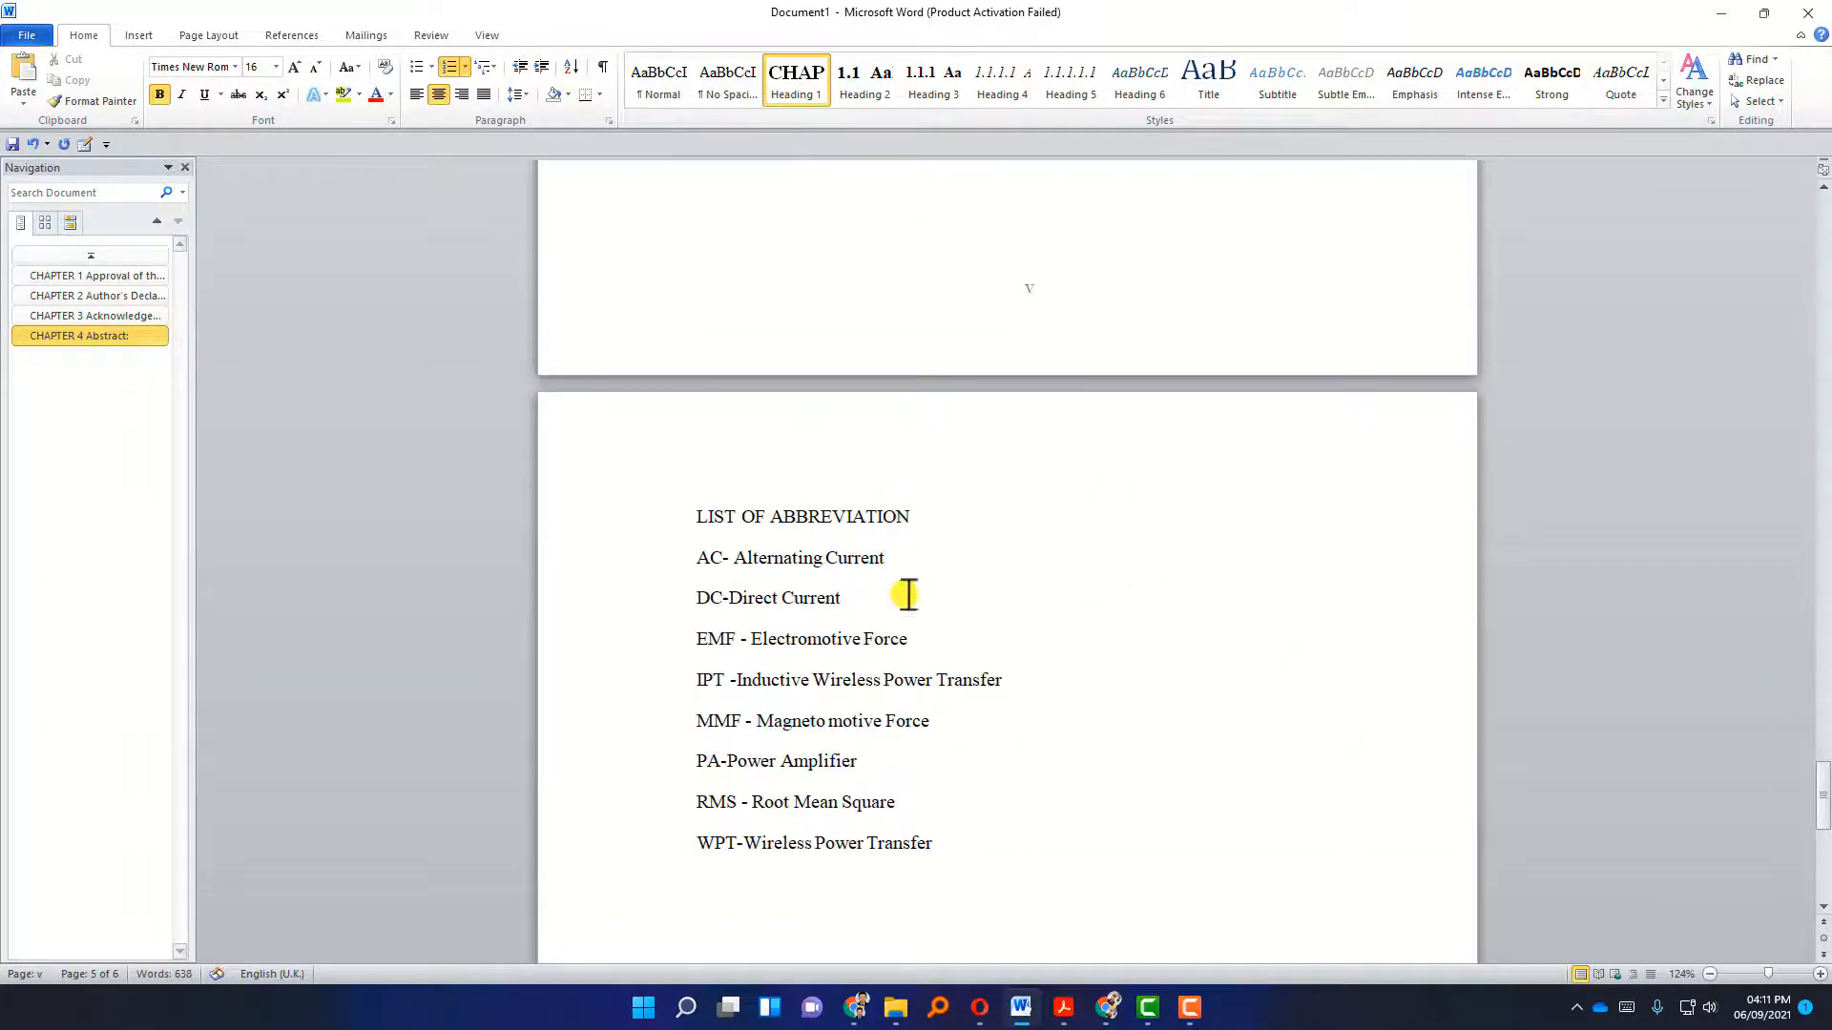
pyautogui.moveTo(1002, 520); pyautogui.dragTo(697, 520)
pyautogui.click(797, 81)
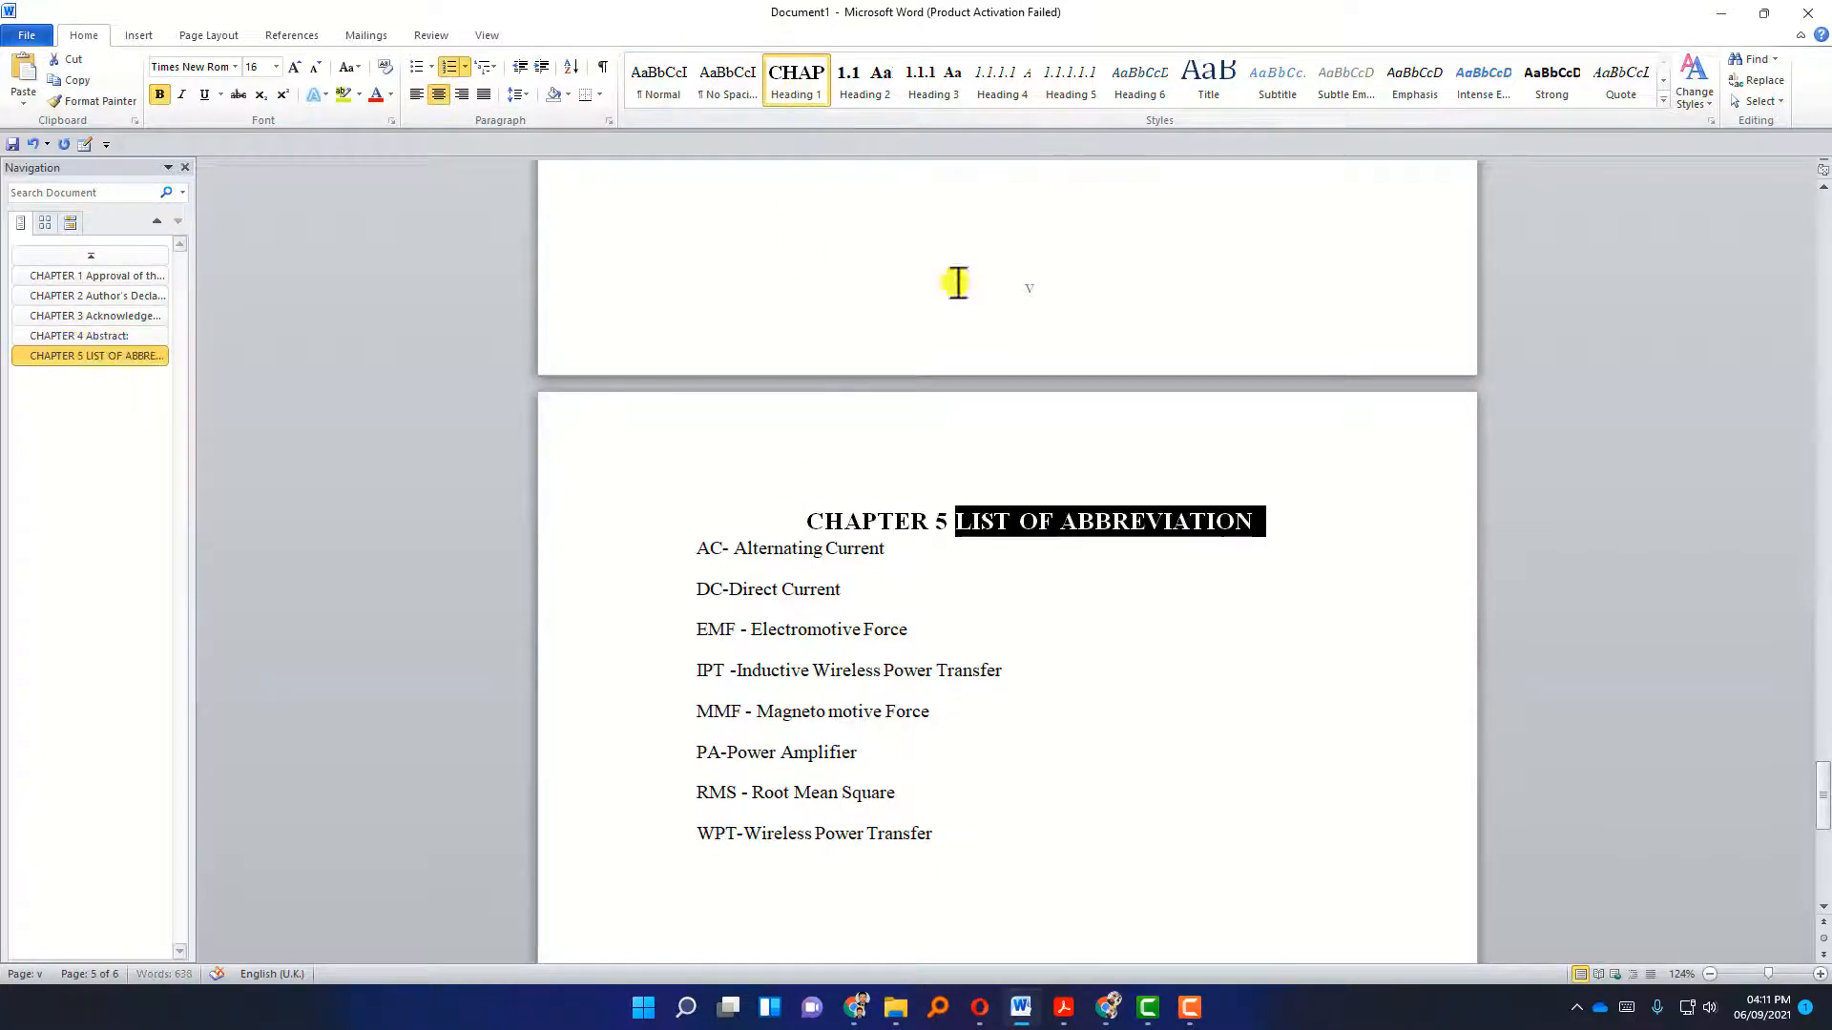
# Review the numbered chapter headings from the list of abbreviations back to the supervisor approval page.
pyautogui.scroll(-8, 1045, 649)
pyautogui.scroll(7, 1230, 734)
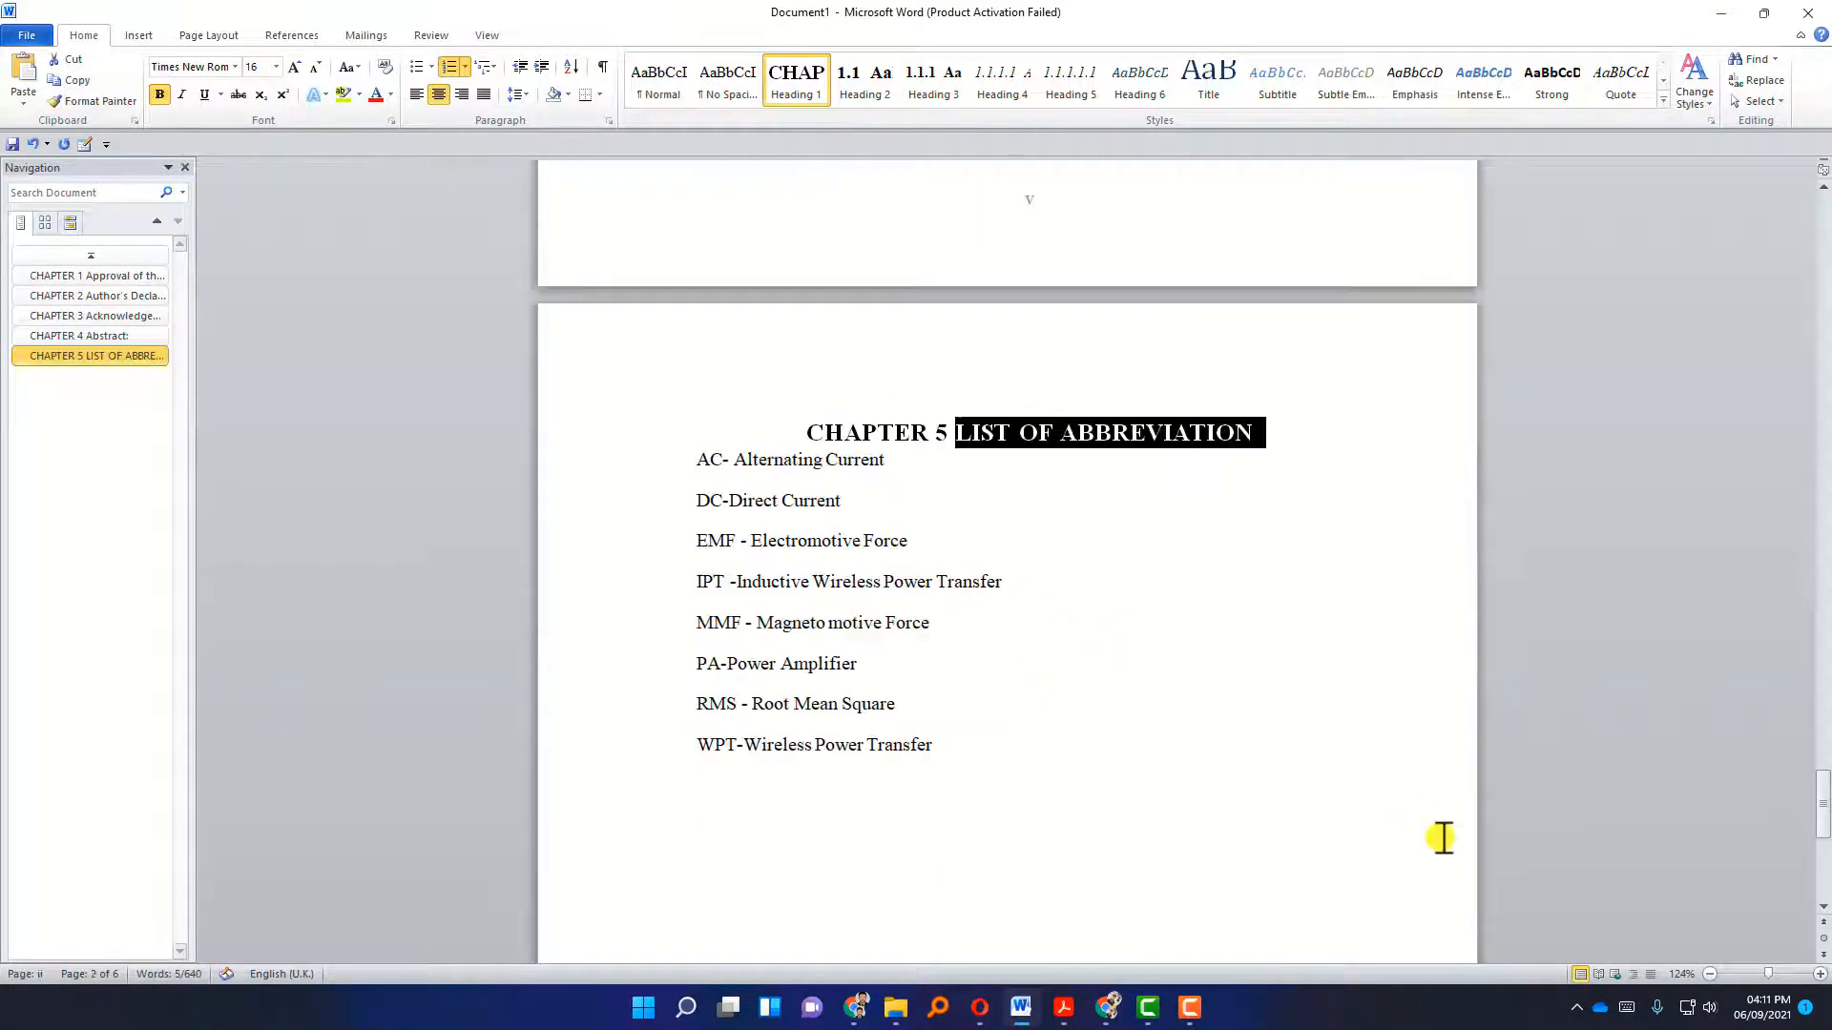
pyautogui.click(1069, 633)
pyautogui.scroll(20, 1064, 638)
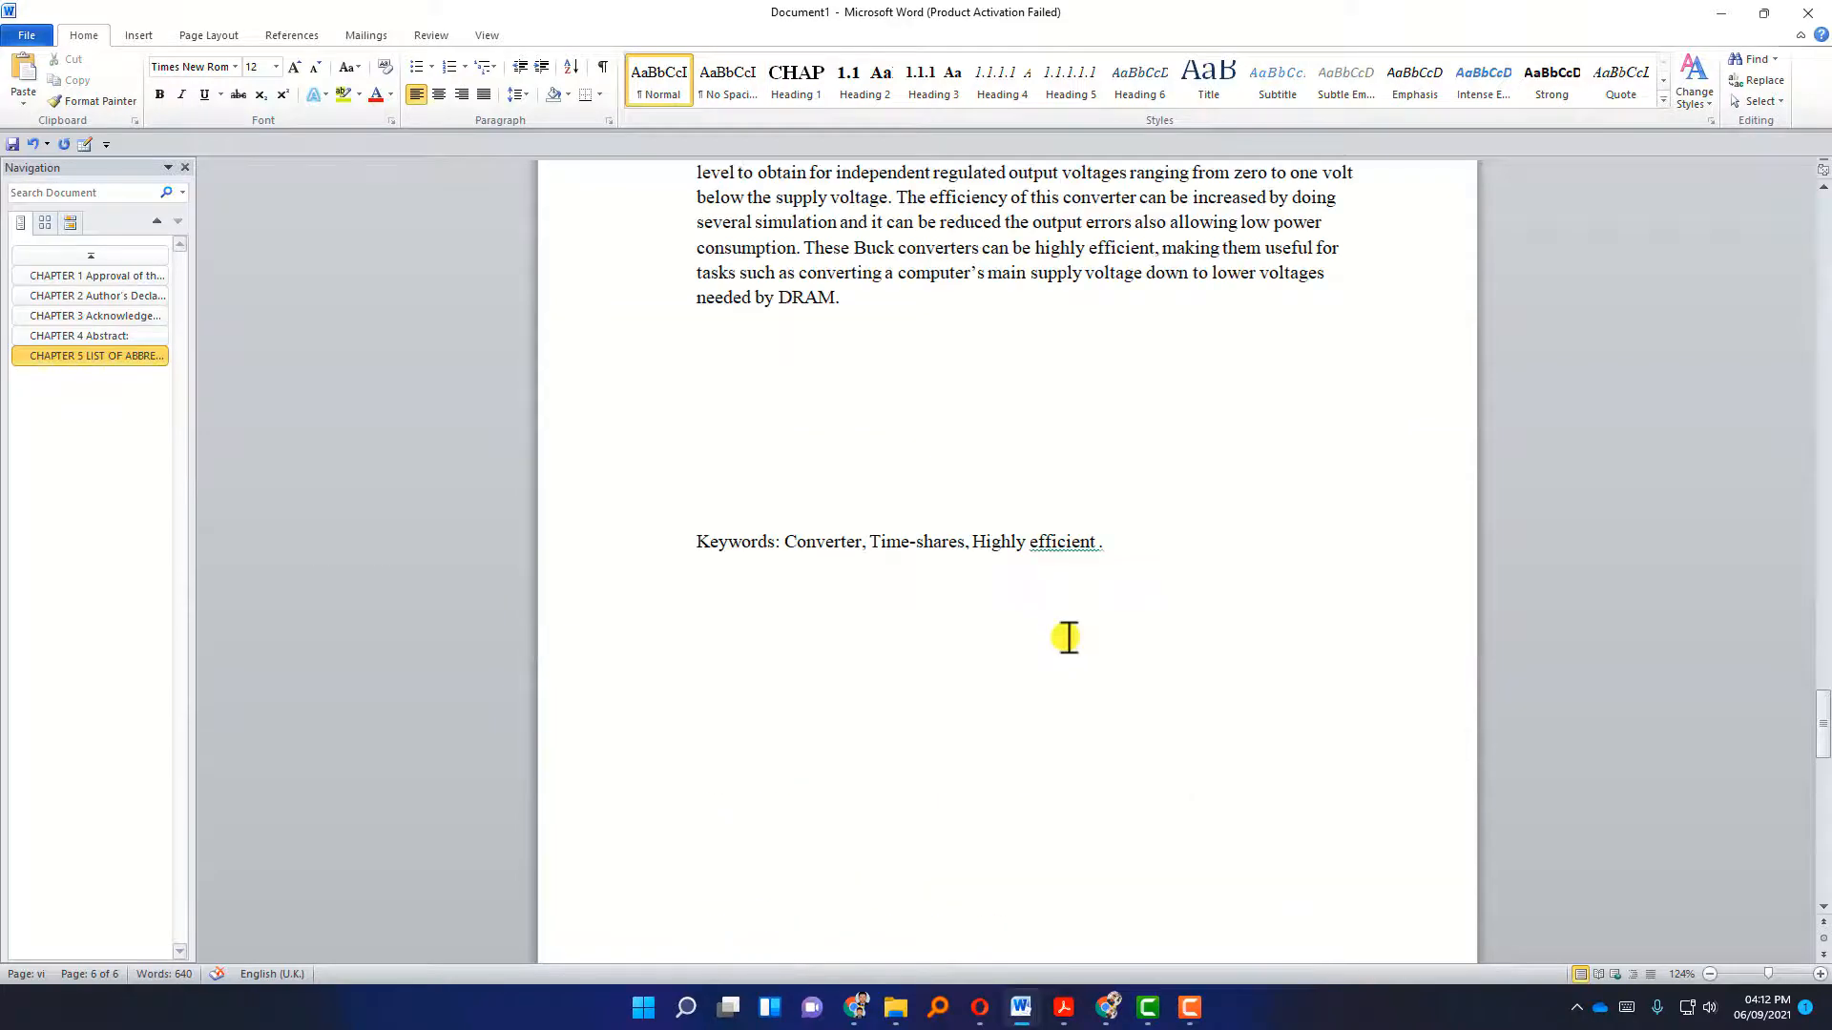
pyautogui.scroll(20, 1063, 653)
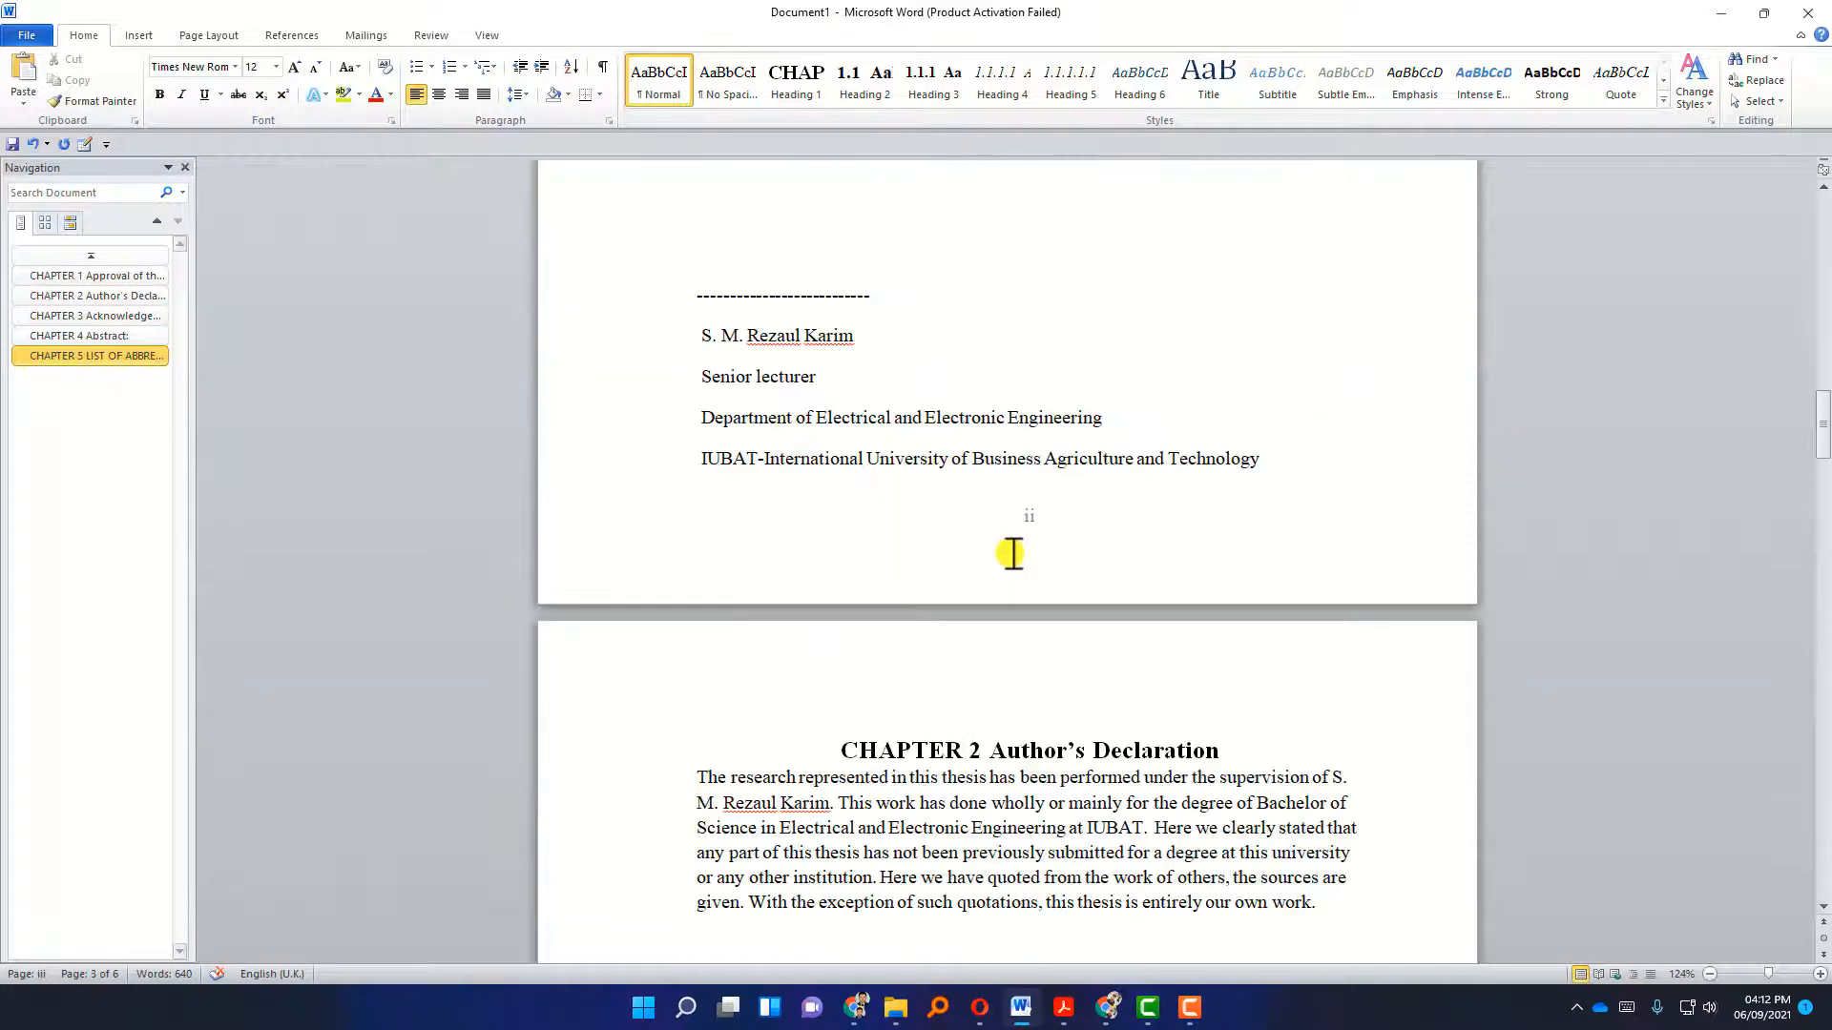
pyautogui.scroll(4, 1026, 553)
pyautogui.click(933, 481)
pyautogui.click(1038, 480)
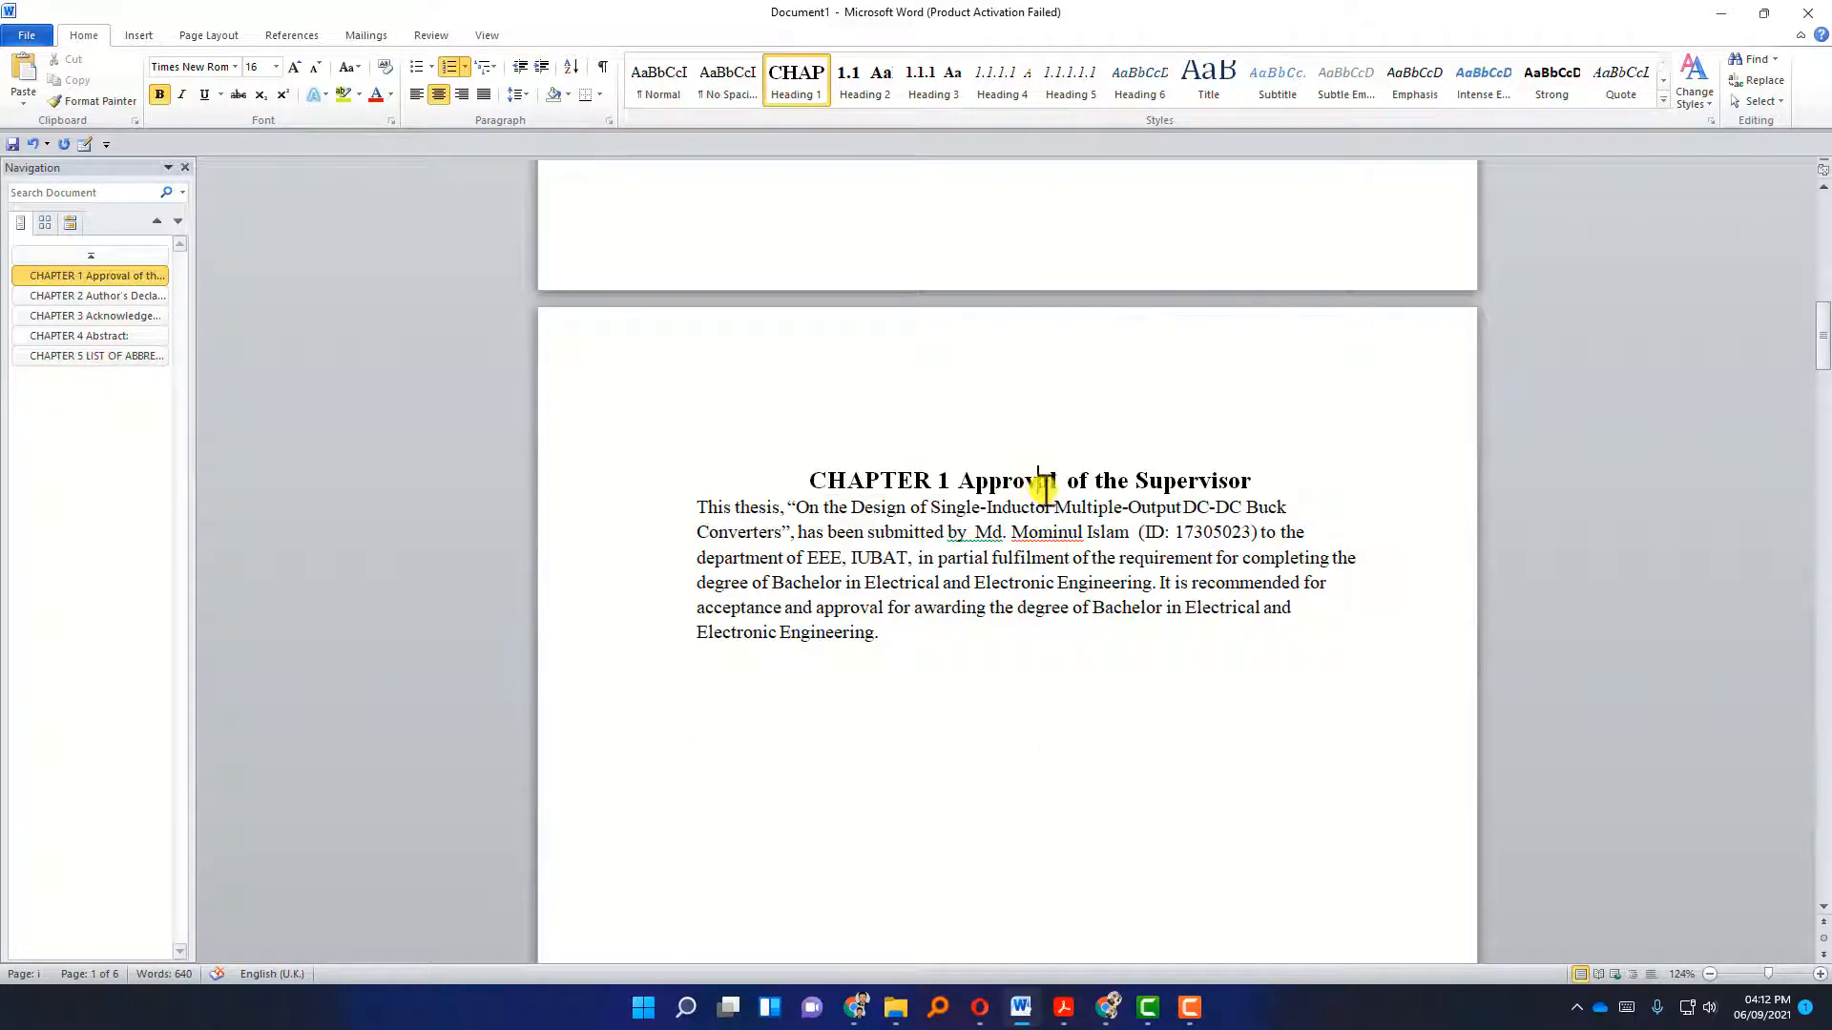
pyautogui.click(898, 485)
pyautogui.click(1013, 486)
pyautogui.scroll(-6, 1230, 536)
pyautogui.scroll(-5, 1228, 541)
pyautogui.scroll(10, 1234, 634)
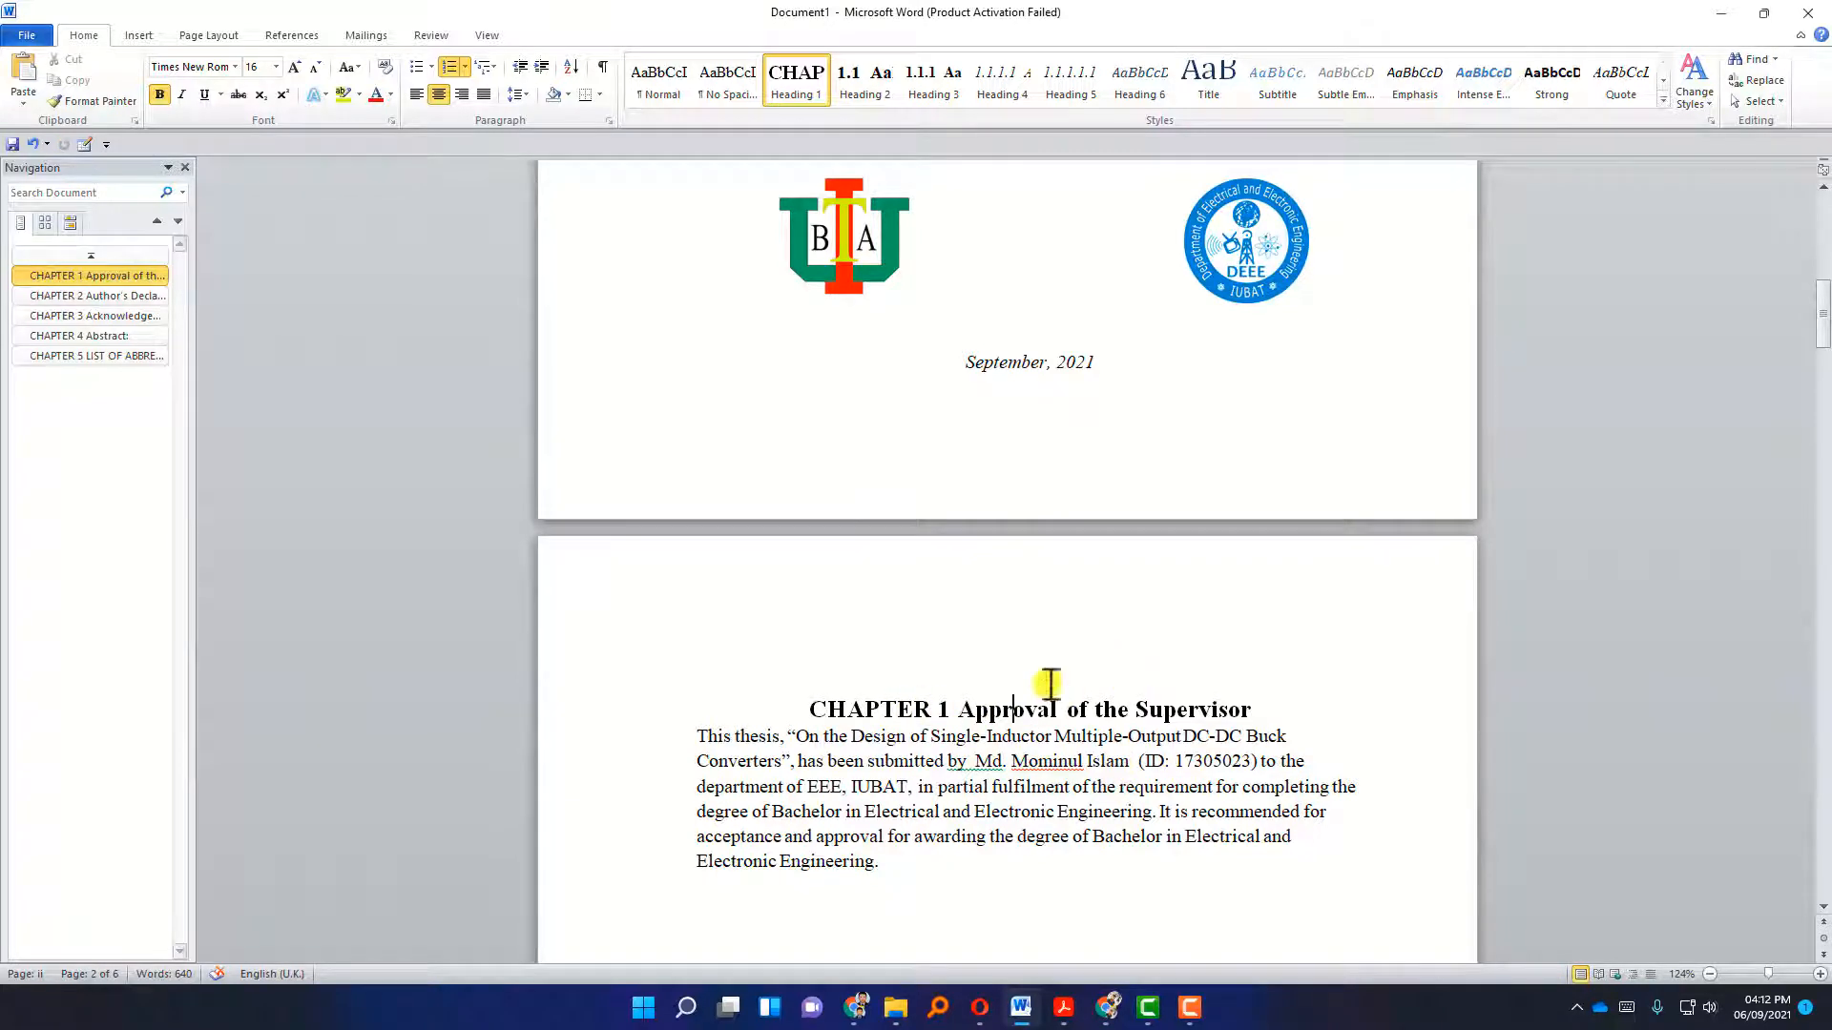
# Select all instances of the Heading 1 style and change their text to UPPERCASE.
pyautogui.rightClick(822, 89)
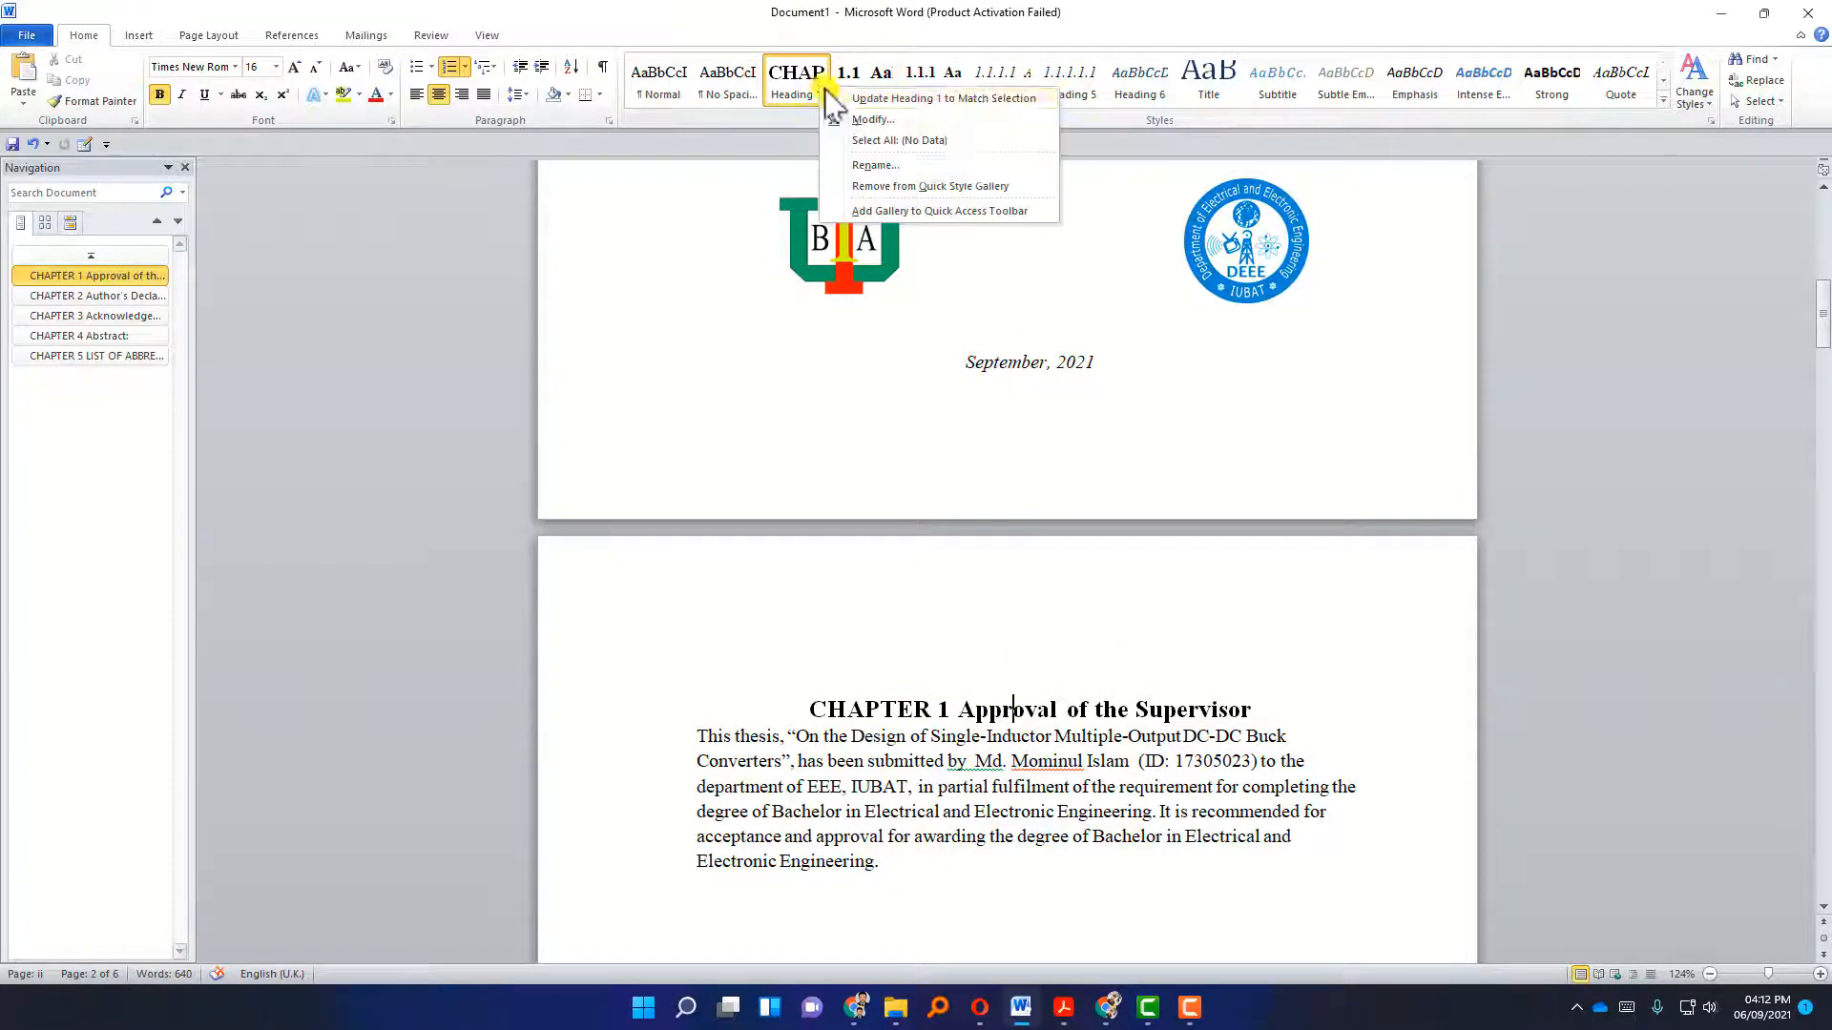
pyautogui.click(868, 140)
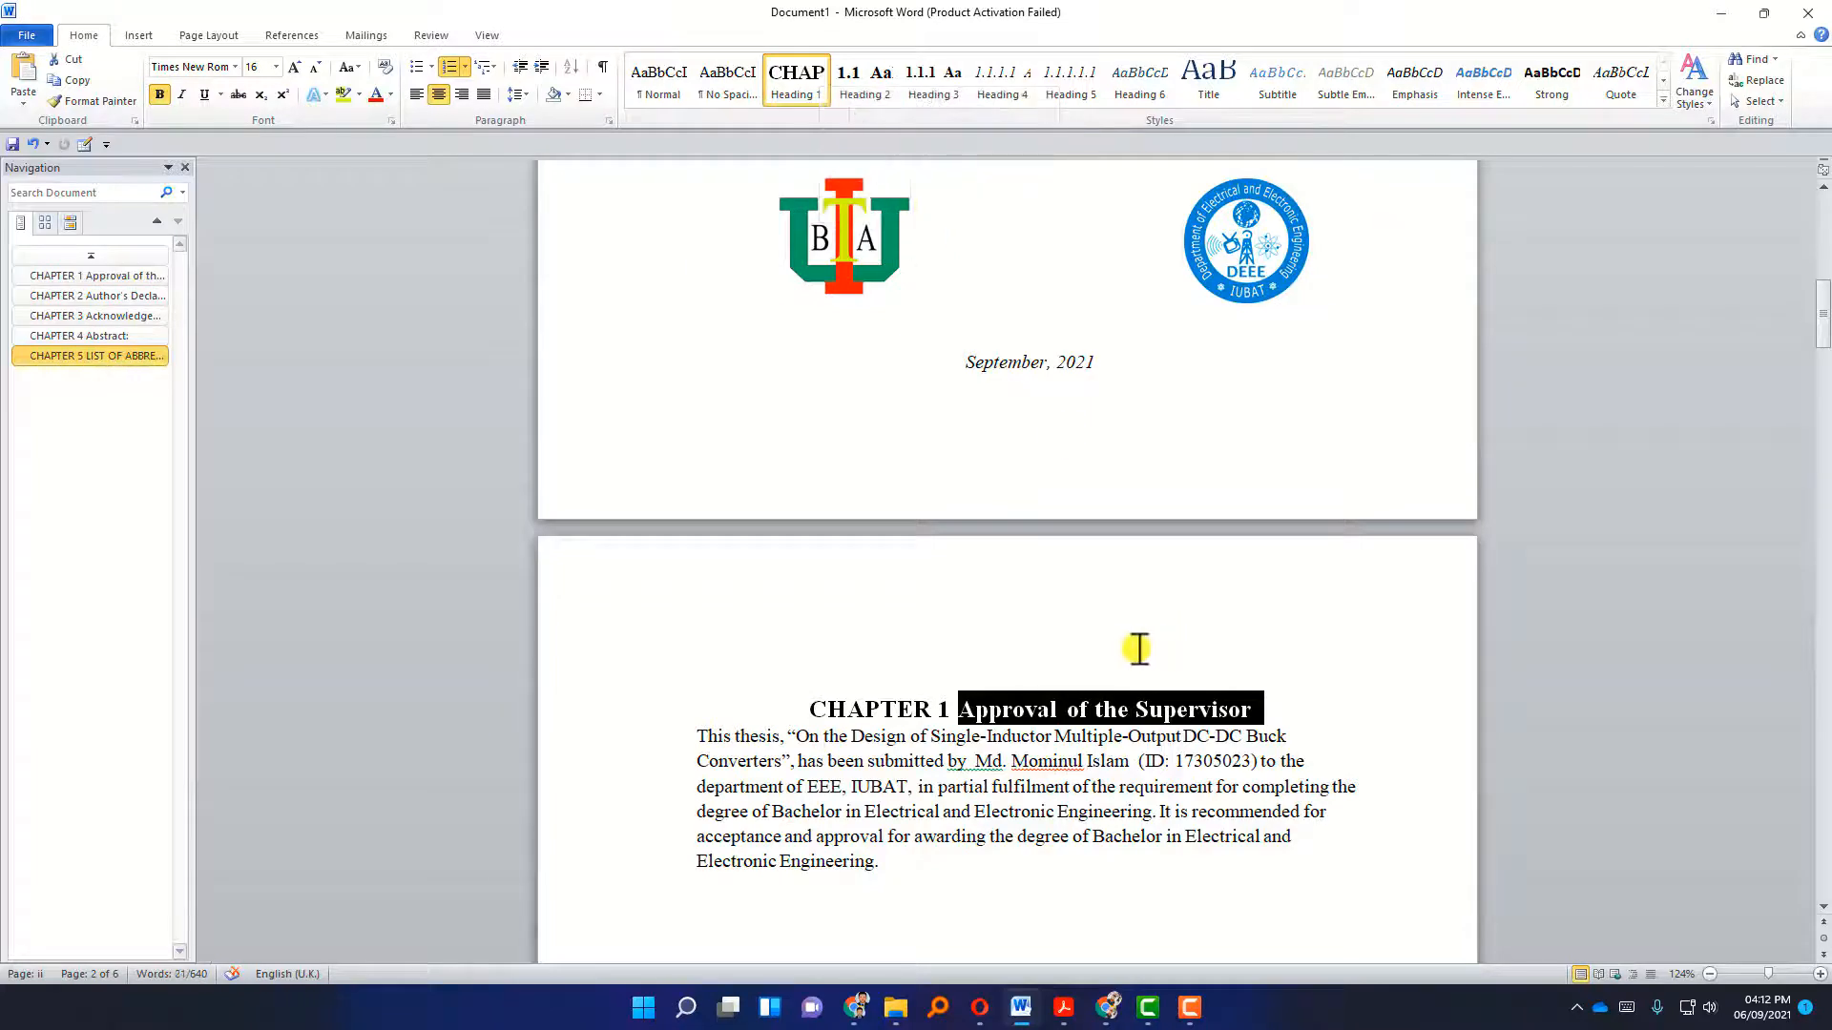
pyautogui.scroll(-6, 1136, 642)
pyautogui.scroll(-8, 968, 379)
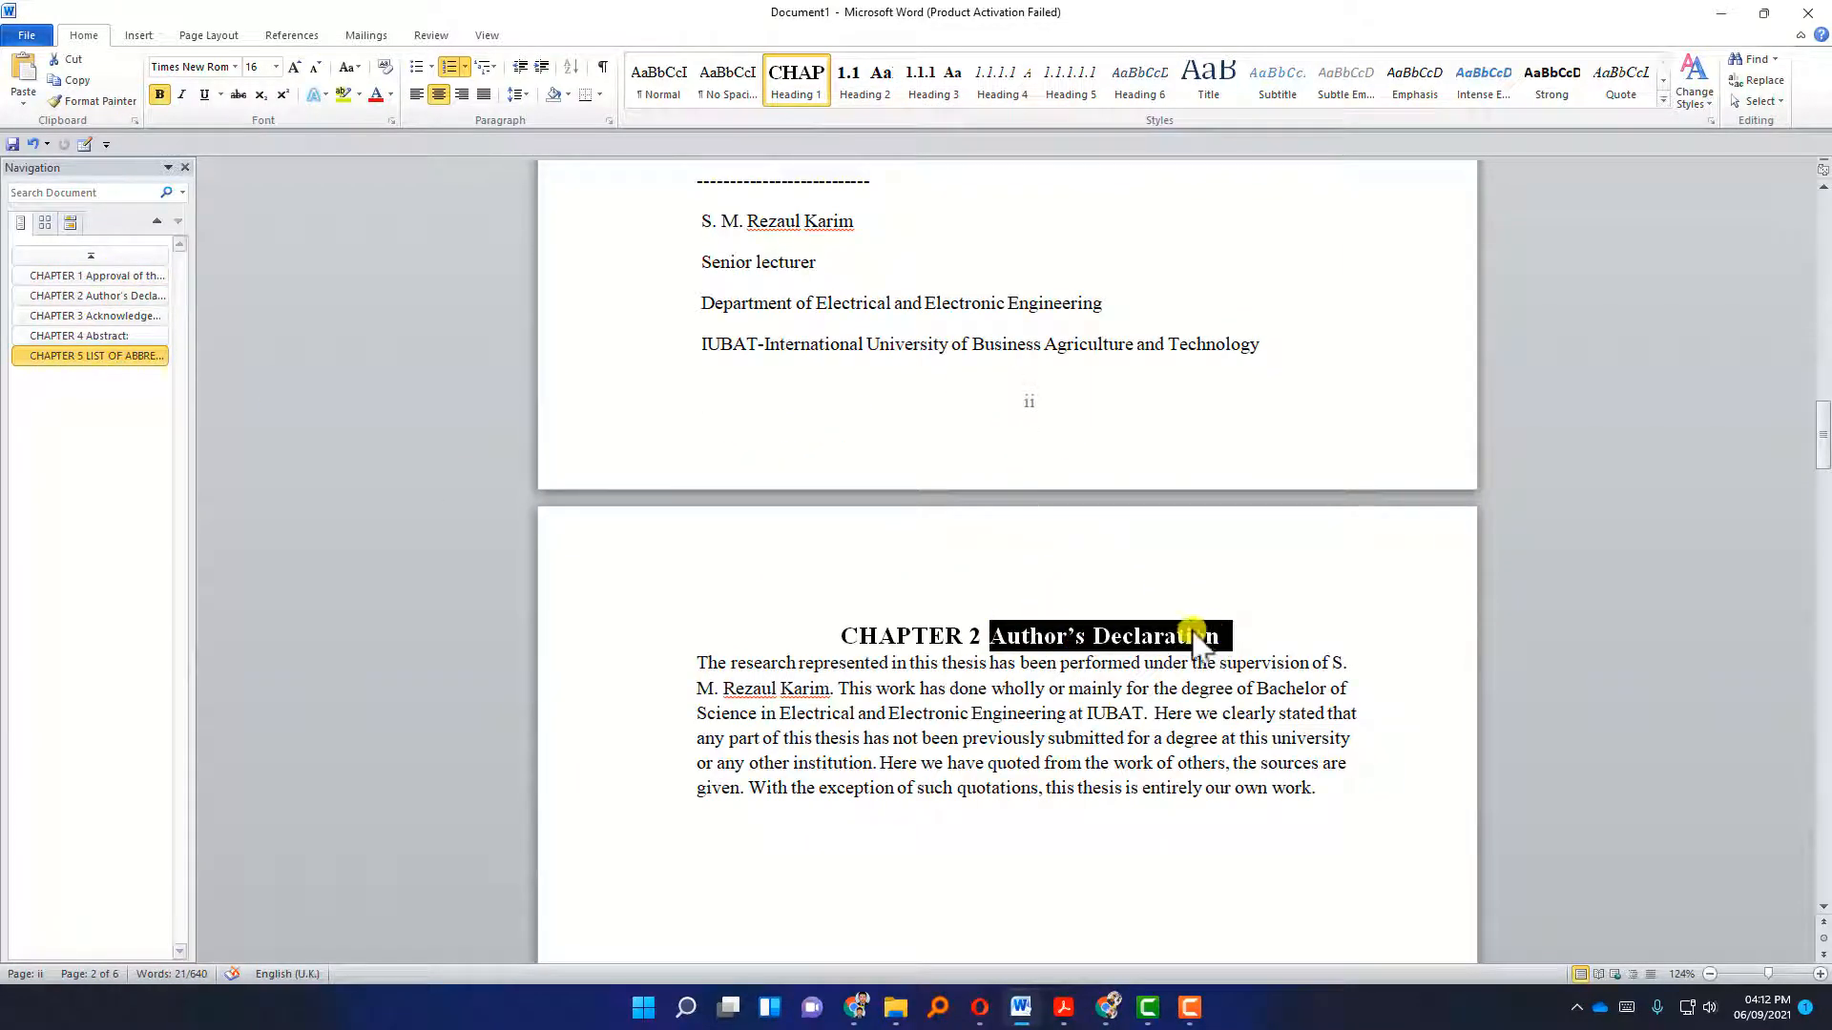
pyautogui.click(348, 67)
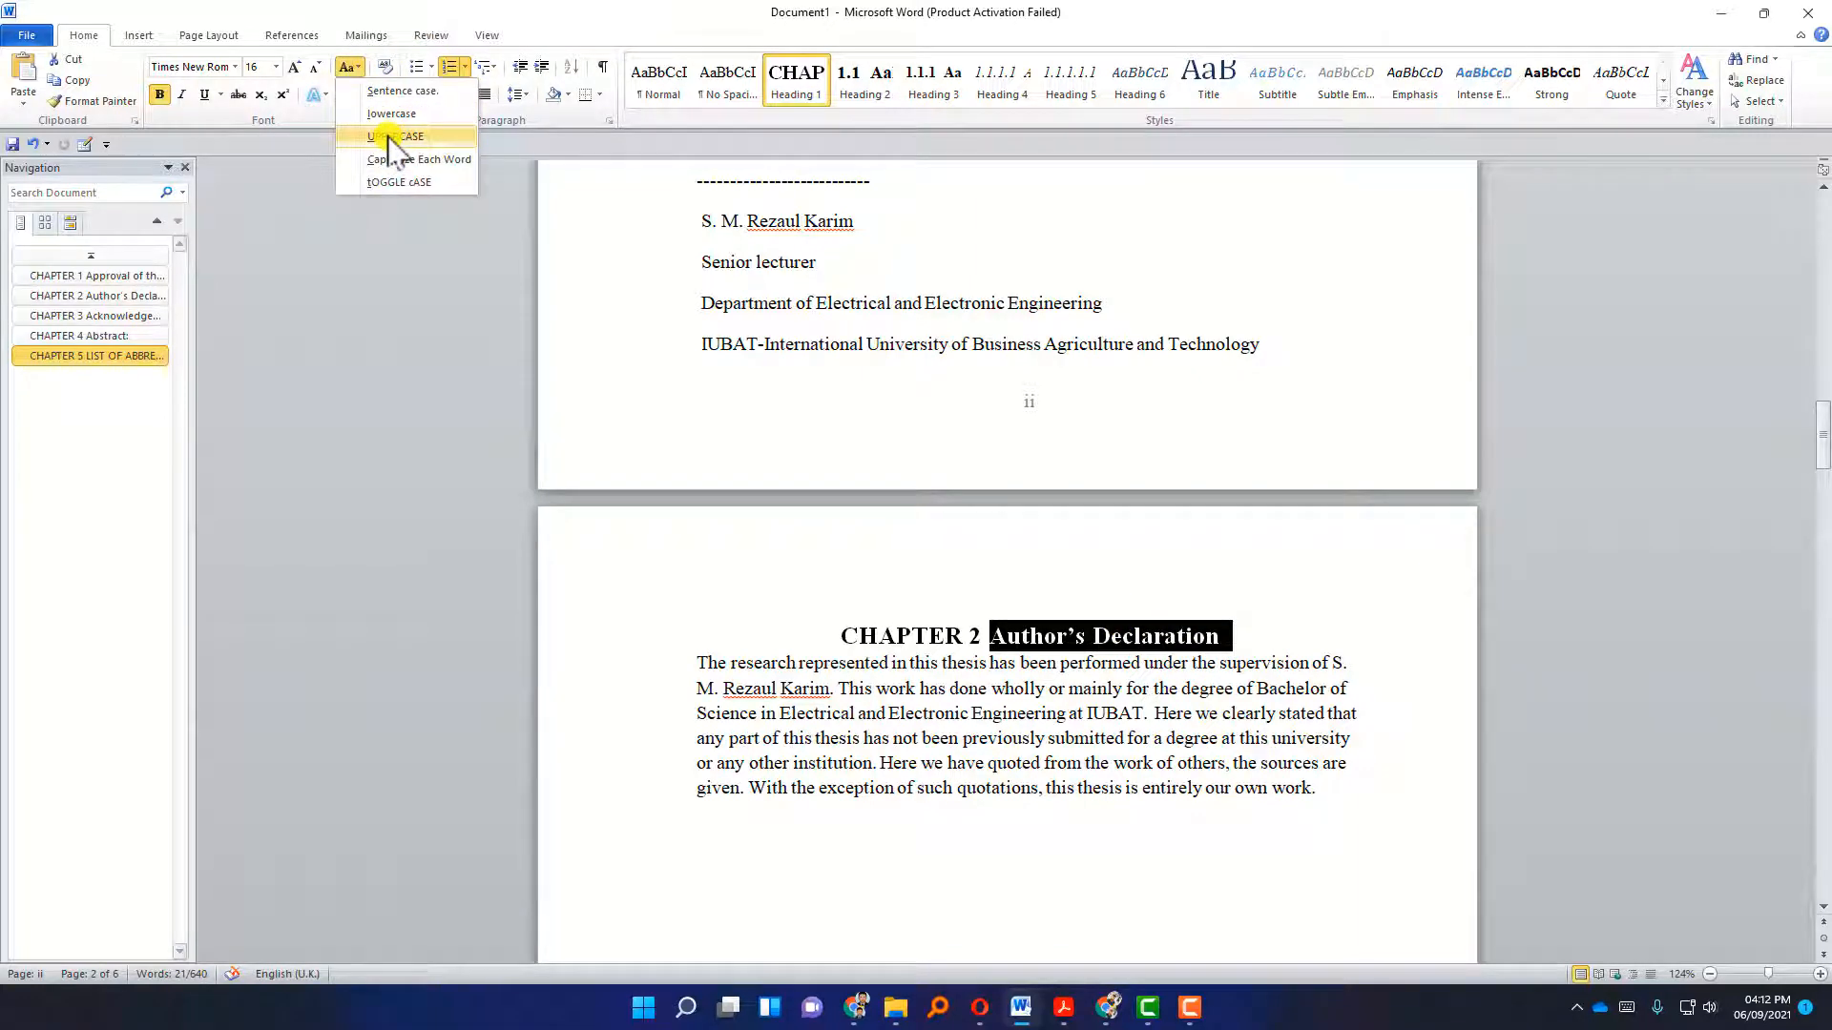
pyautogui.rightClick(790, 82)
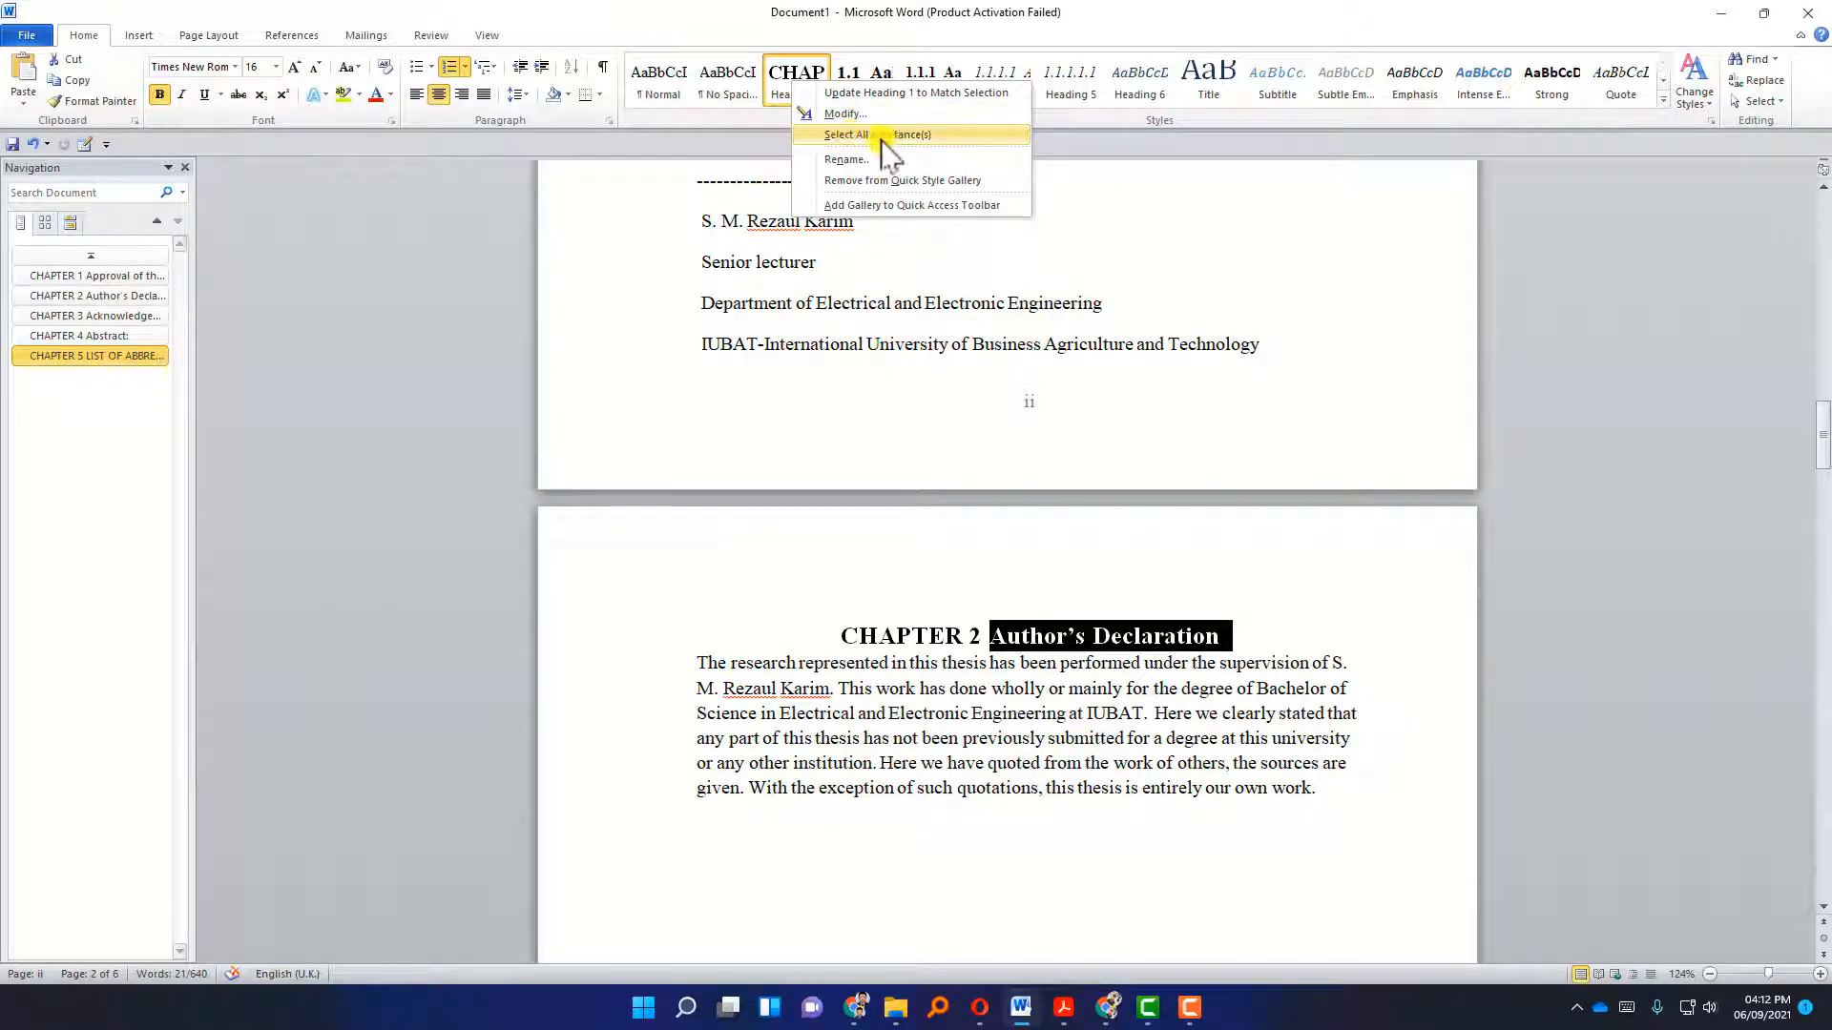
pyautogui.click(355, 69)
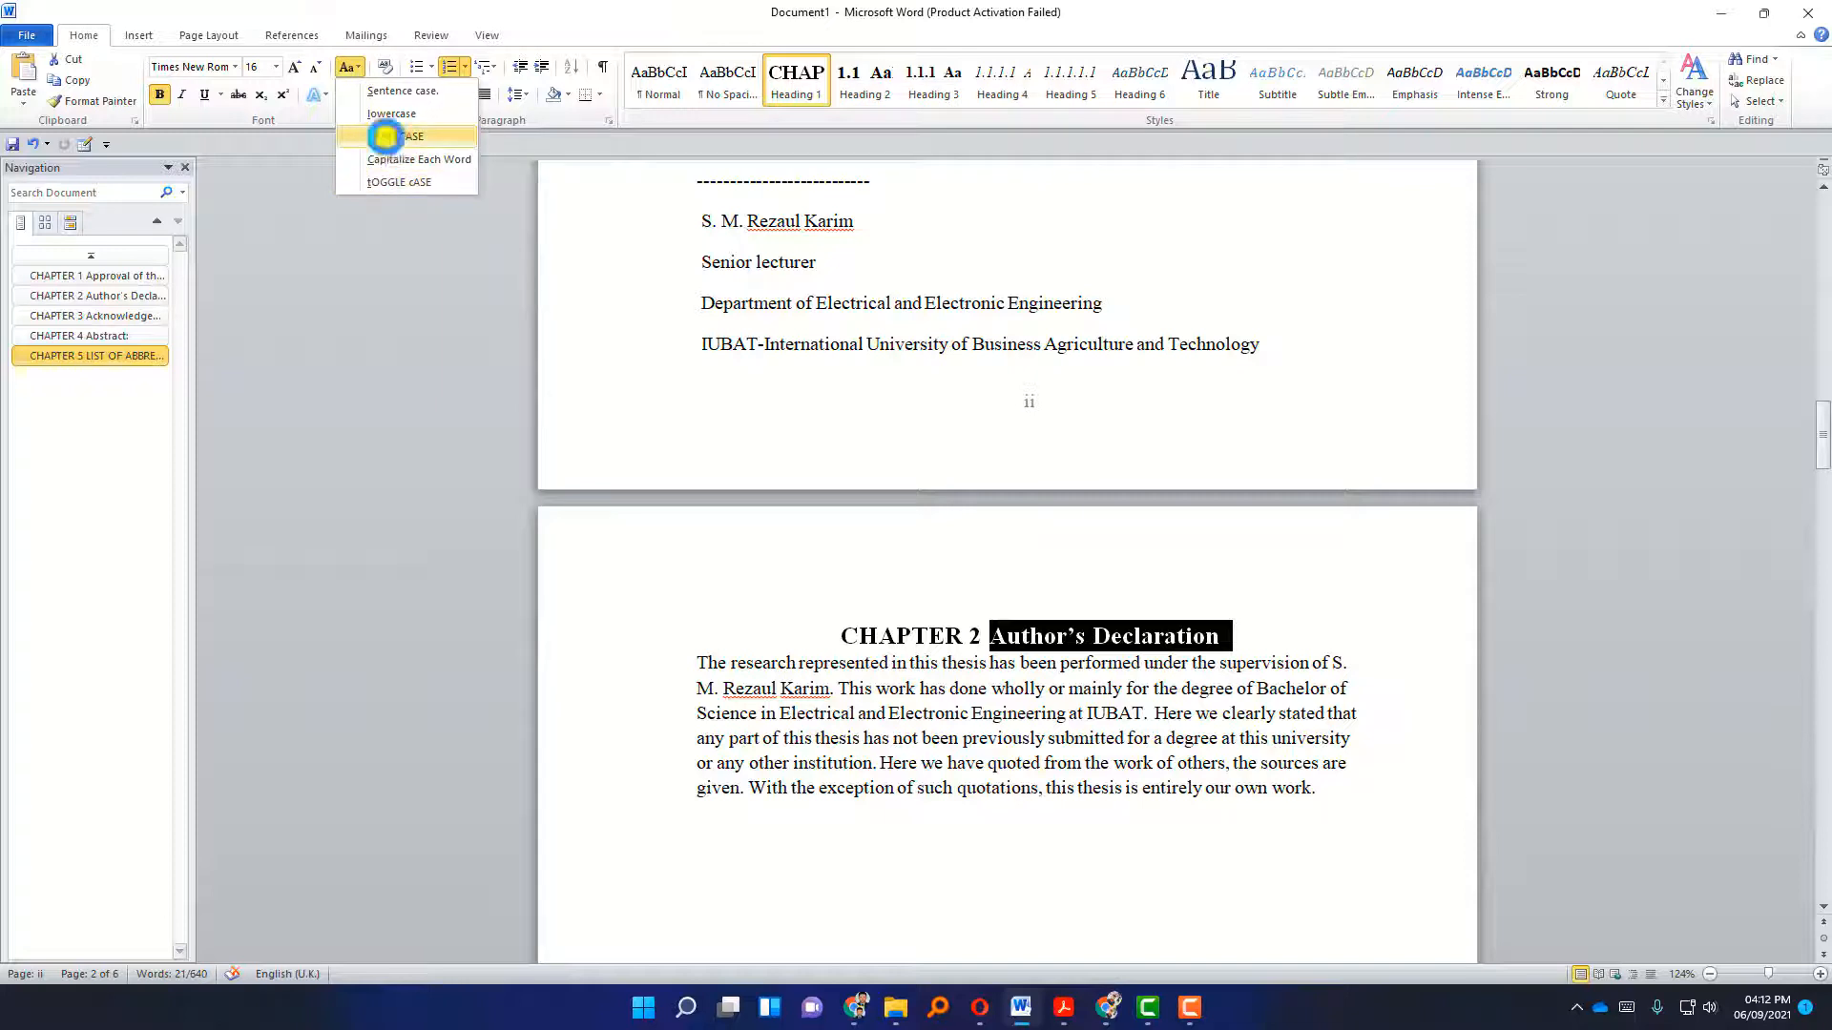
pyautogui.click(379, 134)
pyautogui.click(1328, 634)
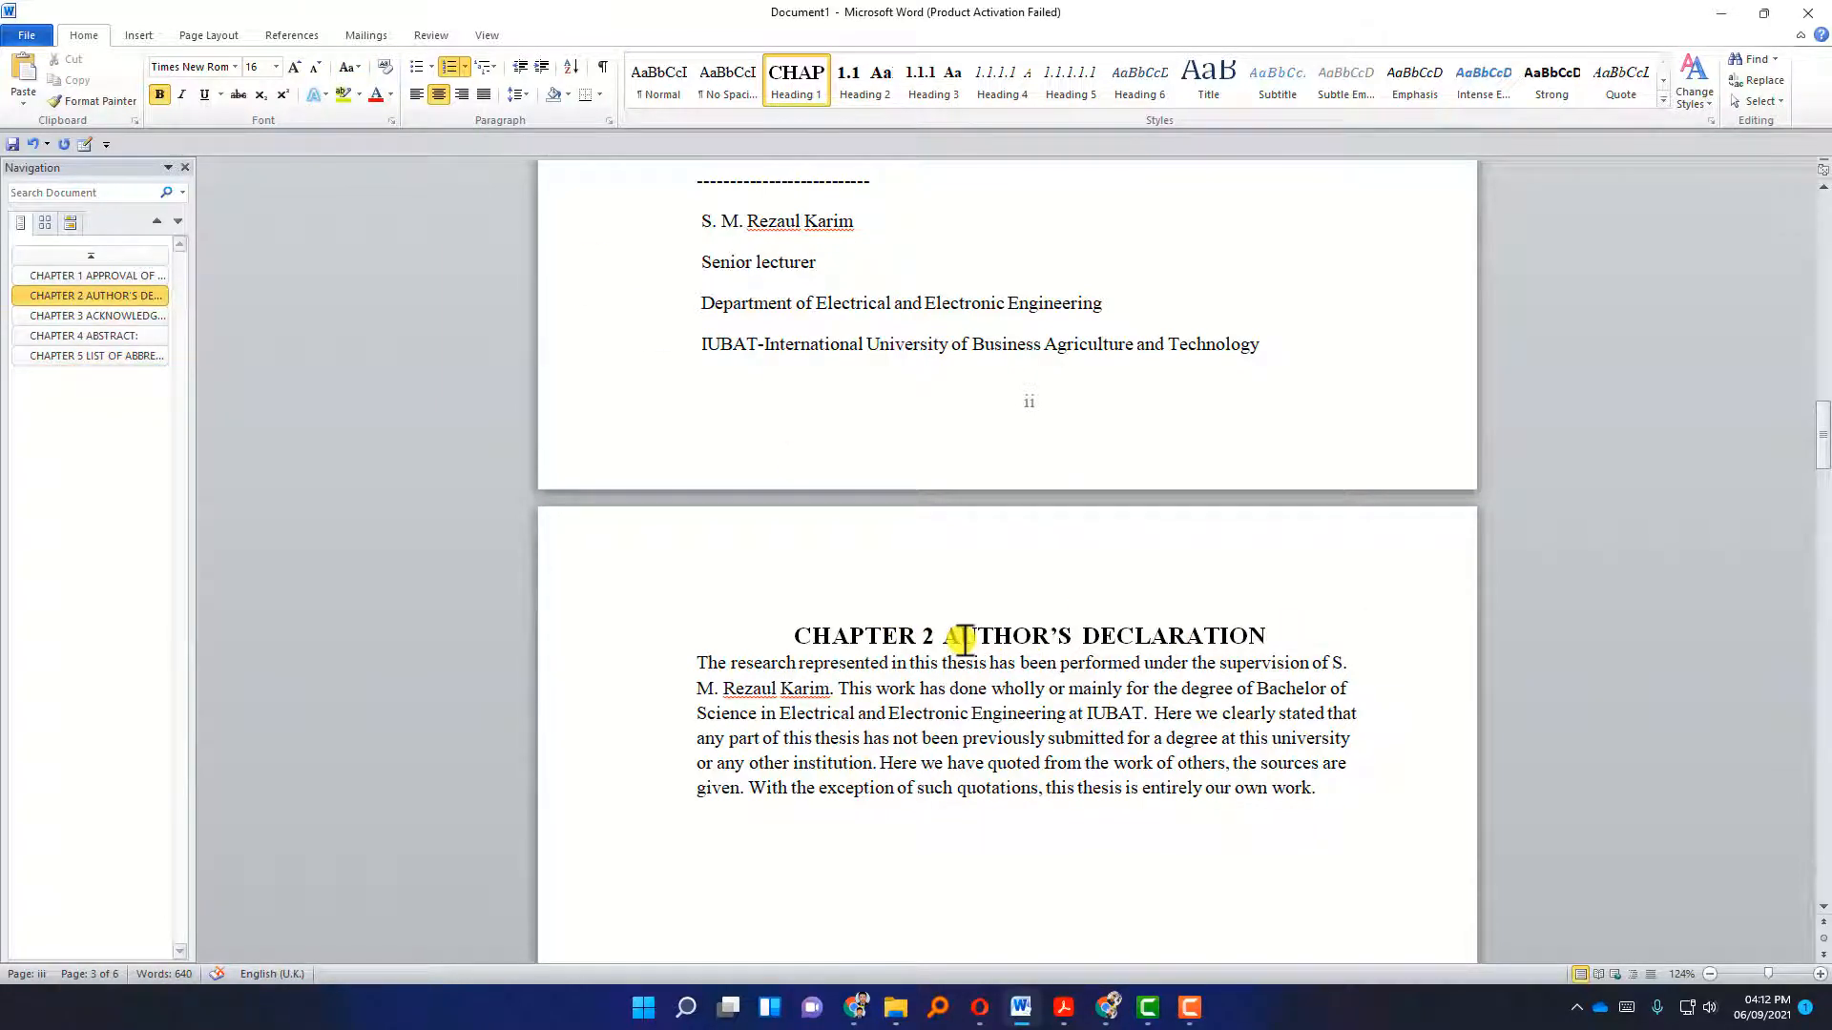
pyautogui.scroll(20, 959, 625)
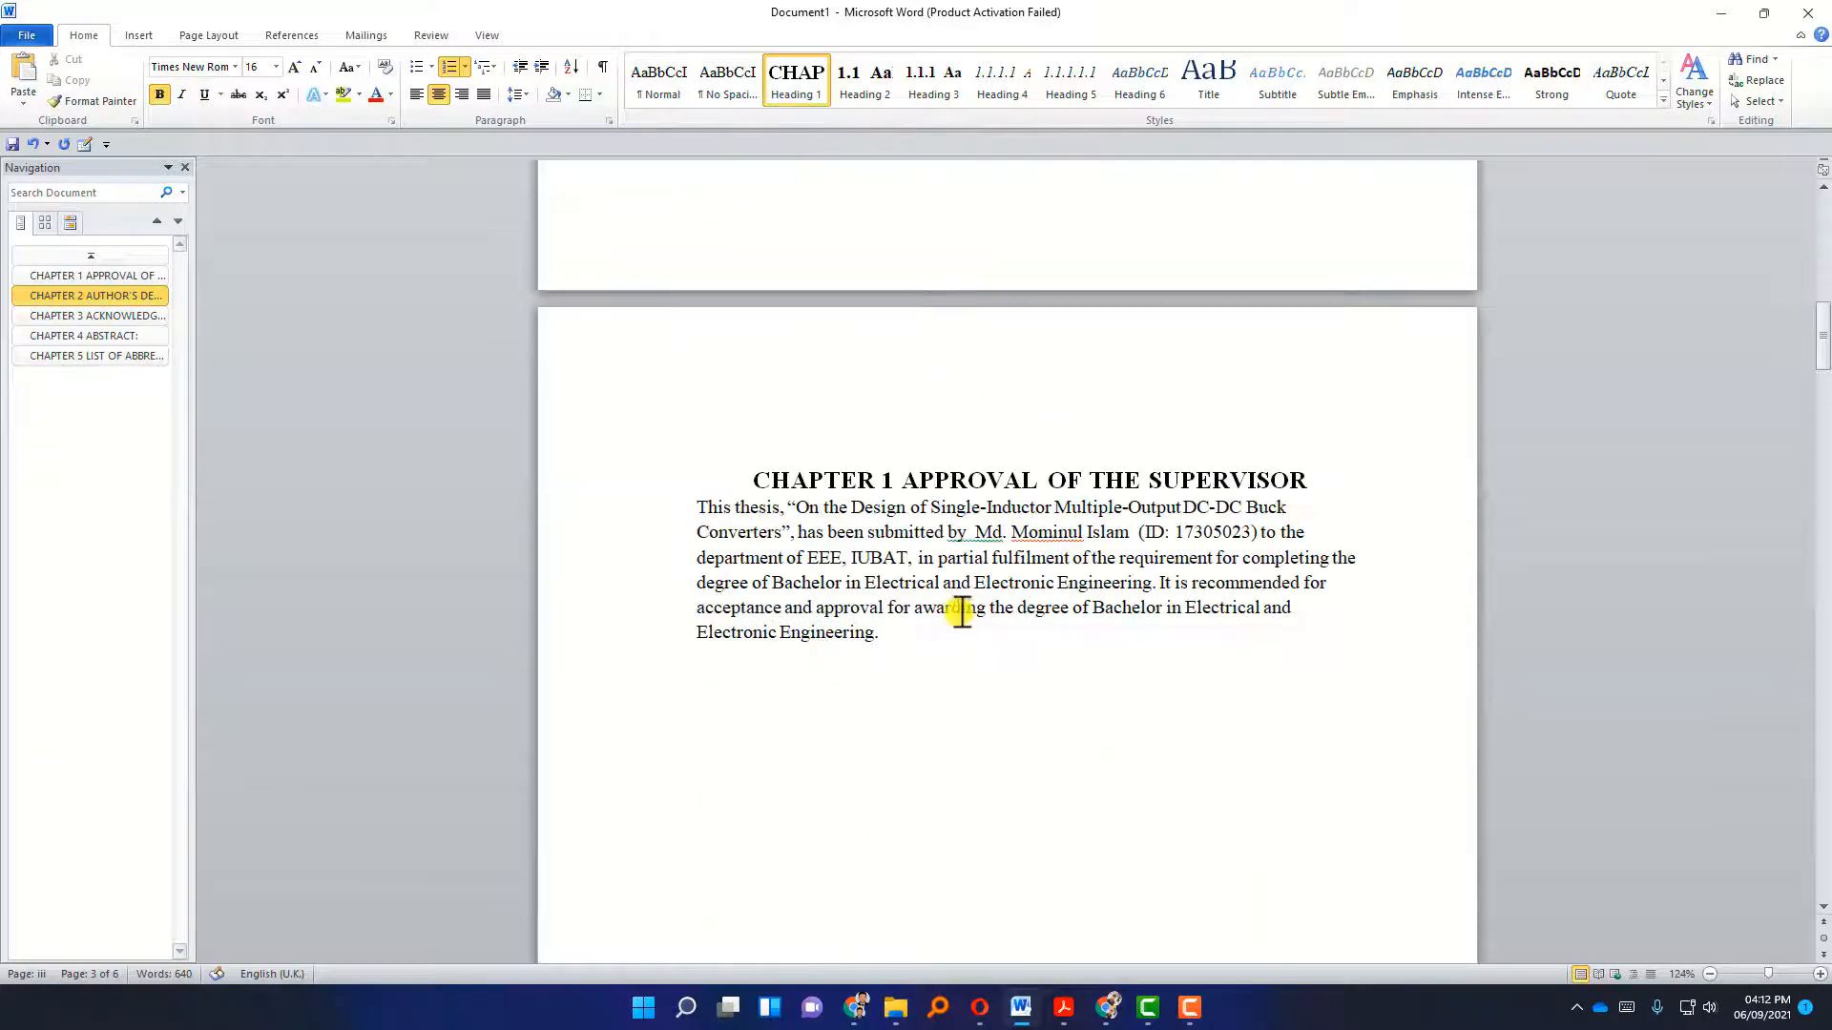
# Remove the automatic chapter numbers from the "APPROVAL OF THE SUPERVISOR" and "AUTHOR'S DECLARATION" headings.
pyautogui.click(857, 480)
pyautogui.click(1012, 424)
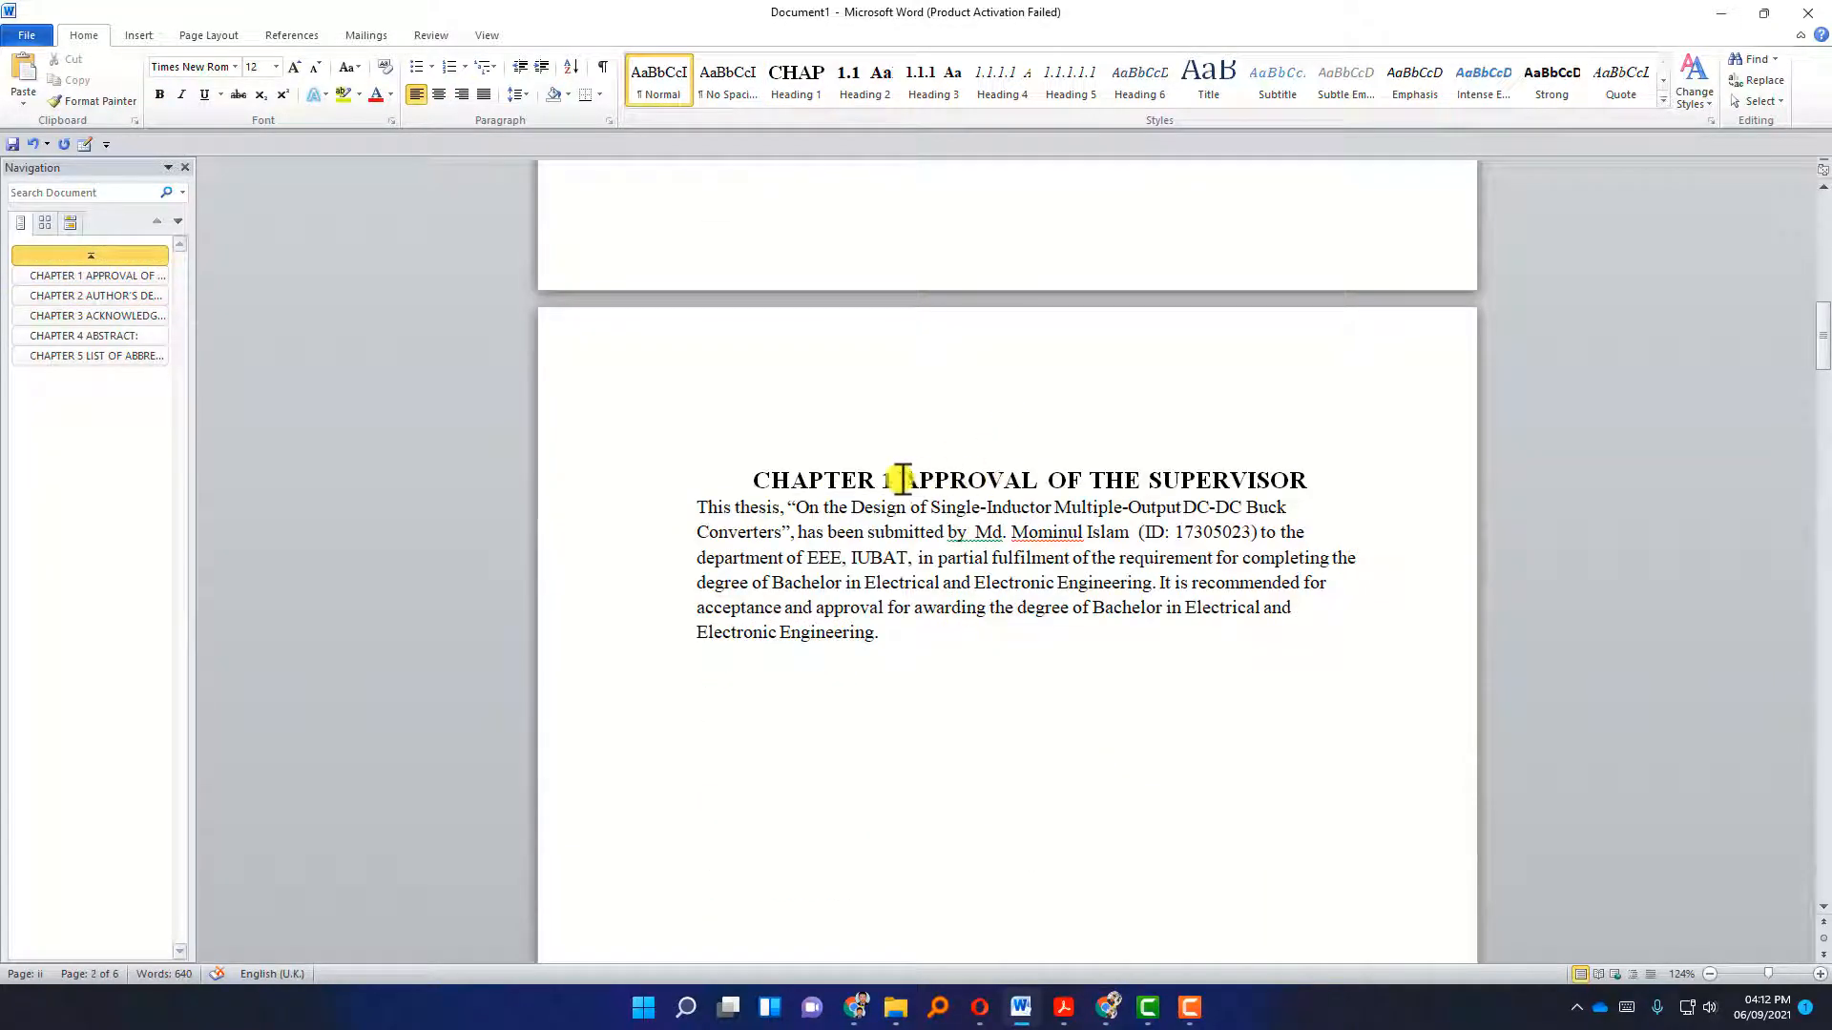
pyautogui.click(800, 486)
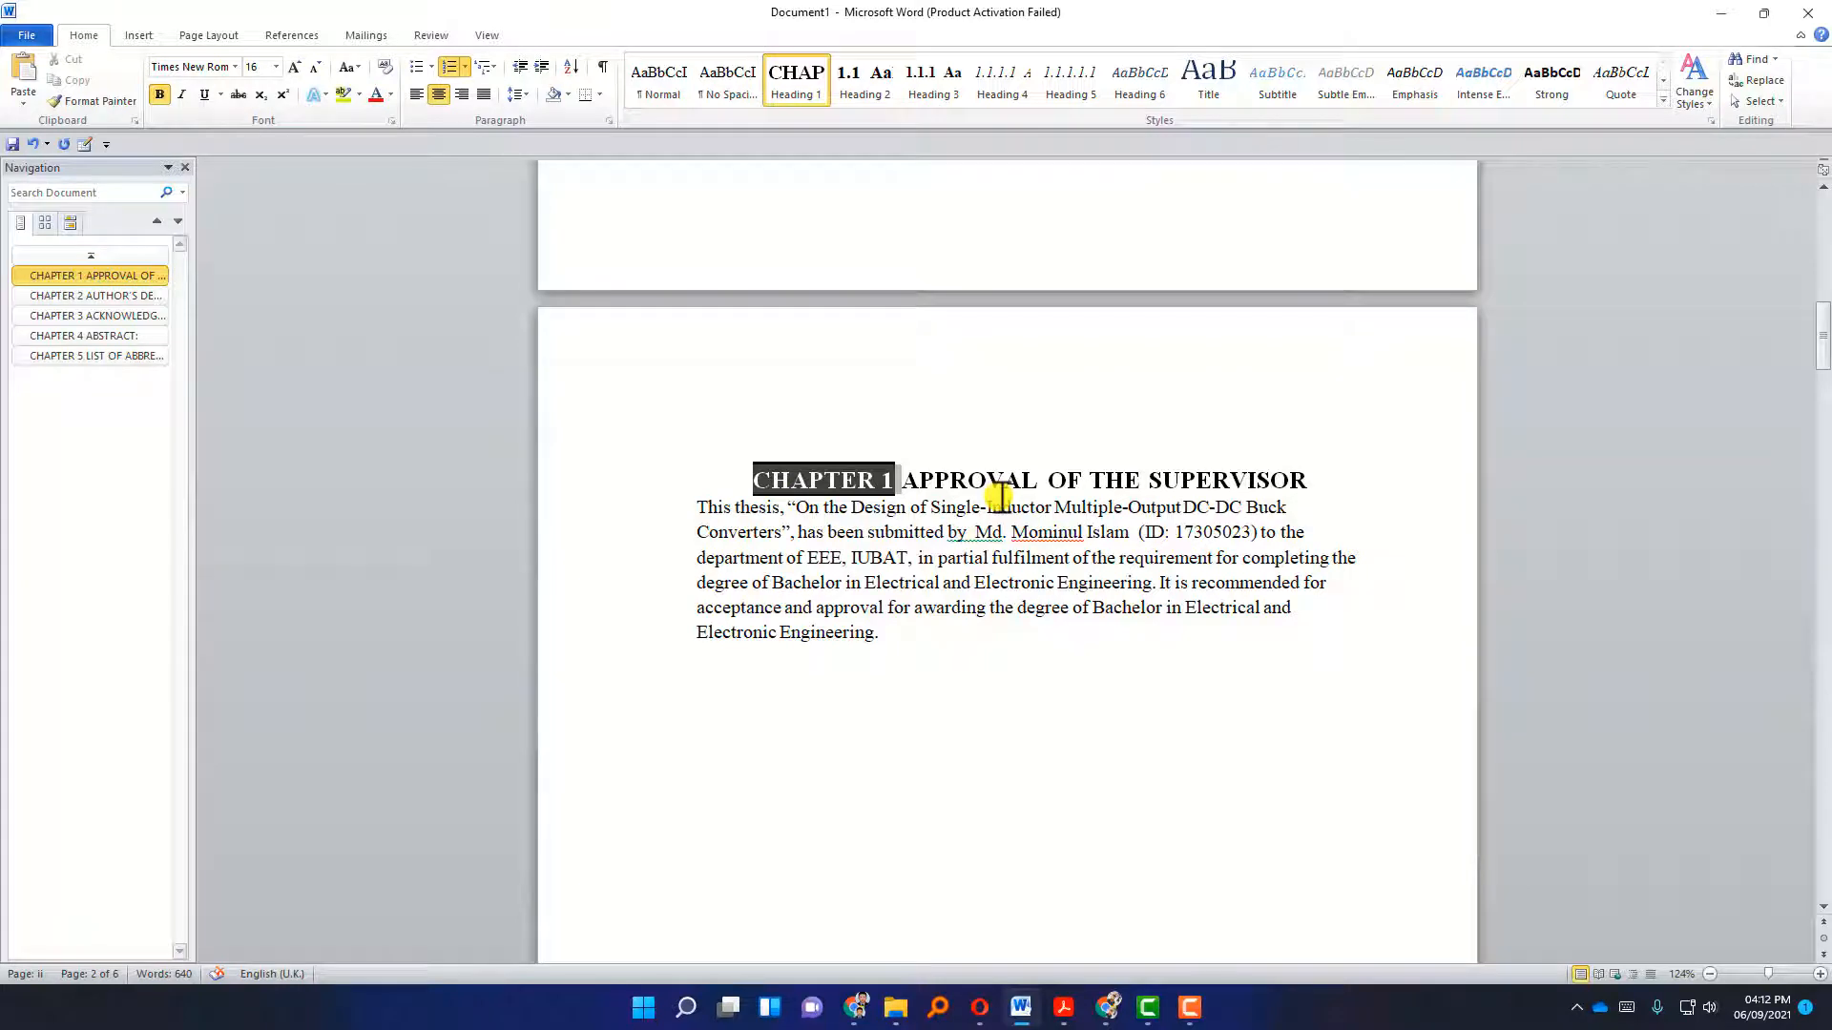
pyautogui.press('BackSpace')
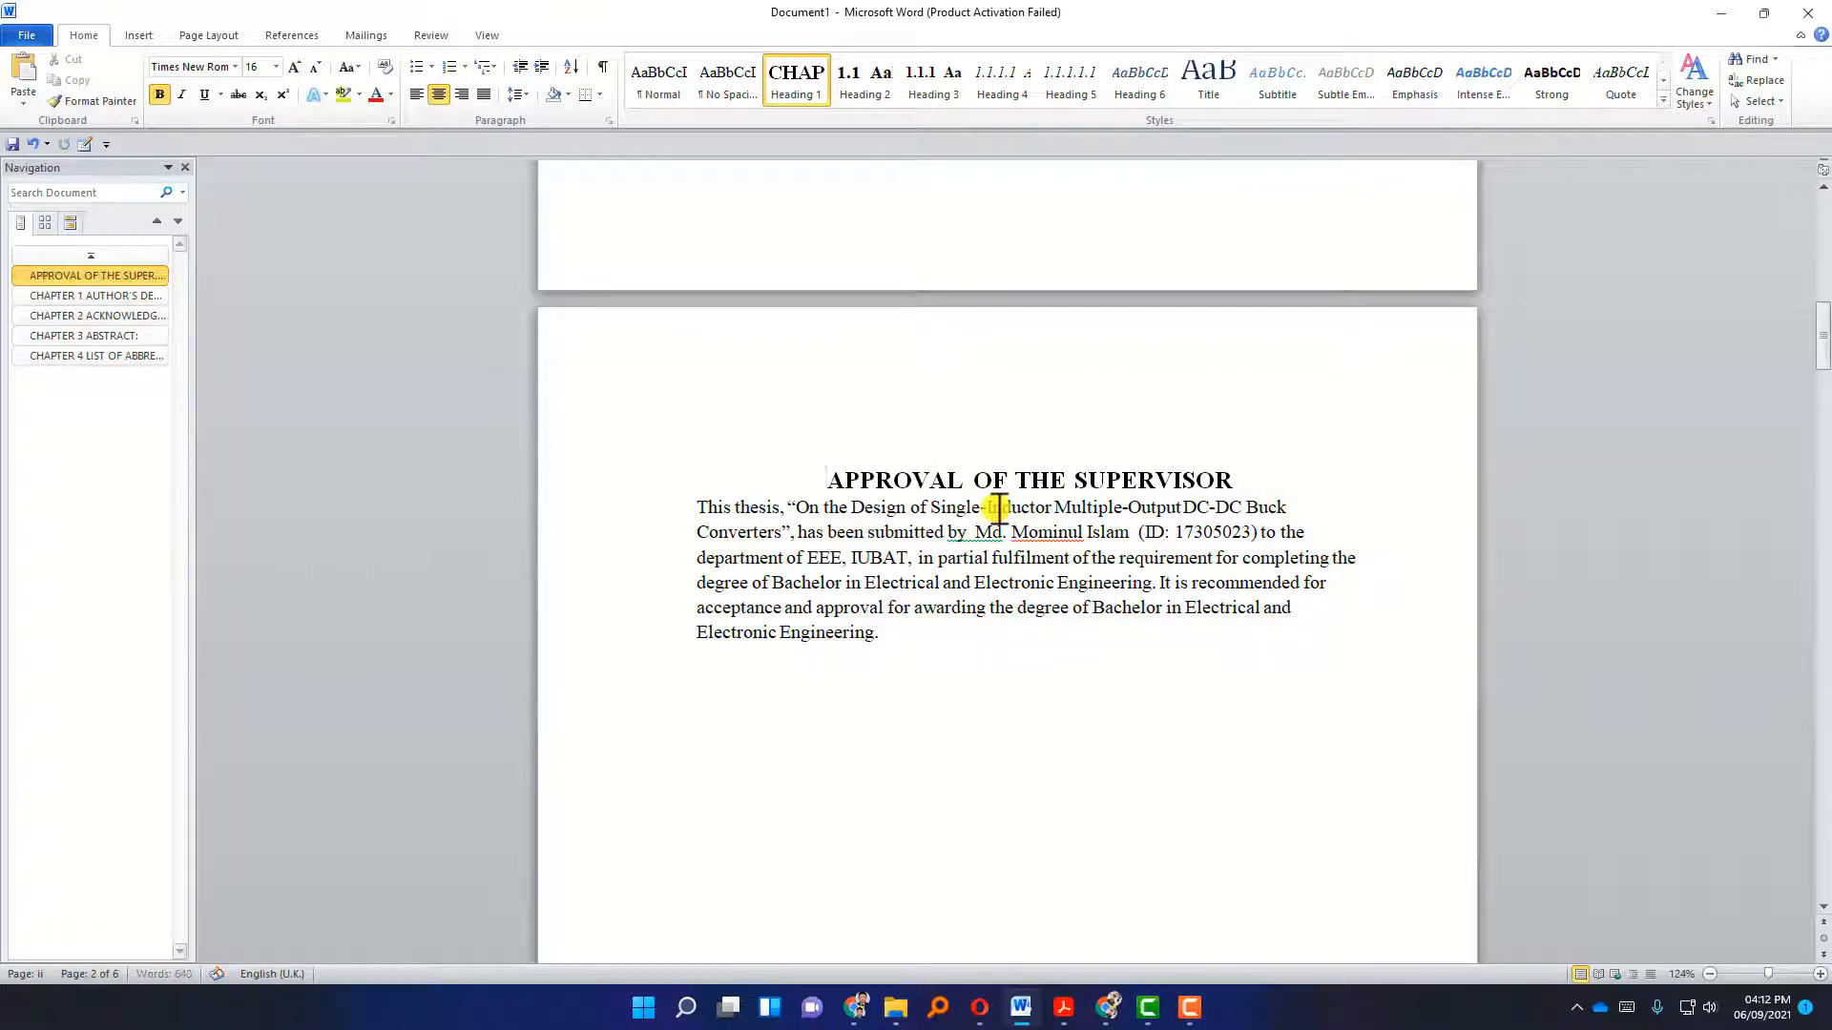
pyautogui.scroll(-10, 1011, 477)
pyautogui.click(878, 645)
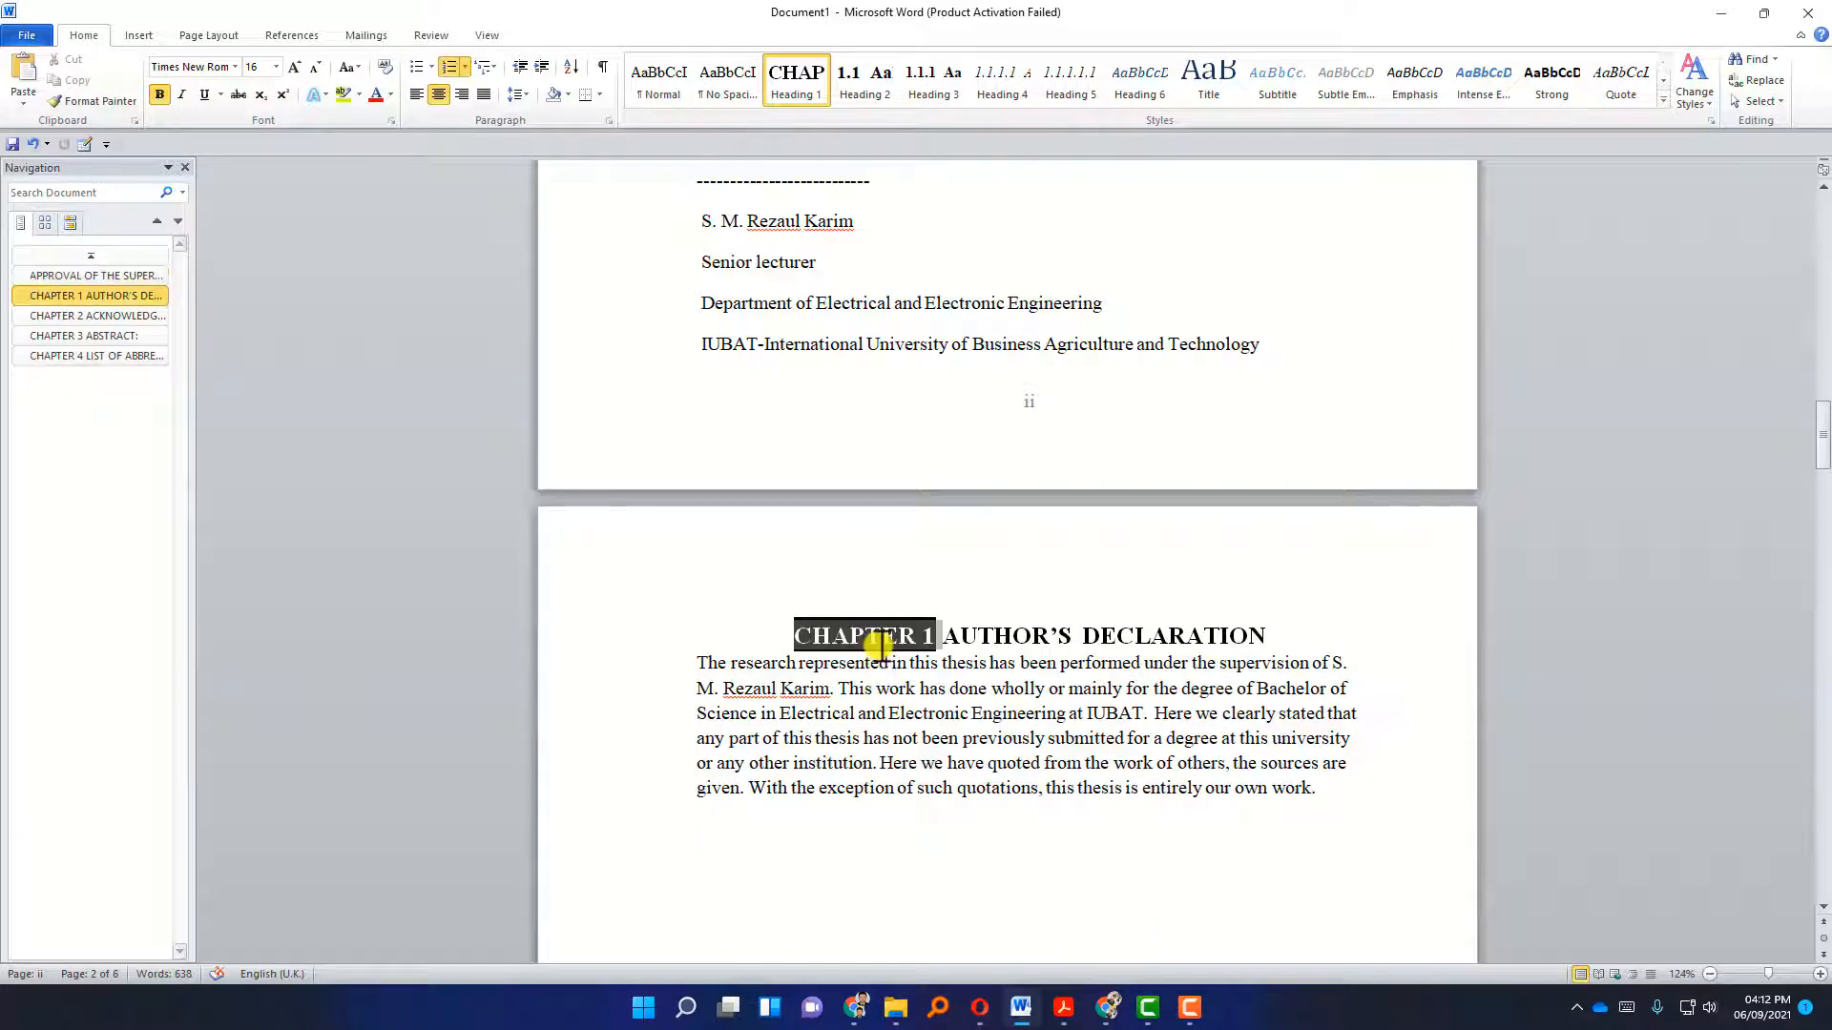
pyautogui.press('BackSpace')
# Remove the automatic chapter numbers from the "ACKNOWLEDGEMENT", "ABSTRACT:" and "LIST OF ABBREVIATION" headings.
pyautogui.scroll(-15, 916, 621)
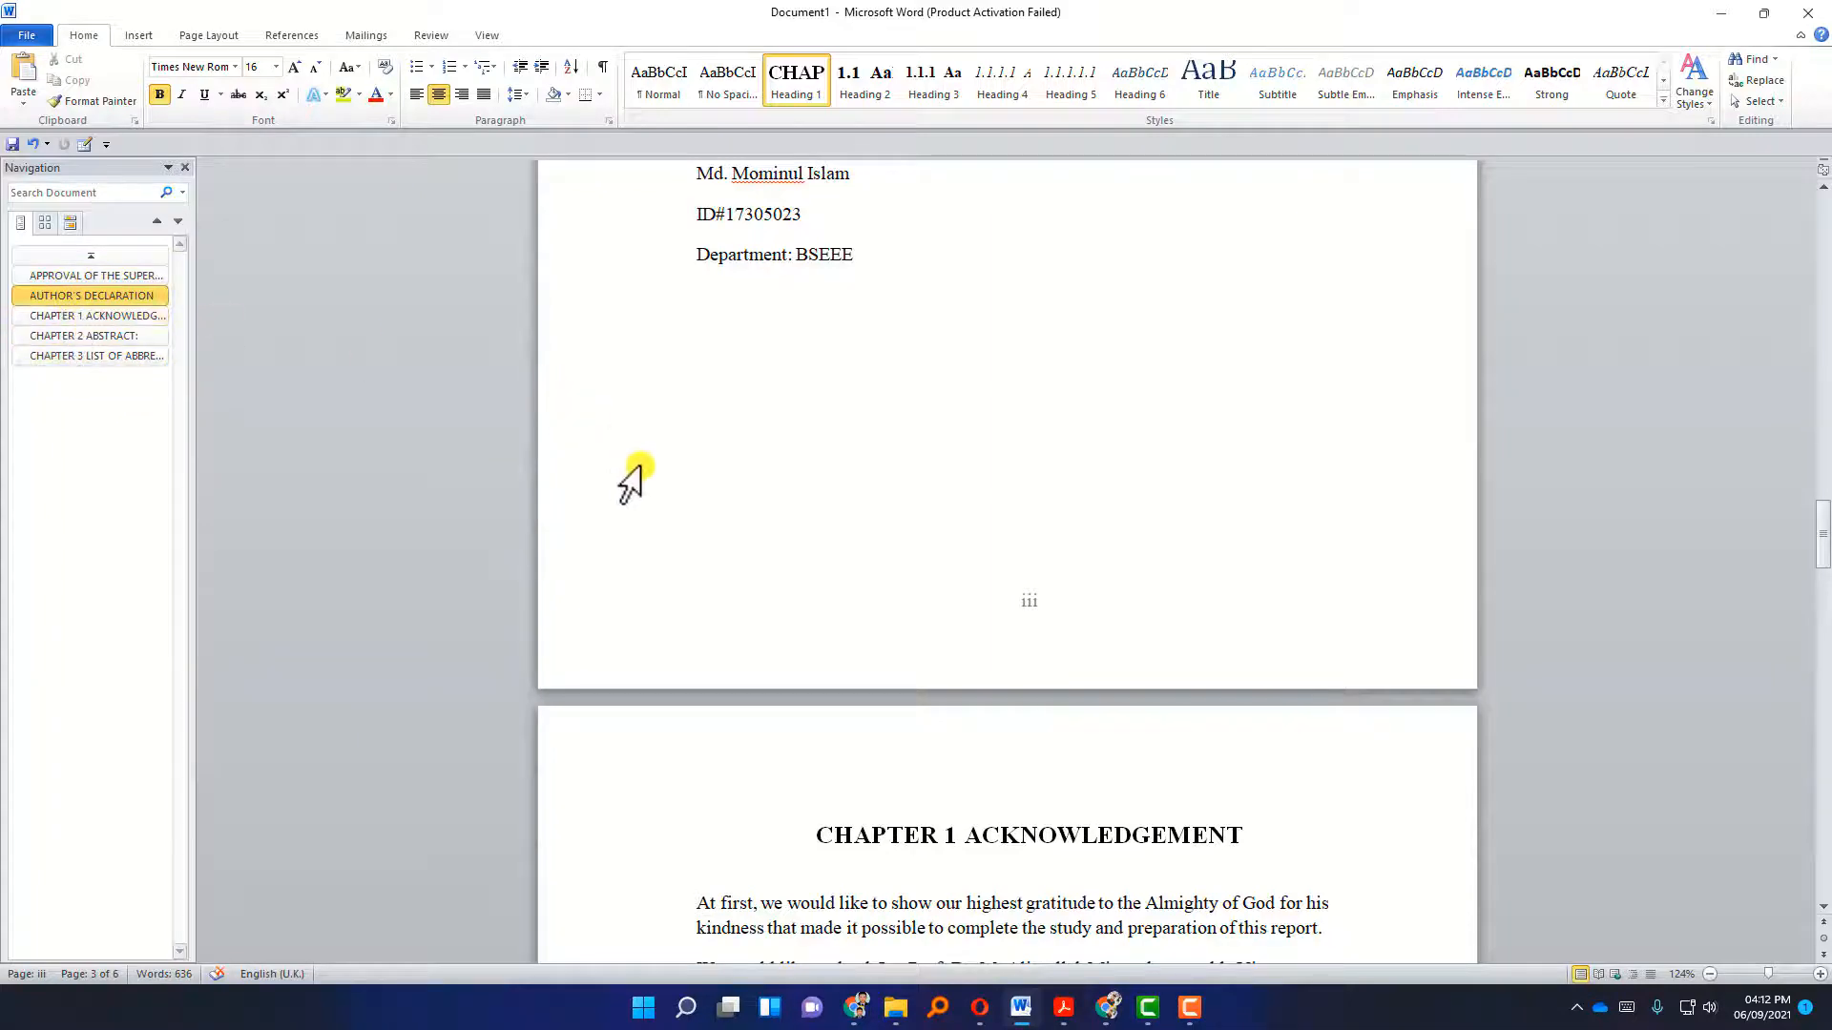
pyautogui.scroll(-3, 668, 482)
pyautogui.click(918, 607)
pyautogui.press('BackSpace')
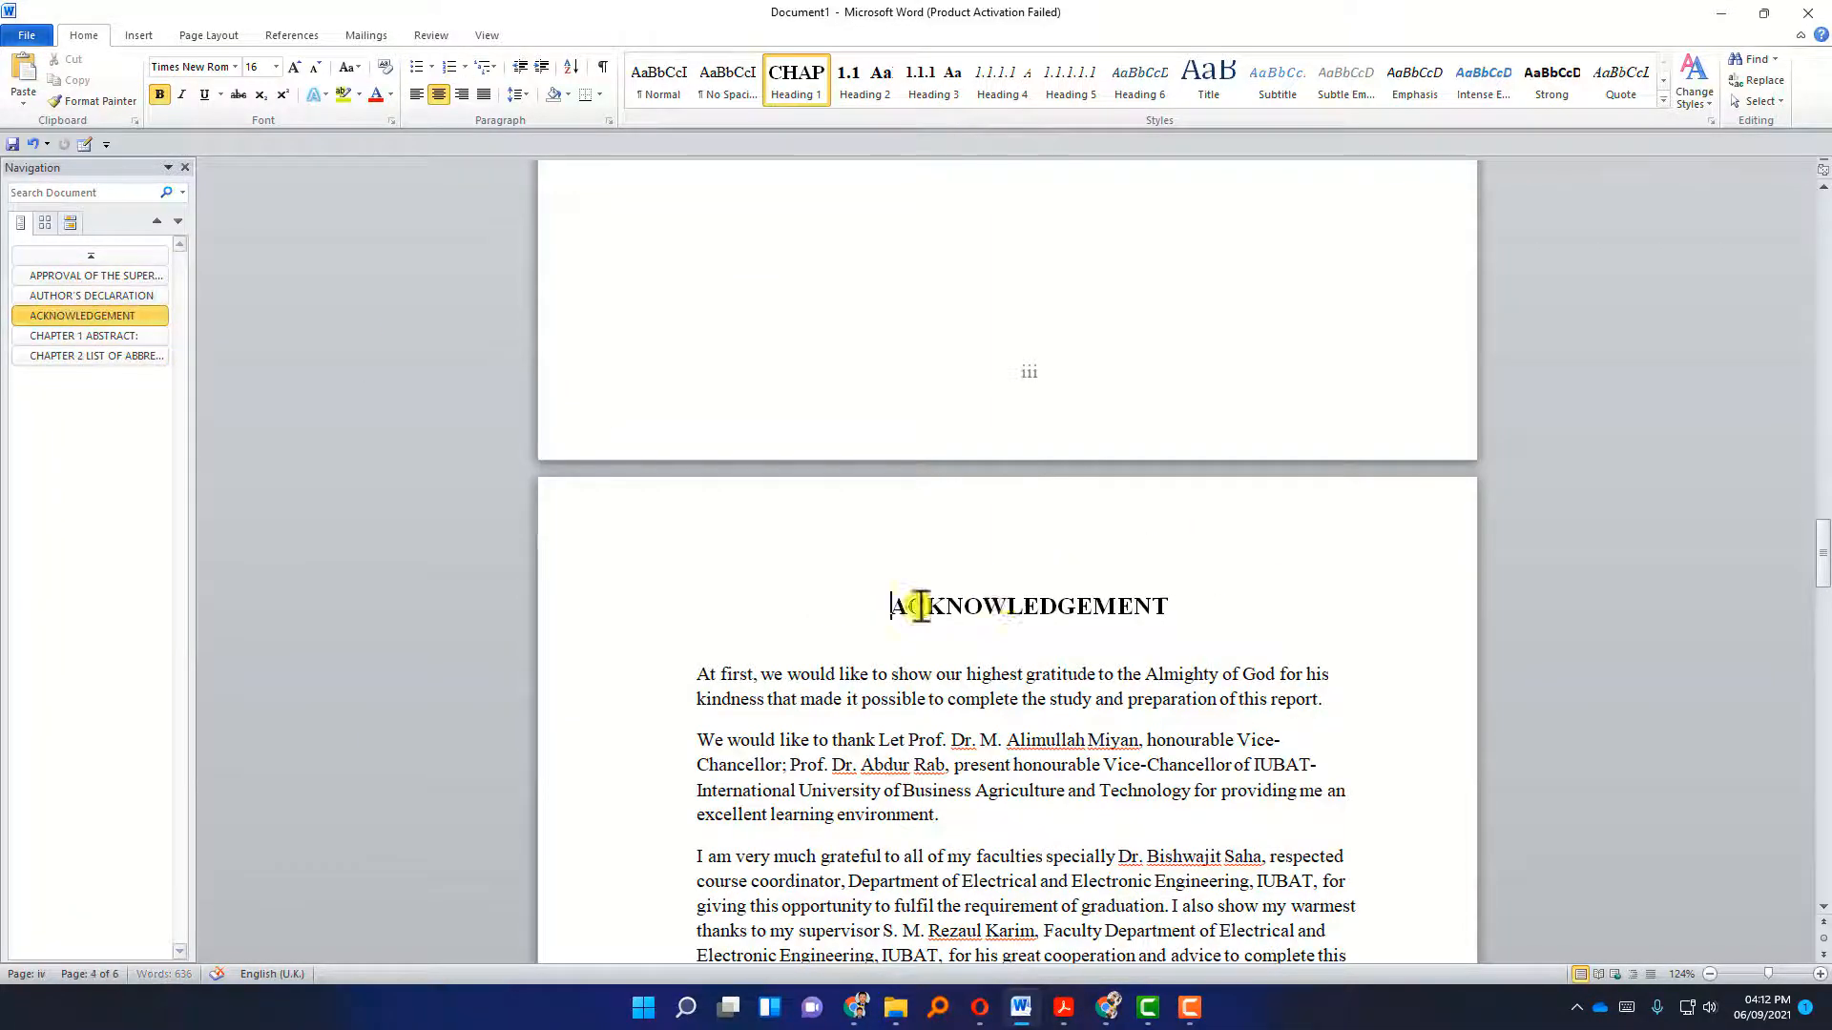
pyautogui.scroll(-13, 1047, 577)
pyautogui.scroll(-6, 1047, 573)
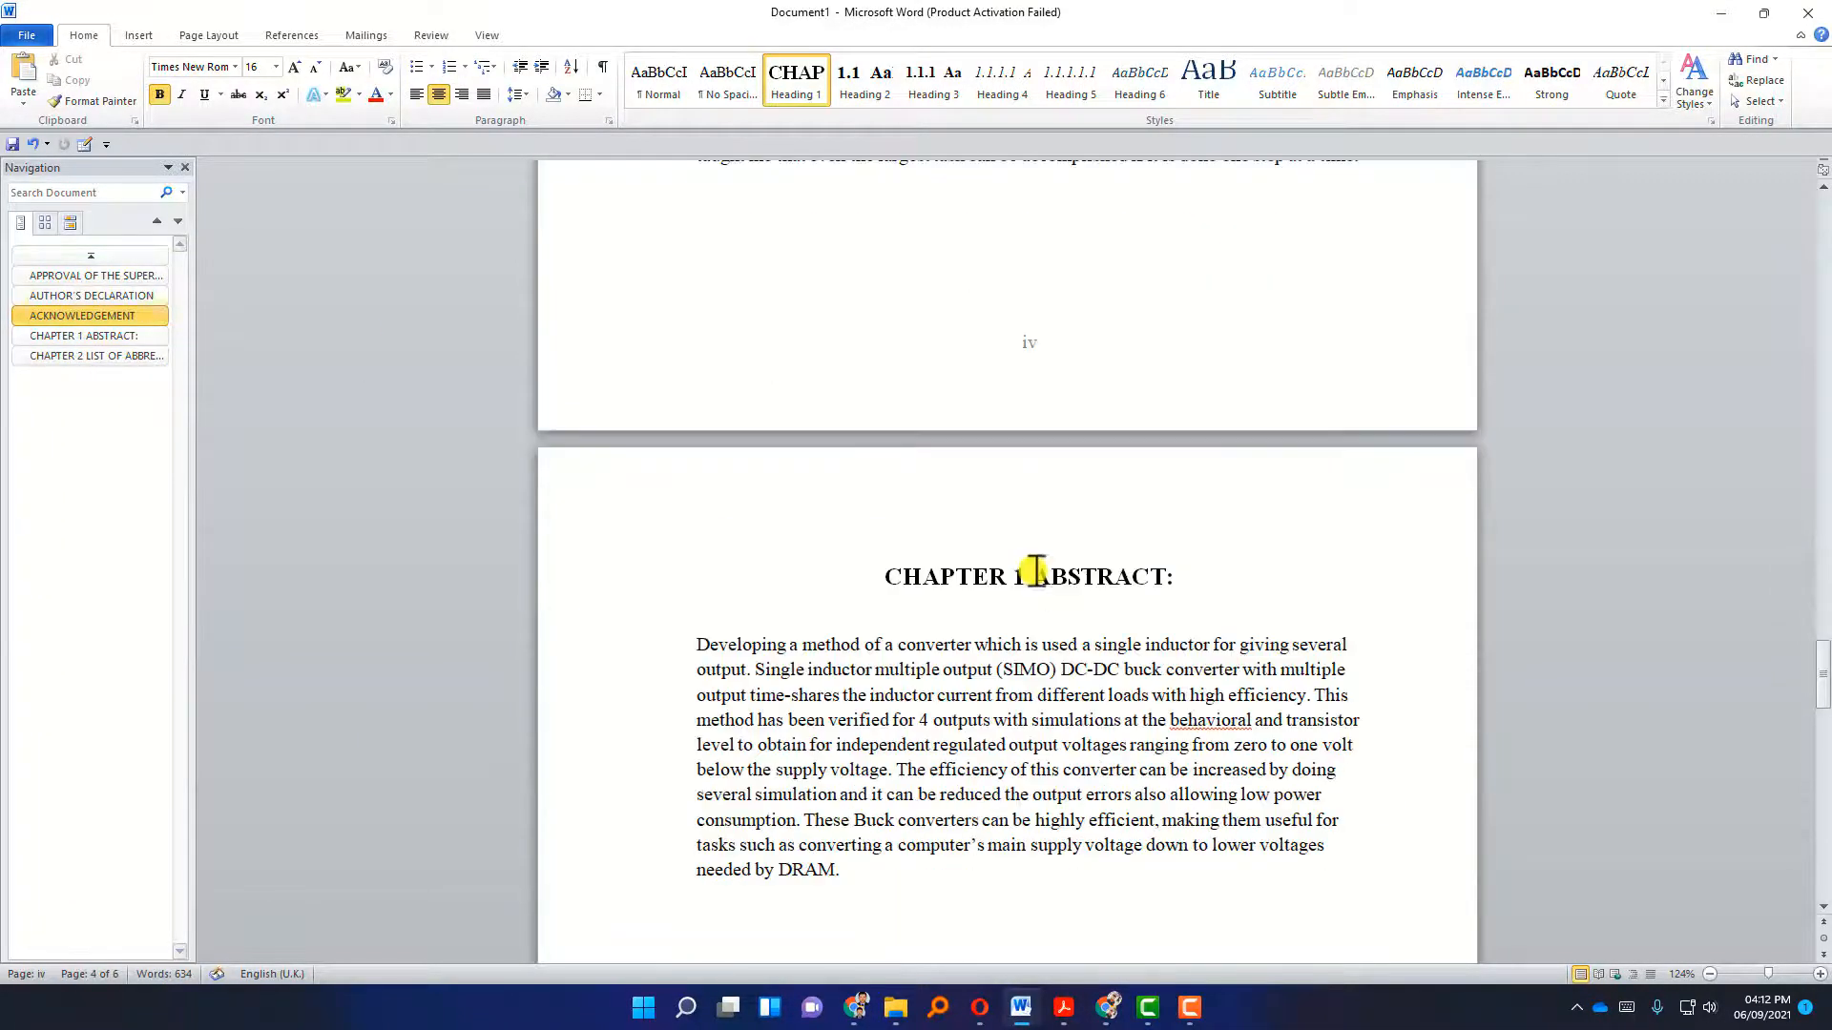
pyautogui.click(983, 578)
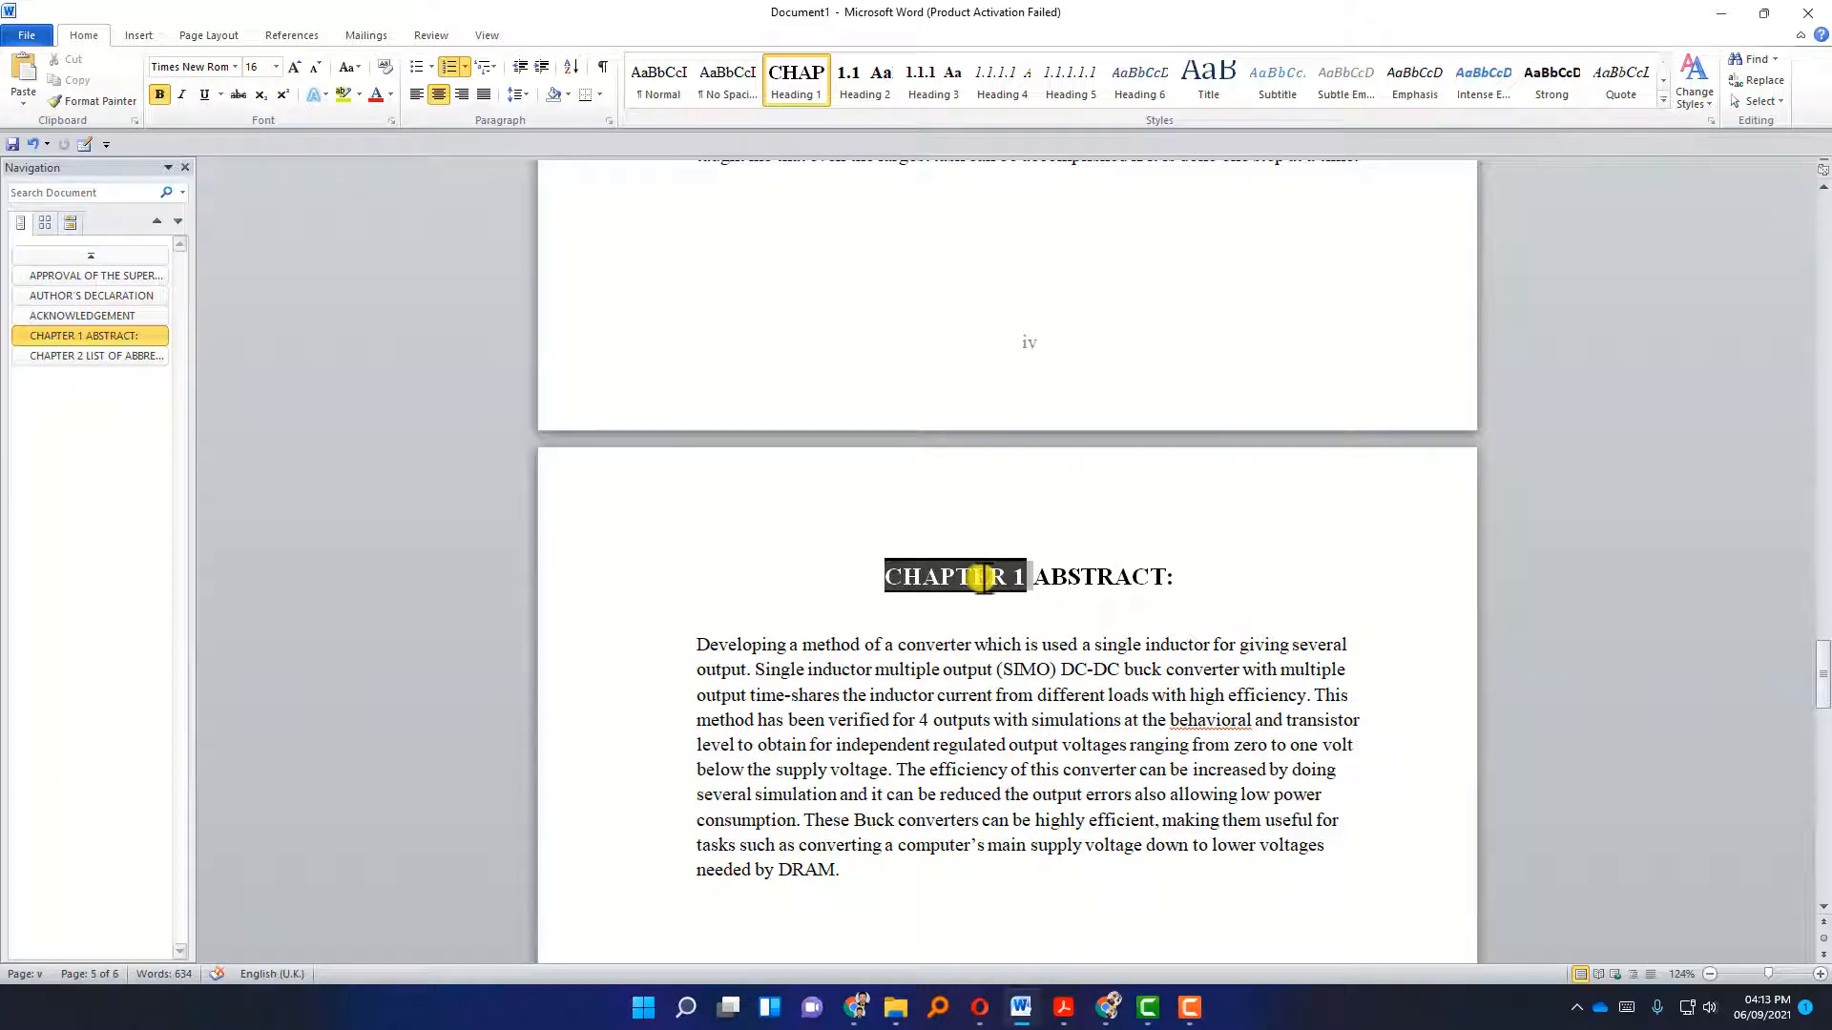
pyautogui.press('BackSpace')
pyautogui.scroll(-19, 1001, 573)
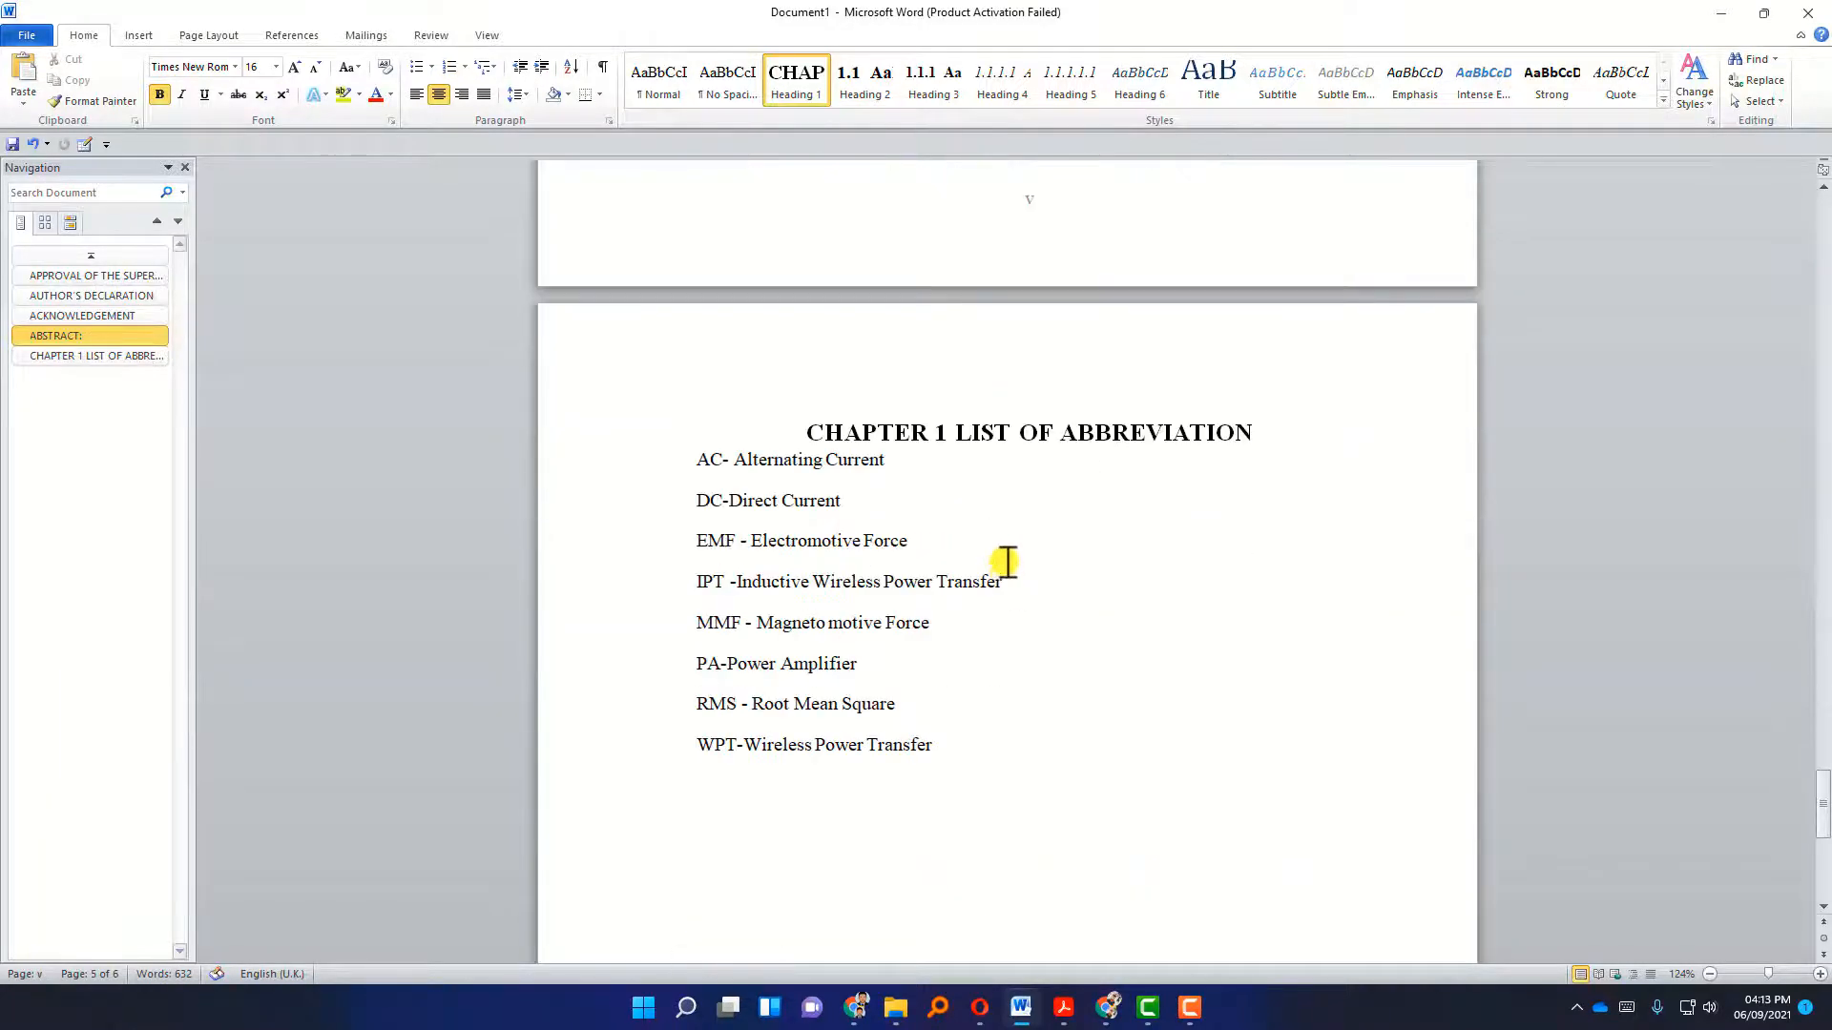
pyautogui.click(871, 431)
pyautogui.press('BackSpace')
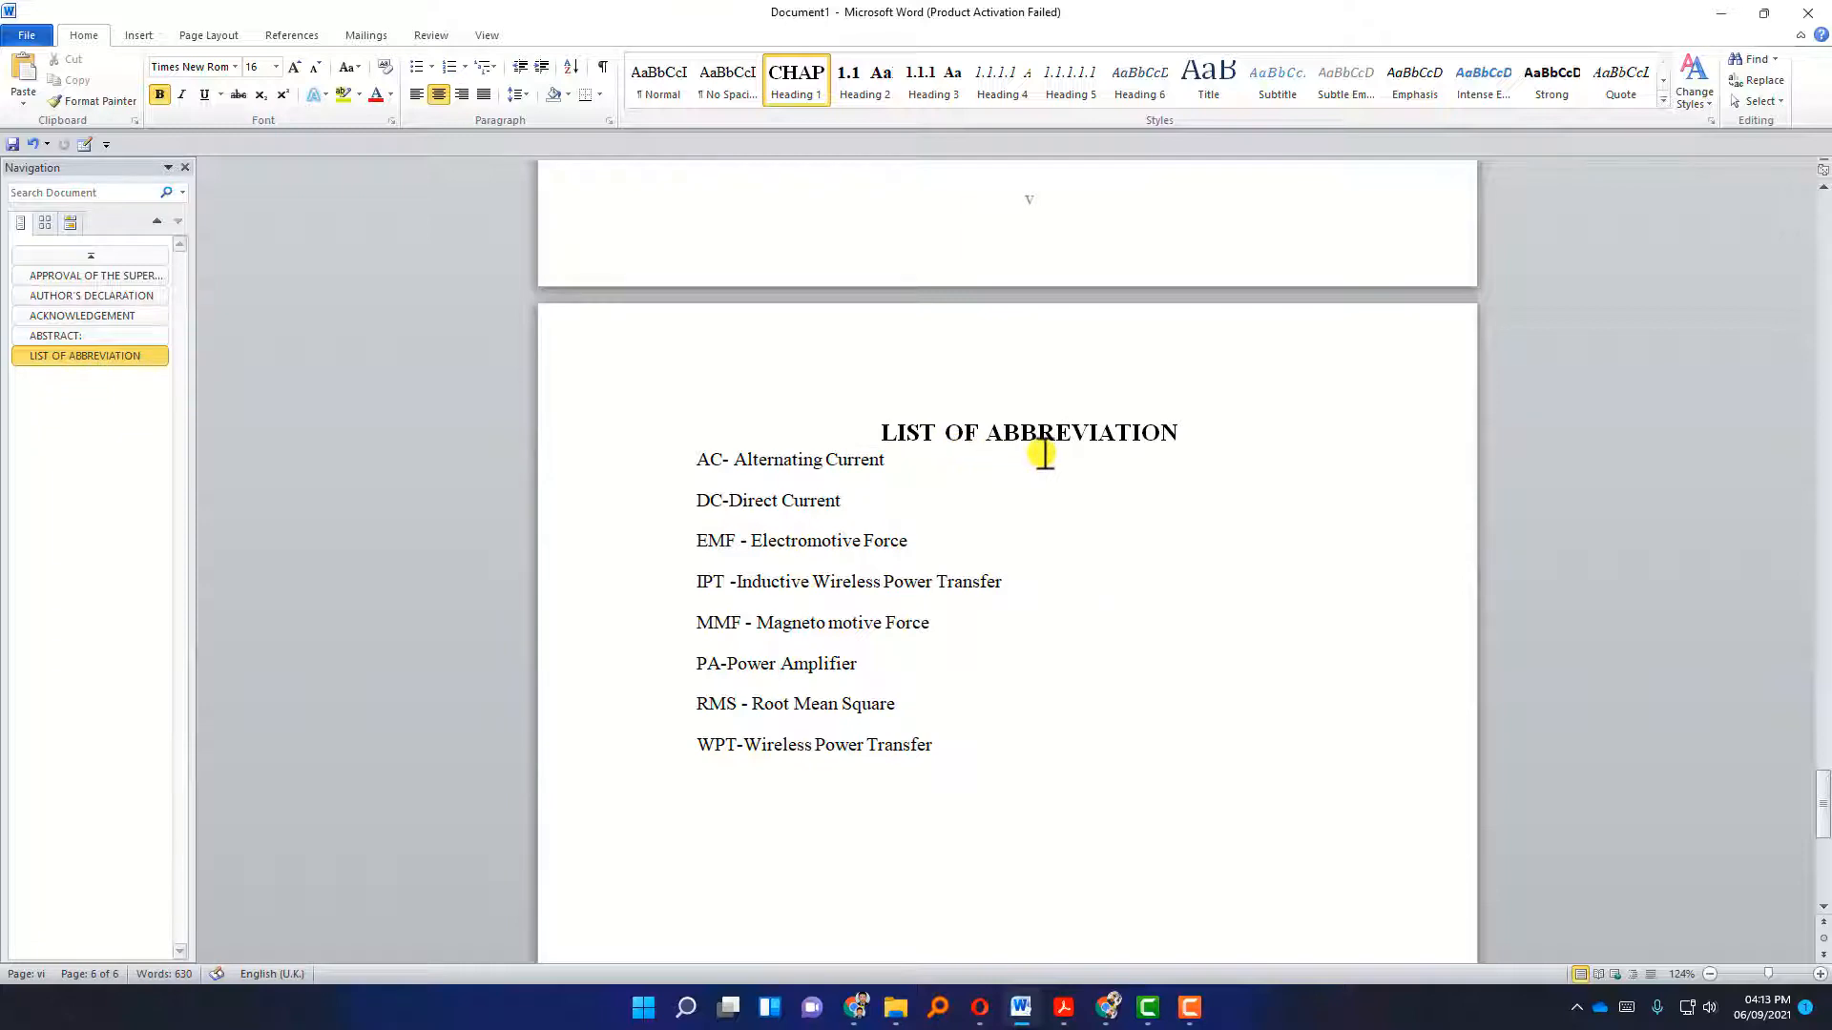
# Check the order of the front matter pages in the thesis guideline, focusing on the "Table of contents" entry.
pyautogui.scroll(20, 1049, 443)
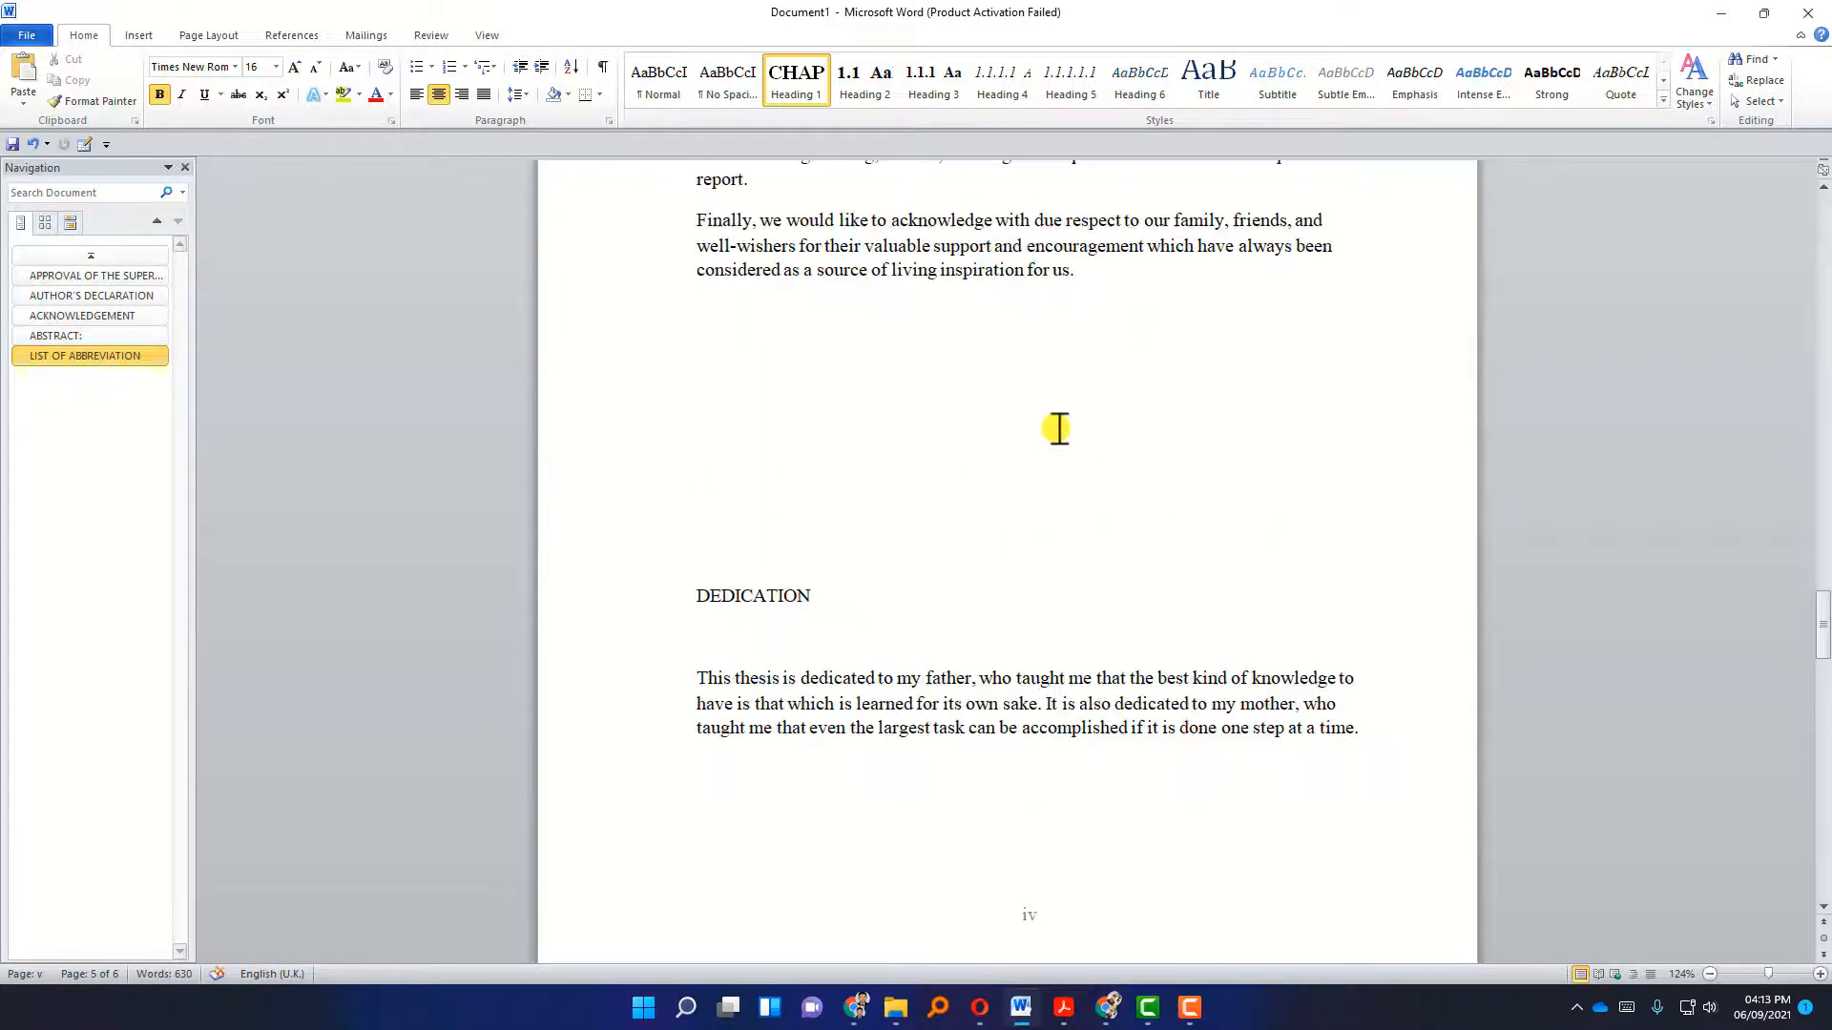
pyautogui.scroll(8, 1059, 429)
pyautogui.scroll(20, 1067, 422)
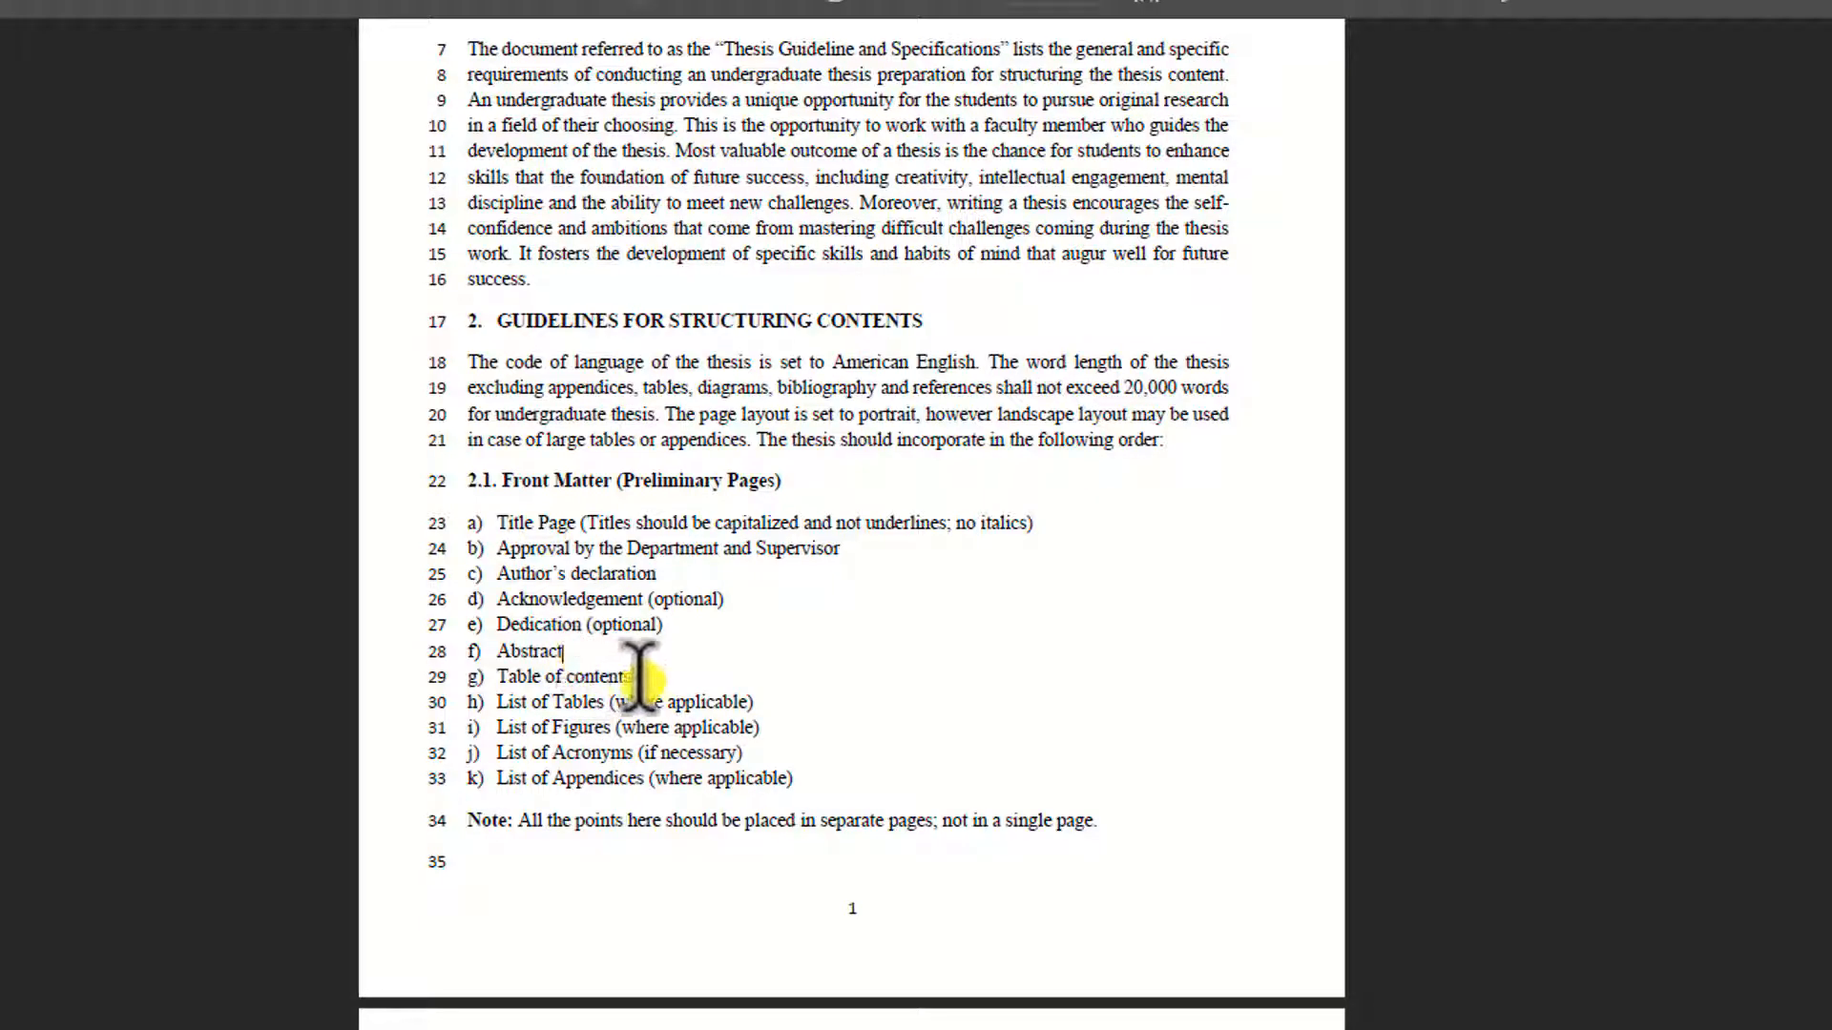
pyautogui.moveTo(663, 704); pyautogui.dragTo(496, 679)
pyautogui.click(906, 673)
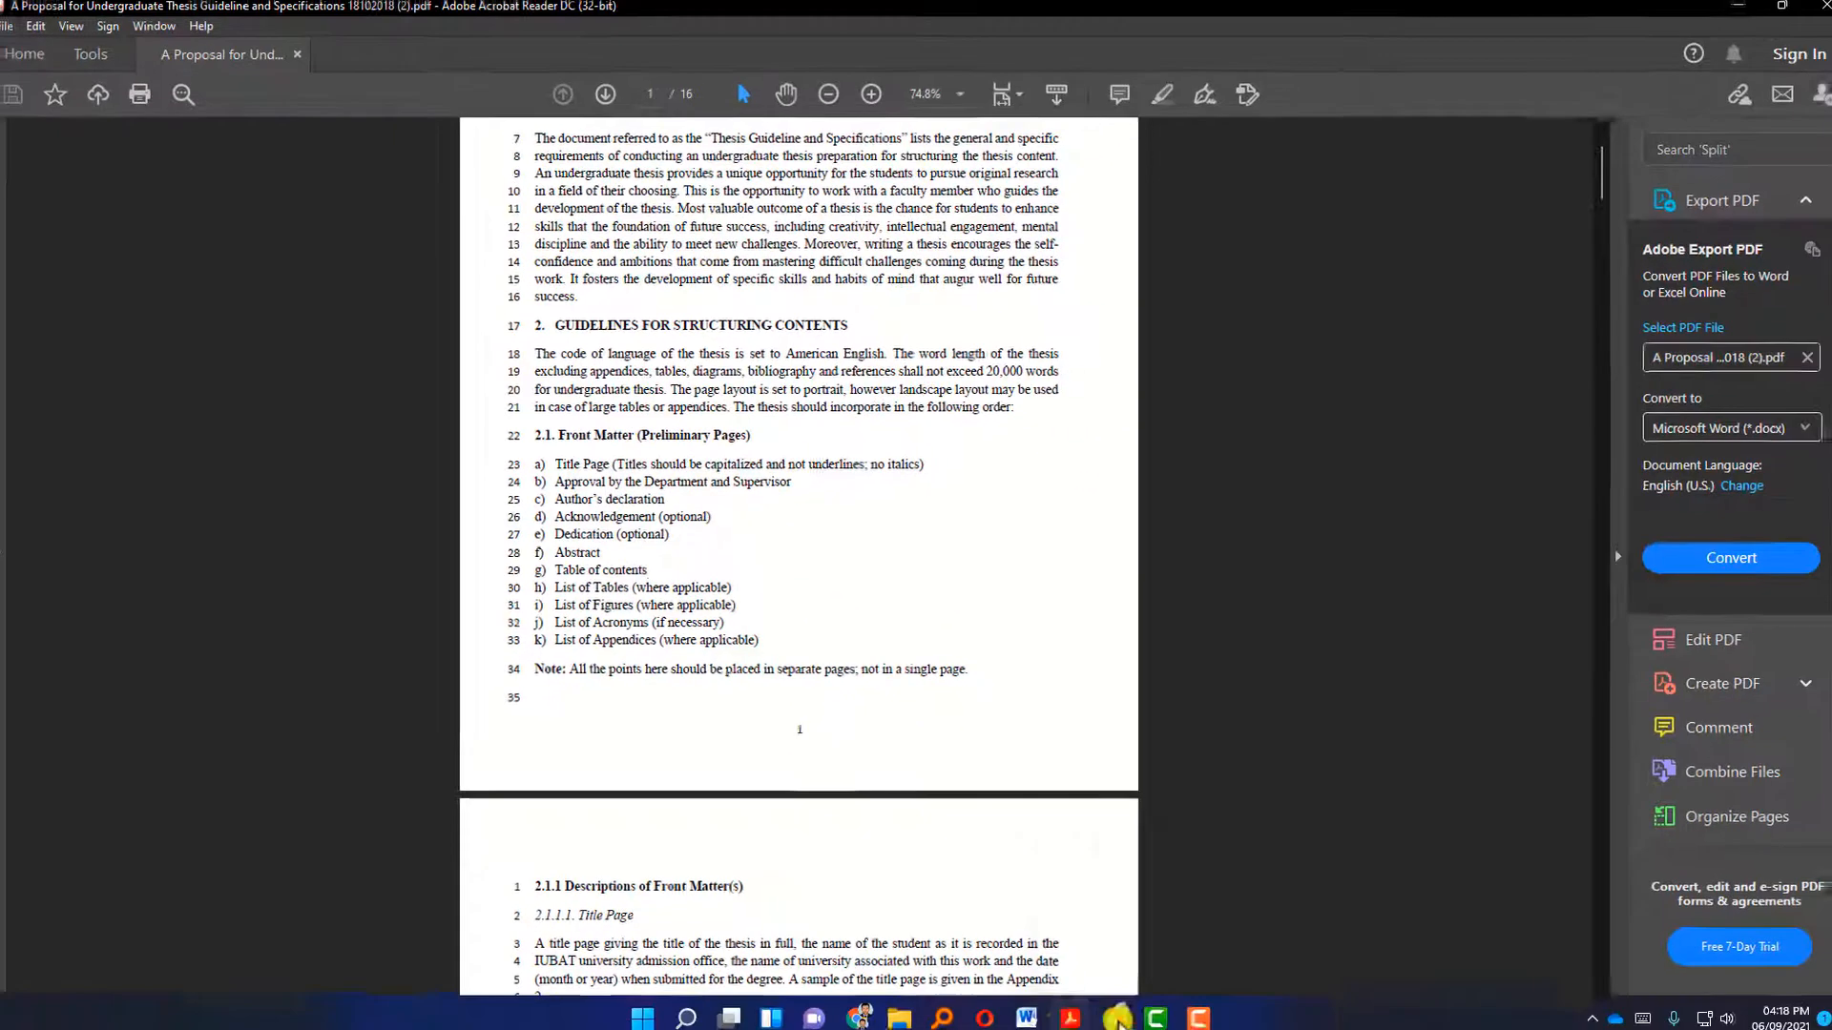
# Switch to Document1 in Word and go back to the acknowledgement text before the dedication page.
pyautogui.moveTo(1027, 1019)
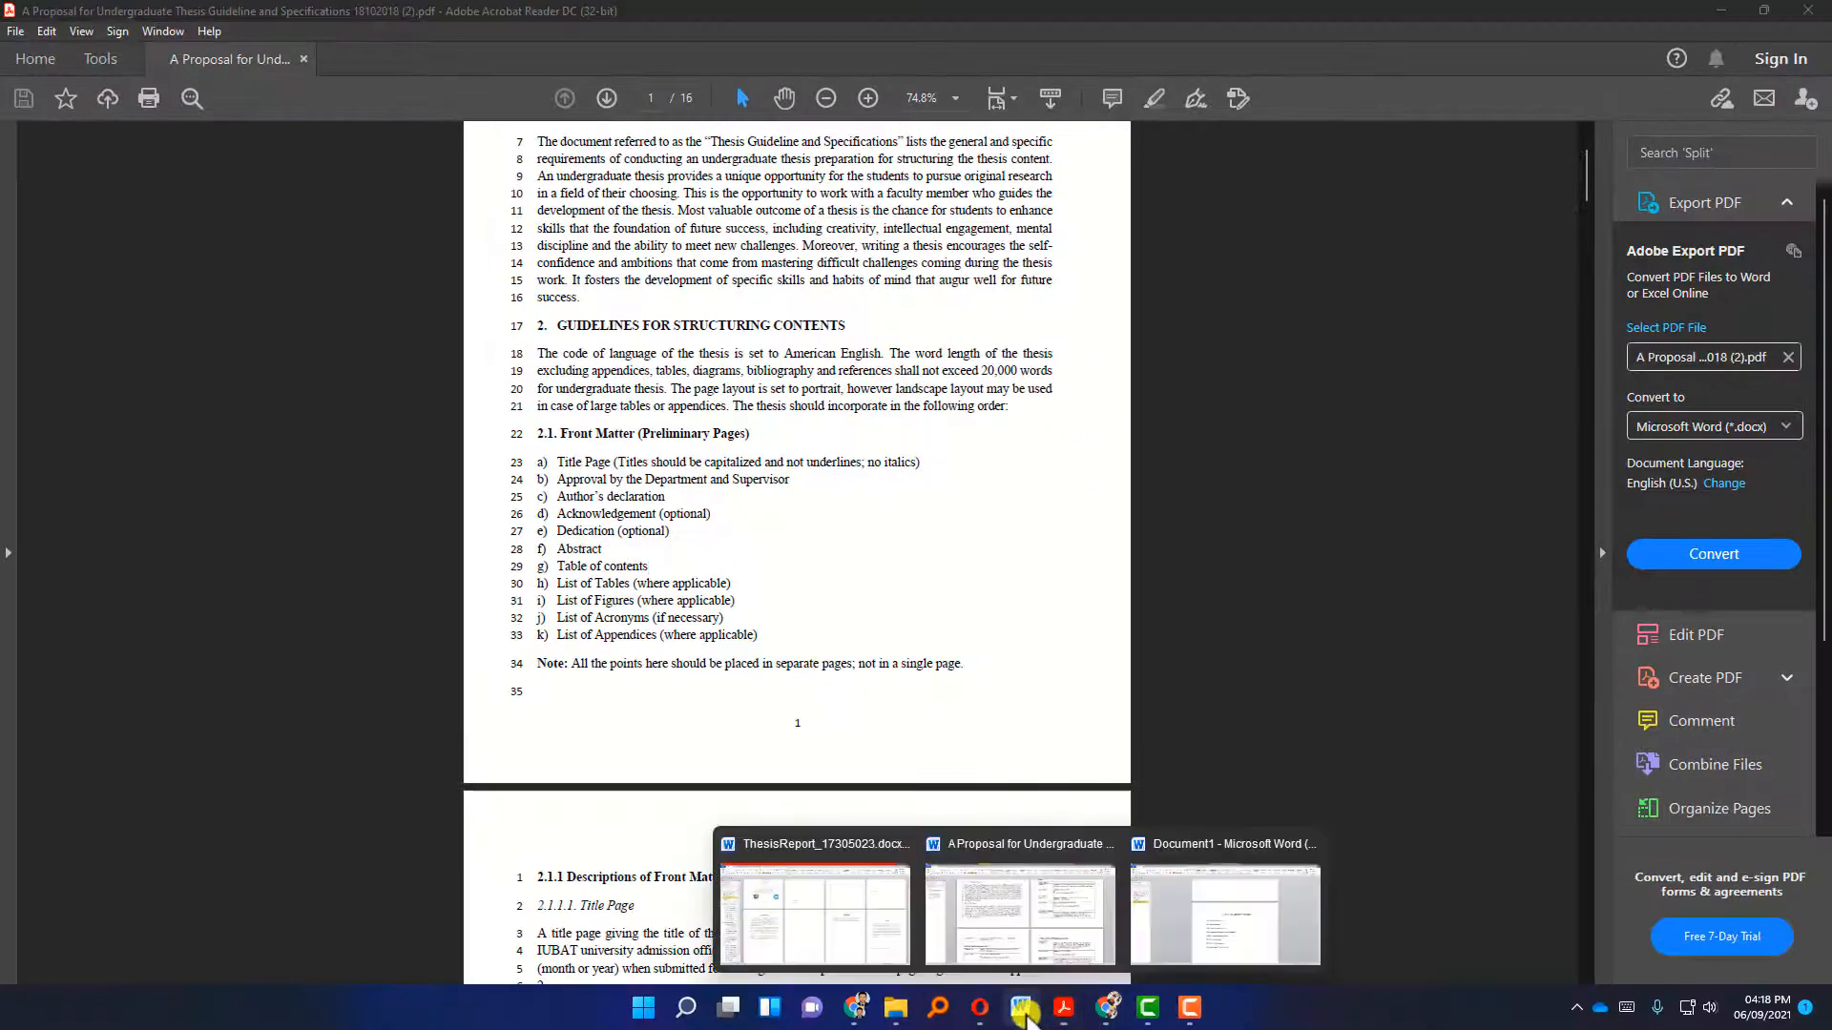
pyautogui.click(1216, 928)
pyautogui.scroll(15, 1101, 728)
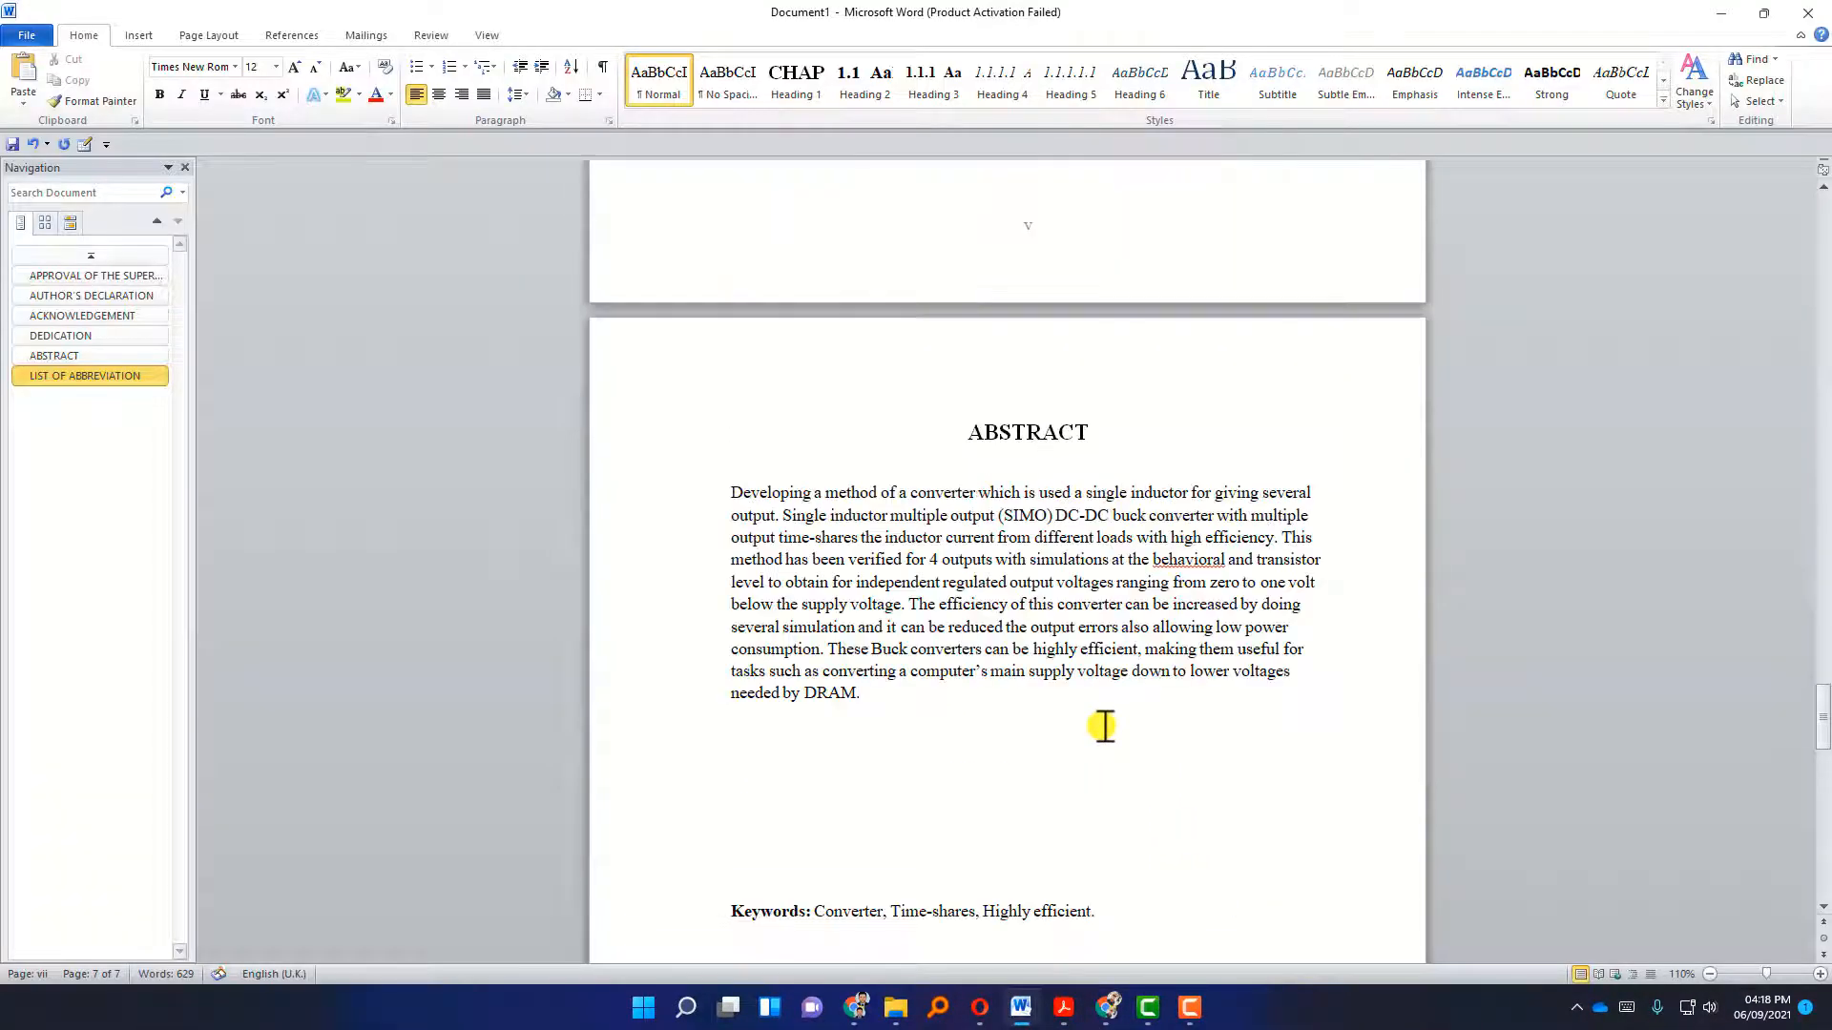
pyautogui.scroll(12, 852, 496)
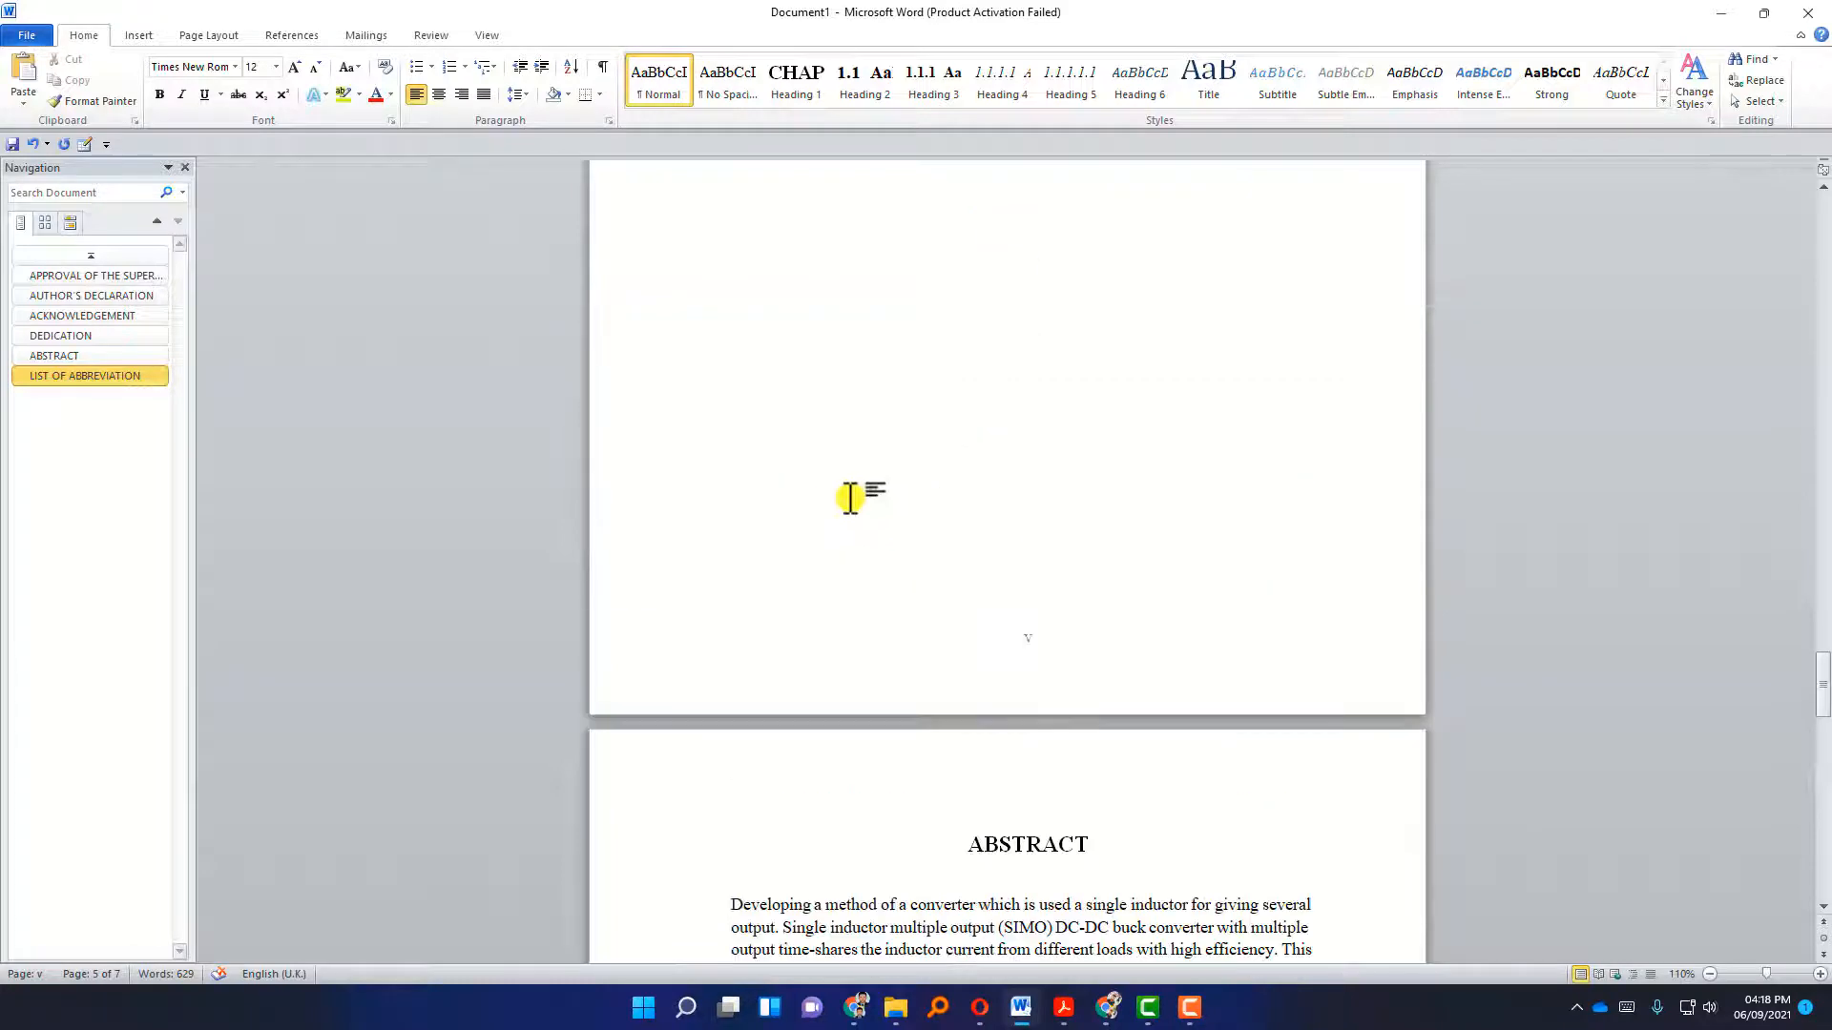
pyautogui.scroll(15, 842, 496)
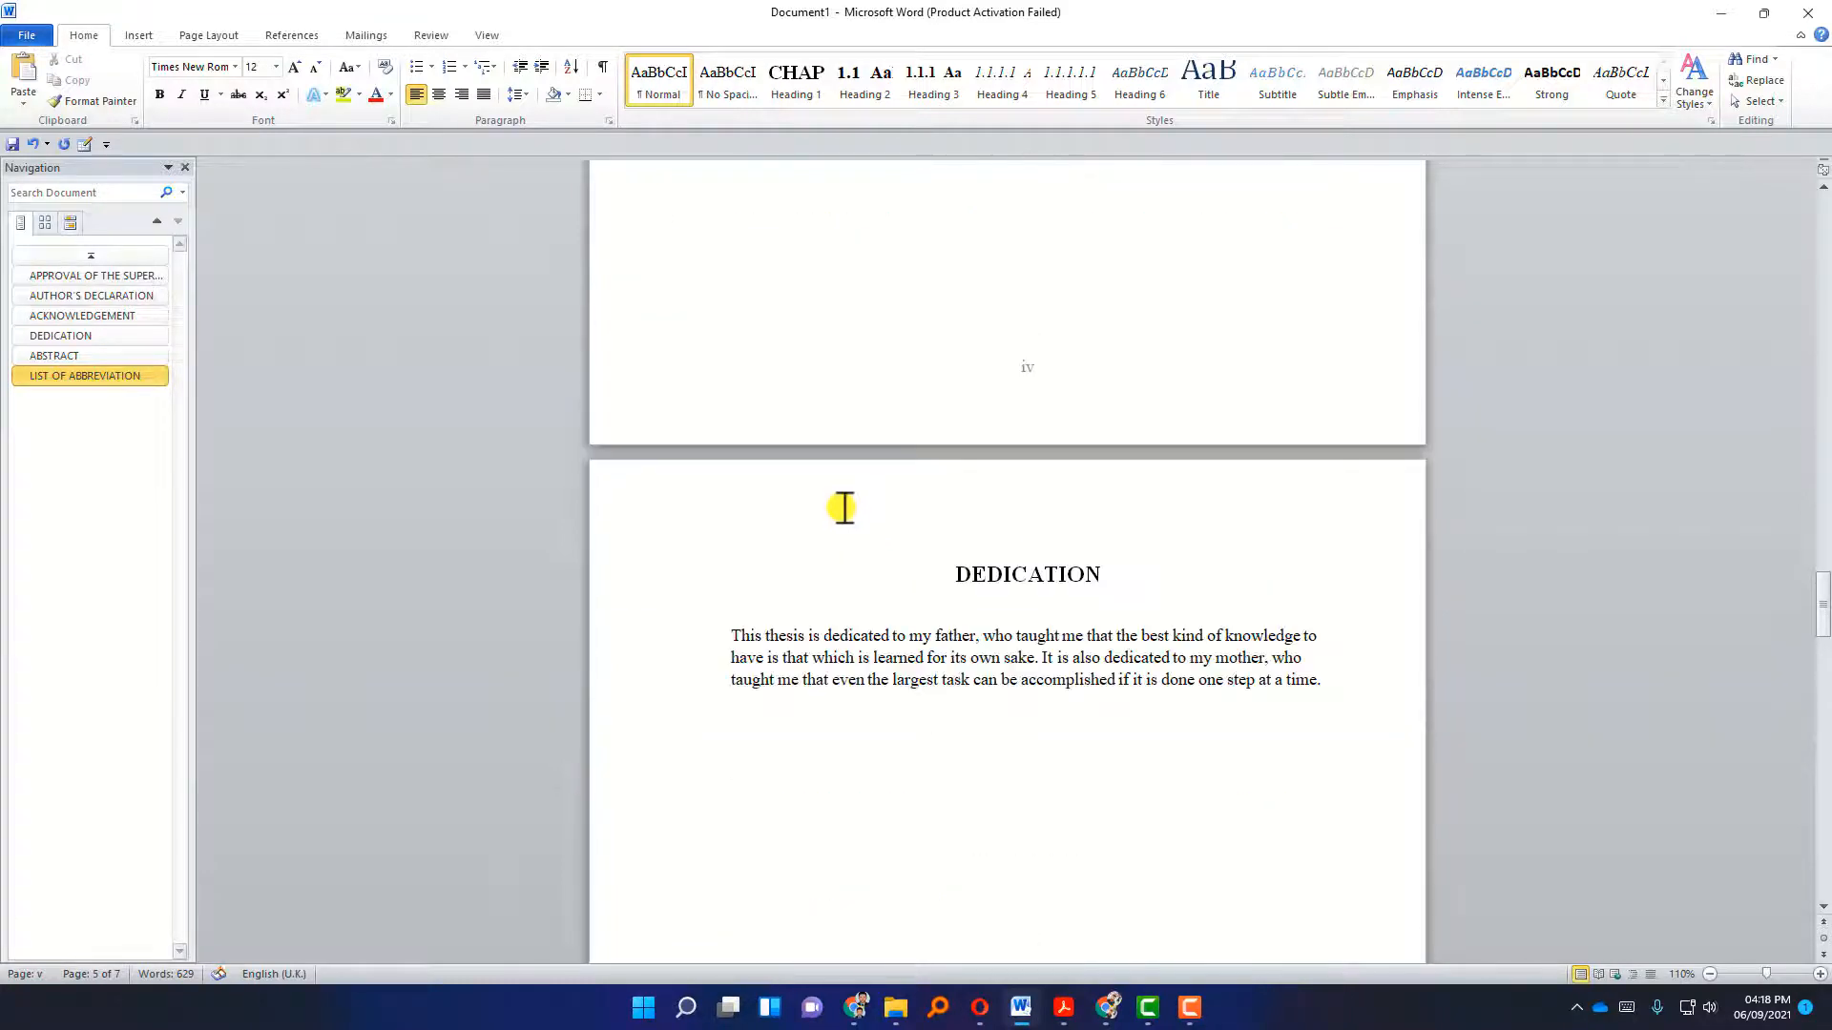
# Select the acknowledgement, author's declaration, dedication and abstract body texts together and justify them.
pyautogui.moveTo(1054, 661); pyautogui.dragTo(741, 237)
pyautogui.scroll(15, 1023, 613)
pyautogui.scroll(6, 1027, 611)
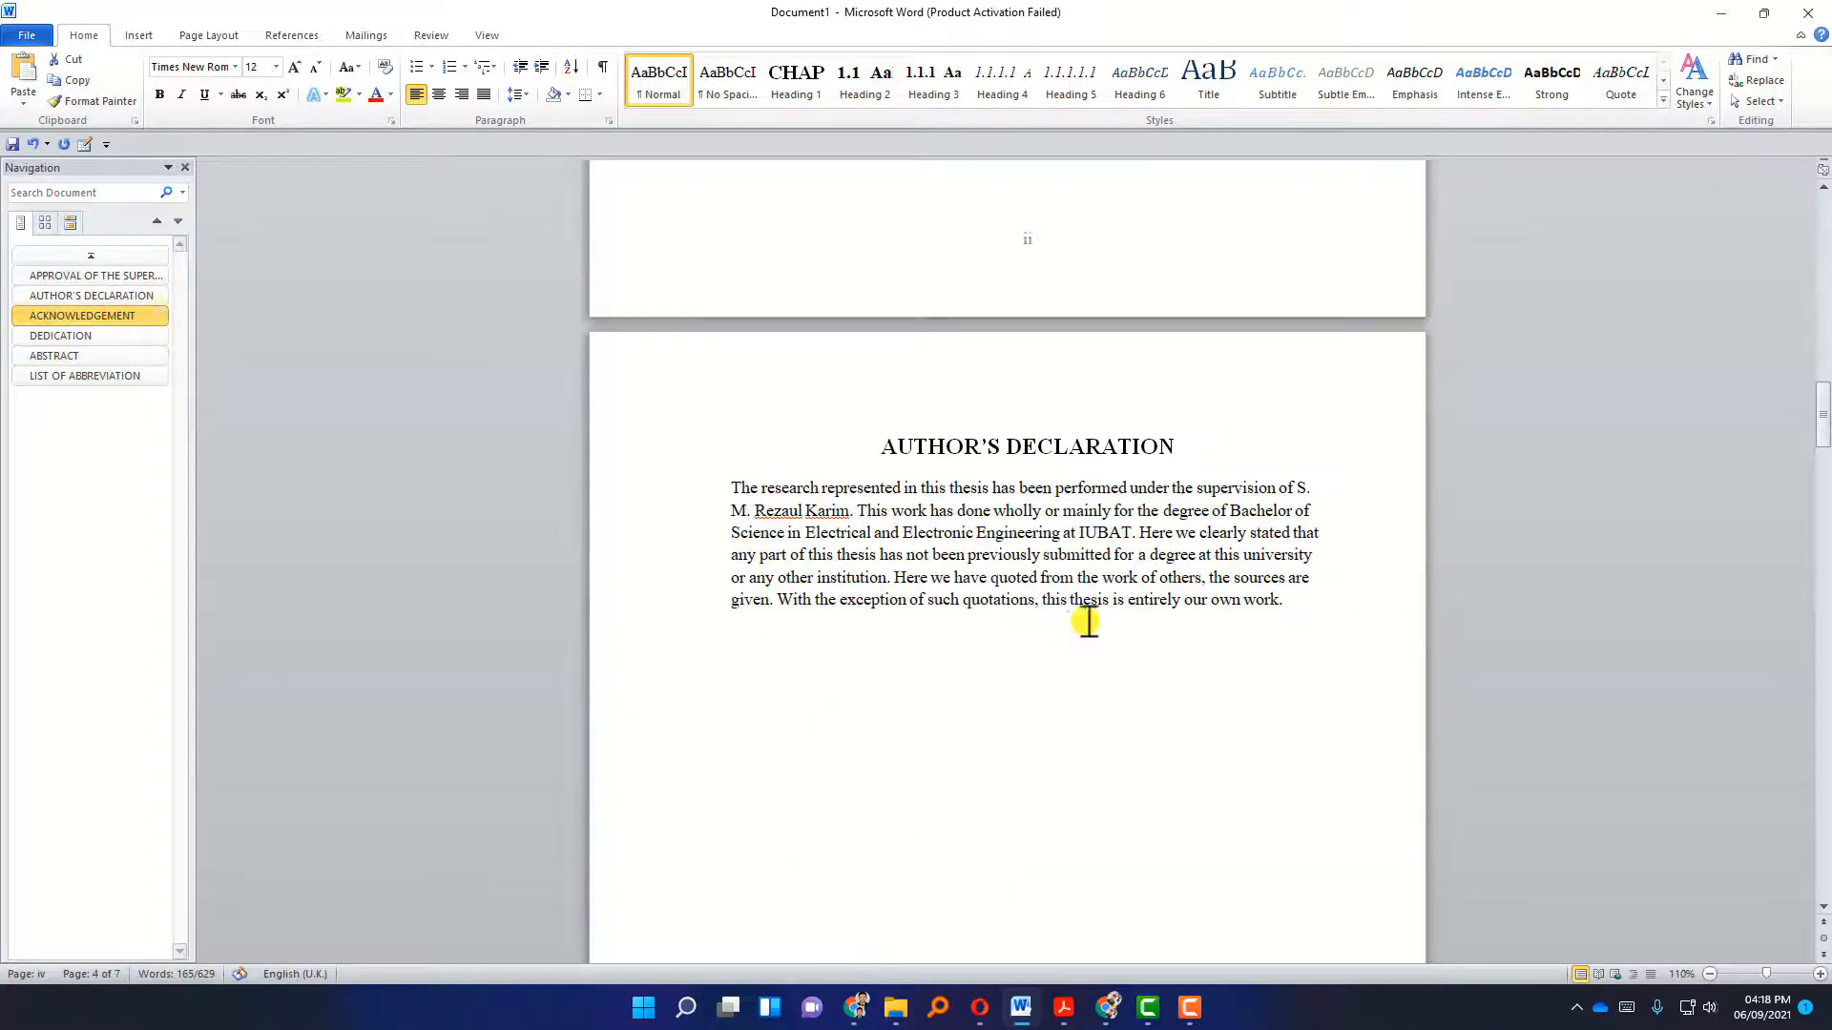
pyautogui.moveTo(1316, 618); pyautogui.dragTo(731, 487)
pyautogui.scroll(5, 938, 614)
pyautogui.scroll(-20, 956, 622)
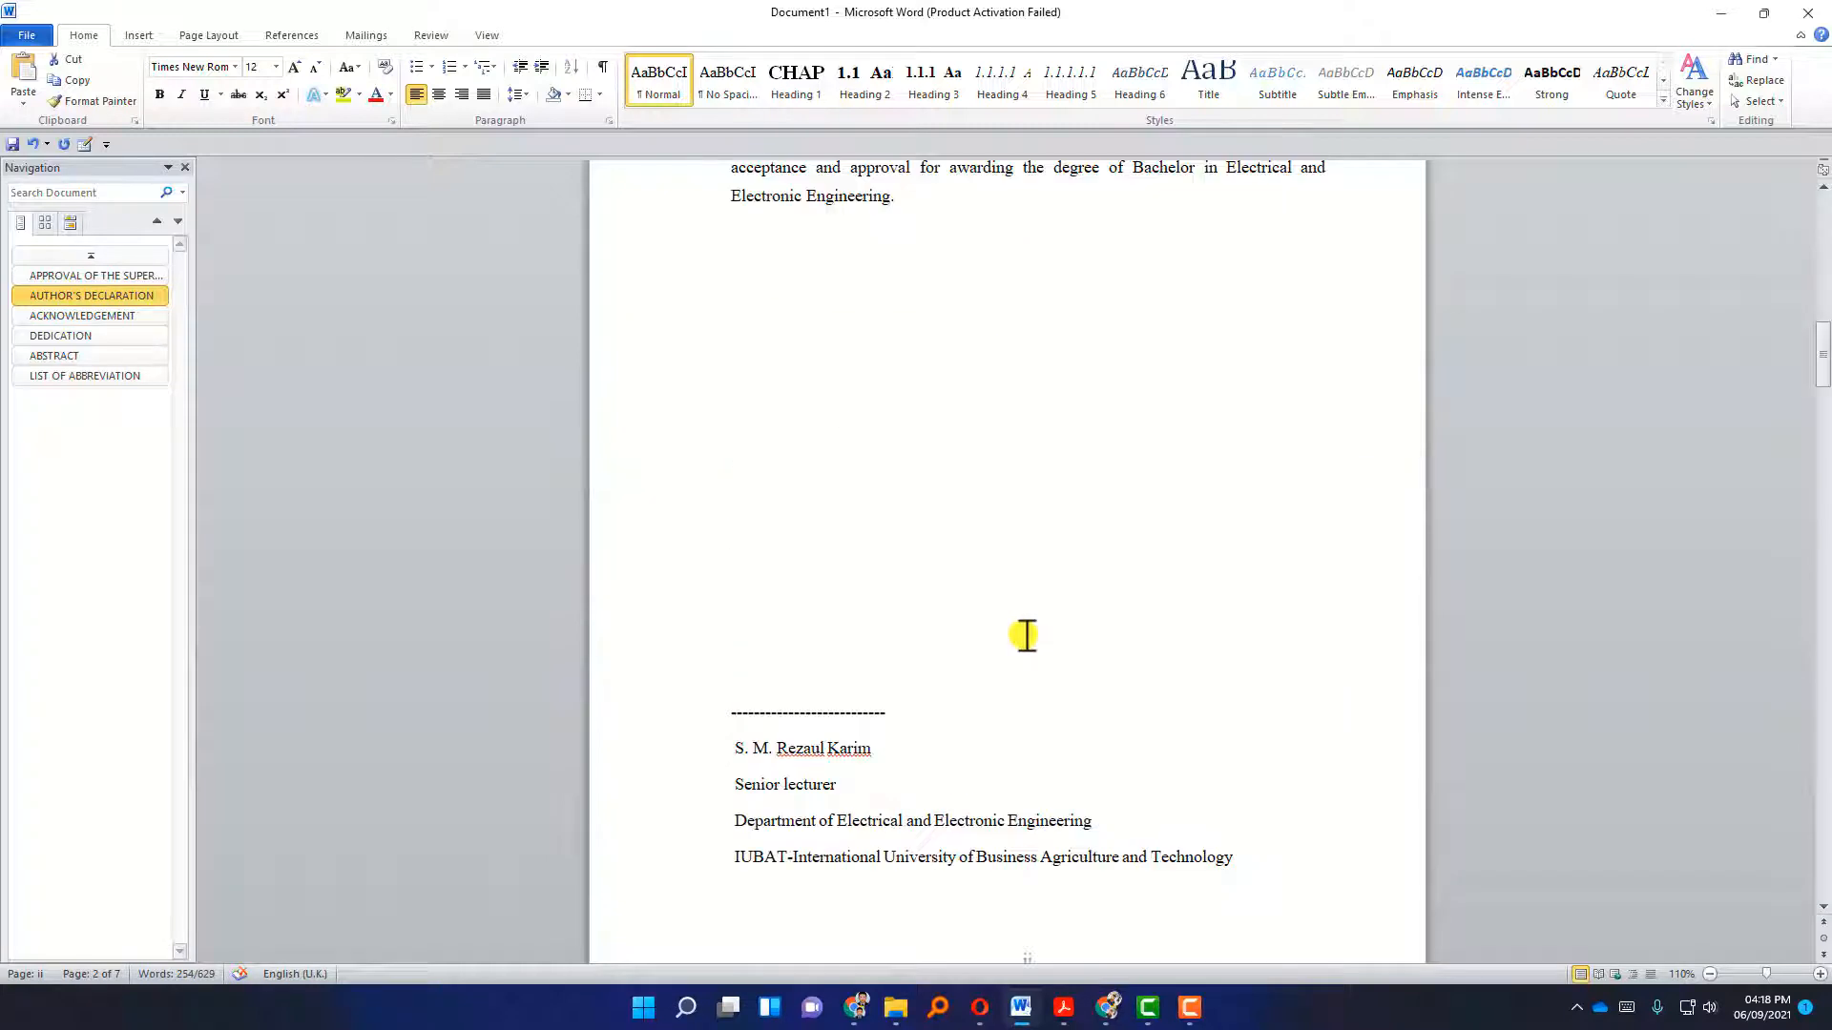
pyautogui.scroll(-5, 1057, 660)
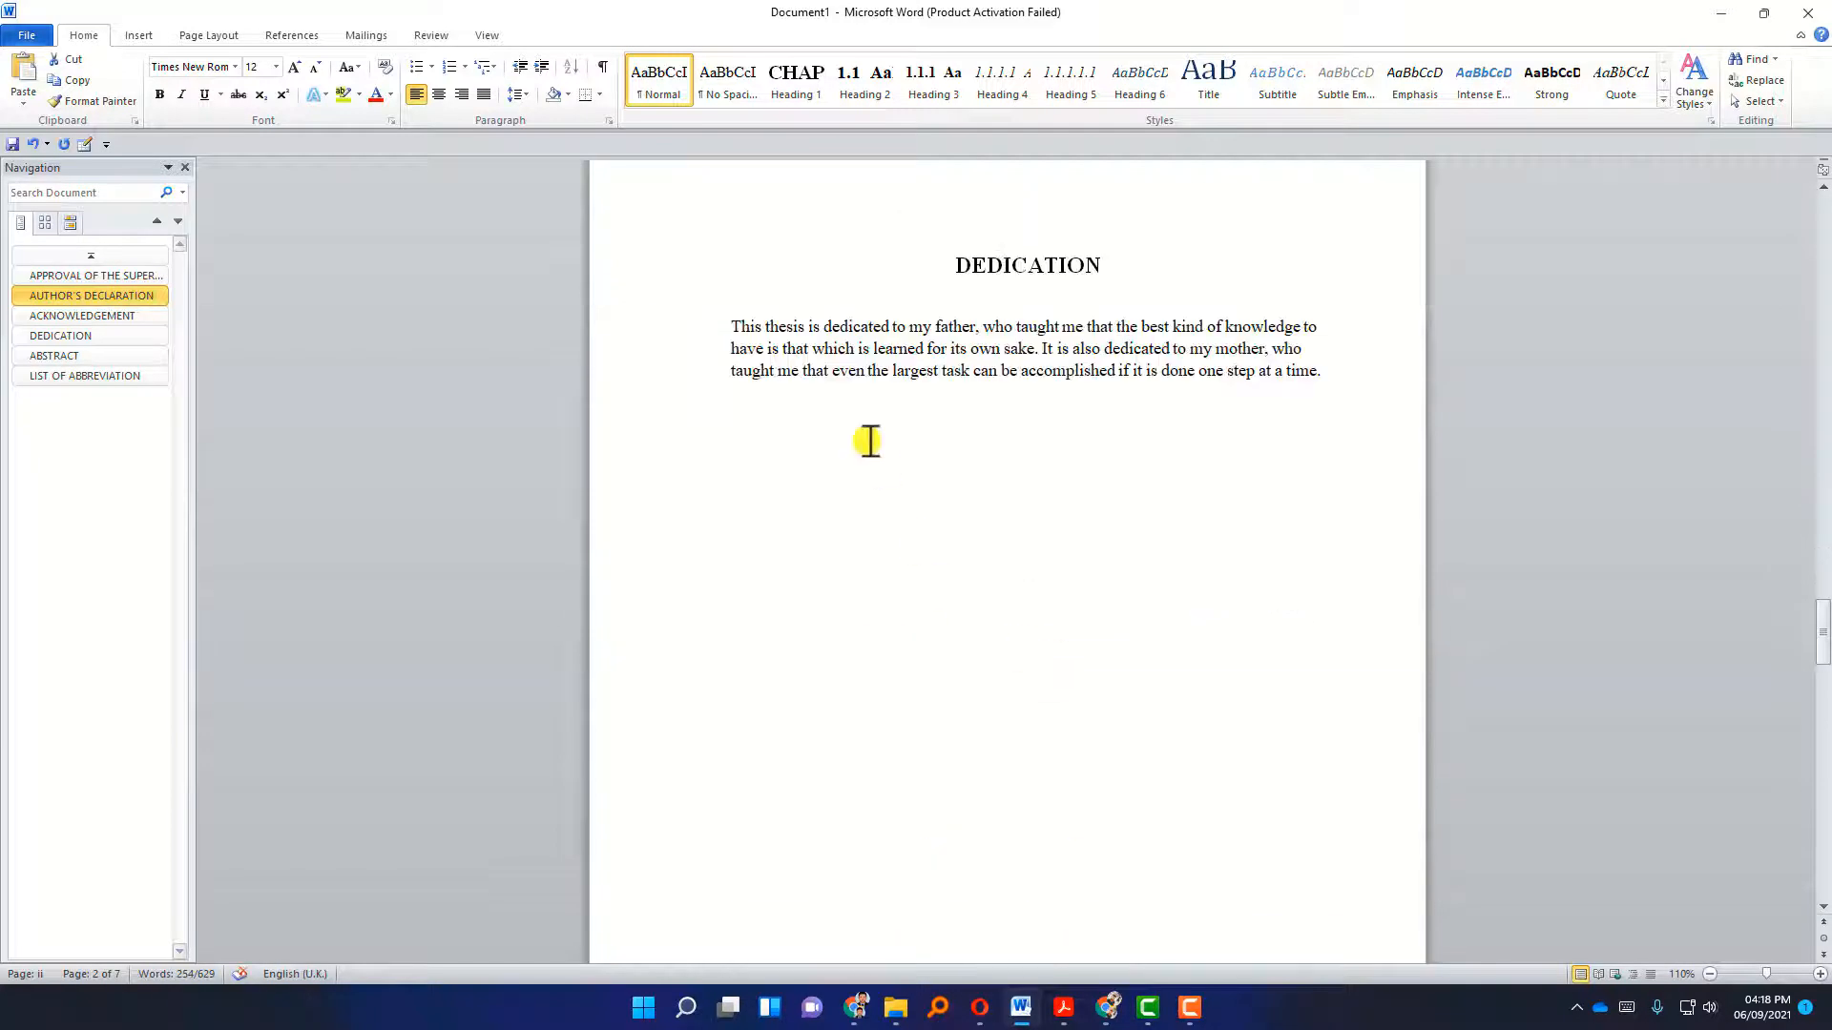
pyautogui.moveTo(733, 329); pyautogui.dragTo(1331, 386)
pyautogui.scroll(-10, 838, 548)
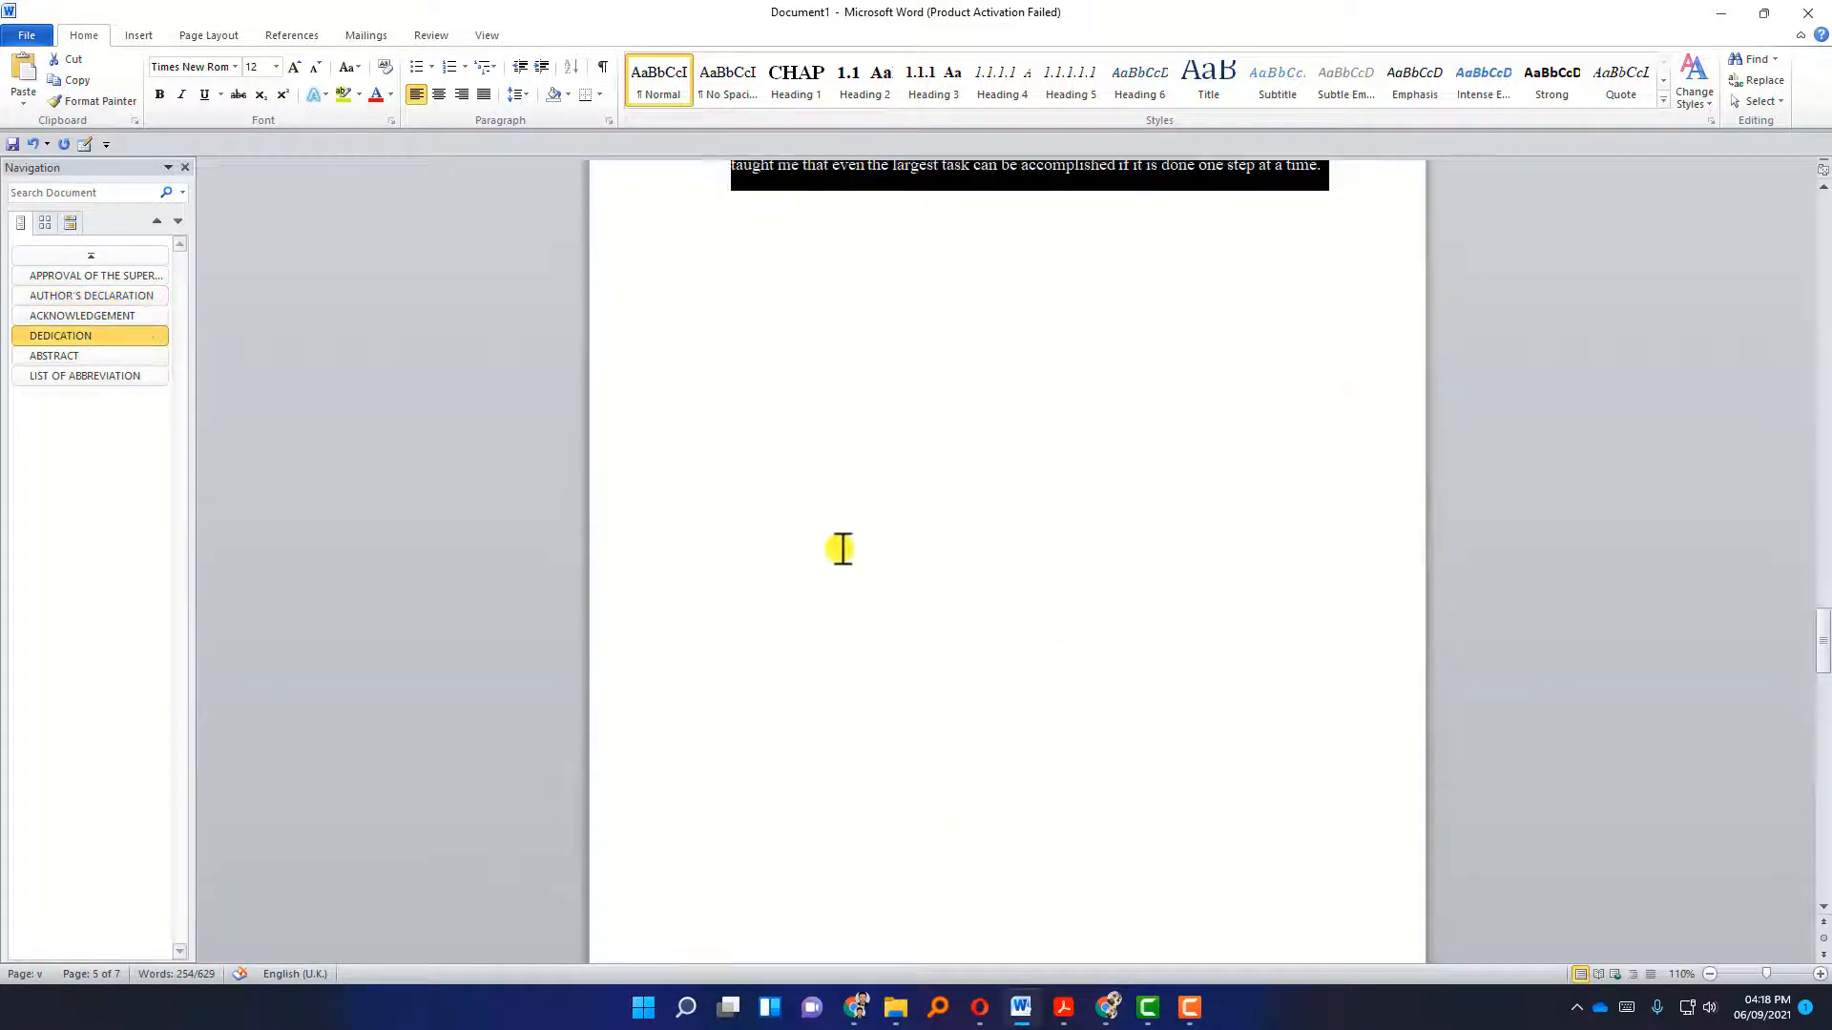
pyautogui.moveTo(727, 390); pyautogui.dragTo(1035, 601)
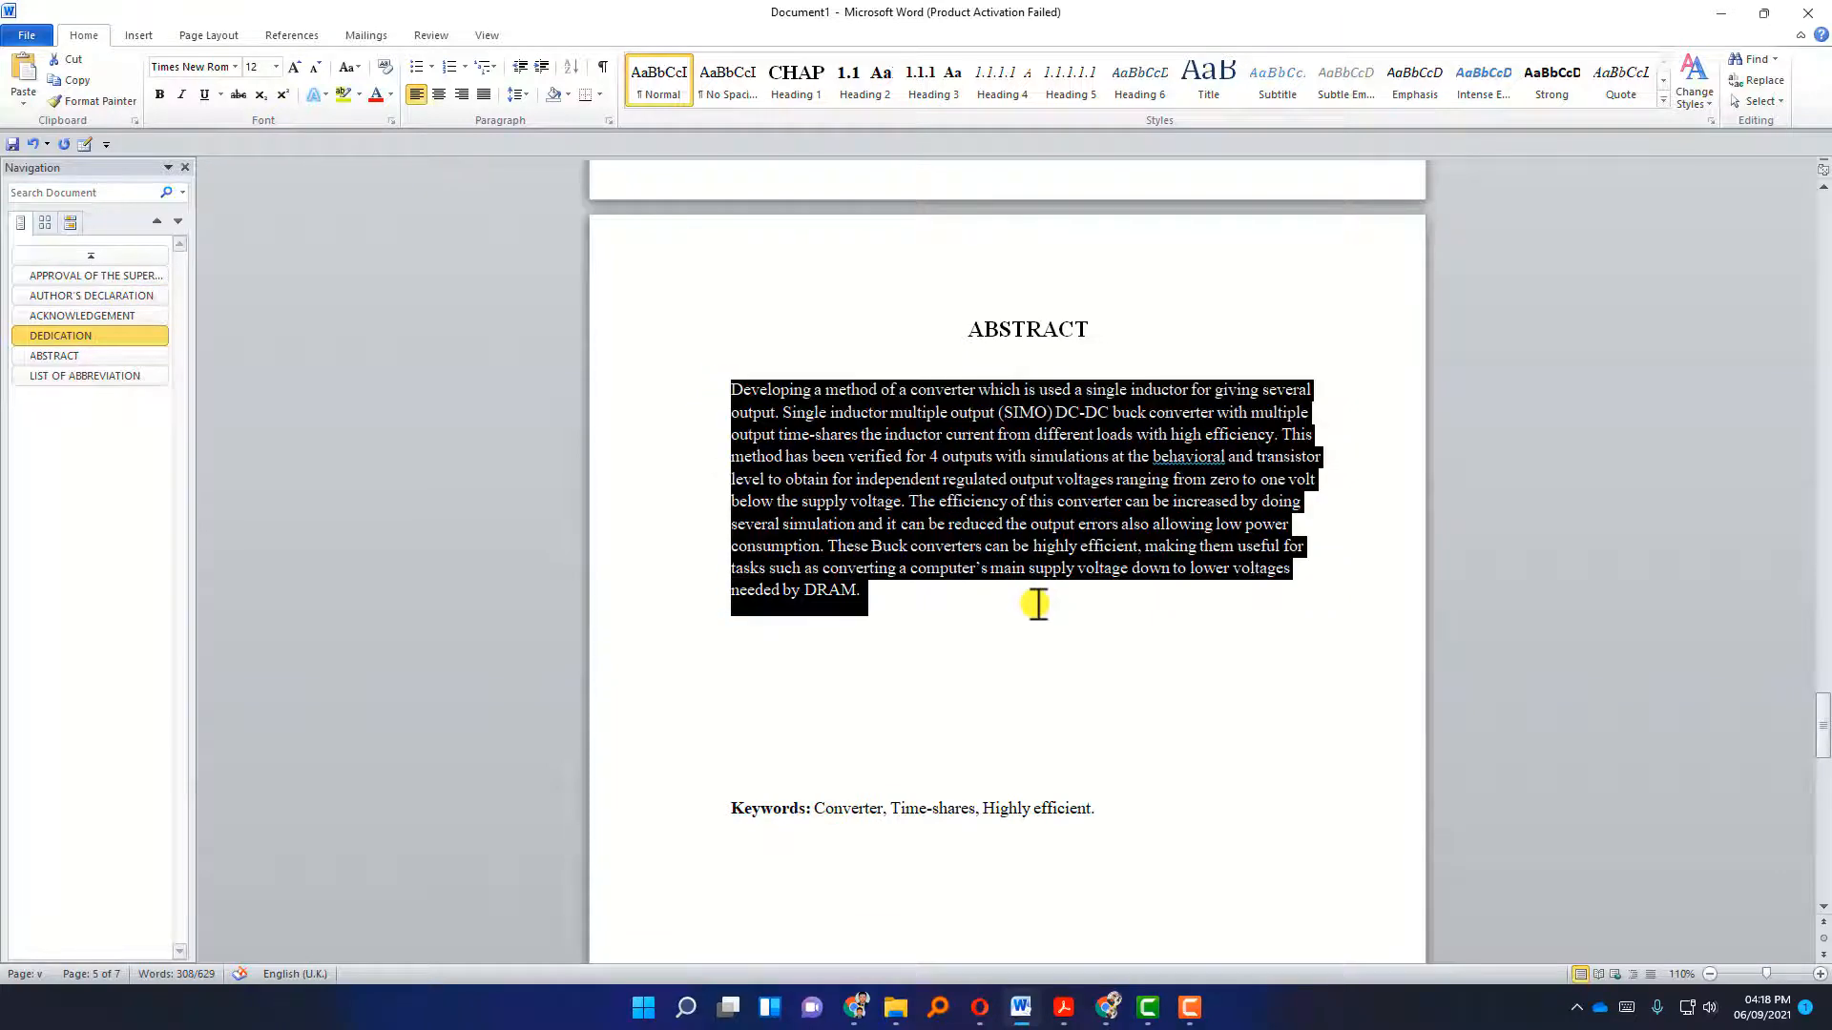
pyautogui.click(1040, 618)
pyautogui.scroll(-15, 1035, 620)
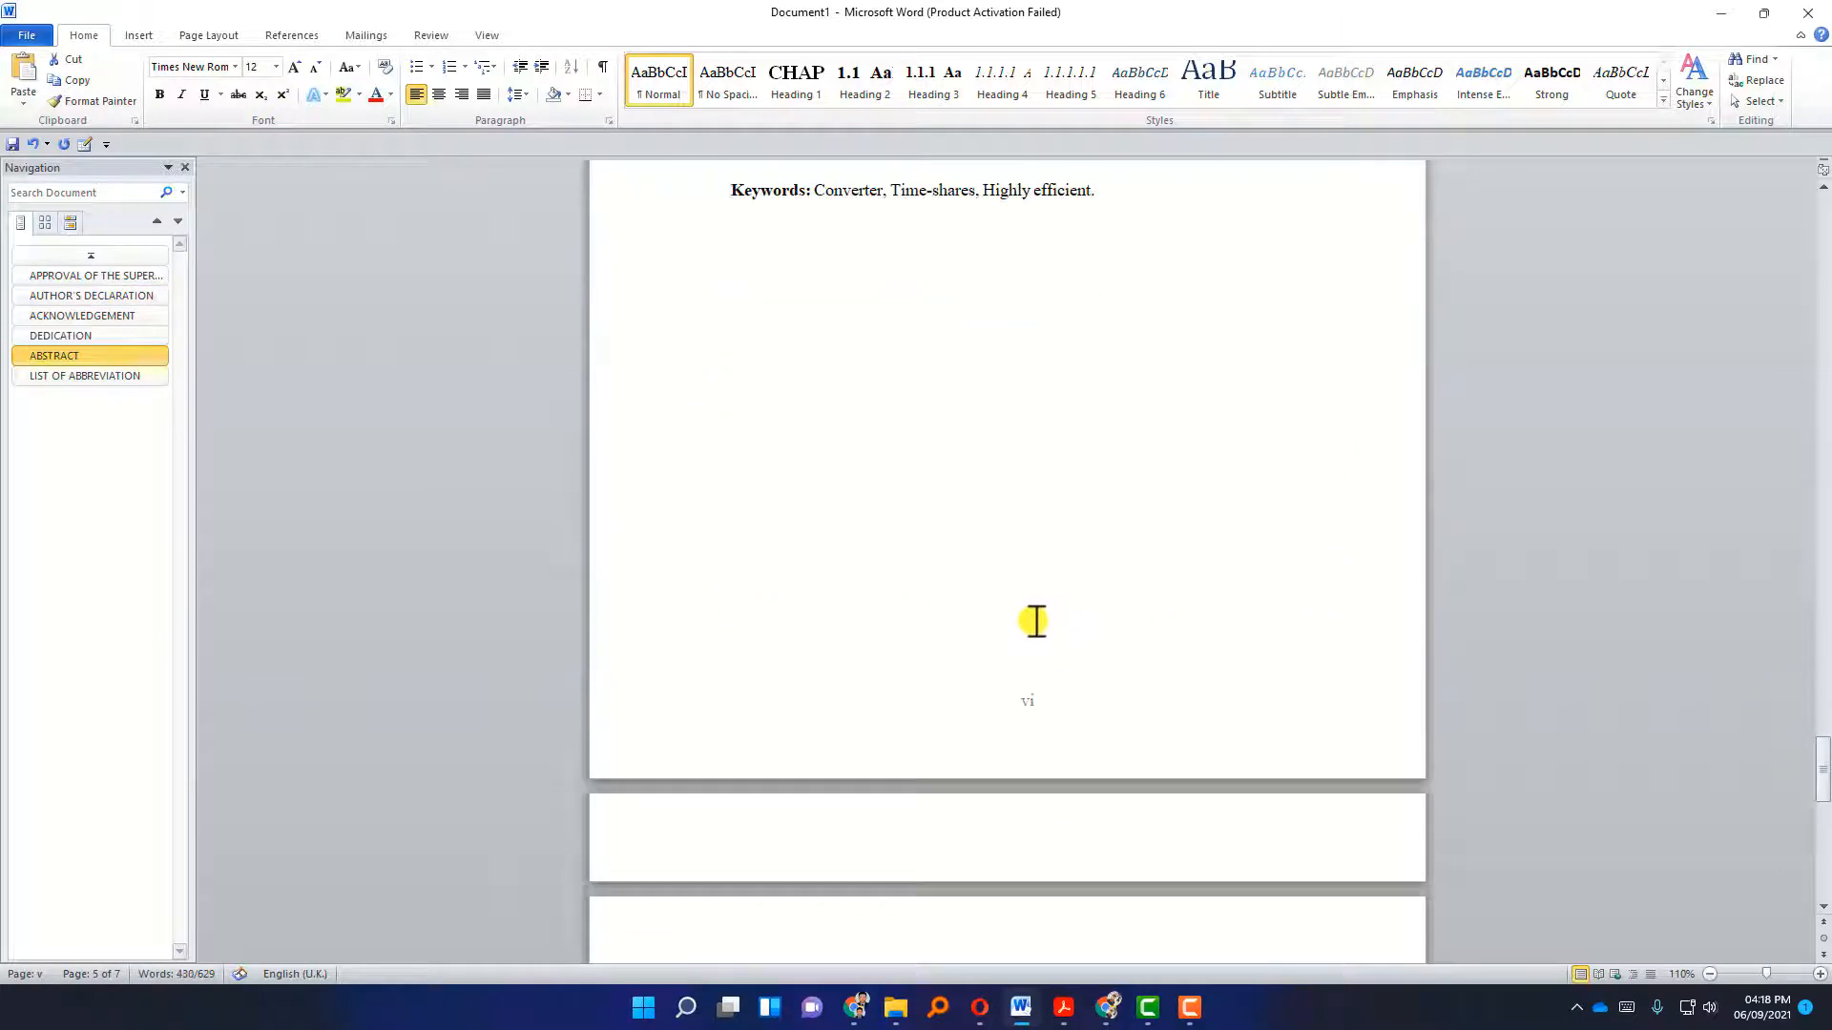
pyautogui.click(483, 94)
# Set the line spacing of the selected front matter body texts to 1.5.
pyautogui.click(516, 93)
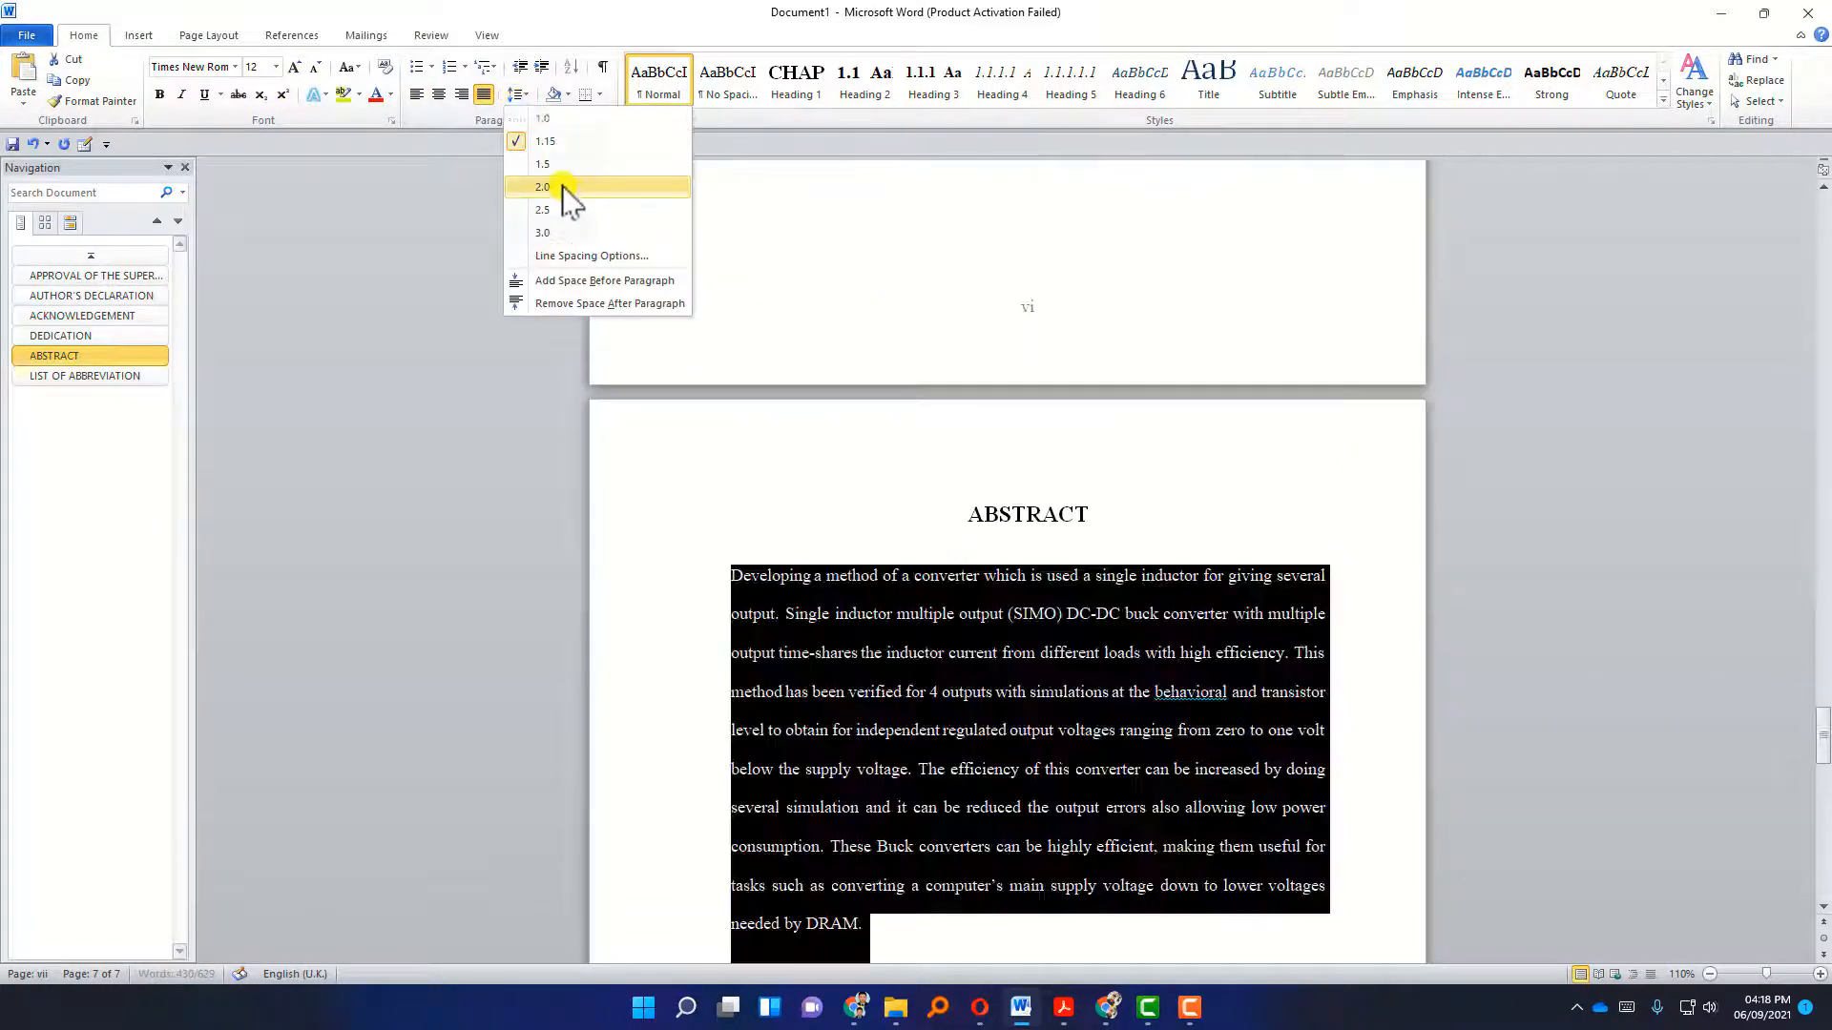
pyautogui.click(563, 186)
pyautogui.click(520, 93)
pyautogui.click(543, 164)
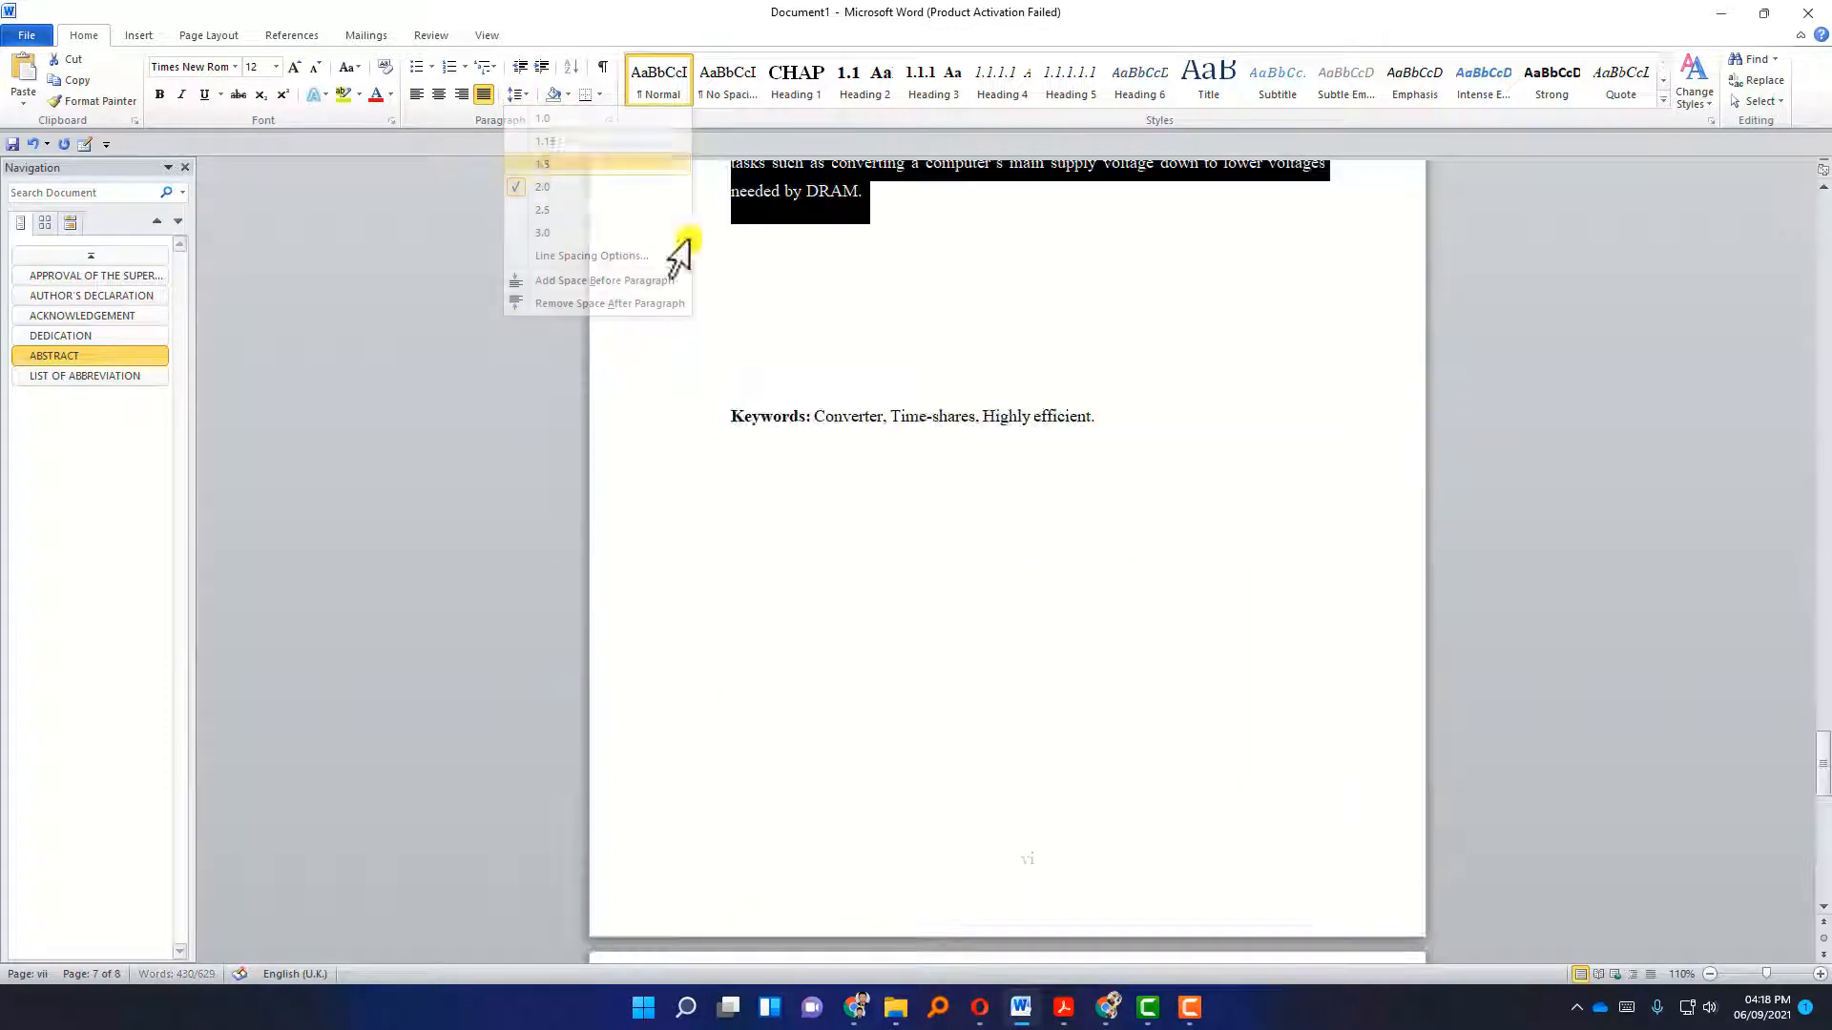
# Set the line spacing of the abstract paragraph to 2.0.
pyautogui.scroll(6, 1075, 544)
pyautogui.moveTo(980, 763); pyautogui.dragTo(730, 444)
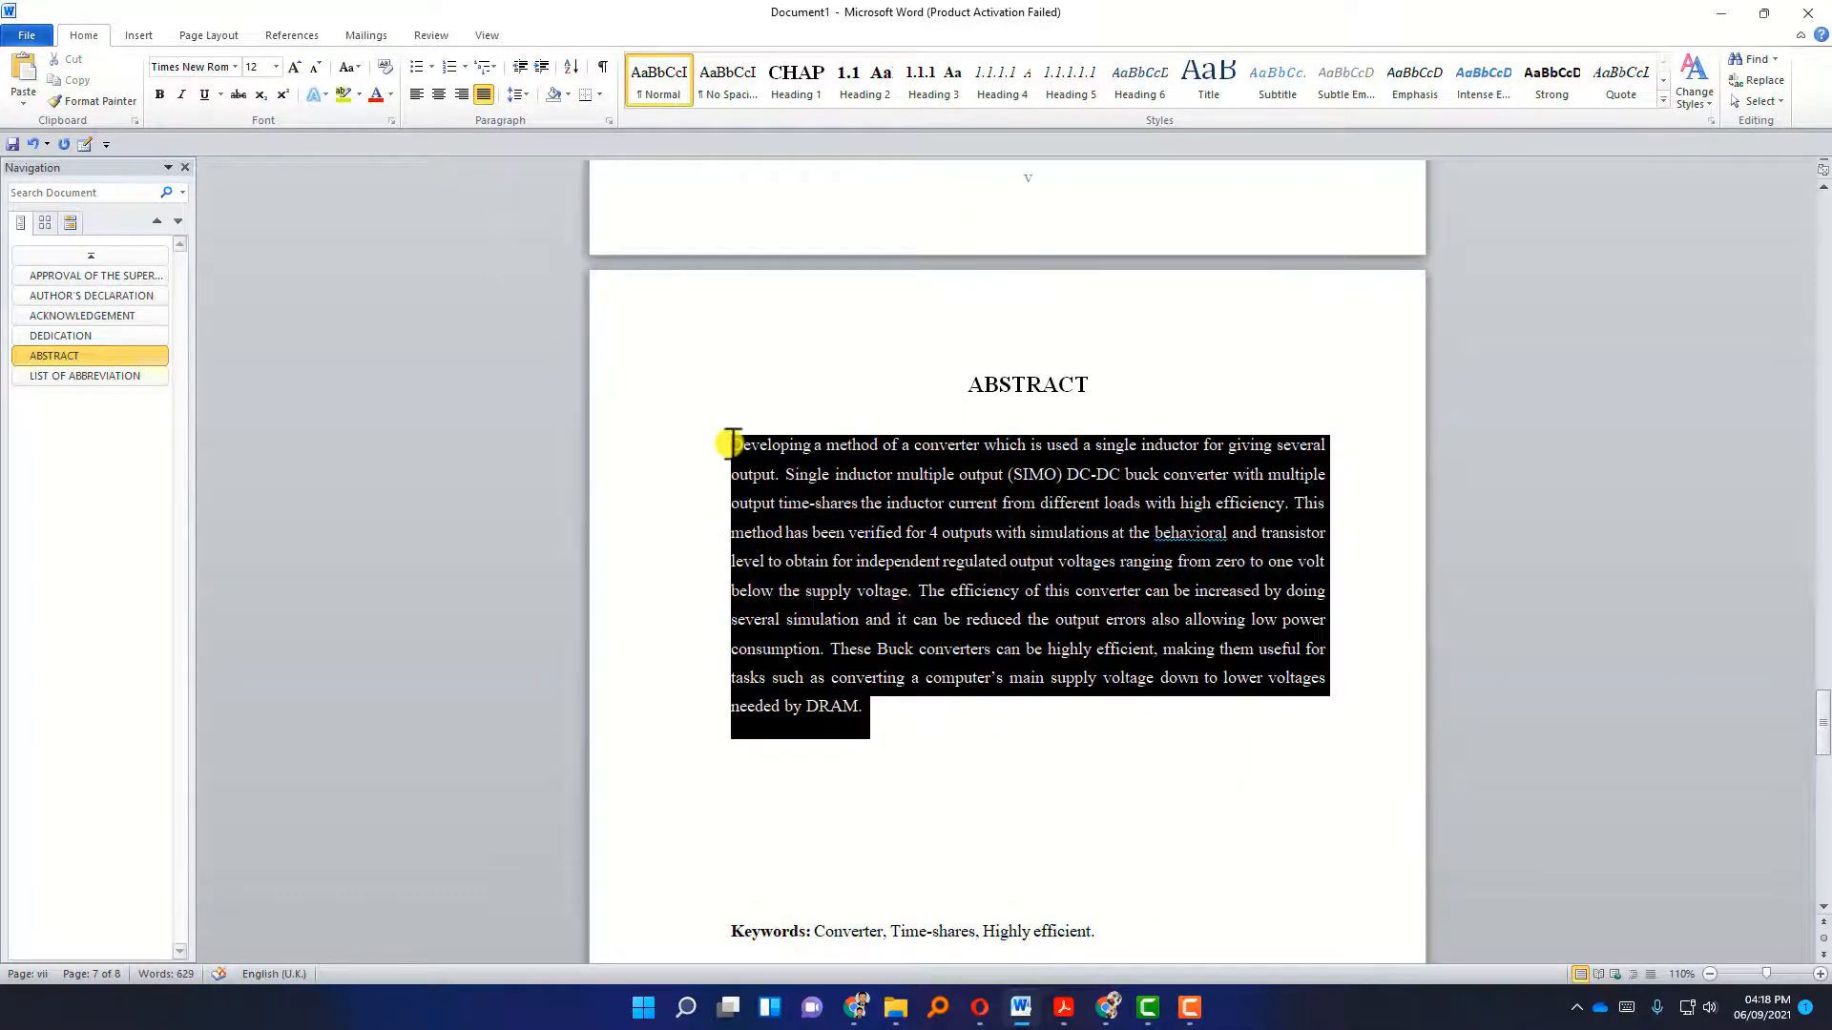
pyautogui.click(516, 94)
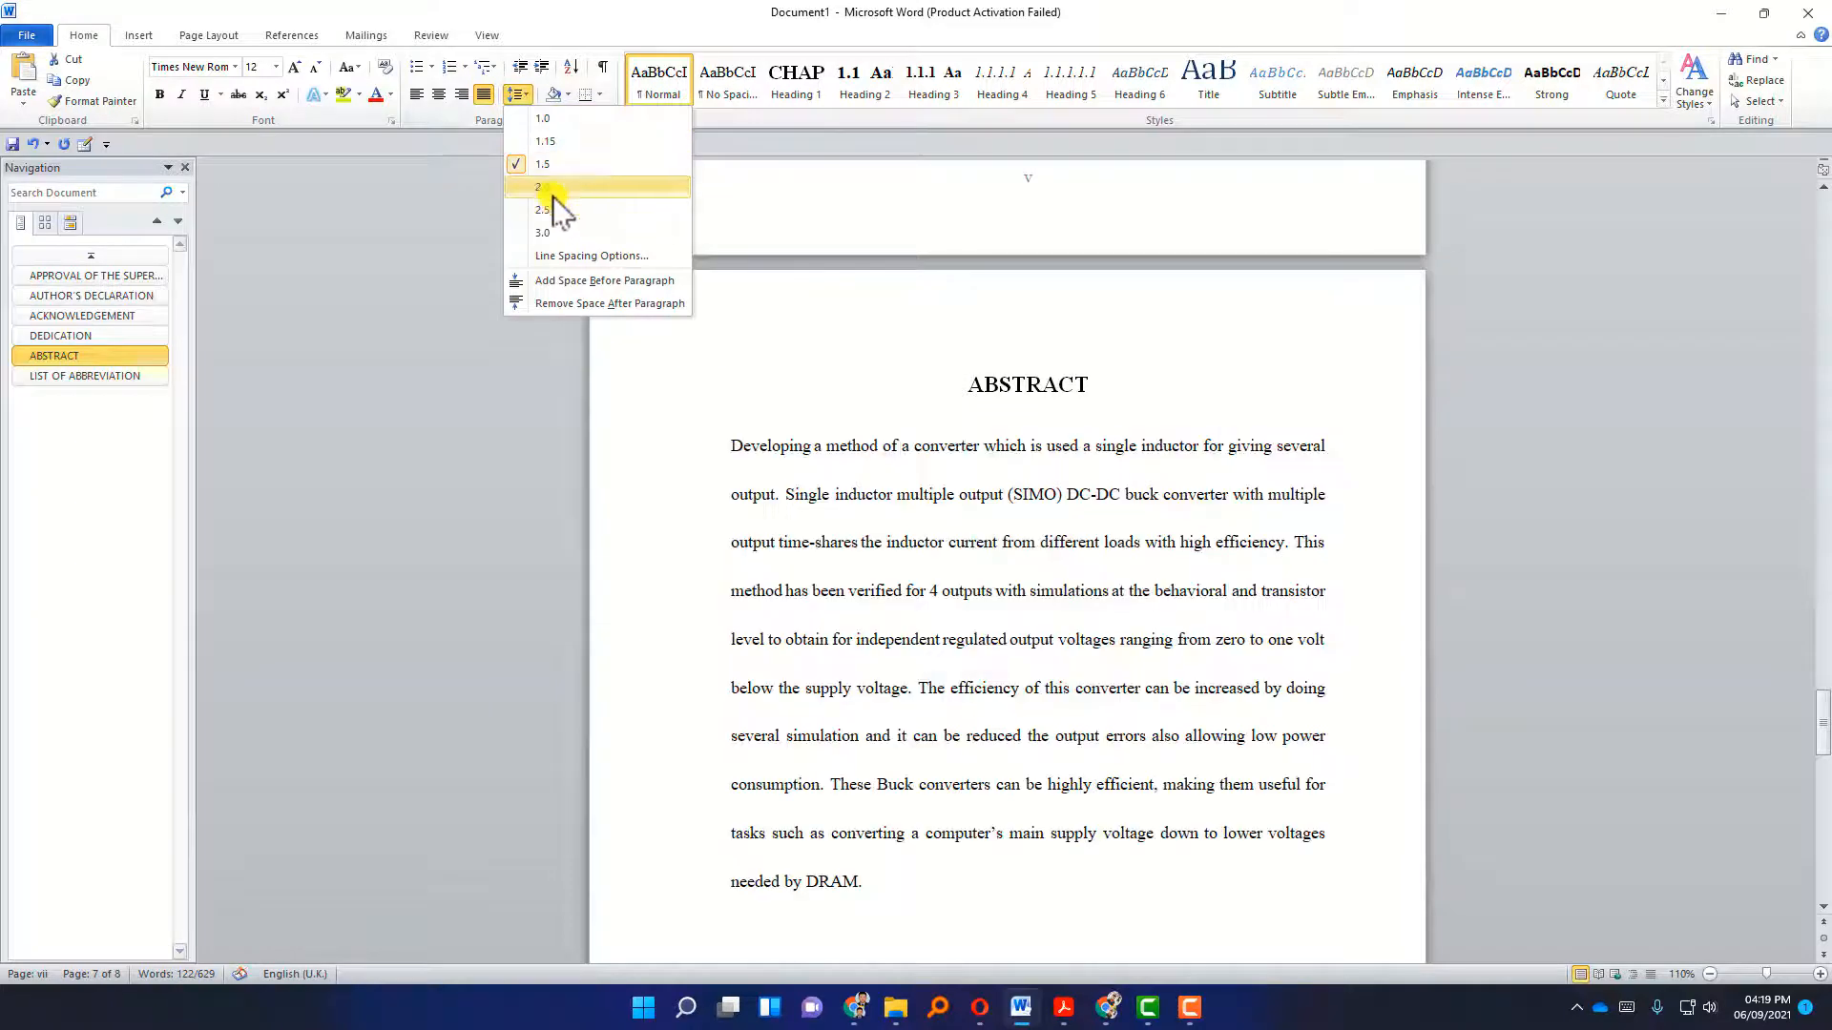
pyautogui.click(552, 195)
pyautogui.click(1055, 836)
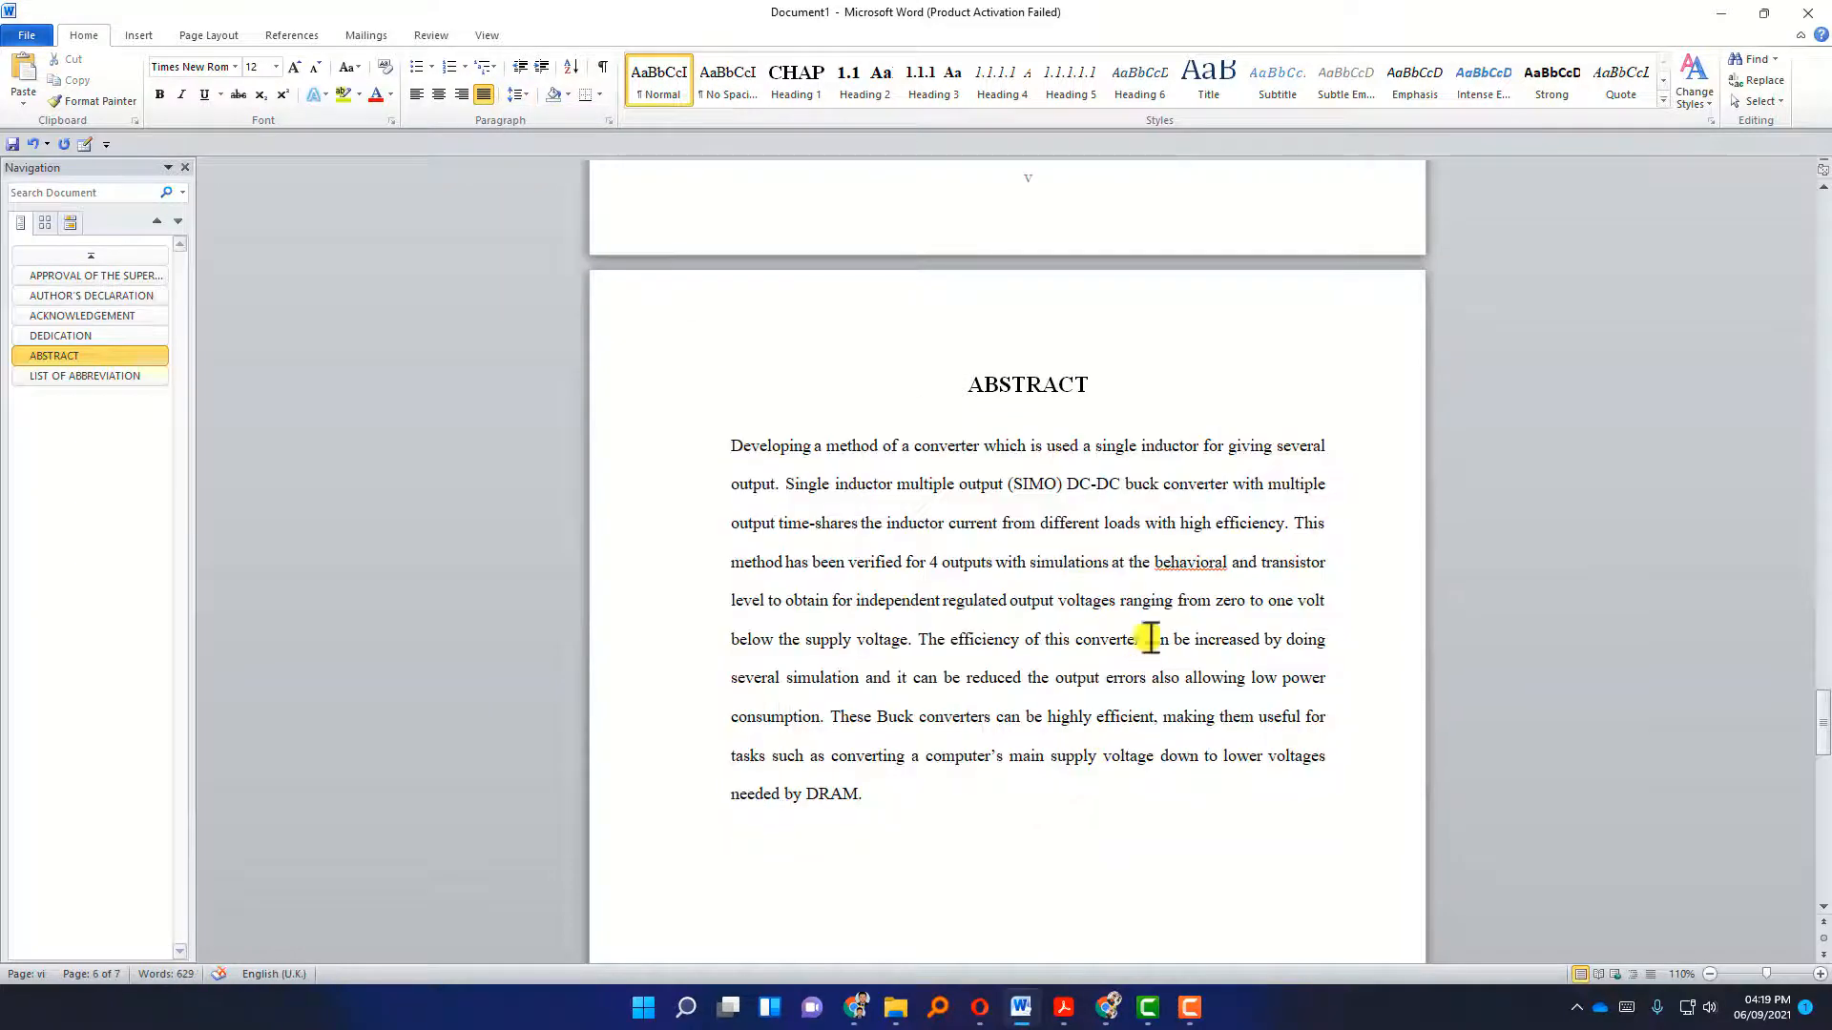
# Correct the flagged word "behavioral" in the abstract to the suggested spelling "behavioural".
pyautogui.click(1179, 524)
pyautogui.rightClick(1182, 561)
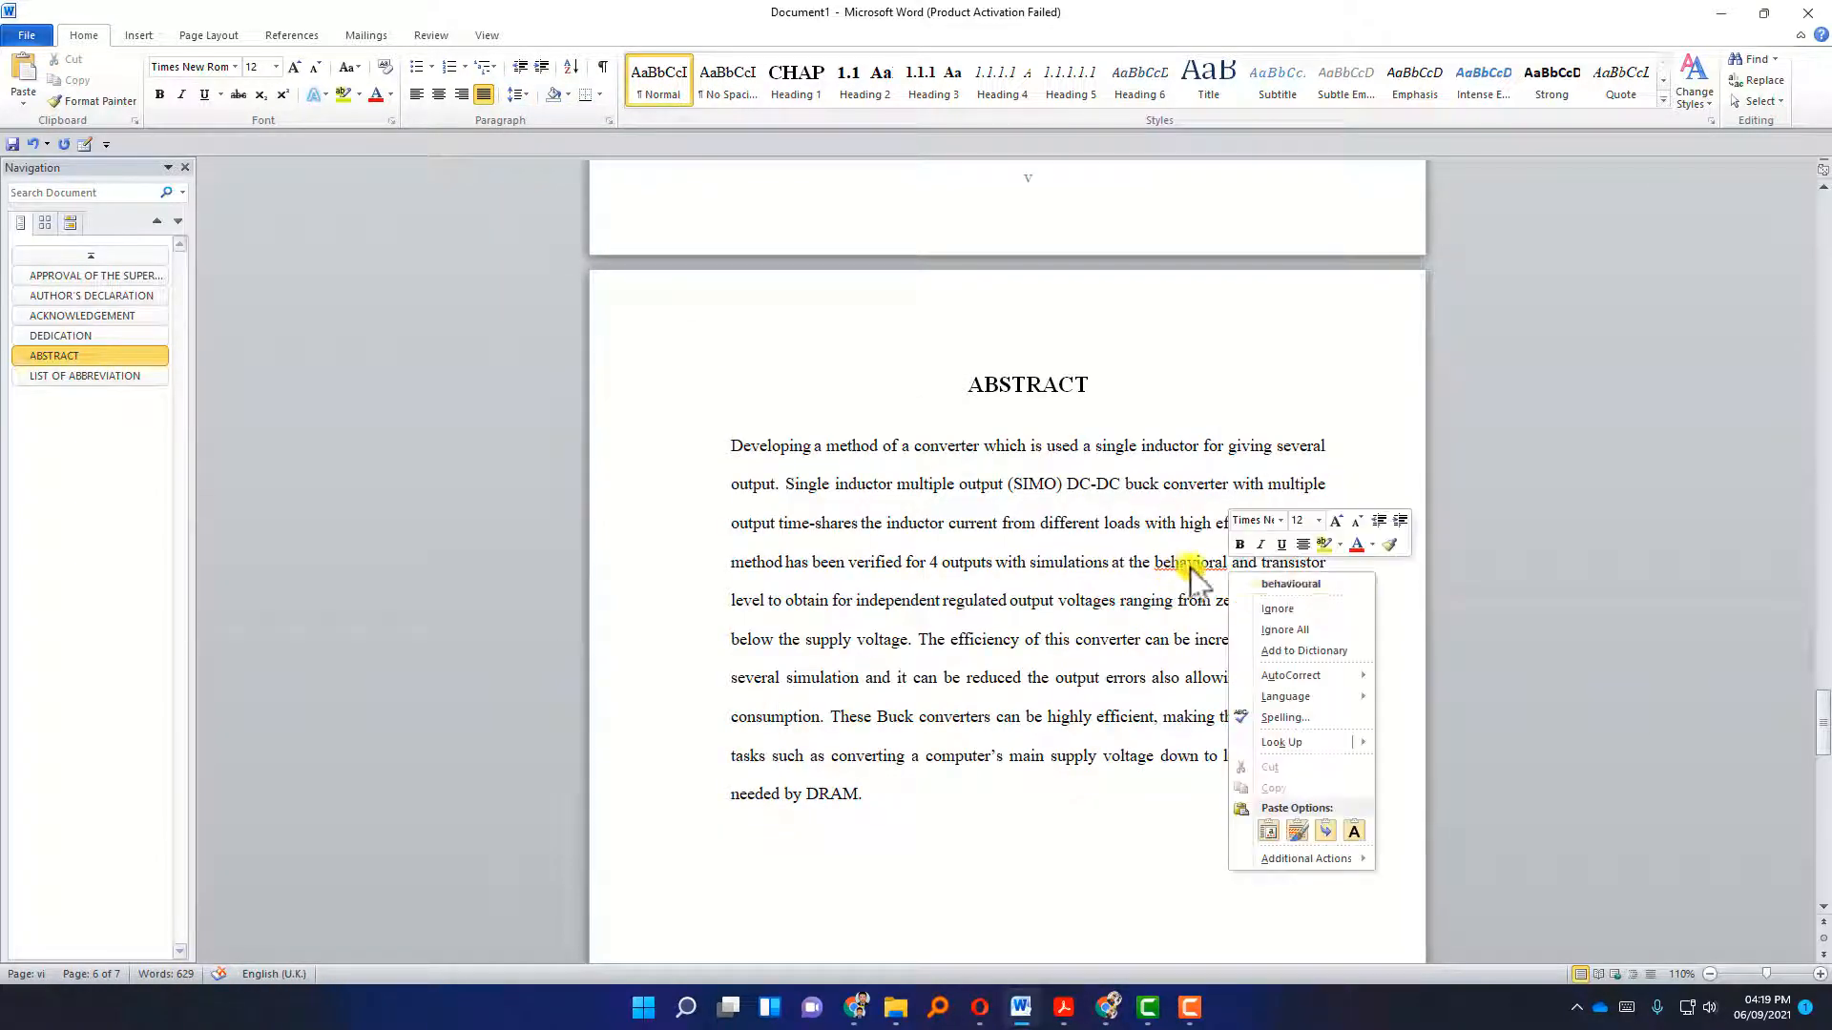
pyautogui.click(1292, 581)
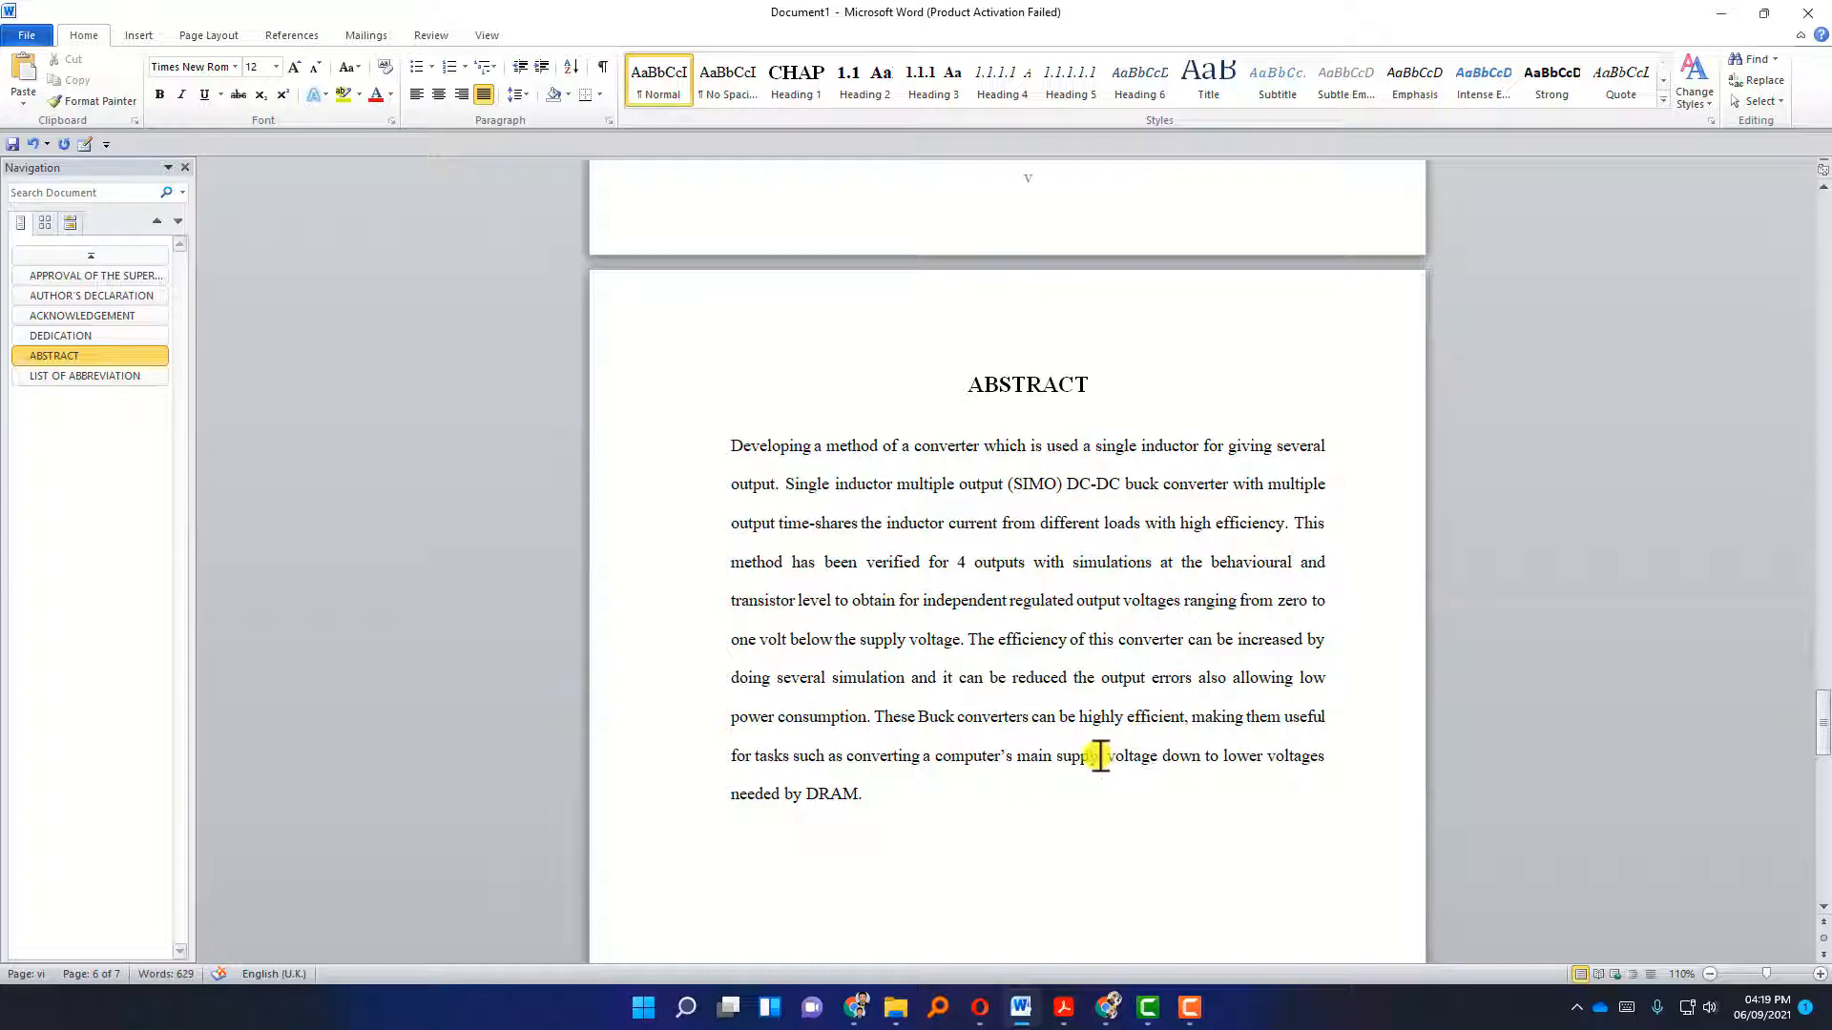
# Insert a page break at the blank line above the "LIST OF ABBREVIATION" title to add a blank page after the abstract.
pyautogui.scroll(-3, 988, 697)
pyautogui.scroll(-20, 986, 680)
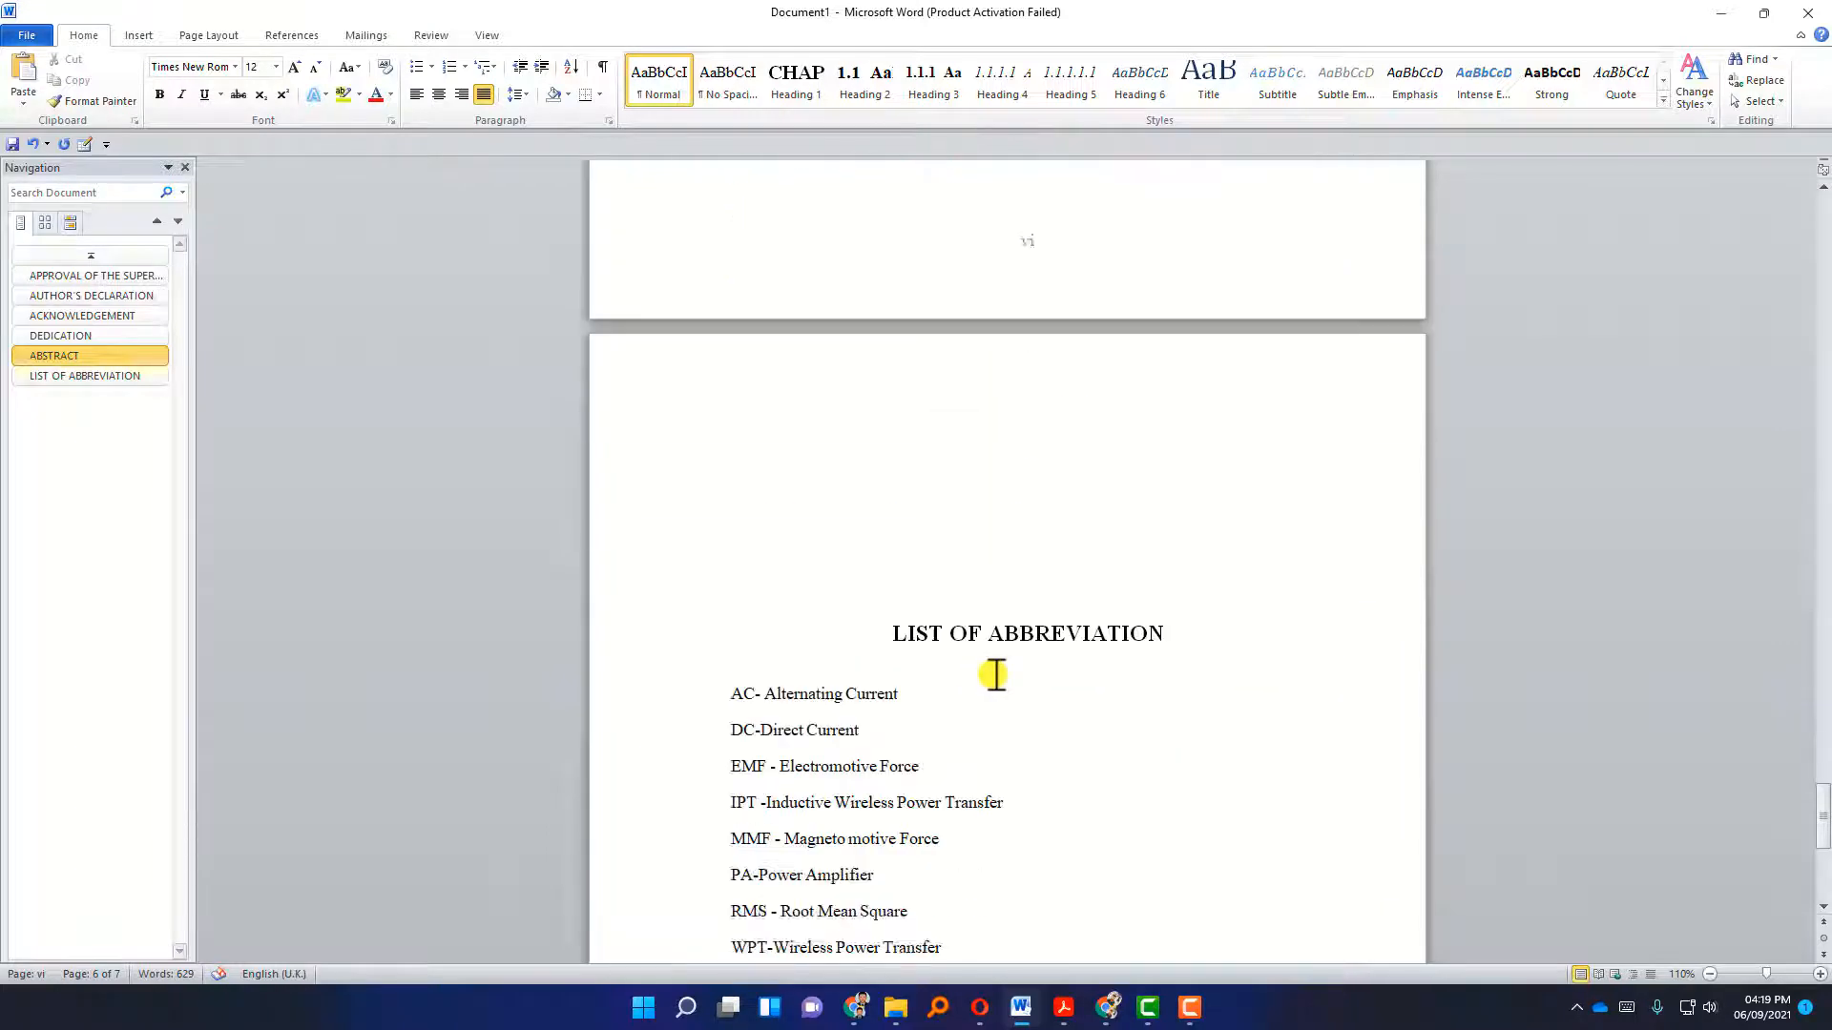
pyautogui.scroll(15, 995, 675)
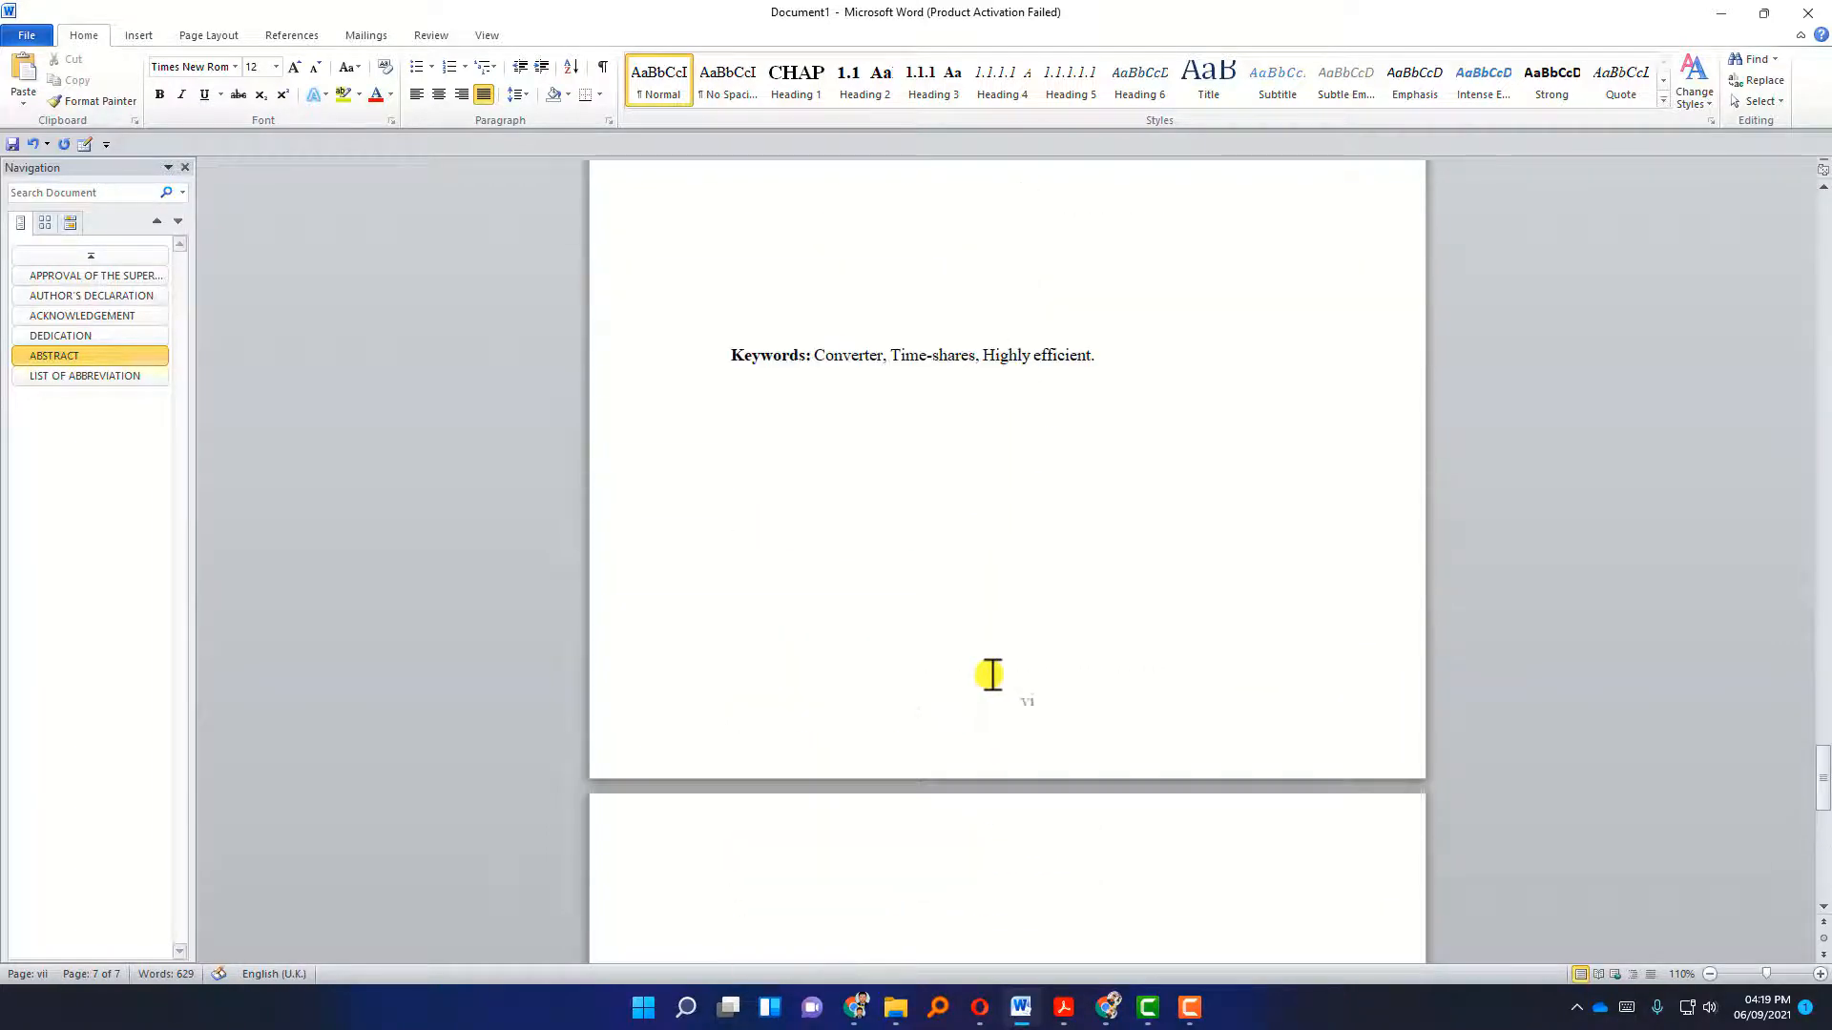
pyautogui.scroll(-13, 984, 678)
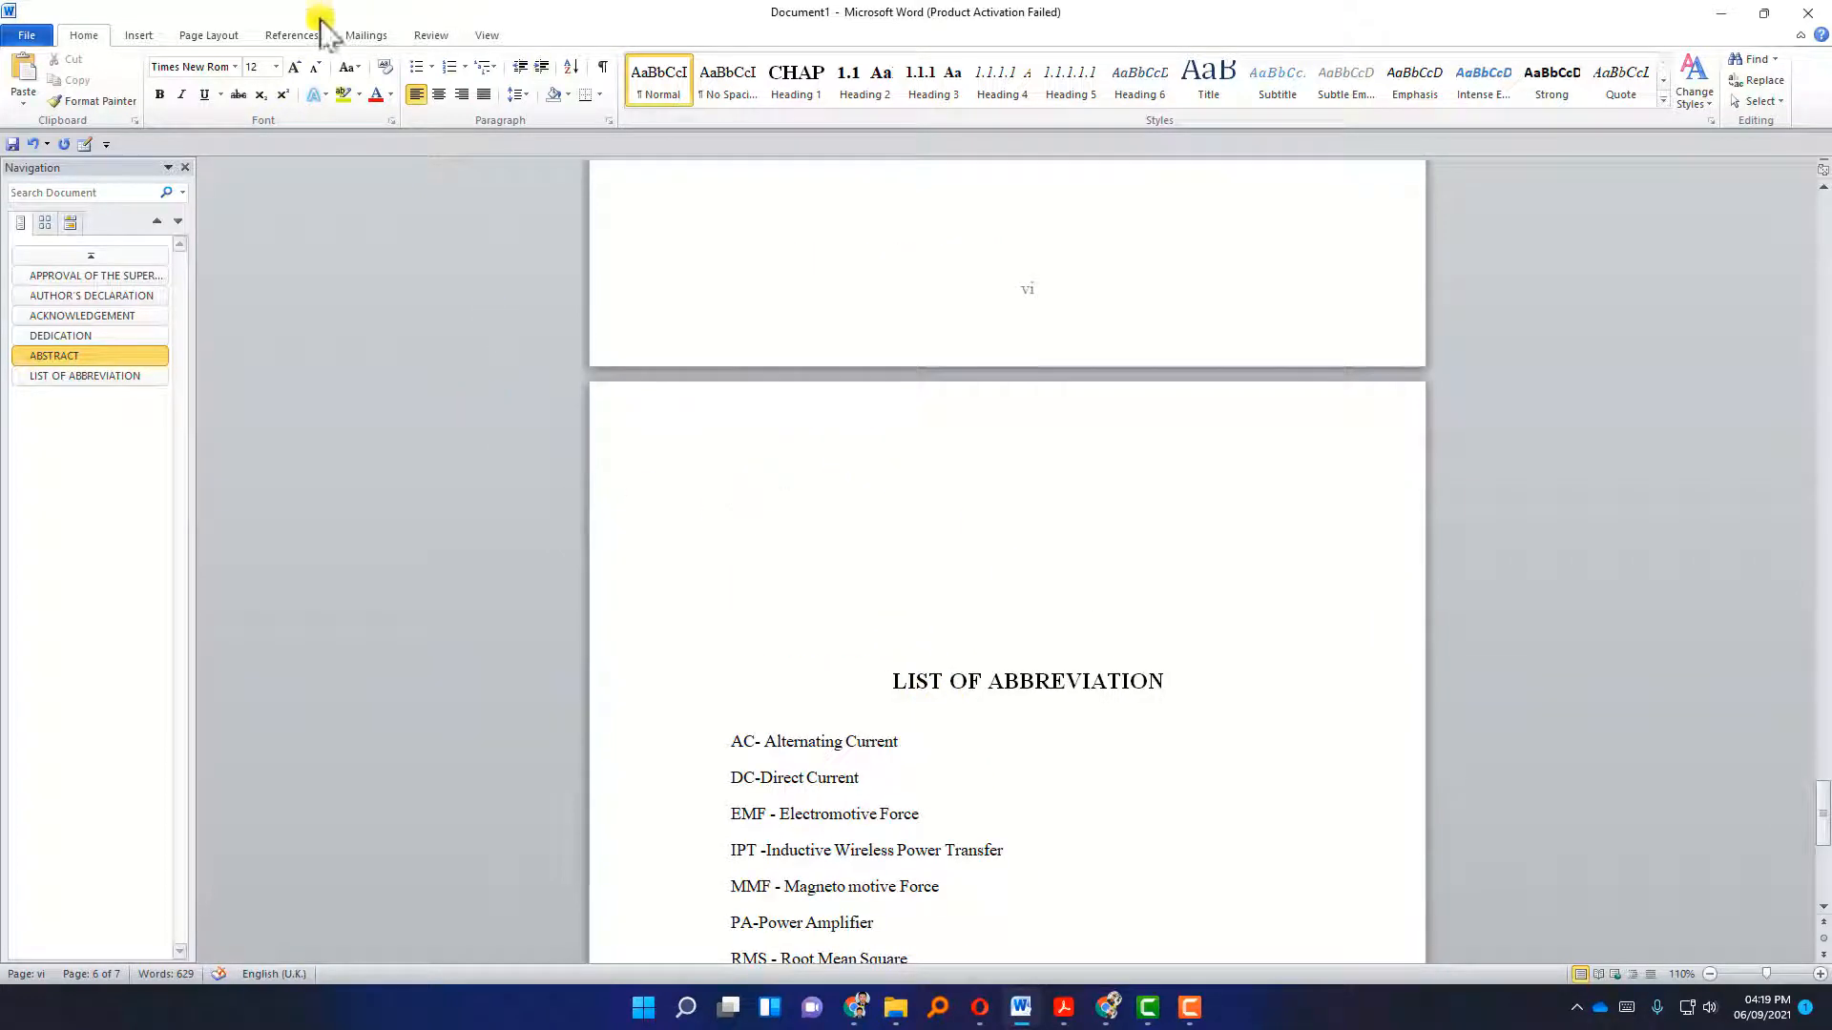
pyautogui.click(289, 35)
pyautogui.click(238, 36)
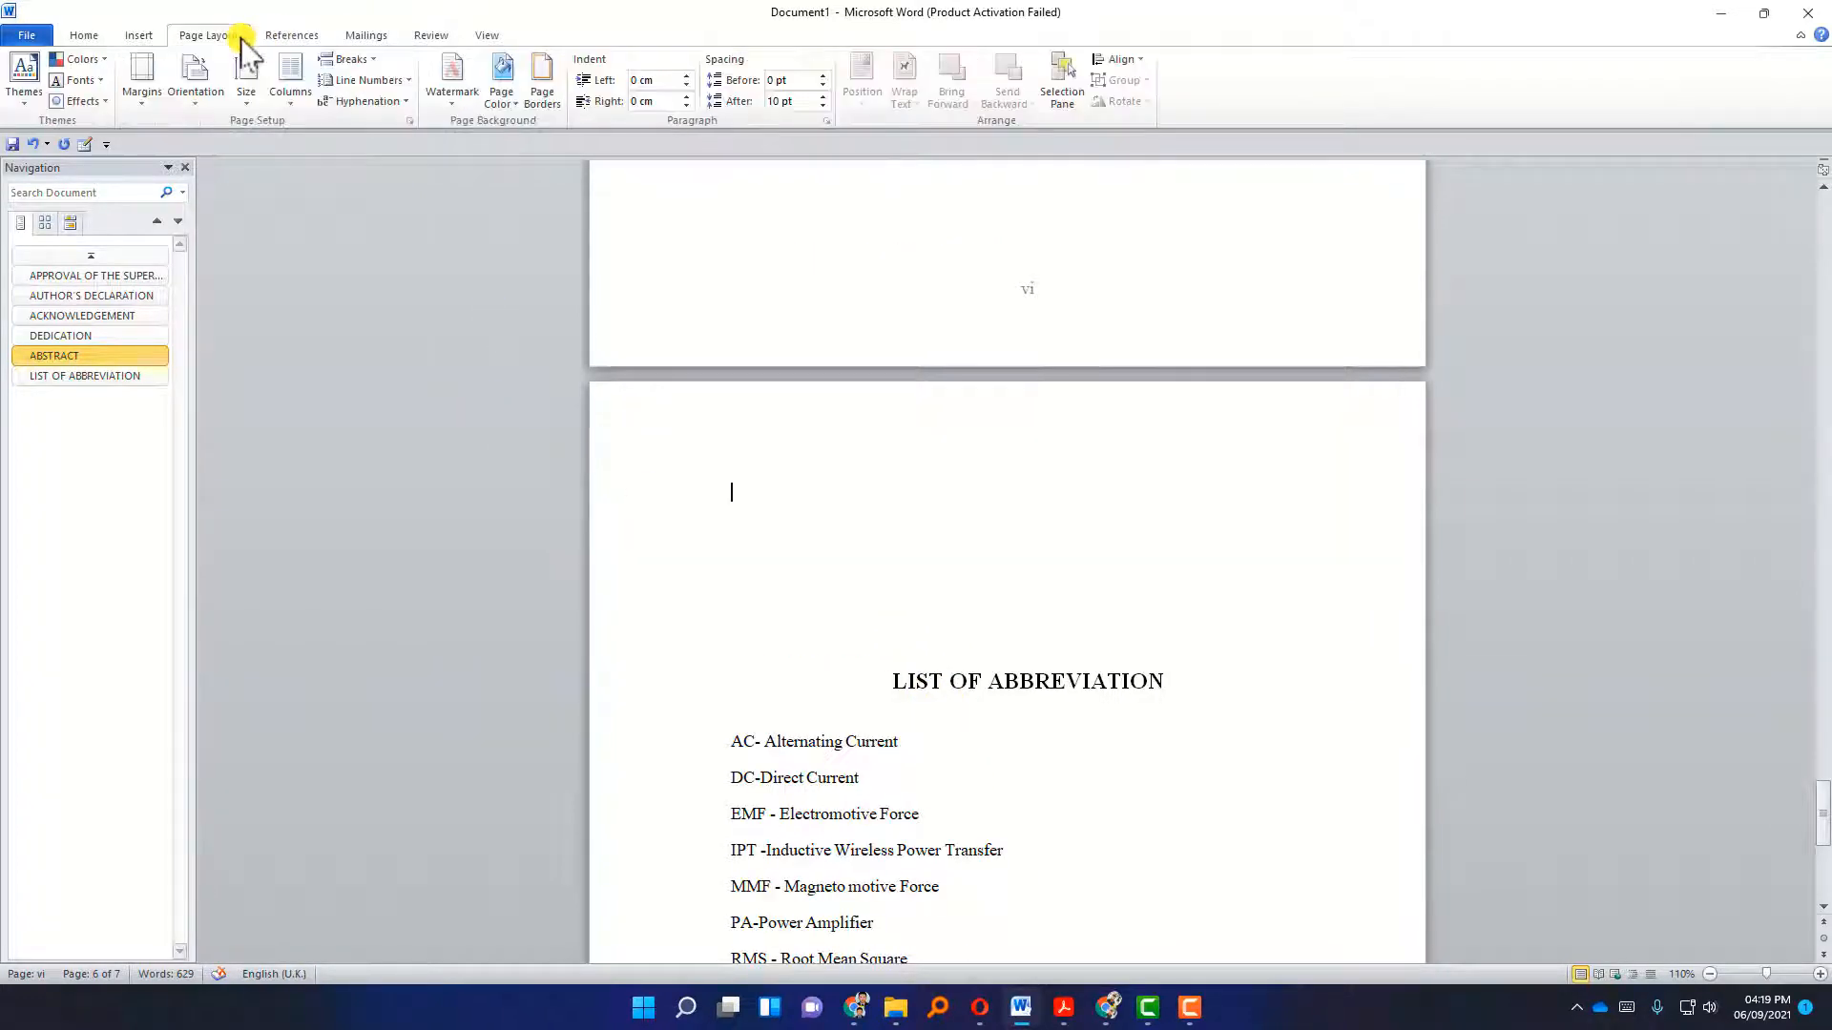
pyautogui.click(341, 57)
pyautogui.click(393, 113)
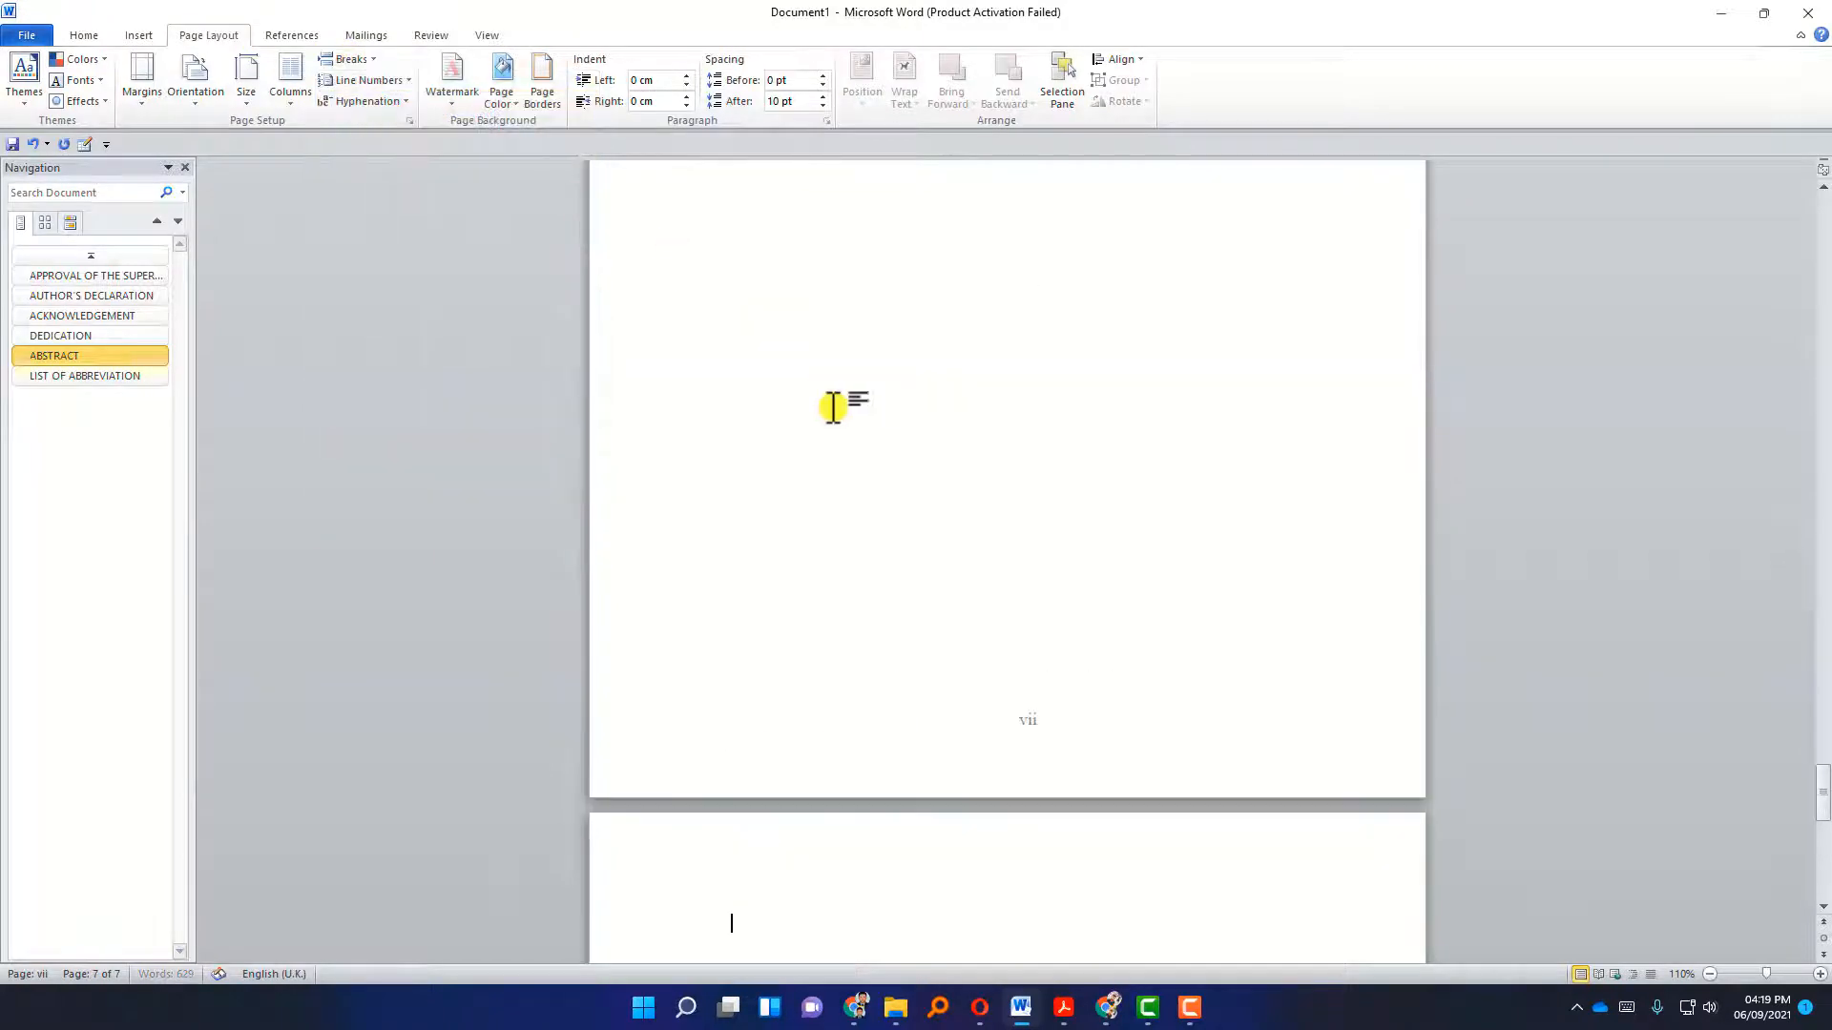
# Insert an automatic table of contents at the start of the blank page vii that follows the abstract.
pyautogui.scroll(3, 913, 510)
pyautogui.scroll(-3, 913, 511)
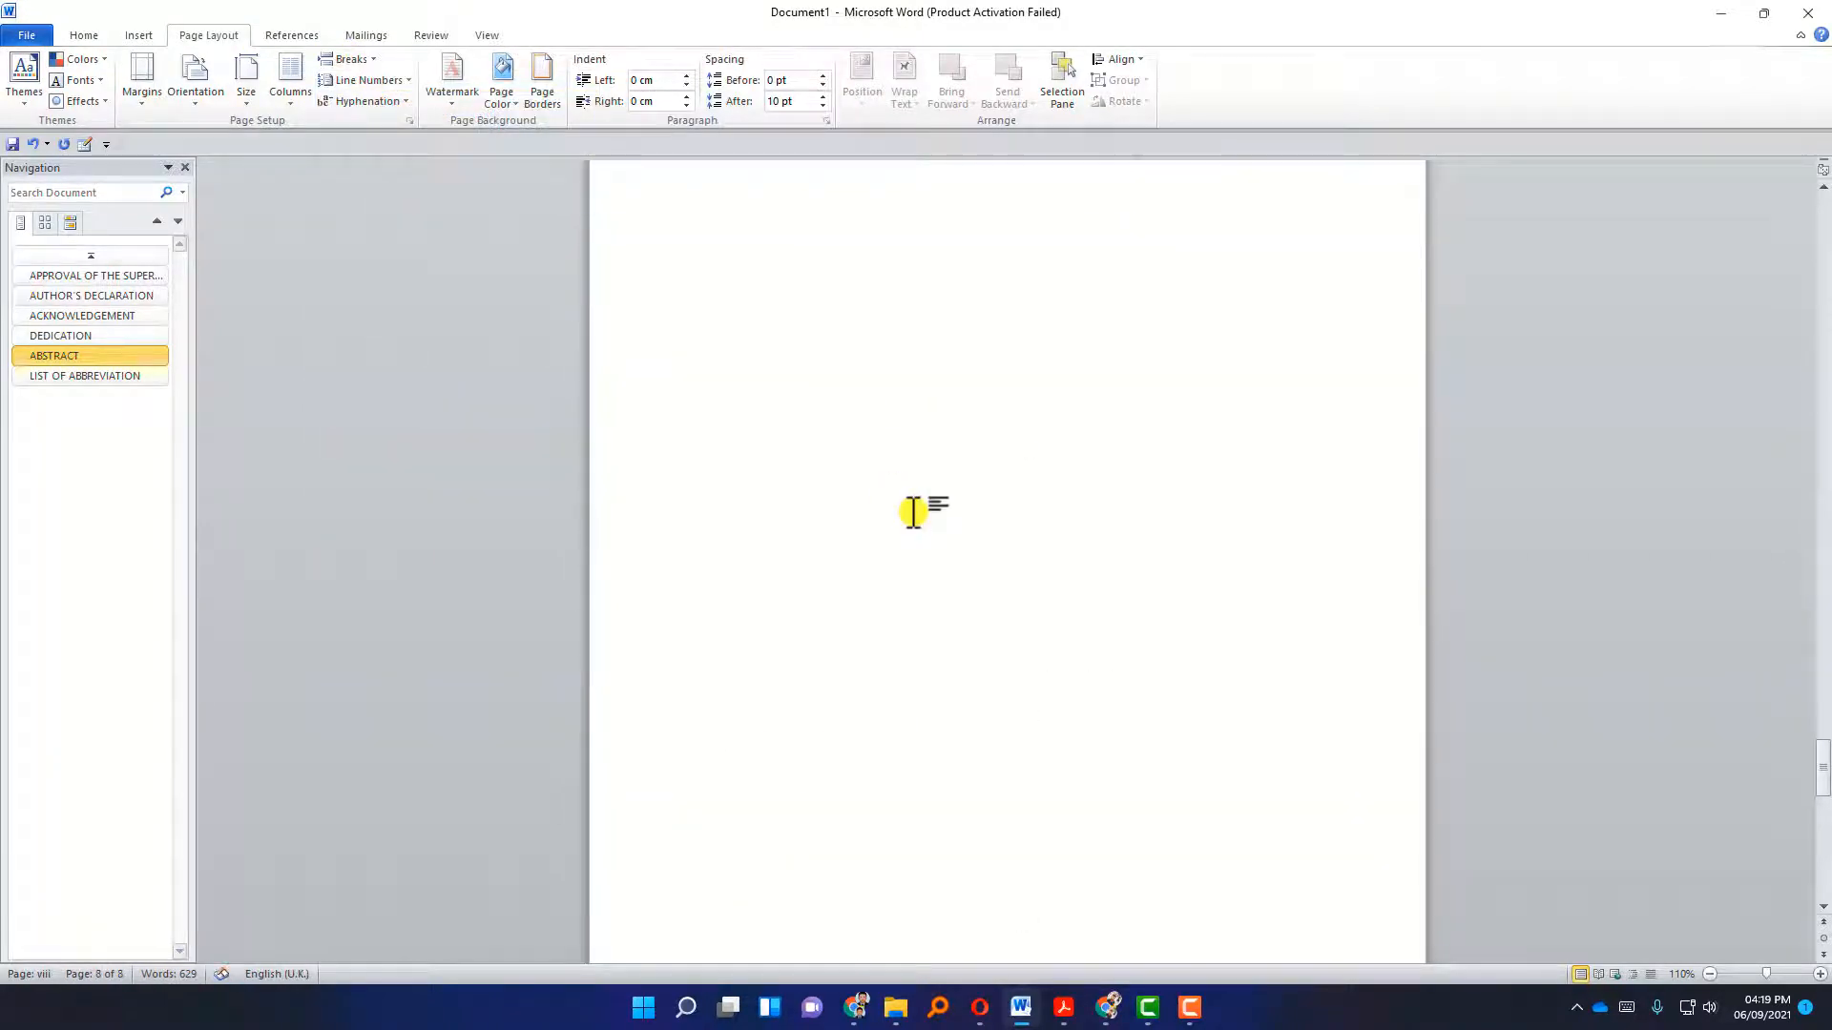
pyautogui.scroll(5, 913, 510)
pyautogui.scroll(-2, 916, 520)
pyautogui.click(804, 629)
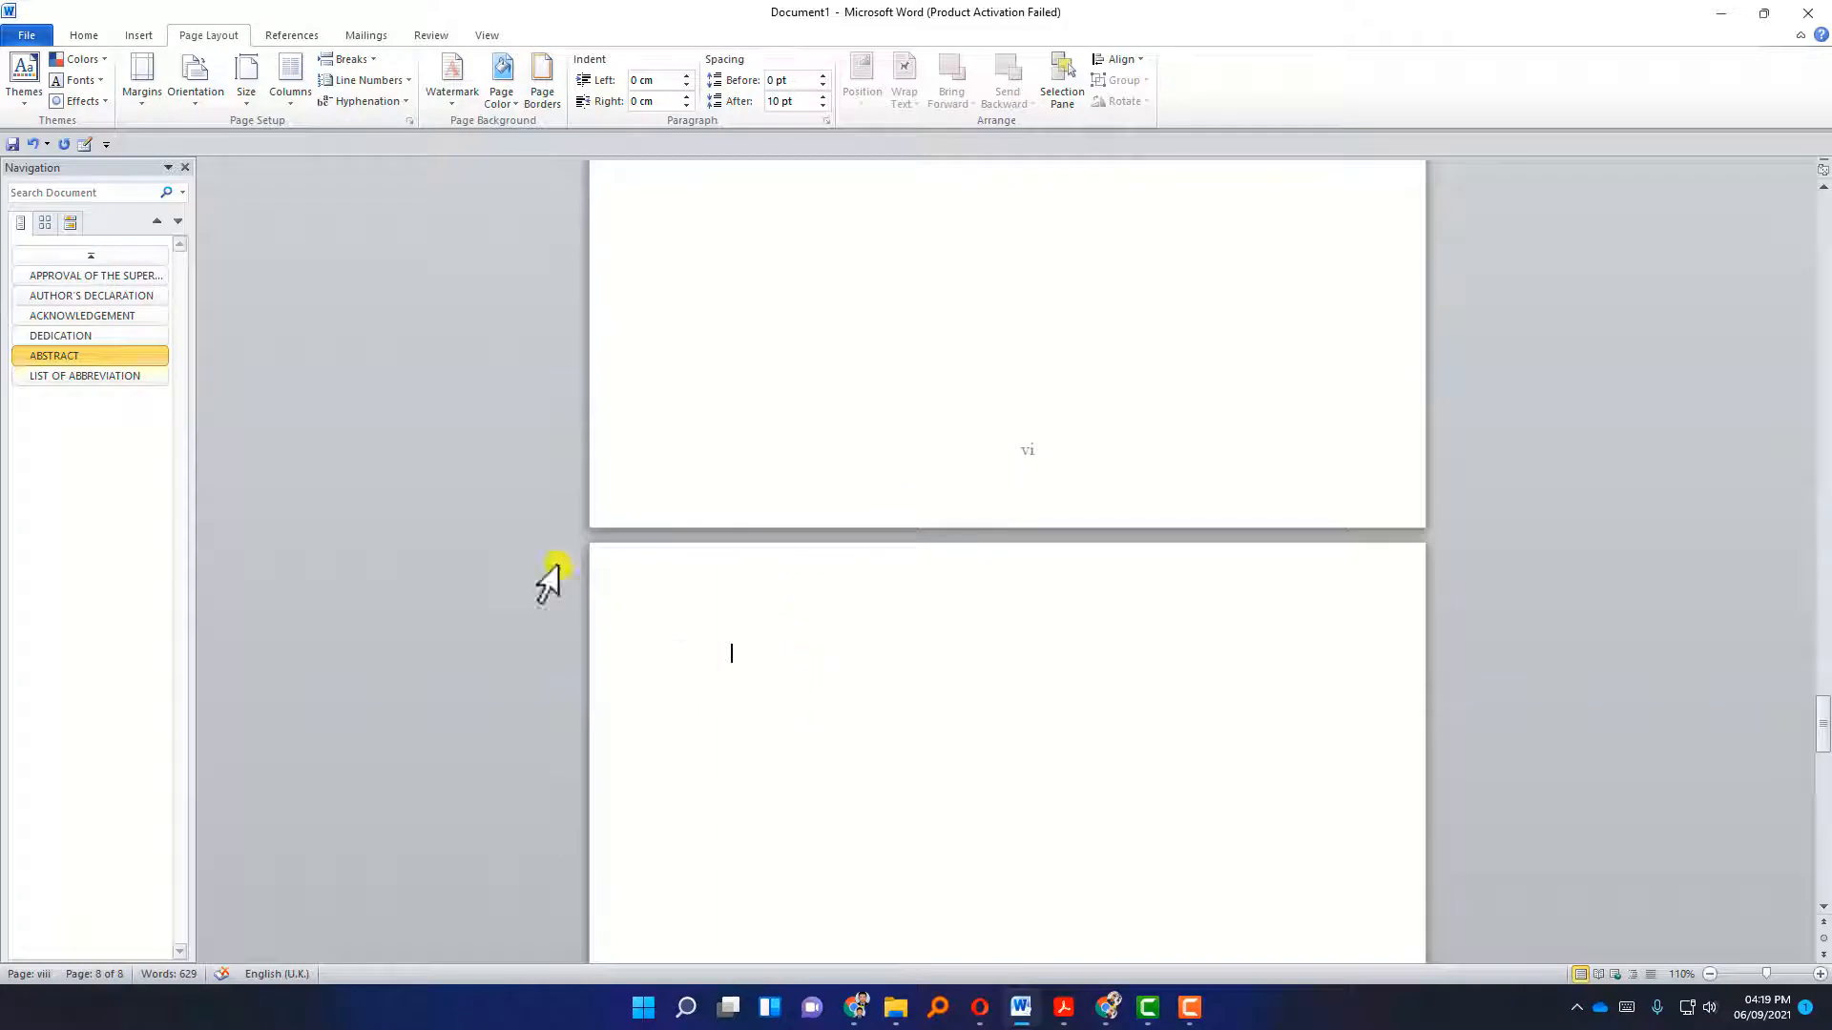
pyautogui.click(133, 35)
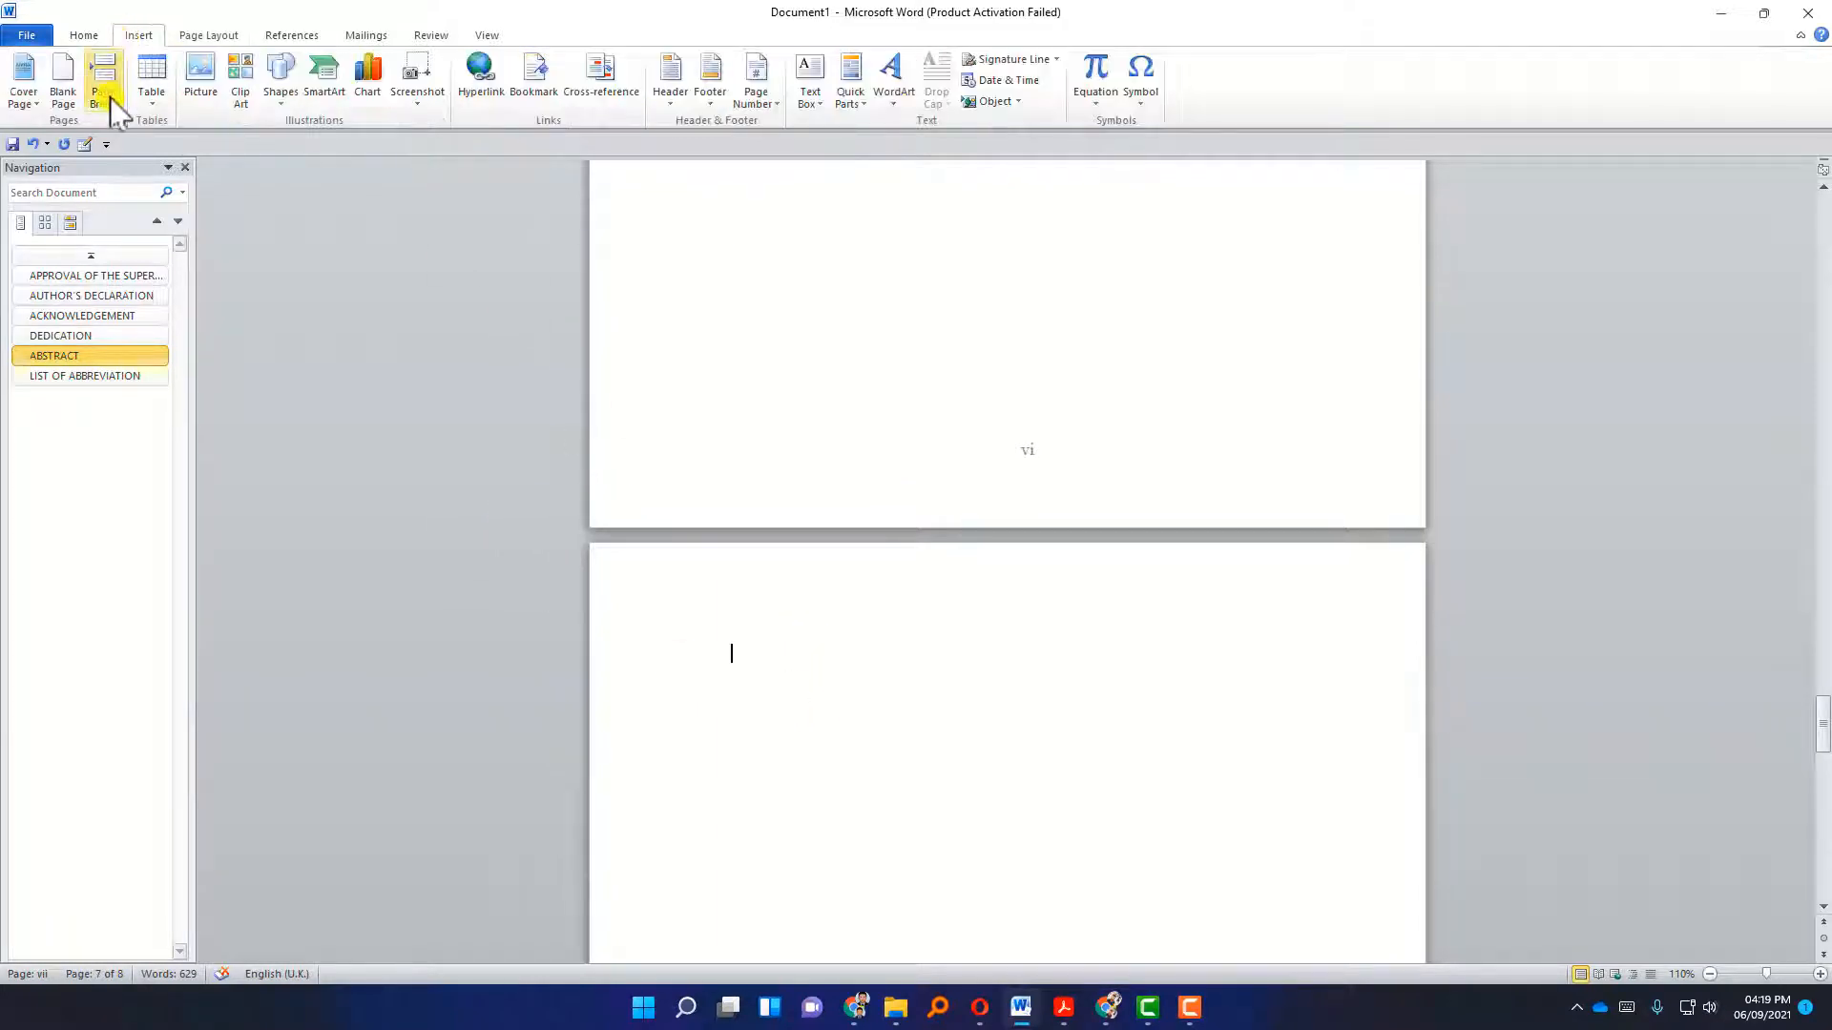
pyautogui.click(203, 34)
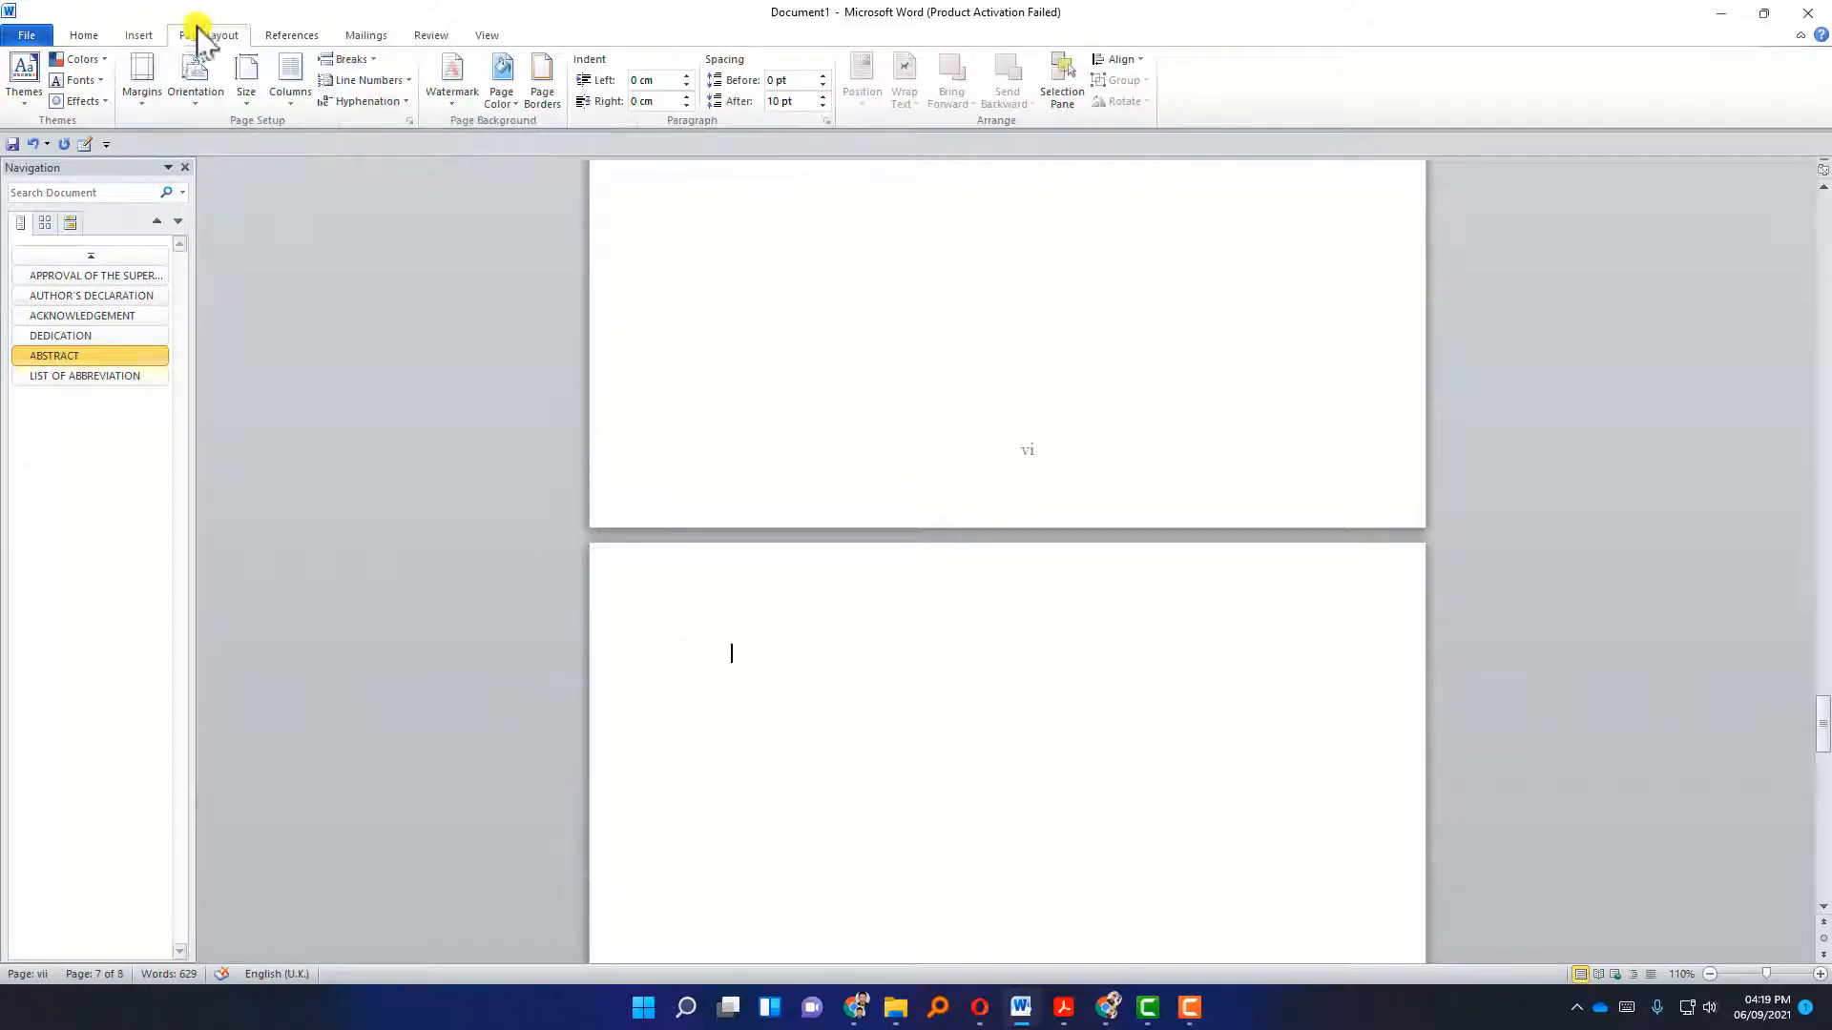
pyautogui.click(291, 35)
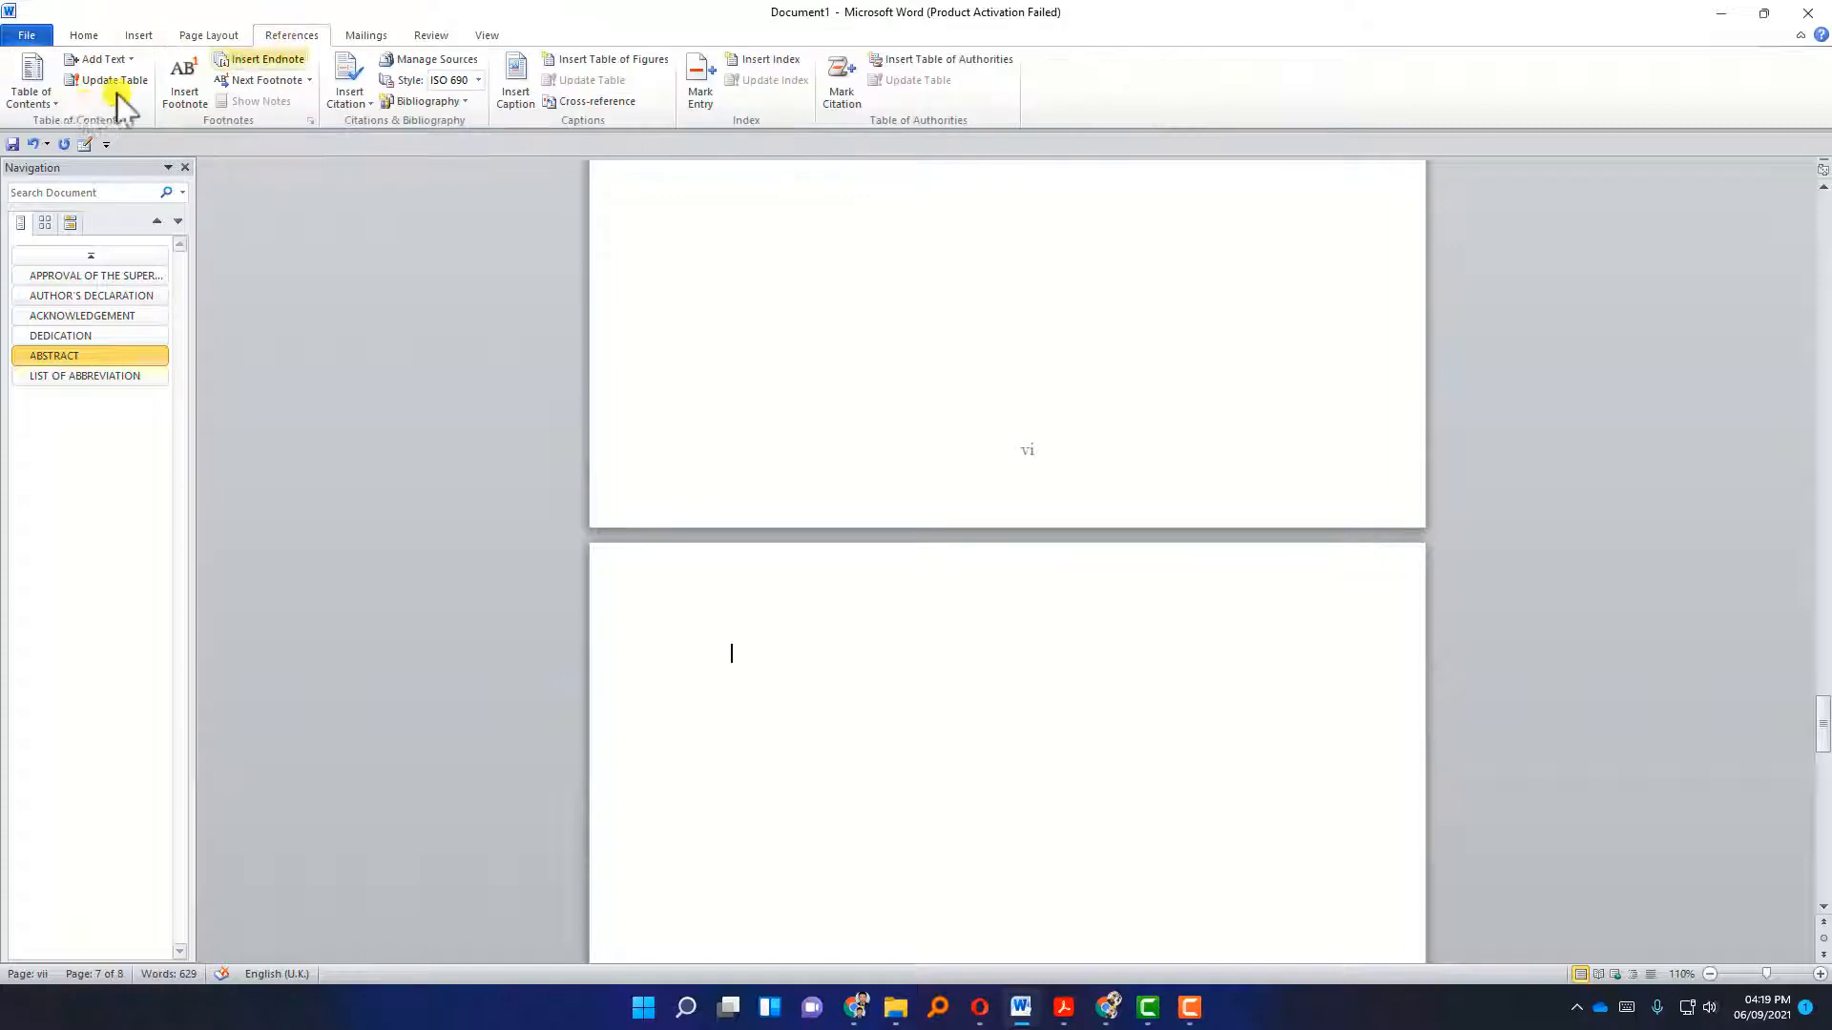
pyautogui.click(31, 96)
pyautogui.click(127, 339)
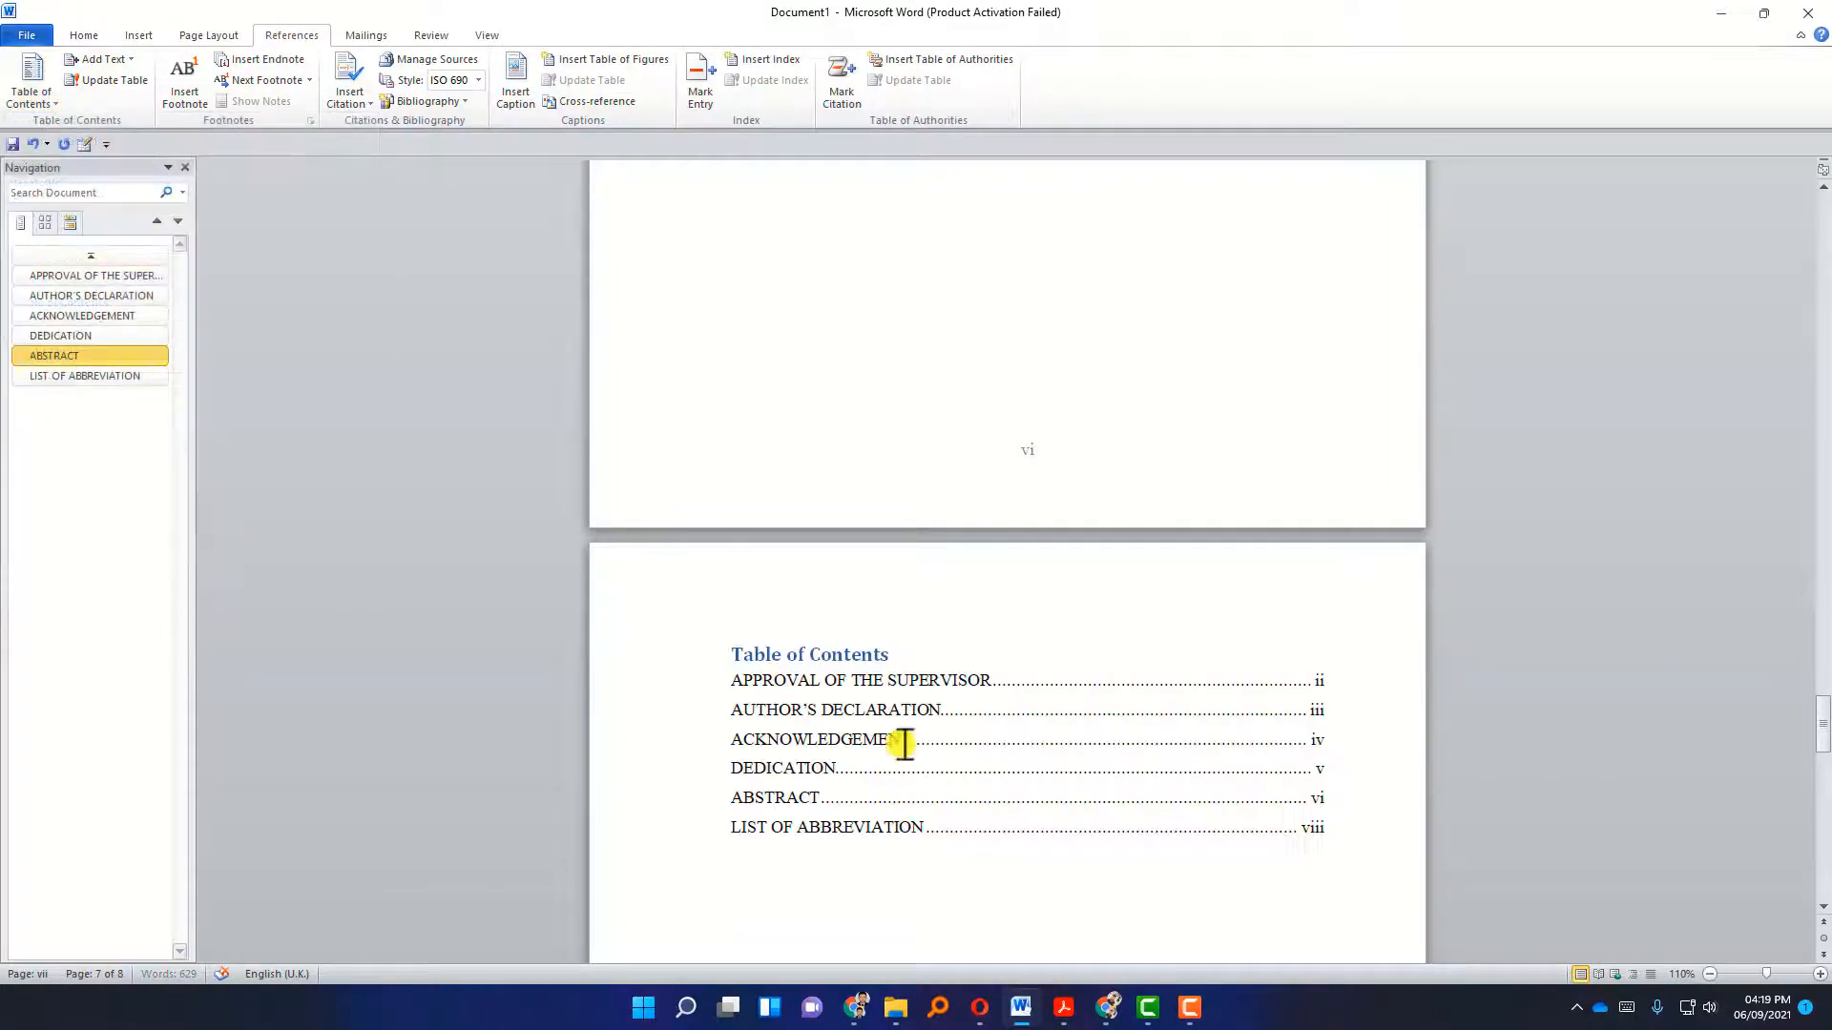
# Apply the Heading 1 style to the "Table of Contents" title.
pyautogui.moveTo(920, 642); pyautogui.dragTo(743, 635)
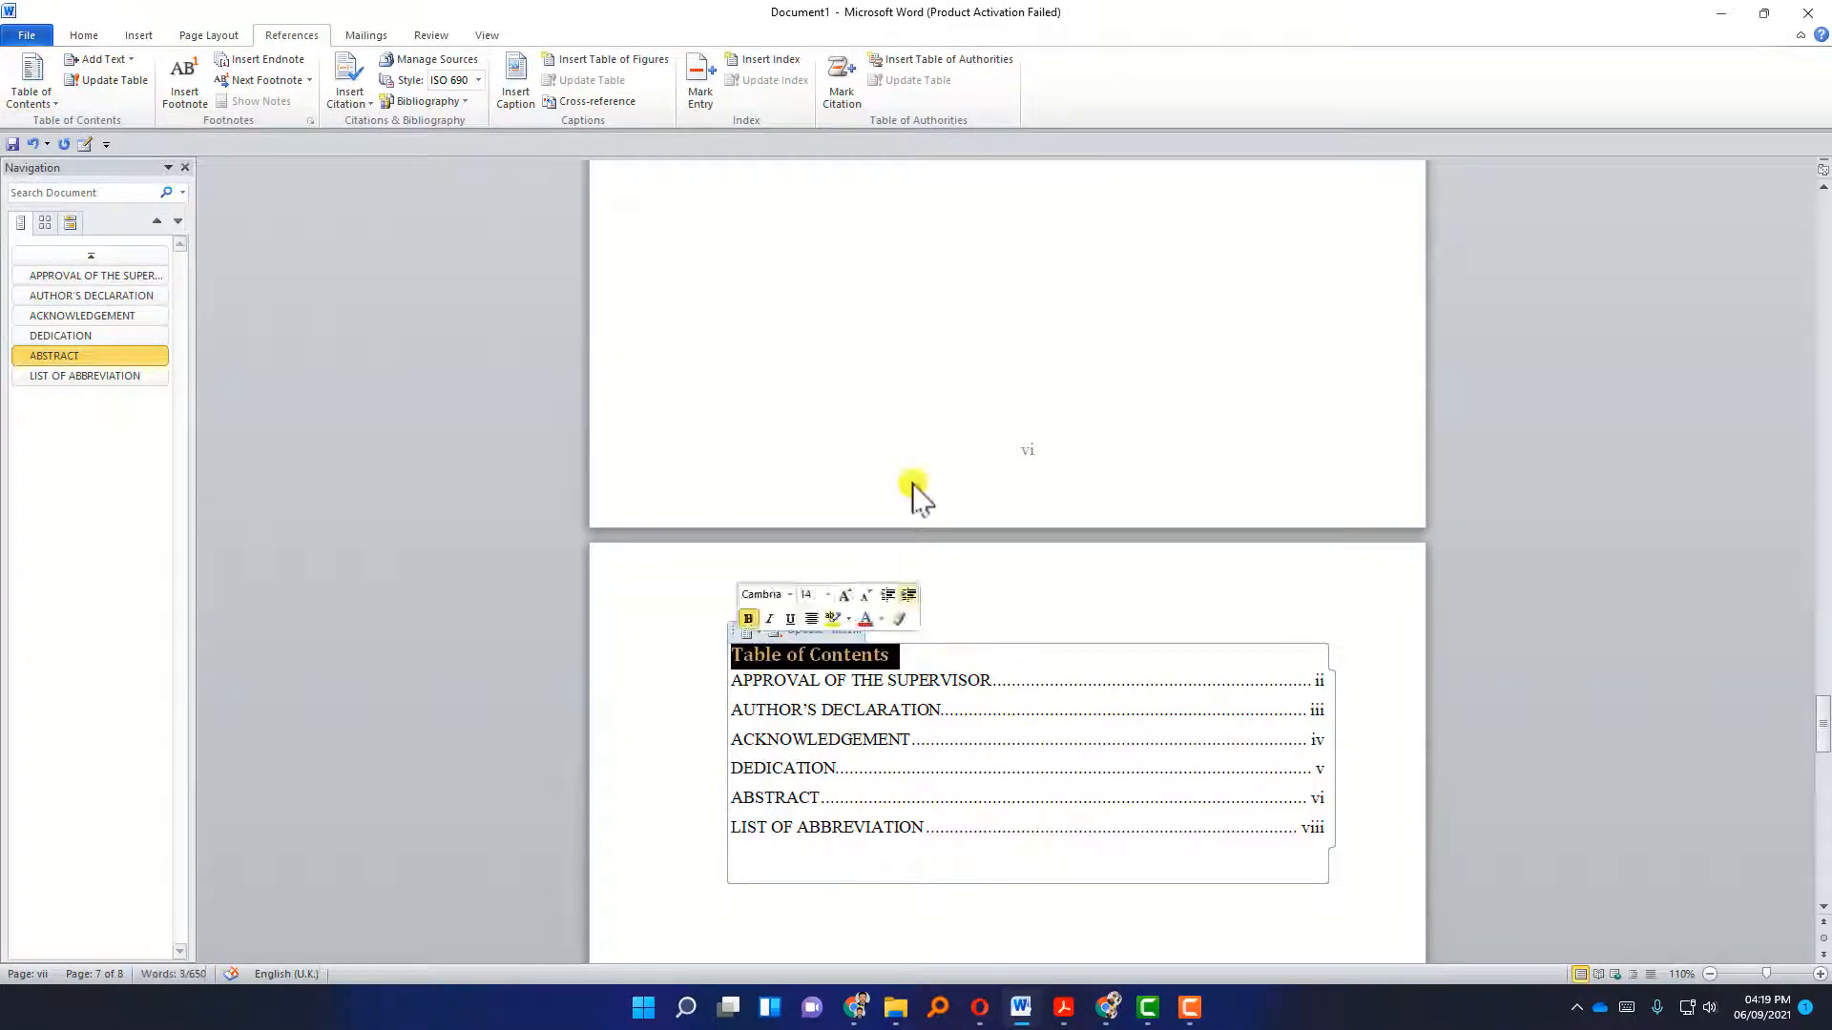
pyautogui.click(84, 35)
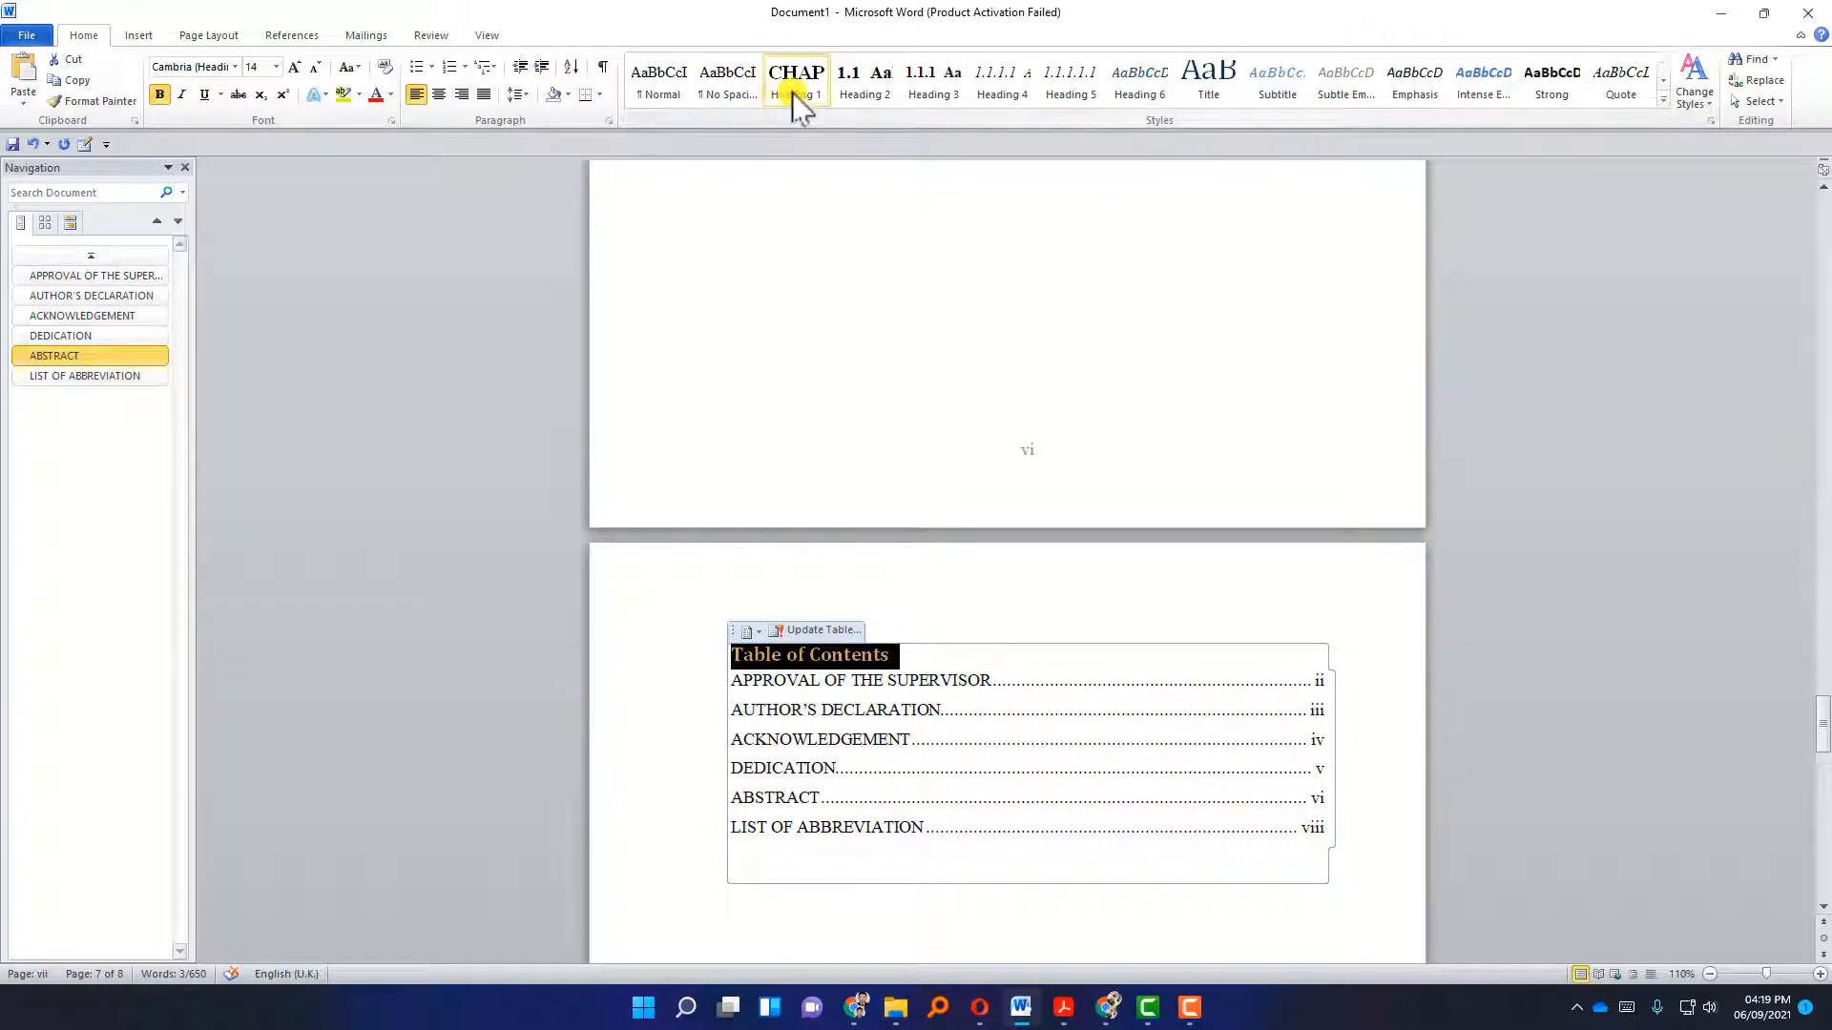
pyautogui.click(791, 92)
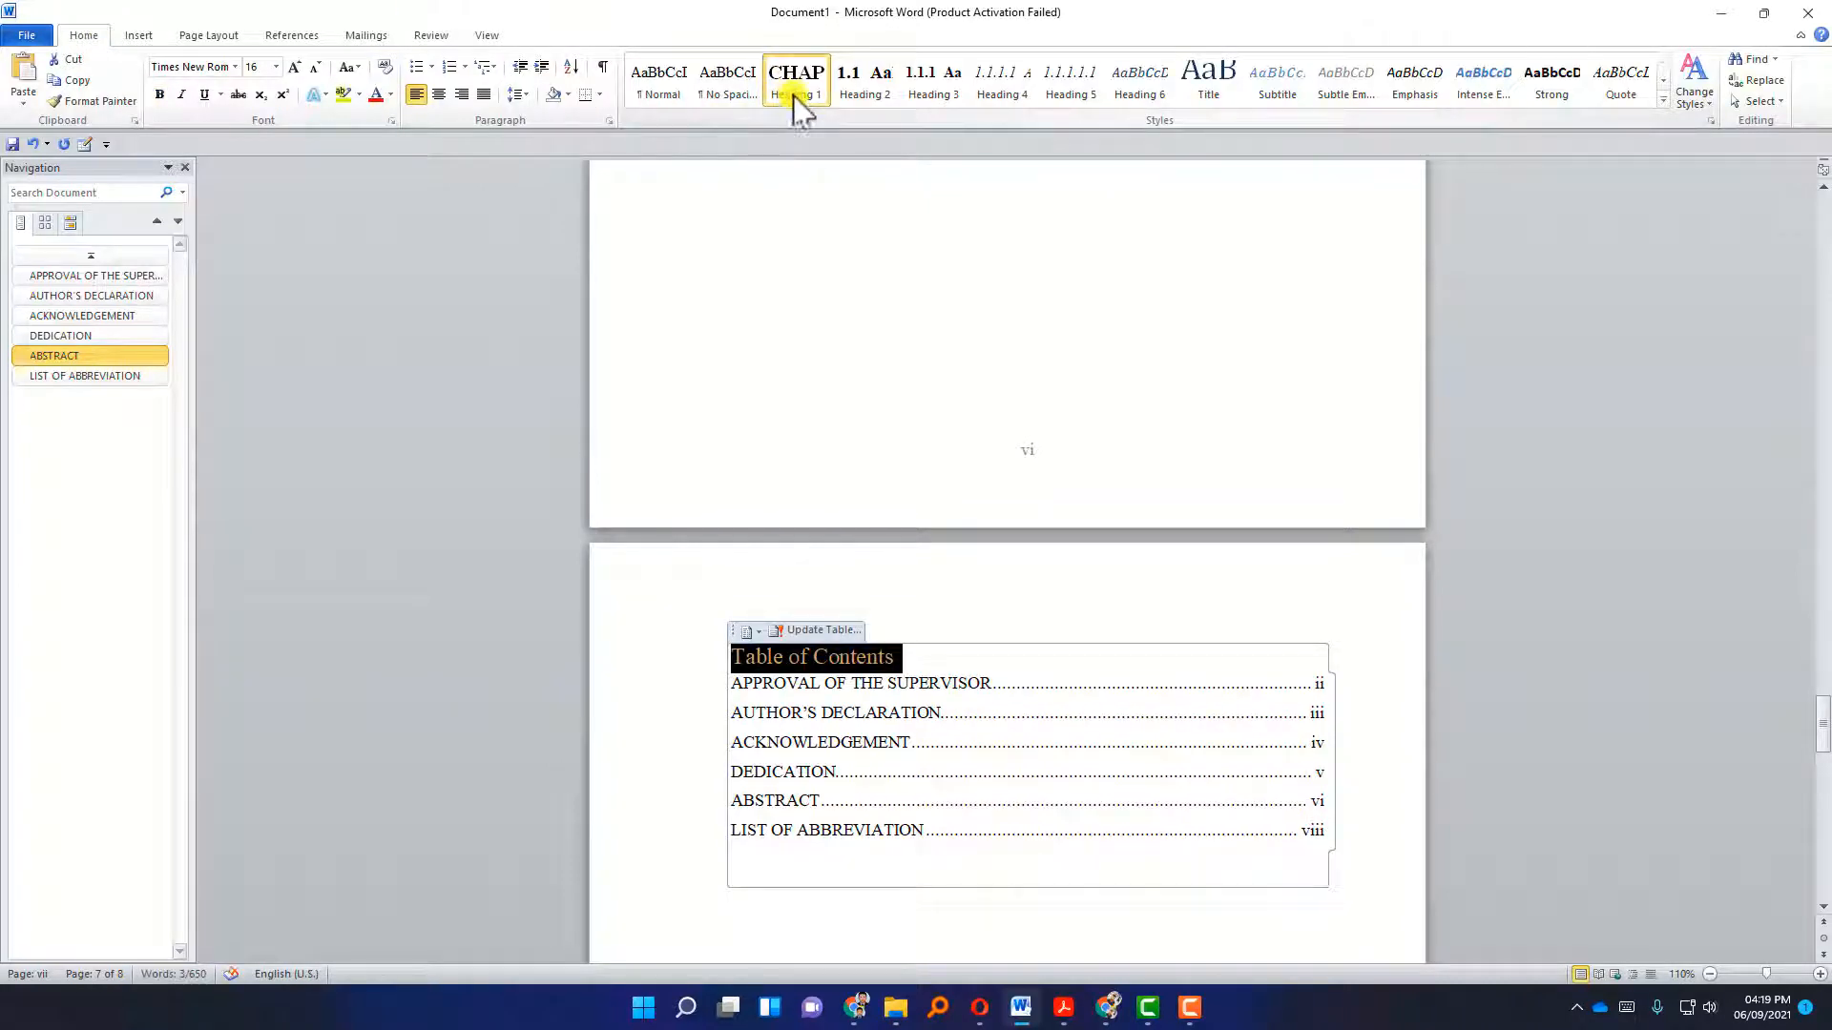
pyautogui.click(1030, 655)
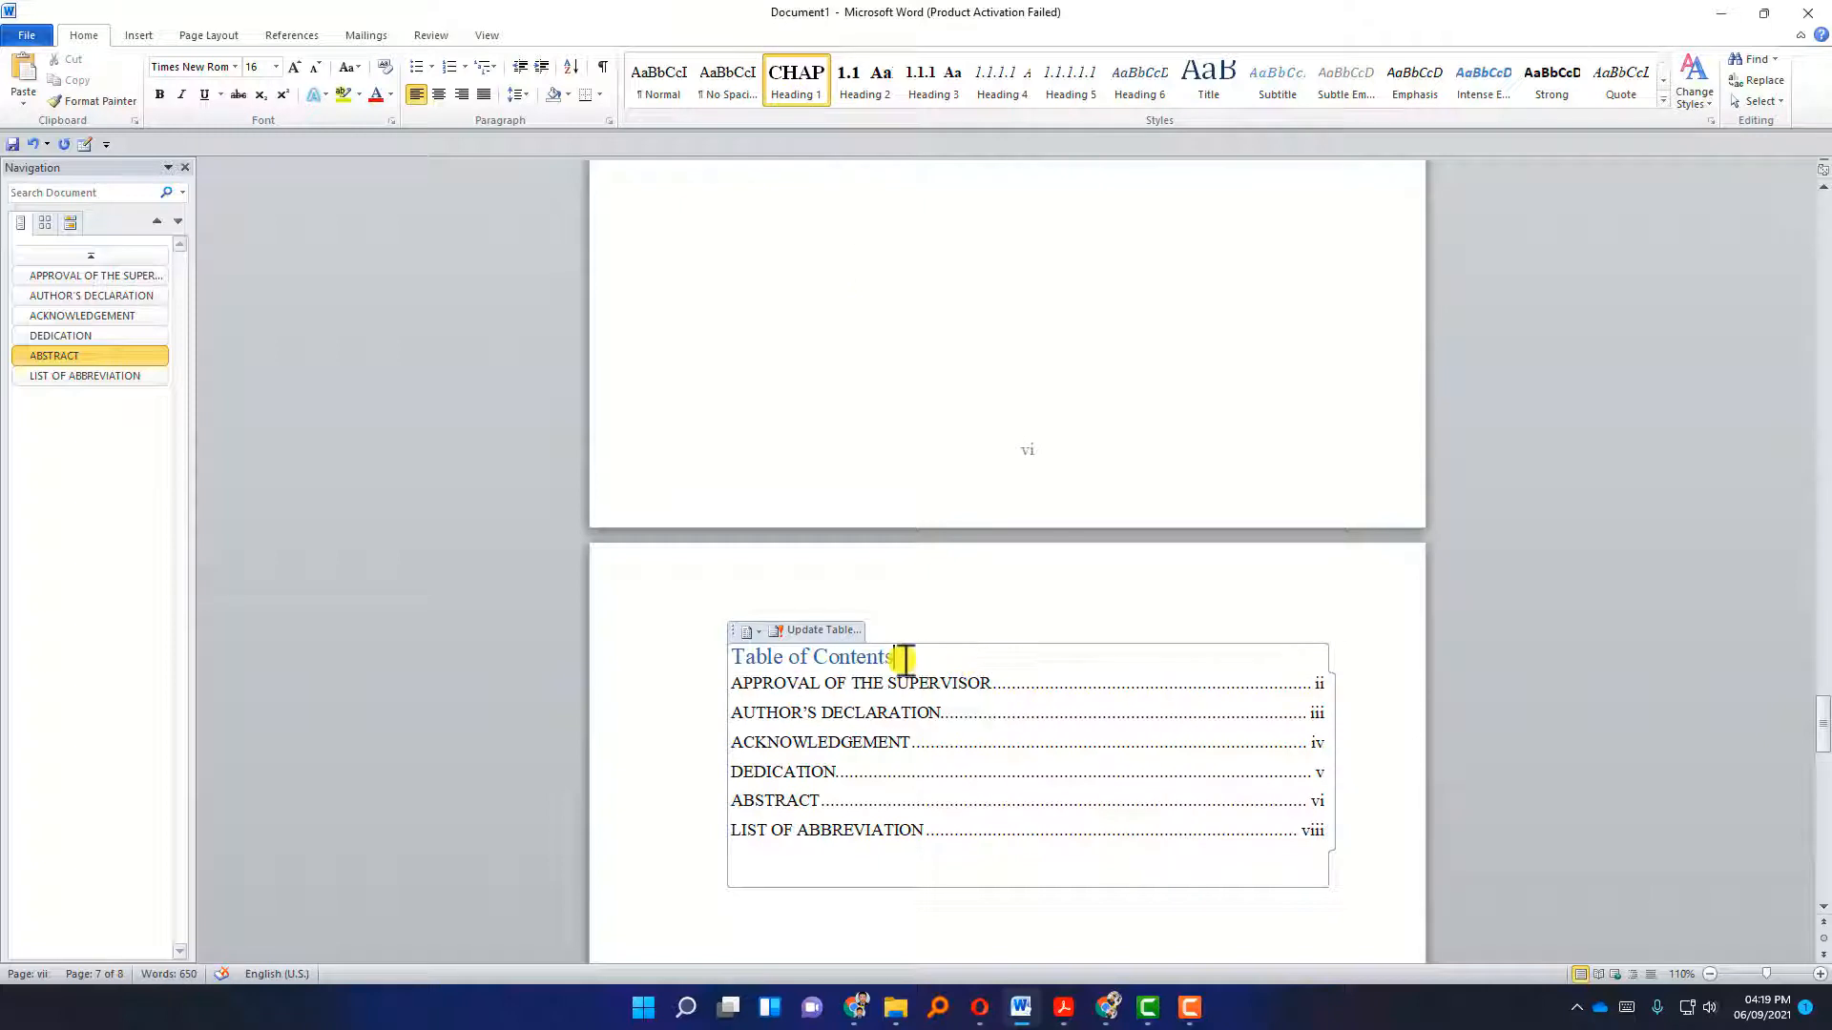
pyautogui.click(810, 88)
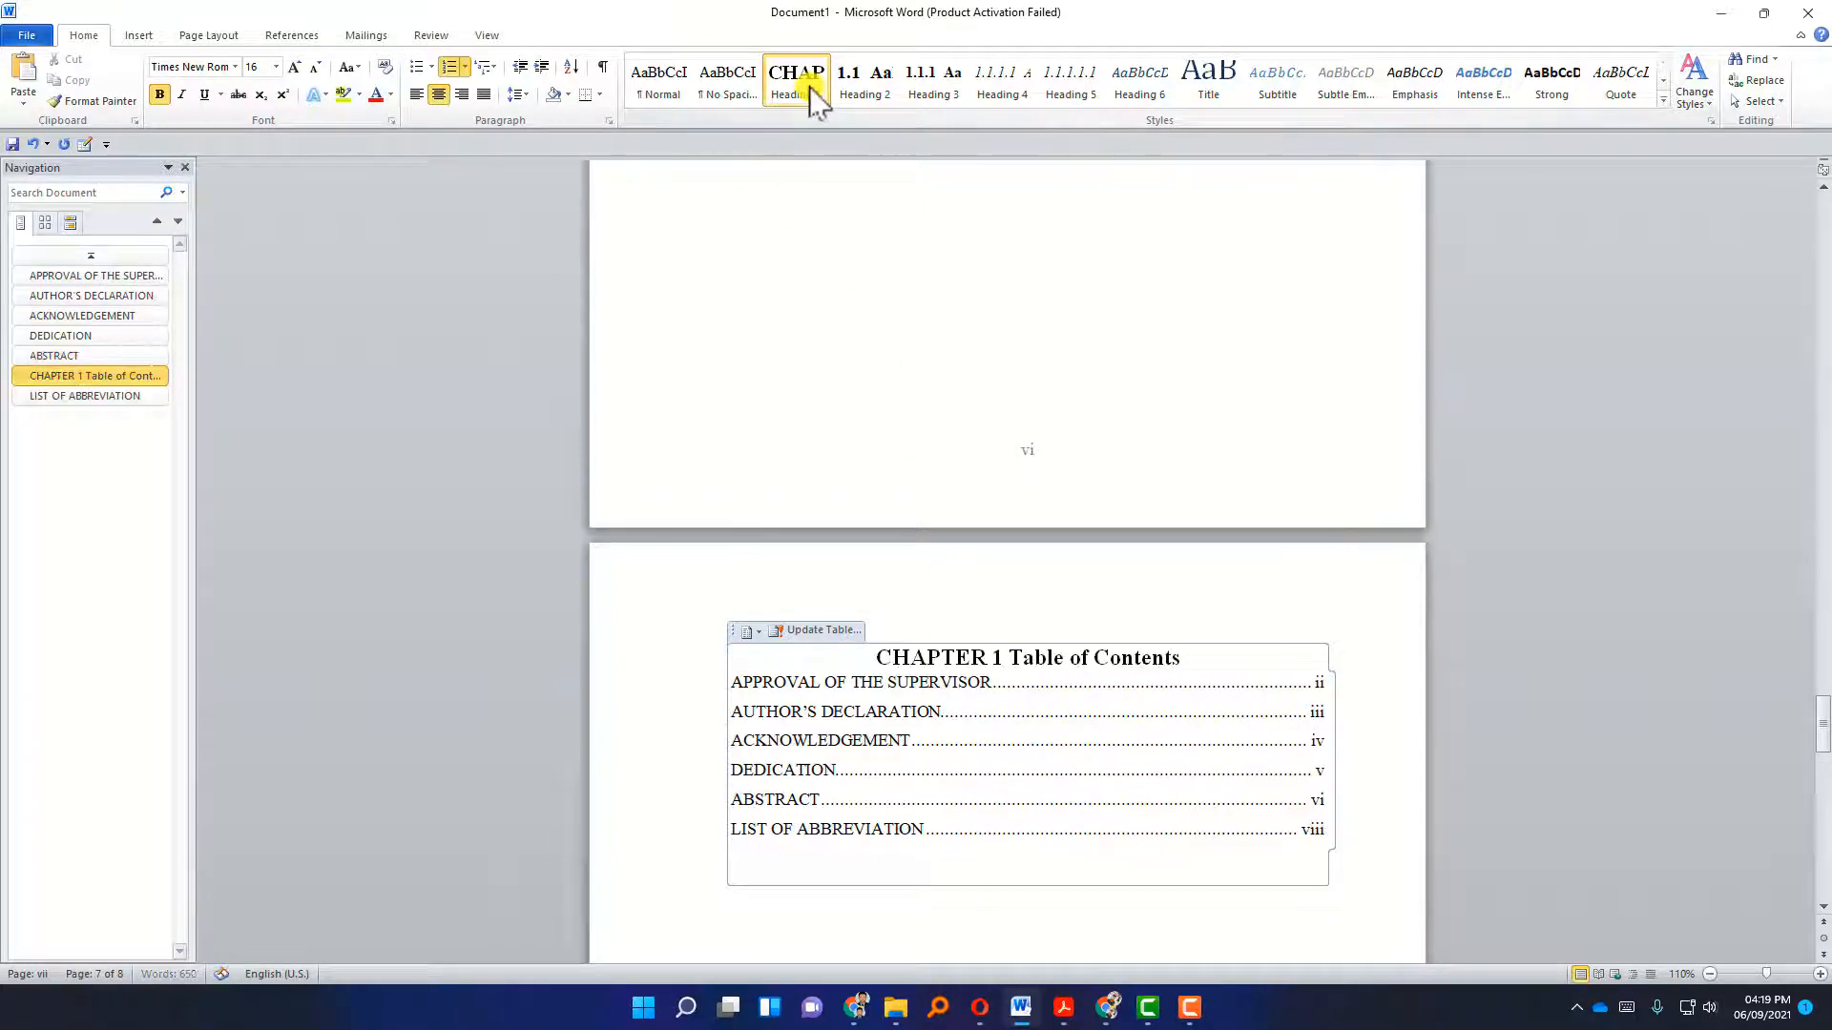
# Remove the "CHAPTER 1" numbering from the "Table of Contents" title and centre the title.
pyautogui.click(975, 659)
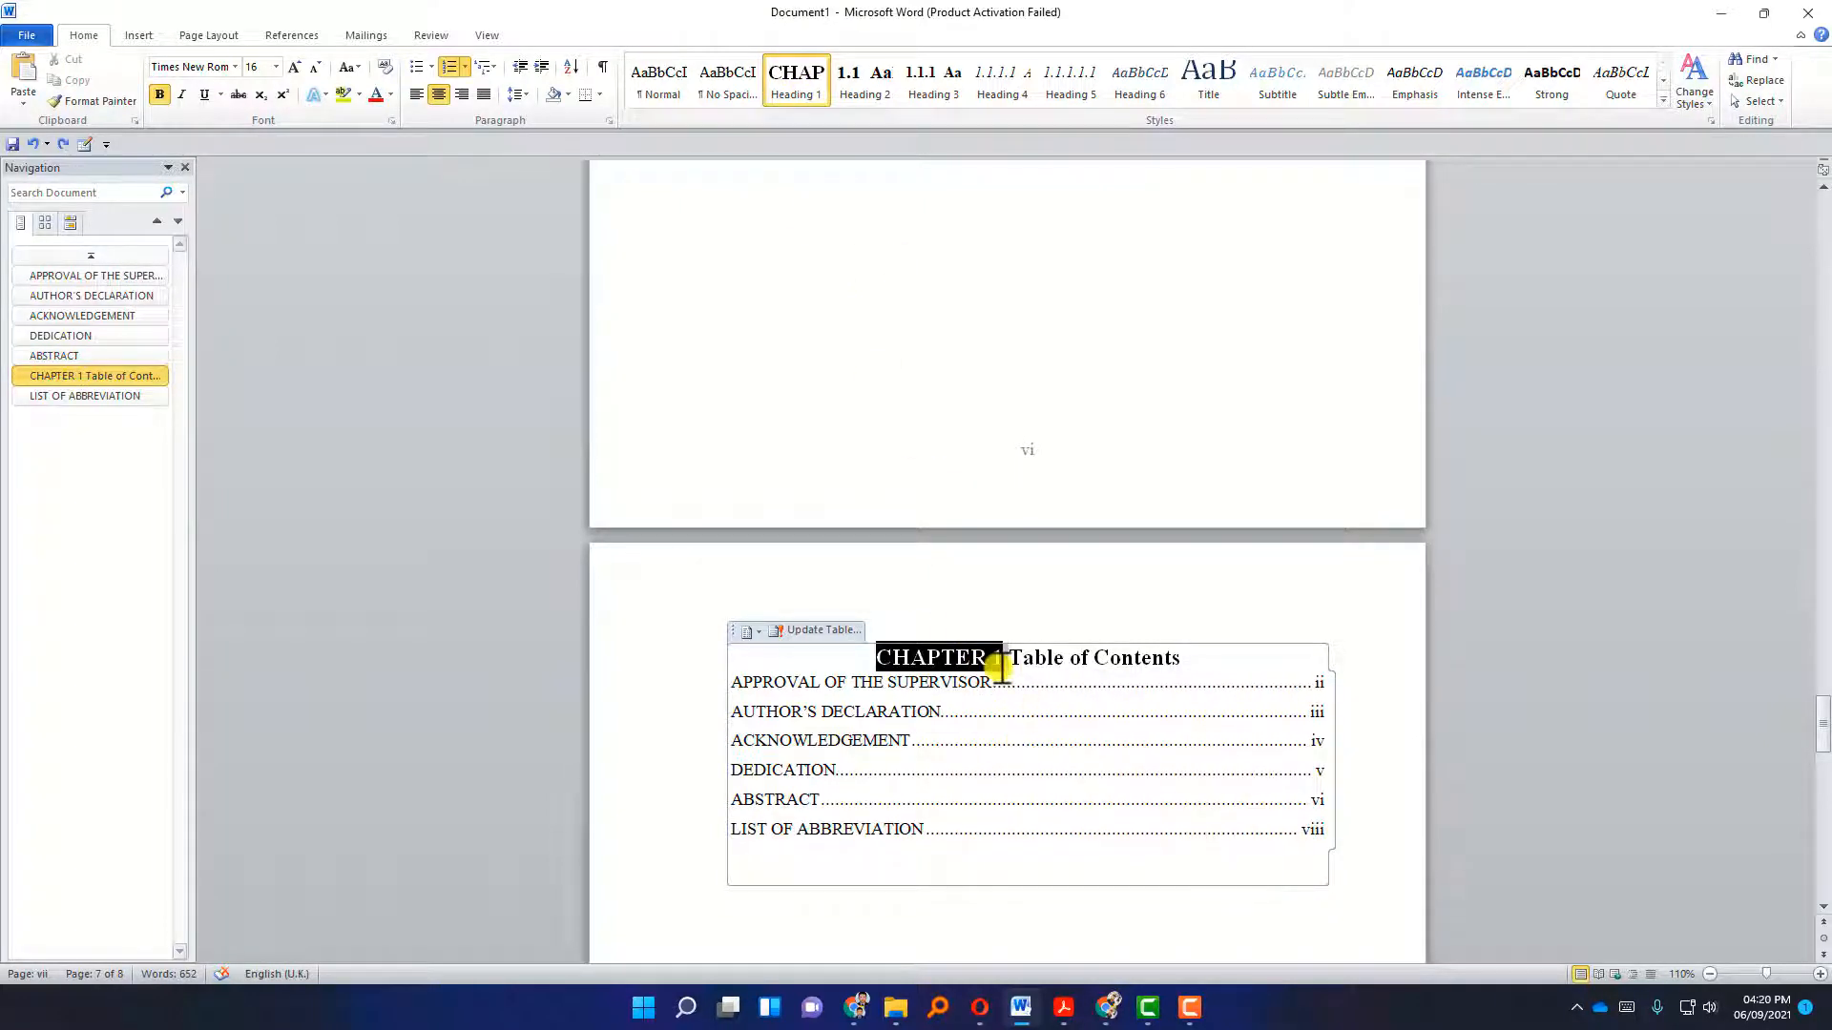
pyautogui.click(1004, 670)
pyautogui.click(981, 662)
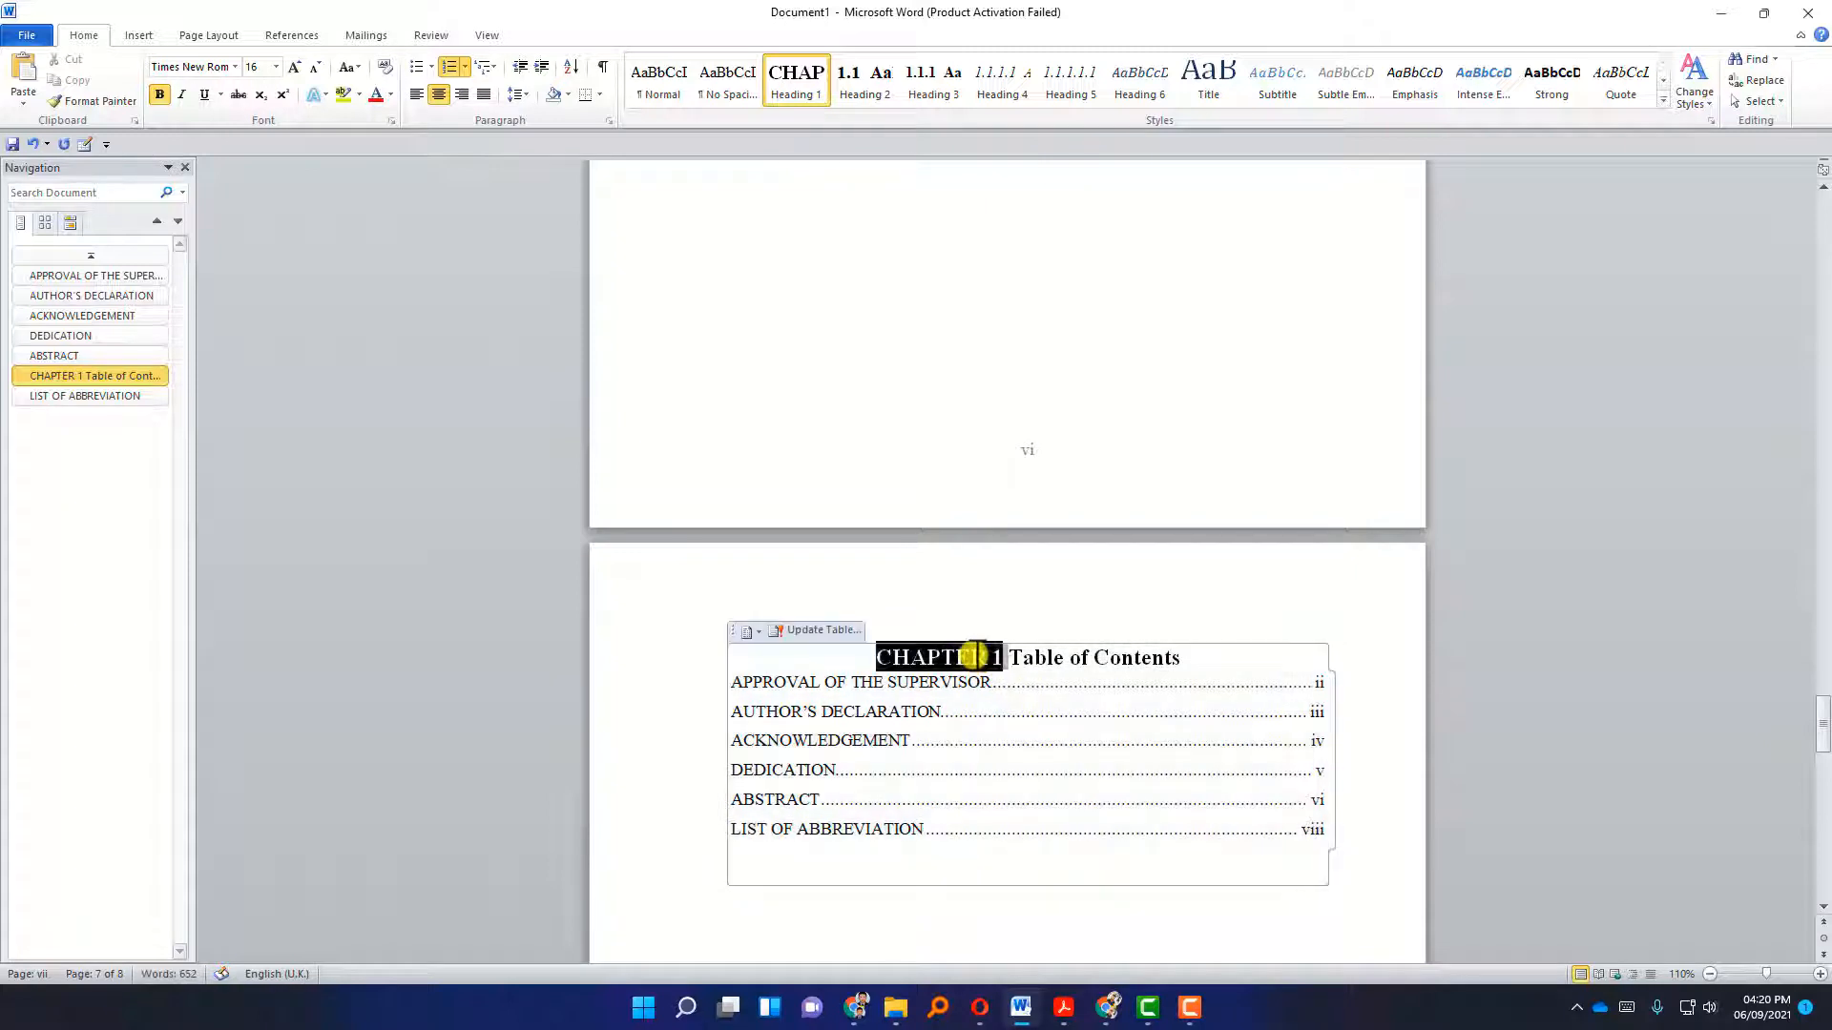
pyautogui.click(1014, 664)
pyautogui.press('BackSpace')
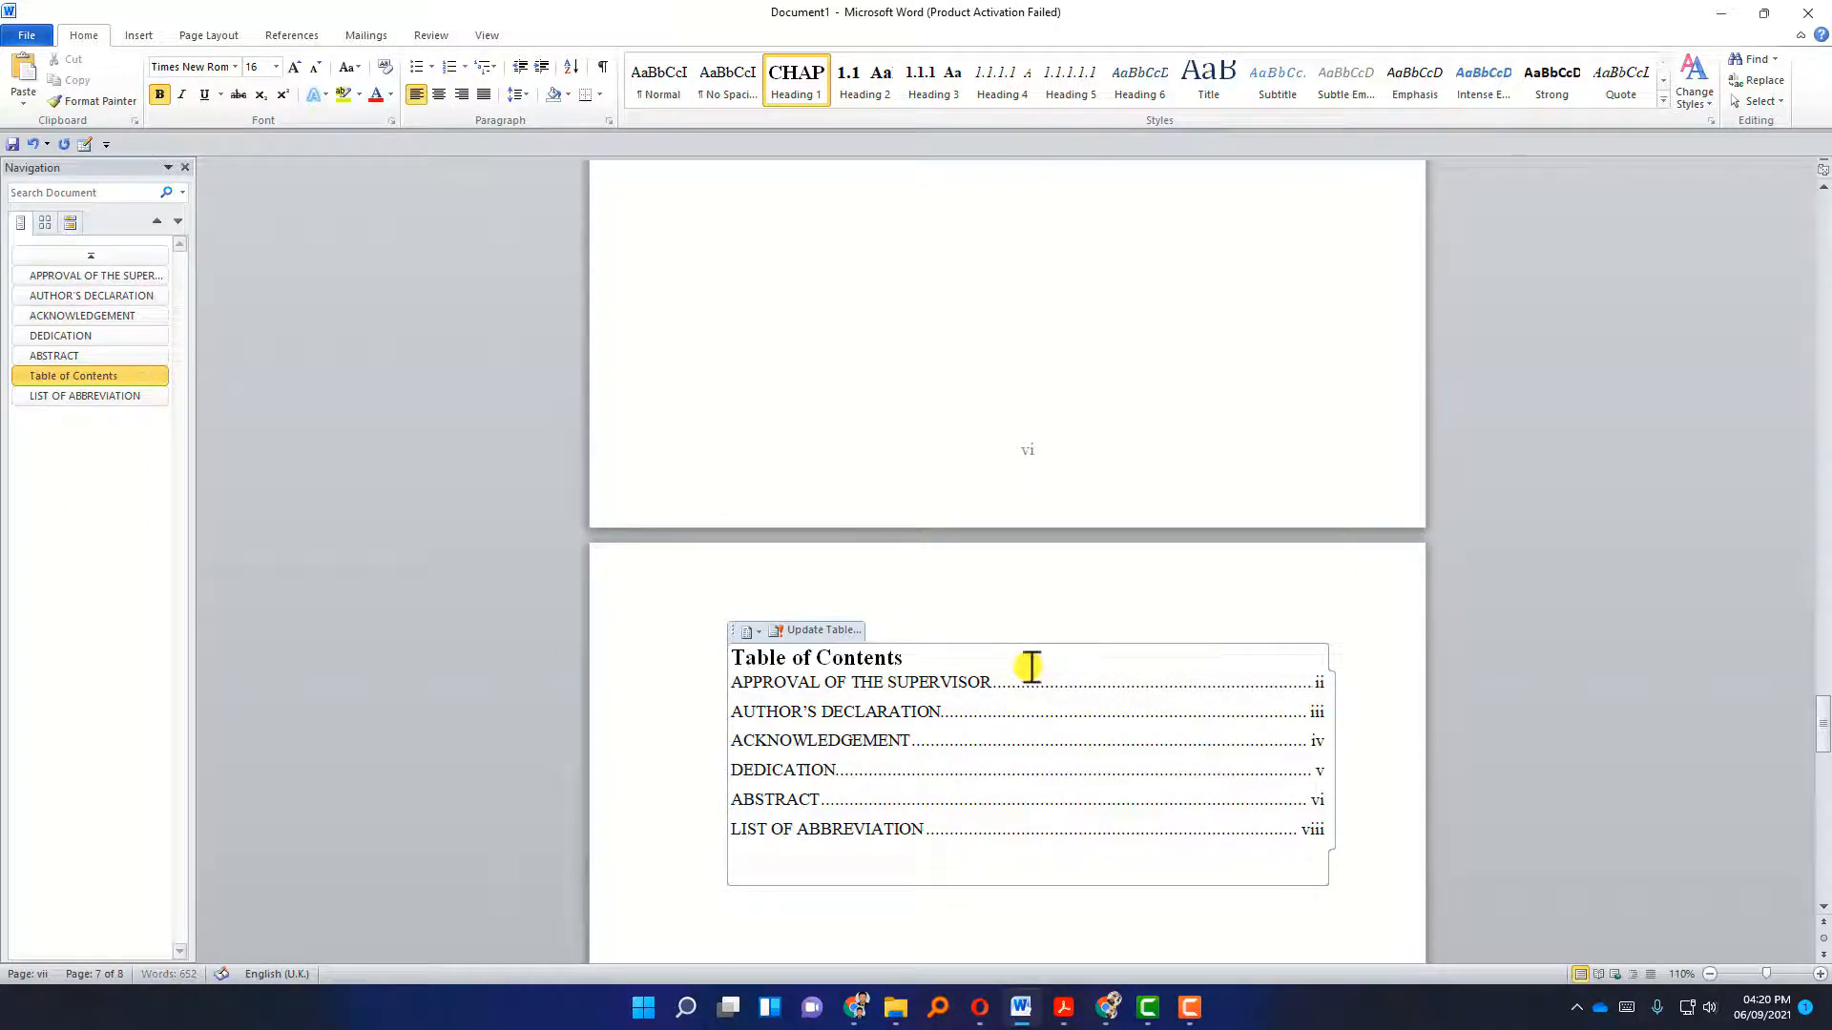
pyautogui.moveTo(980, 652); pyautogui.dragTo(728, 657)
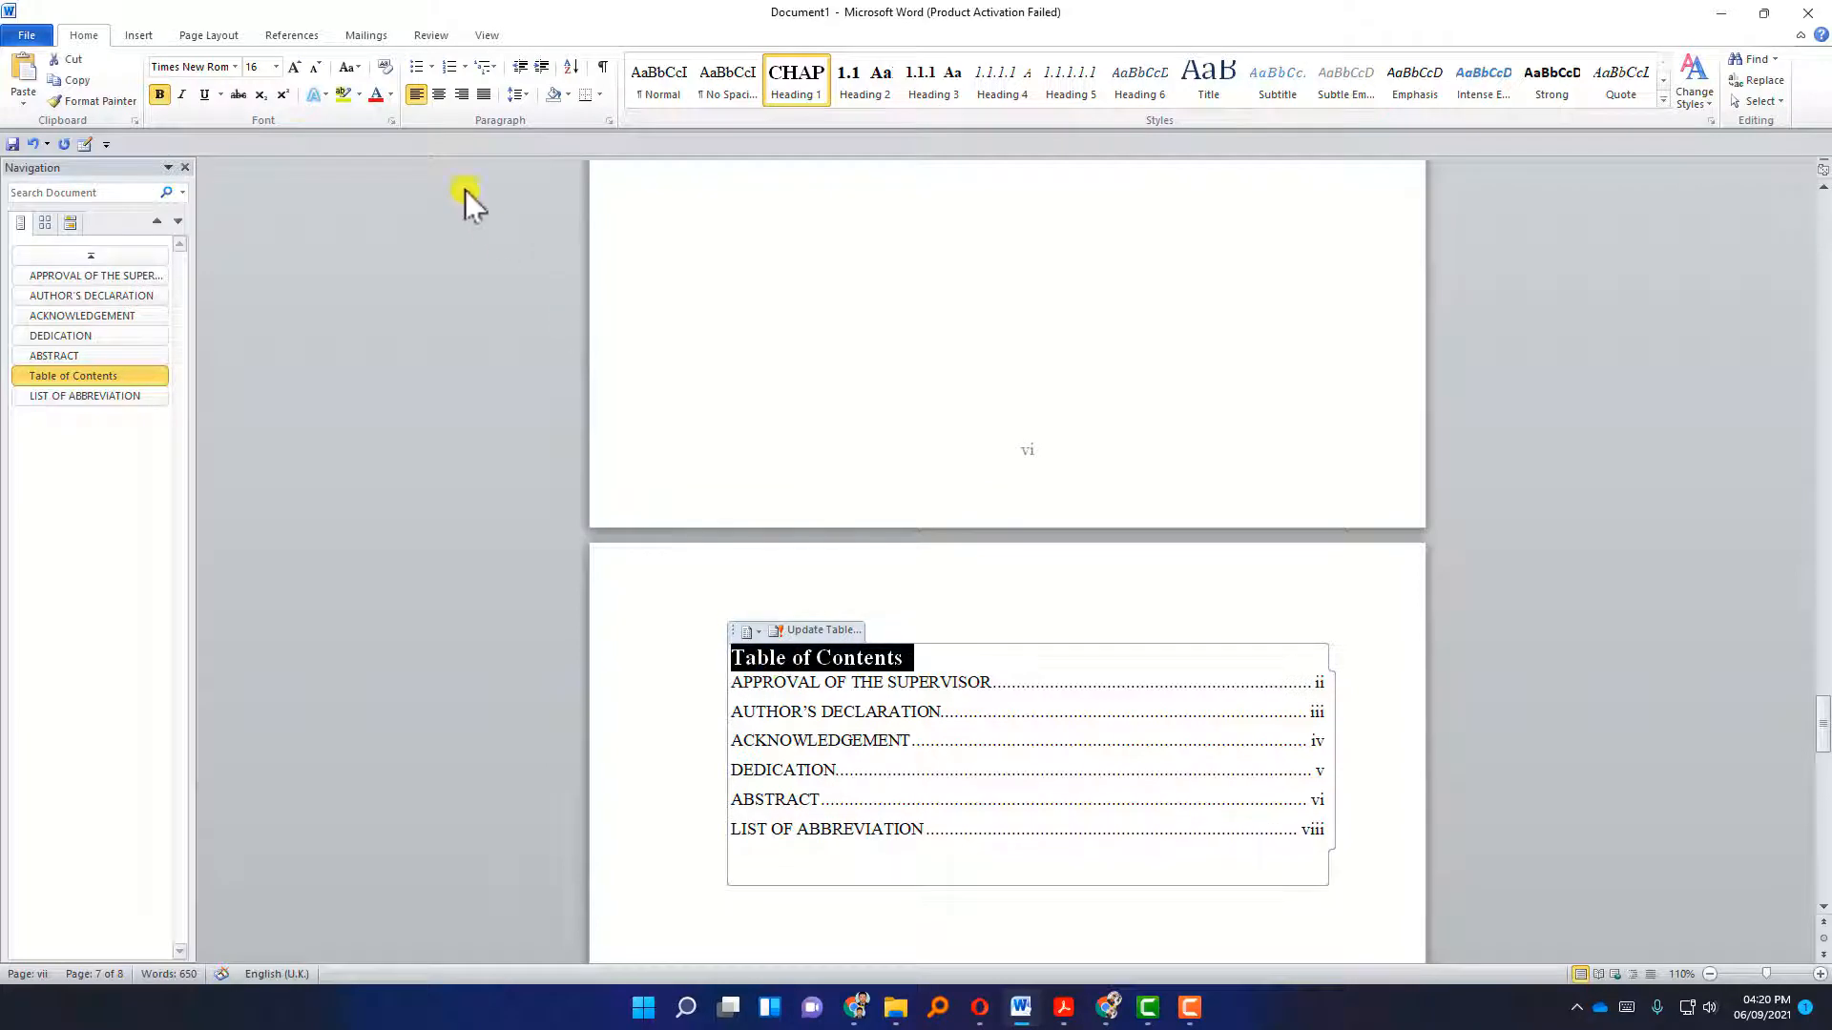
pyautogui.click(438, 94)
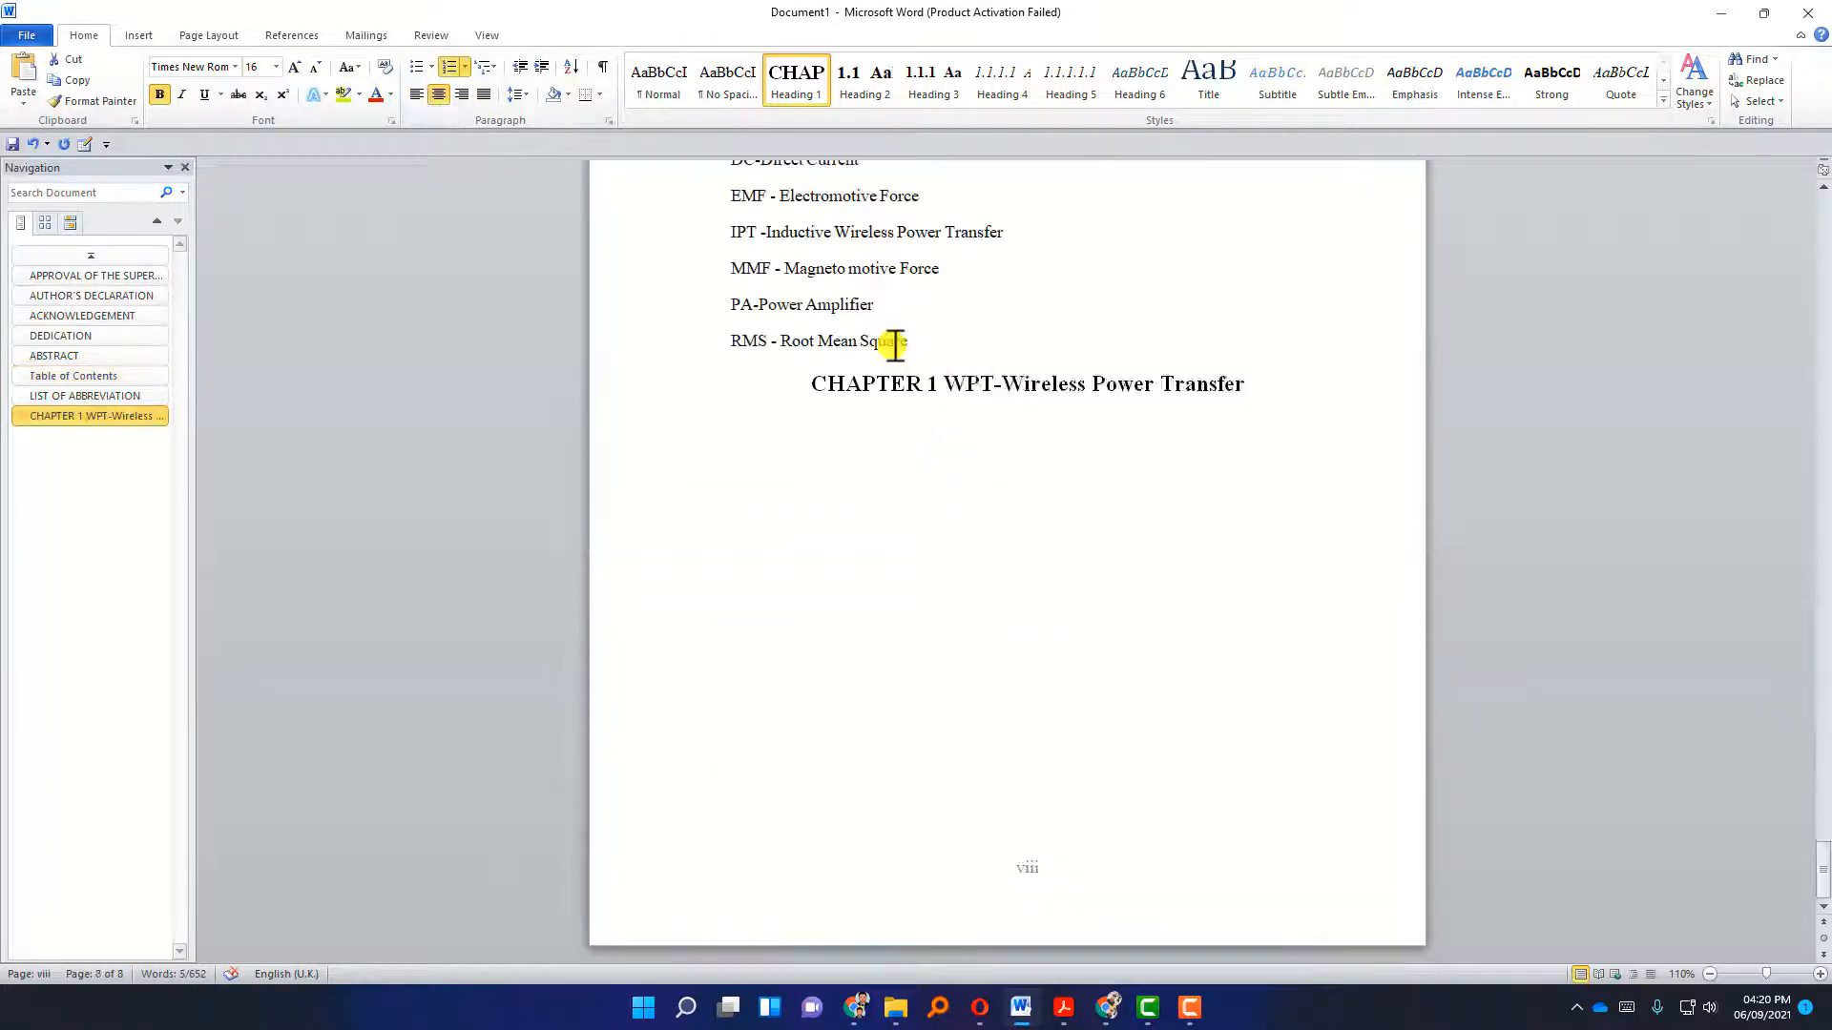
# Undo the Heading 1 style on the "WPT-Wireless Power Transfer" line and return to the table of contents page.
pyautogui.hotkey('ctrl', 'z')
pyautogui.click(1018, 419)
pyautogui.scroll(15, 1035, 405)
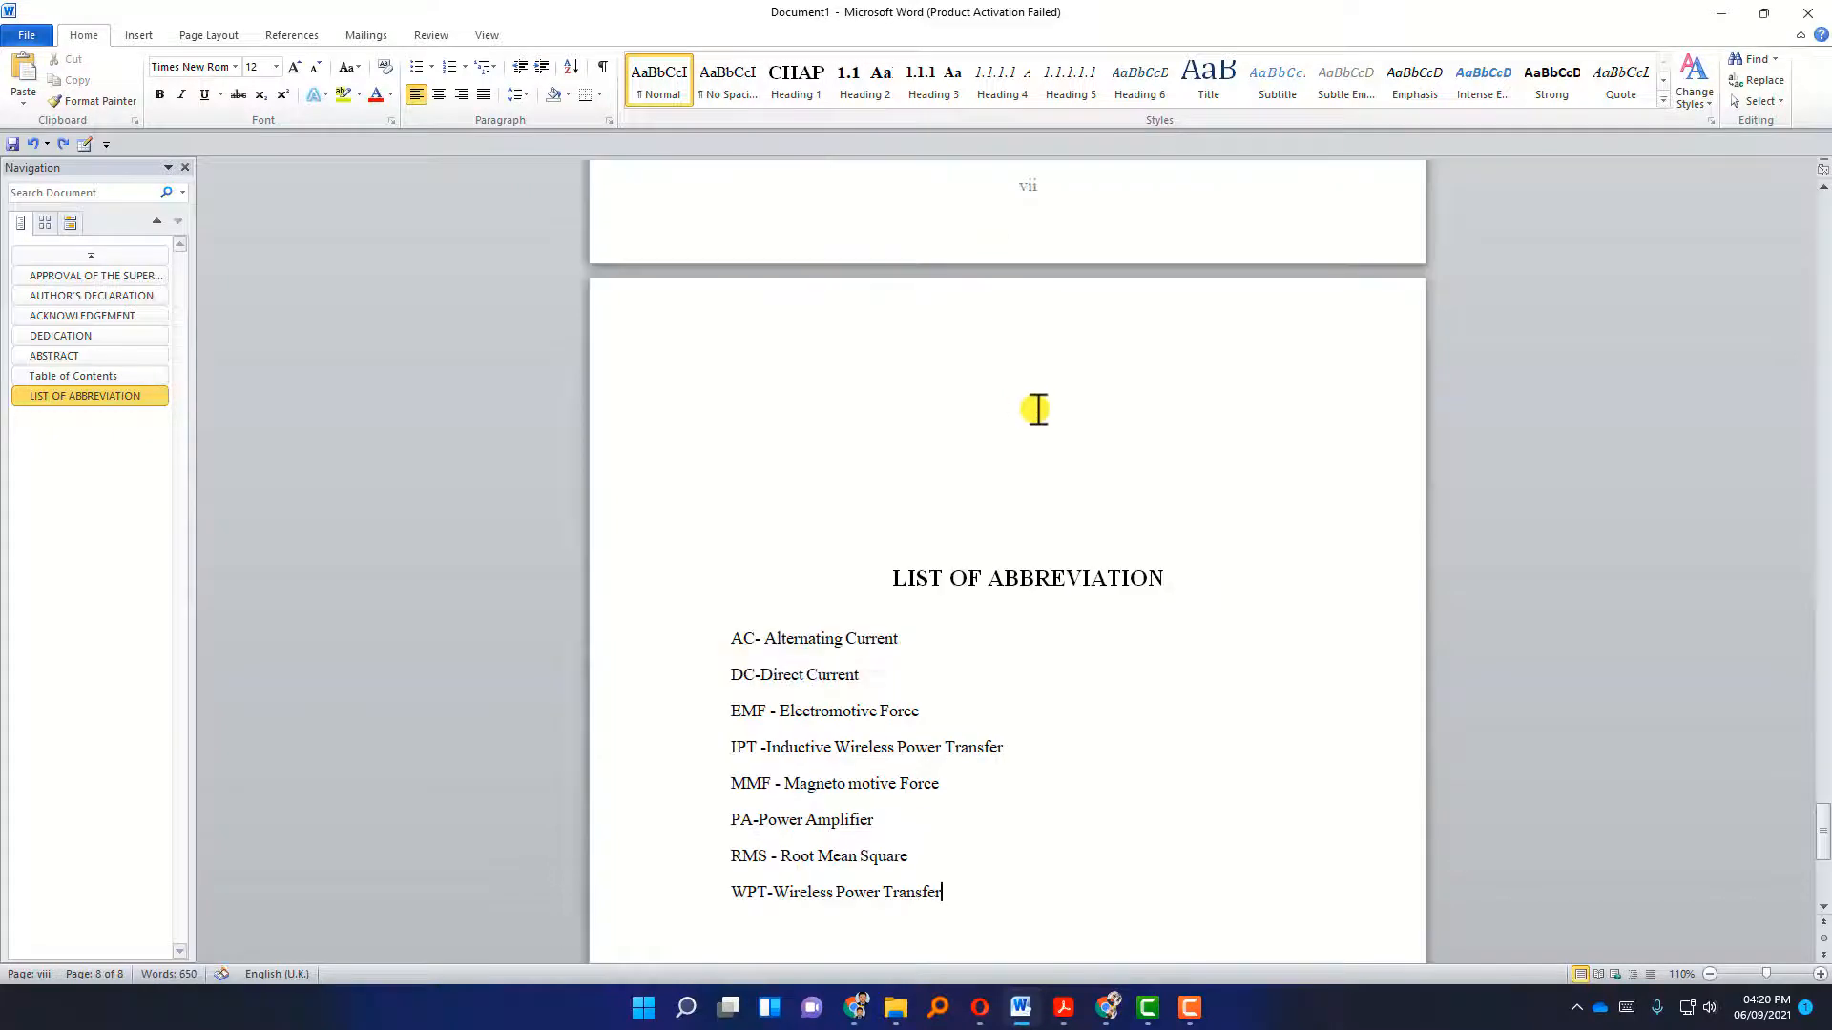
pyautogui.scroll(3, 1011, 396)
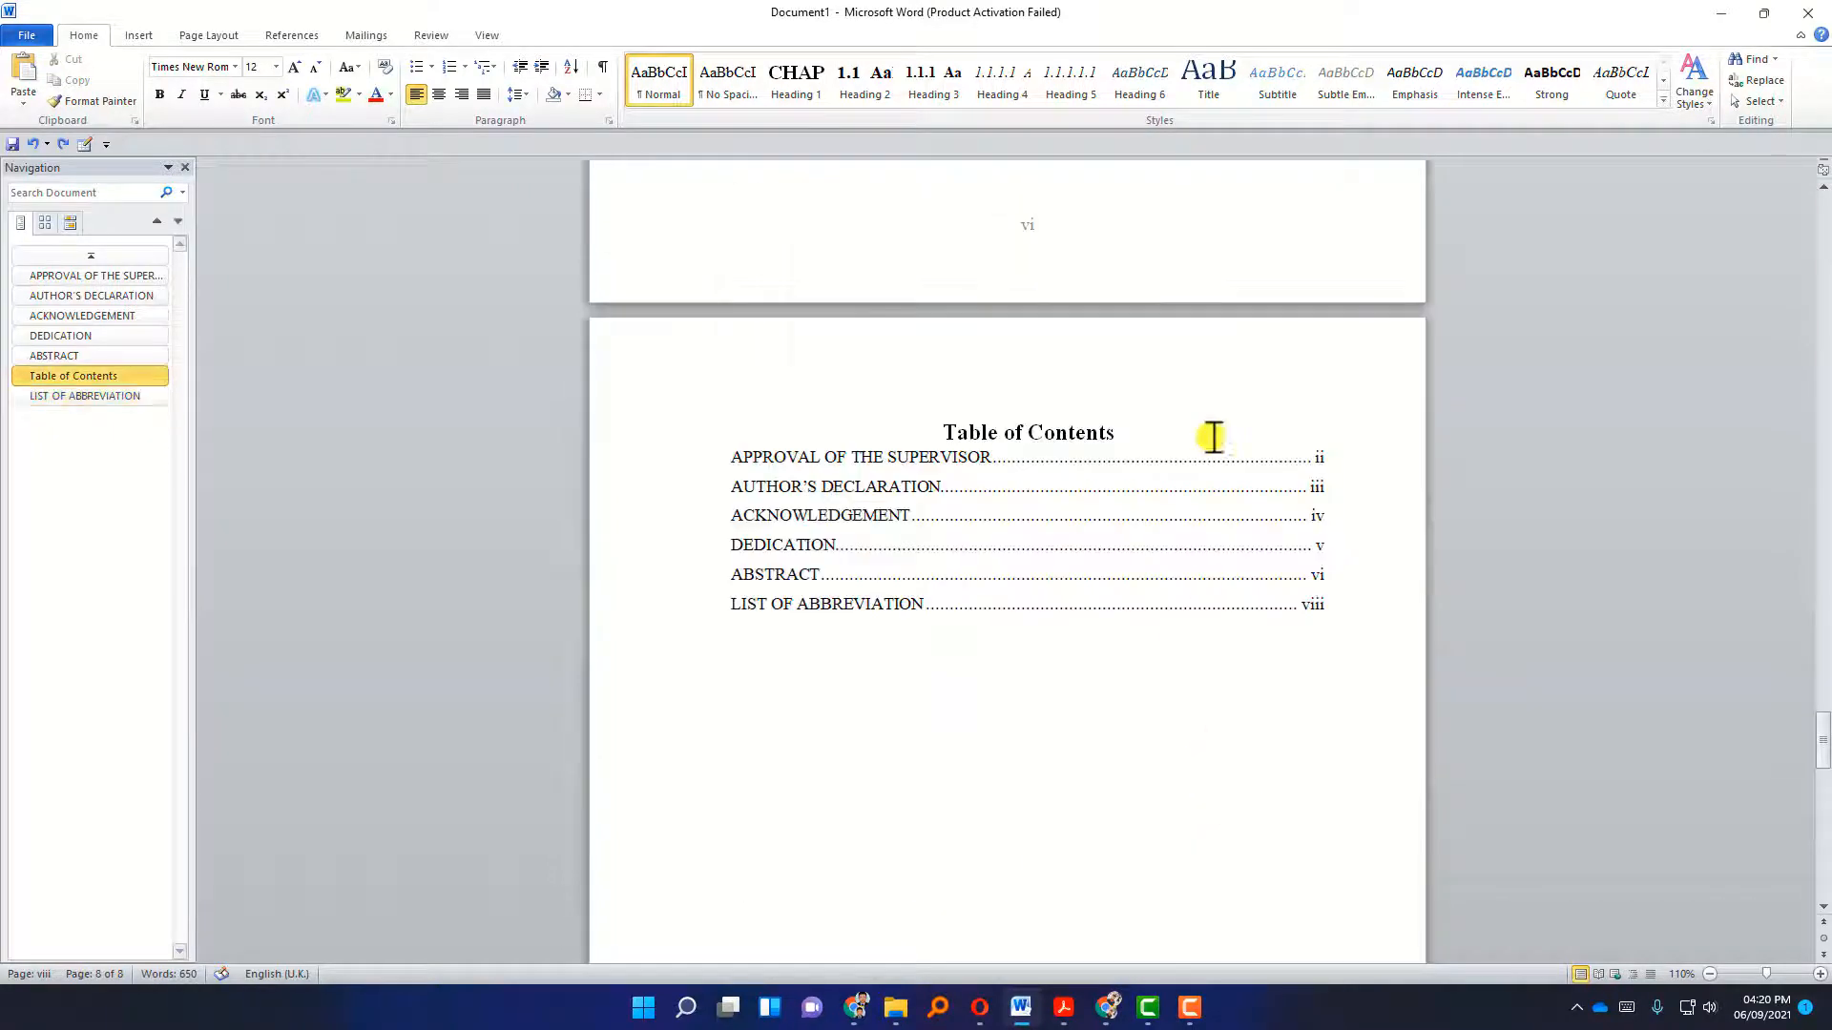
pyautogui.click(916, 769)
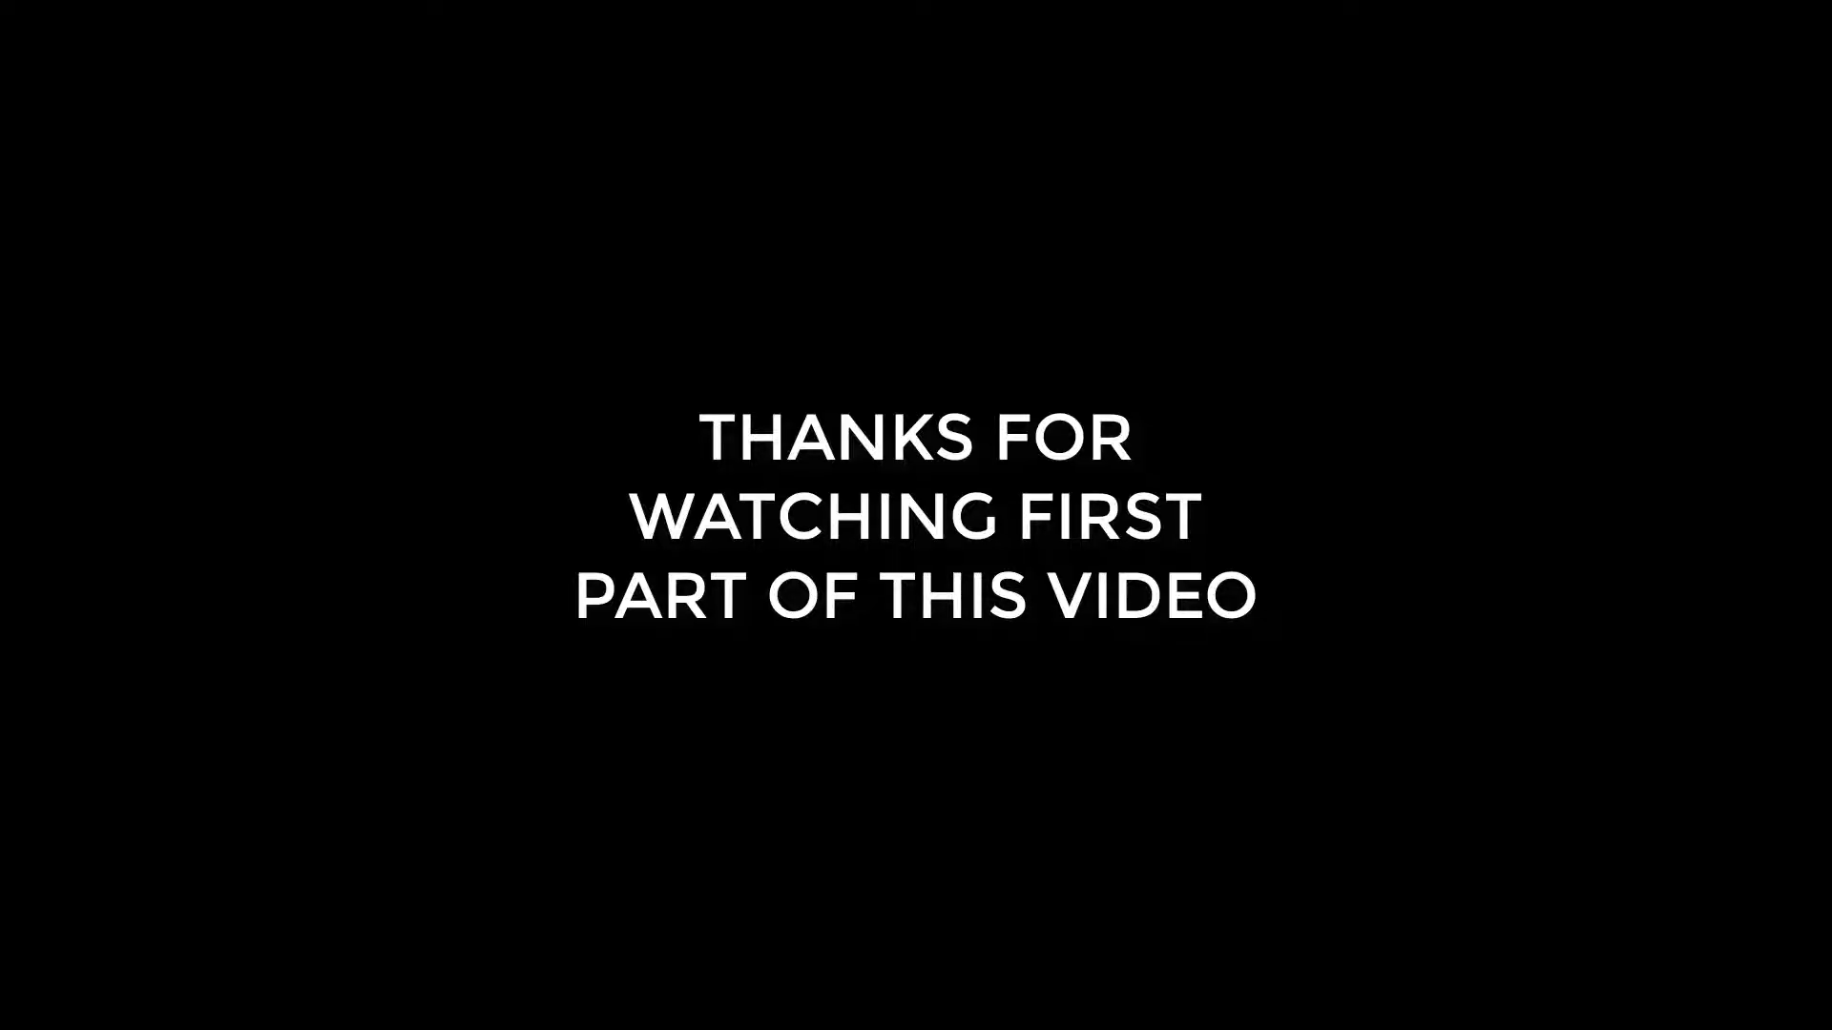